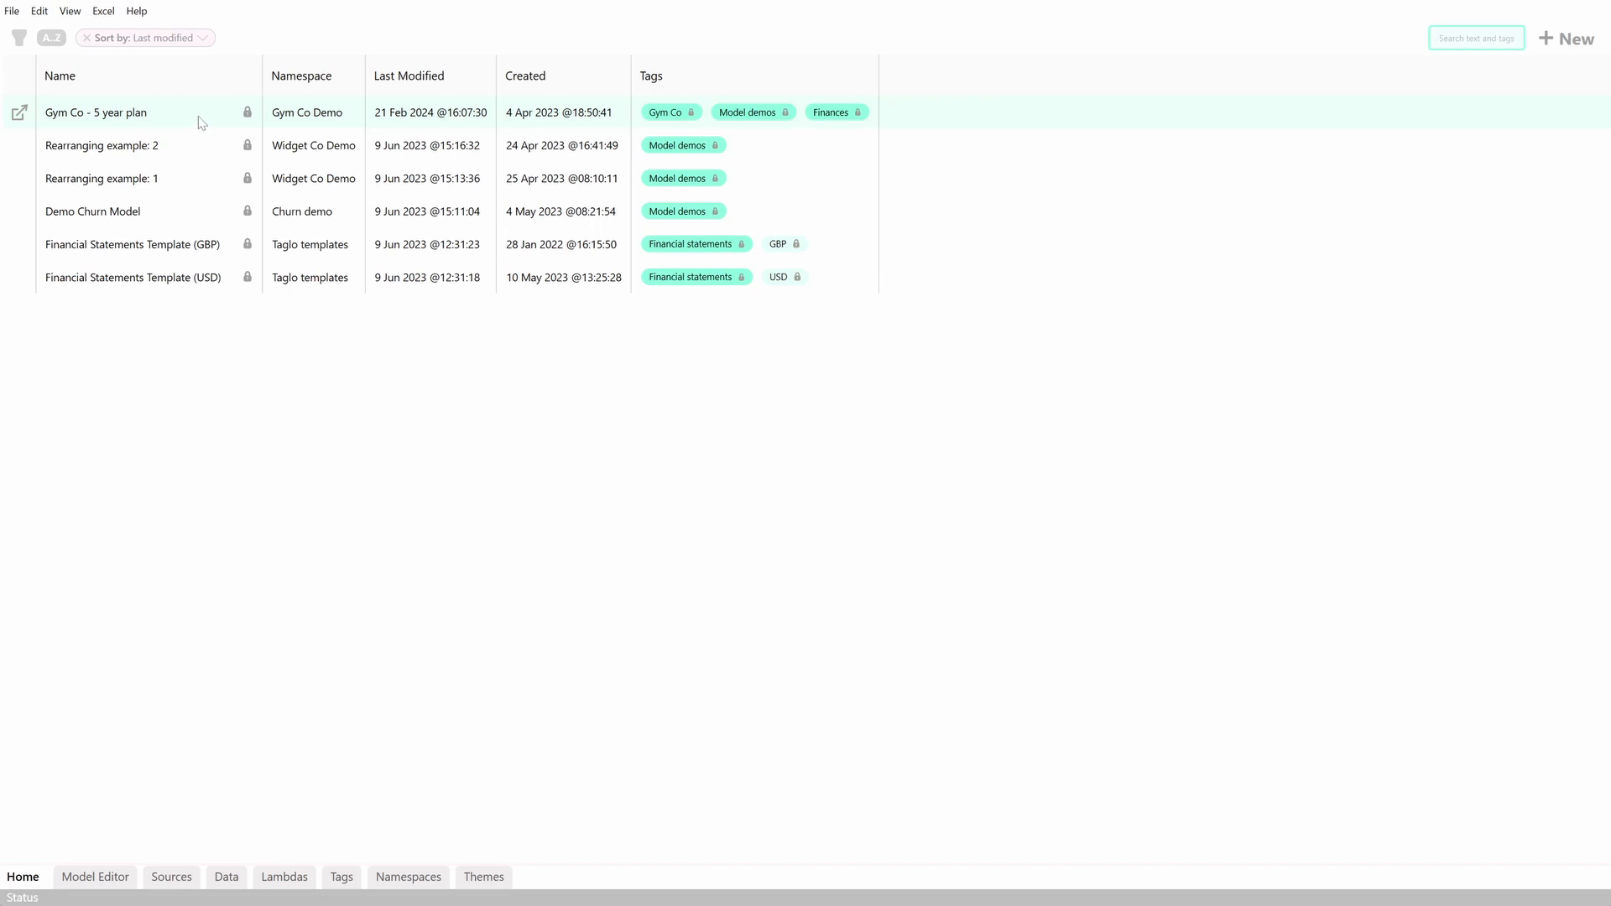
Start a new model and name it "Gym Co revenue forecast"
{"action": "left_click", "coordinate": [1564, 48]}
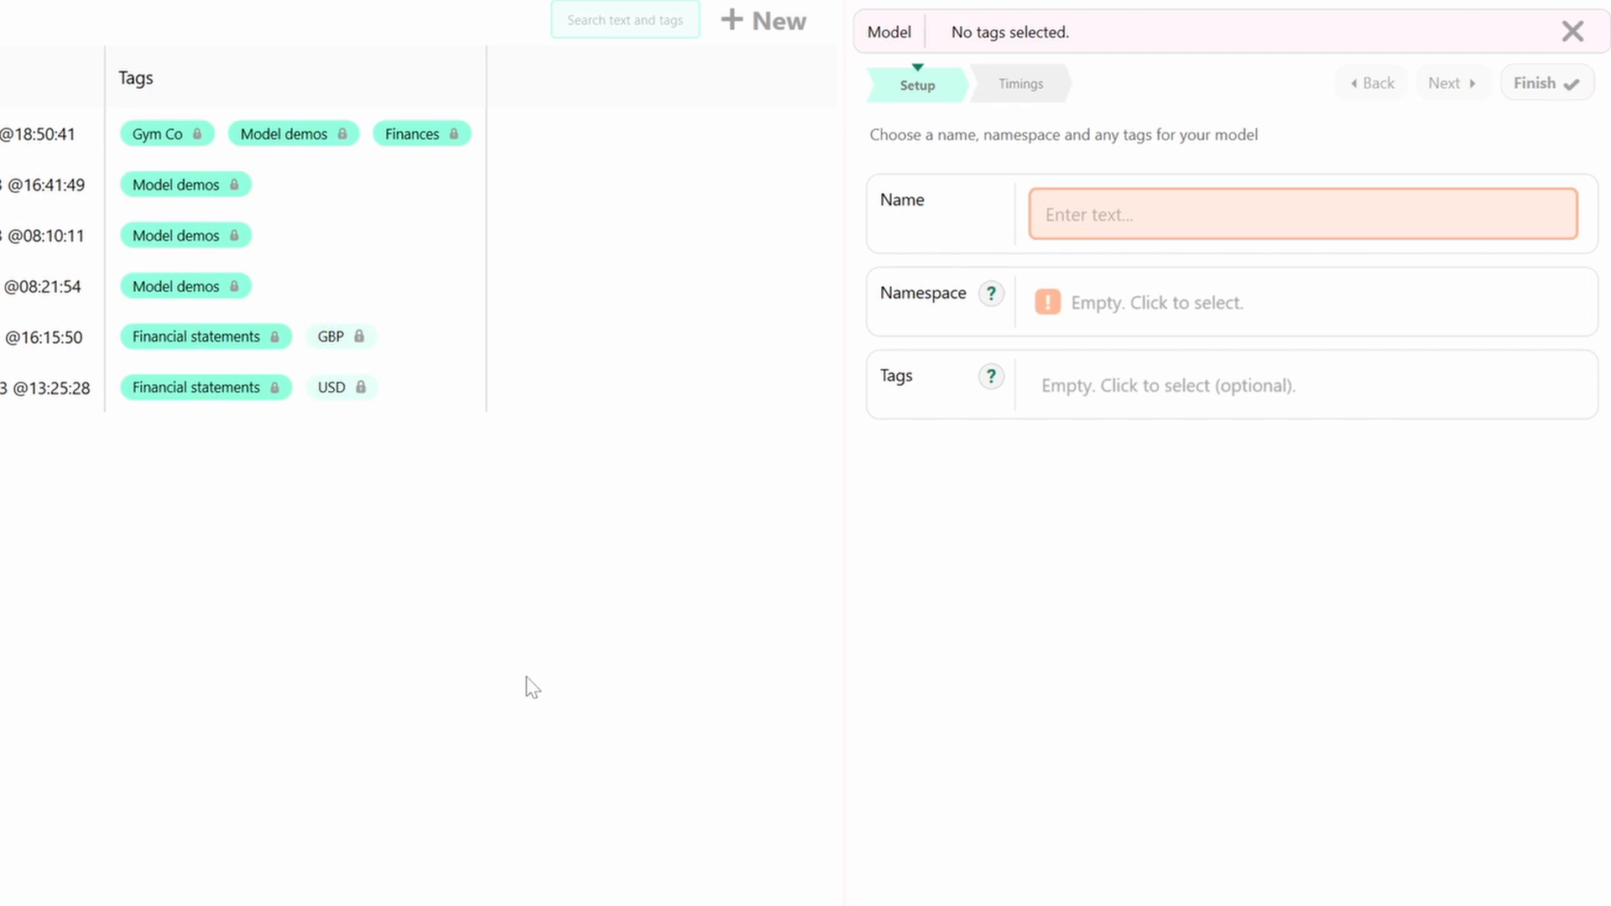
{"action": "type", "text": "Gym Co revenue"}
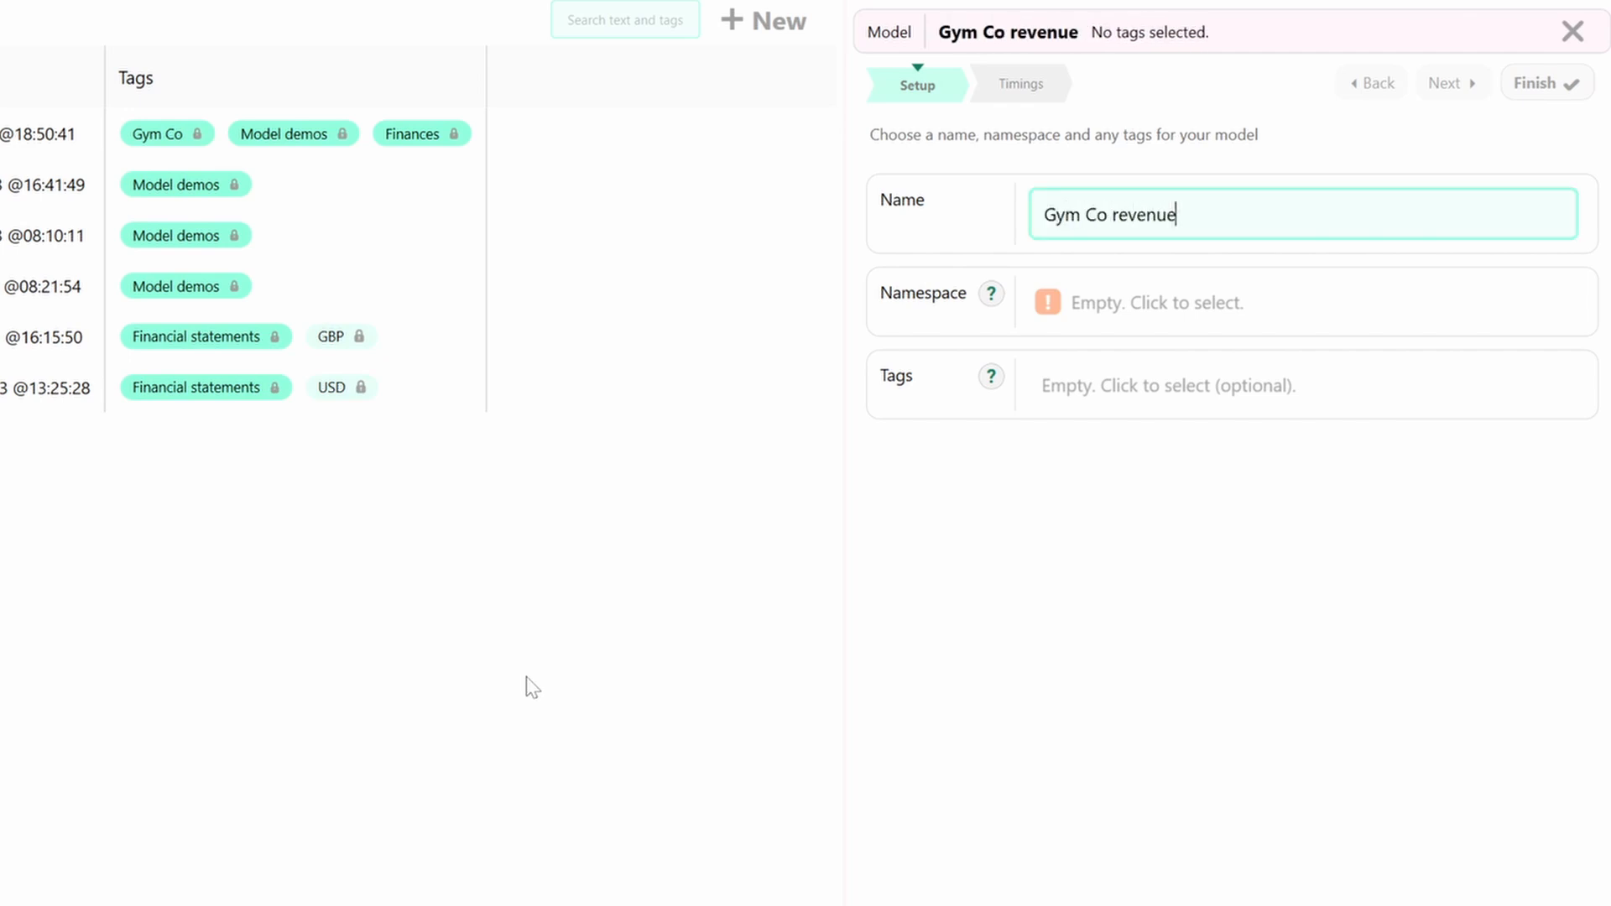
{"action": "type", "text": " forecast"}
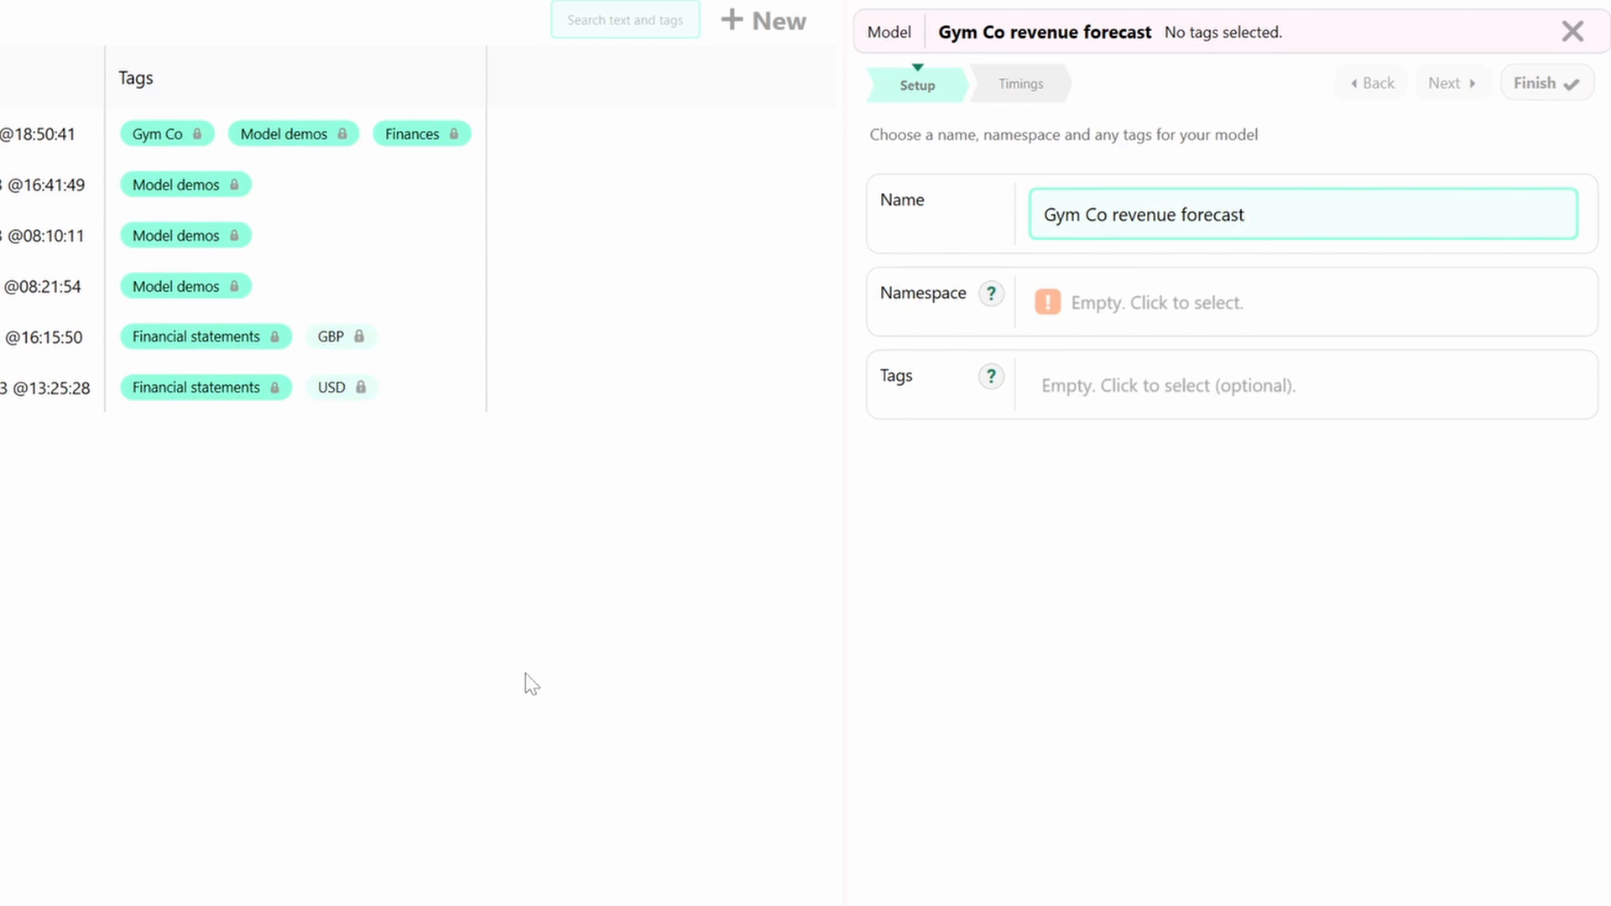
Create a namespace named "Gym Co" and assign it to the new model
{"action": "left_click", "coordinate": [1149, 307]}
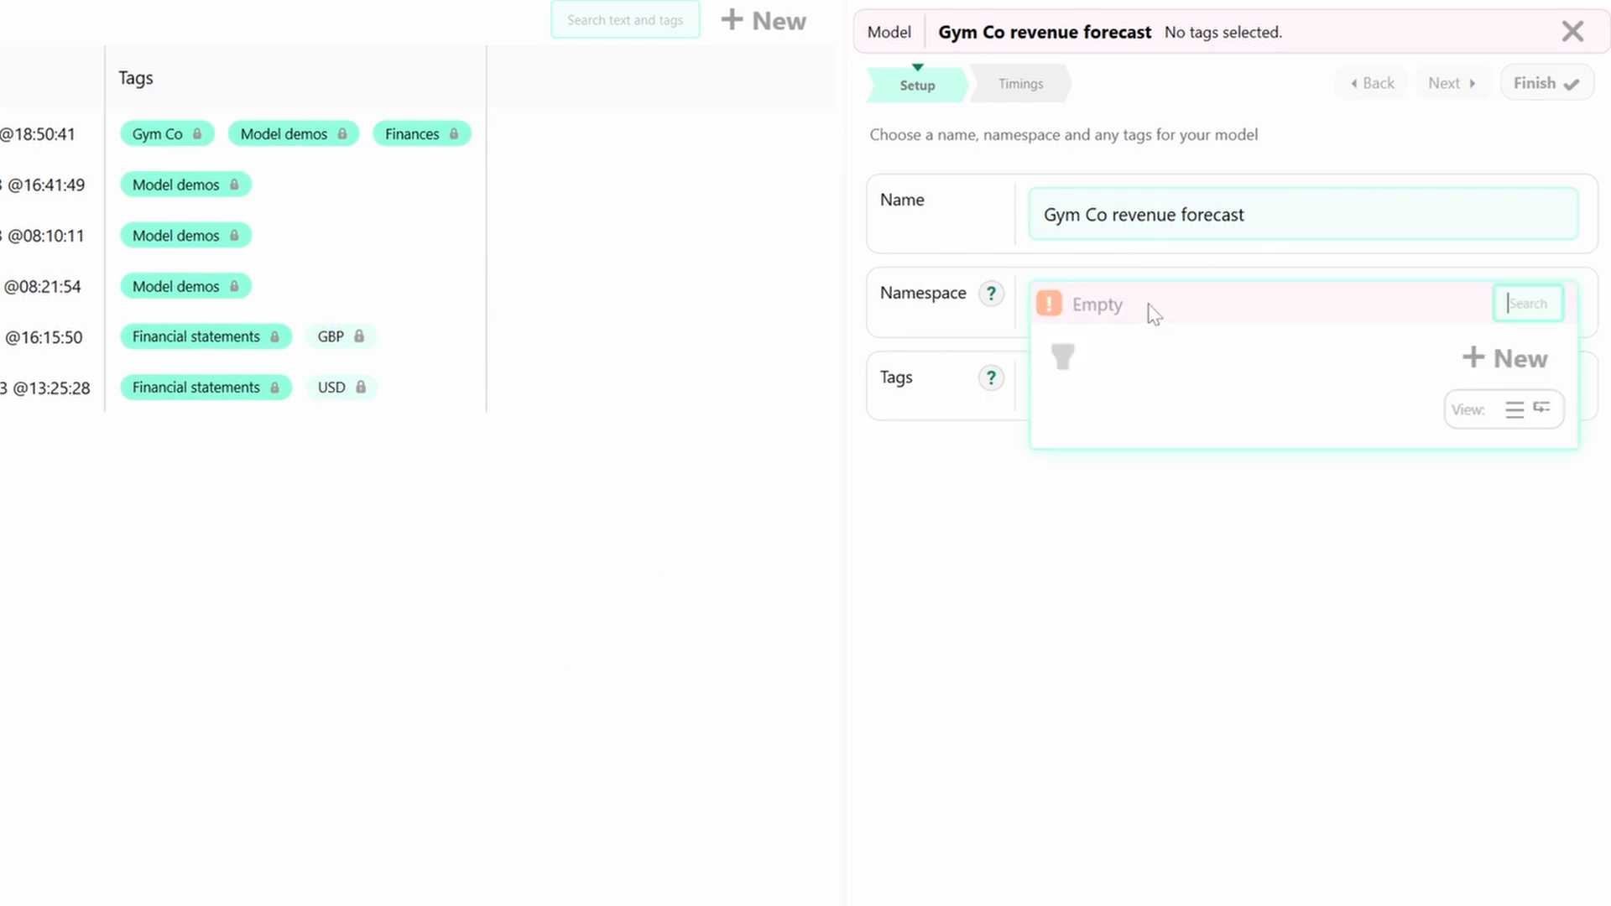
{"action": "left_click", "coordinate": [1506, 359]}
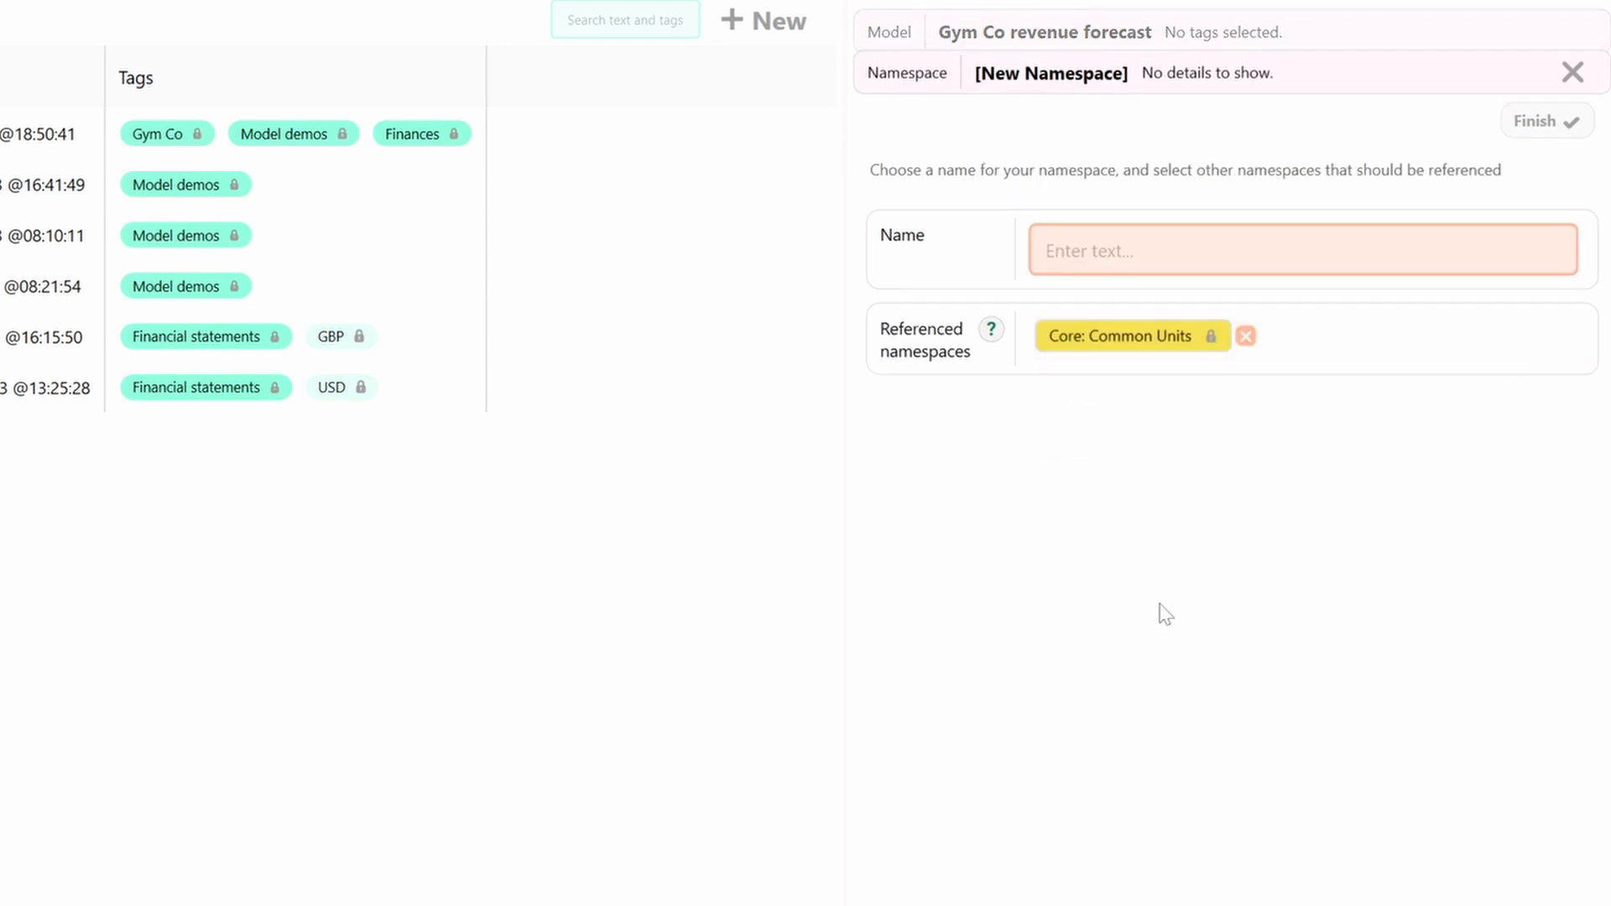
{"action": "type", "text": "Gym Co"}
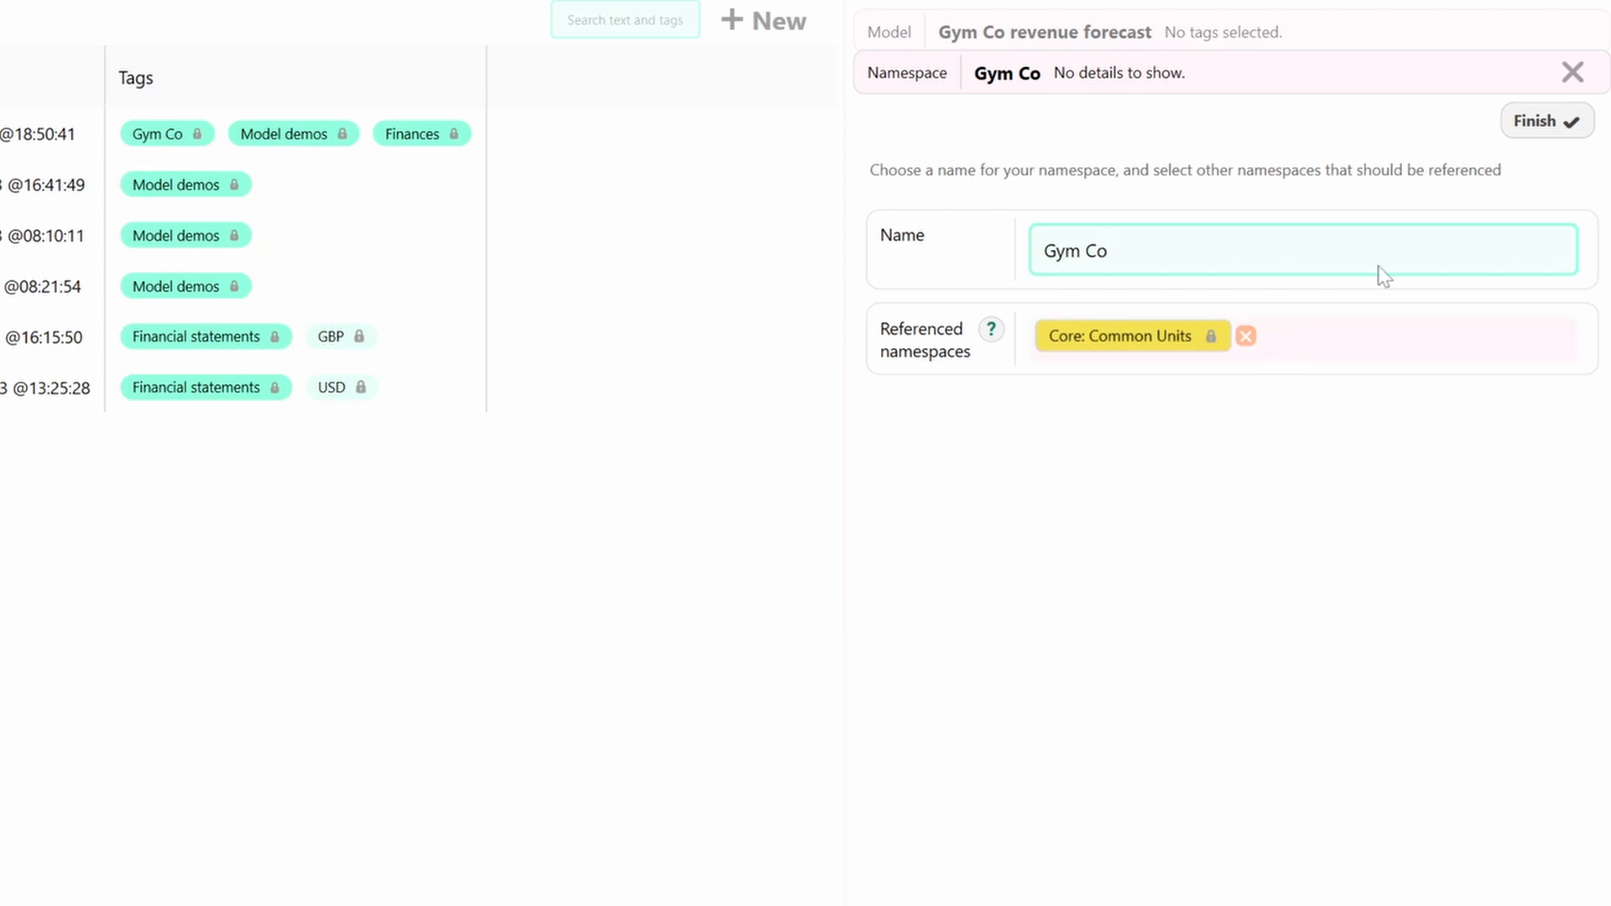
{"action": "left_click", "coordinate": [1554, 126]}
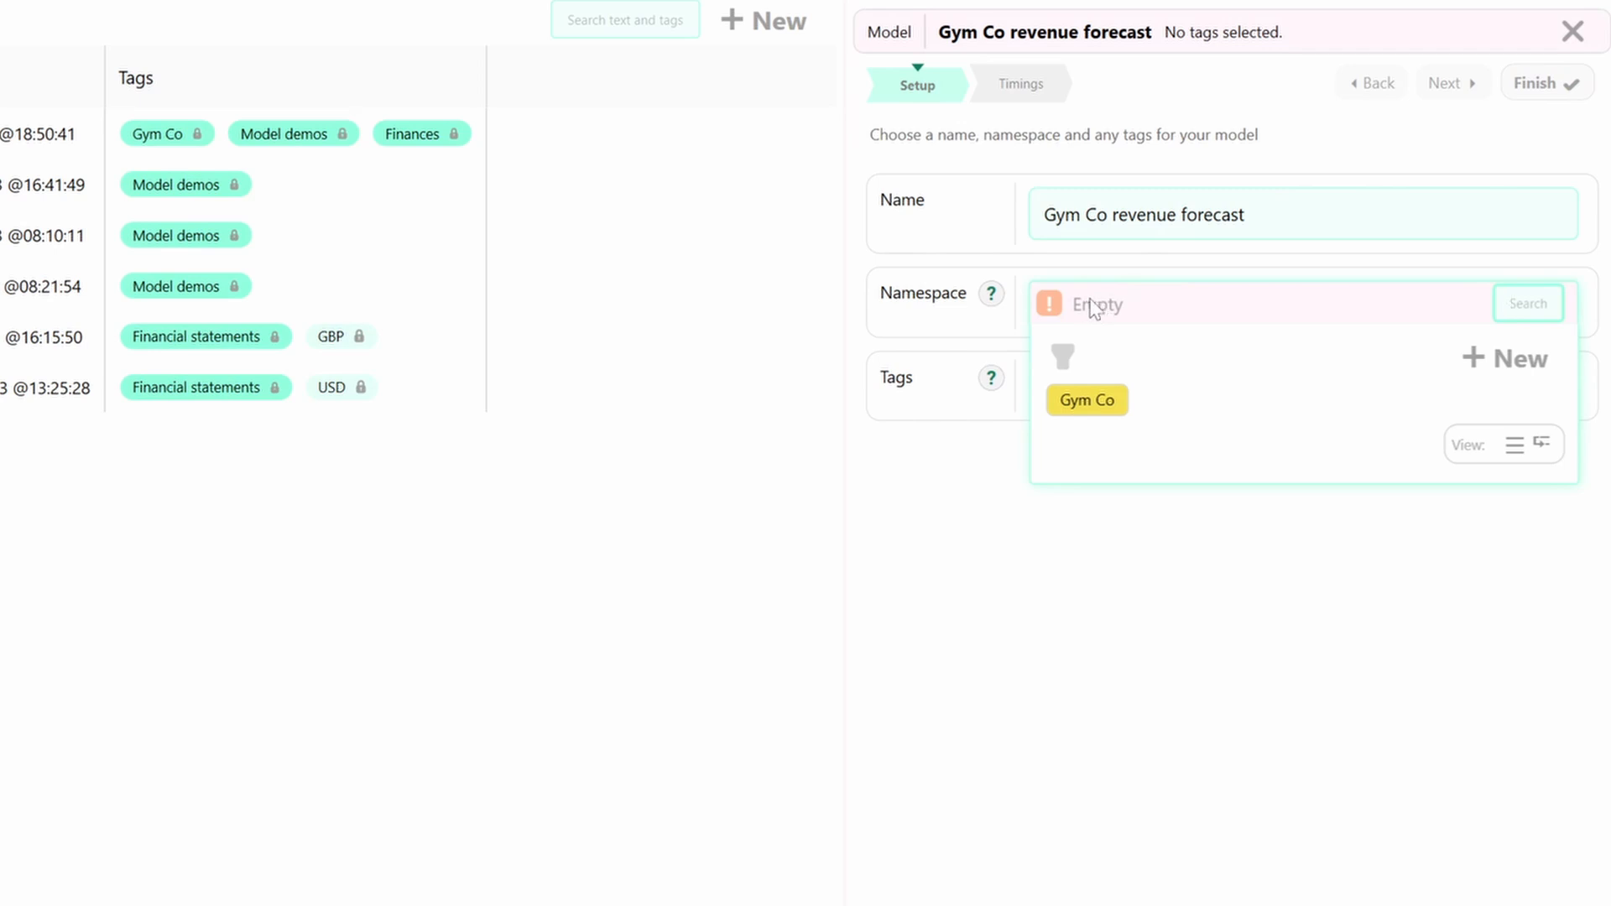
{"action": "left_click", "coordinate": [1087, 400]}
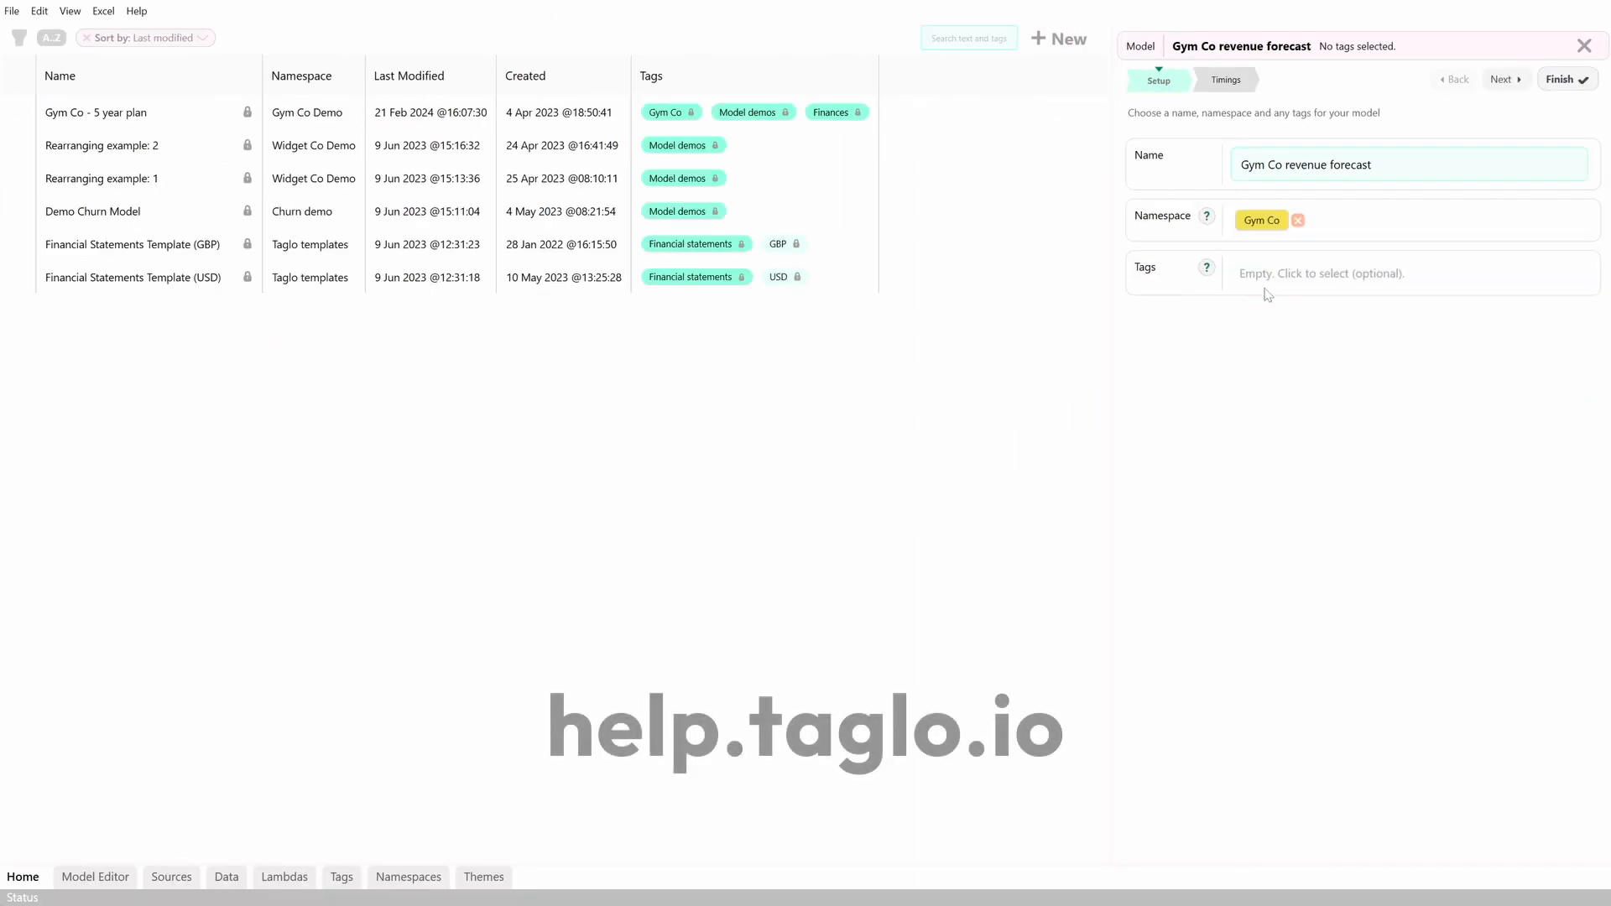
Look over the available help entries and read the help page about namespaces
{"action": "left_click", "coordinate": [130, 13]}
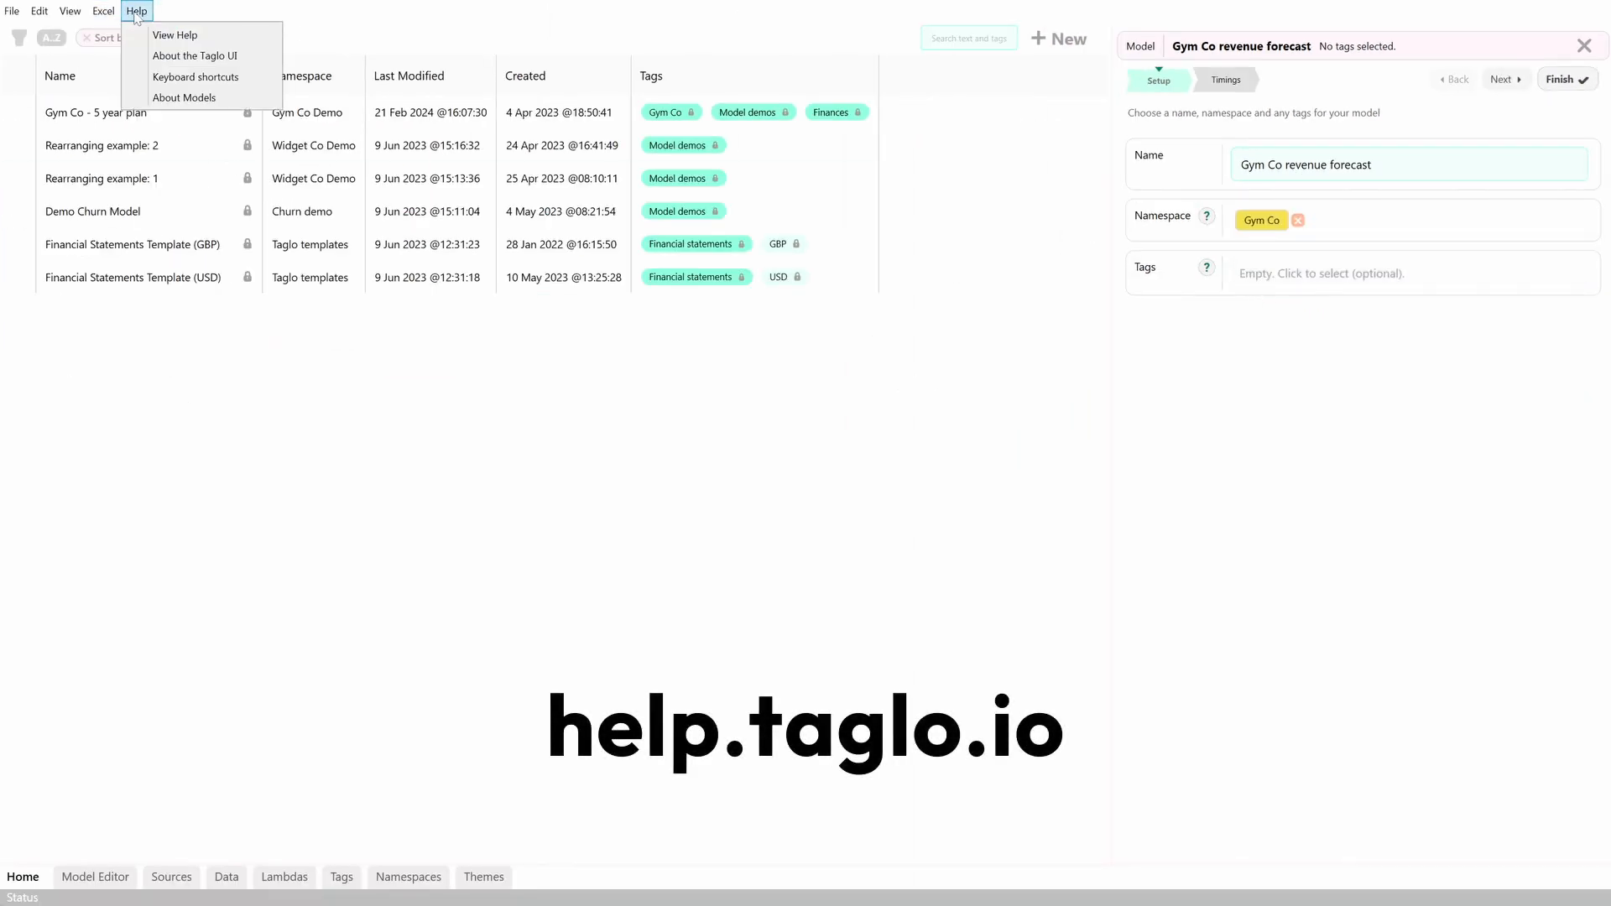
{"action": "left_click", "coordinate": [806, 62]}
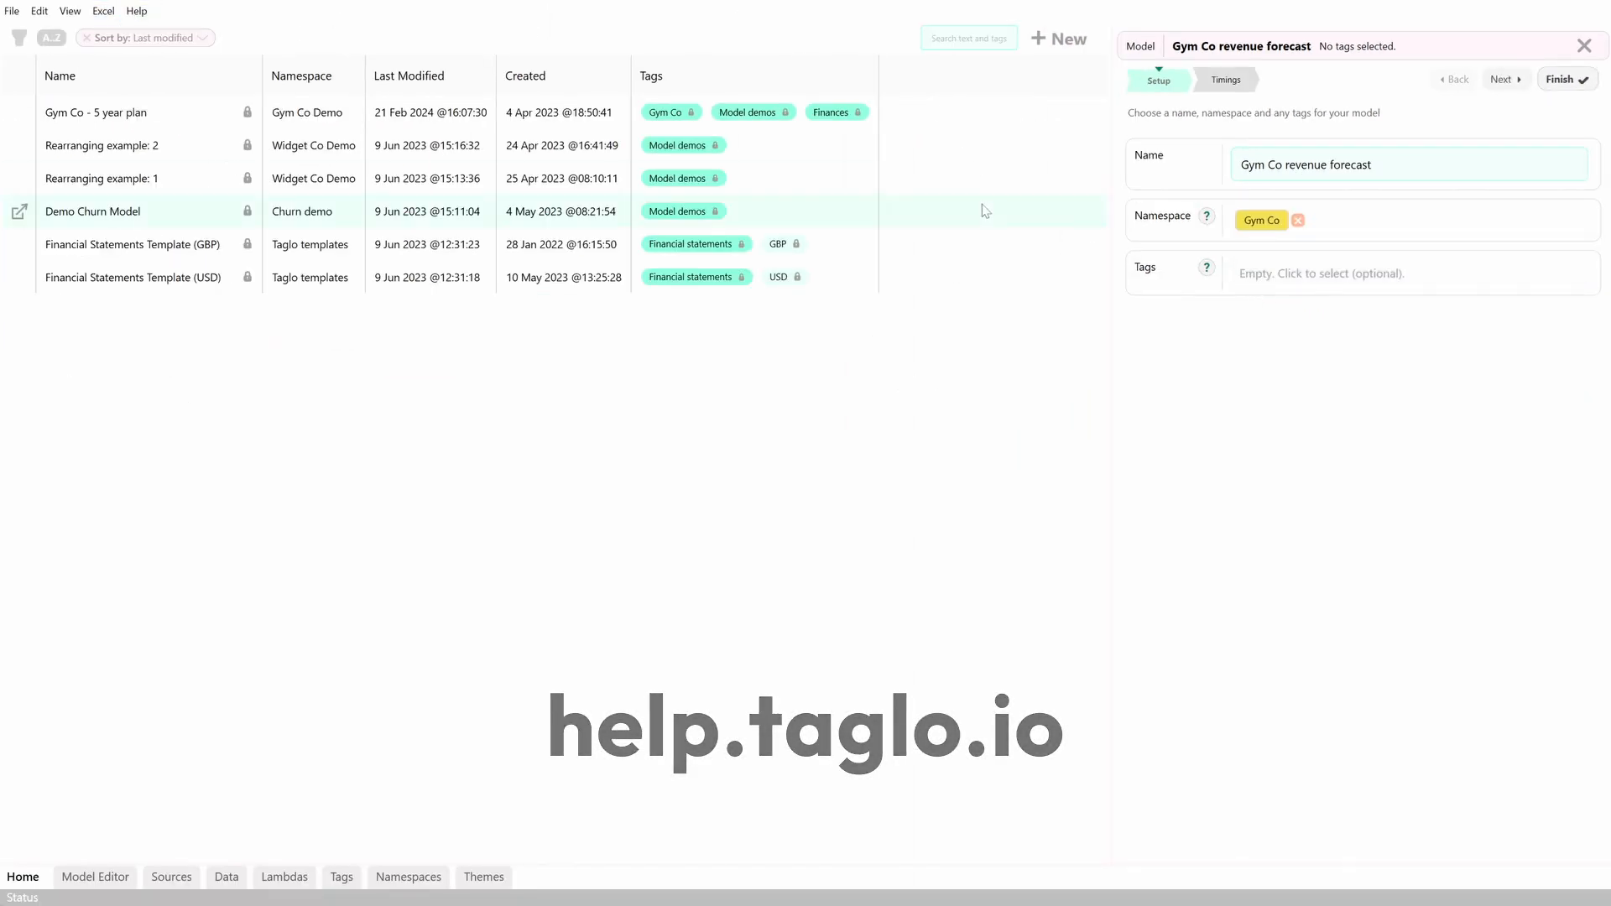
{"action": "left_click", "coordinate": [1208, 219]}
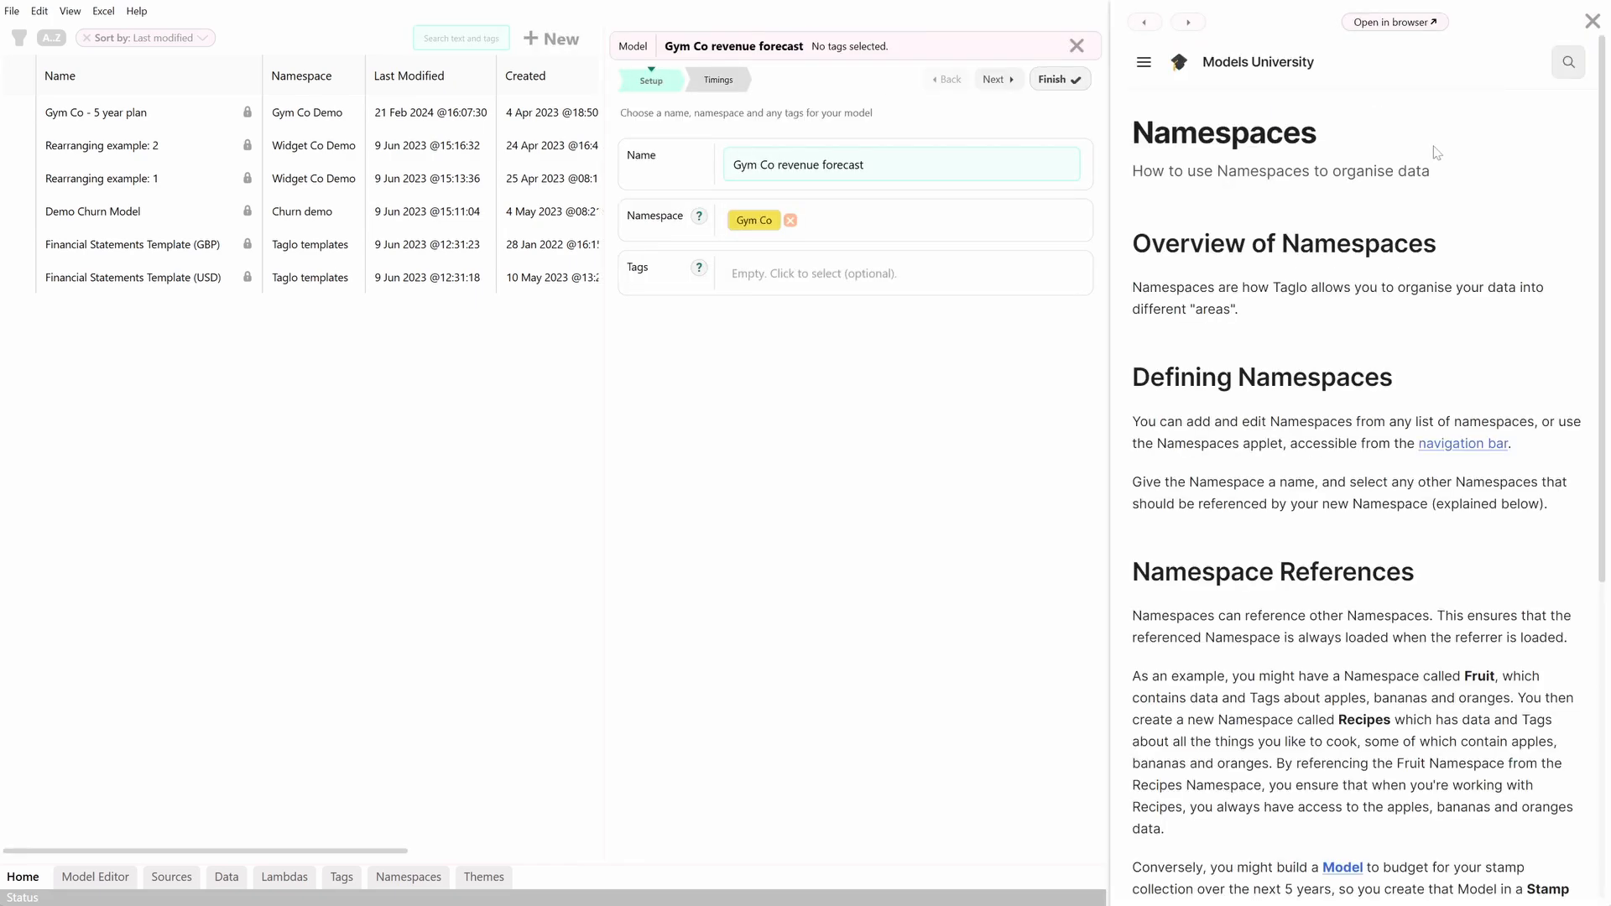
{"action": "scroll", "coordinate": [1478, 335], "scroll_direction": "down", "scroll_amount": 5}
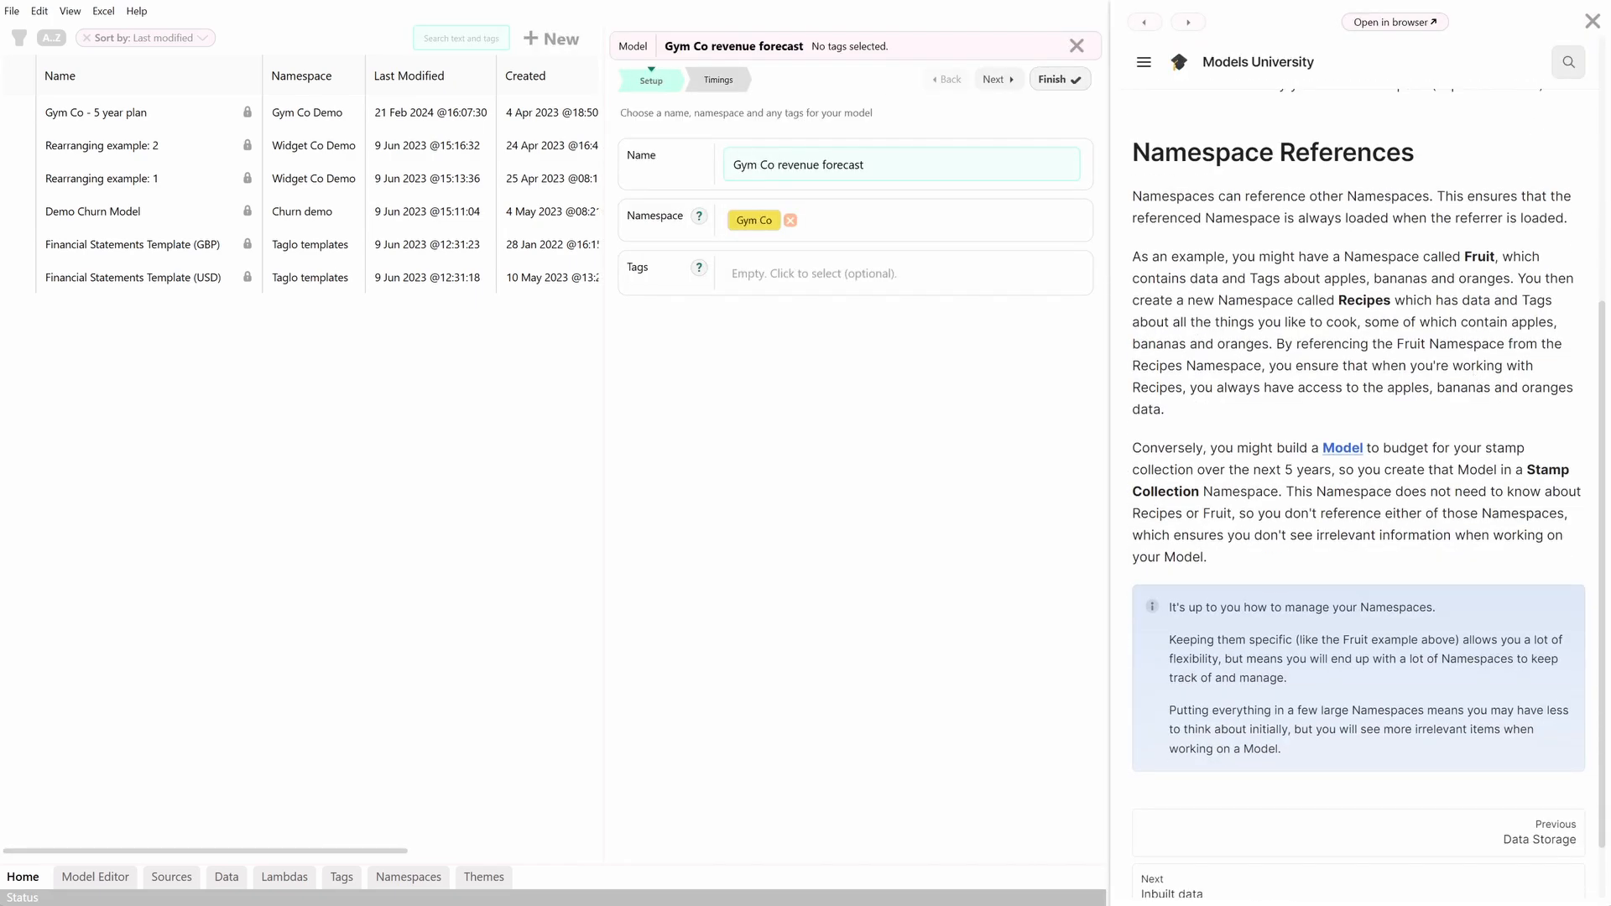
{"action": "scroll", "coordinate": [1494, 277], "scroll_direction": "up", "scroll_amount": 4}
{"action": "left_click", "coordinate": [1592, 21]}
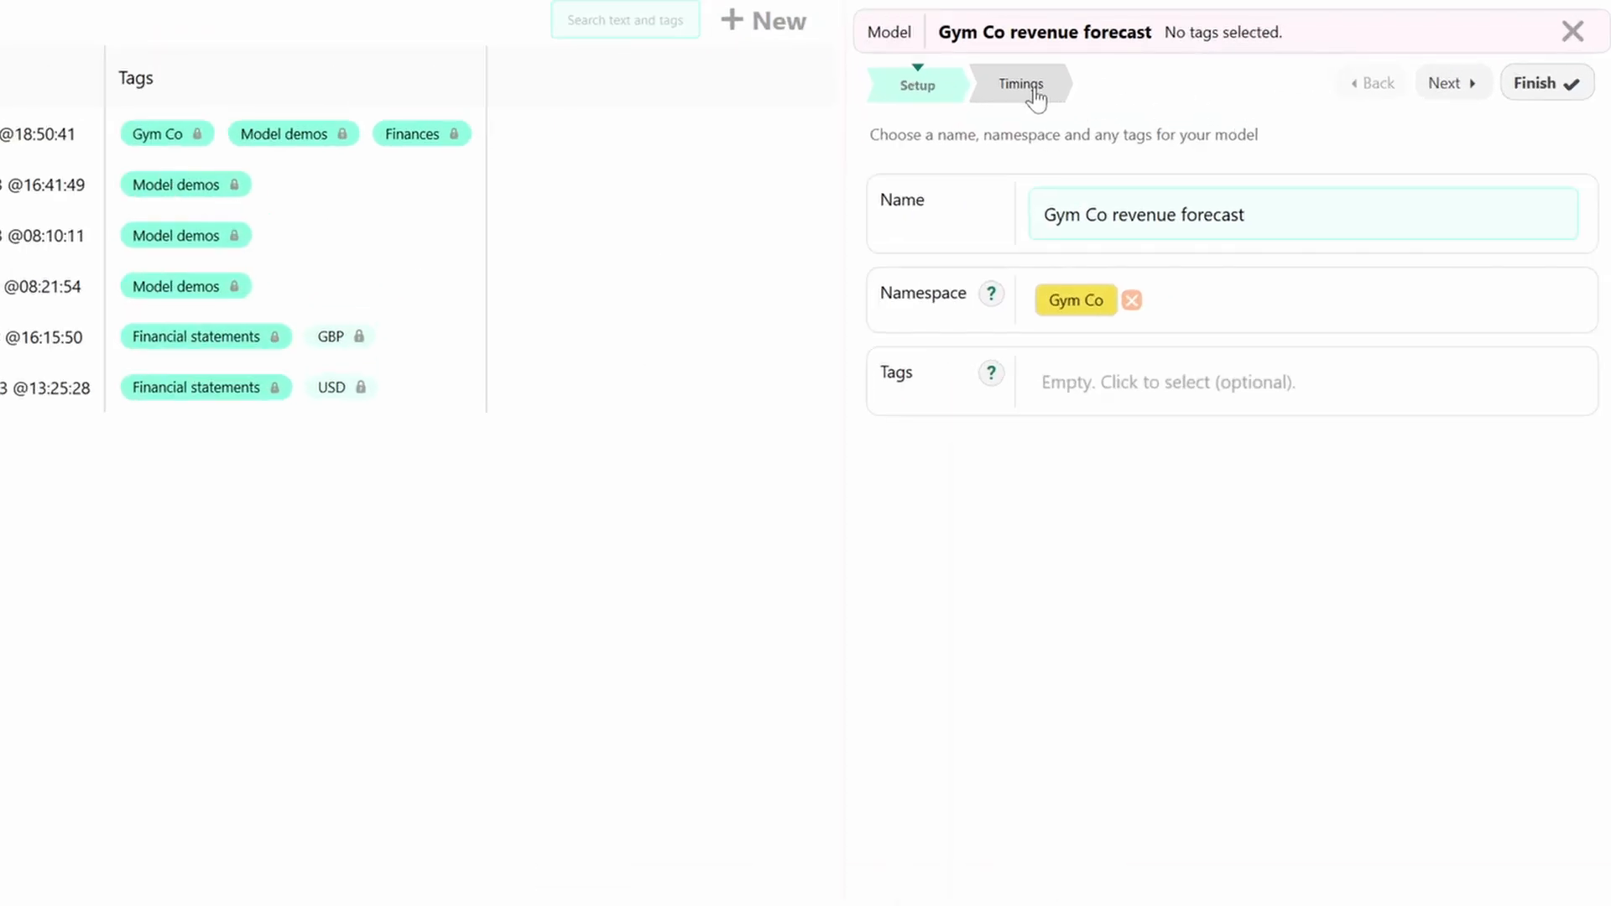
Set the model timings to Quarter intervals, with start date 2025Q1 and 20 intervals
{"action": "left_click", "coordinate": [1034, 93]}
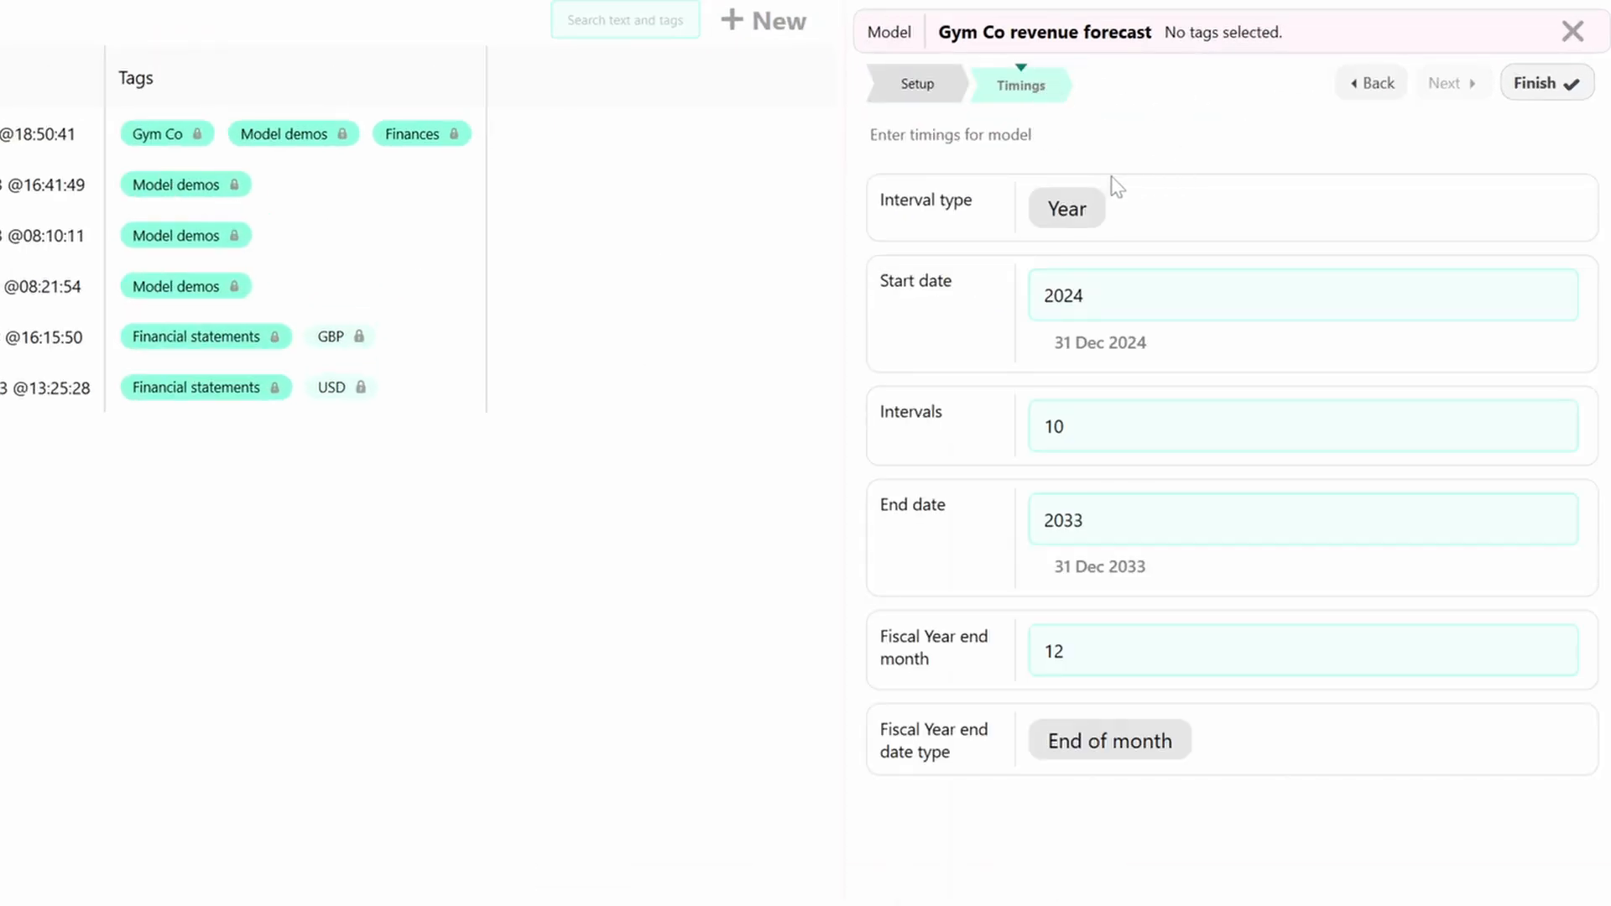
{"action": "left_click", "coordinate": [1095, 214]}
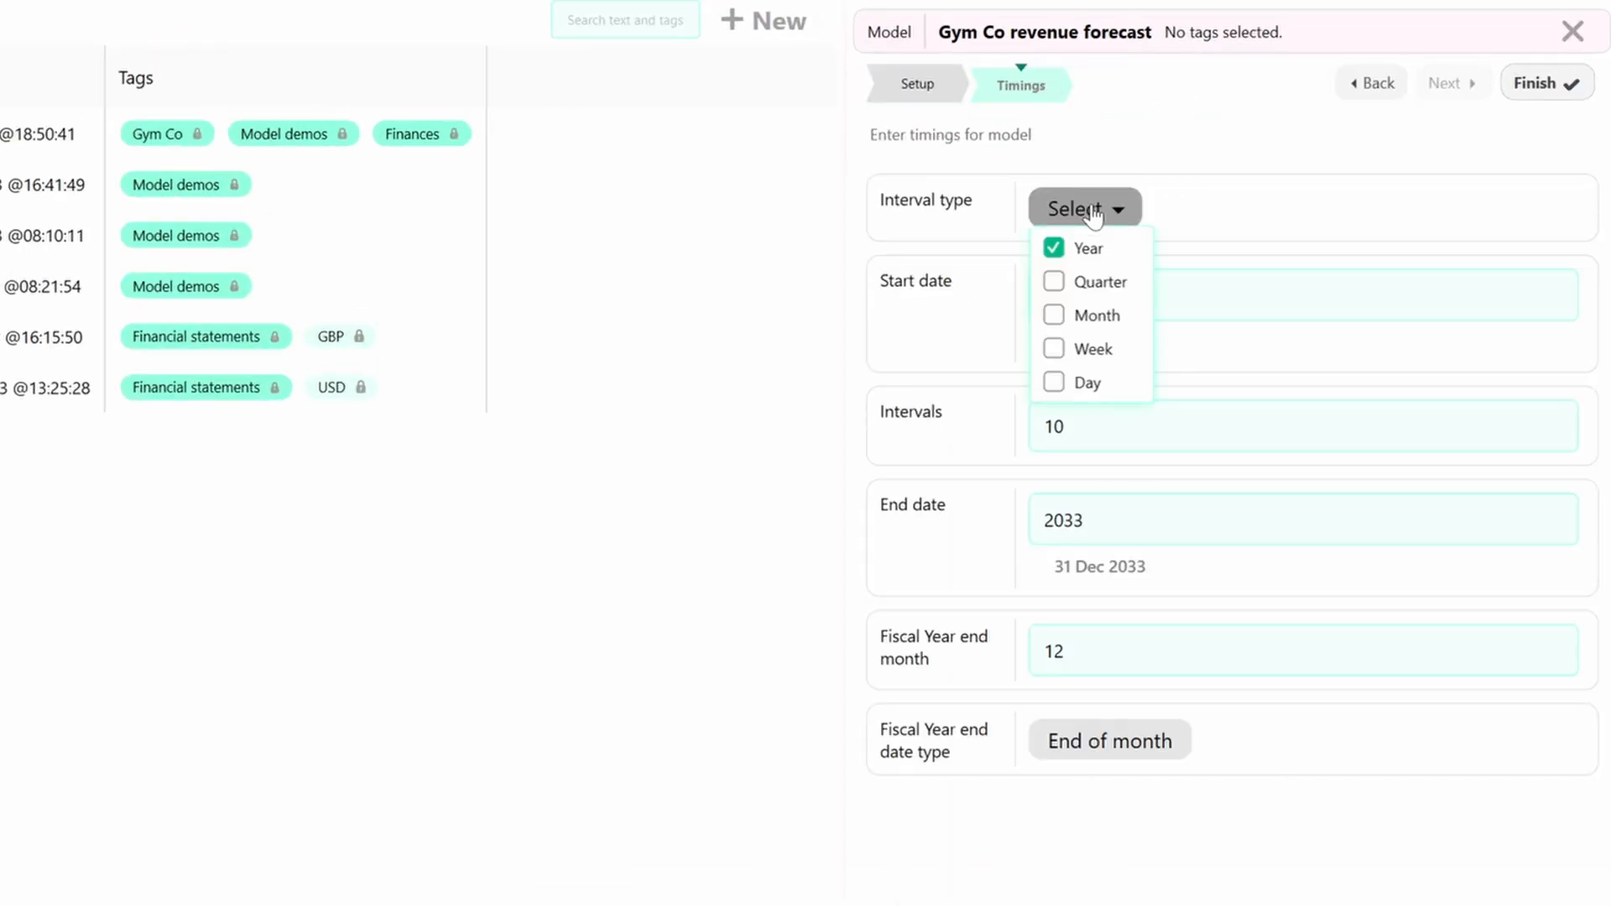
{"action": "left_click", "coordinate": [1101, 285]}
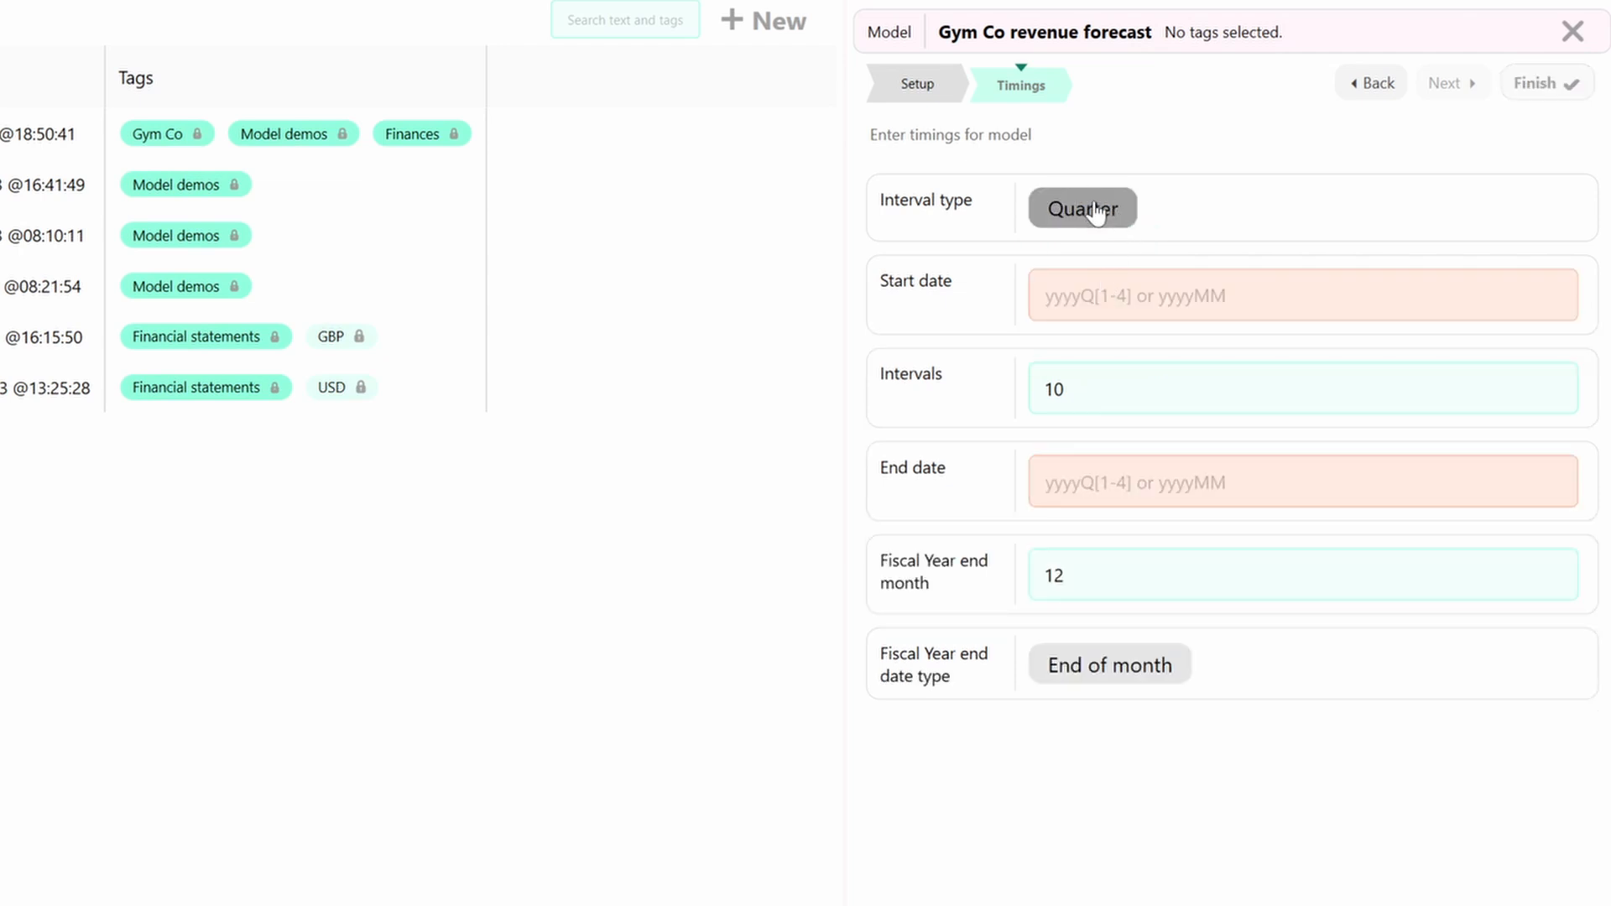
{"action": "left_click", "coordinate": [1135, 321]}
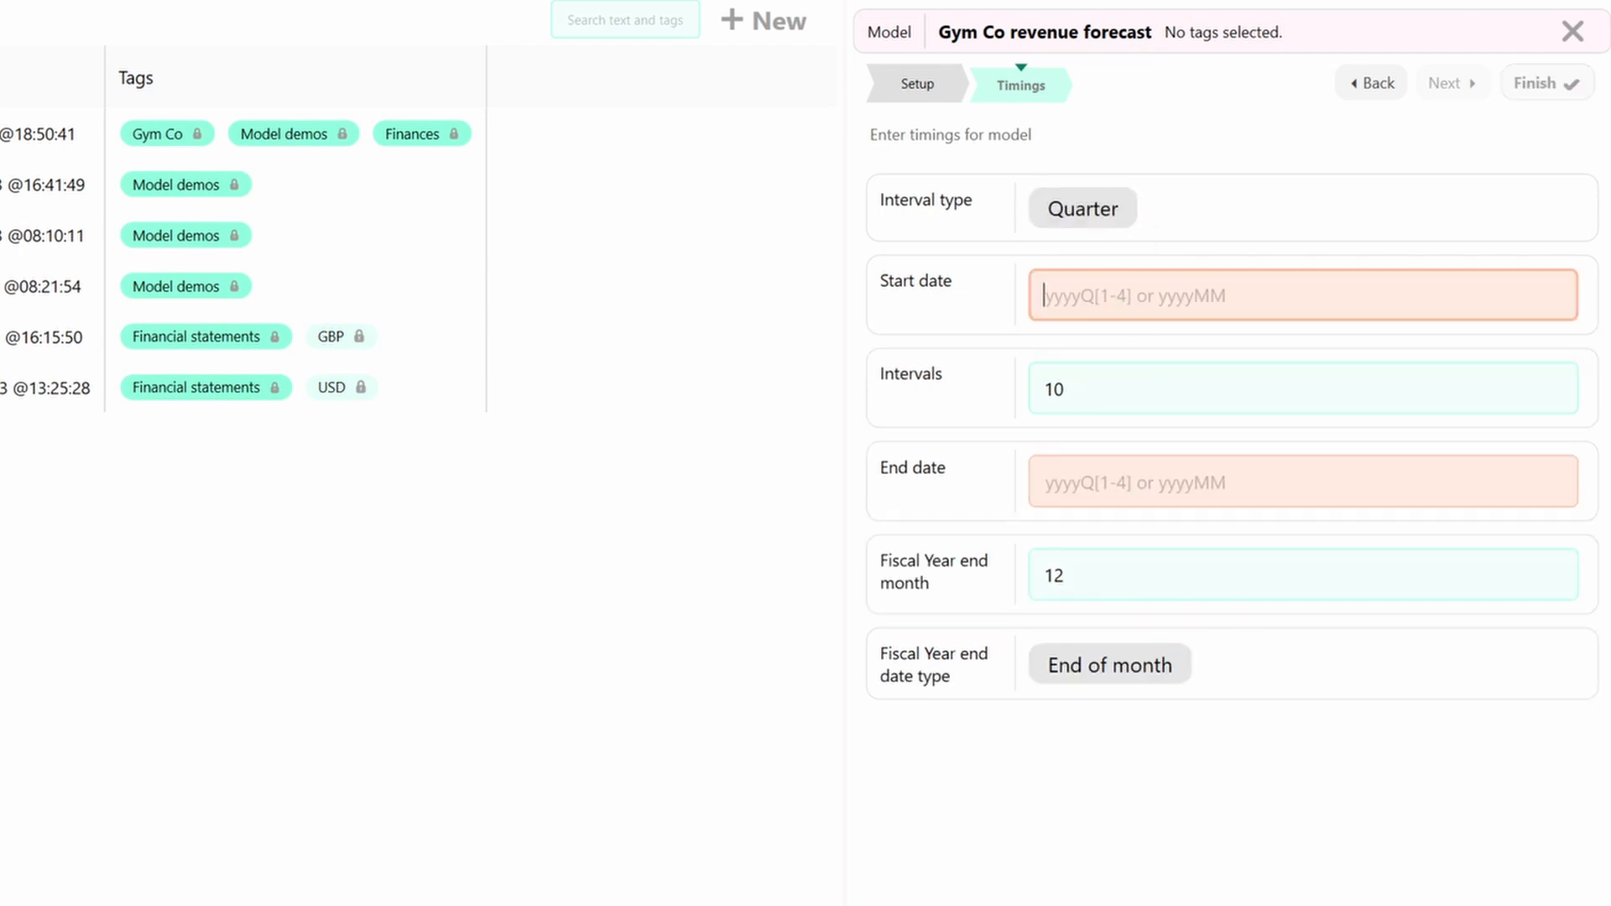
{"action": "type", "text": "2025Q1"}
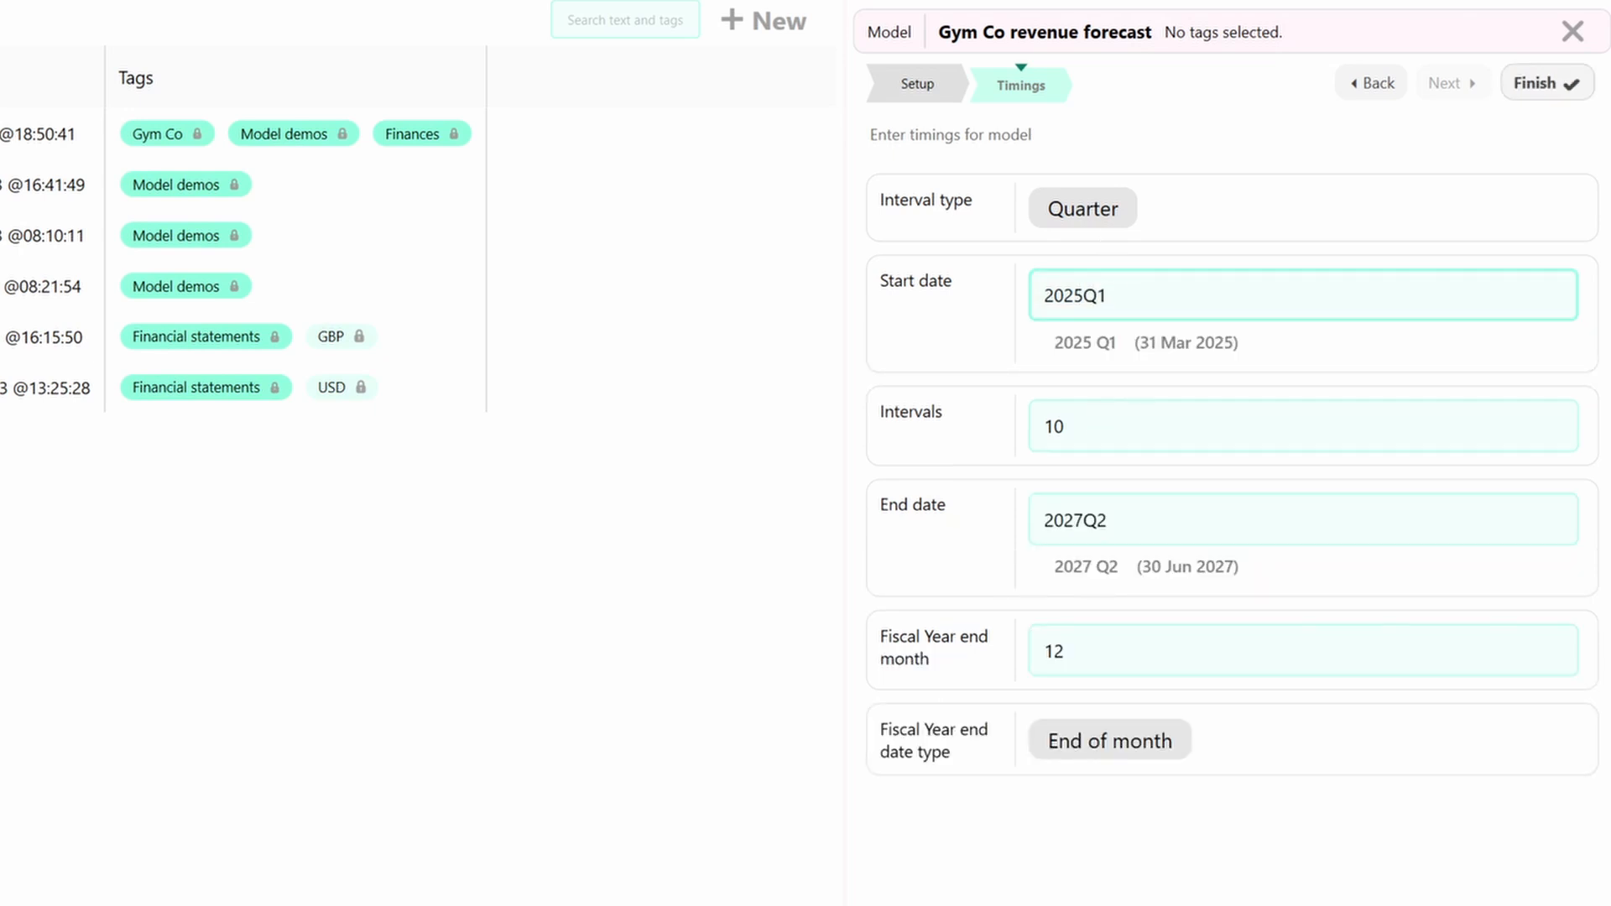
{"action": "key", "text": "Tab"}
{"action": "type", "text": "20"}
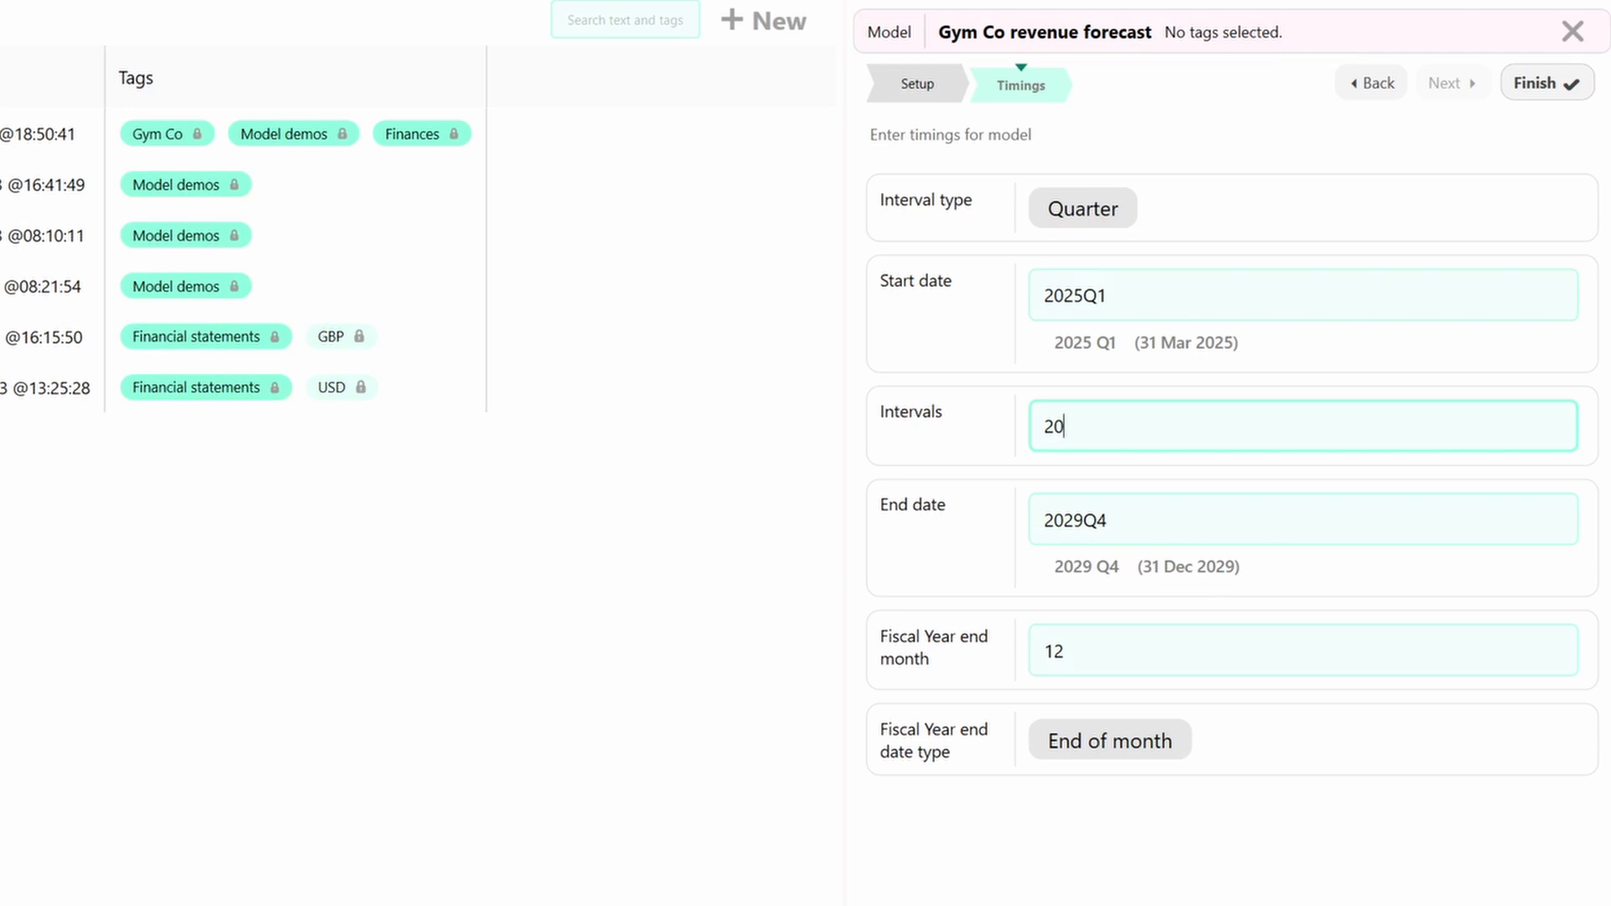
Set the fiscal year end month to 3 and finish creating the model
{"action": "key", "text": "Tab"}
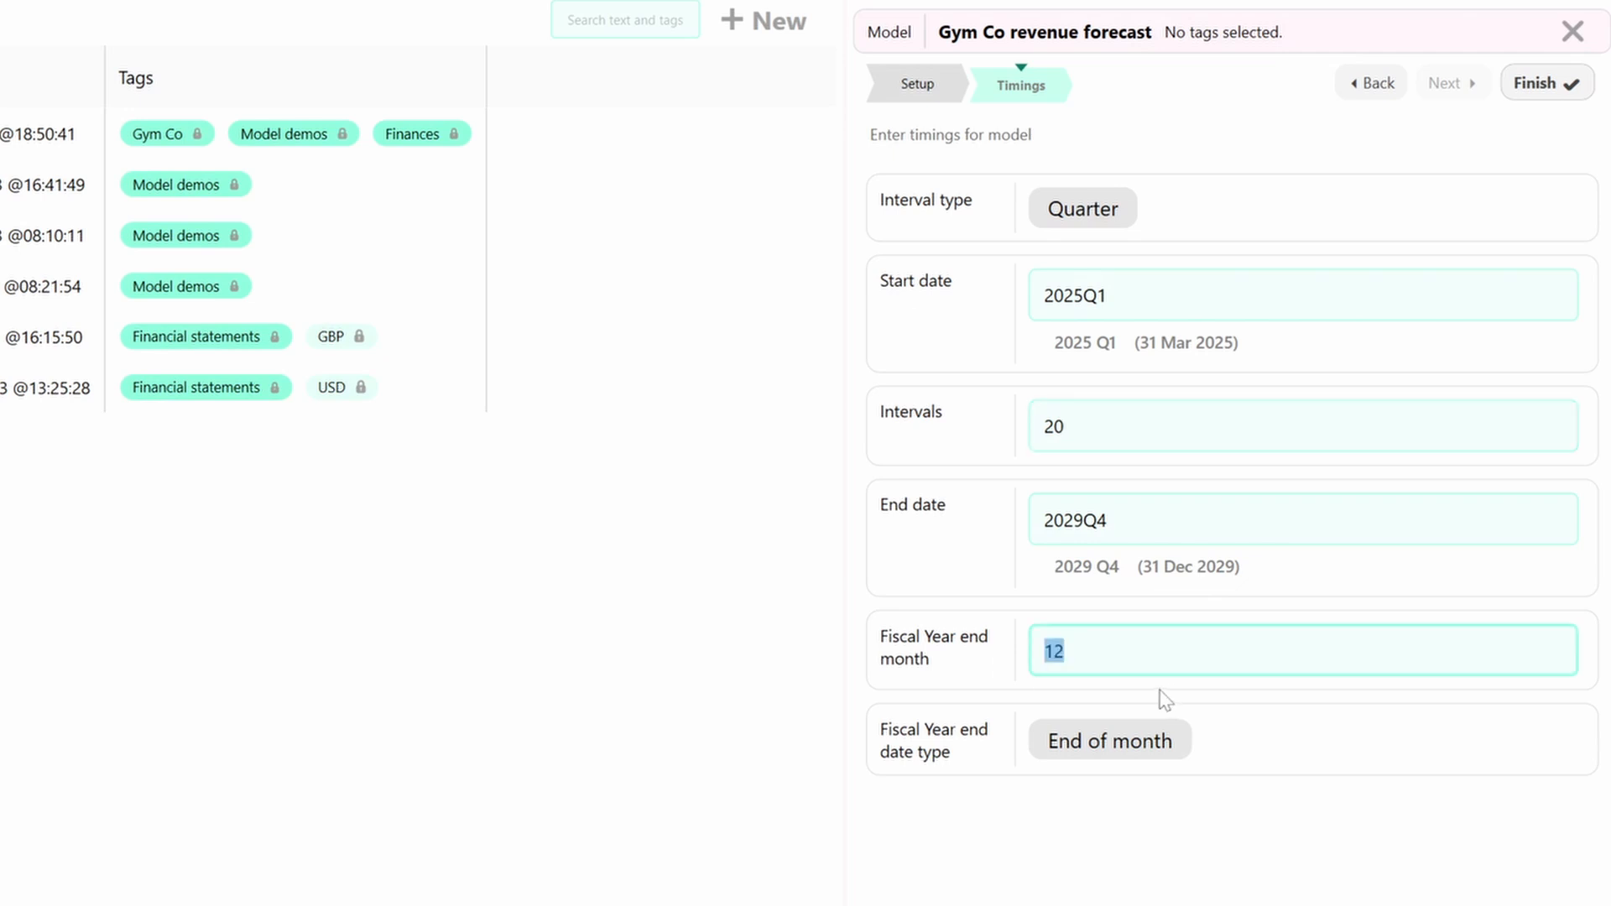
{"action": "type", "text": "3"}
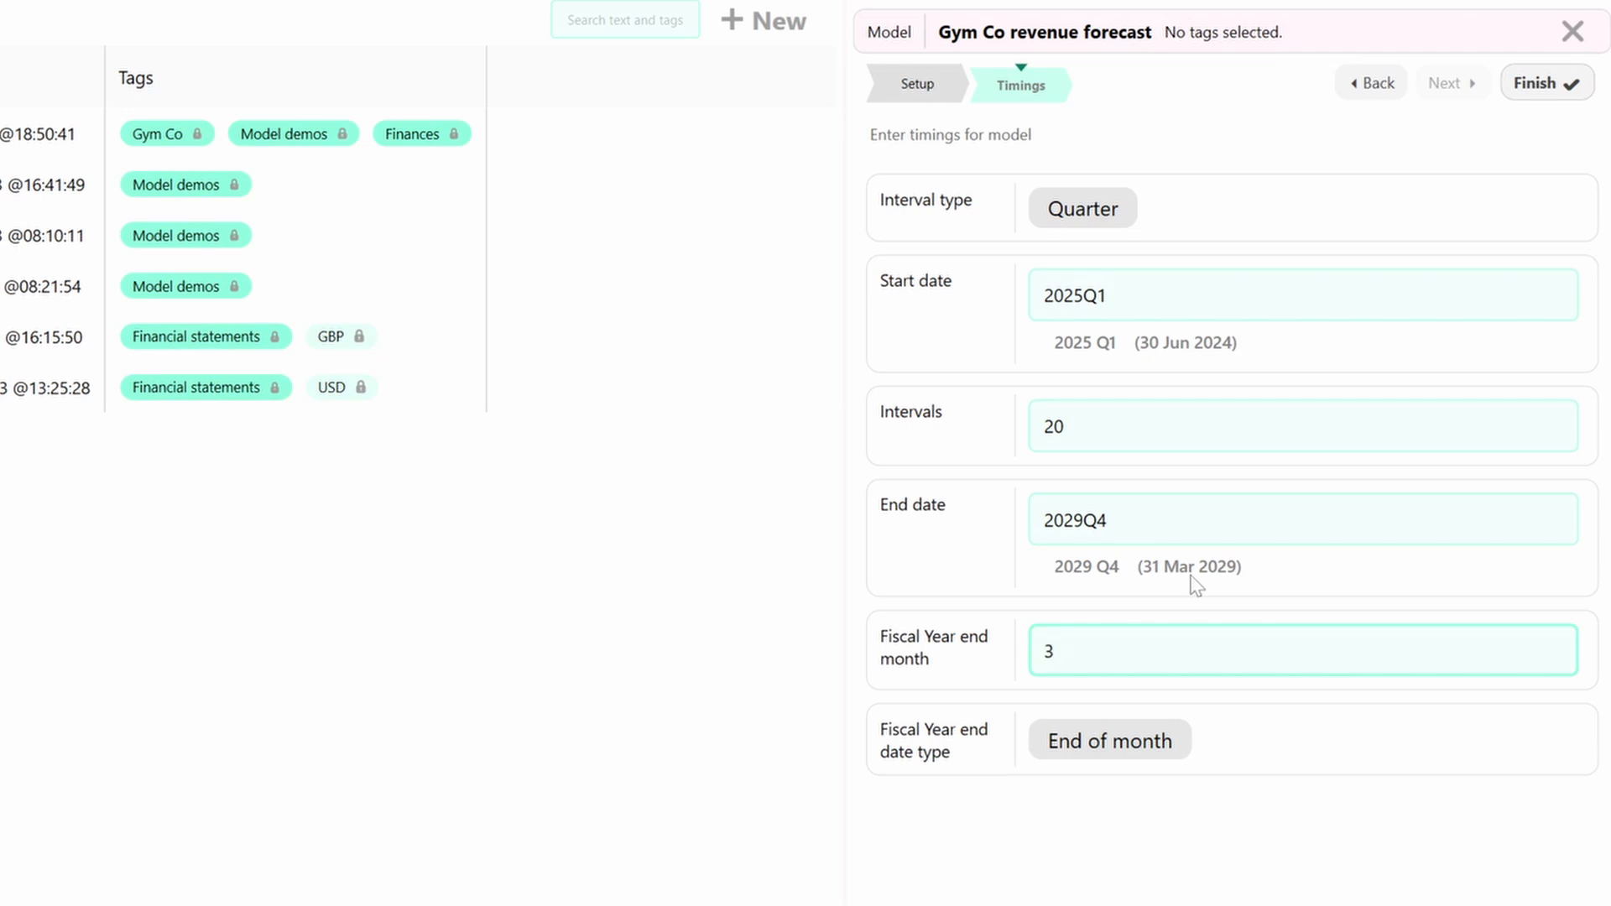
{"action": "left_click", "coordinate": [1549, 86]}
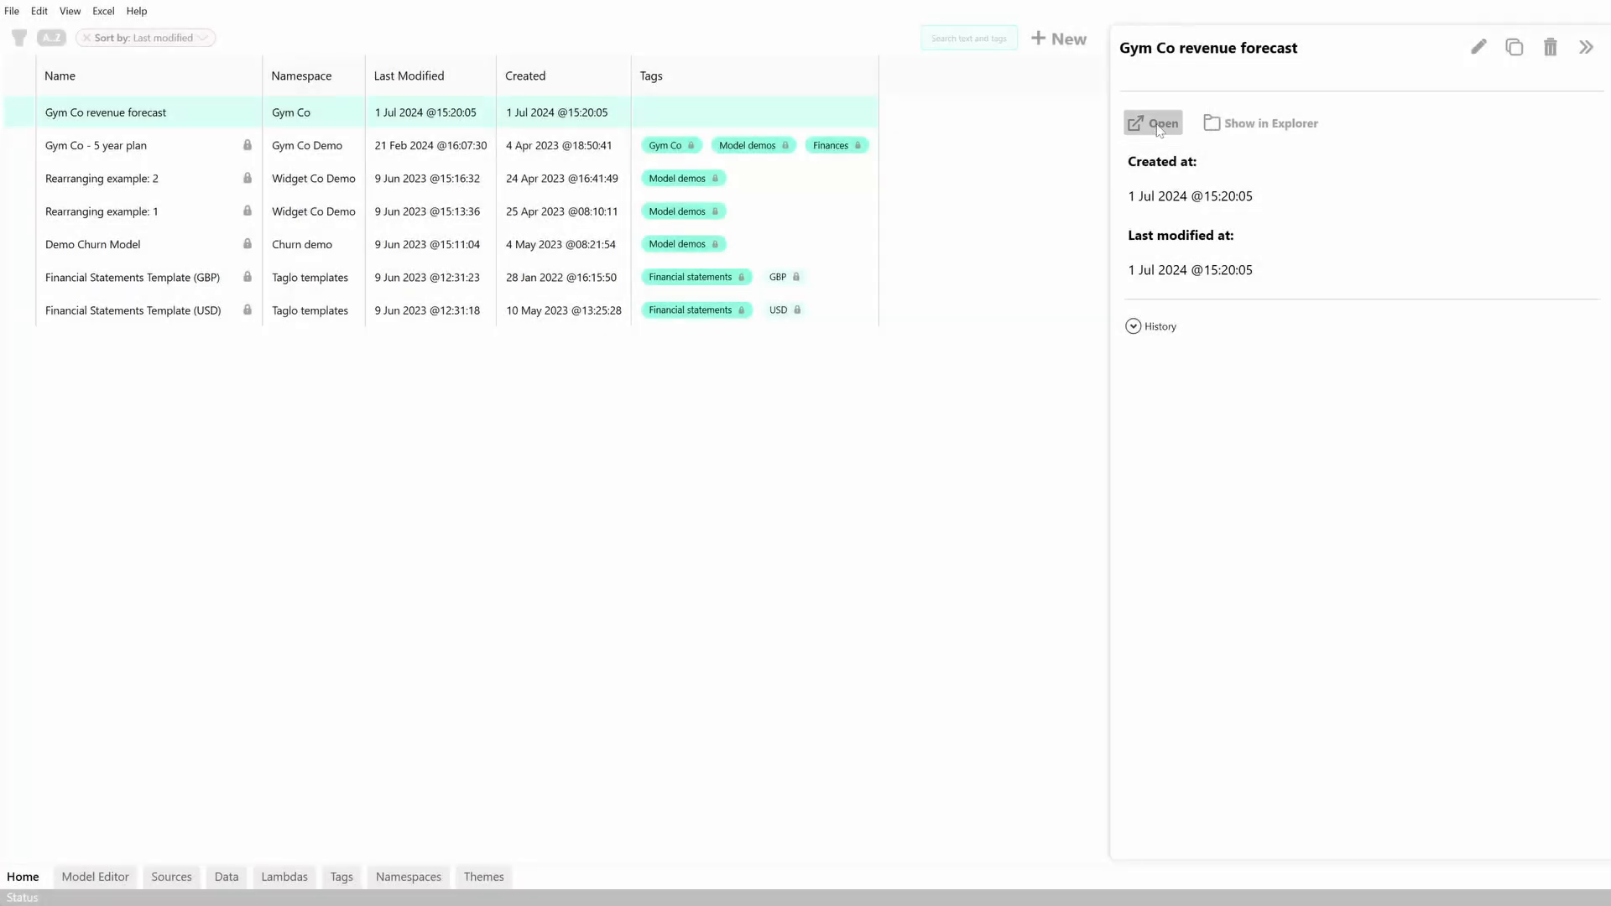
Open the Gym Co revenue forecast model and add a variable named "Gym members"
{"action": "left_click", "coordinate": [1158, 128]}
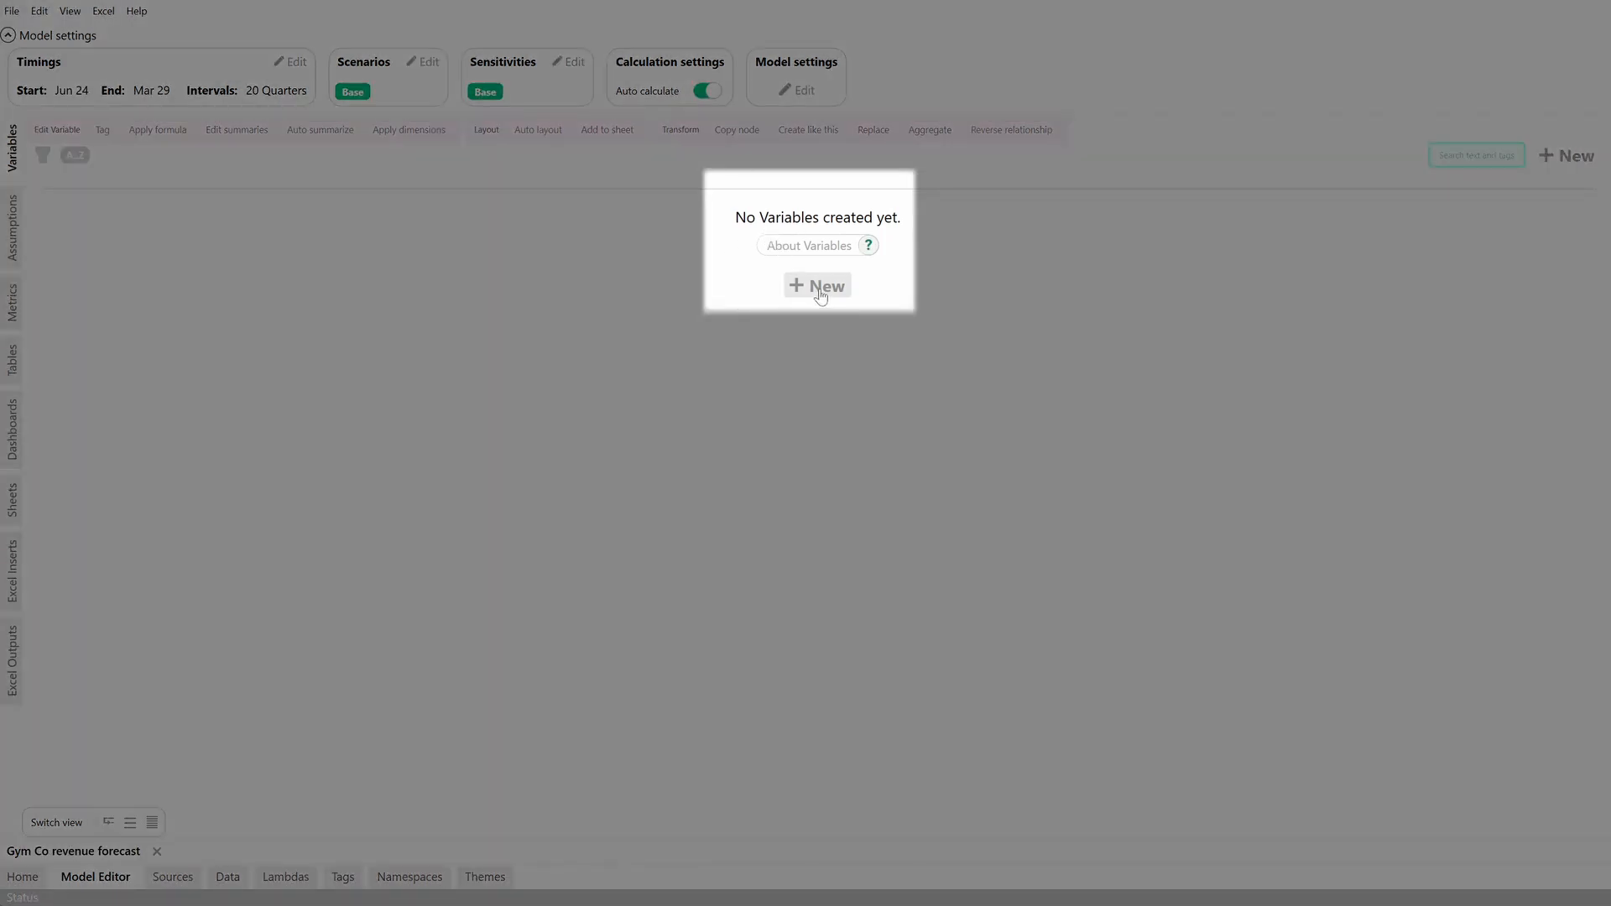
{"action": "left_click", "coordinate": [820, 290]}
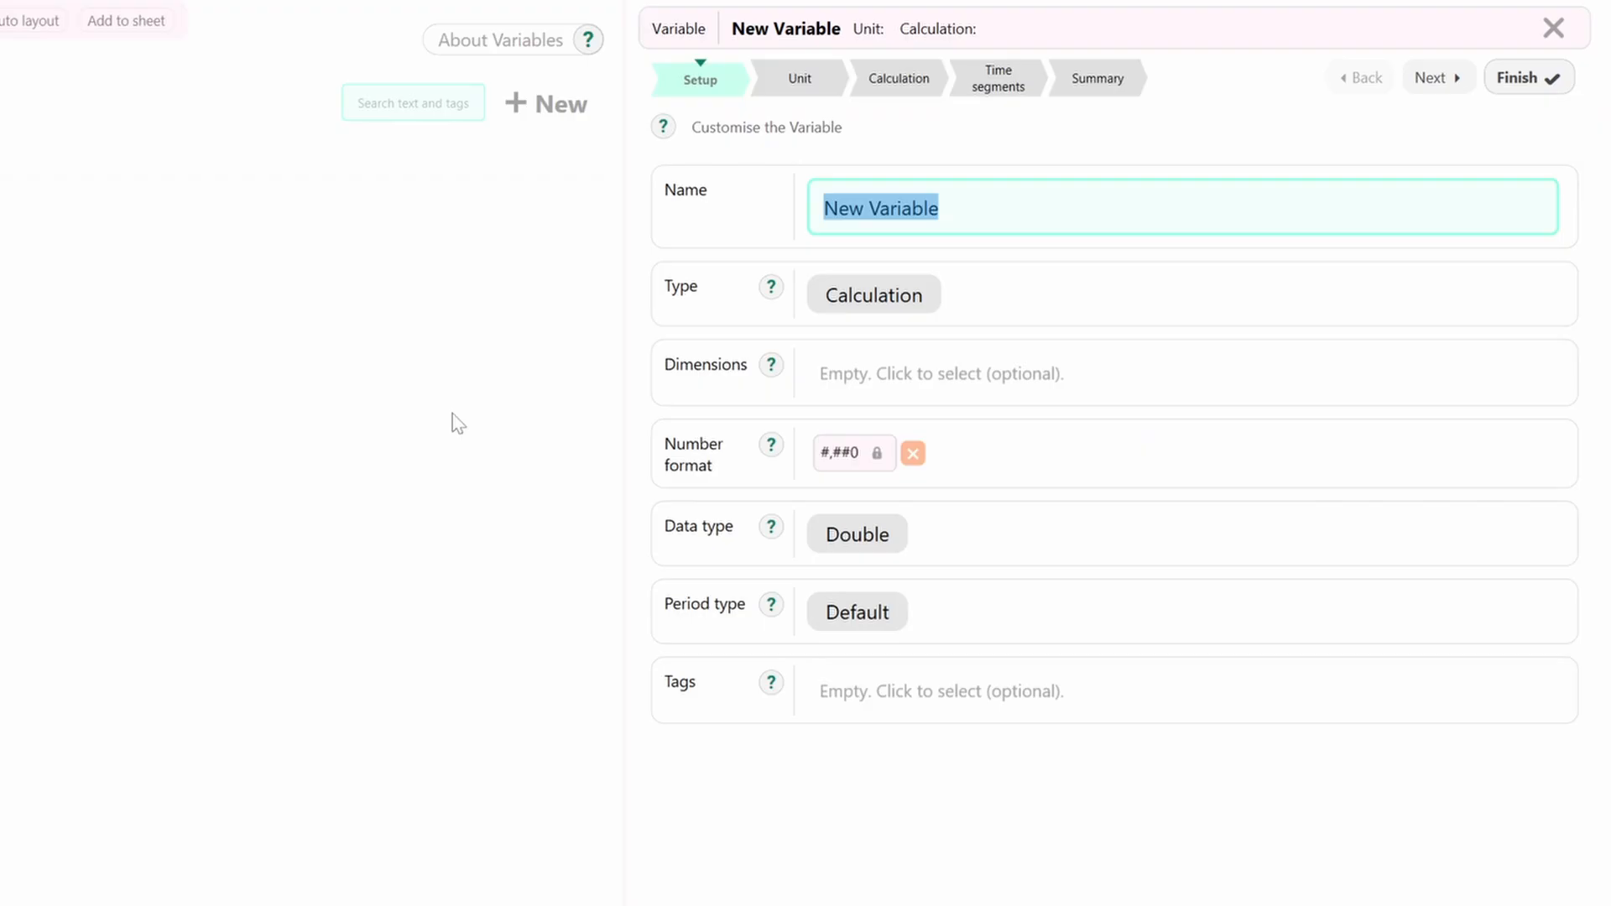
{"action": "type", "text": "Gym members"}
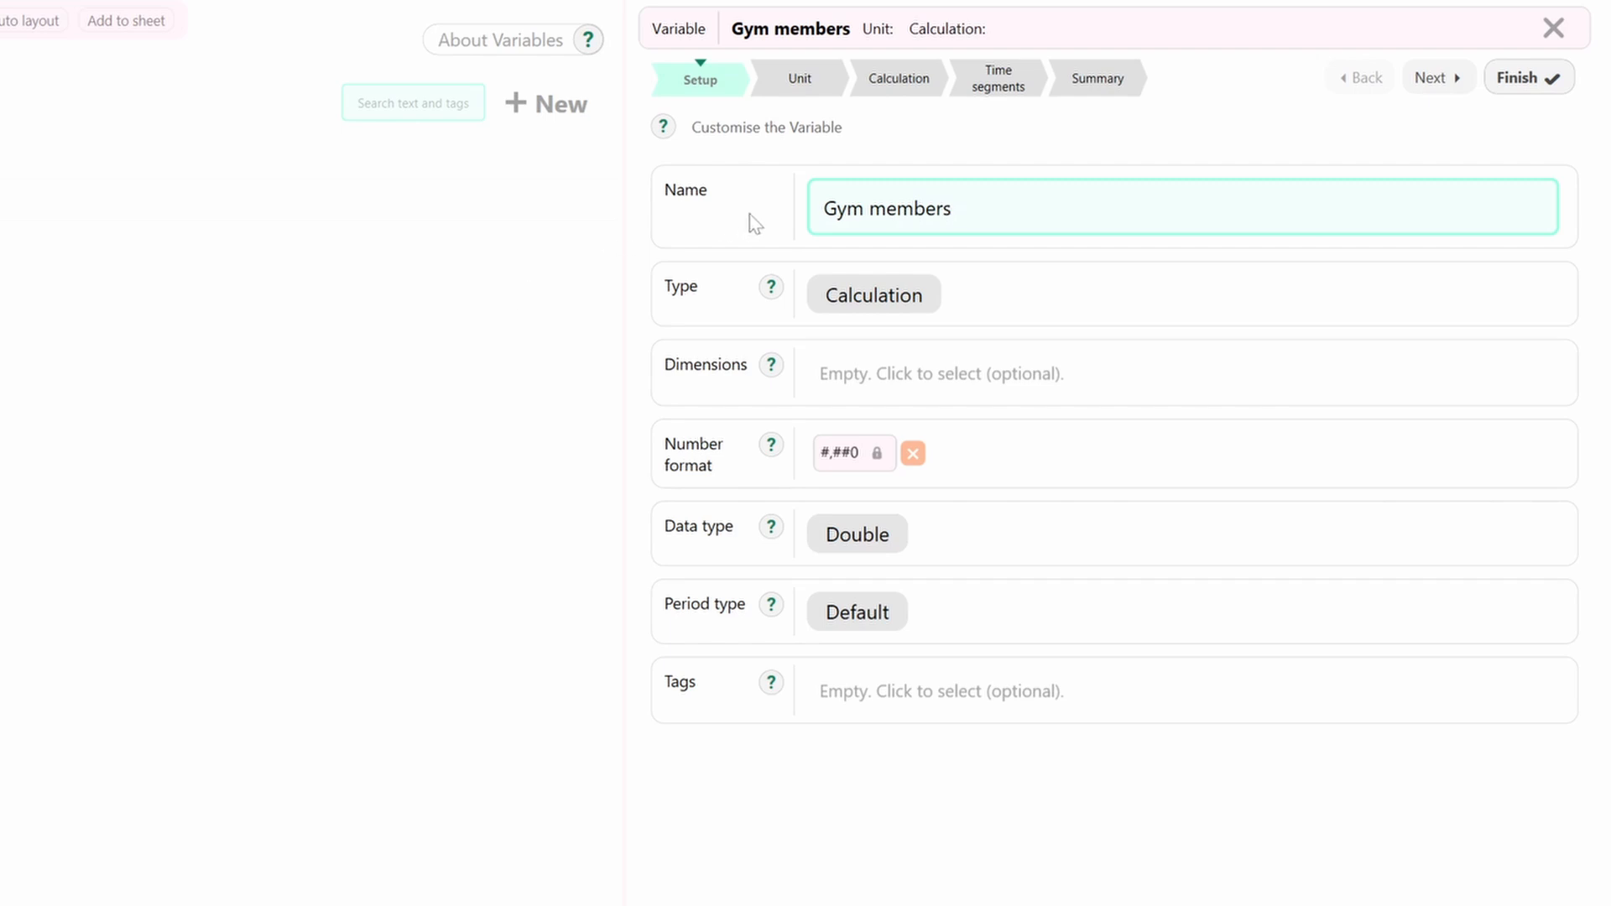
Specify the Gym members unit as a newly created "Member" tag and make it a Balance
{"action": "left_click", "coordinate": [807, 88]}
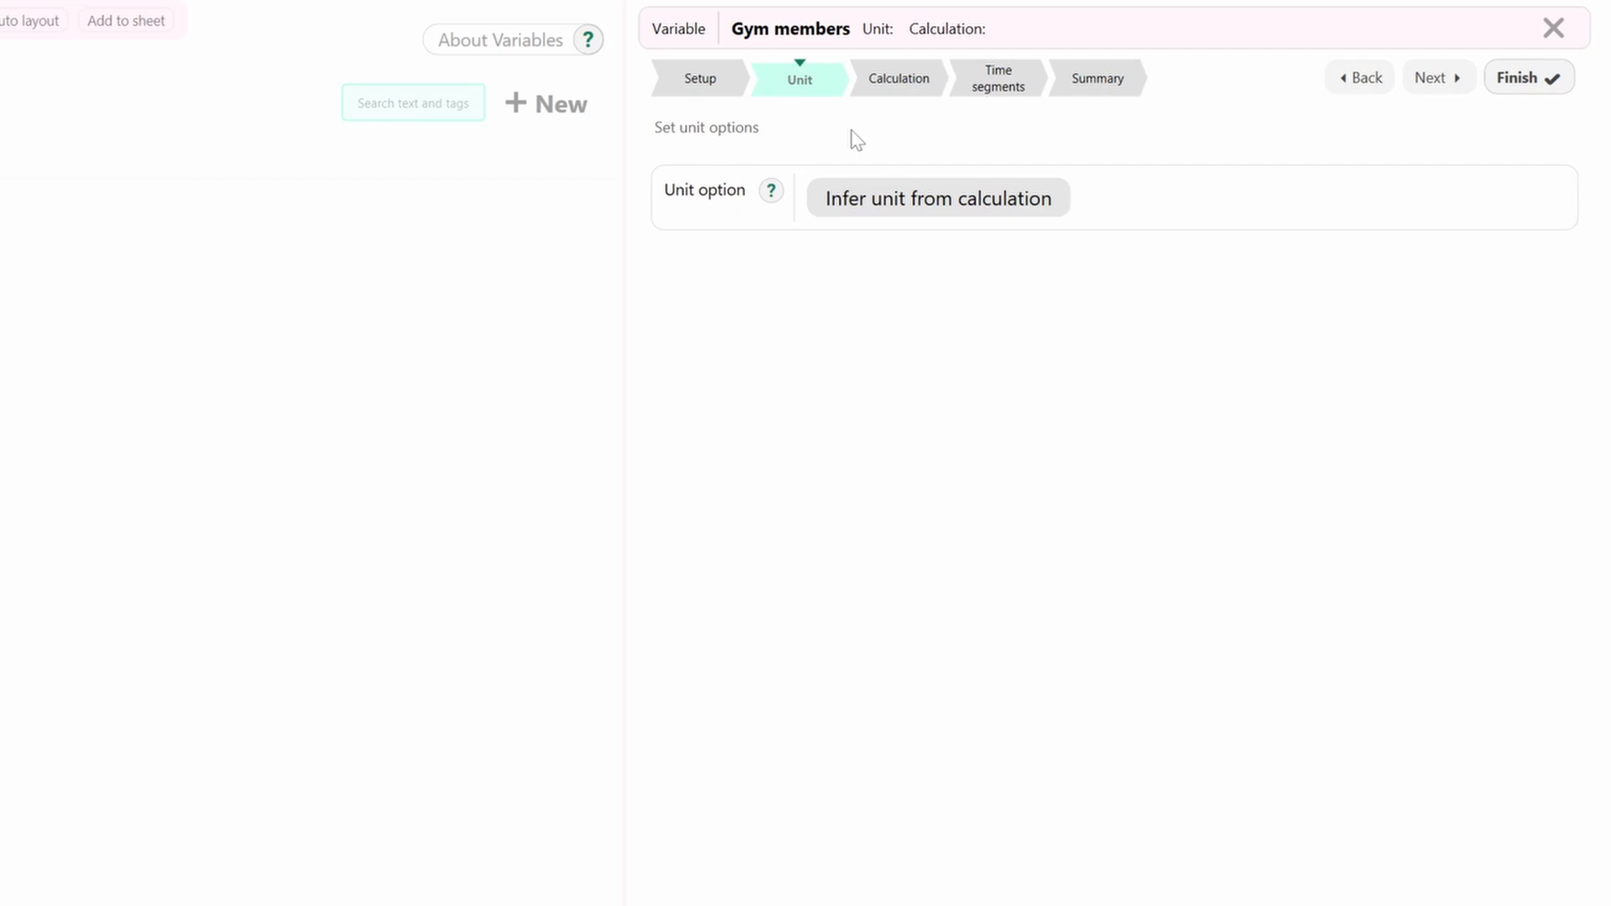
{"action": "left_click", "coordinate": [891, 198]}
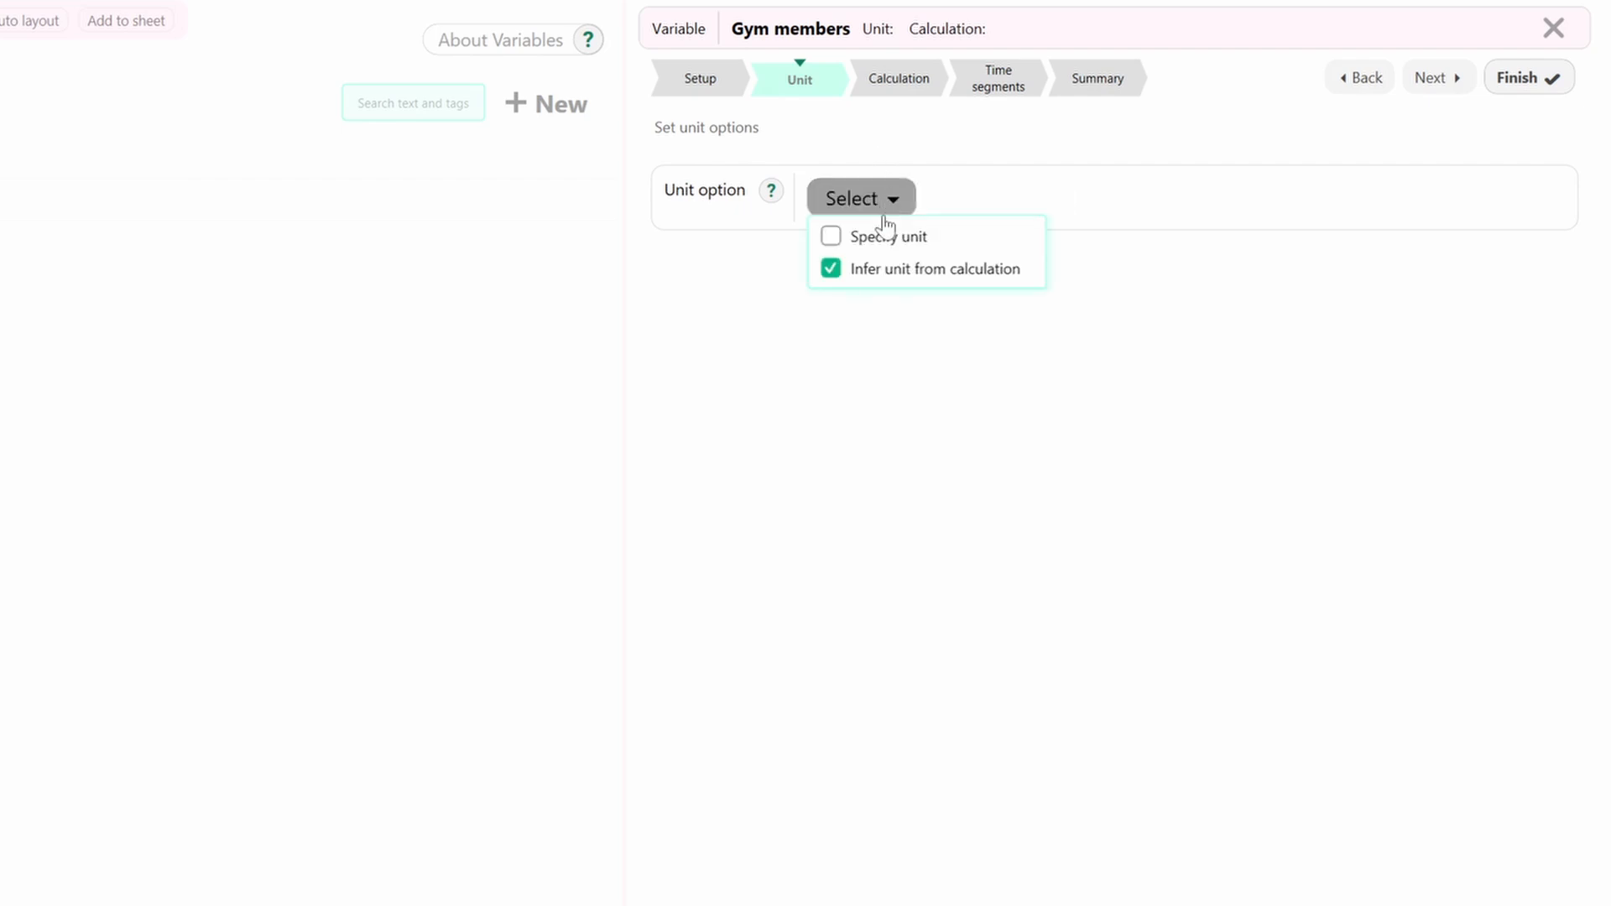
{"action": "left_click", "coordinate": [885, 241]}
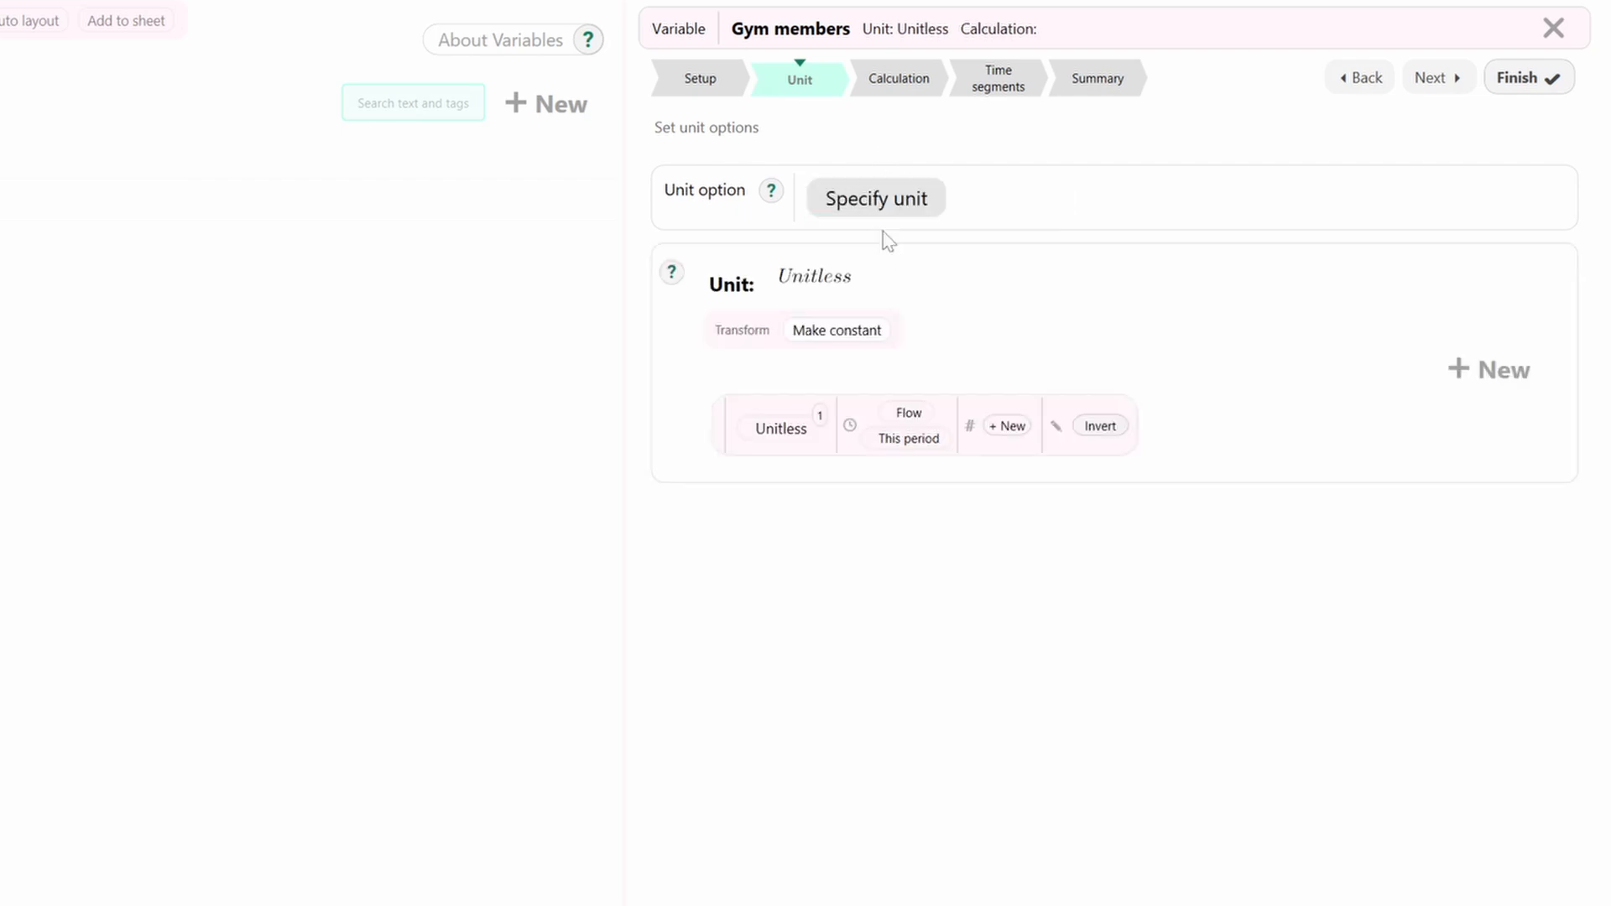
{"action": "left_click", "coordinate": [780, 429]}
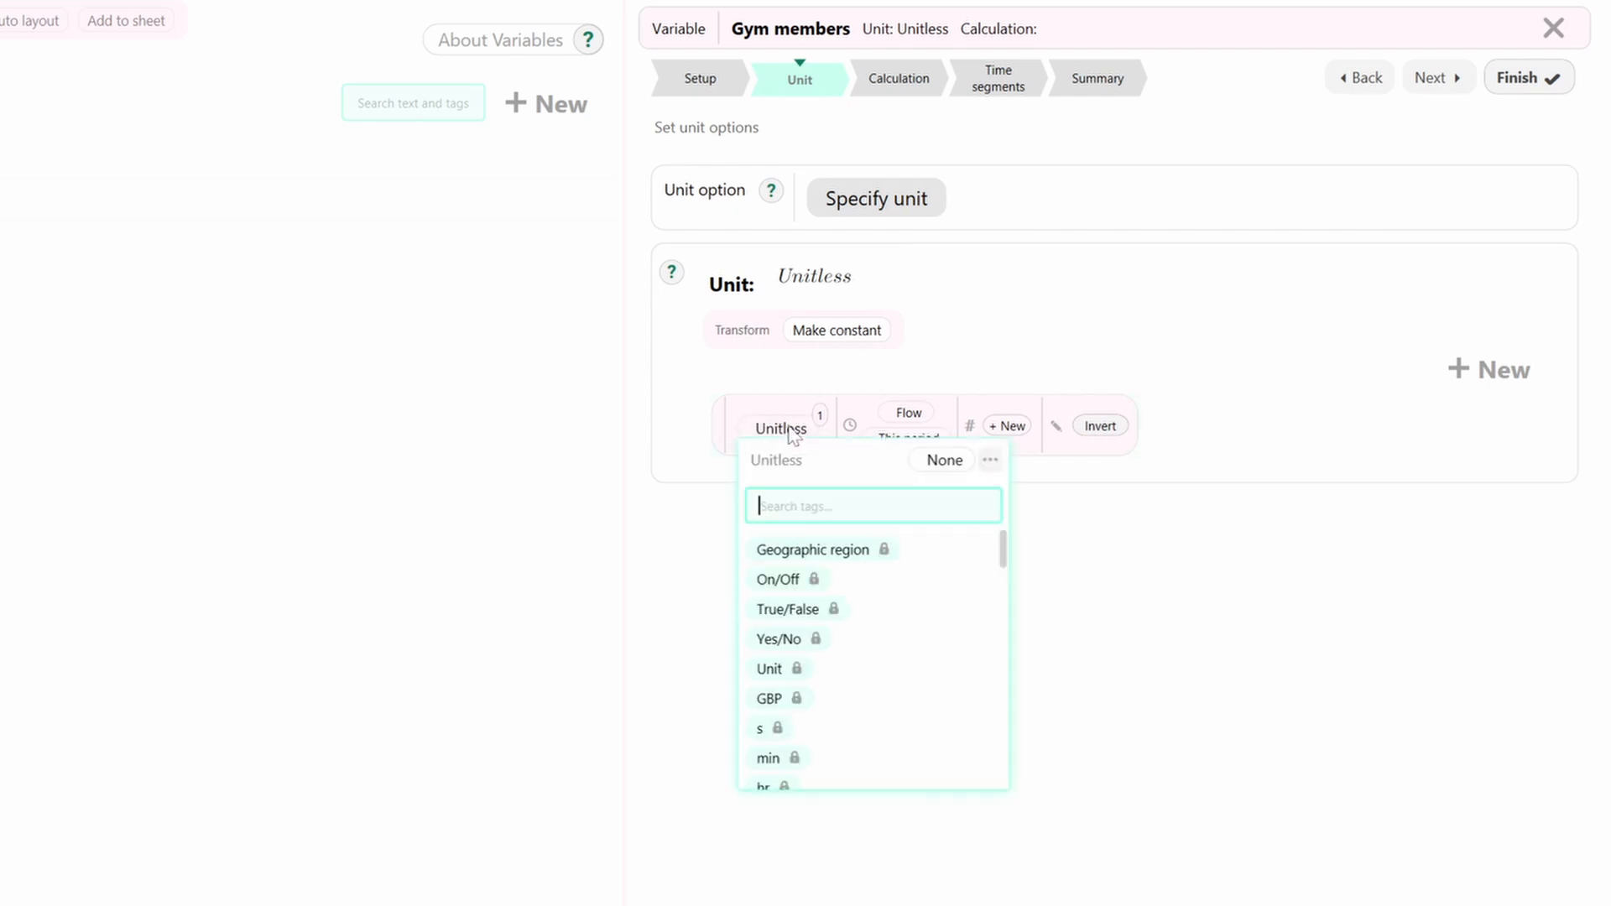
{"action": "type", "text": "Member"}
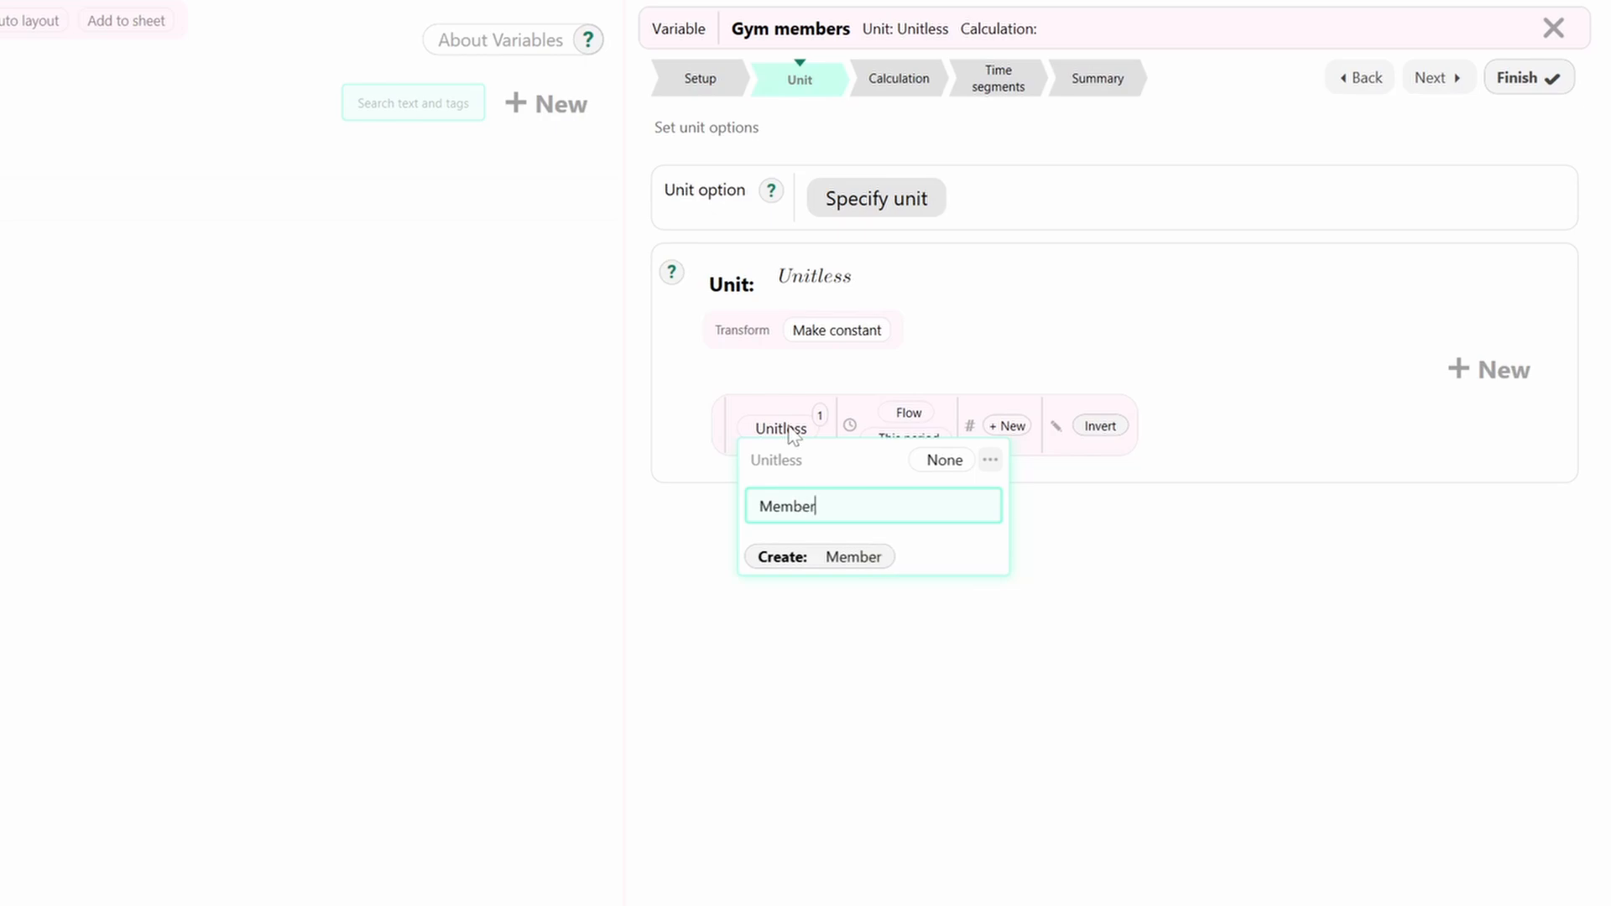
{"action": "left_click", "coordinate": [828, 558]}
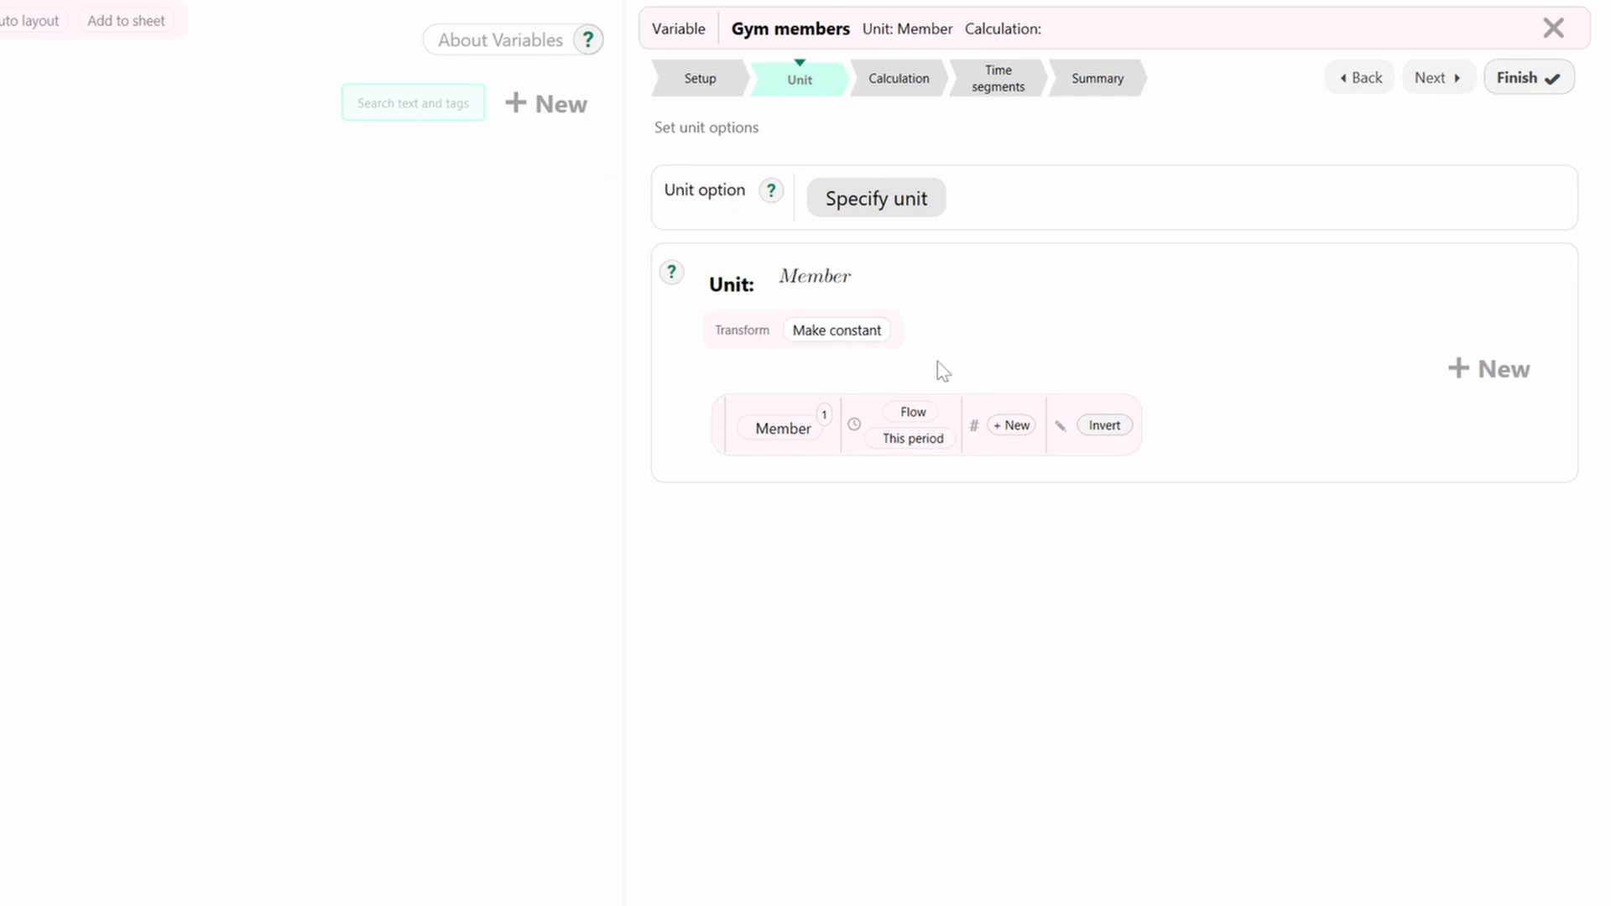
{"action": "left_click", "coordinate": [921, 409]}
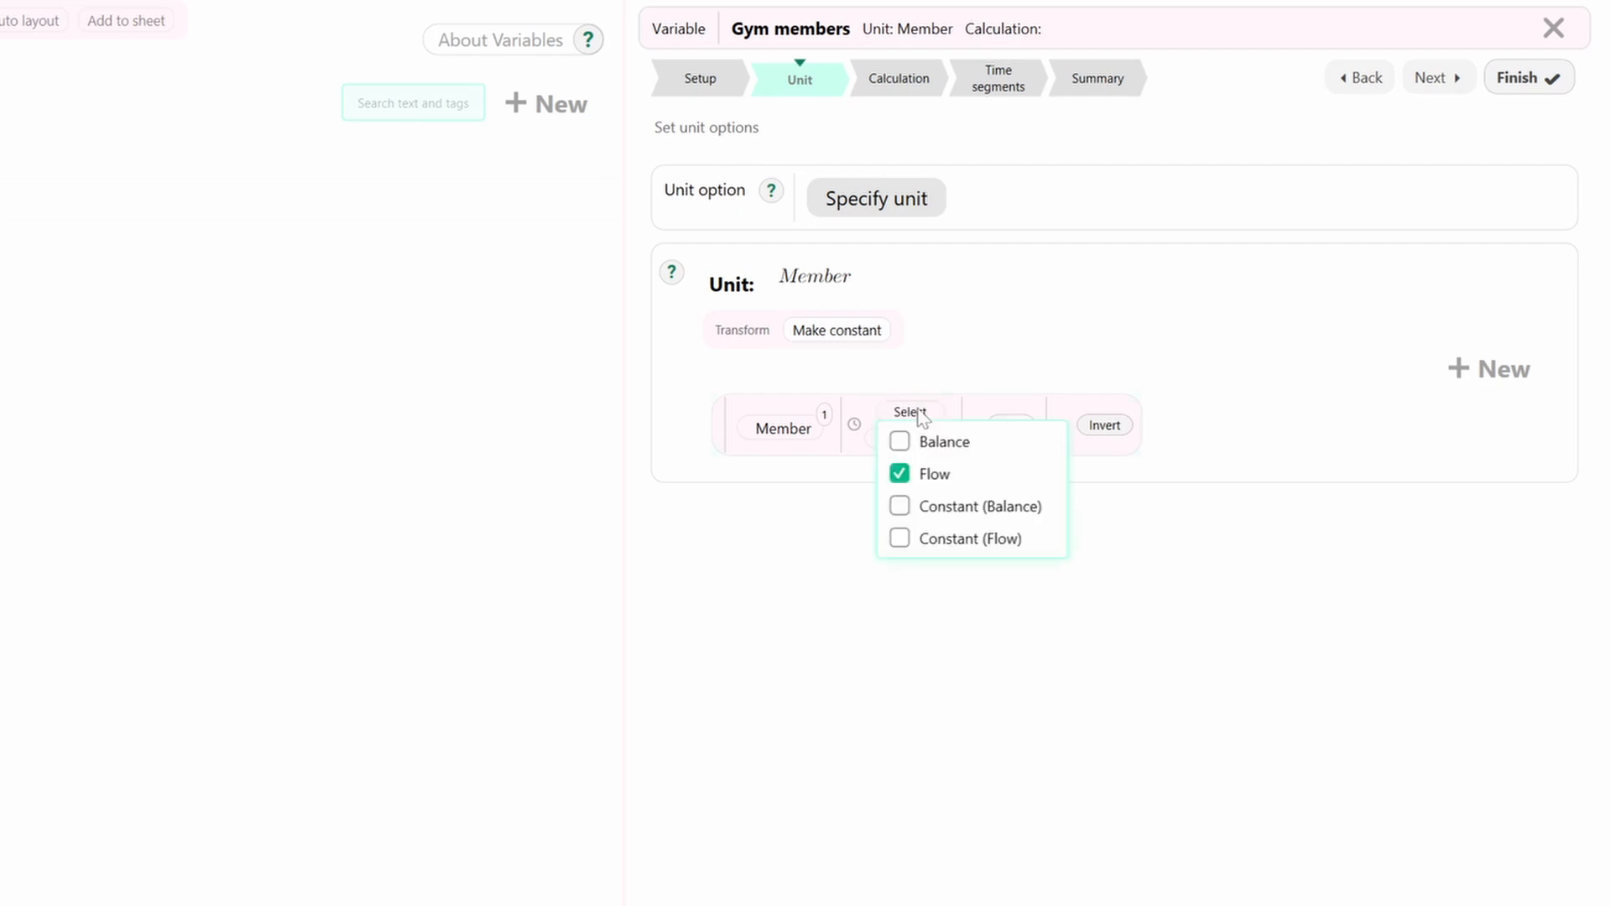
{"action": "left_click", "coordinate": [947, 440]}
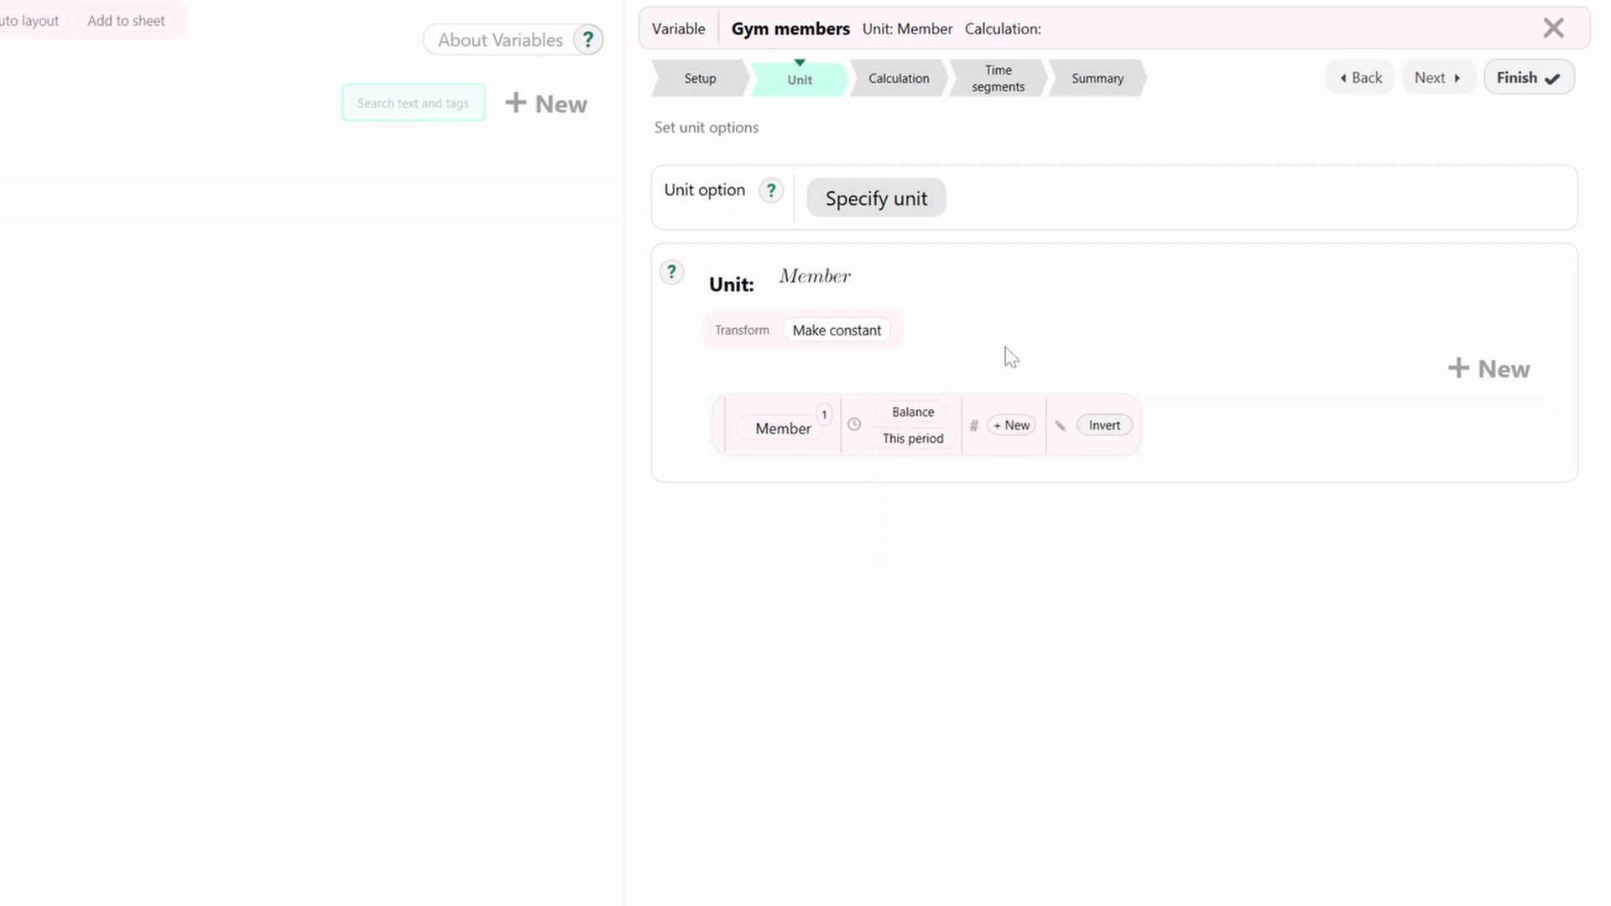
Define the Gym members calculation as Gym members [-1] + a newly created variable named "Net member additions"
{"action": "left_click", "coordinate": [924, 77]}
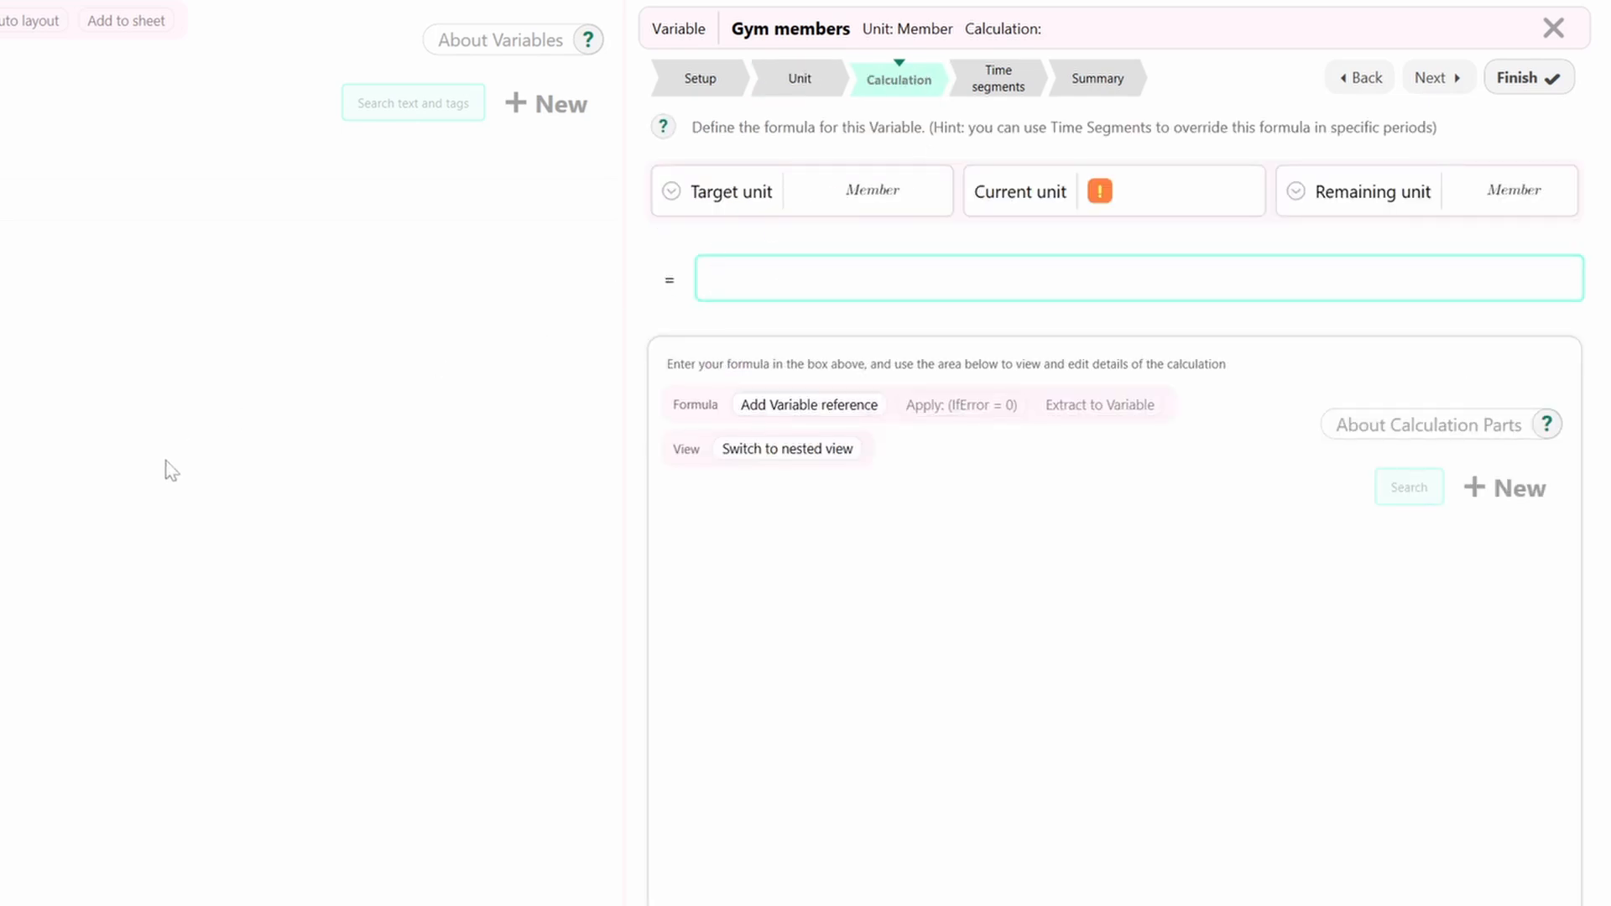
{"action": "type", "text": "Gym"}
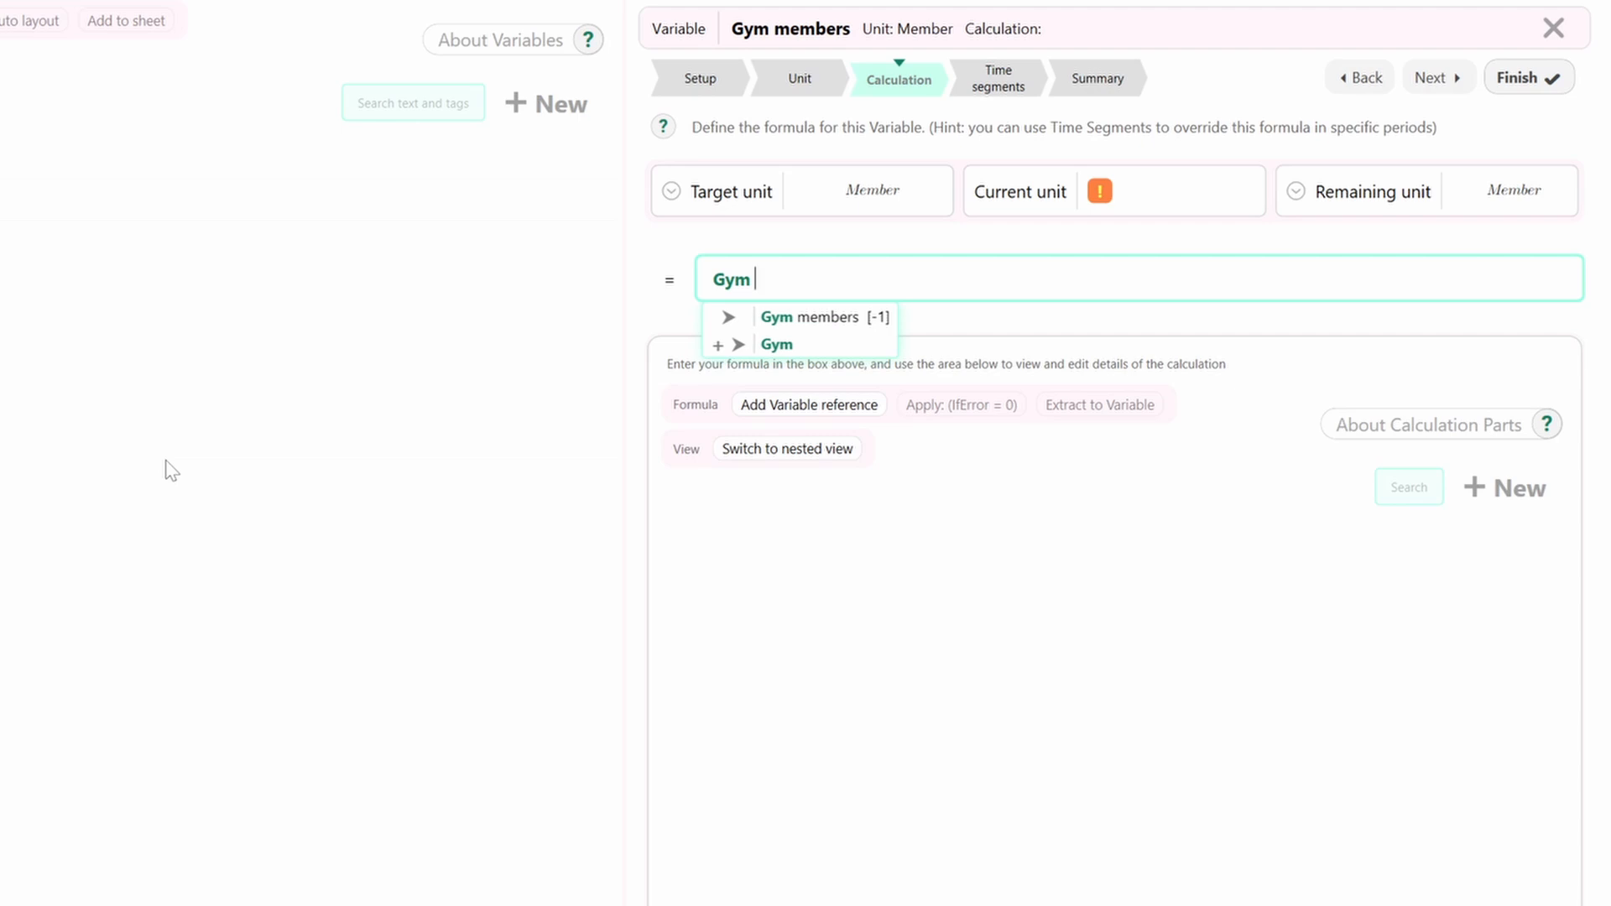
{"action": "left_click", "coordinate": [806, 317]}
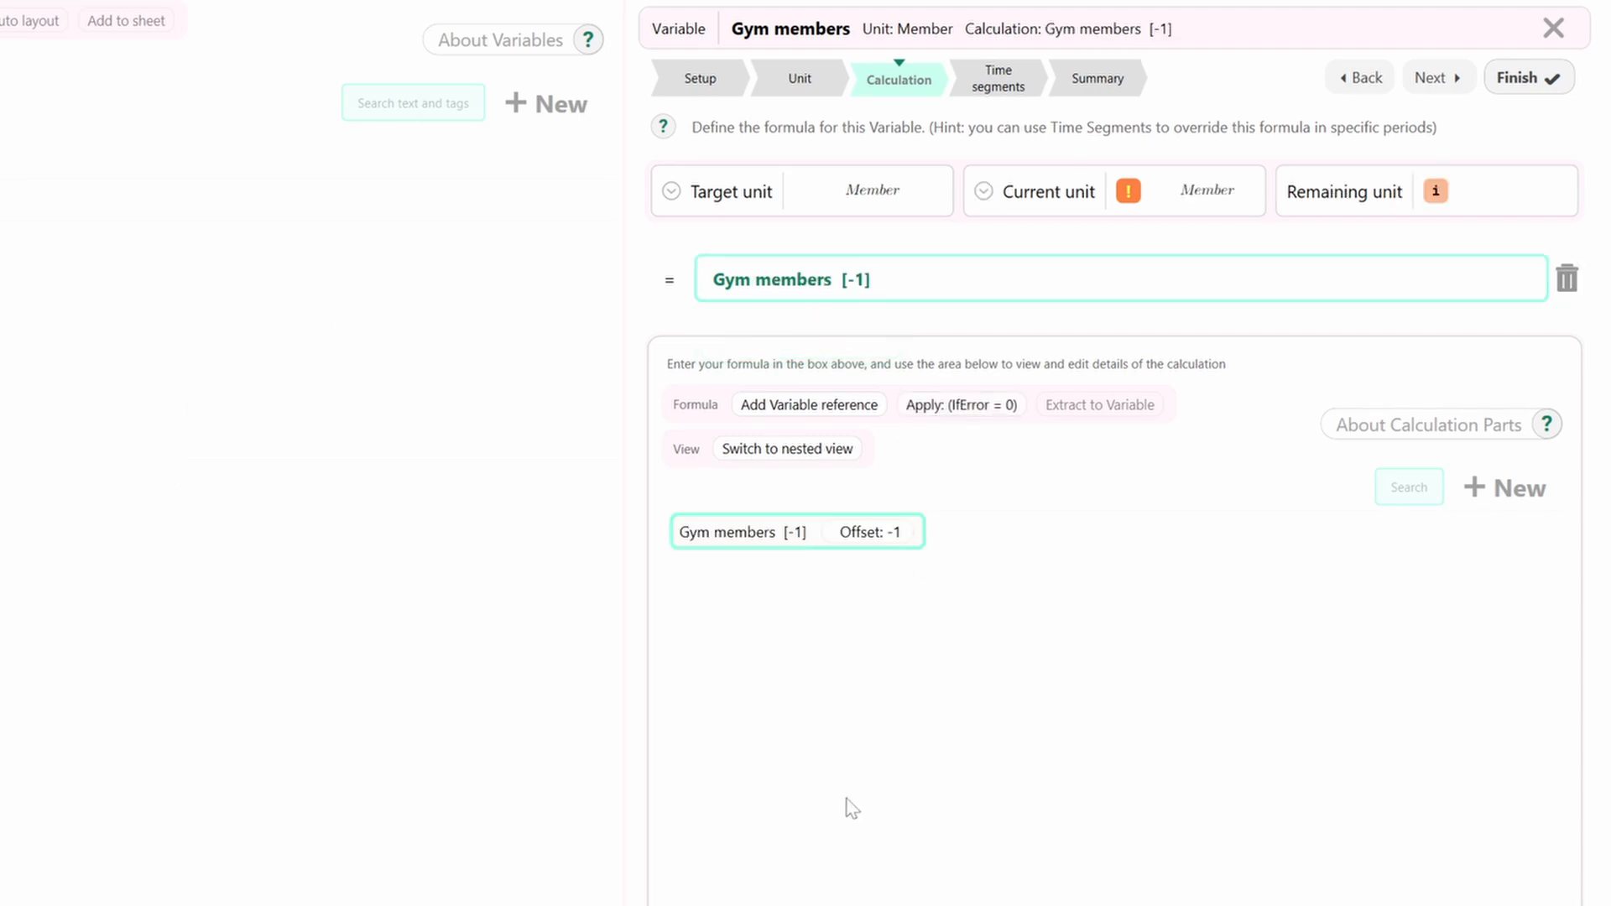
{"action": "type", "text": "+ Net memeb"}
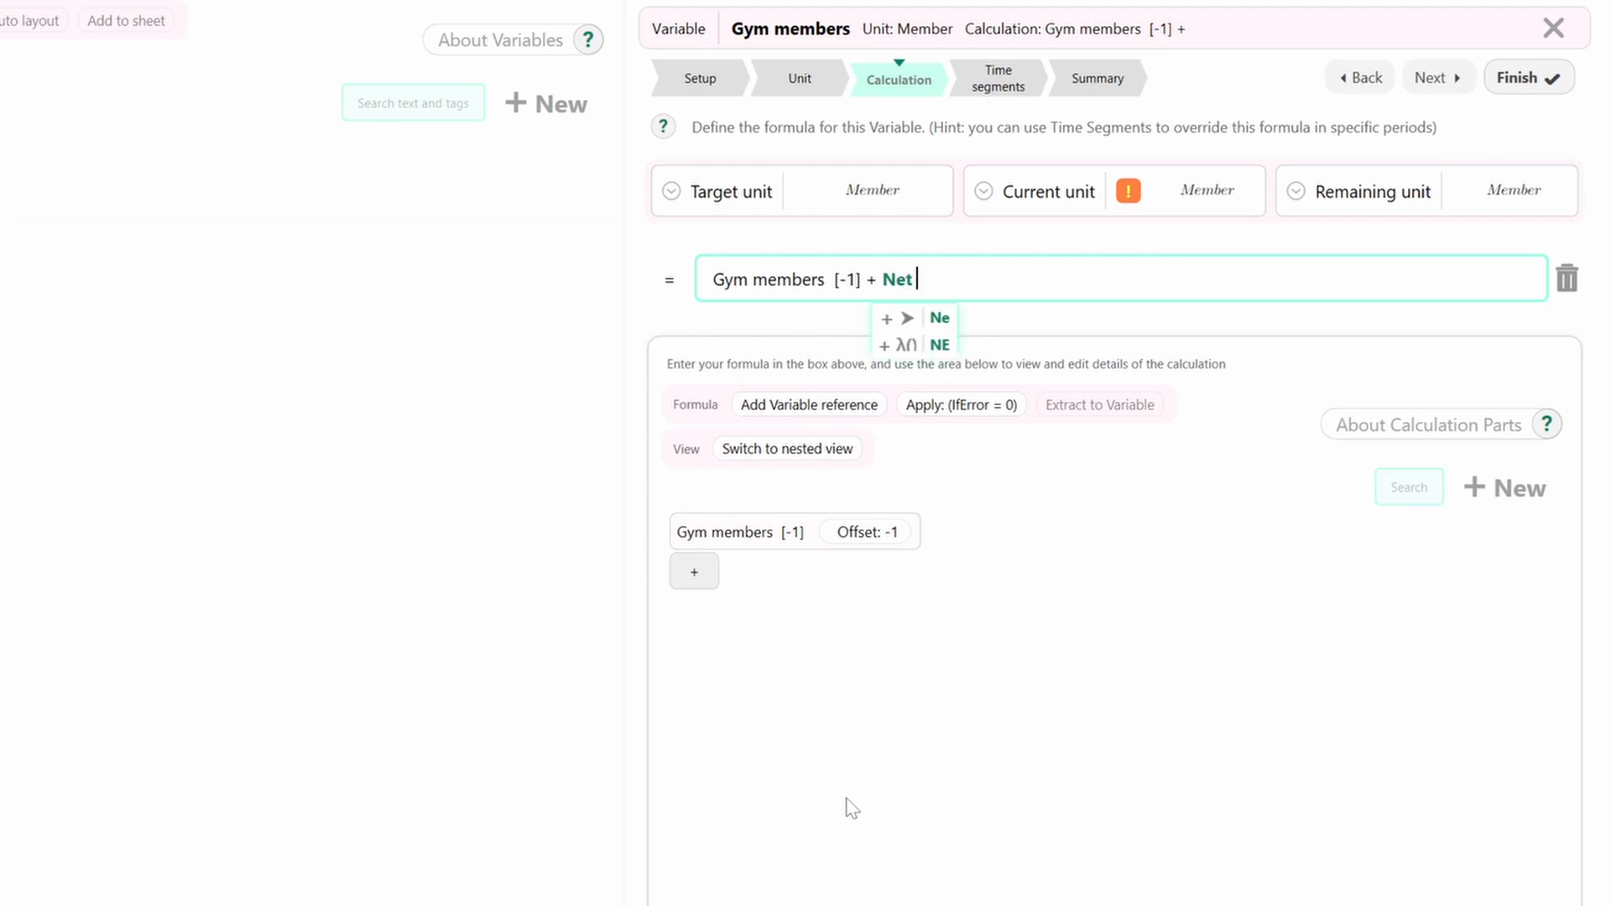
{"action": "key", "text": "BackSpace"}
{"action": "key", "text": "BackSpace"}
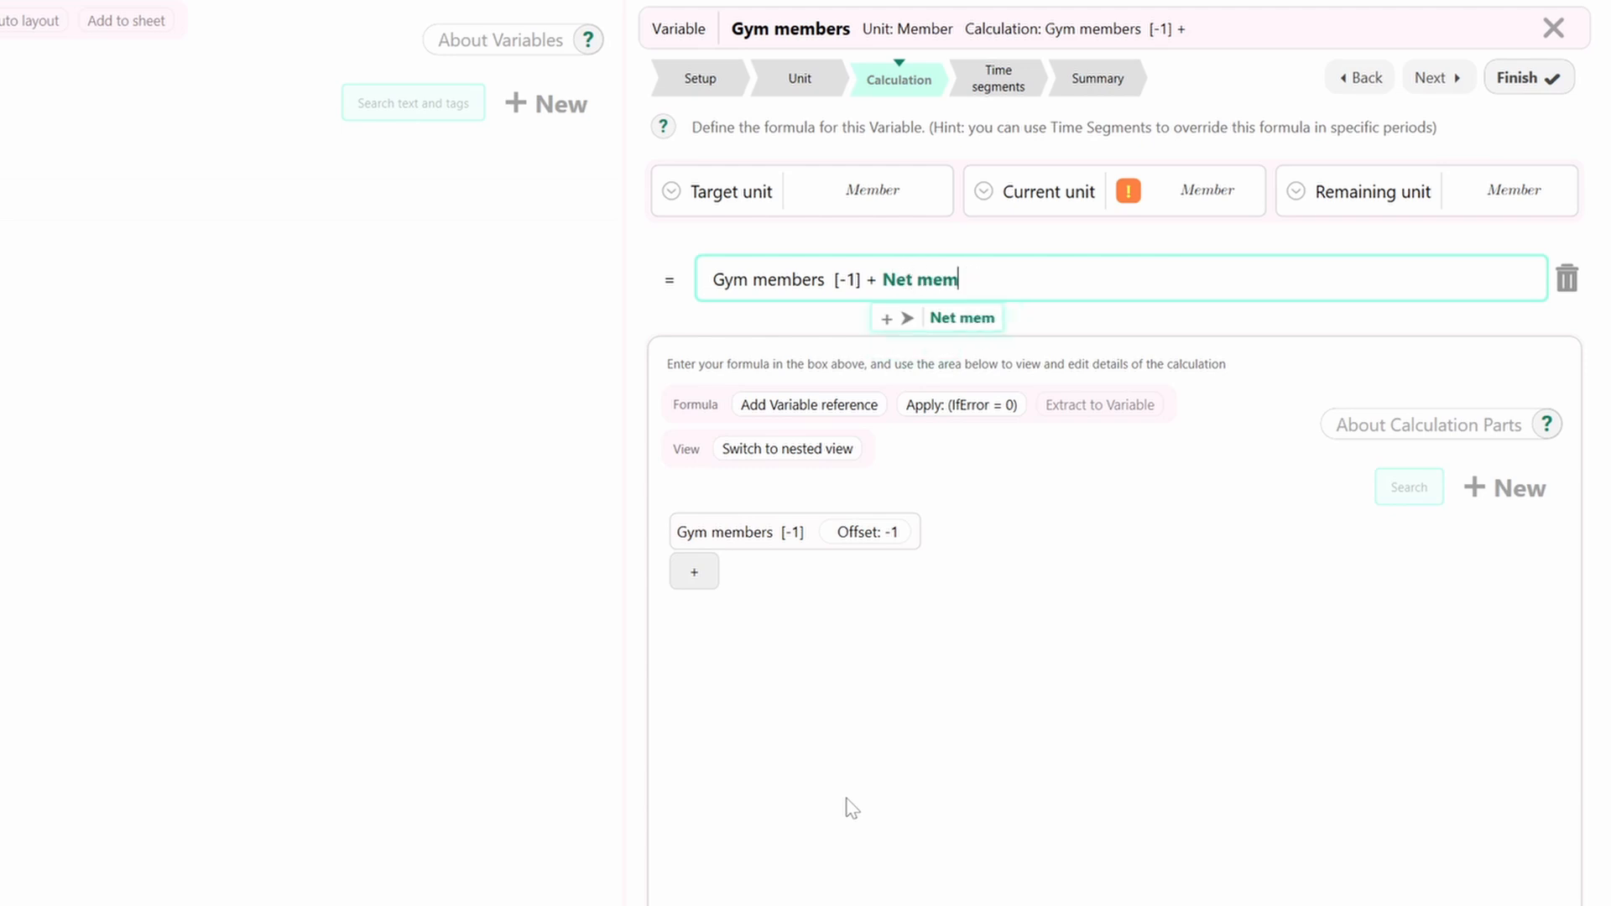
{"action": "type", "text": "ber additions"}
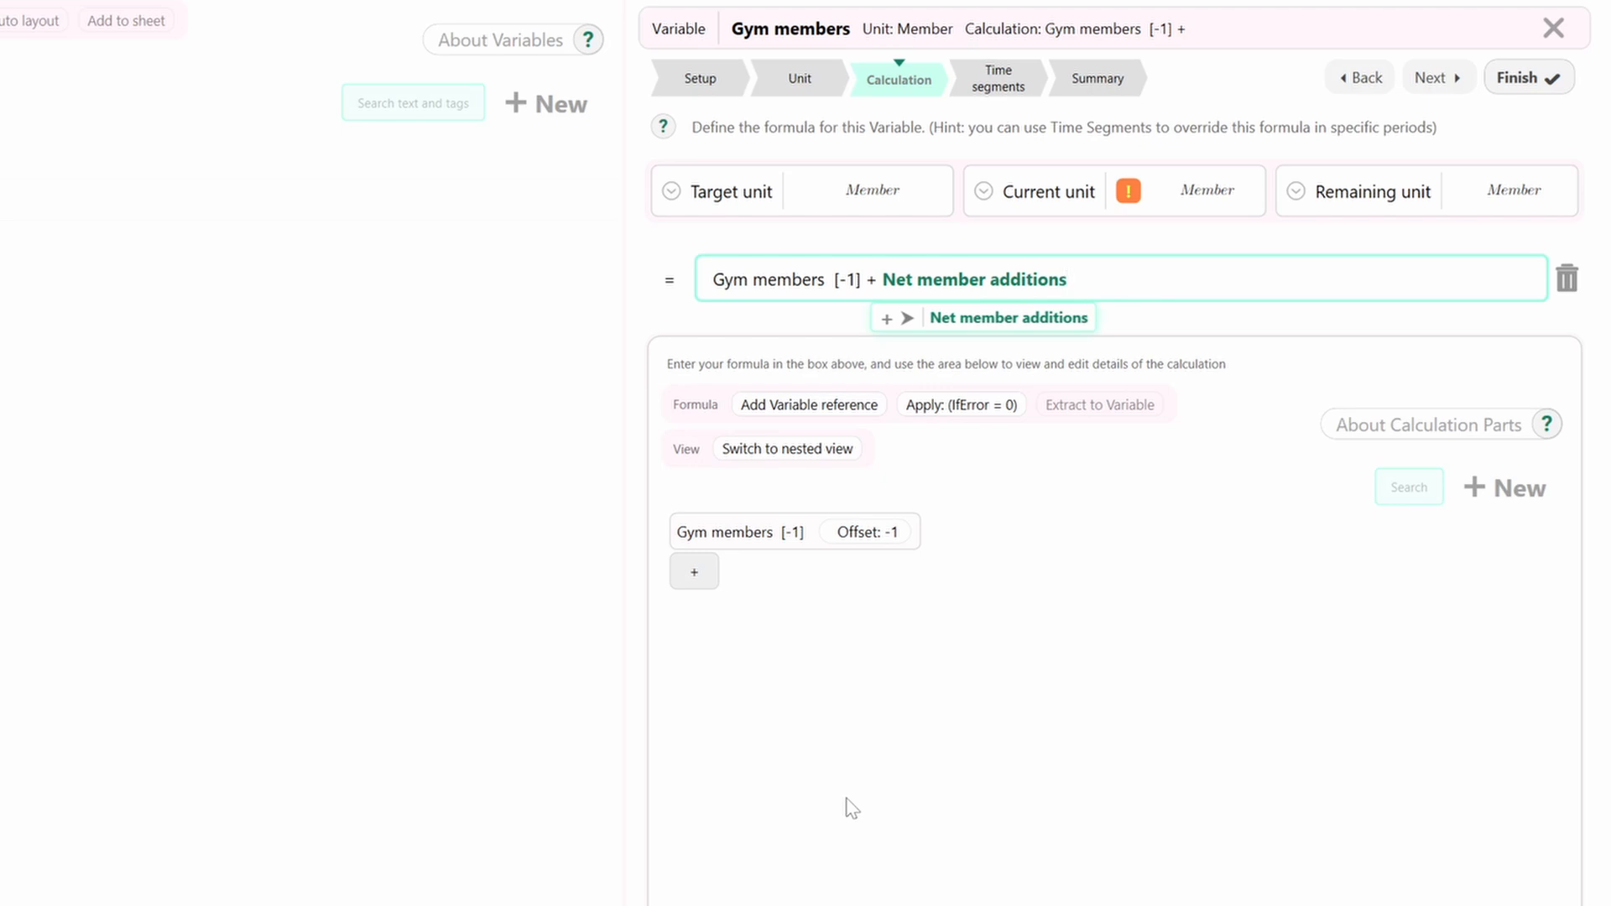
{"action": "left_click", "coordinate": [971, 322]}
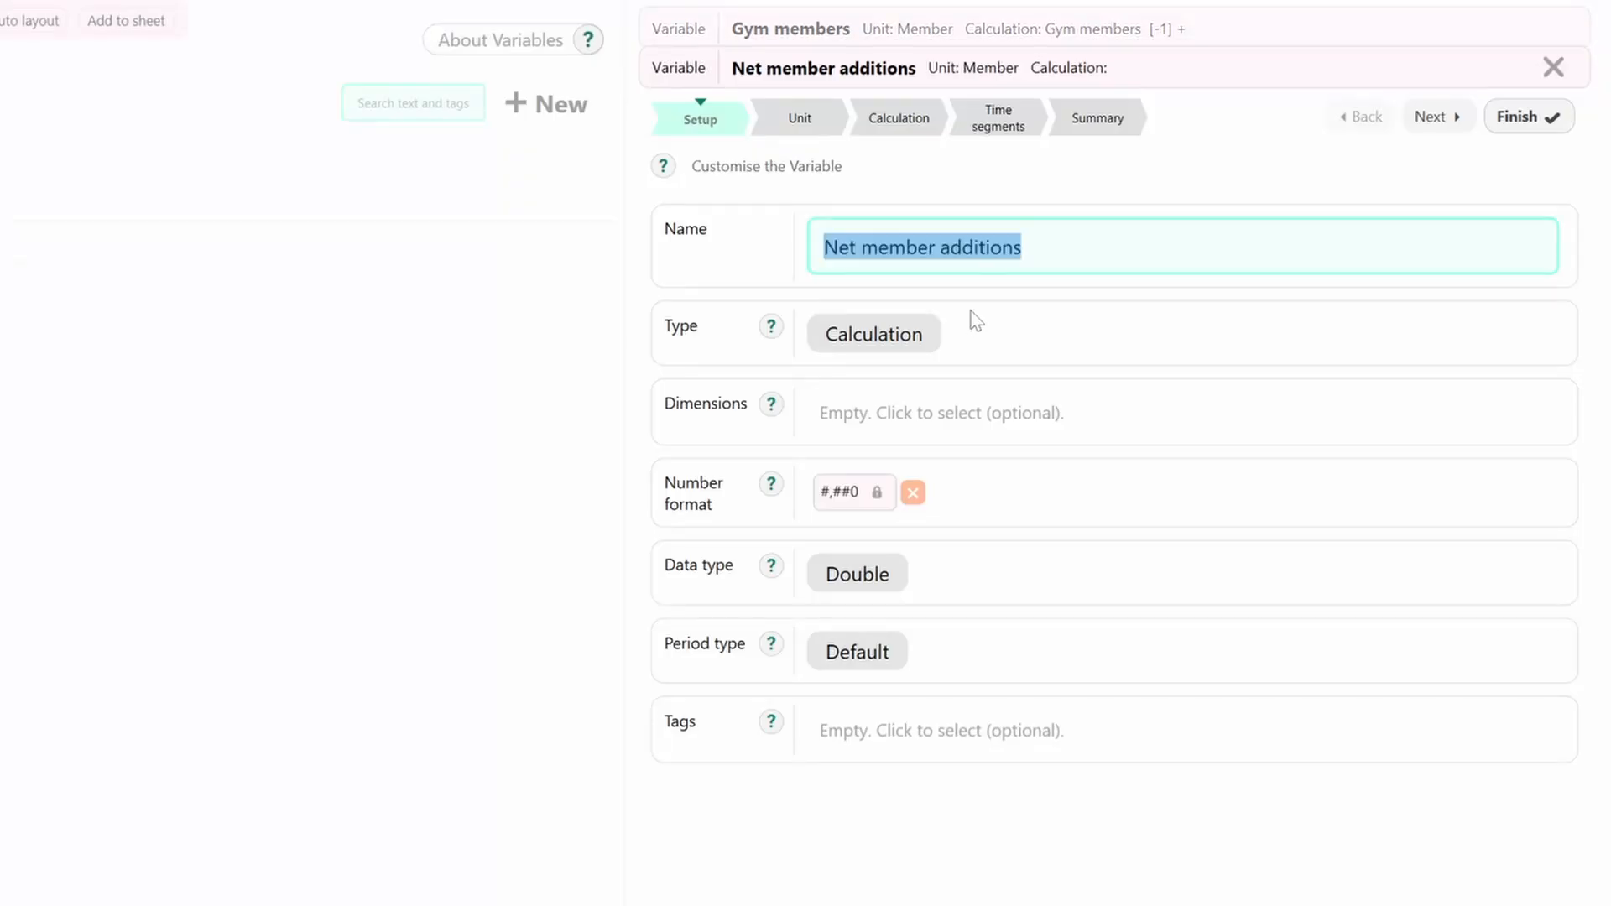
Keep the Net member additions name and start its calculation with a newly created variable named "New member additions"
{"action": "left_click", "coordinate": [1025, 246]}
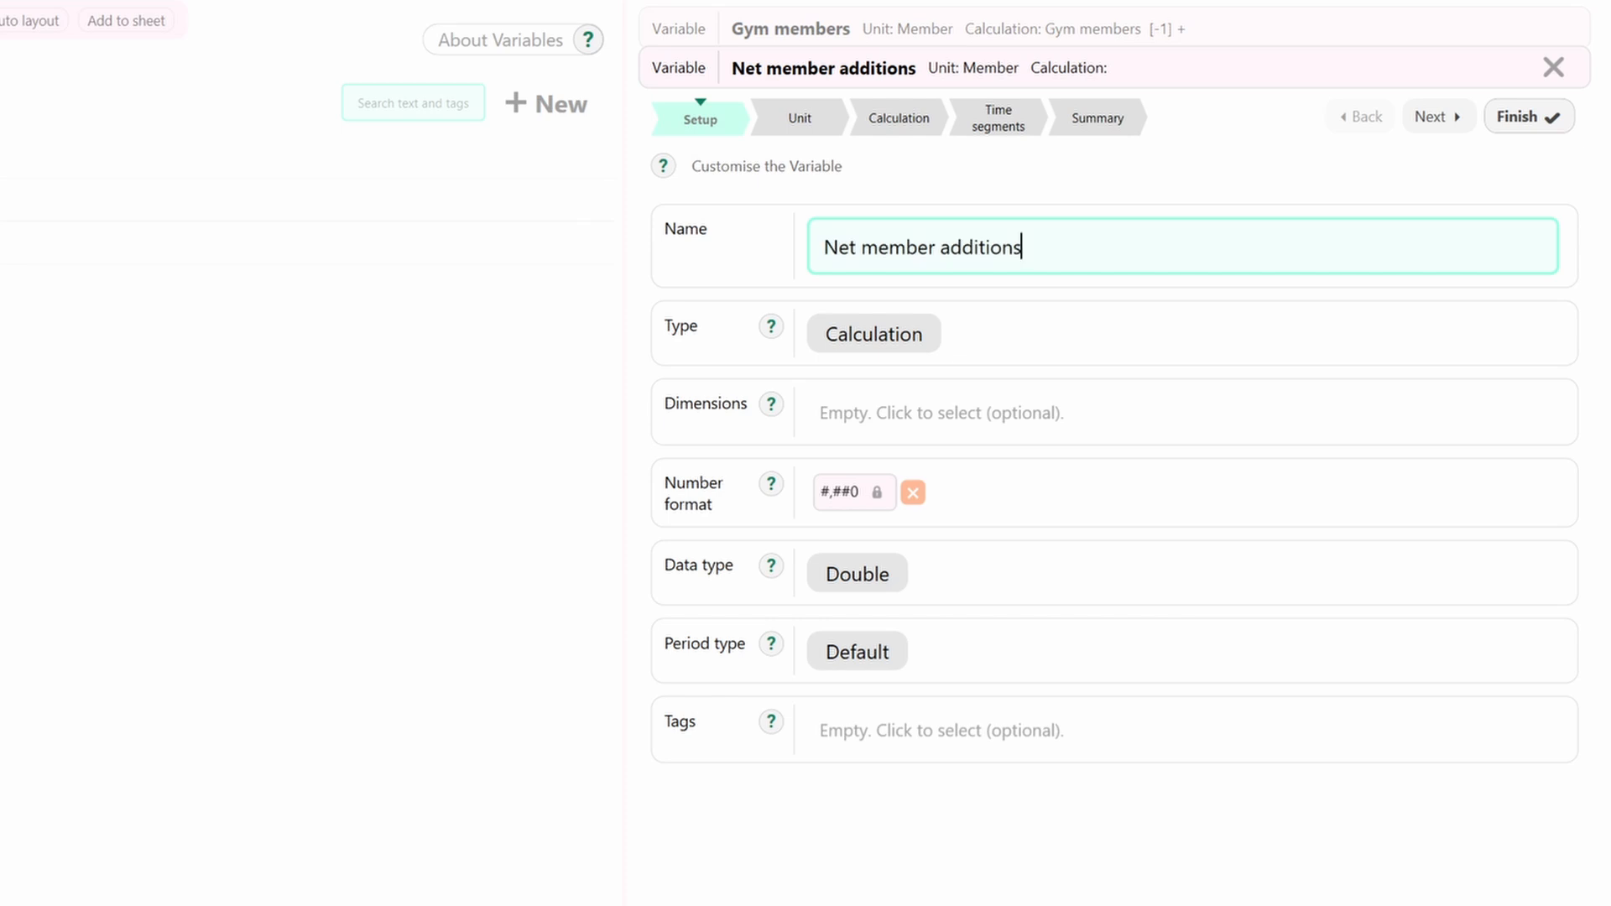
{"action": "left_click", "coordinate": [903, 122]}
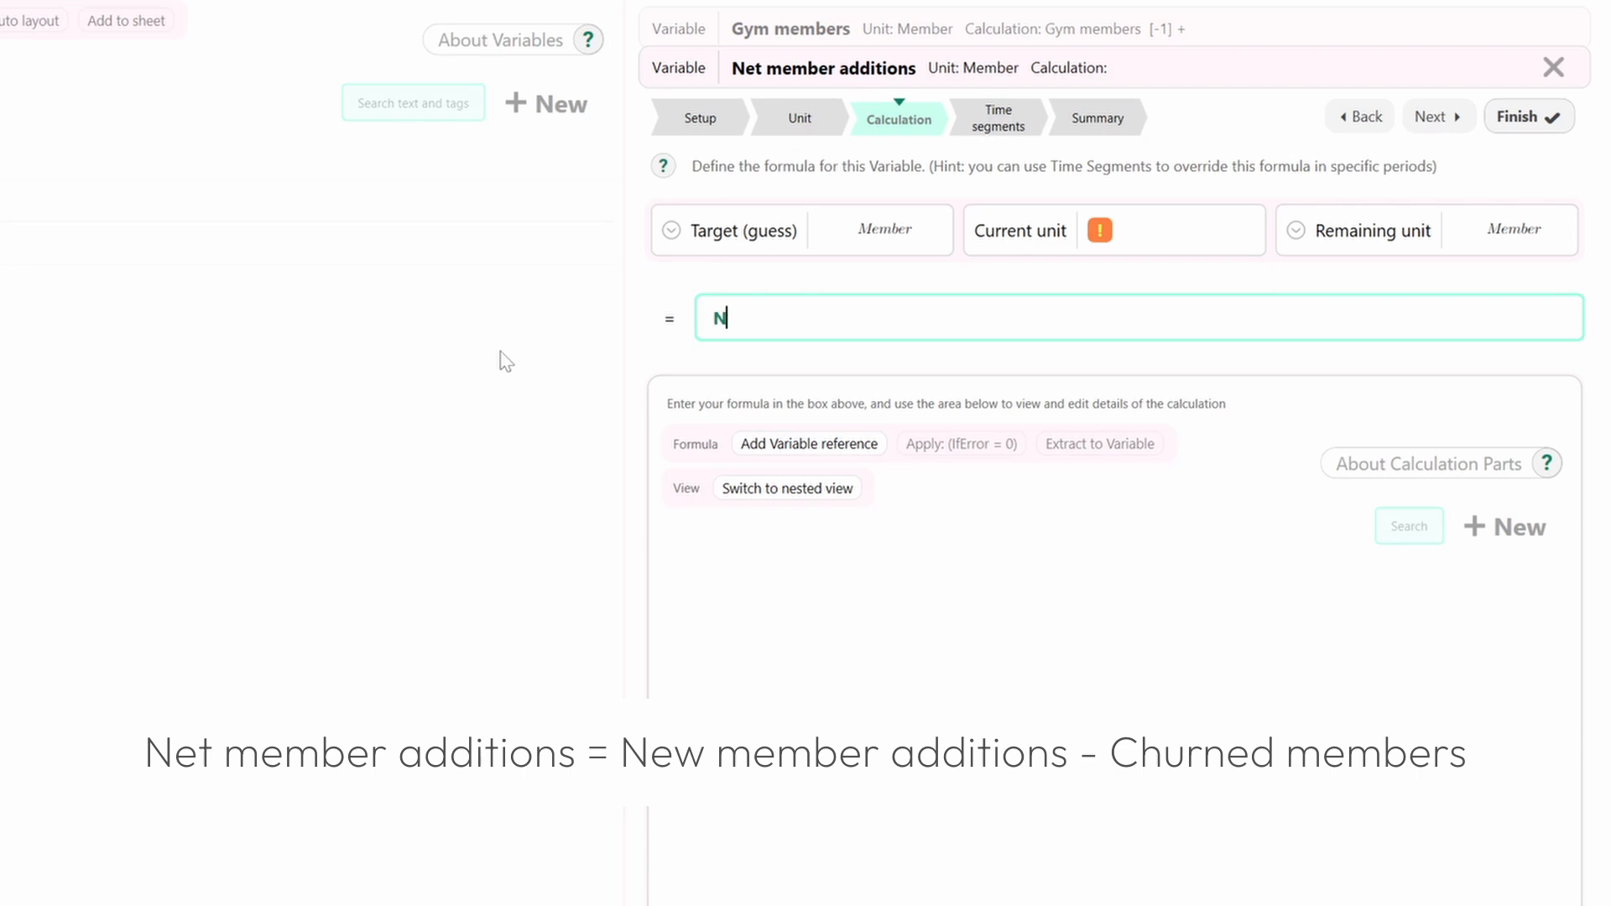
{"action": "type", "text": "ew member"}
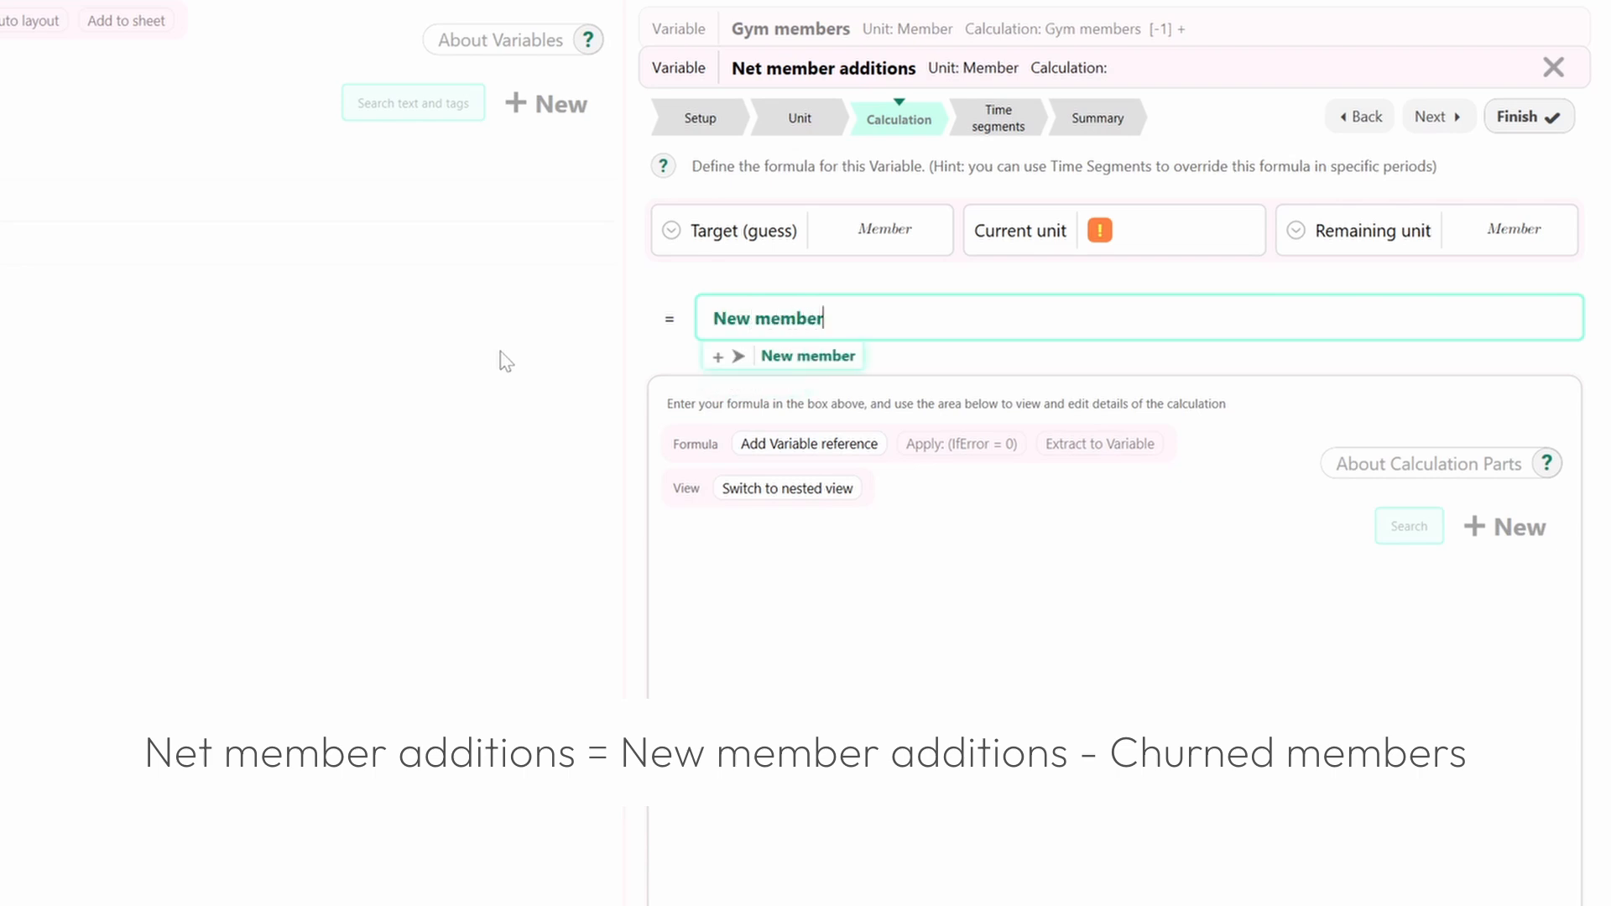
{"action": "type", "text": " additions"}
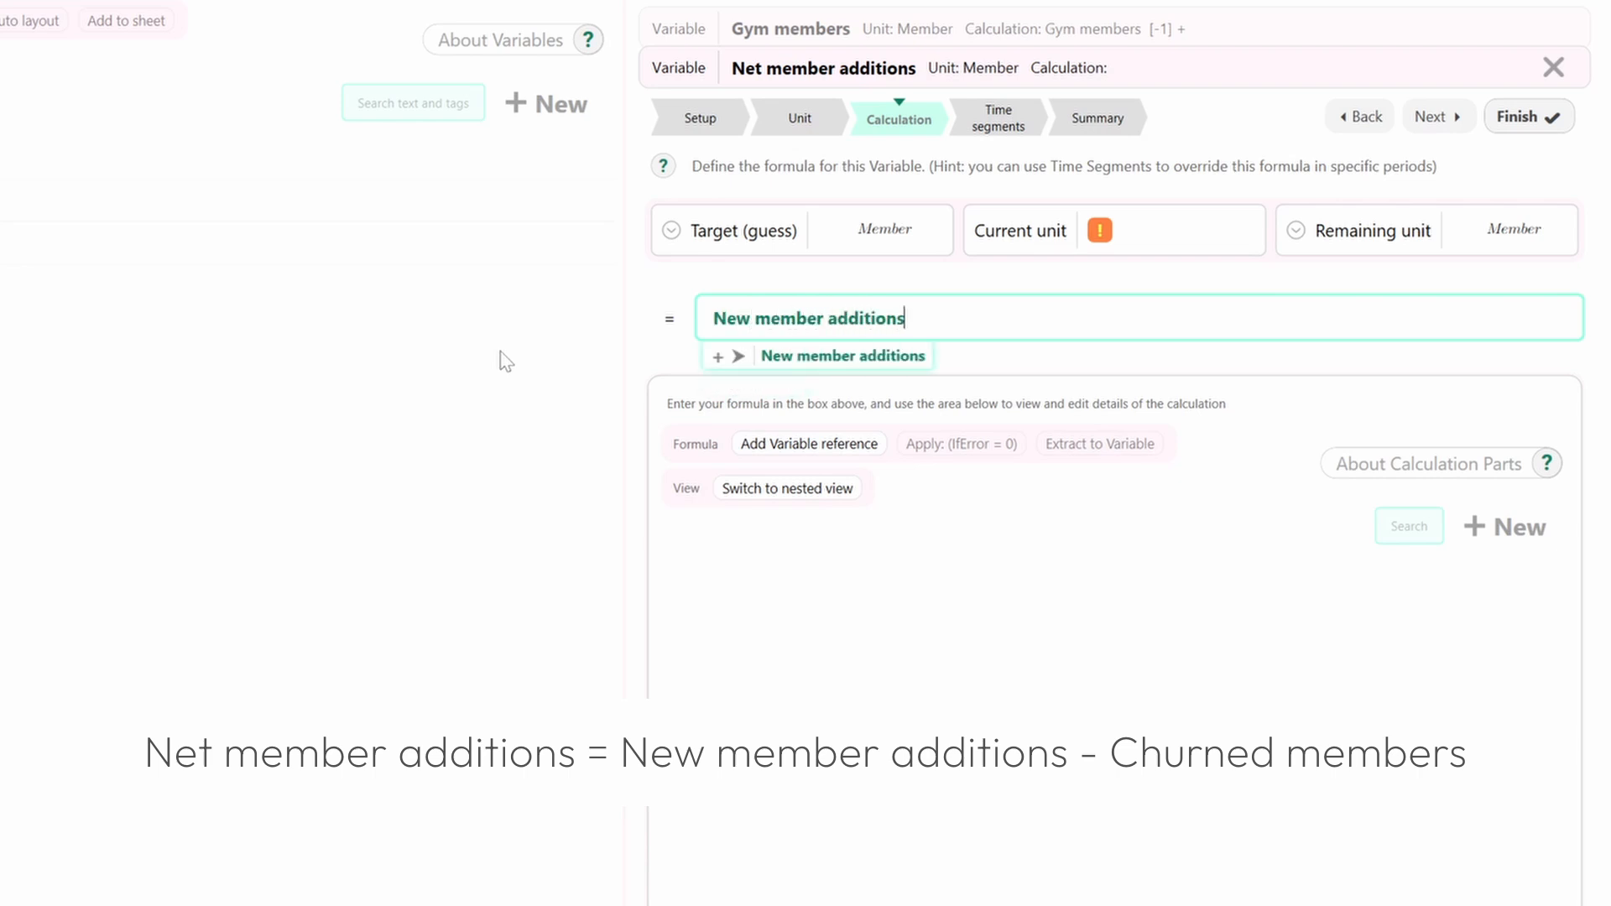
{"action": "left_click", "coordinate": [825, 367]}
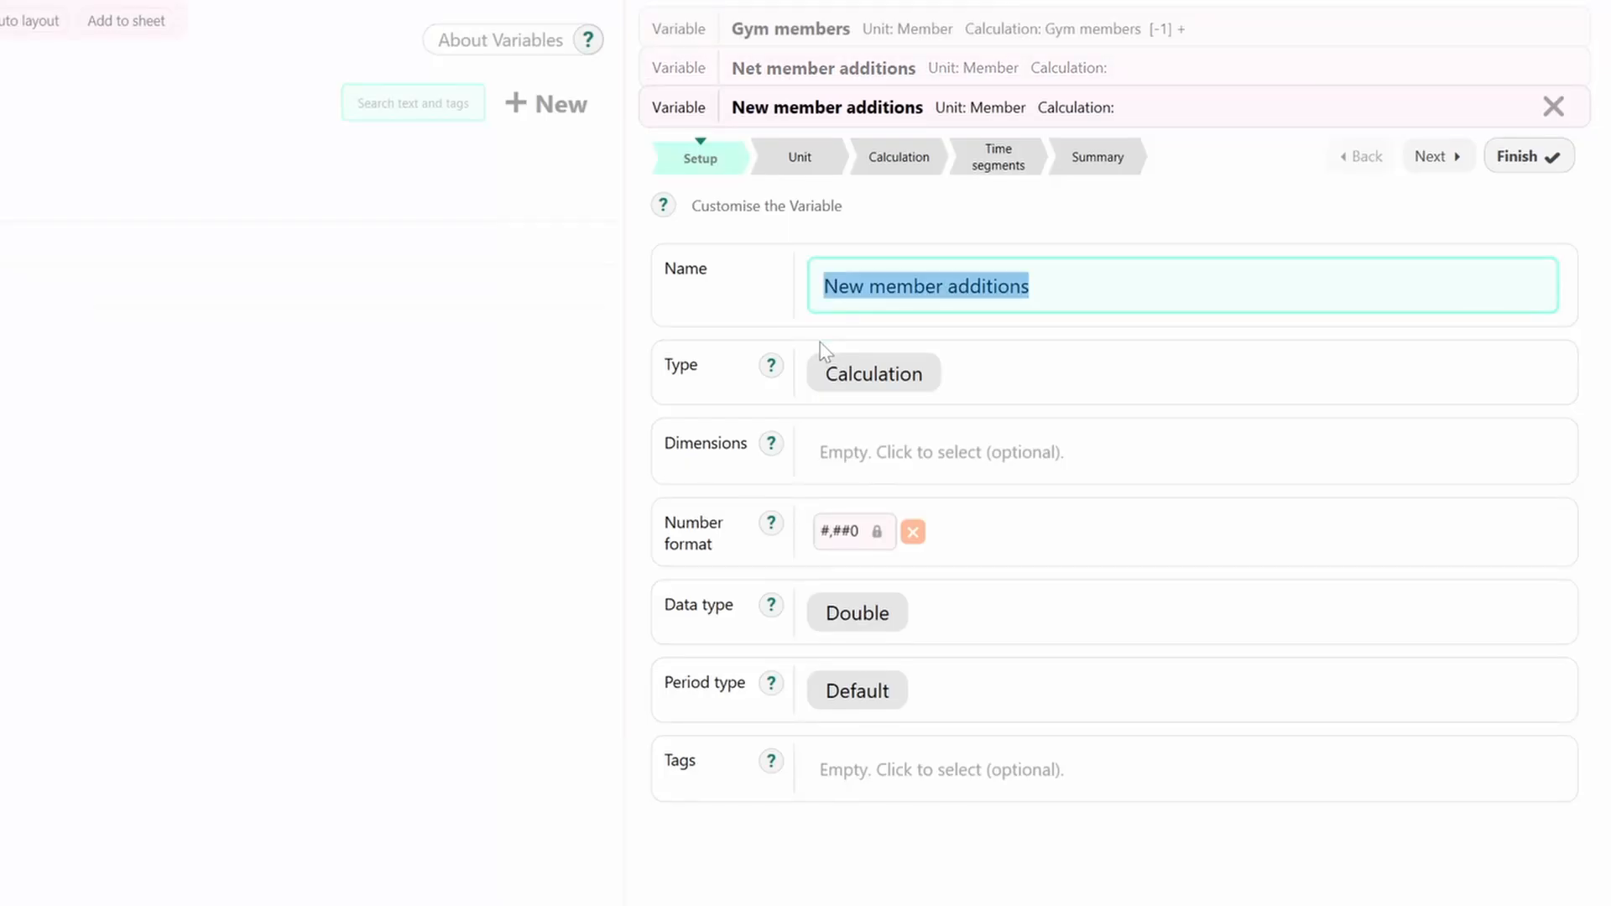
Set the New member additions variable's type to Assumptions and check its unit options
{"action": "left_click", "coordinate": [866, 373]}
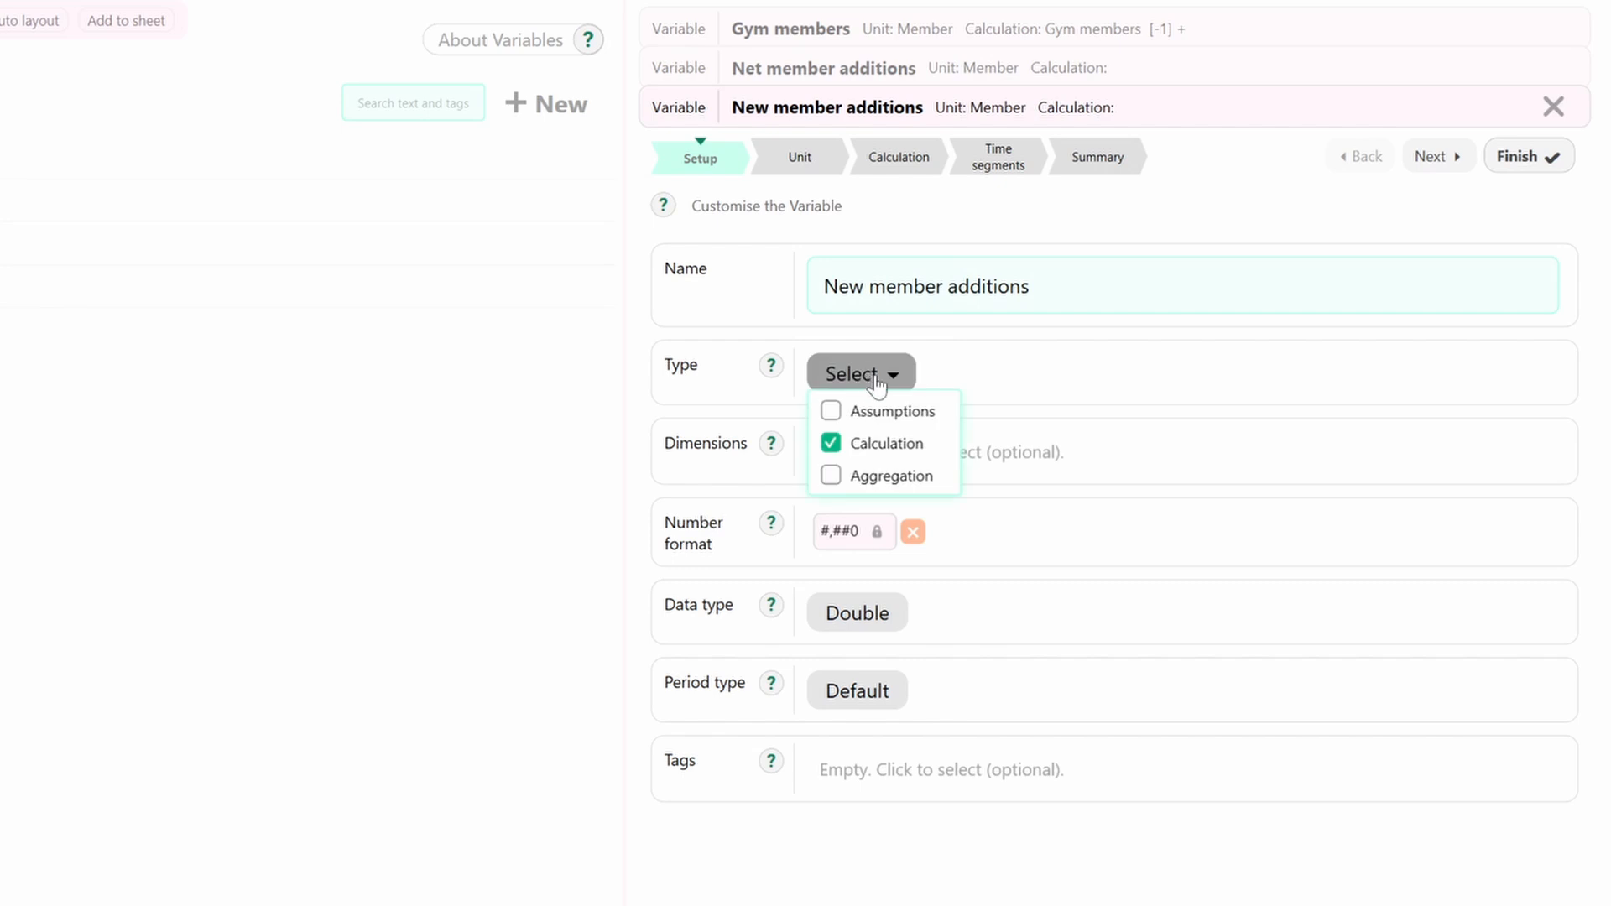
{"action": "left_click", "coordinate": [878, 411]}
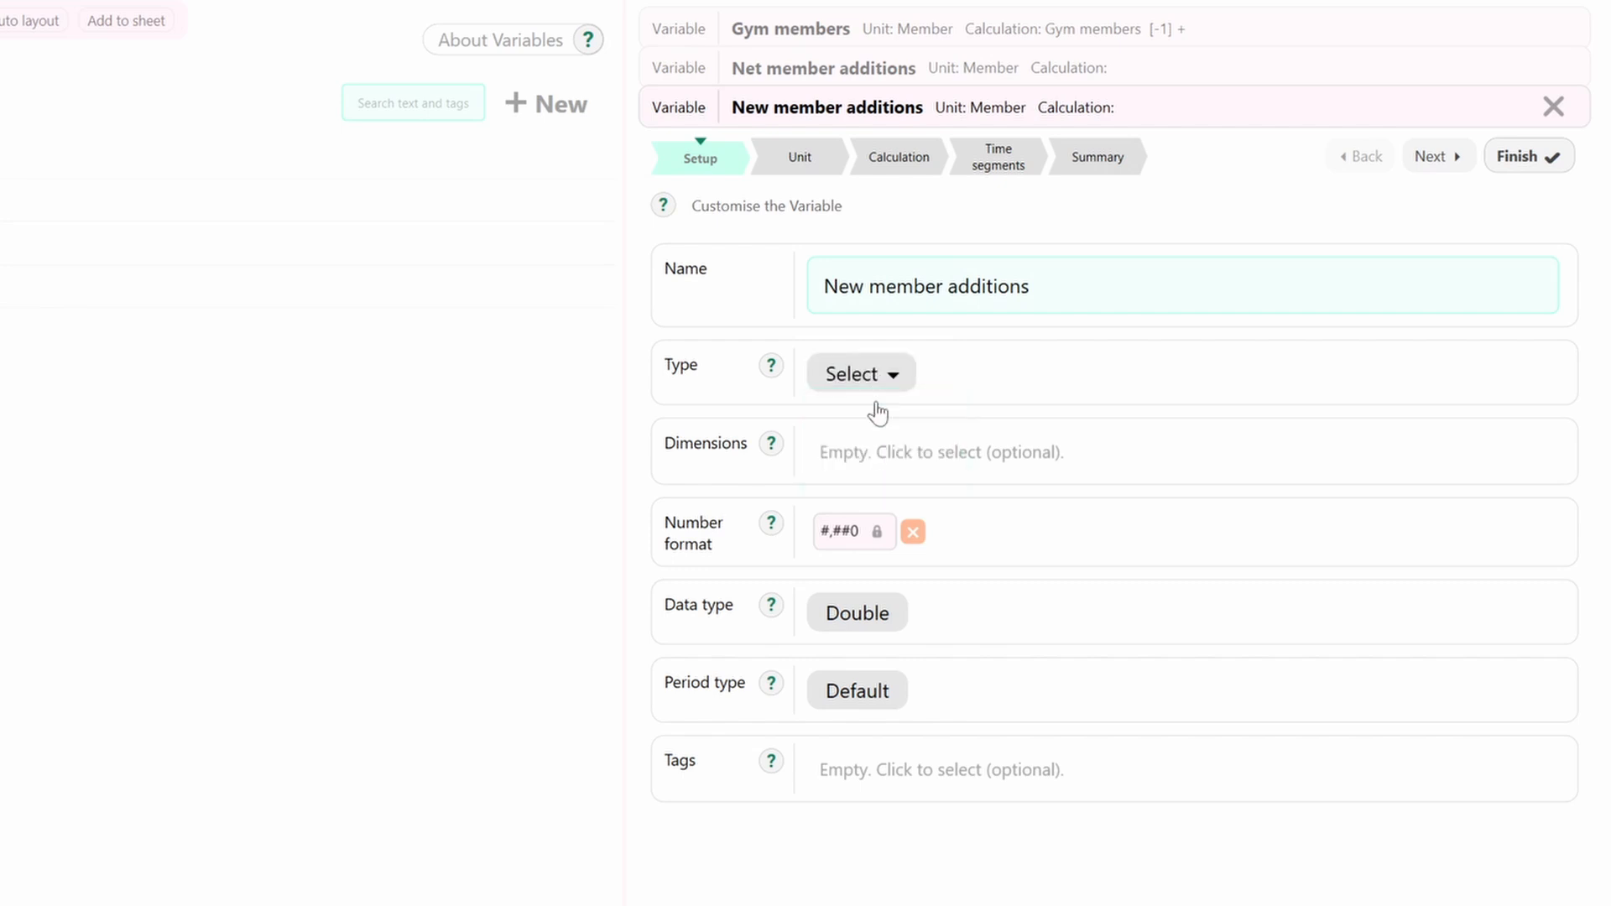
{"action": "left_click", "coordinate": [812, 157]}
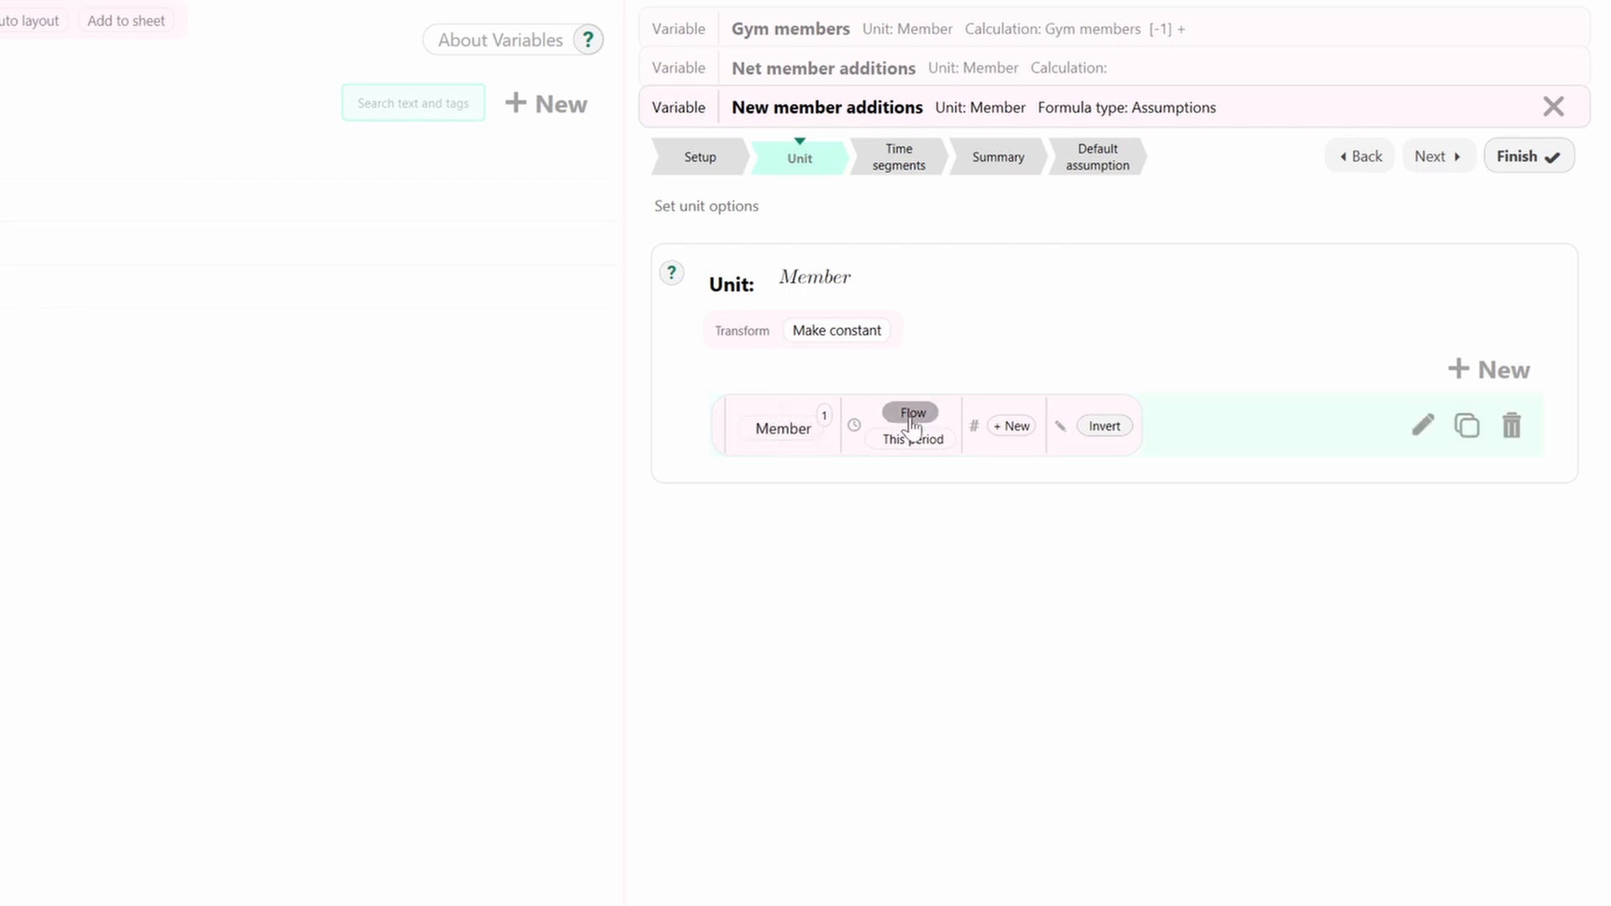
Make all New member additions periods equal to the first period, and create the missing Jun 24 assumption with a value of 60
{"action": "left_click", "coordinate": [915, 169]}
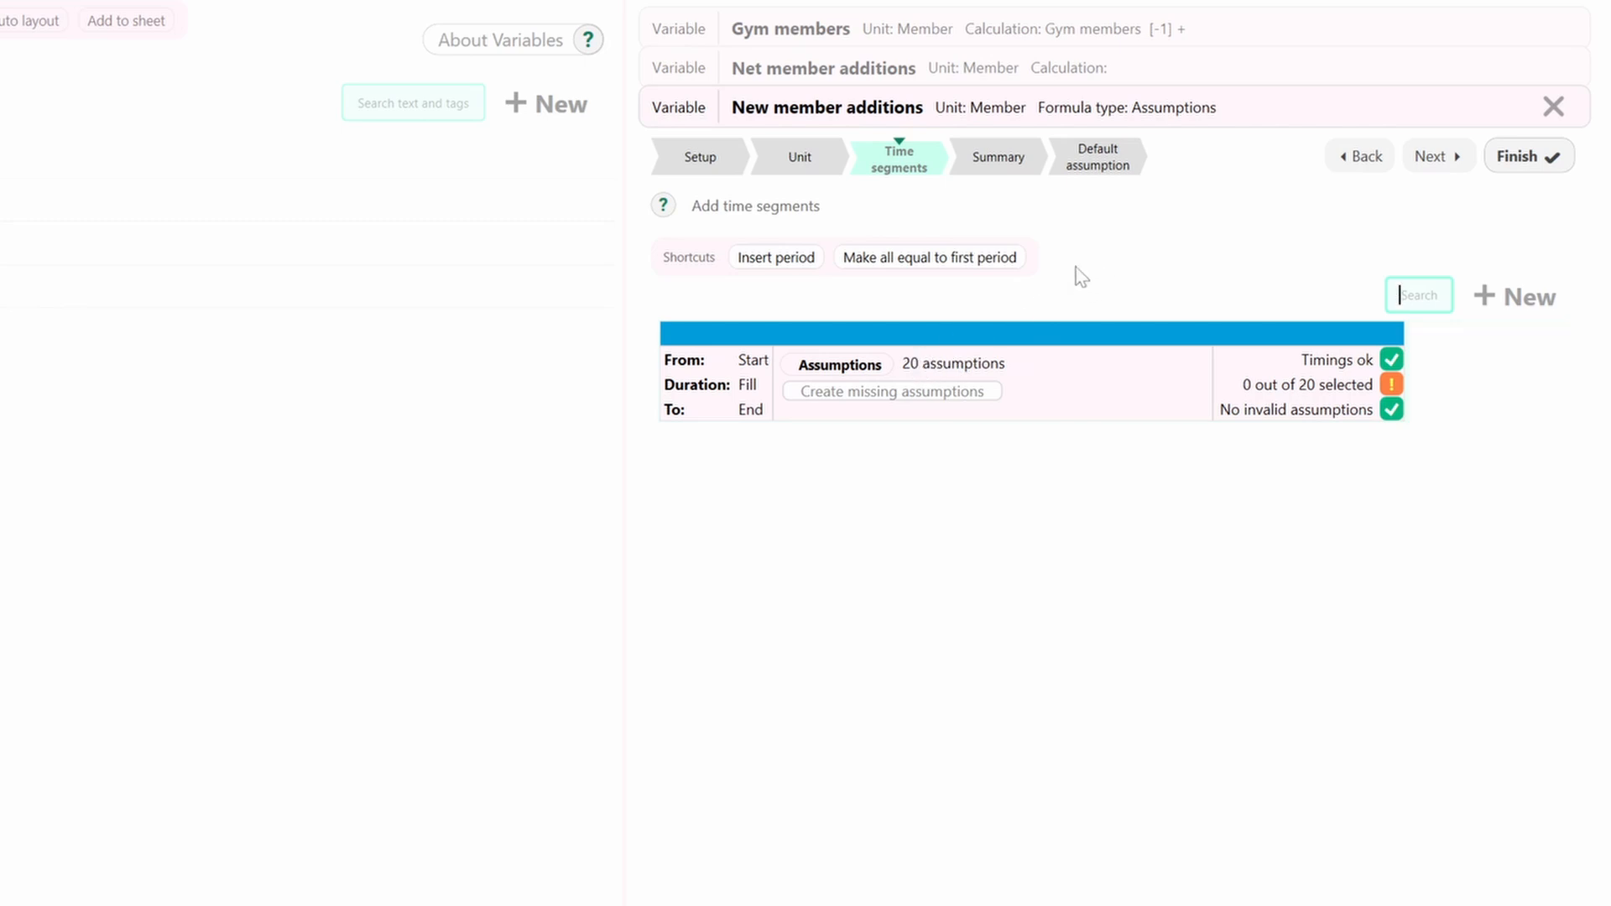
{"action": "left_click", "coordinate": [936, 270]}
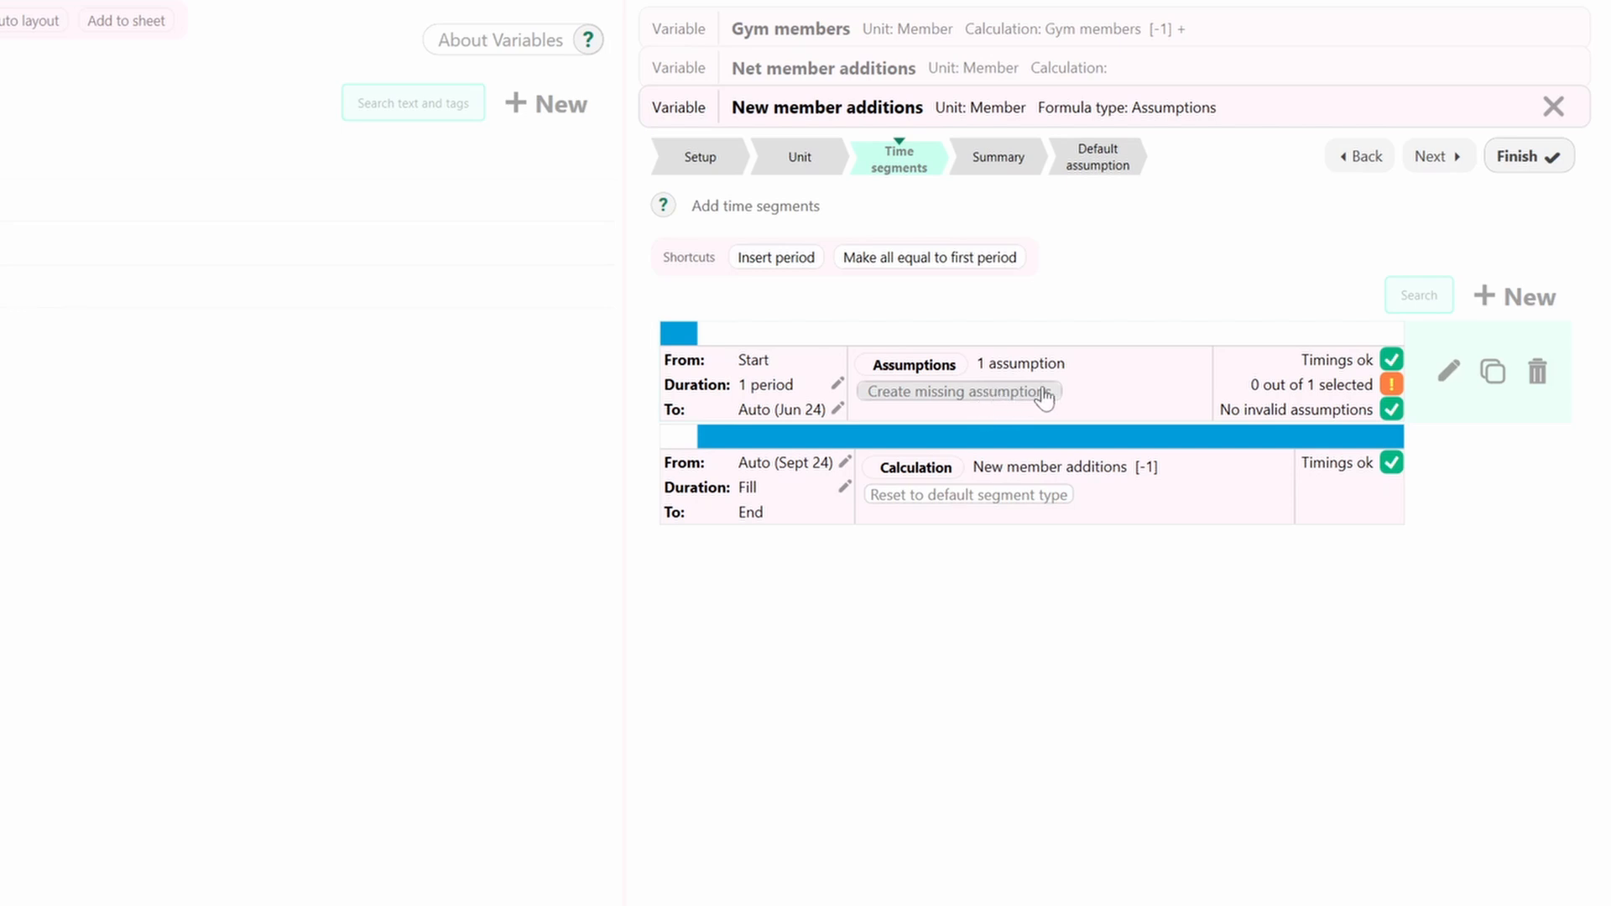
{"action": "left_click", "coordinate": [962, 395]}
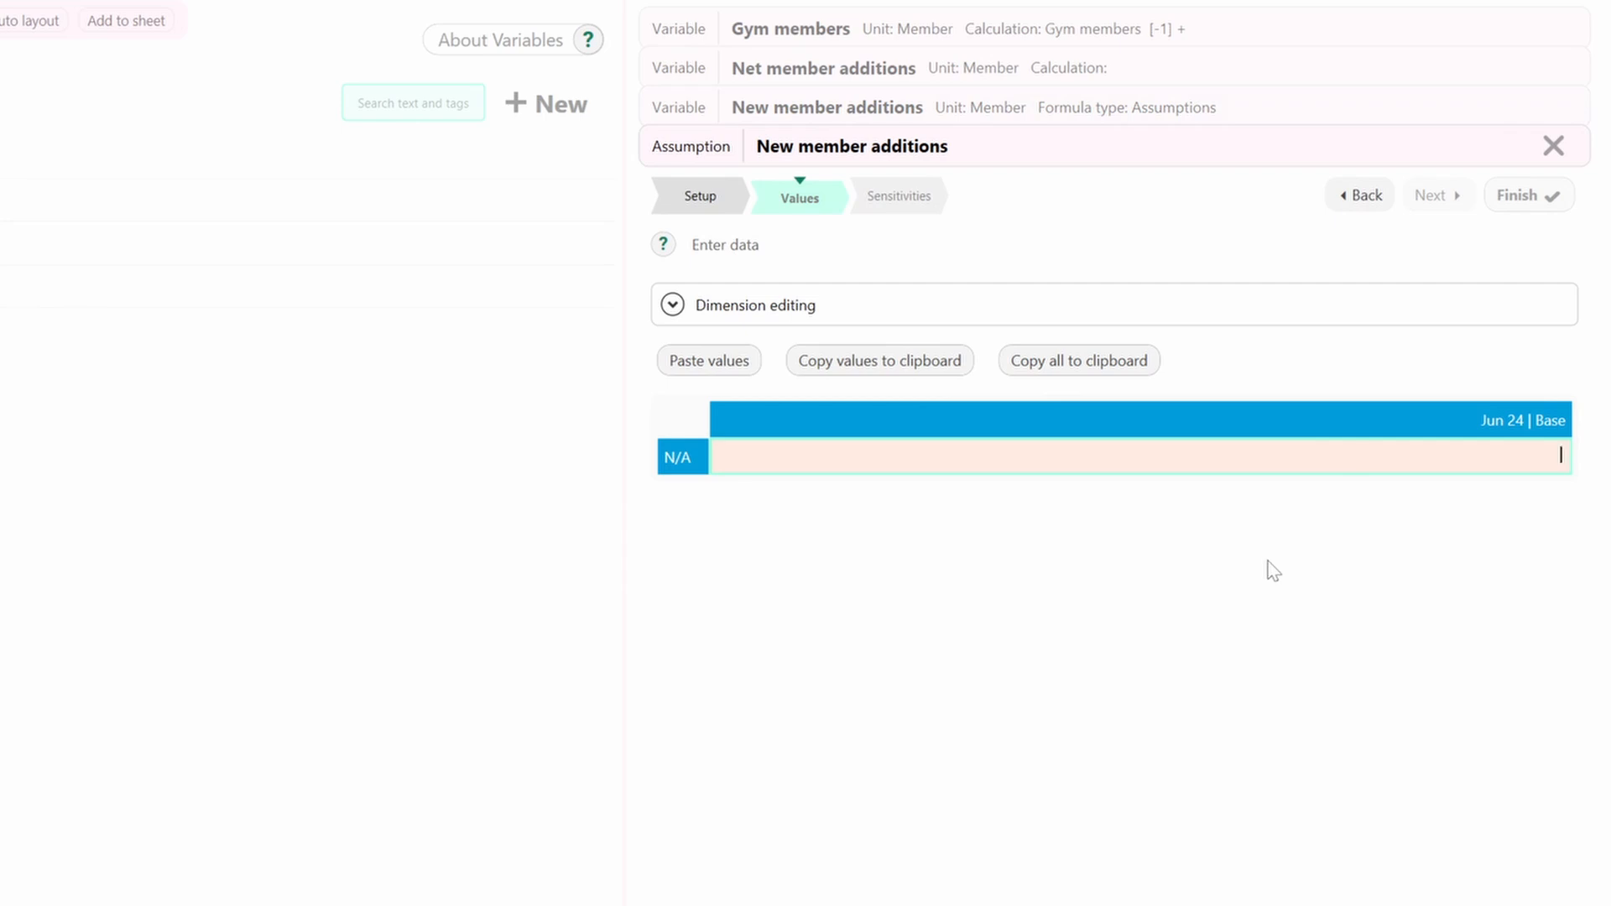
{"action": "type", "text": "60"}
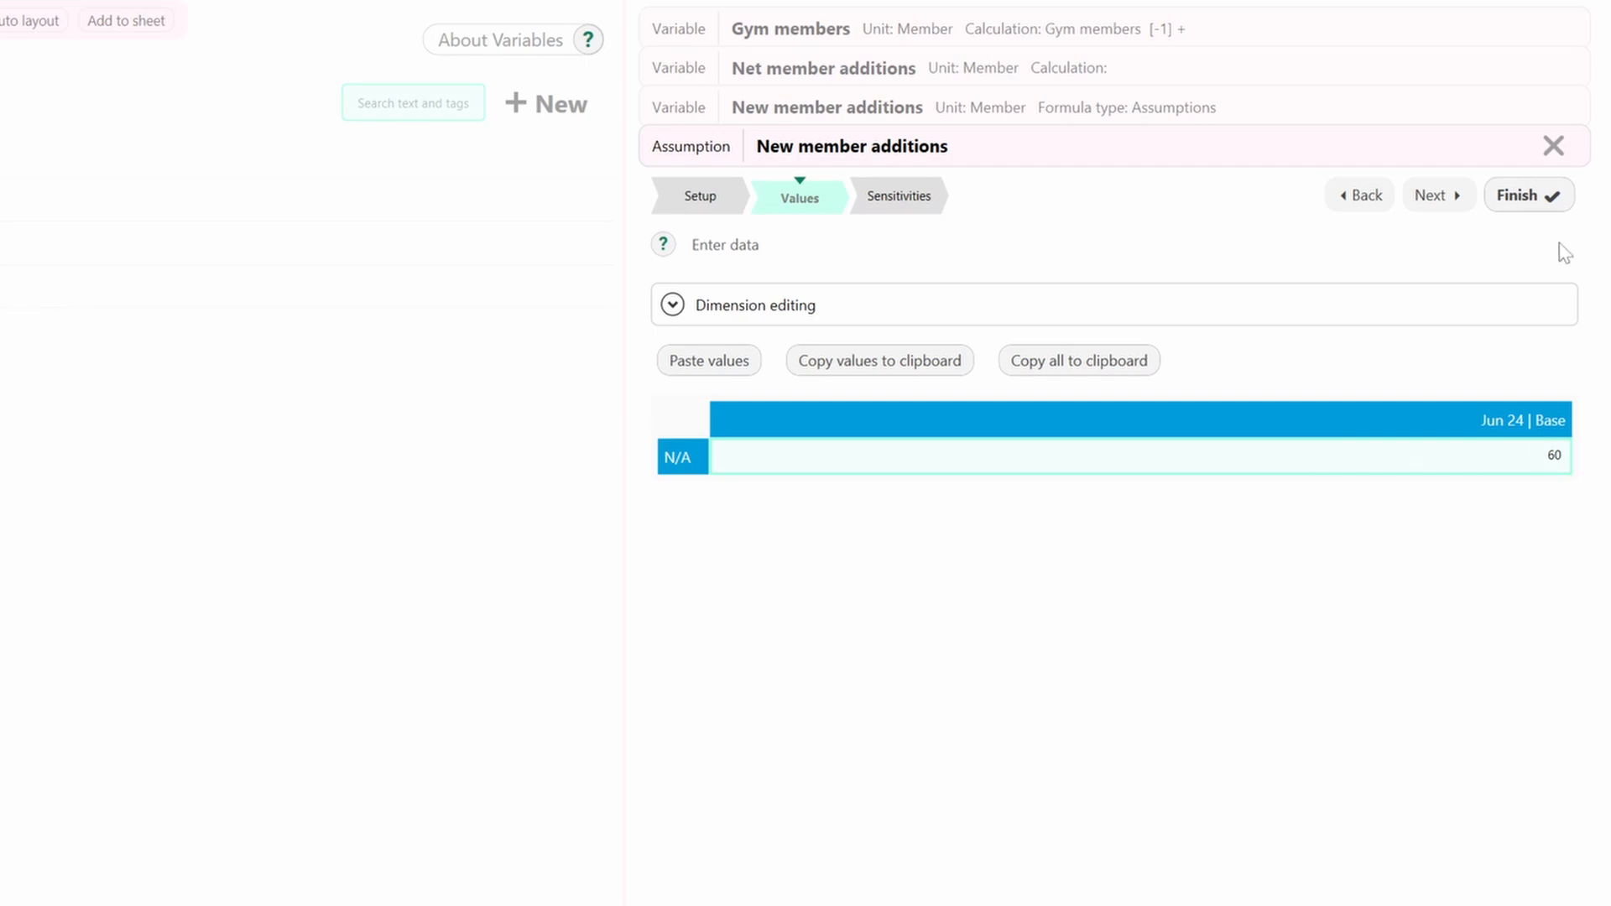
{"action": "left_click", "coordinate": [1549, 201]}
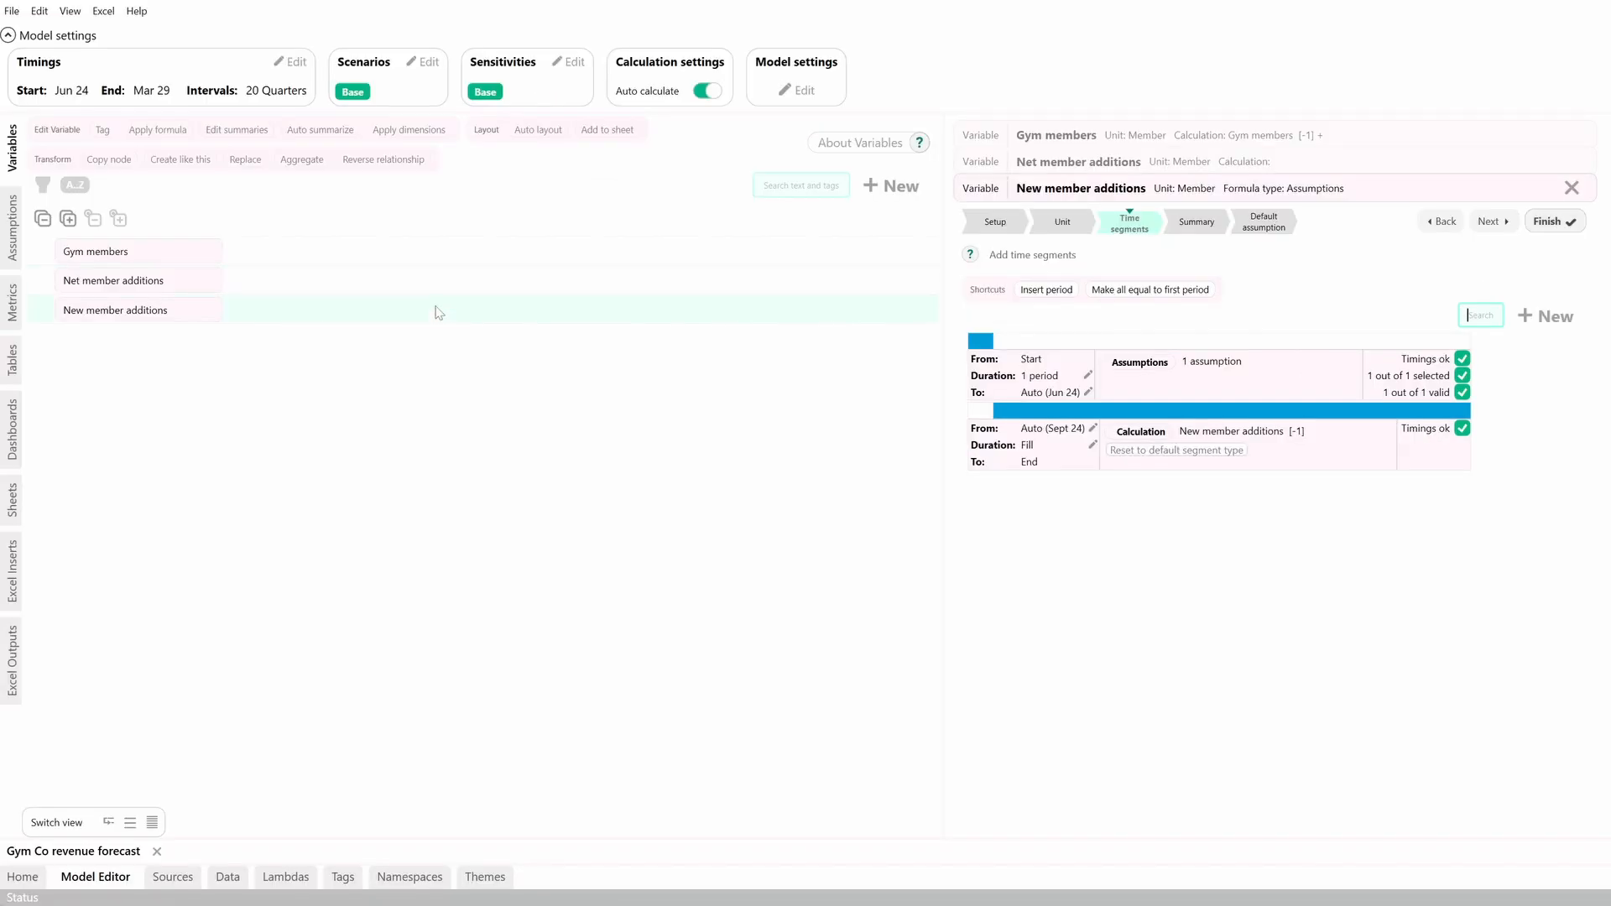
Finish the New member additions variable, review its chart preview, and close the preview
{"action": "left_click", "coordinate": [438, 313]}
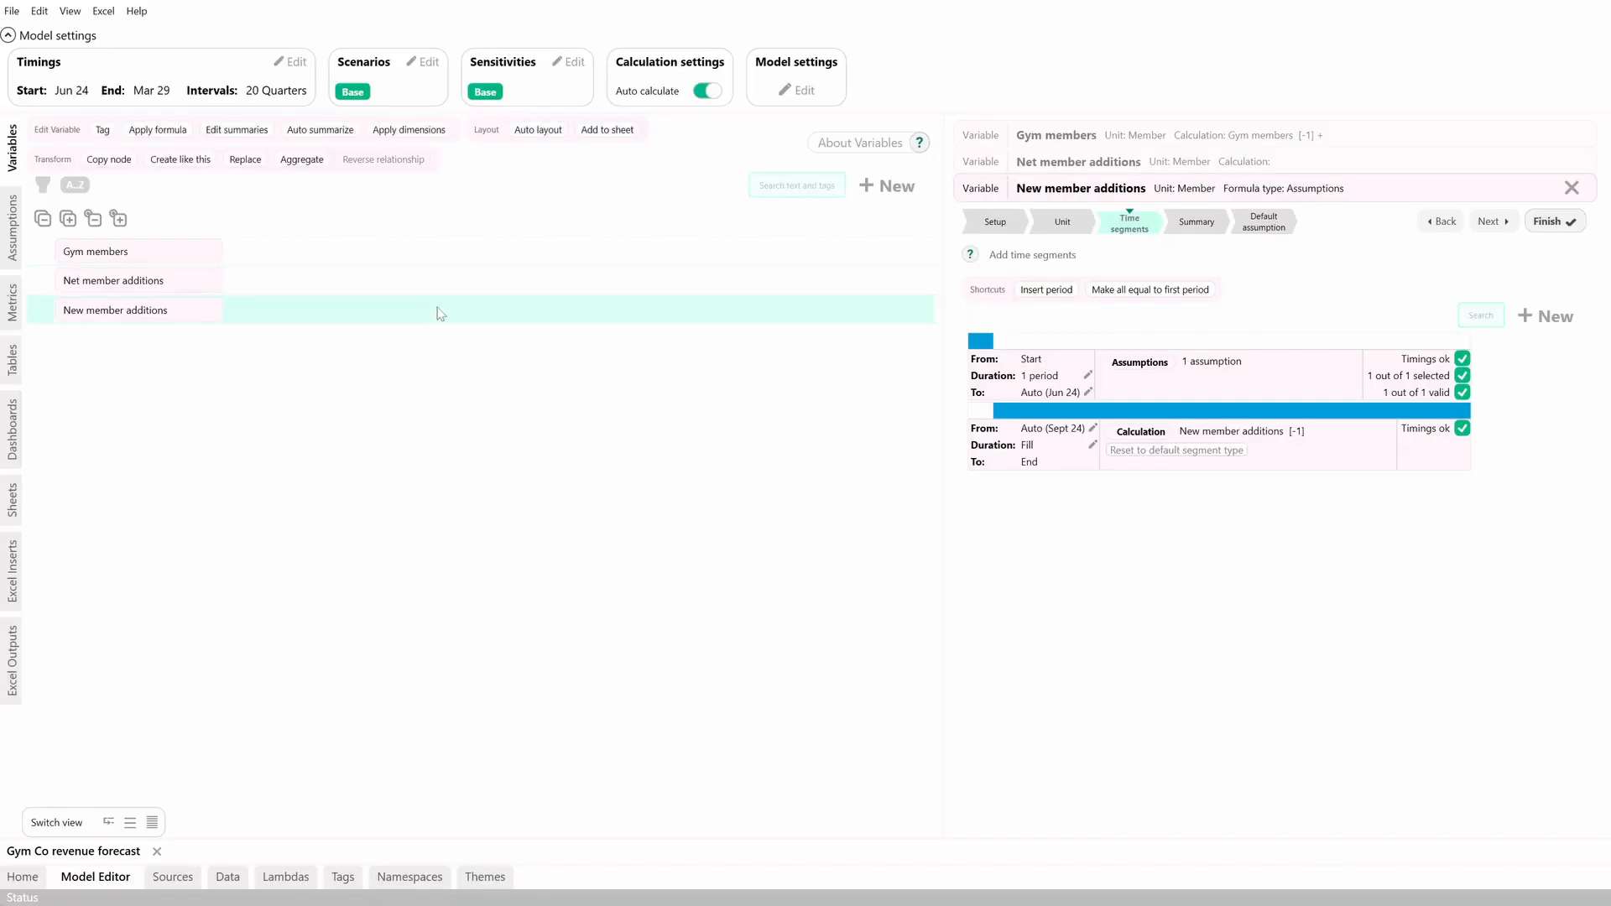
{"action": "left_click", "coordinate": [1548, 221]}
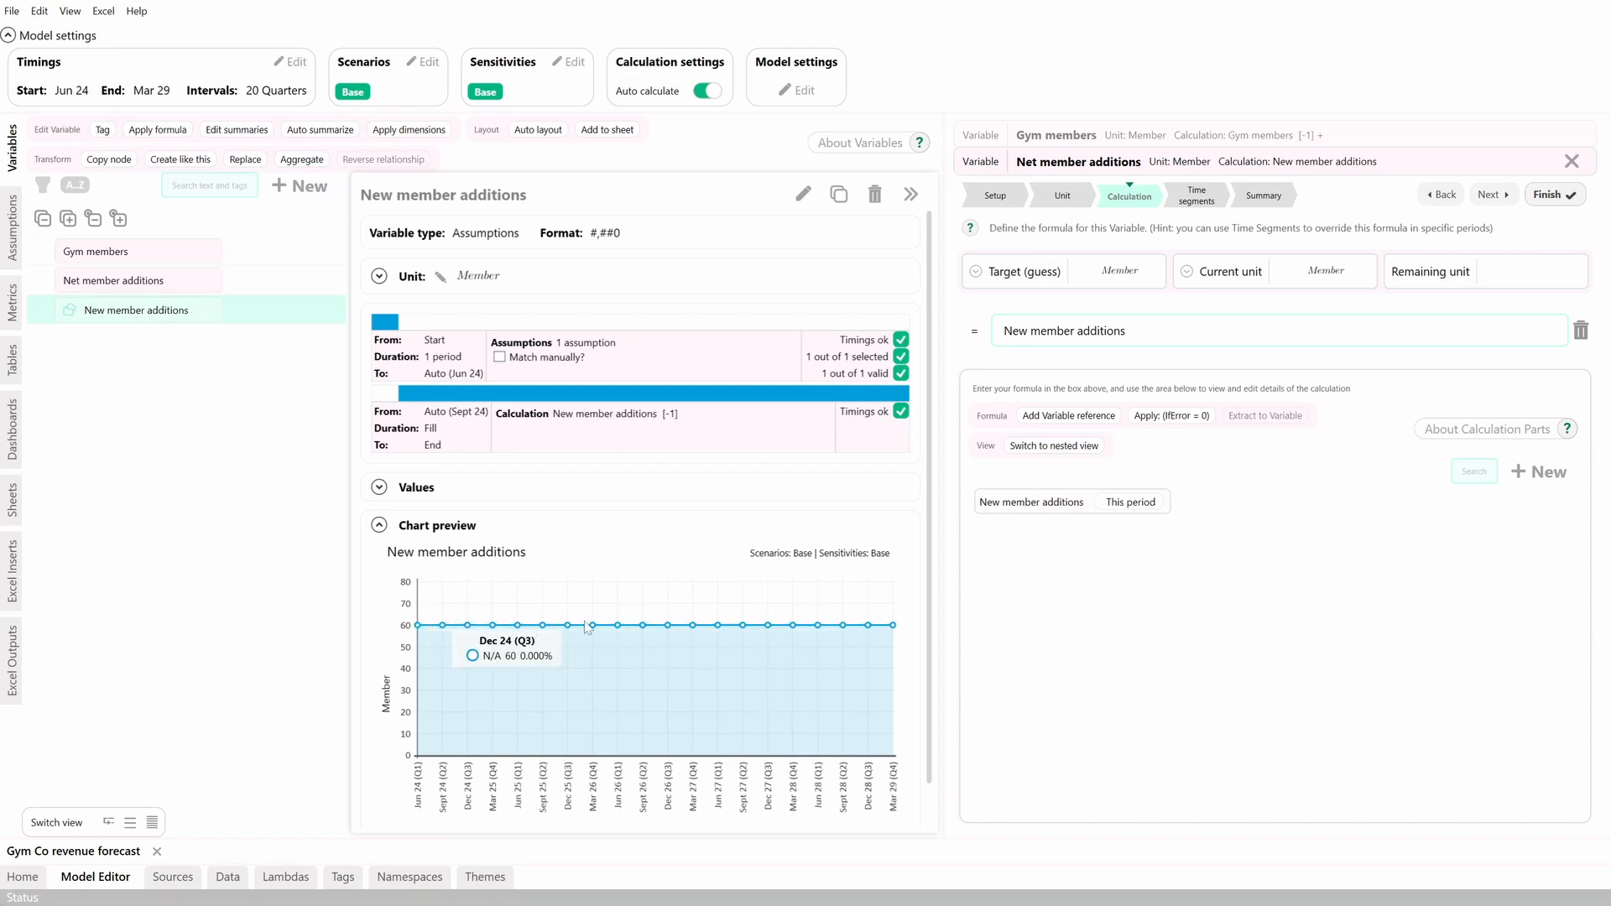
{"action": "left_click", "coordinate": [911, 194]}
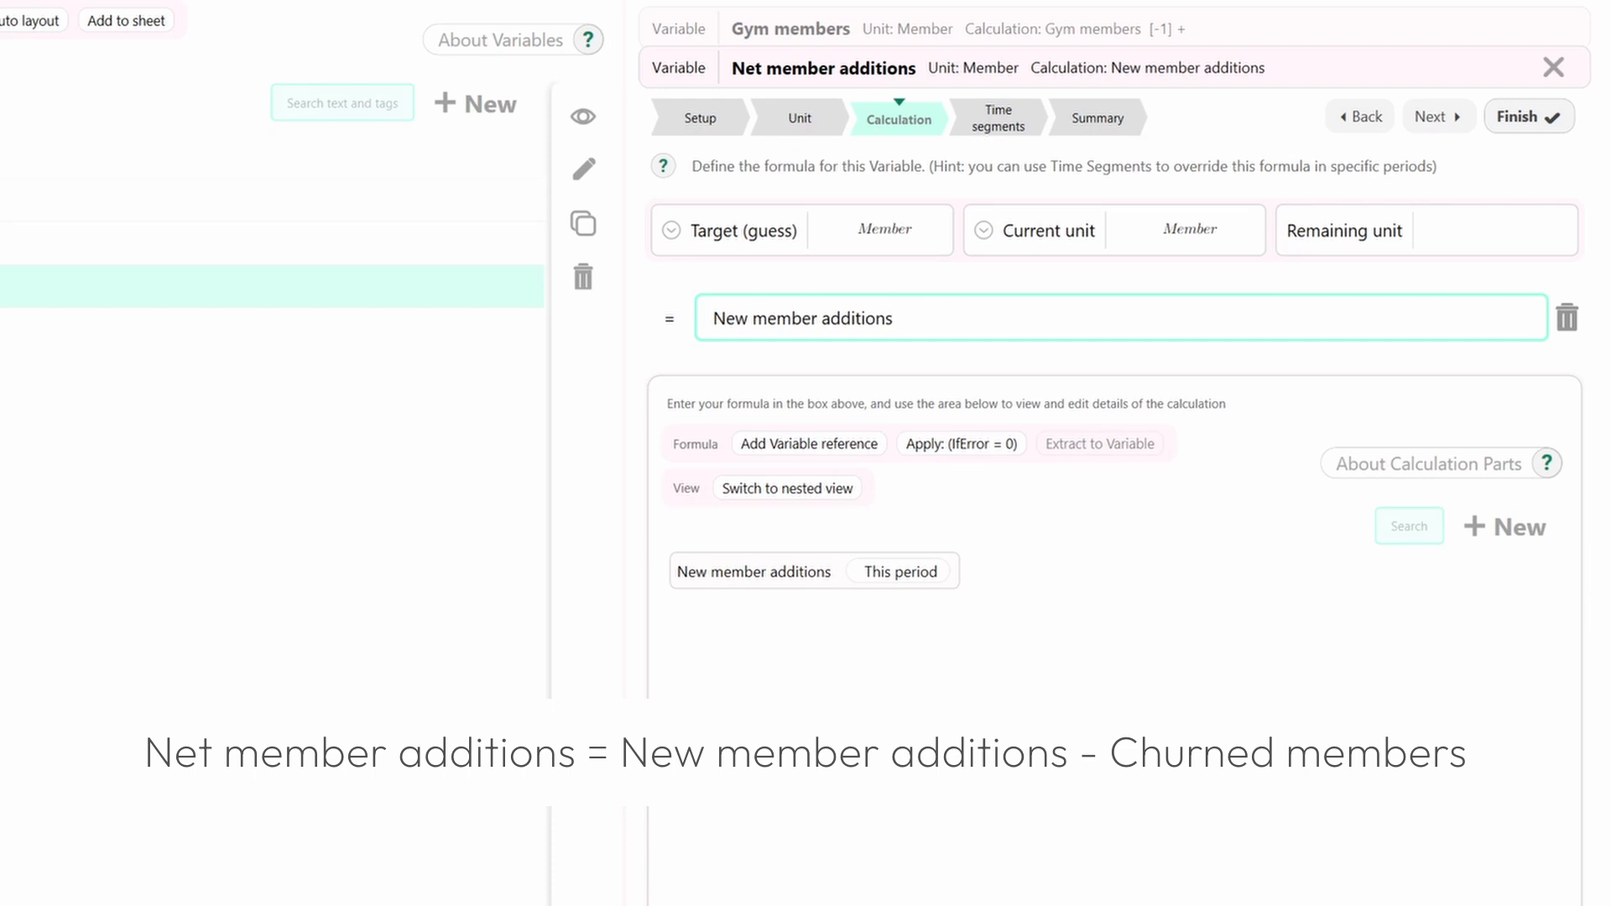
Subtract a newly created variable named "Churned members" in the Net member additions formula
{"action": "type", "text": "- "}
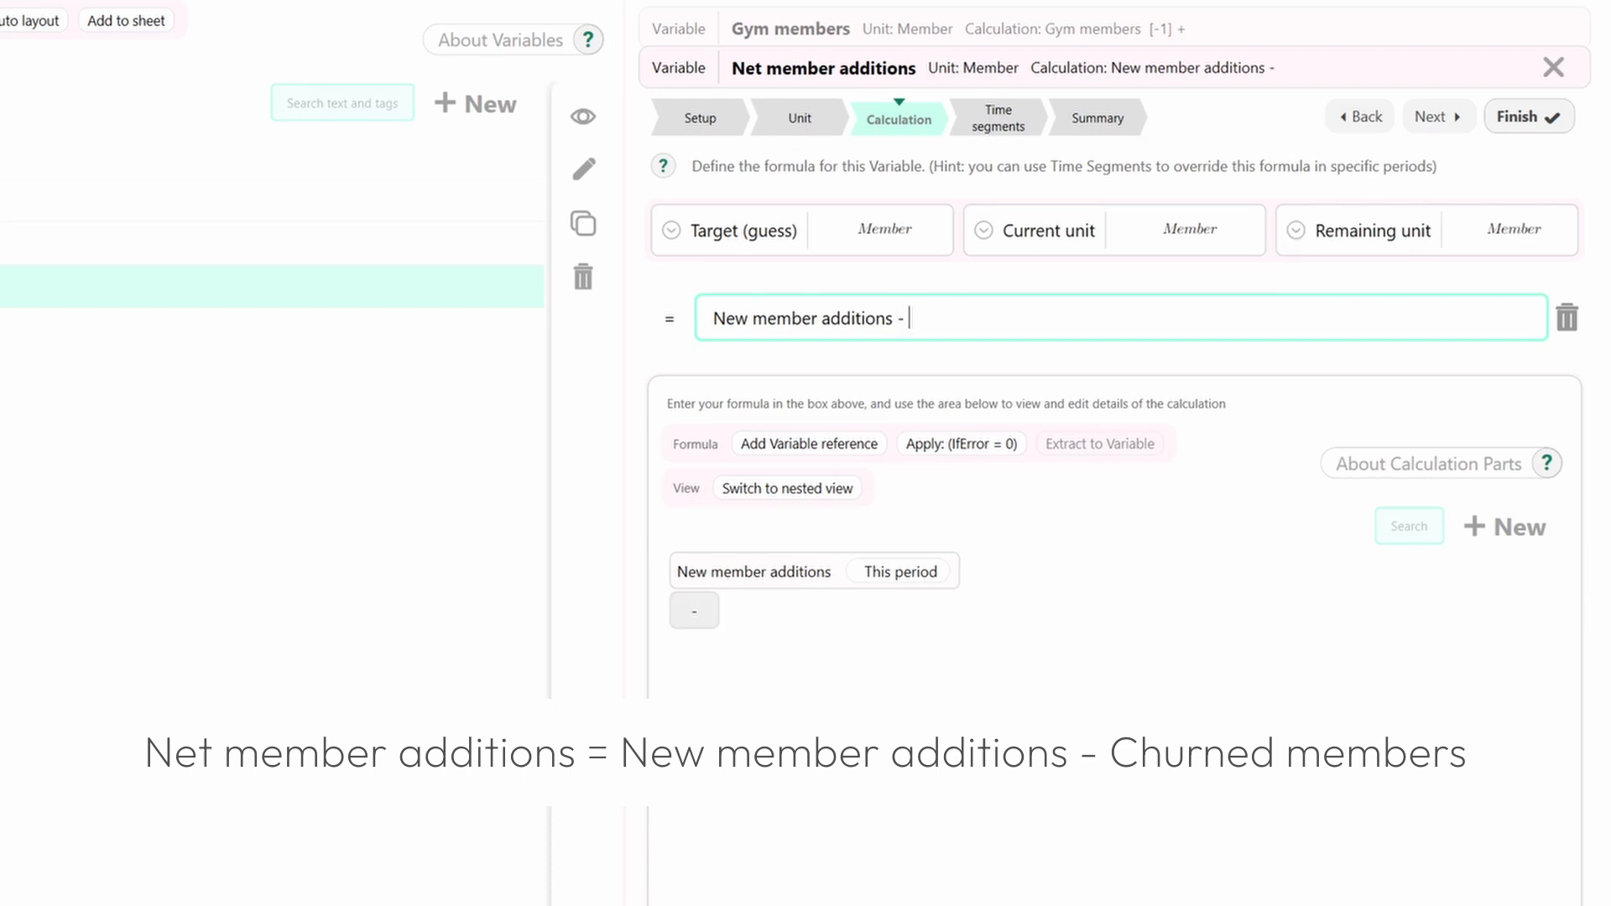
{"action": "type", "text": "Churned members"}
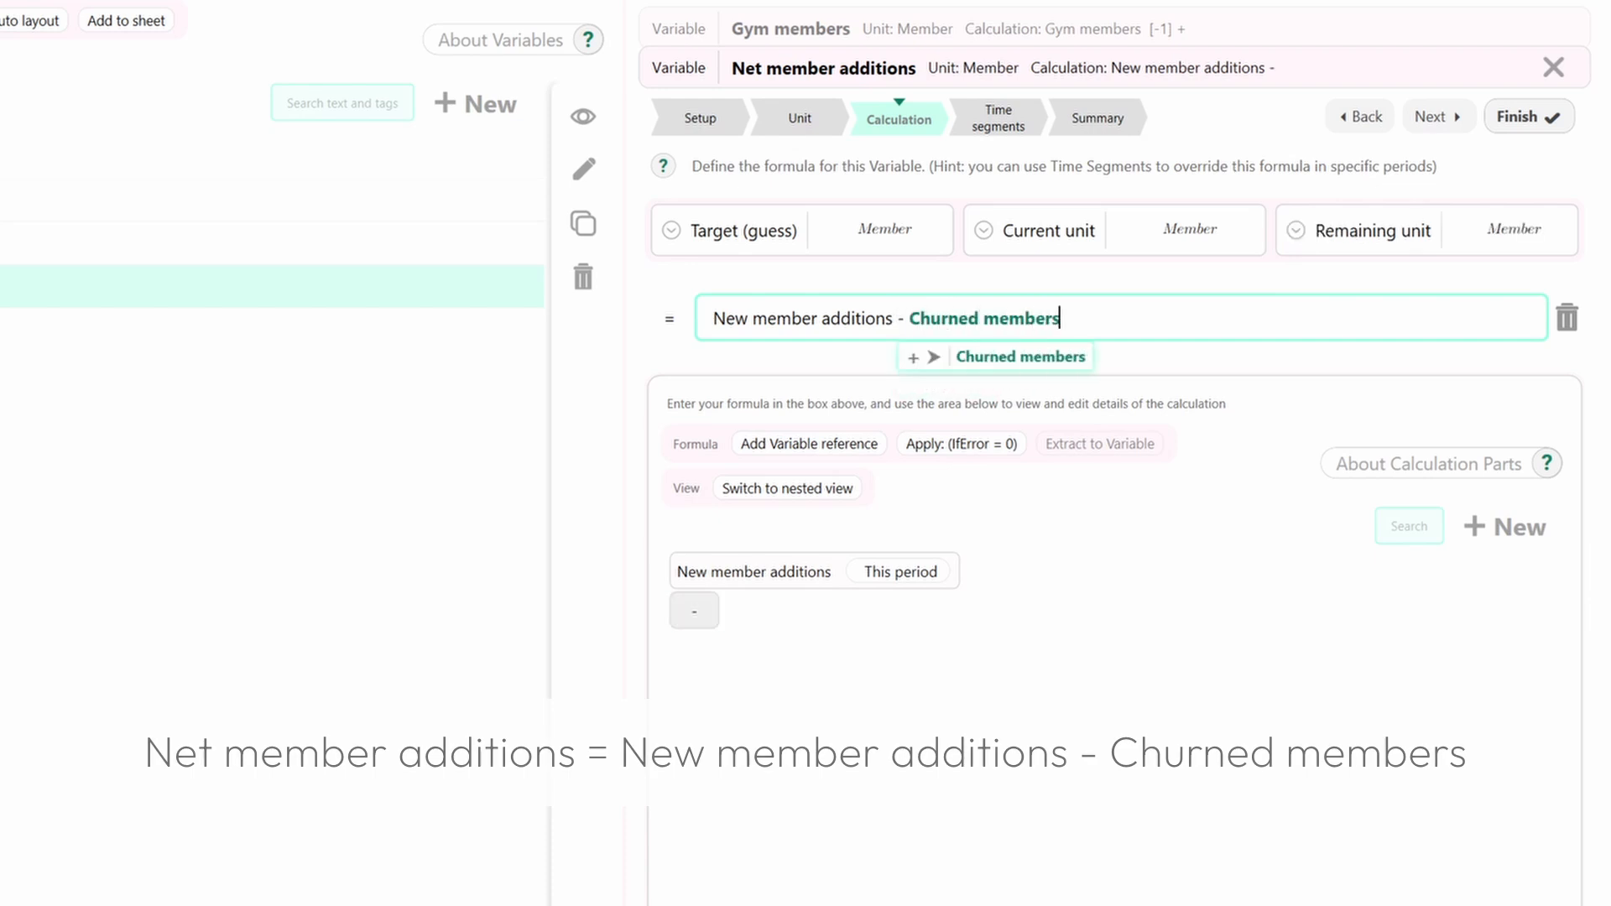
{"action": "left_click", "coordinate": [1013, 358]}
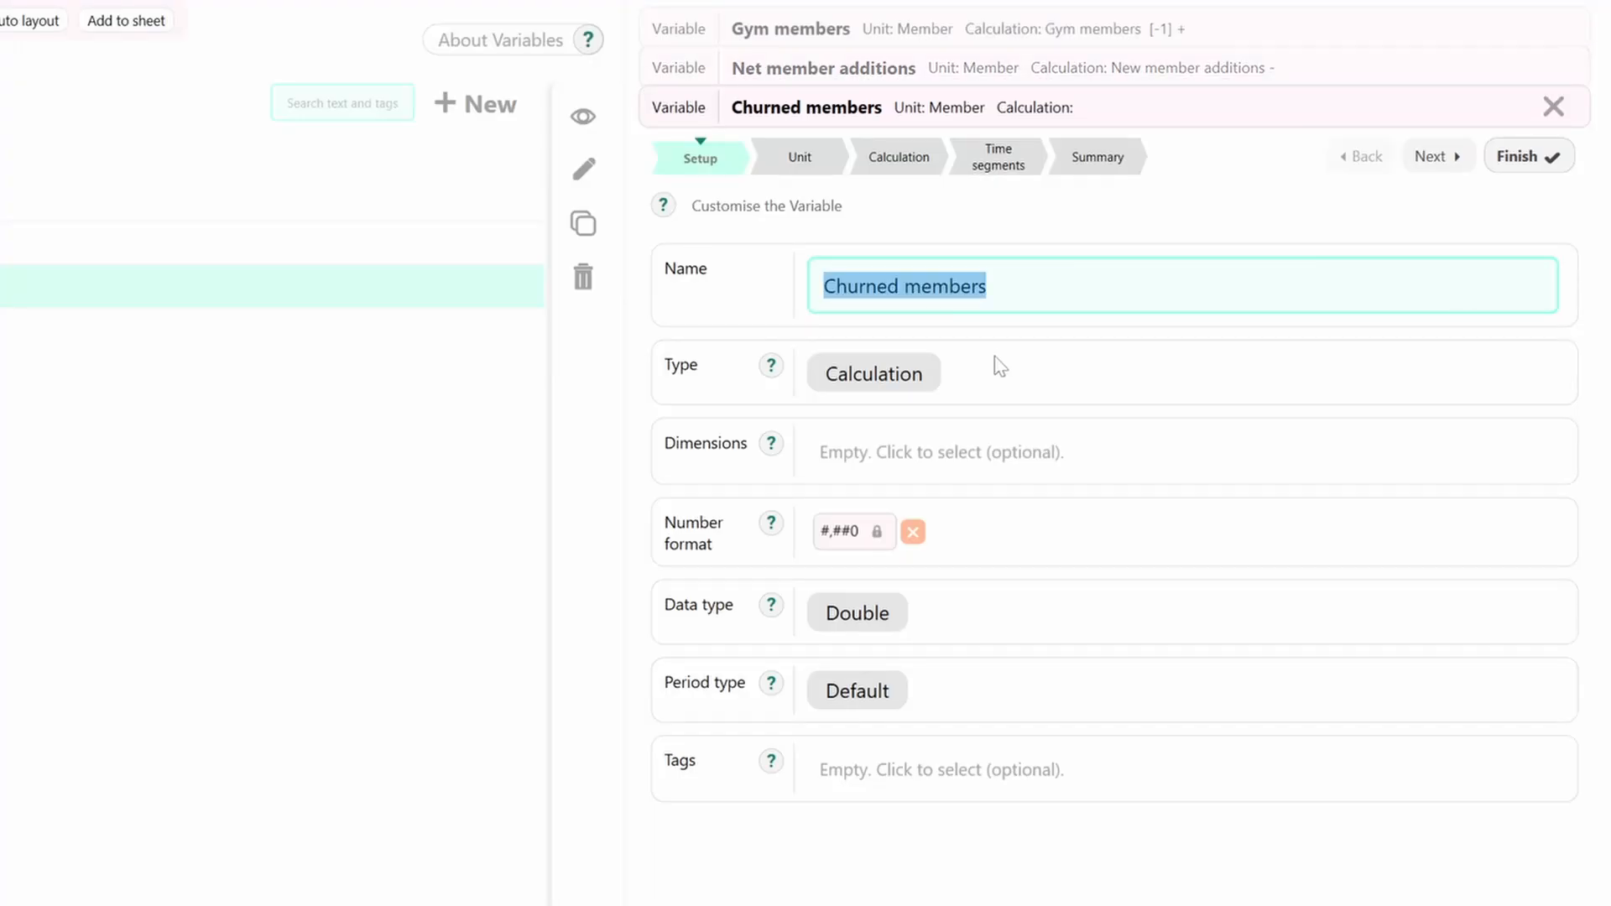
Define the Churned members calculation as Gym members [-1] * a newly created variable named "Churn rate"
{"action": "left_click", "coordinate": [911, 159]}
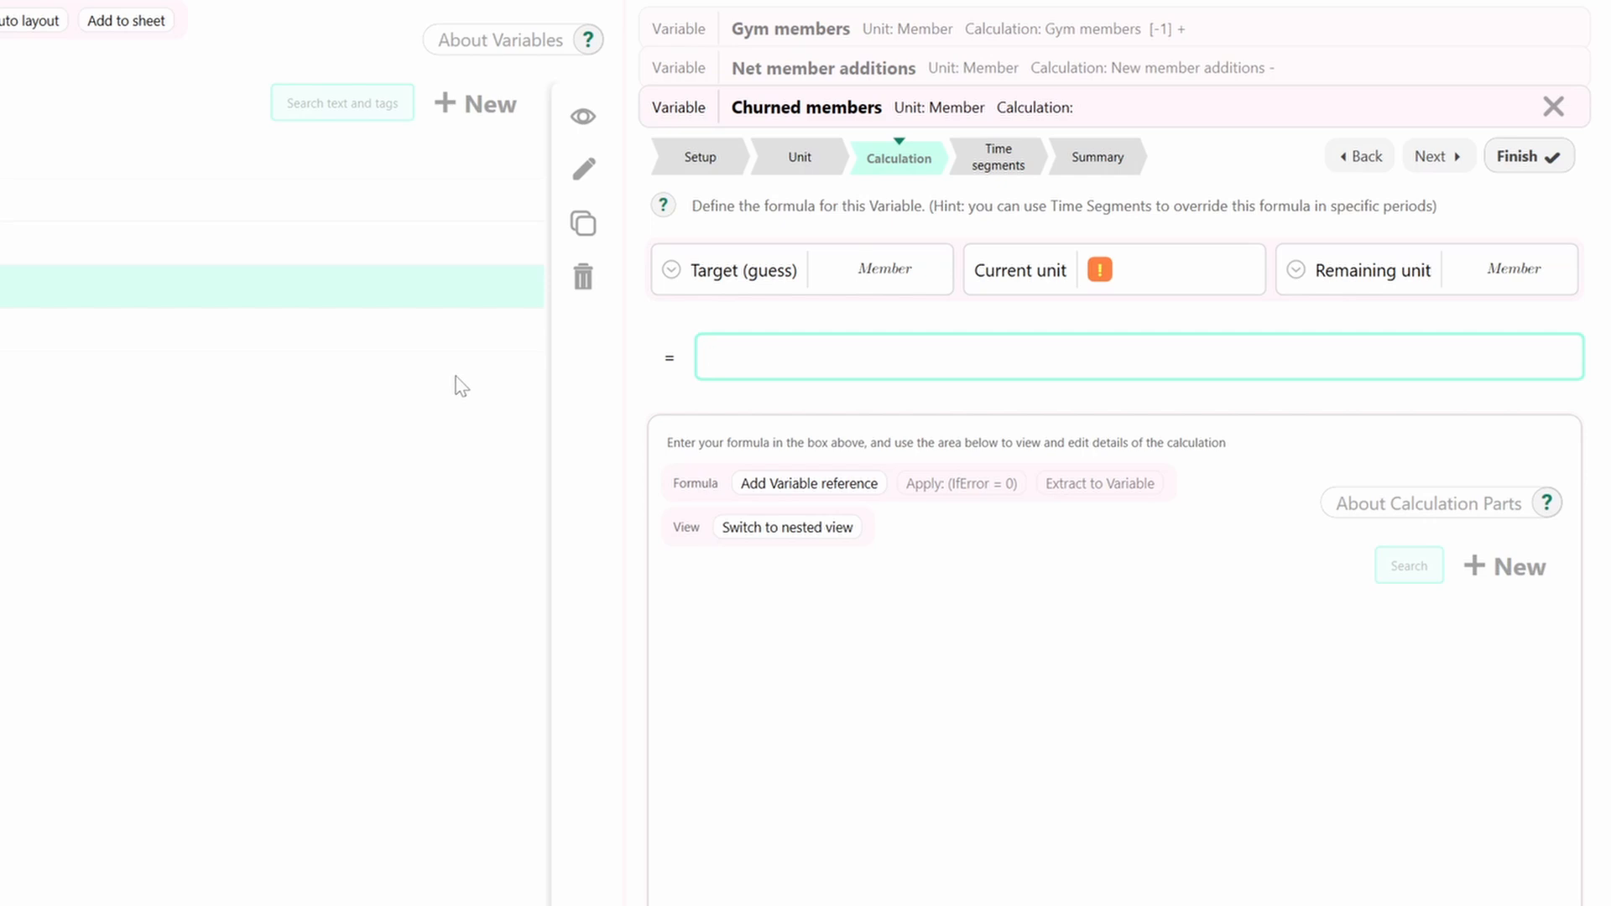
{"action": "type", "text": "Gym mem"}
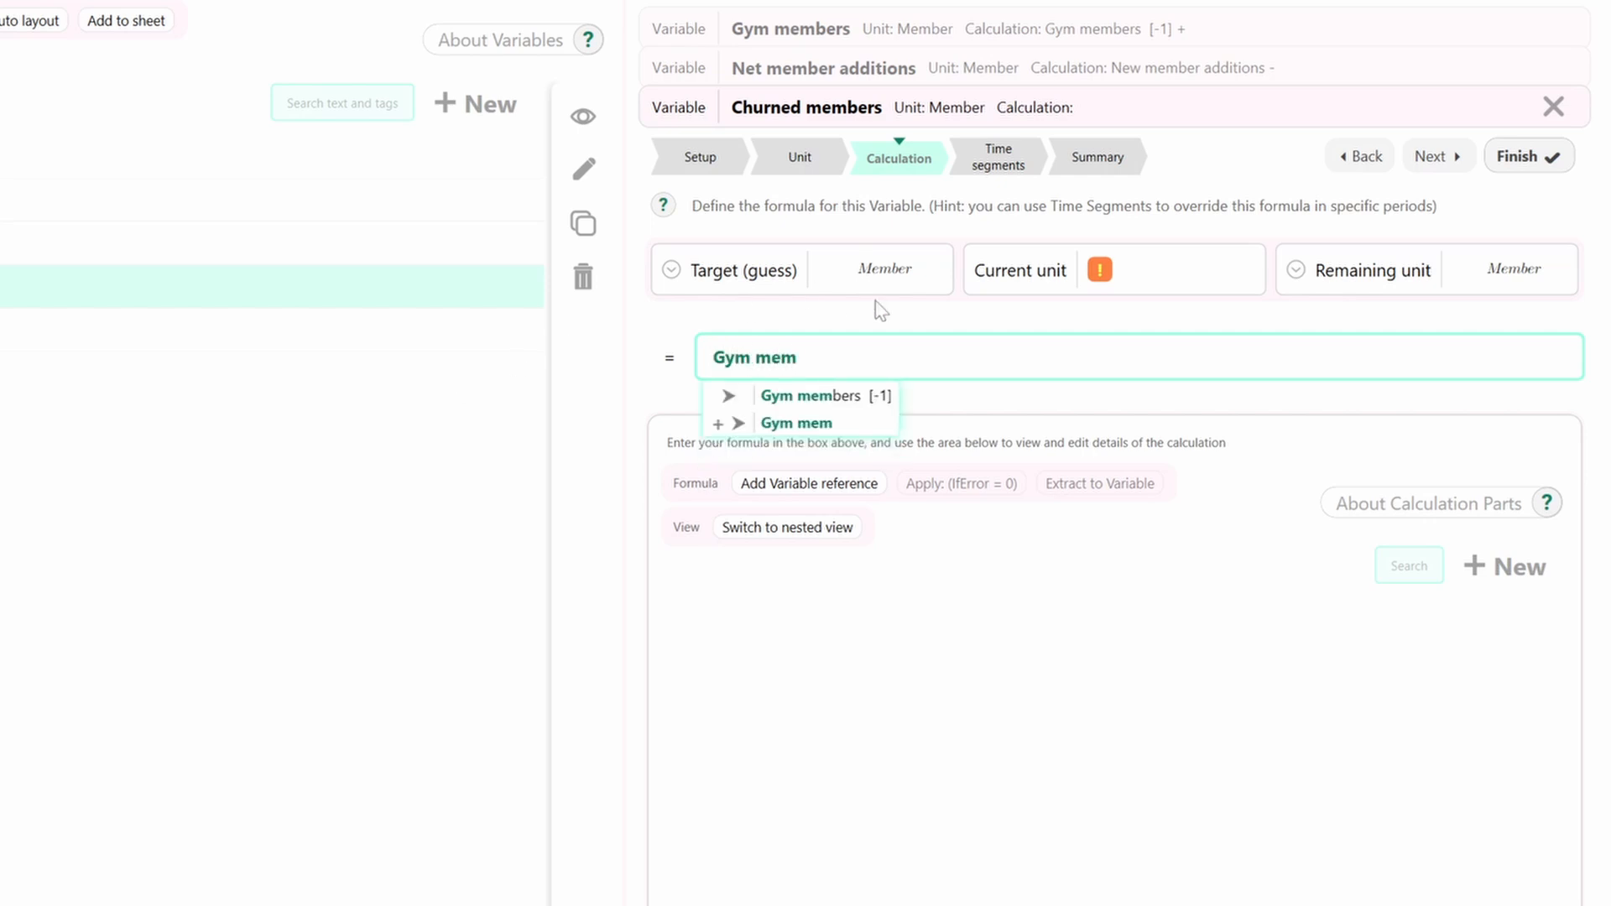
{"action": "left_click", "coordinate": [863, 403]}
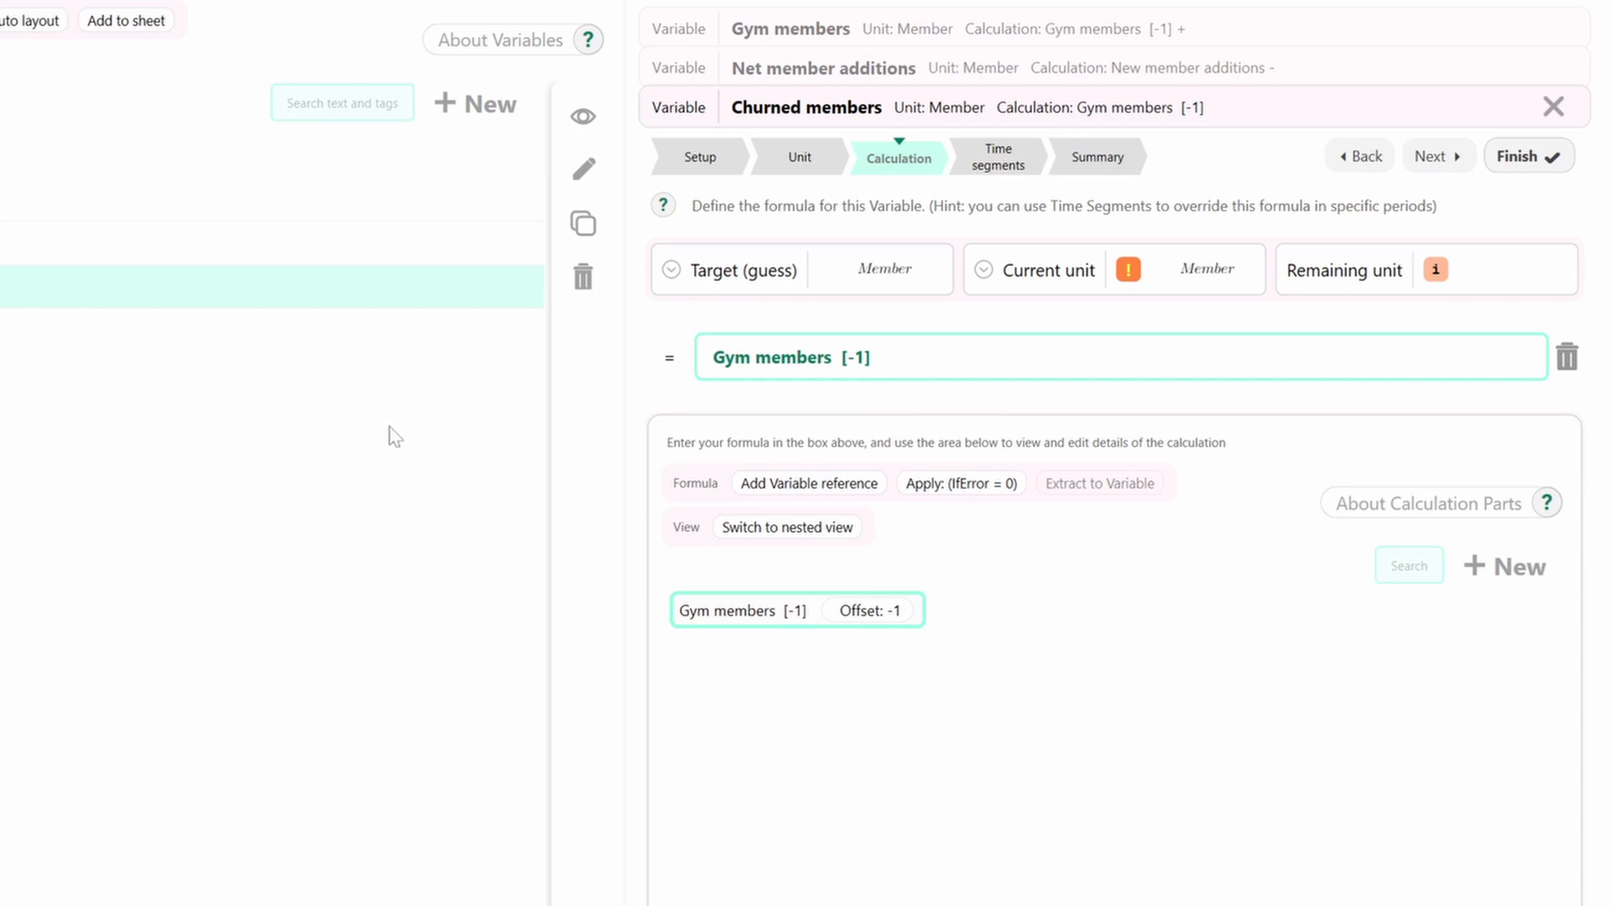
{"action": "type", "text": "* C"}
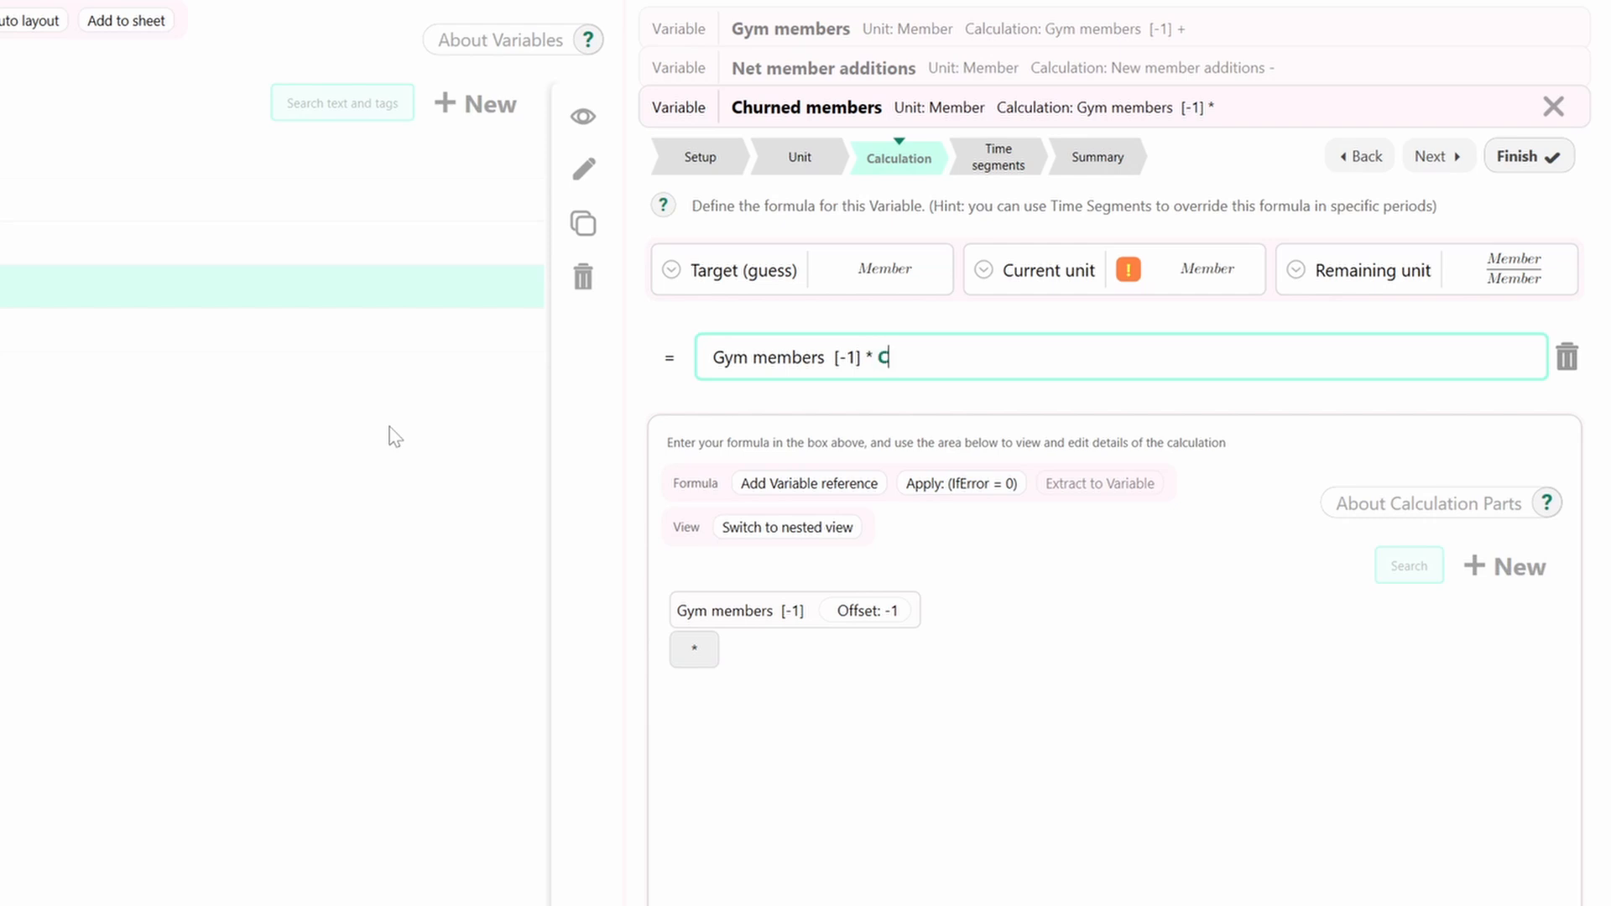
{"action": "type", "text": "hurn rate"}
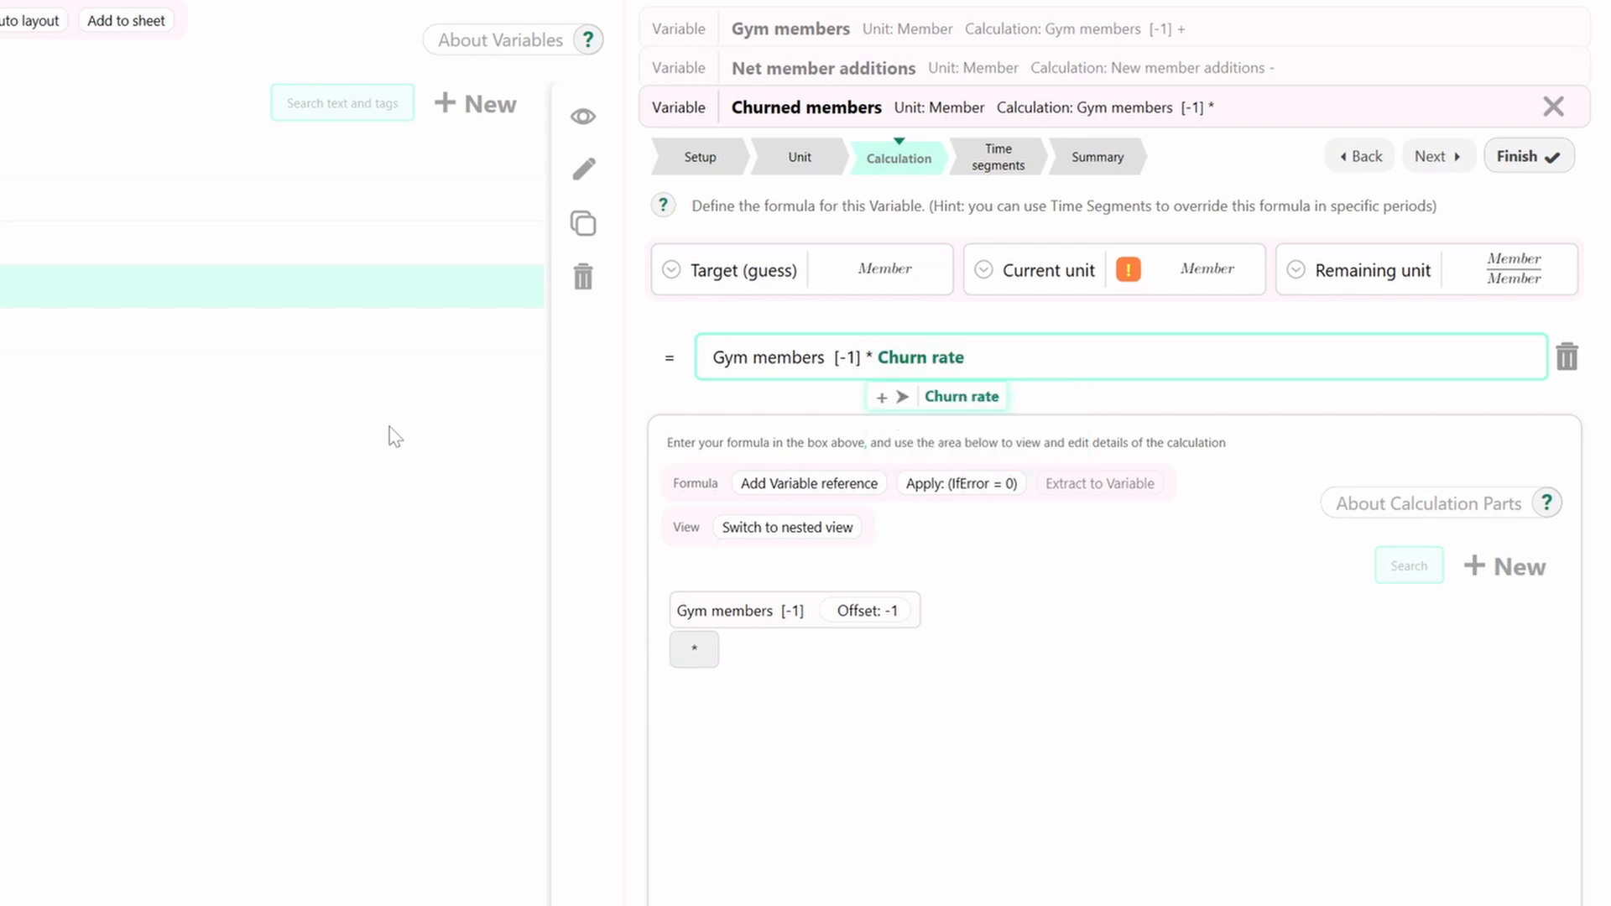
{"action": "left_click", "coordinate": [962, 397]}
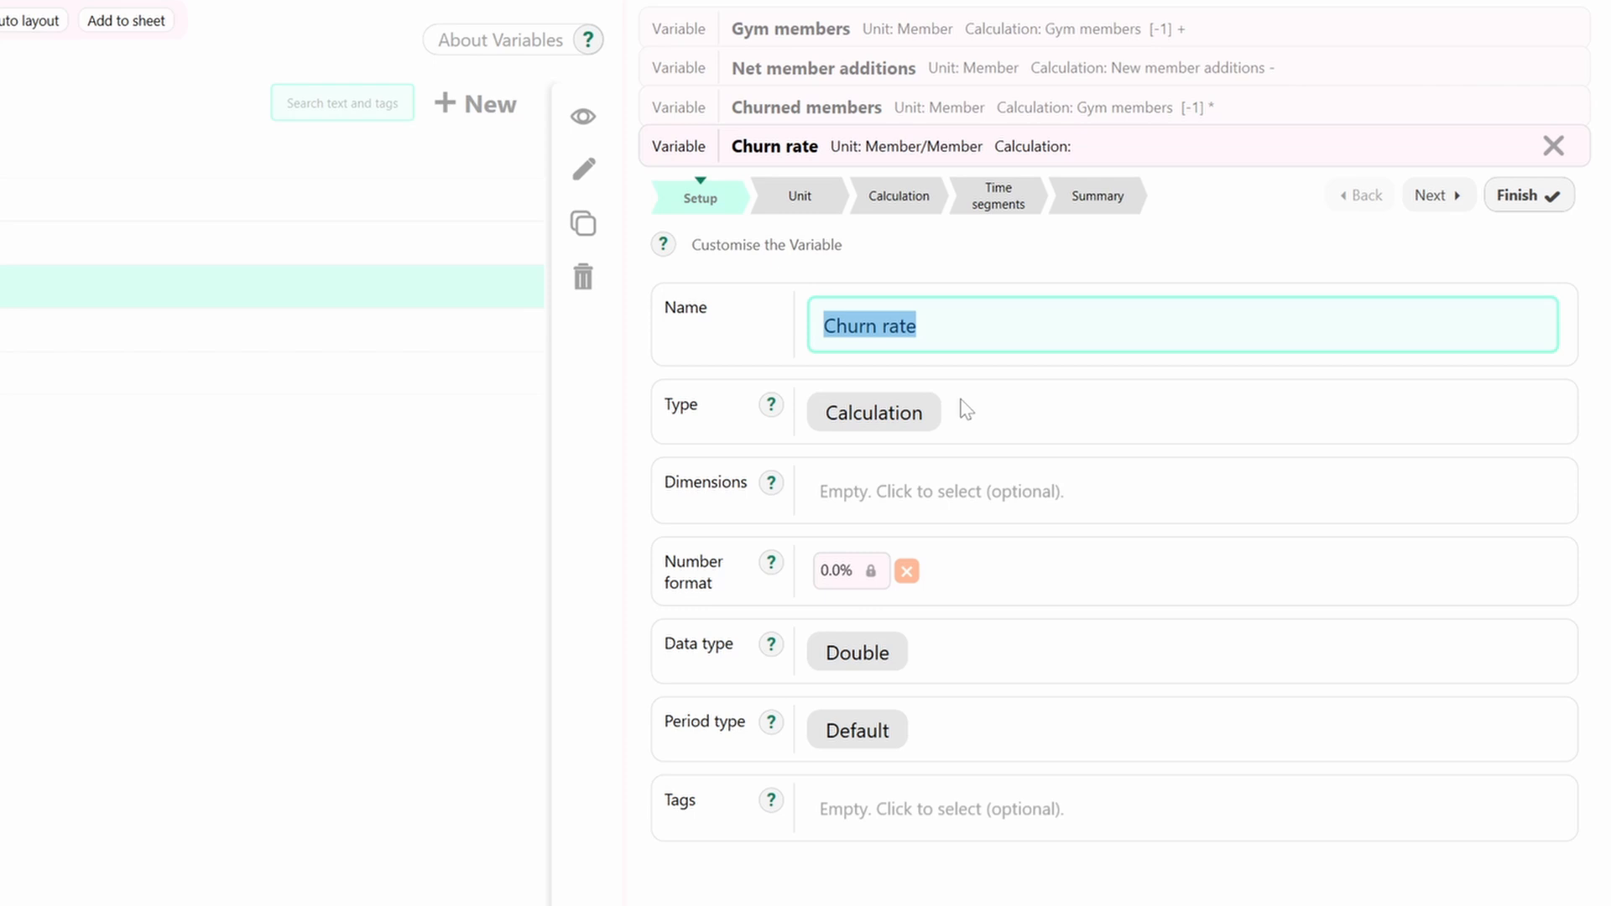
Set the Churn rate variable's type to Assumptions and open its unit options
{"action": "left_click", "coordinate": [896, 414]}
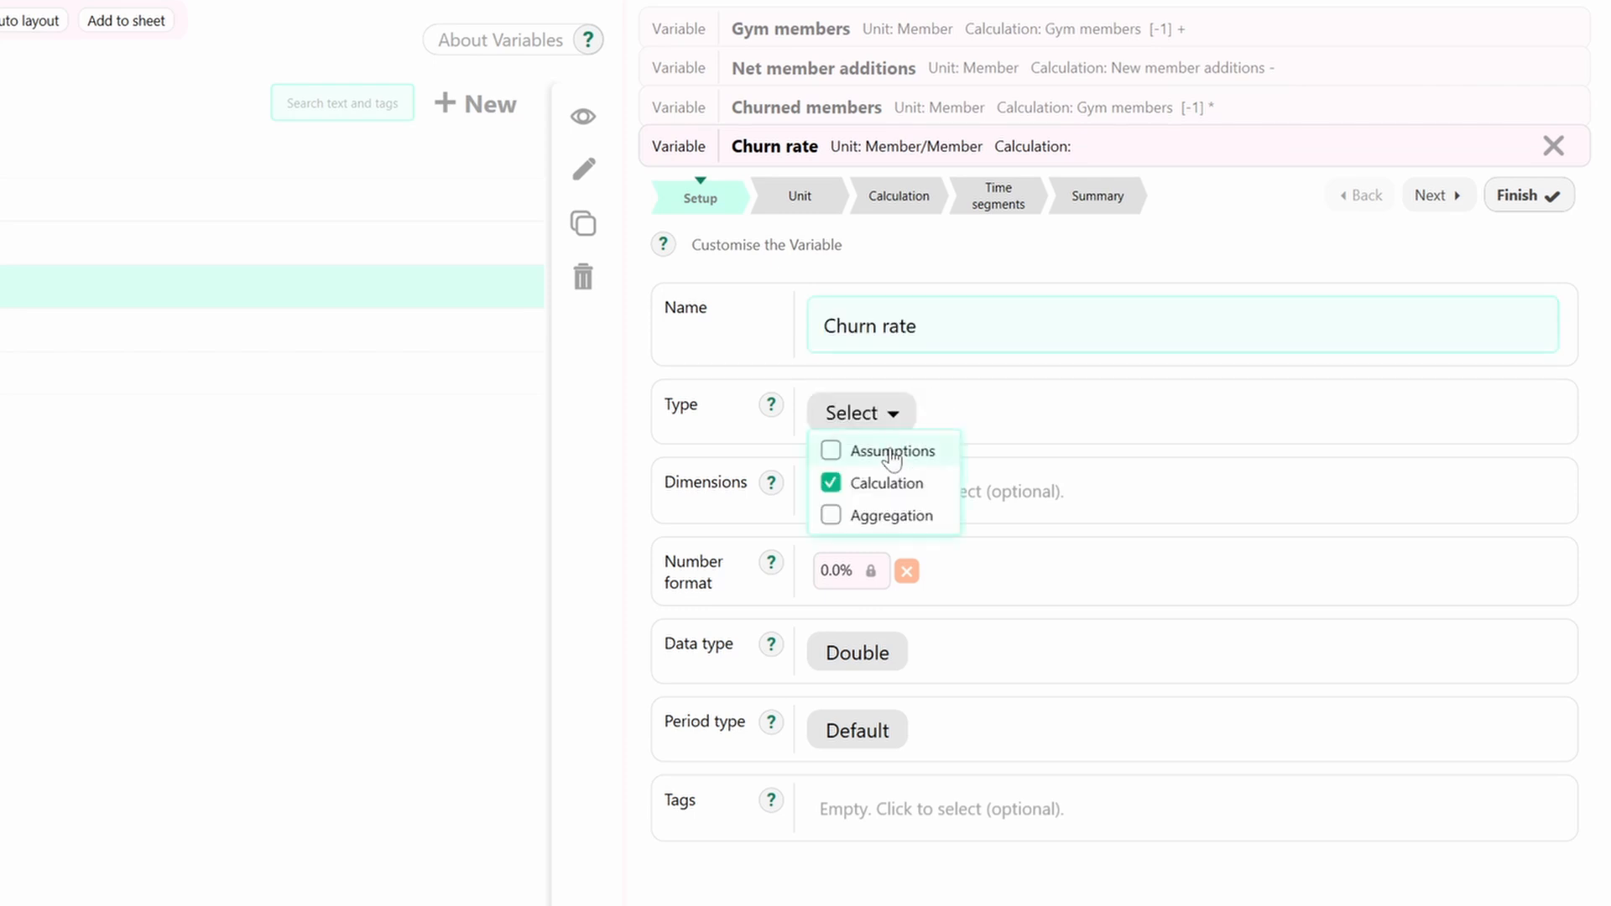
{"action": "left_click", "coordinate": [892, 454]}
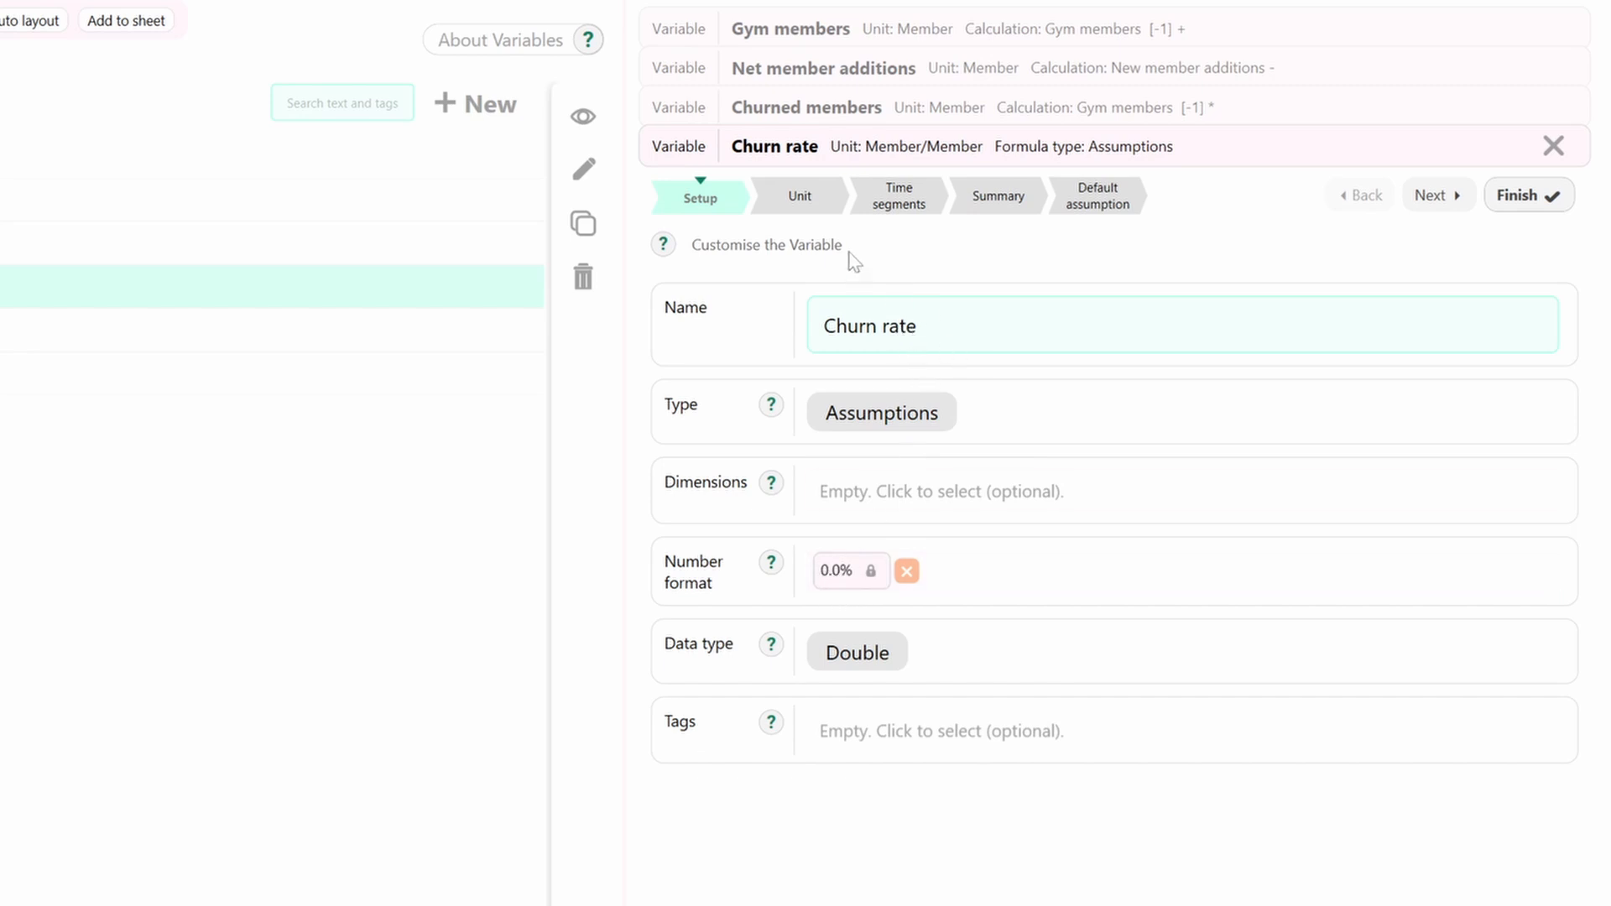
{"action": "left_click", "coordinate": [820, 206]}
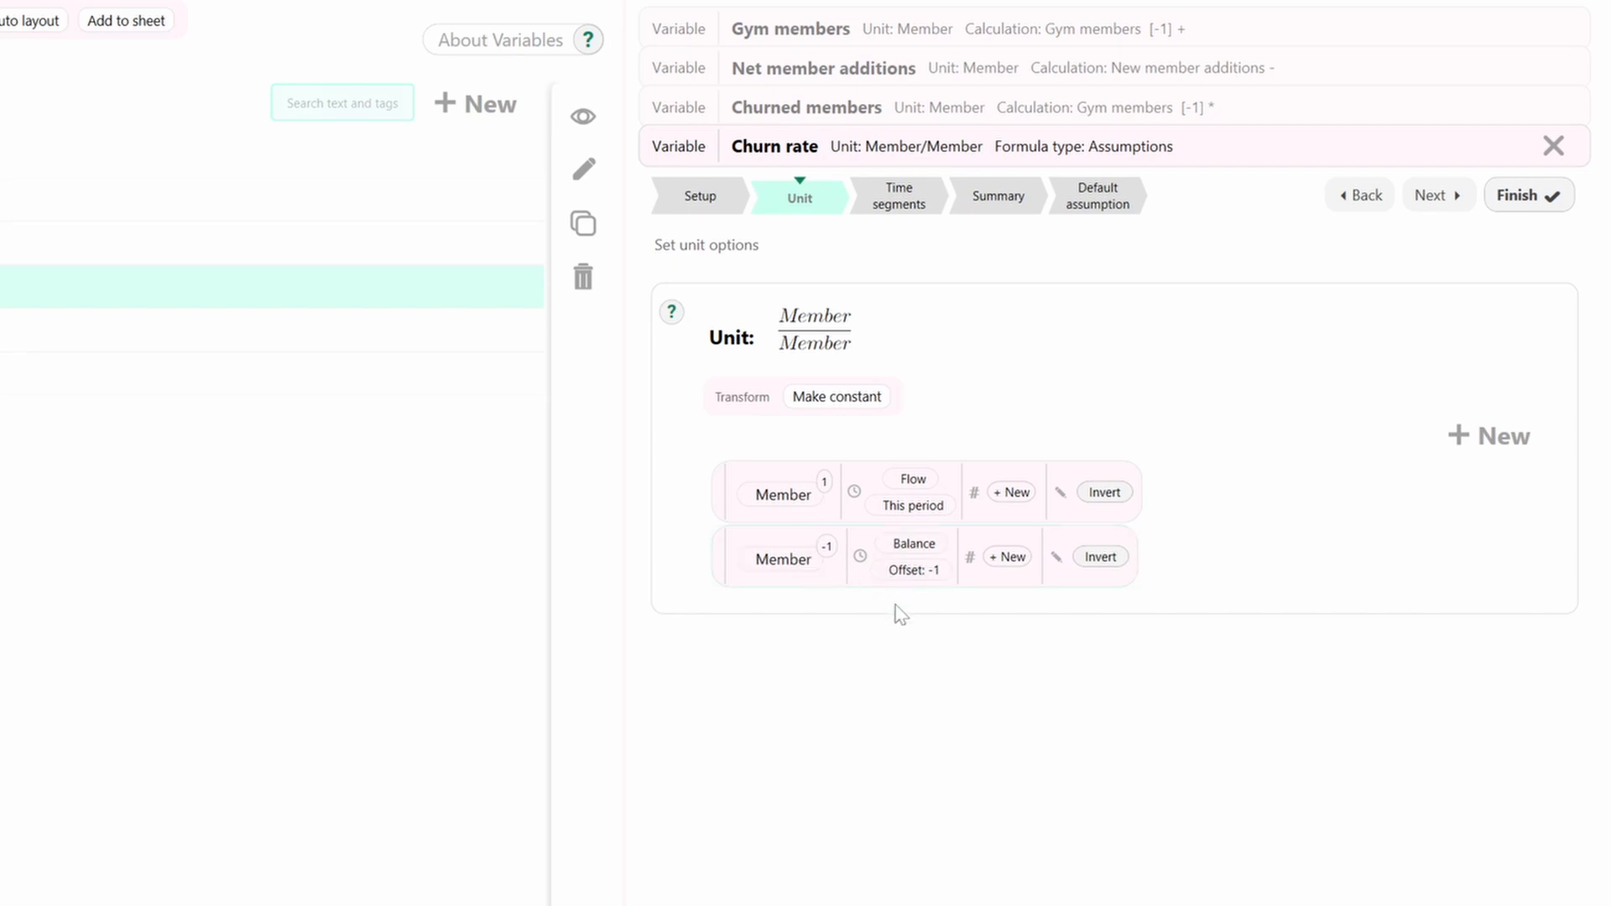
Make all Churn rate periods equal to the first period and create the missing Jun 24 assumption with a value of 5%
{"action": "left_click", "coordinate": [935, 213]}
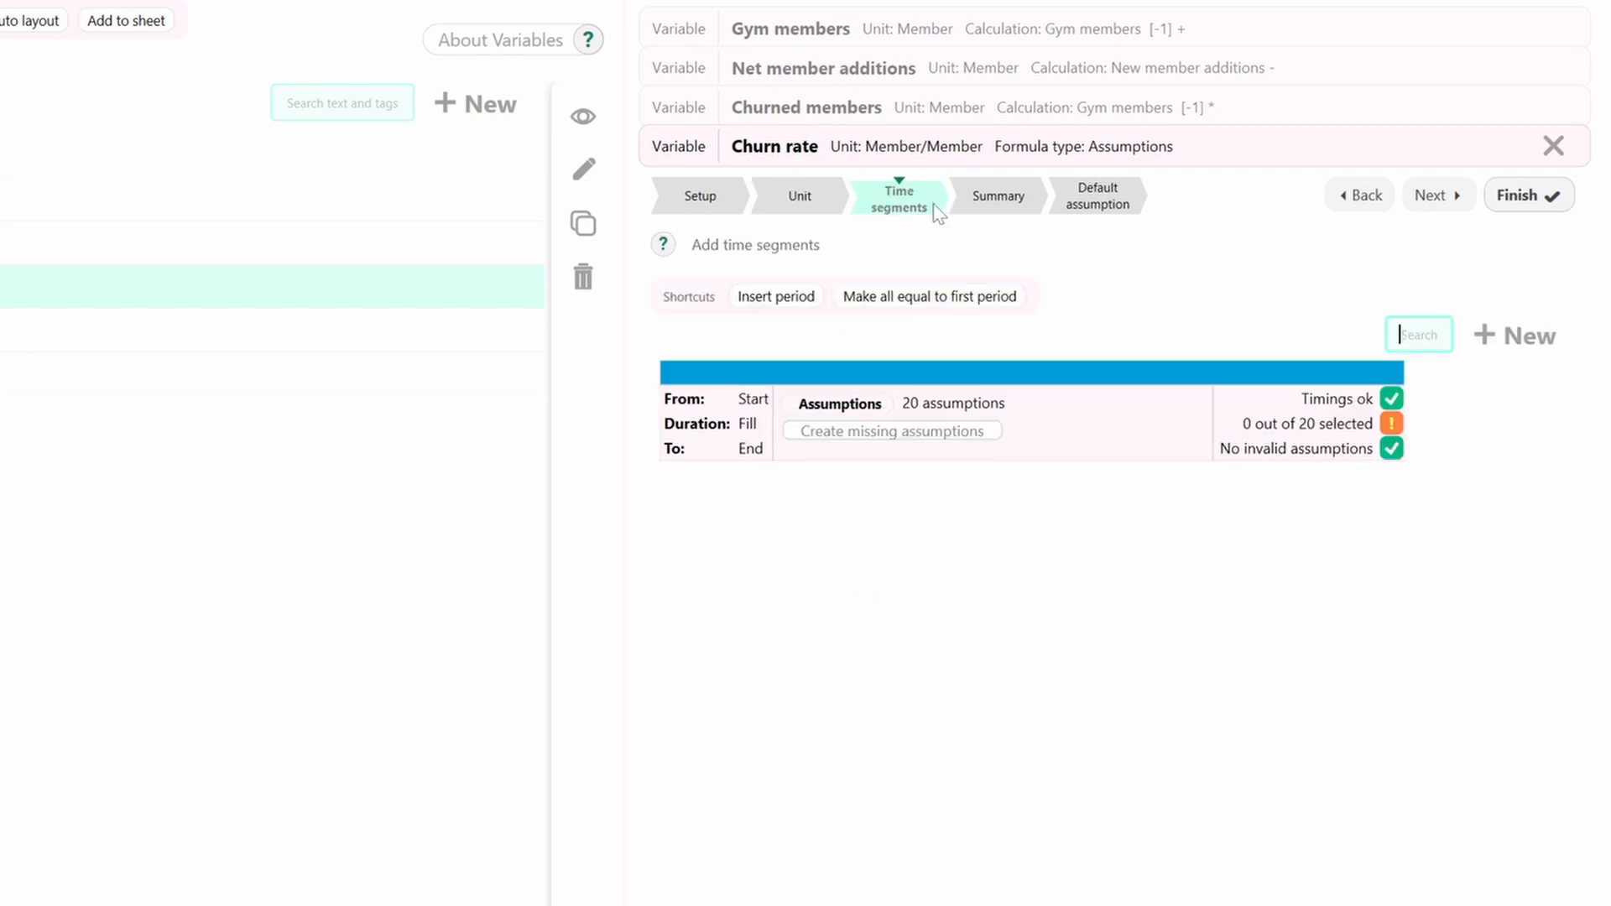
{"action": "left_click", "coordinate": [943, 307]}
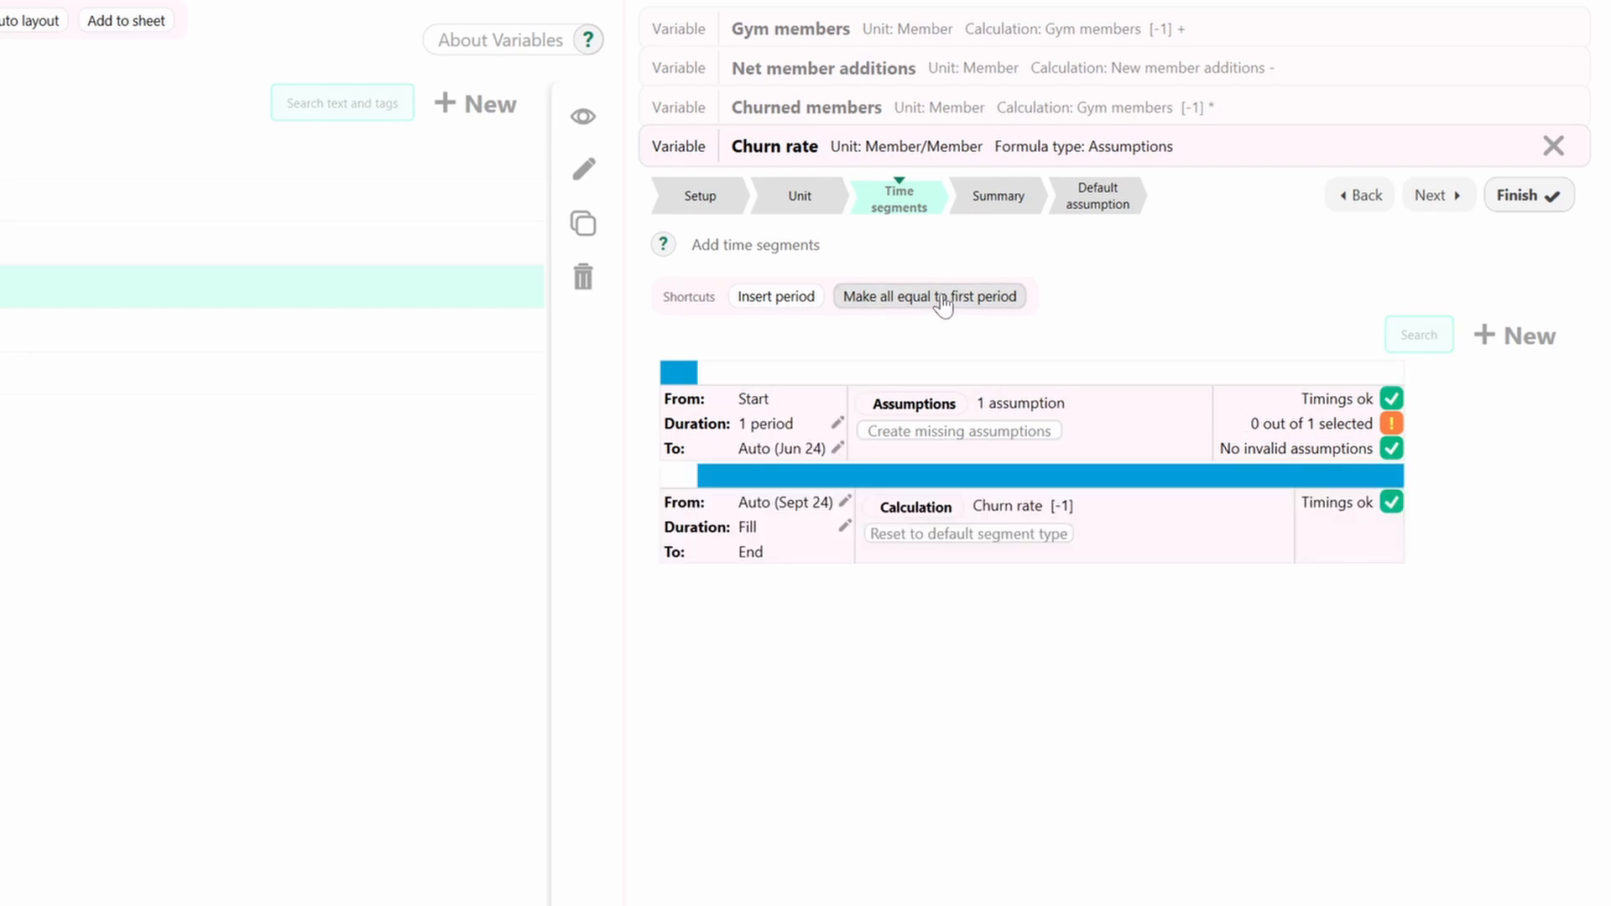
{"action": "left_click", "coordinate": [938, 432]}
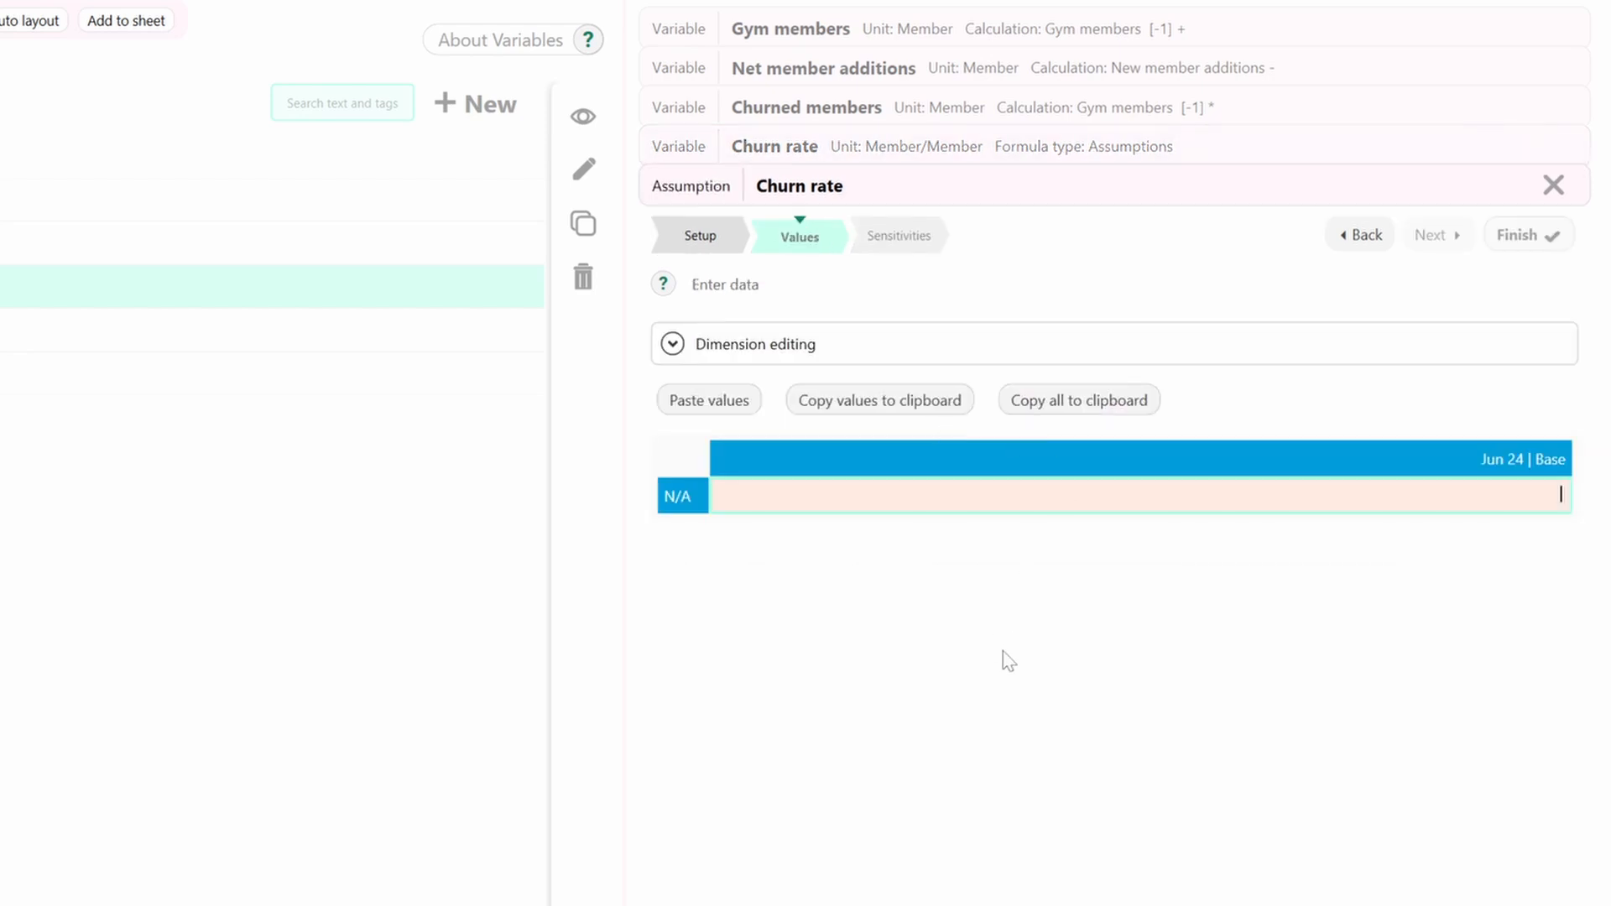
{"action": "type", "text": "5%"}
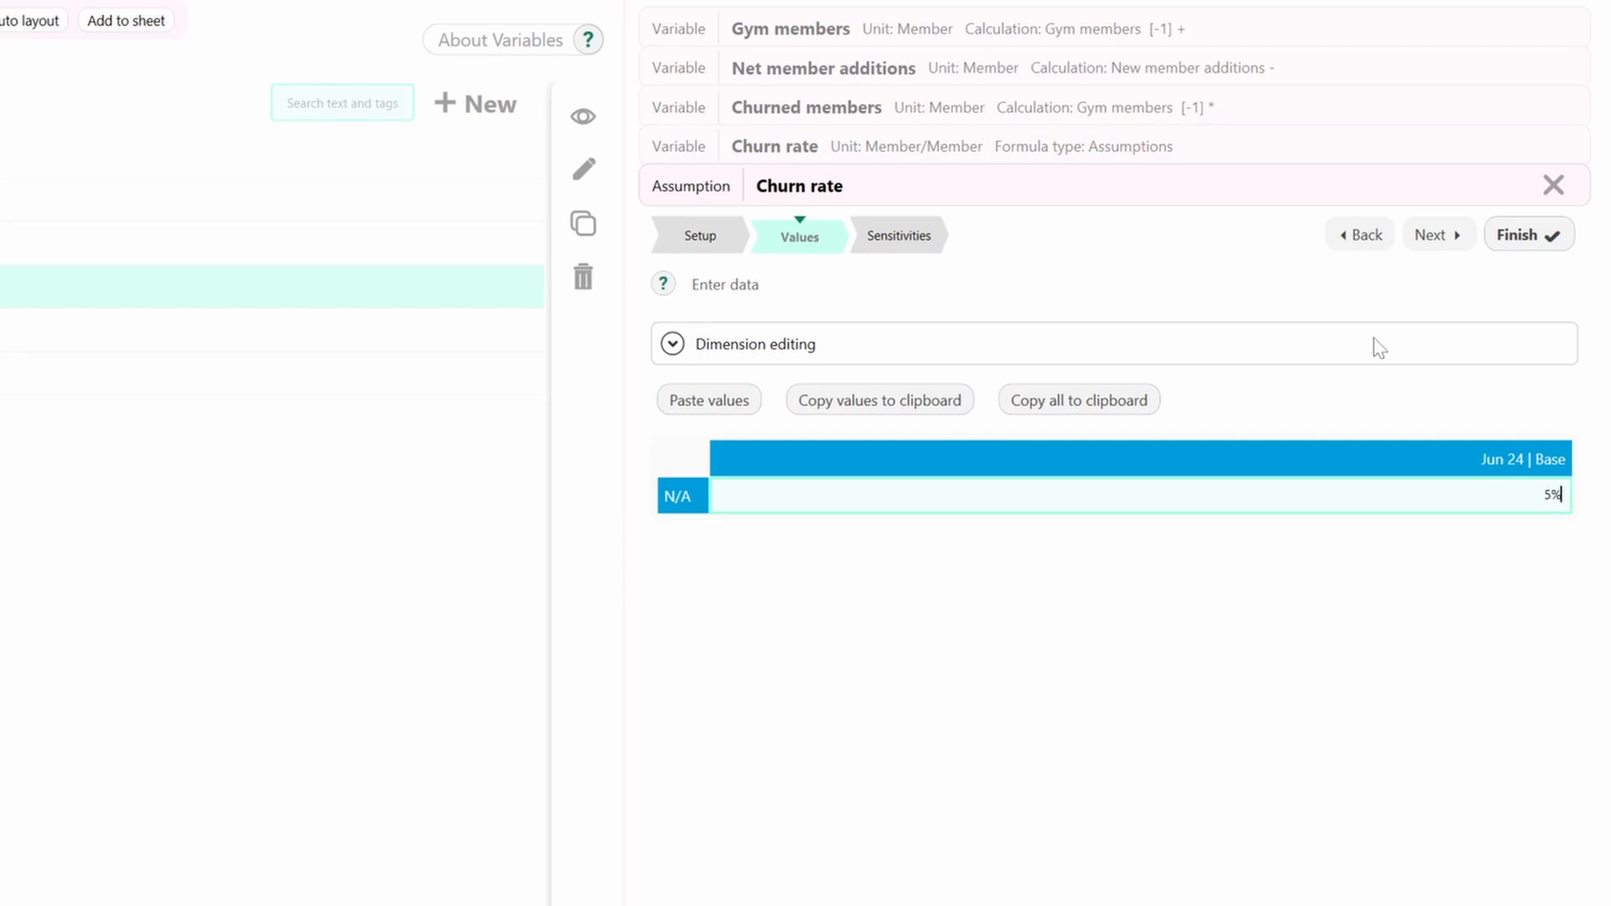
{"action": "left_click", "coordinate": [1526, 238]}
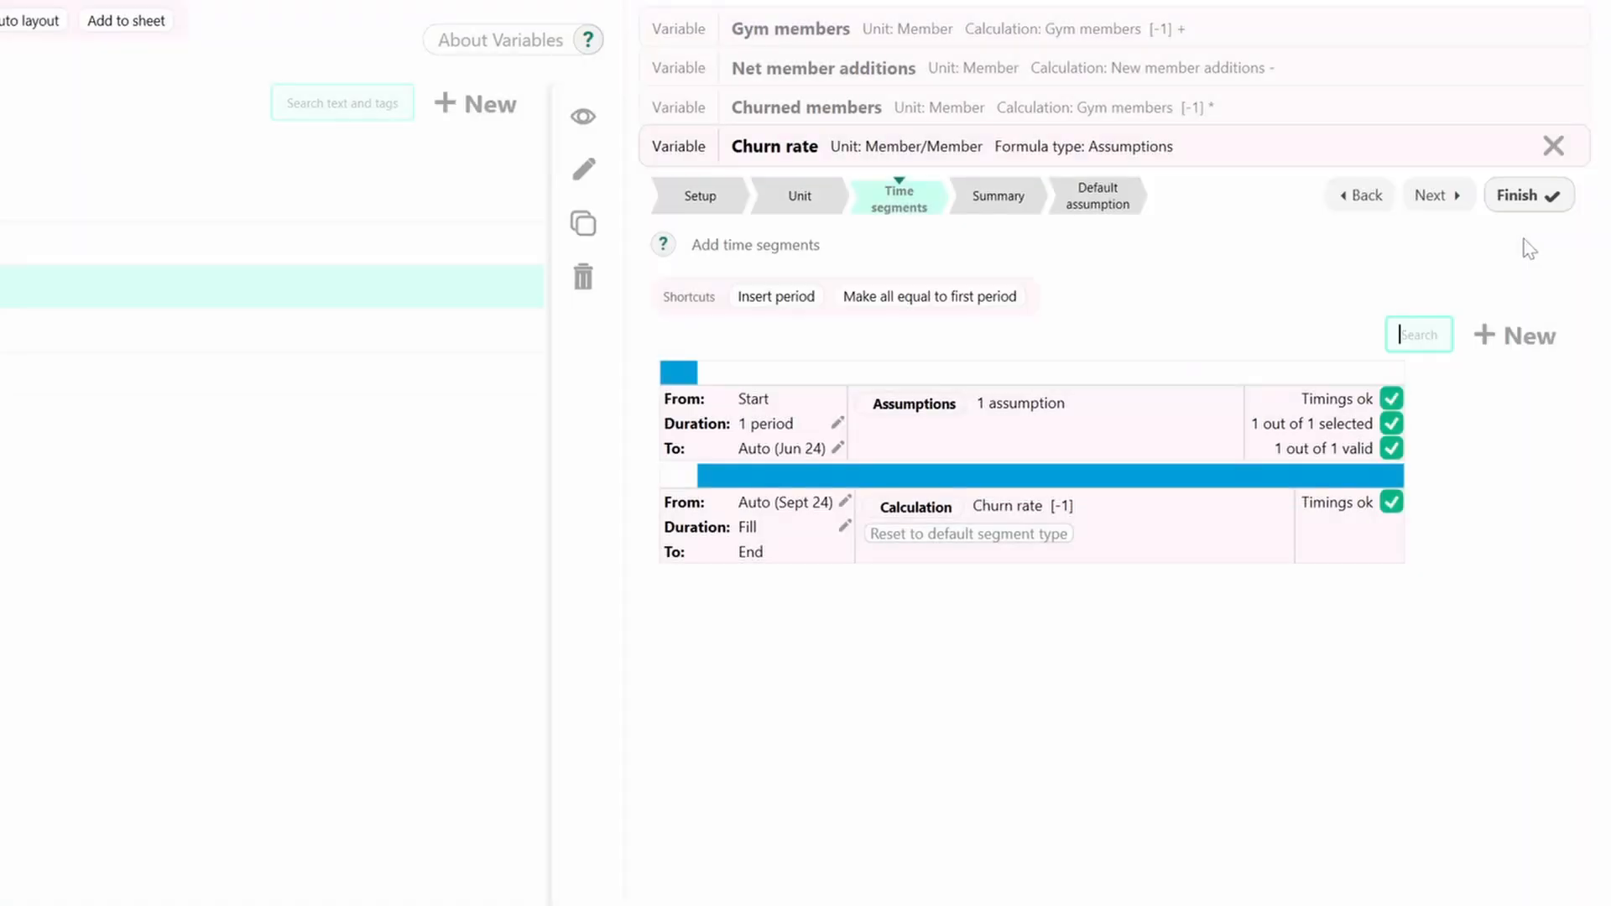
Finish the Churn rate, Churned members, Net member additions and Gym members variables
{"action": "left_click", "coordinate": [1526, 197]}
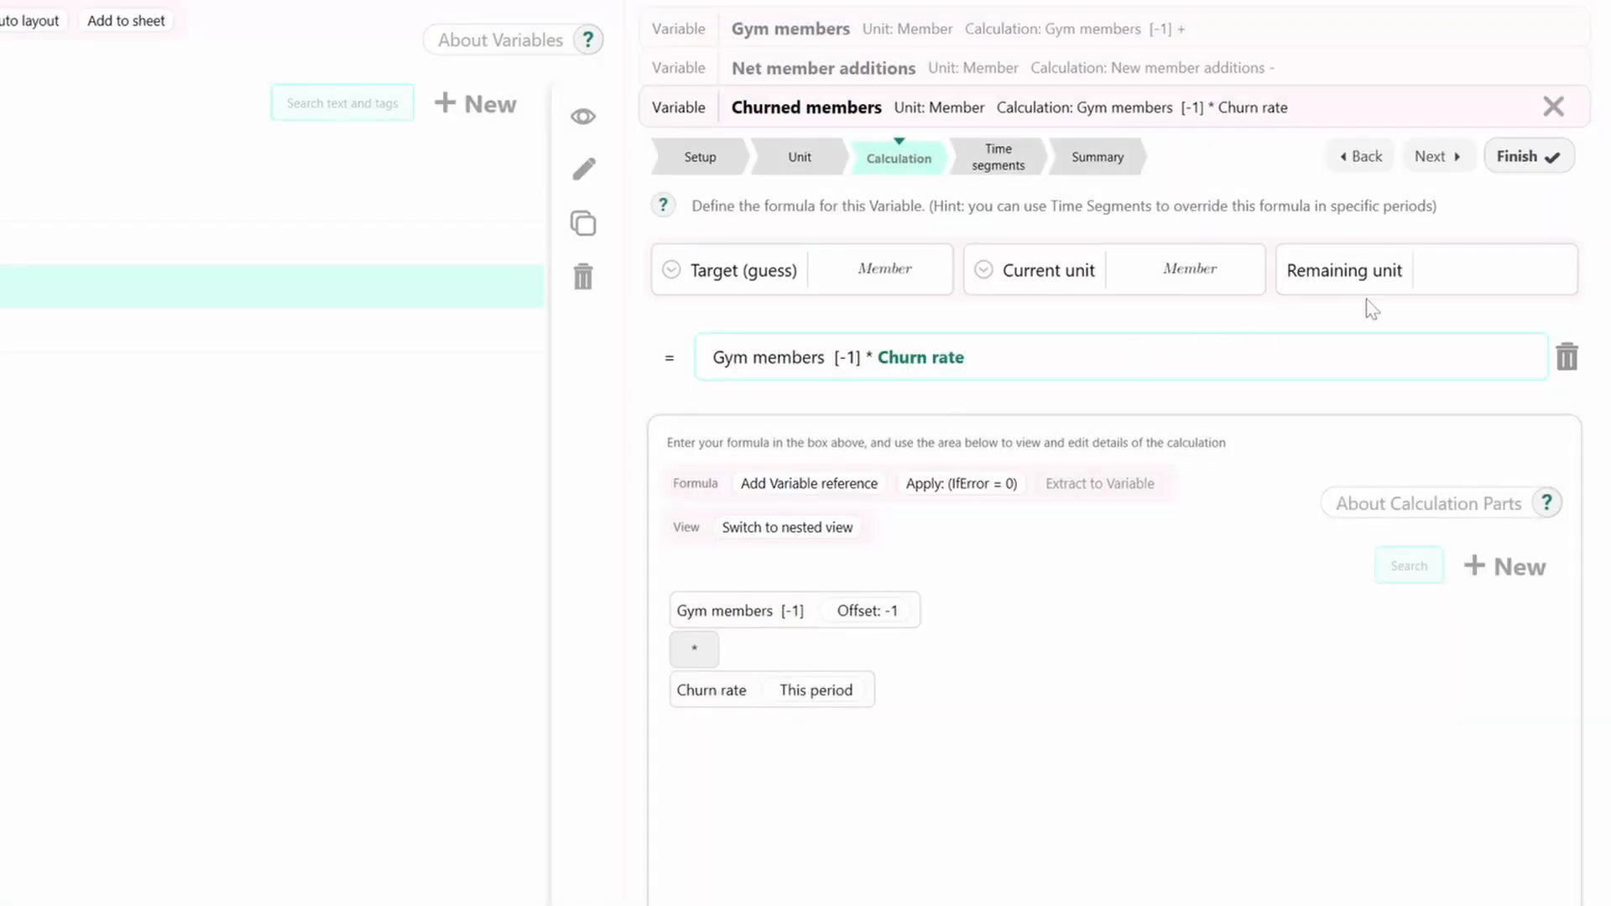
{"action": "left_click", "coordinate": [1541, 161]}
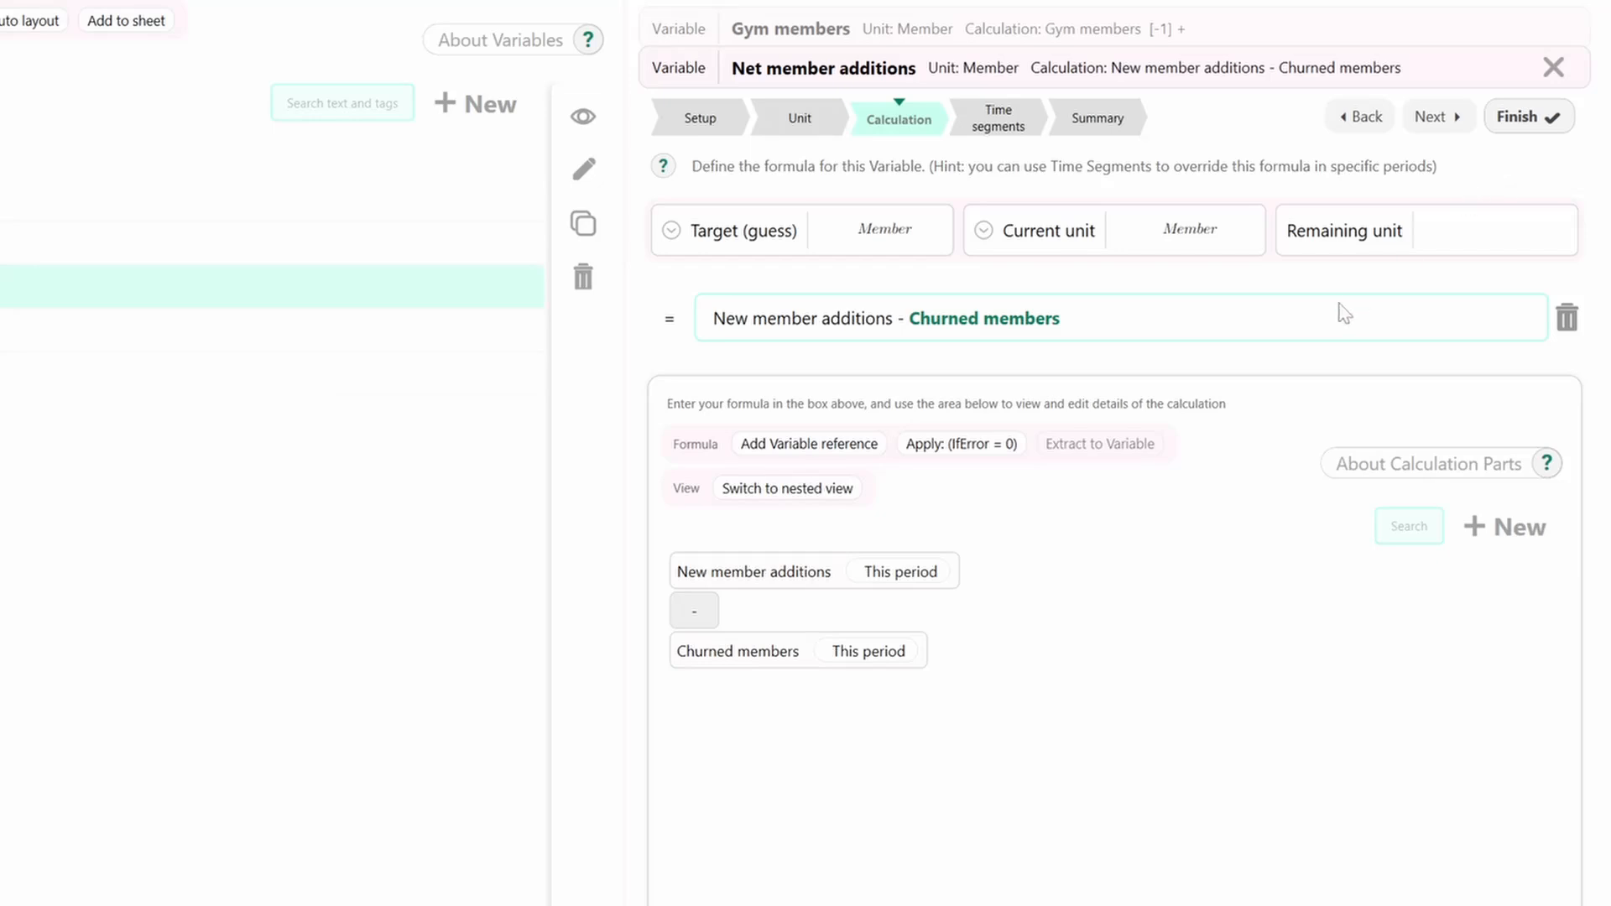
{"action": "left_click", "coordinate": [1533, 122]}
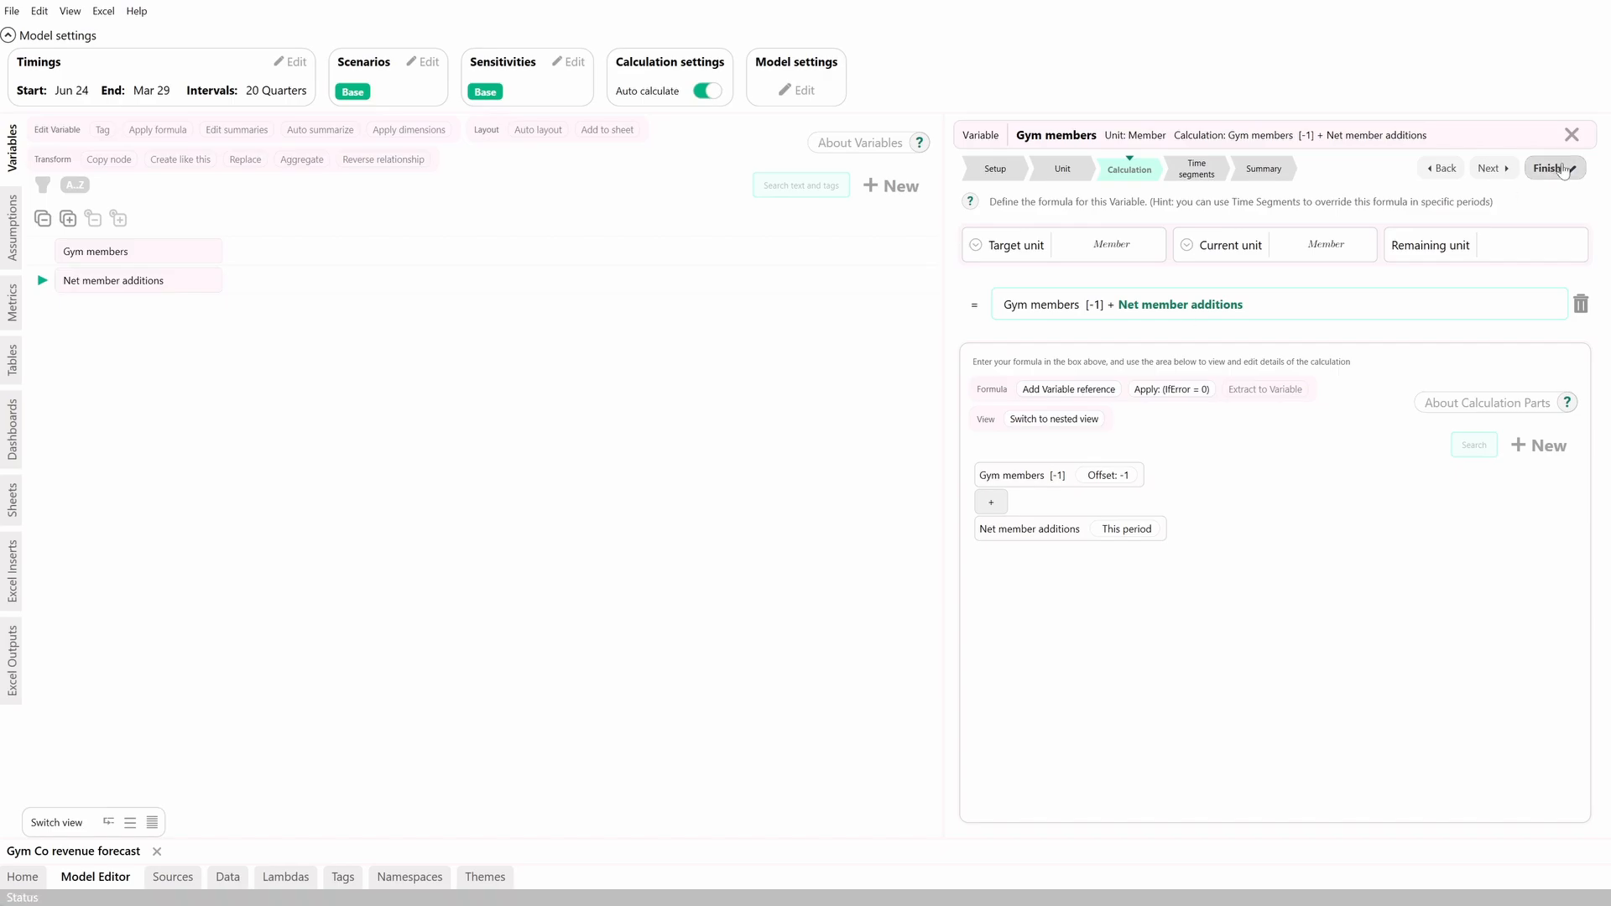
{"action": "left_click", "coordinate": [1552, 168]}
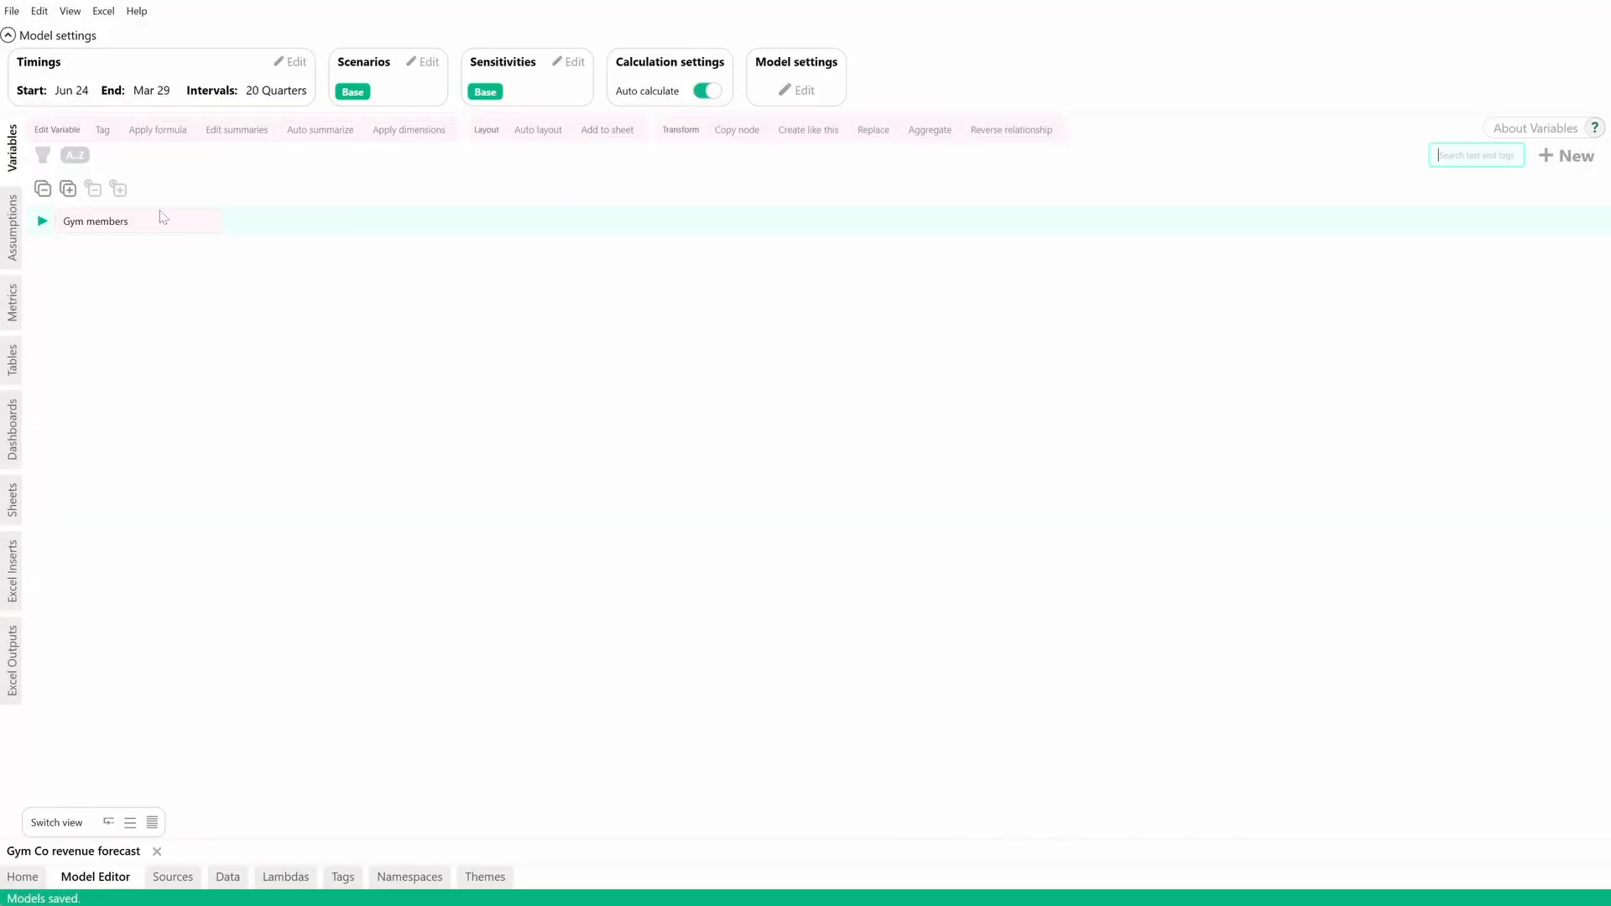
Expand the whole Gym members variable tree and review the details and chart previews of its variables
{"action": "left_click", "coordinate": [260, 226]}
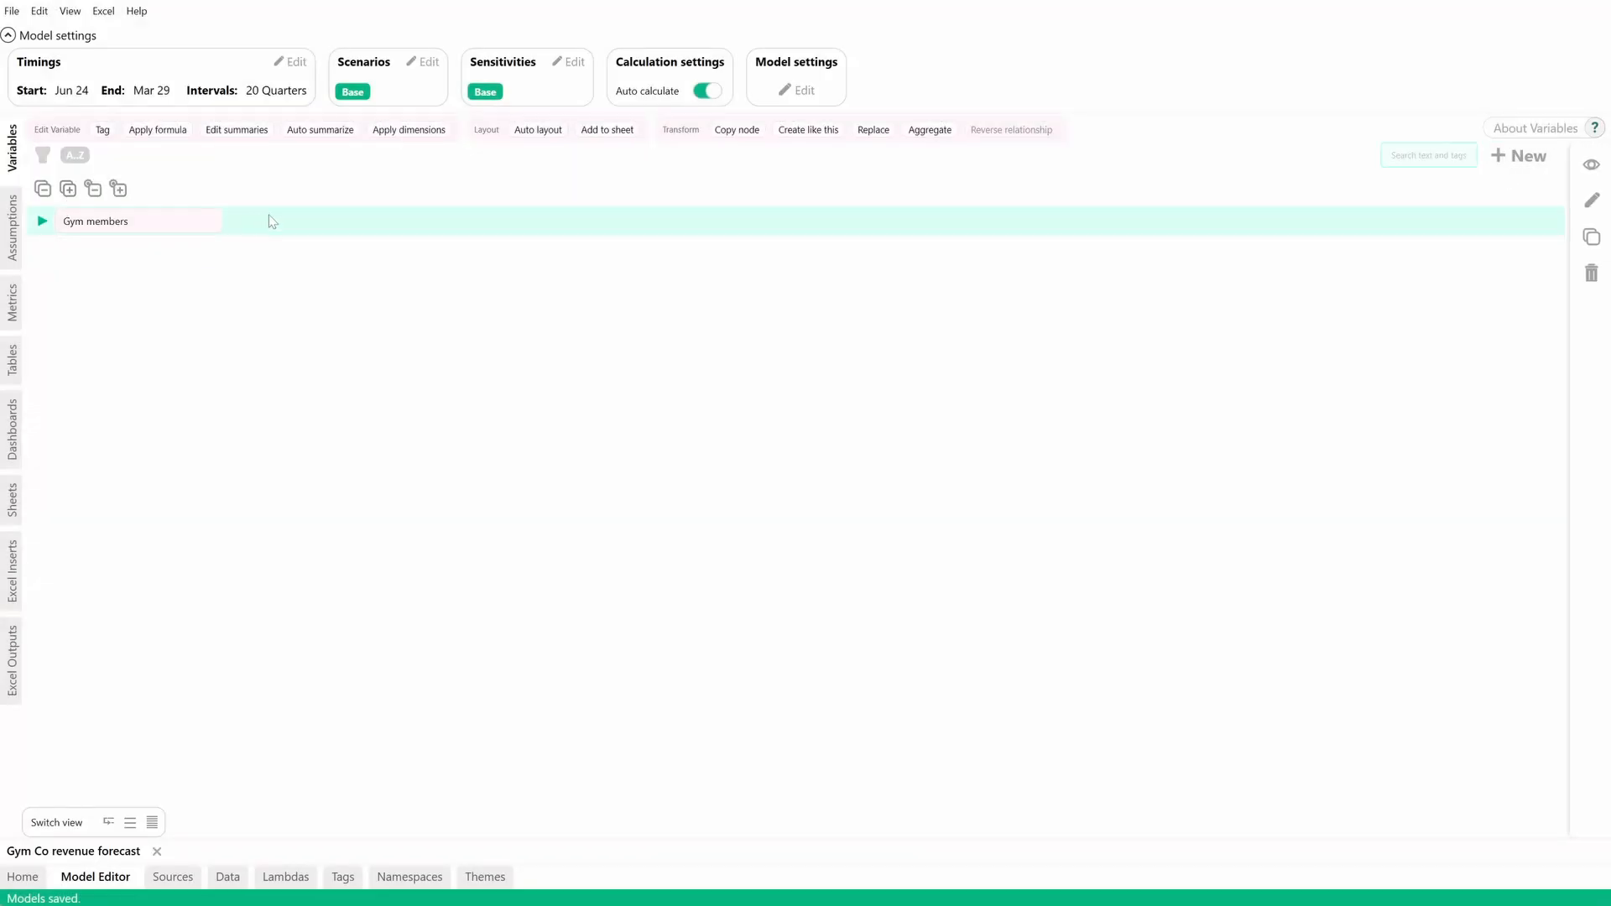
{"action": "left_click", "coordinate": [68, 189]}
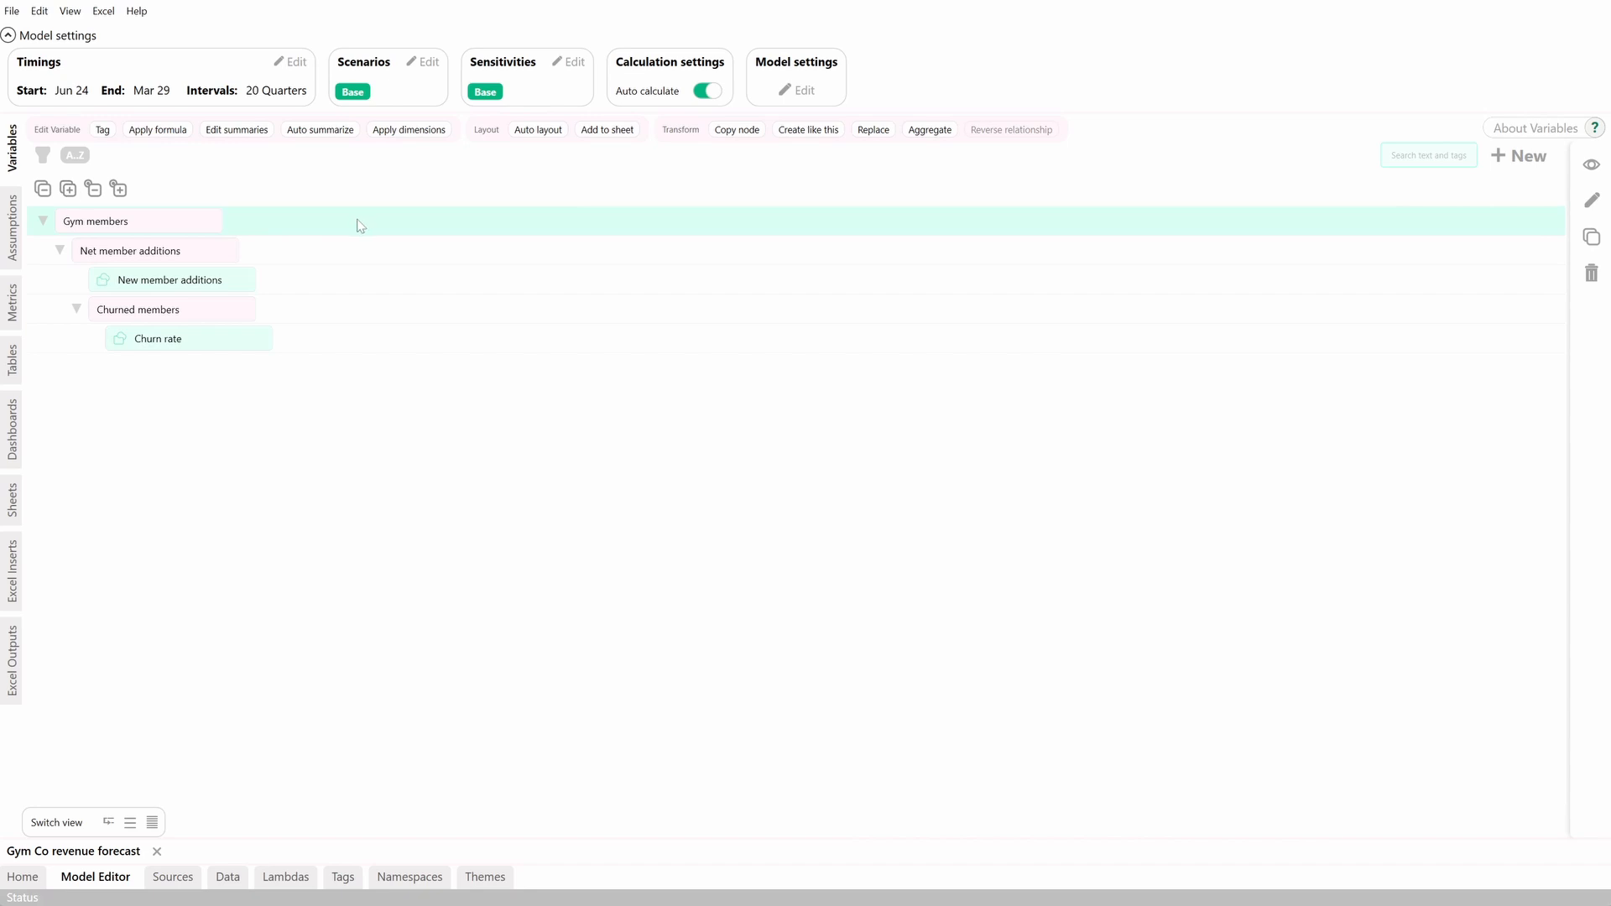
{"action": "left_click", "coordinate": [1592, 166]}
{"action": "left_click", "coordinate": [420, 342]}
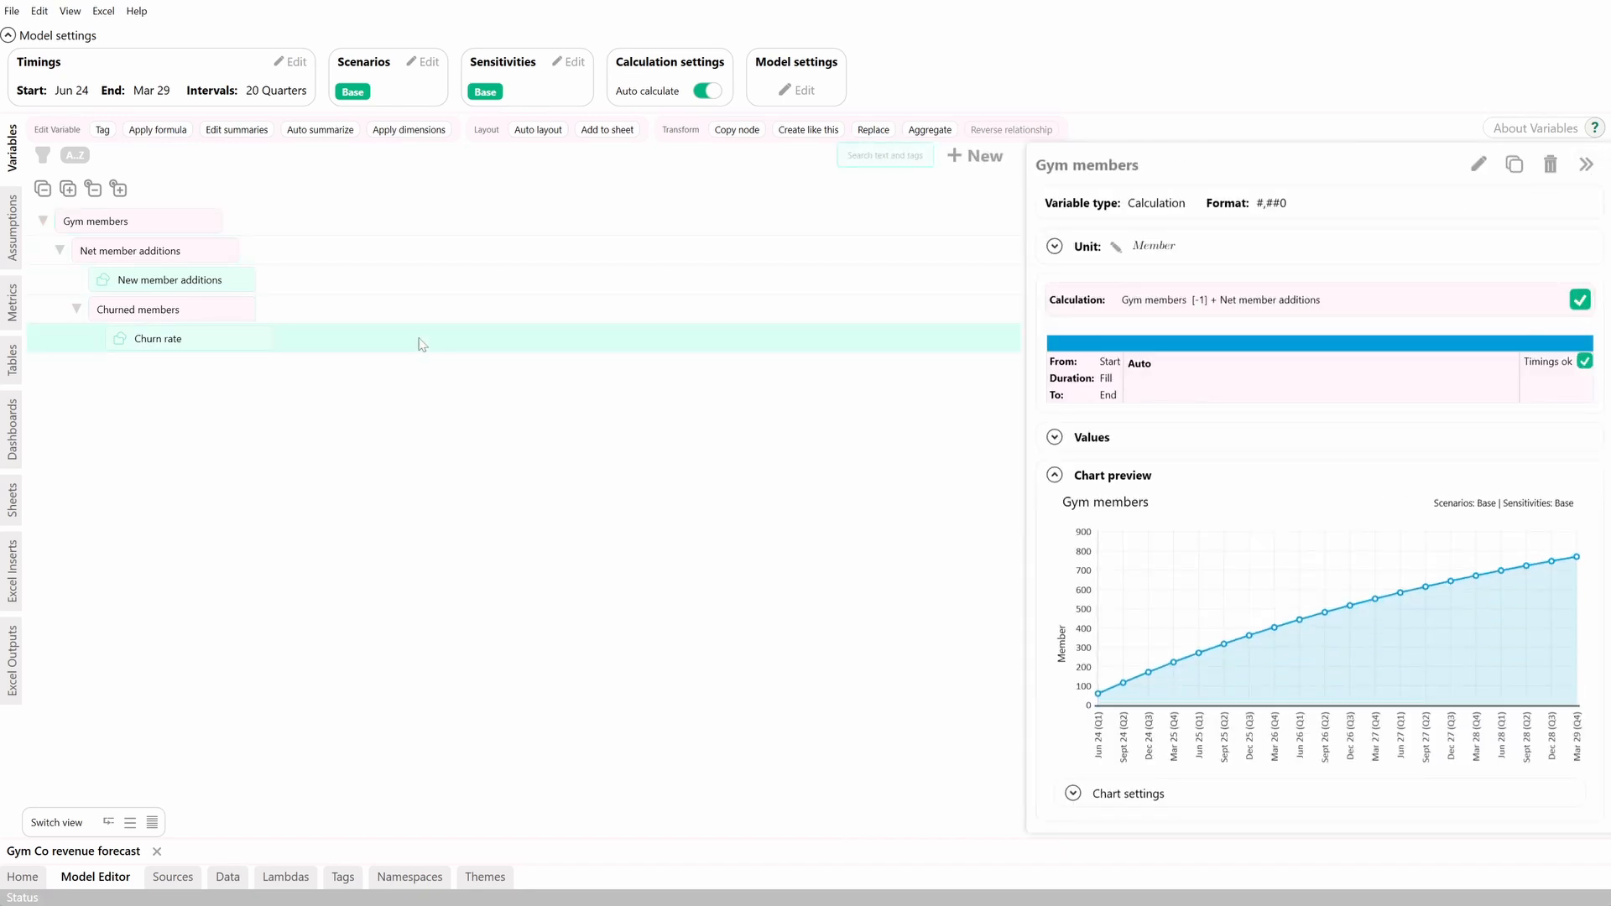
{"action": "left_click", "coordinate": [384, 314]}
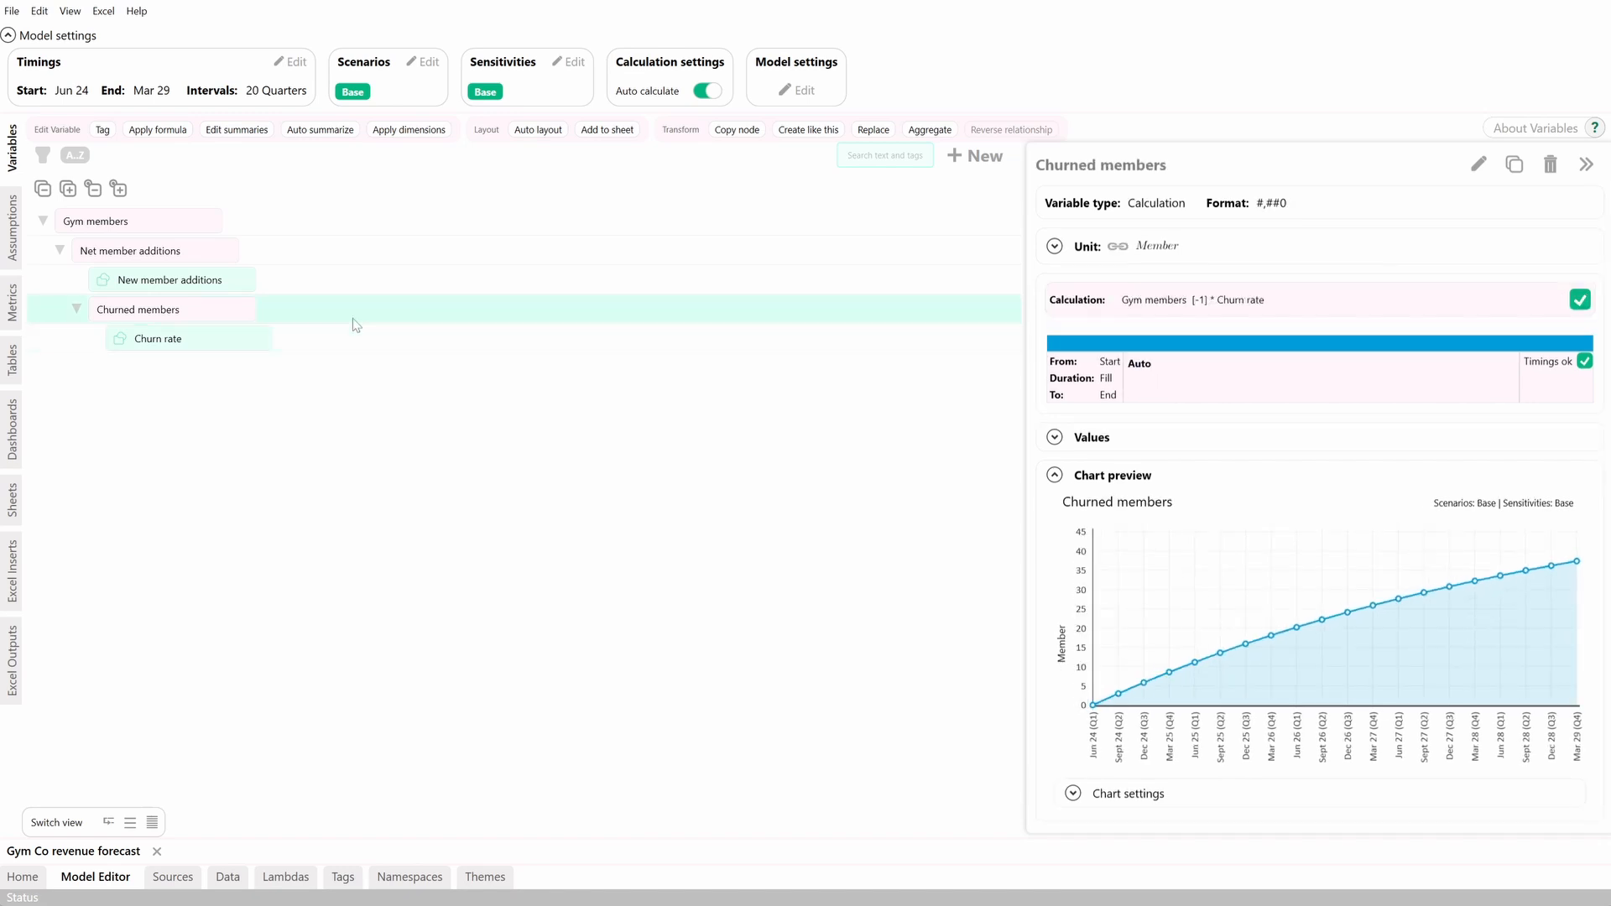
{"action": "left_click", "coordinate": [366, 290]}
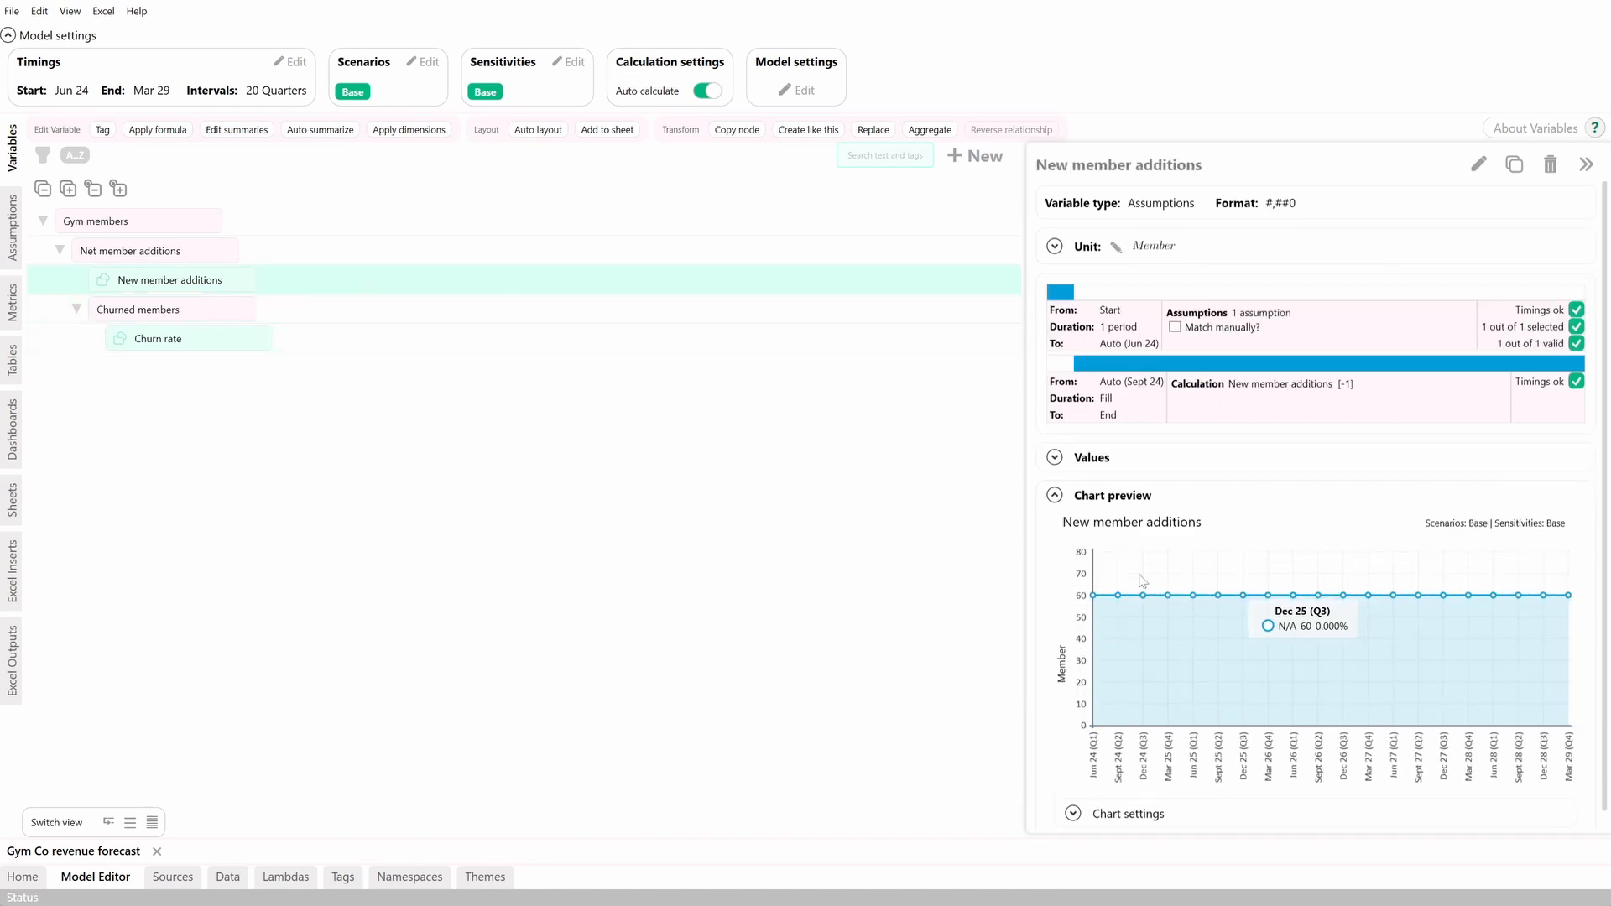
{"action": "left_click", "coordinate": [298, 254]}
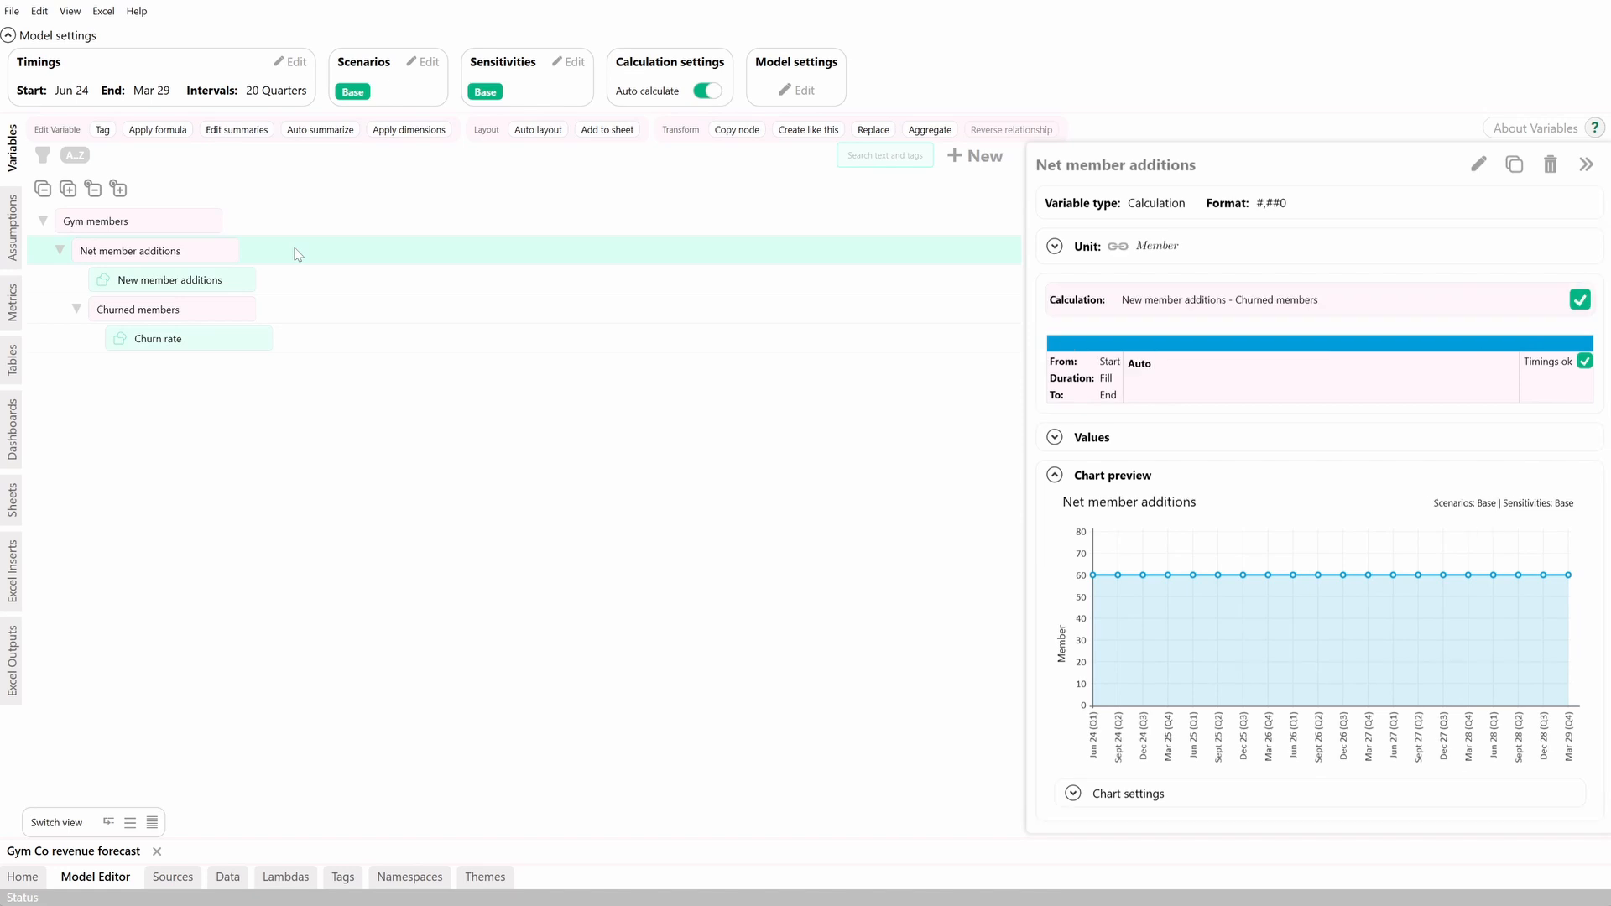
{"action": "left_click", "coordinate": [279, 223]}
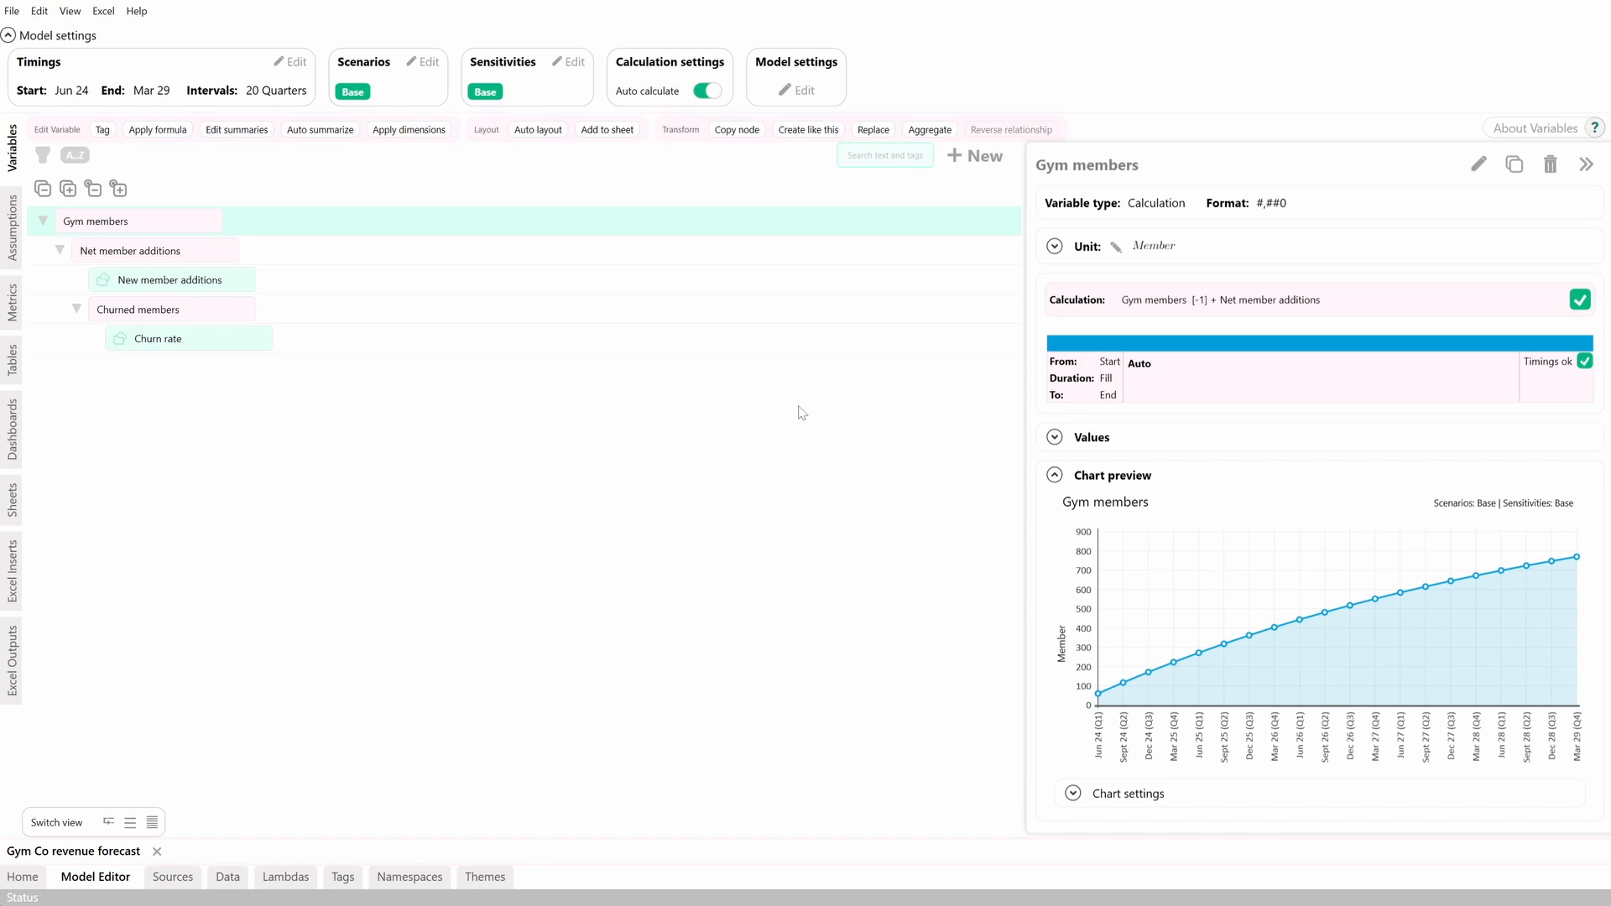
Create a new variable named "Launch date" with type Assumptions and data type Date
{"action": "left_click", "coordinate": [989, 159]}
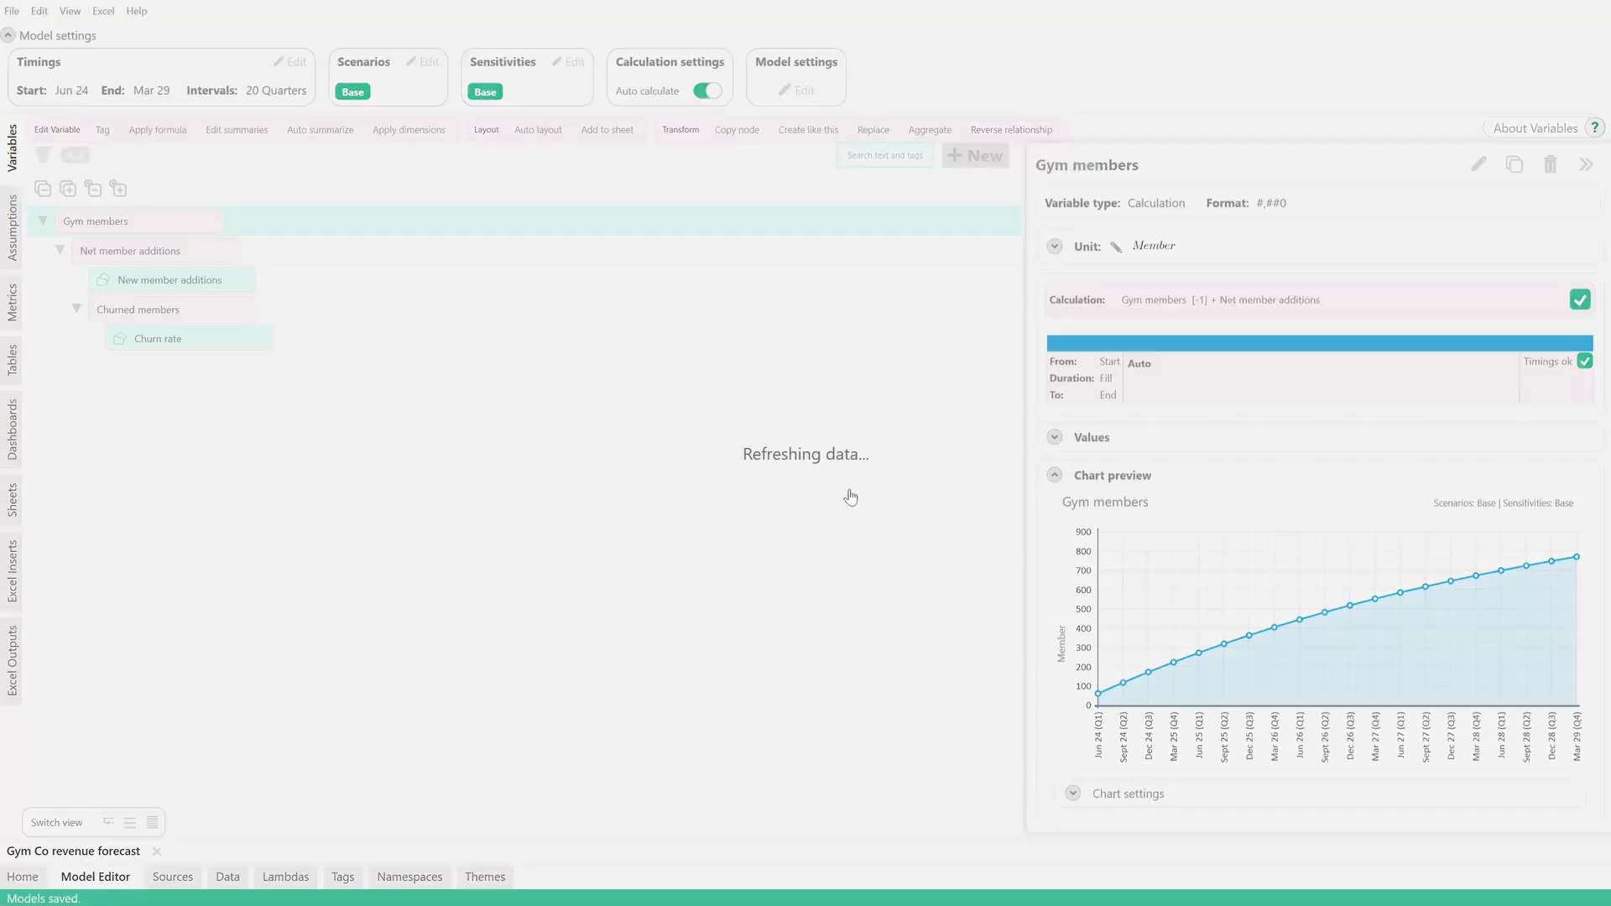
{"action": "type", "text": "Launch date"}
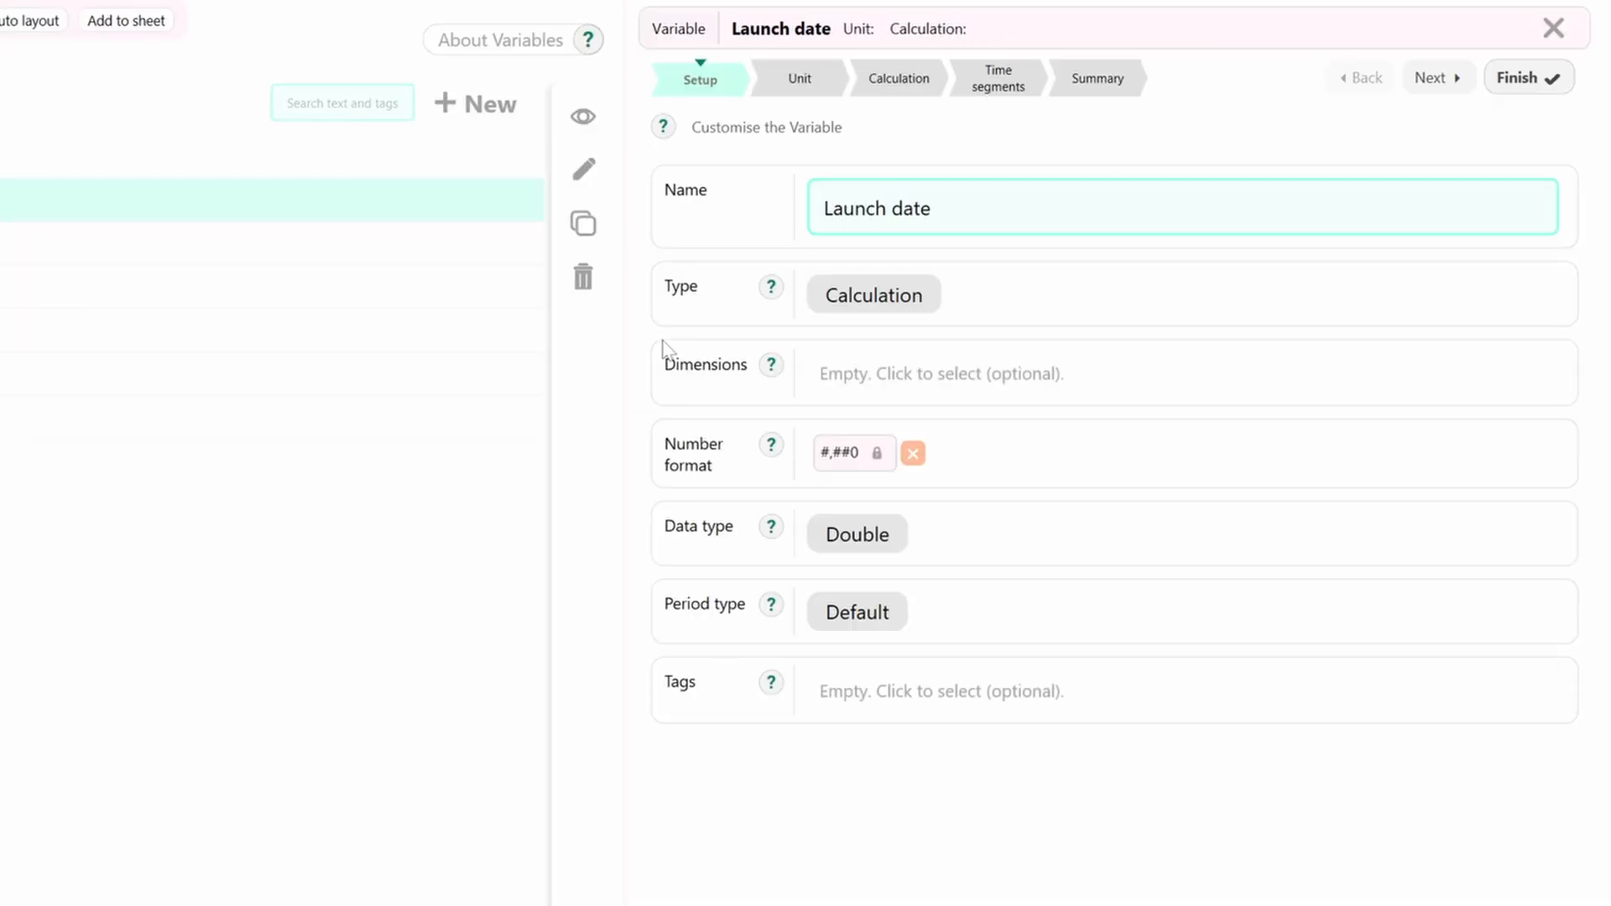
{"action": "left_click", "coordinate": [909, 304]}
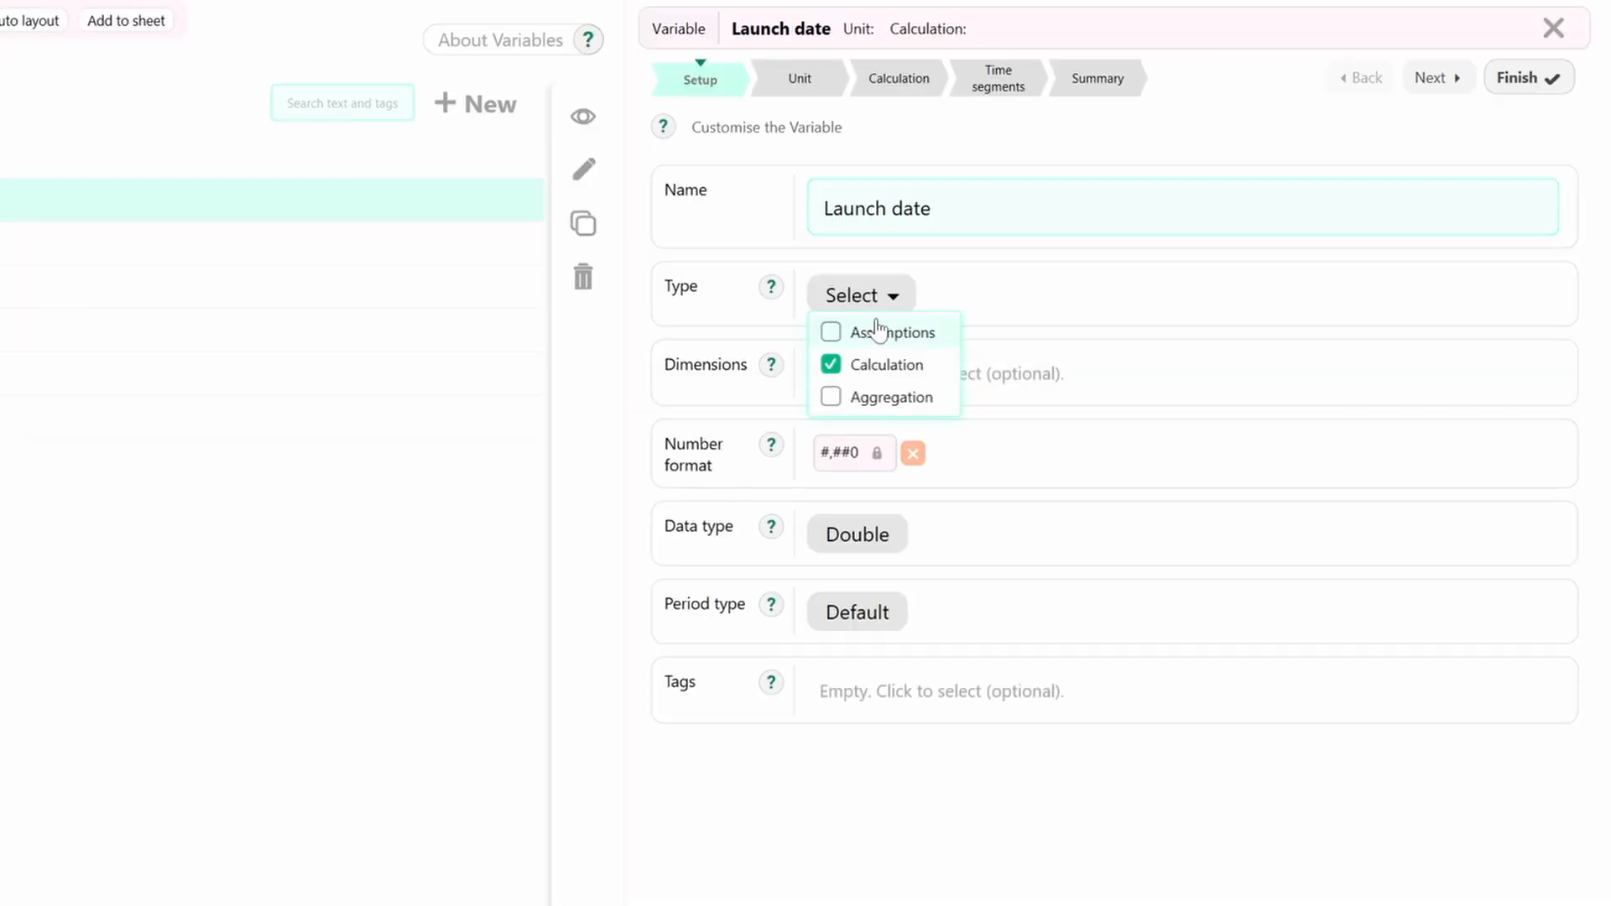
{"action": "left_click", "coordinate": [875, 331]}
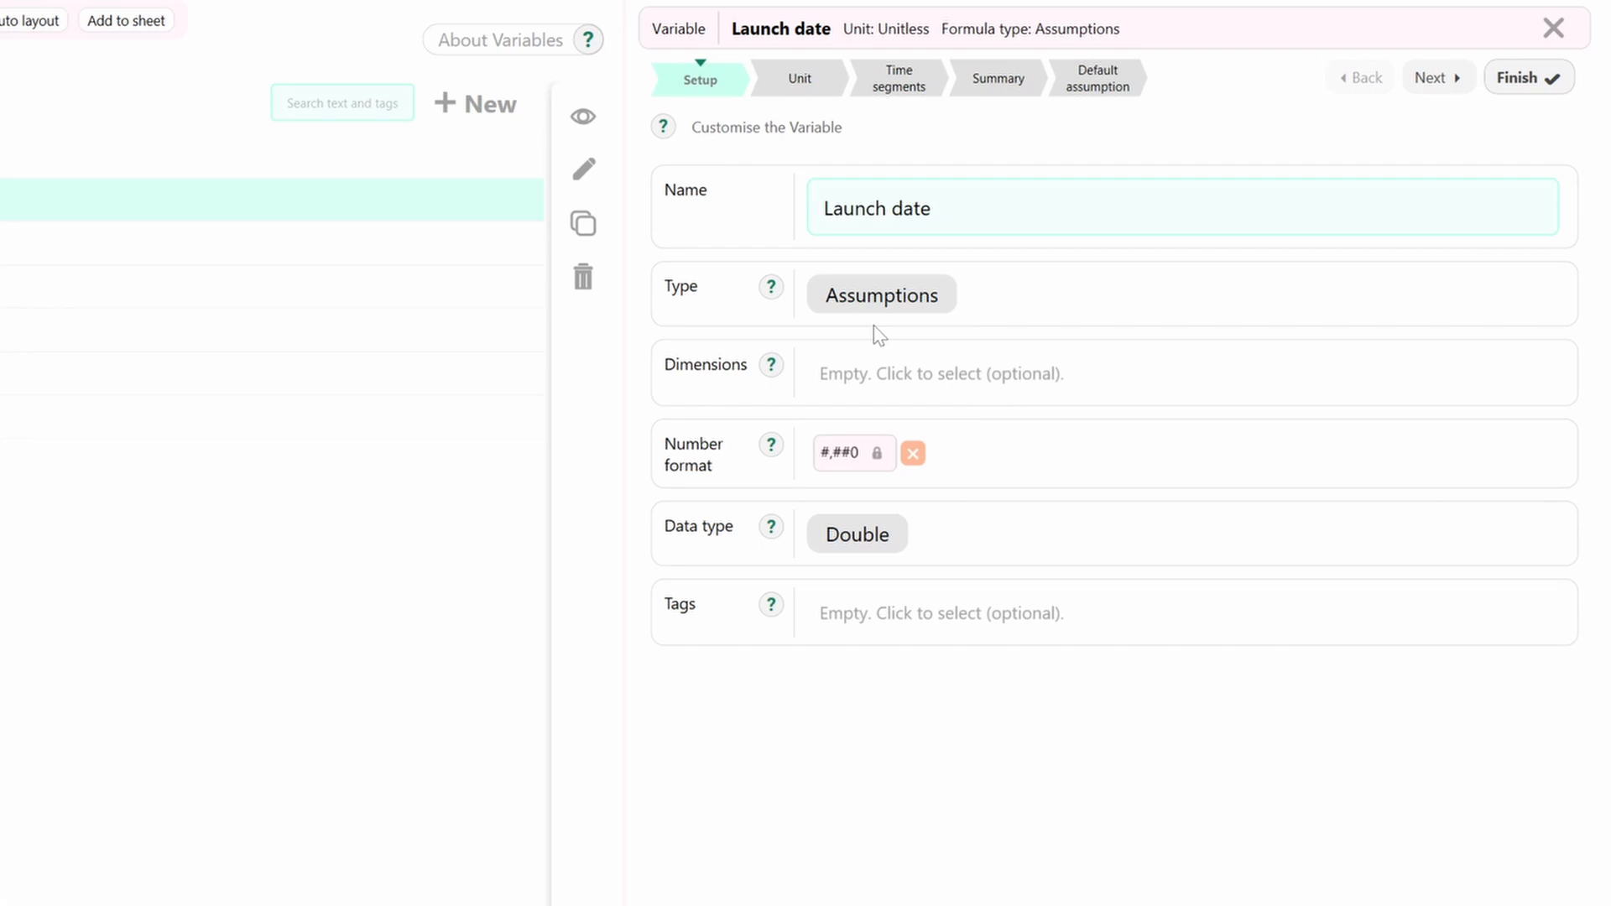
{"action": "left_click", "coordinate": [862, 541]}
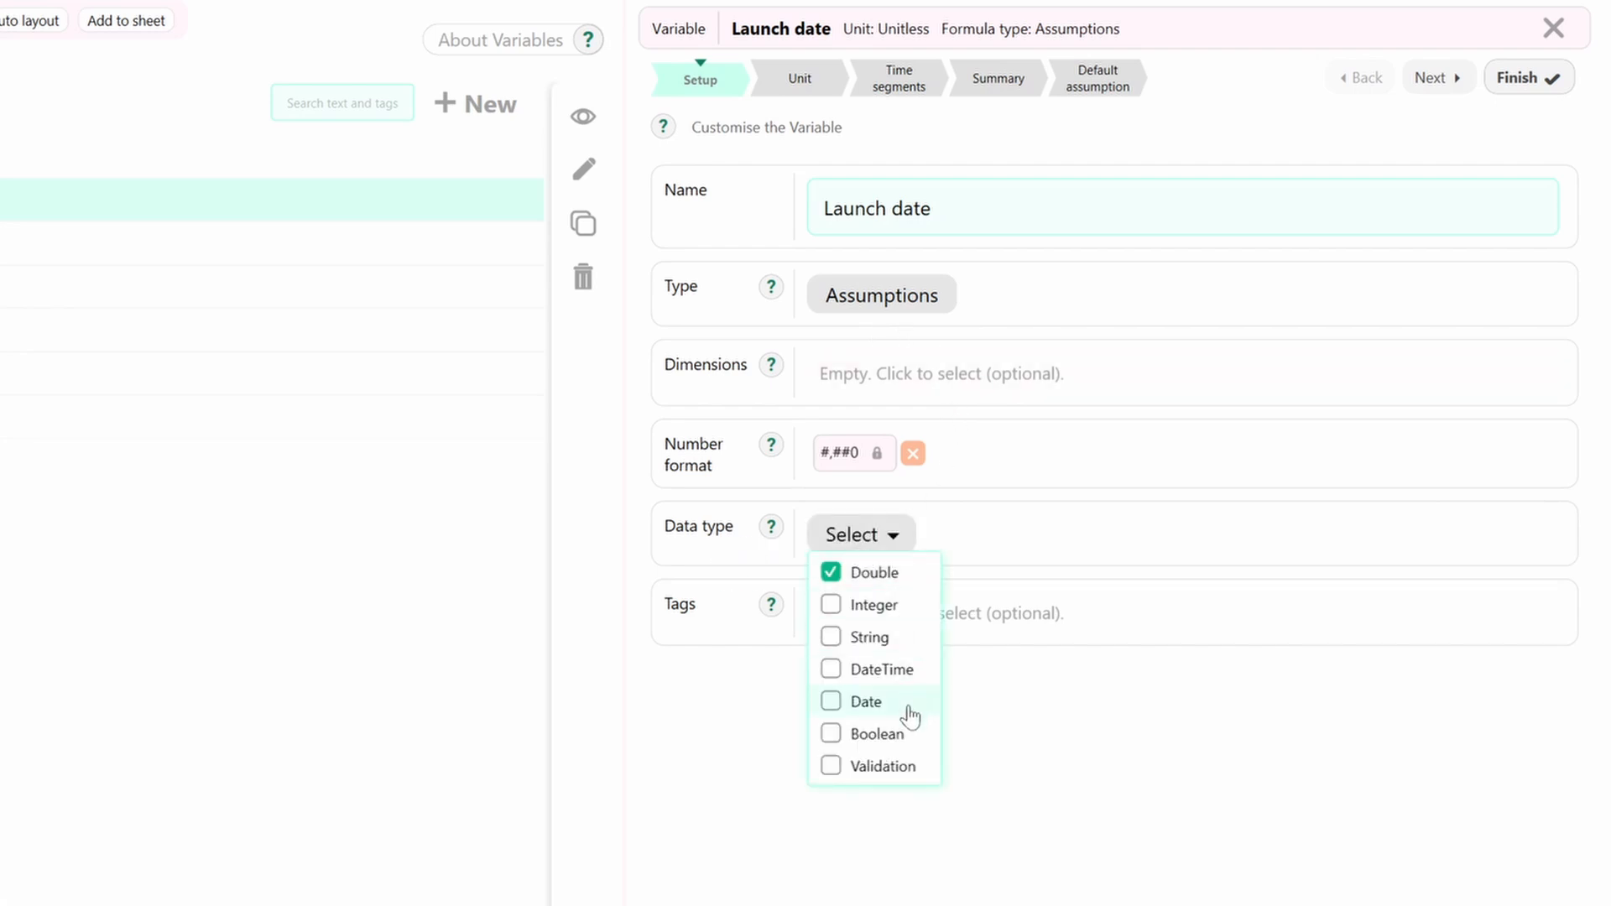
{"action": "left_click", "coordinate": [866, 702]}
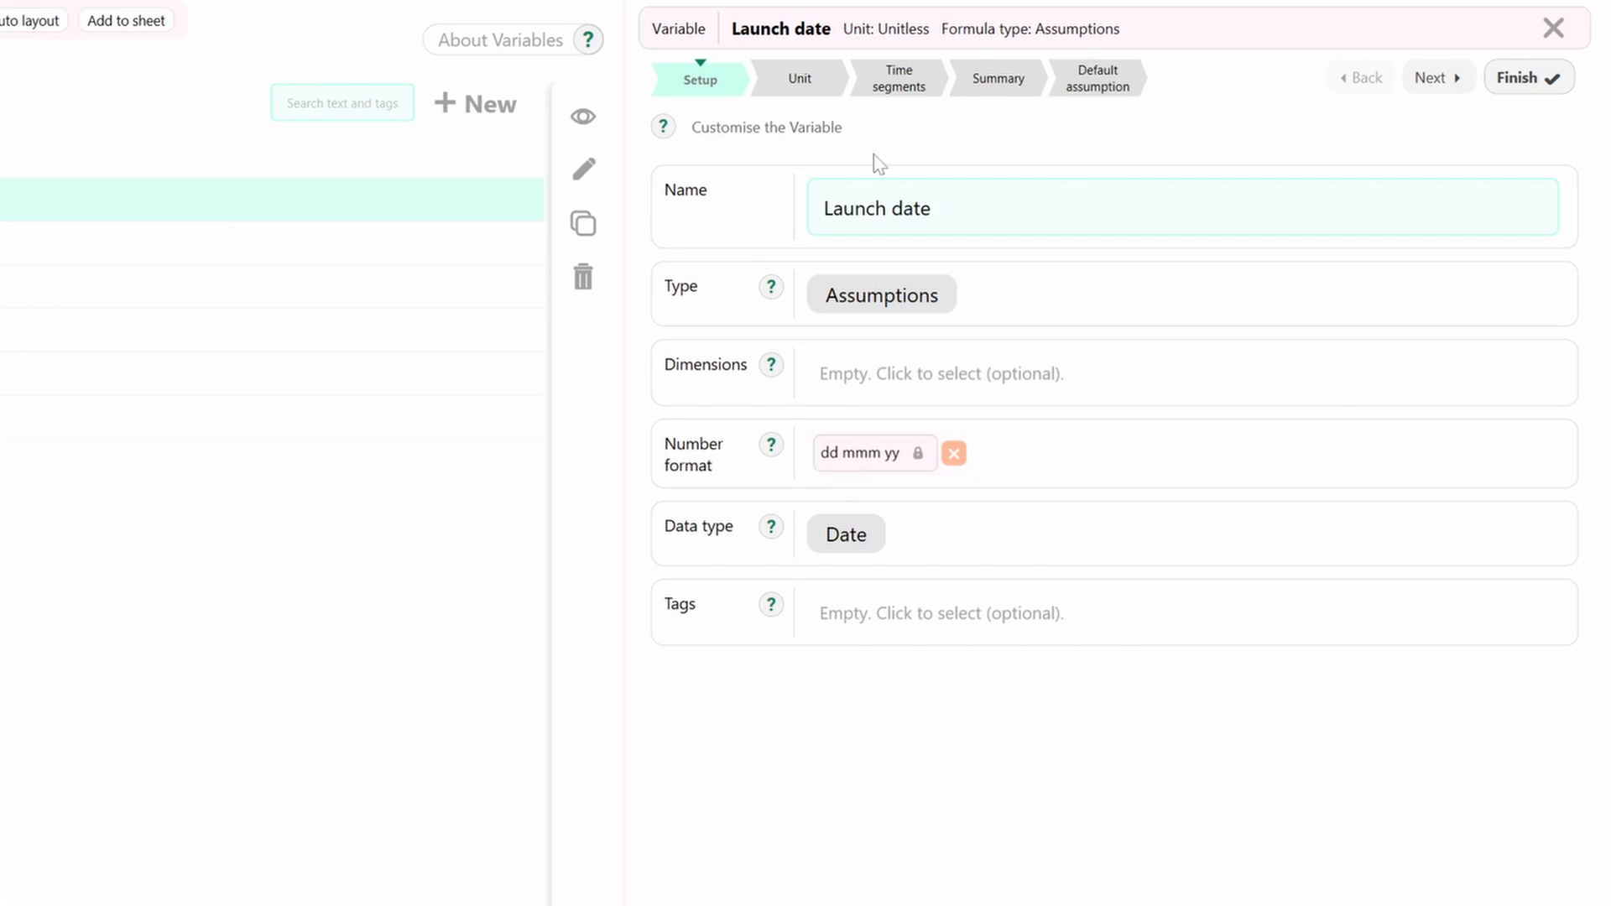
Make the Launch date variable's unit constant, enter 1 Jan 2025 as its missing assumption, and finish the variable
{"action": "left_click", "coordinate": [802, 81]}
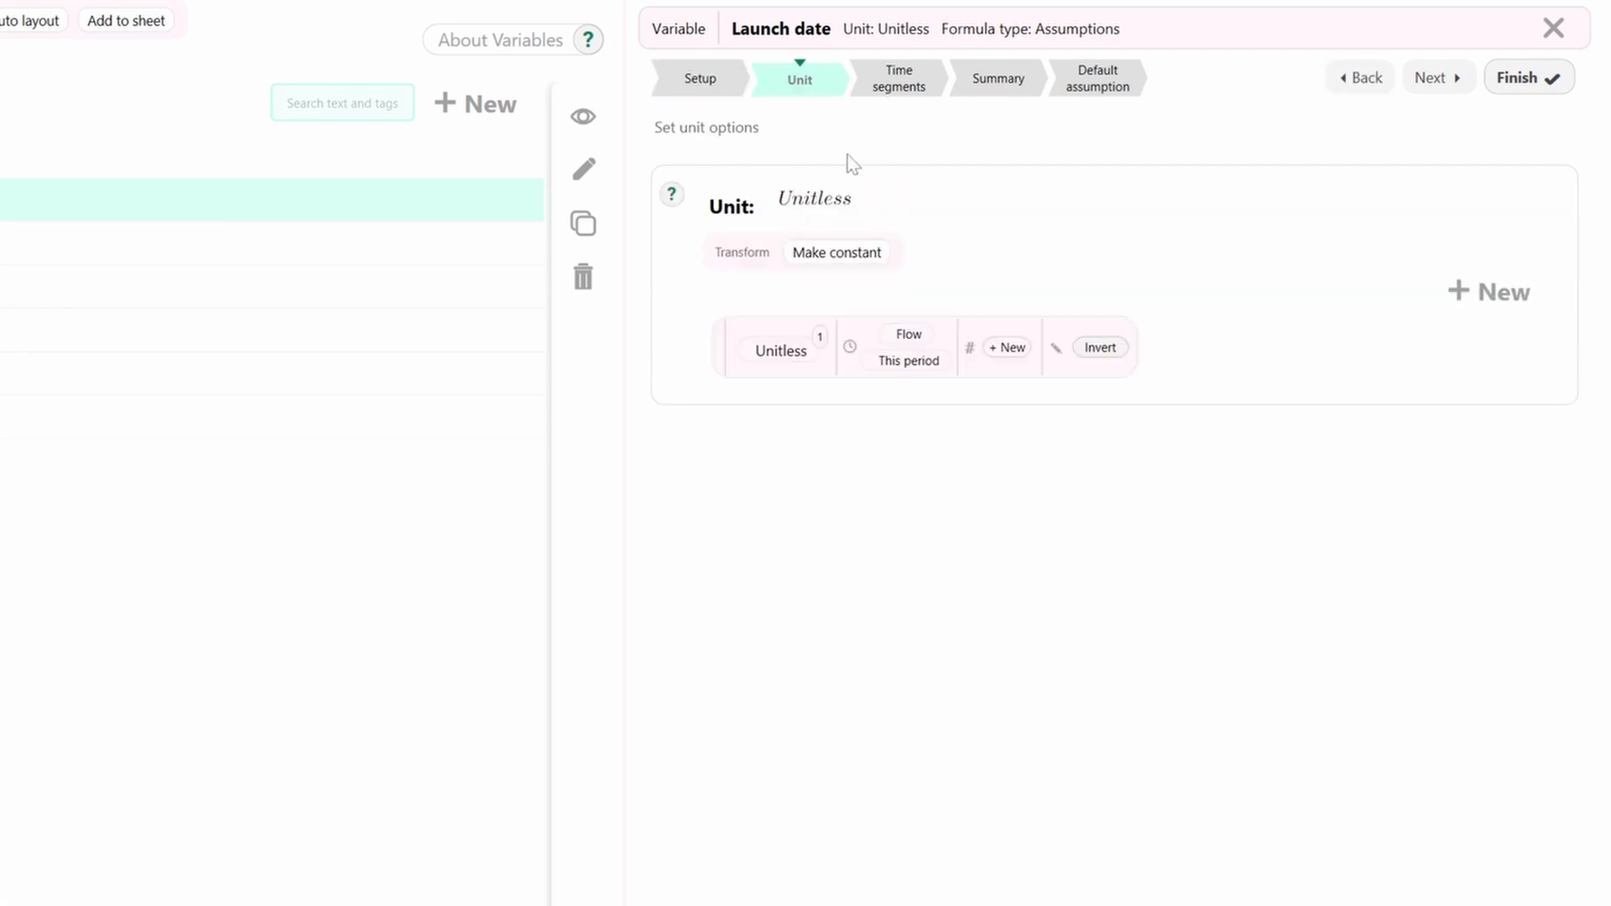
{"action": "left_click", "coordinate": [839, 262]}
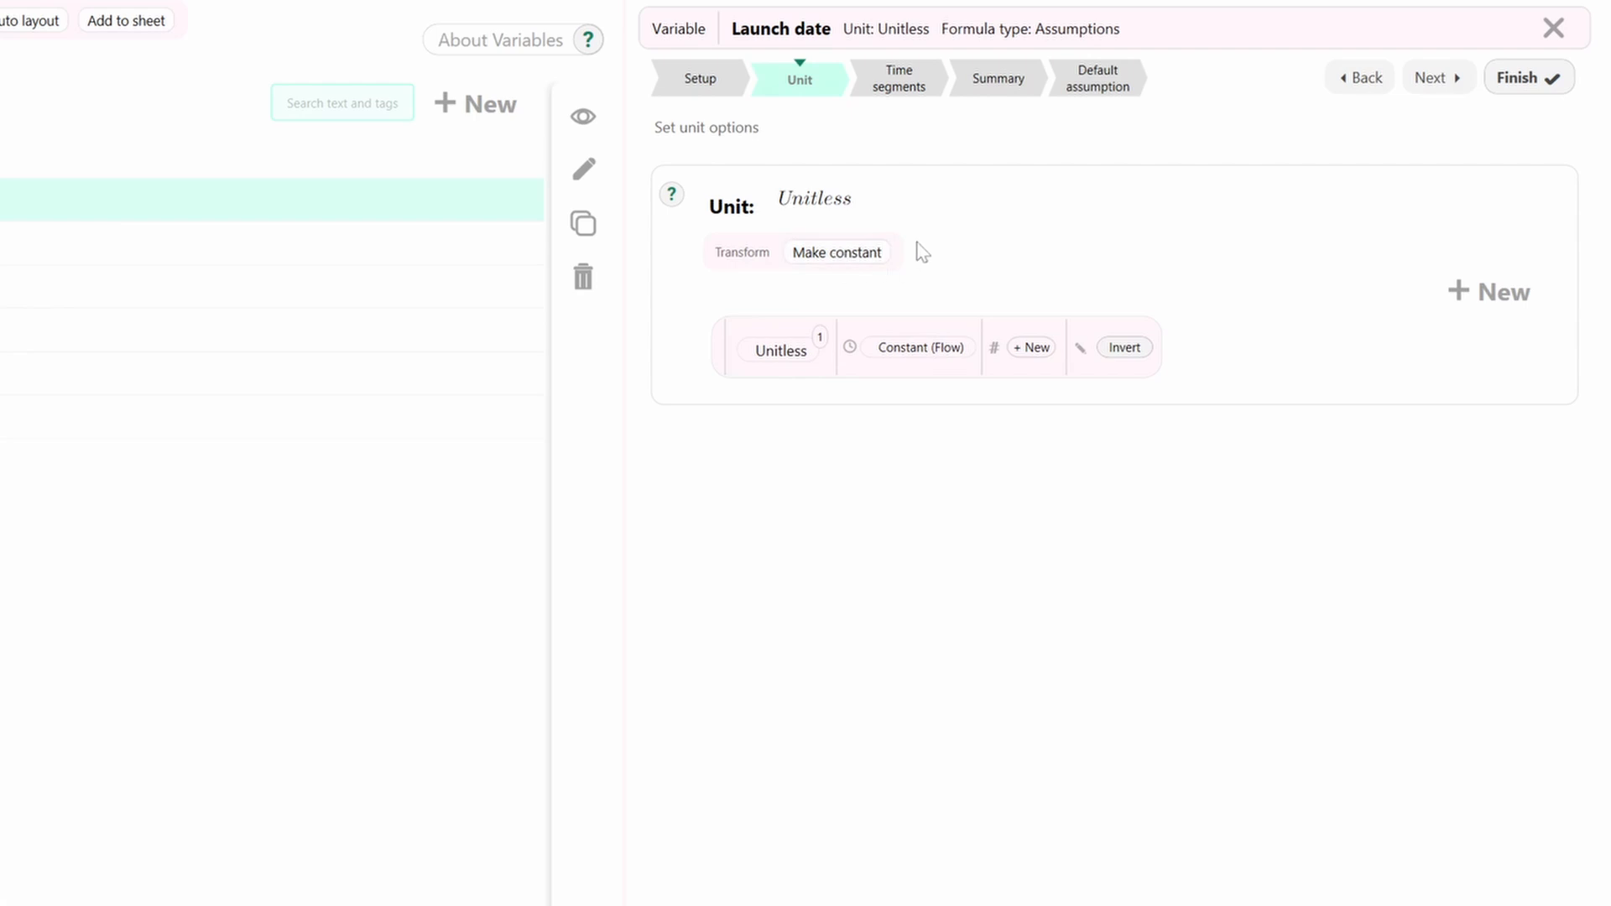
{"action": "left_click", "coordinate": [912, 88]}
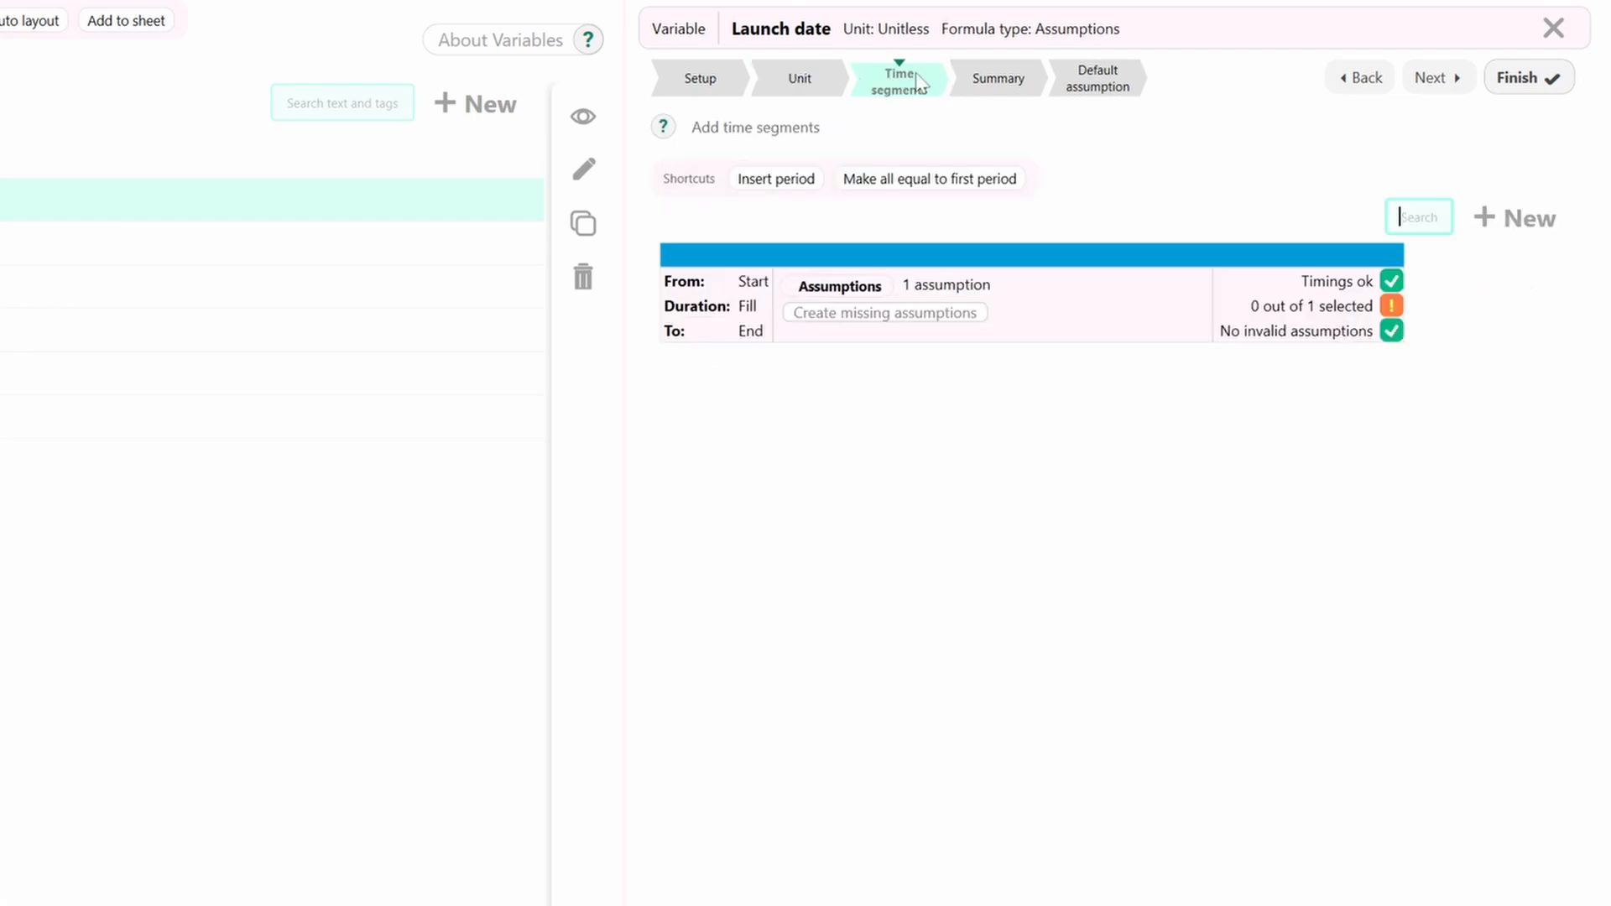
{"action": "left_click", "coordinate": [887, 319]}
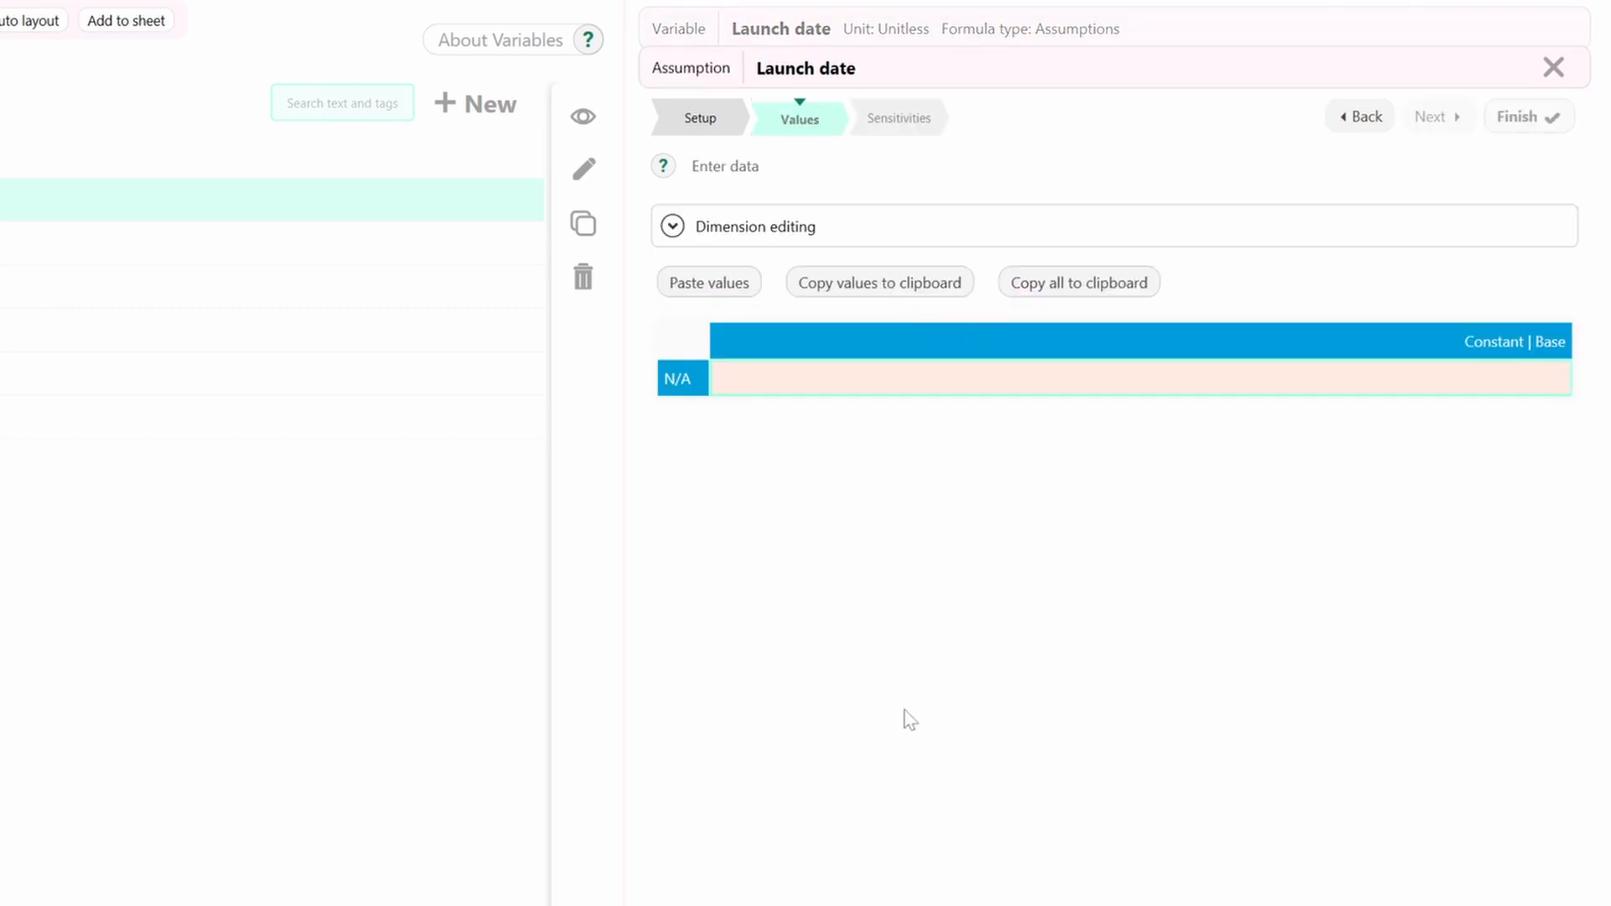
{"action": "type", "text": "1"}
{"action": "key", "text": "Return"}
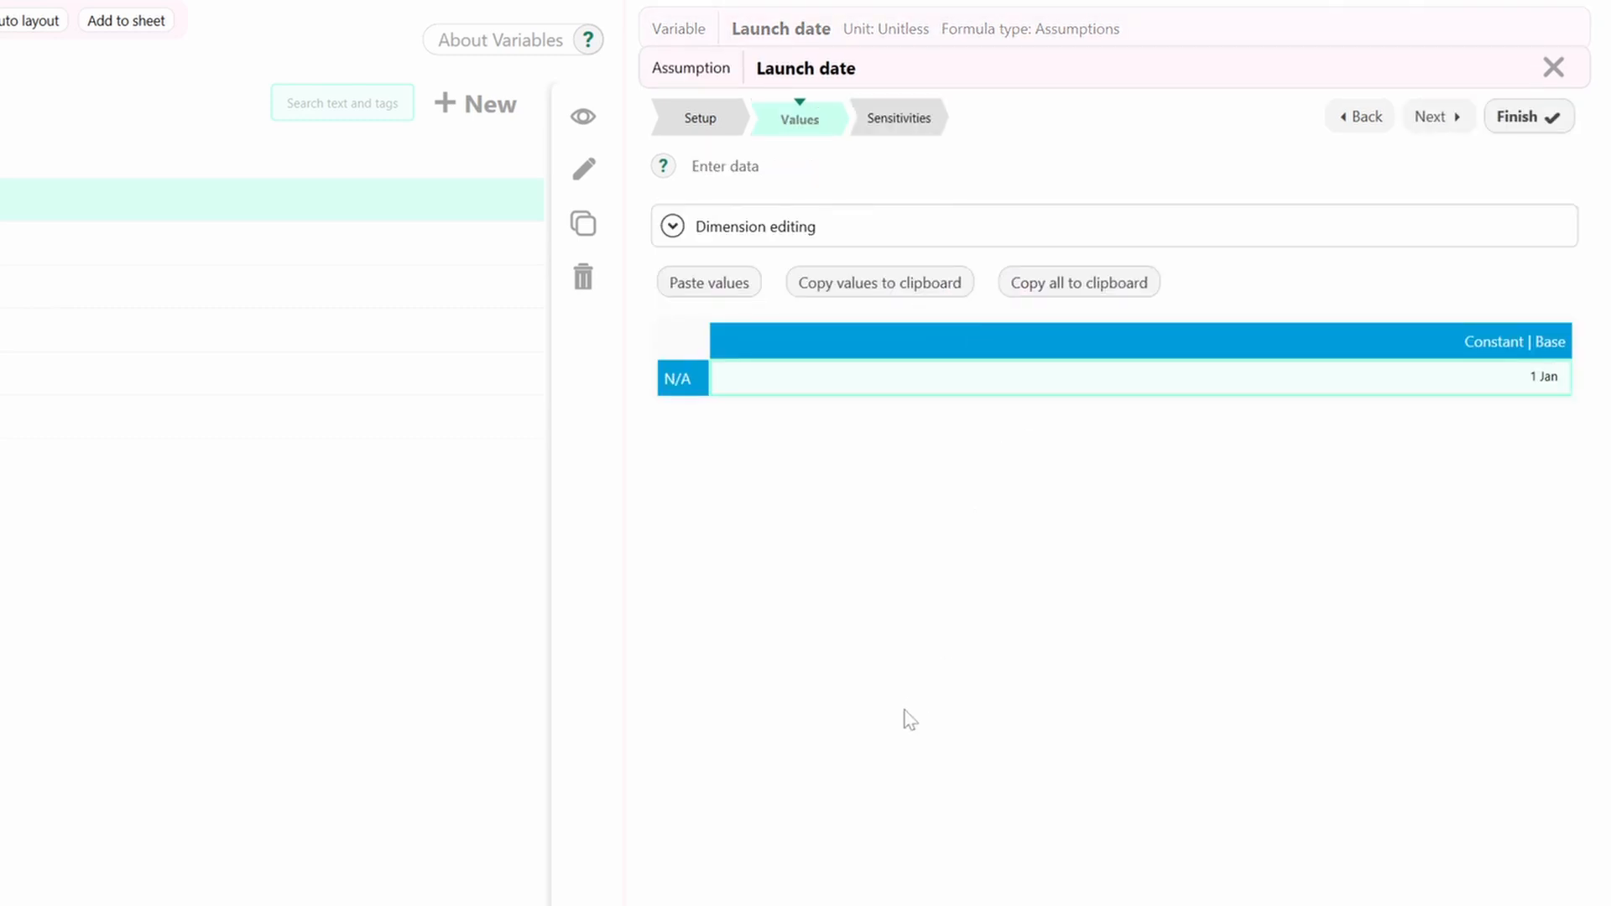
{"action": "type", "text": "2025"}
{"action": "left_click", "coordinate": [1532, 120]}
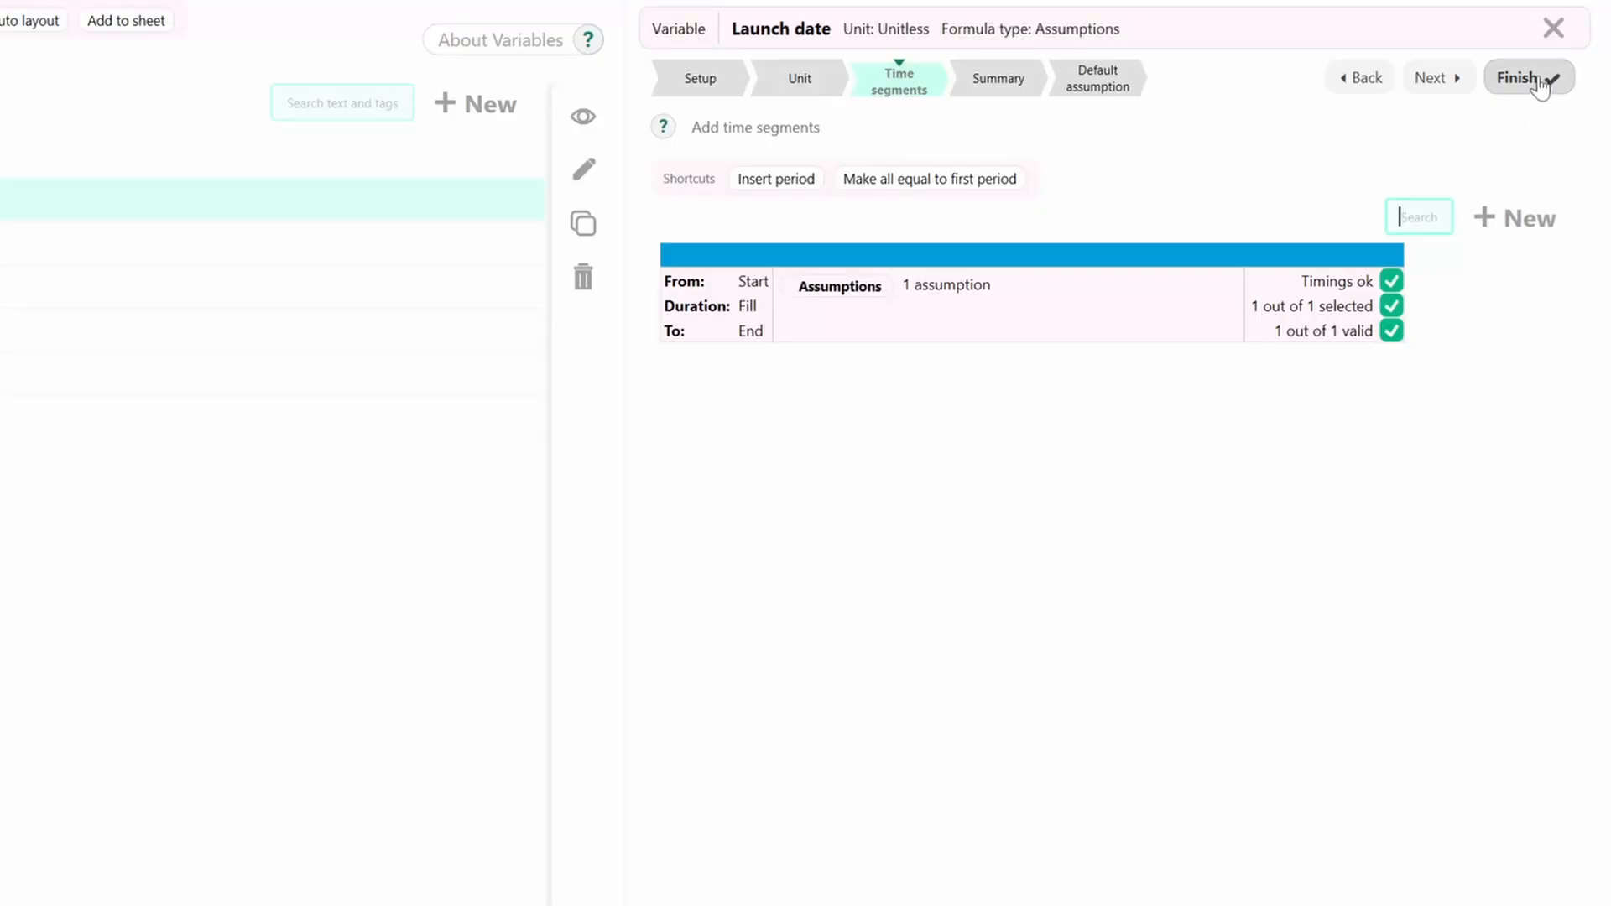
{"action": "left_click", "coordinate": [1538, 81]}
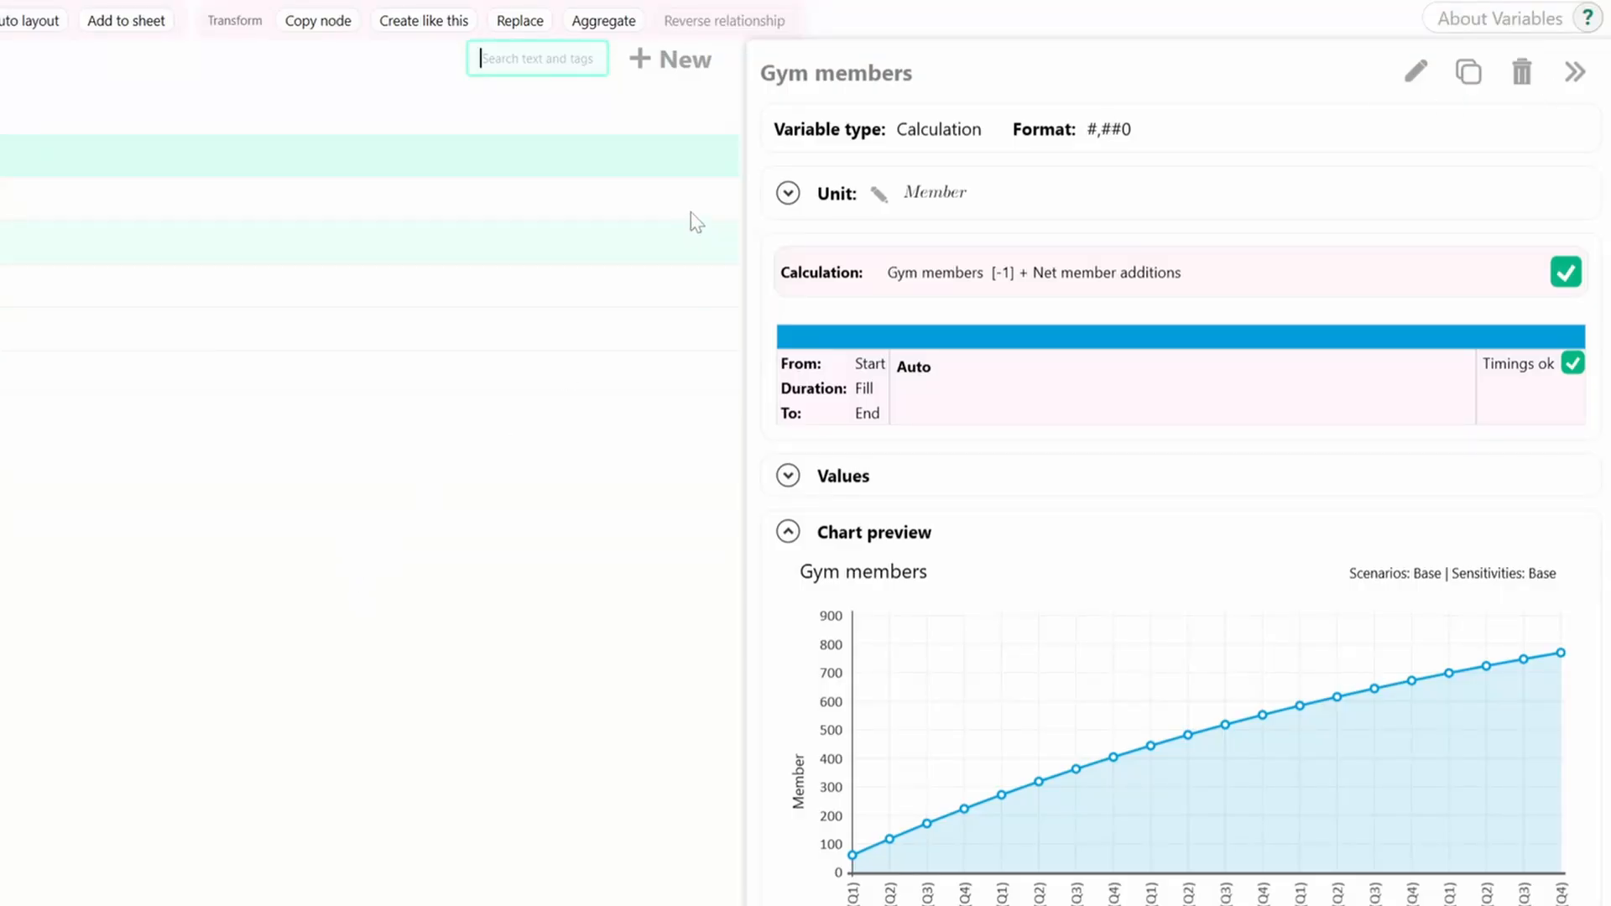
Create a new calculation variable named "Gym has launched" with data type Boolean and open its formula definition
{"action": "left_click", "coordinate": [680, 58]}
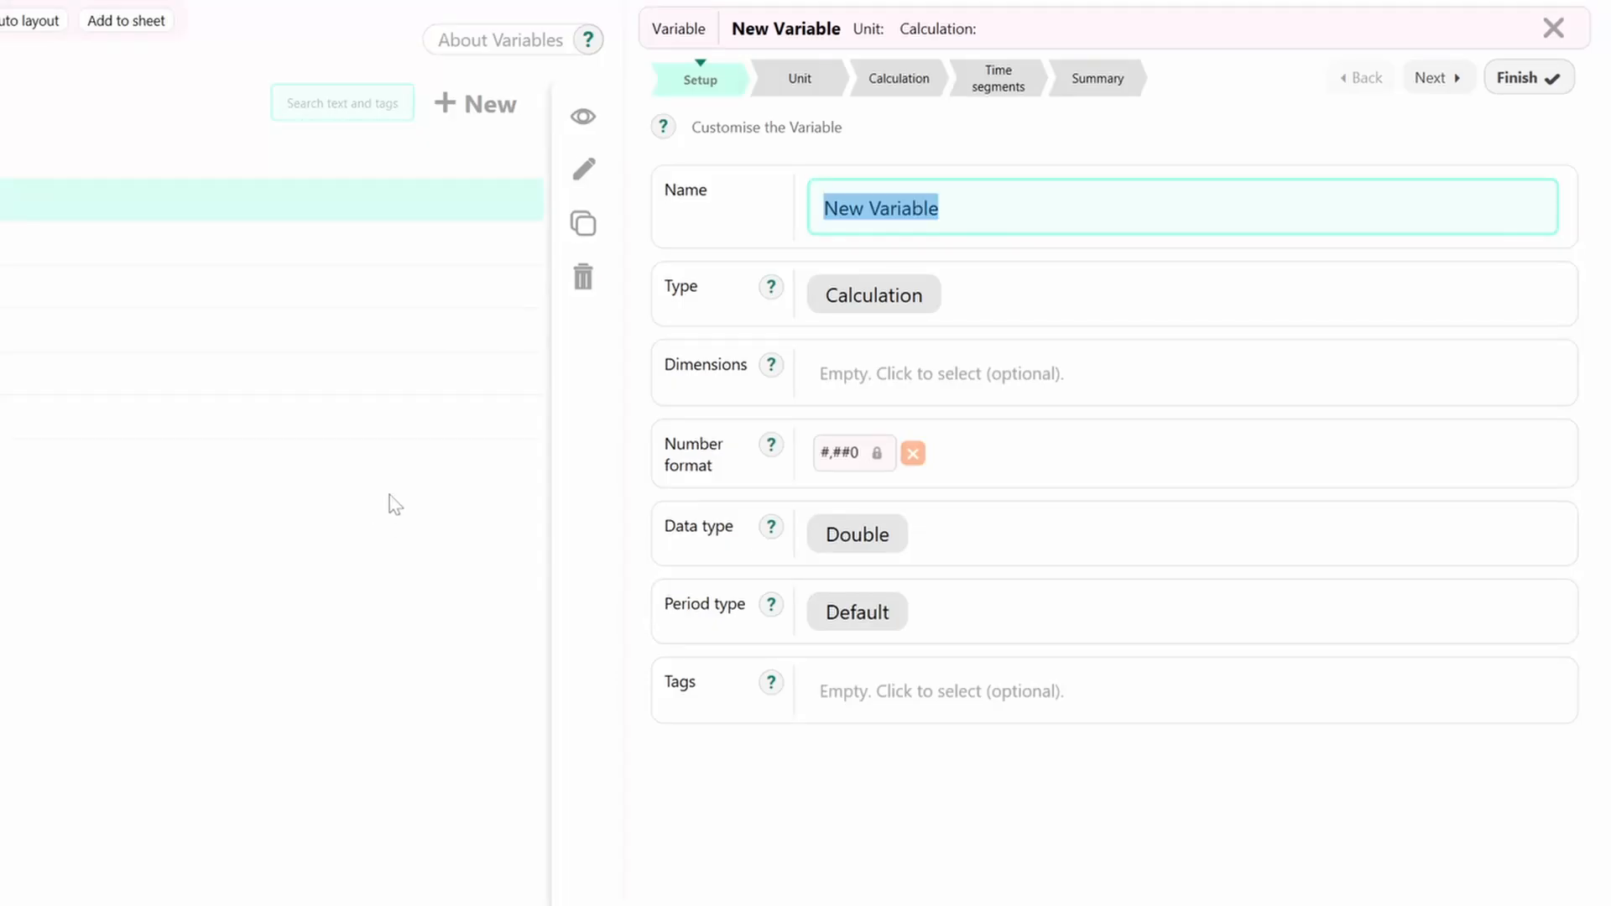
{"action": "type", "text": "Gym "}
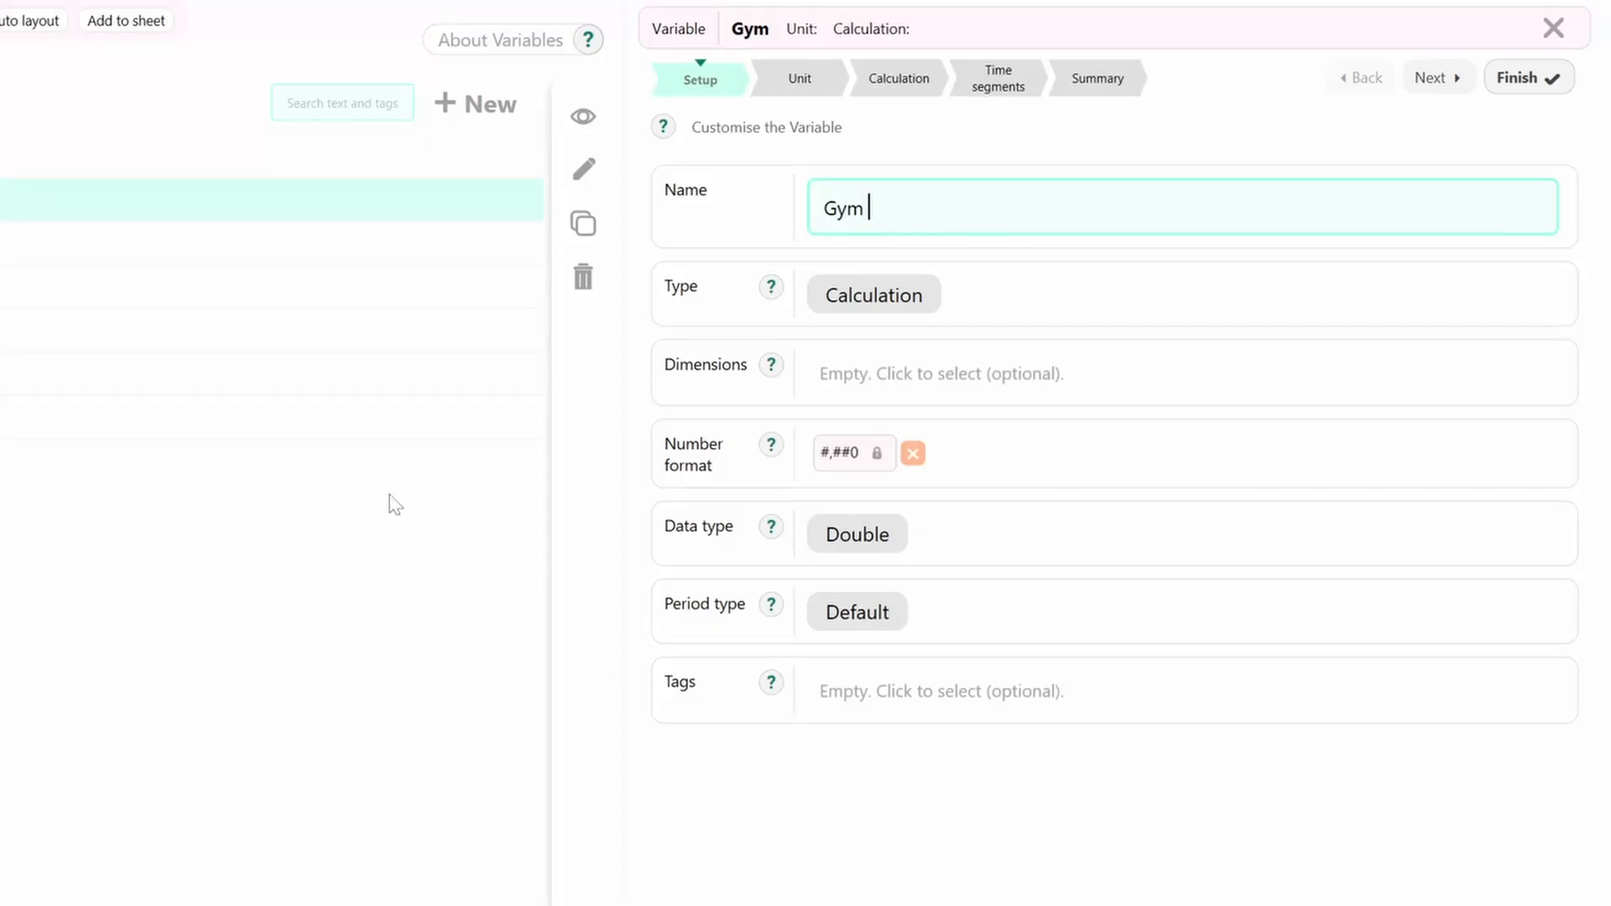
{"action": "type", "text": "has launched"}
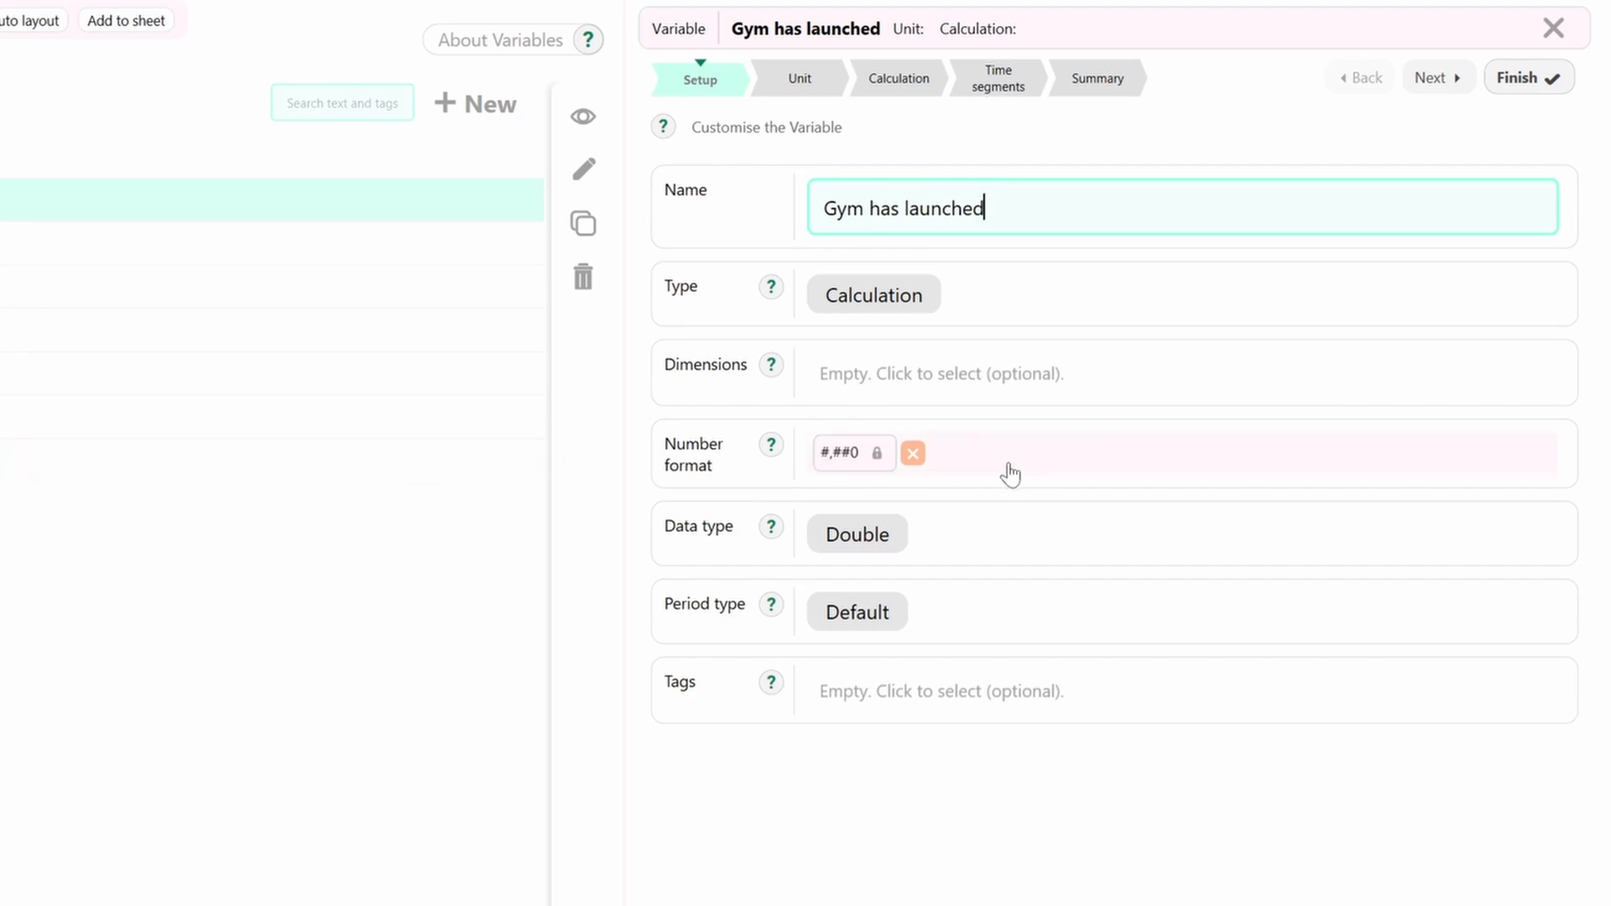
{"action": "left_click", "coordinate": [875, 530]}
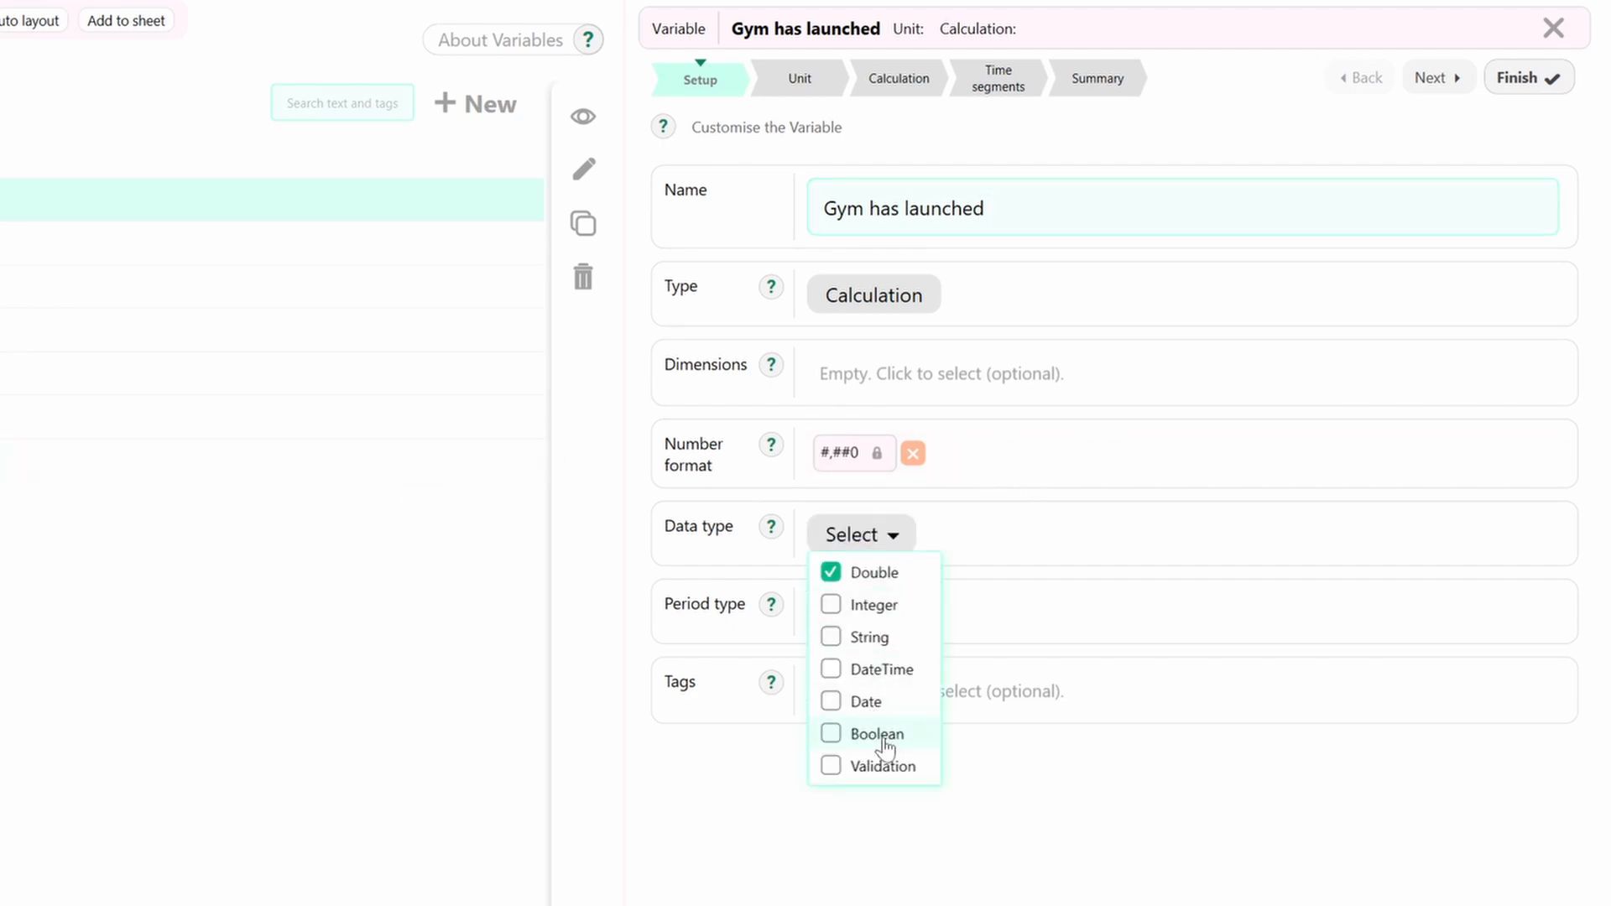
{"action": "left_click", "coordinate": [880, 734]}
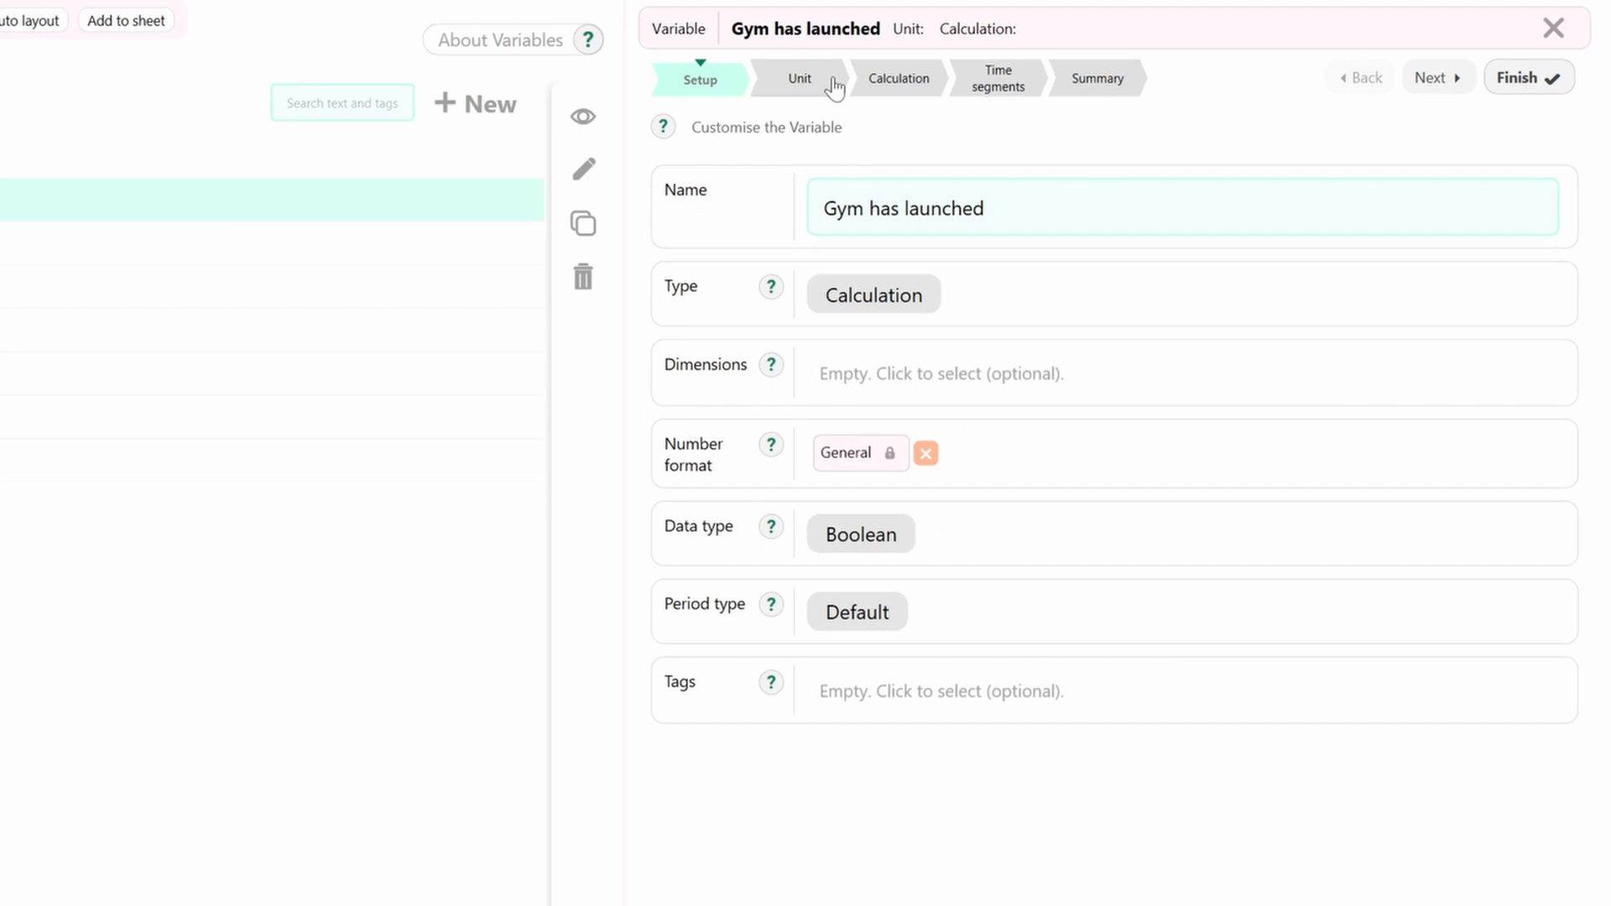
{"action": "left_click", "coordinate": [879, 89]}
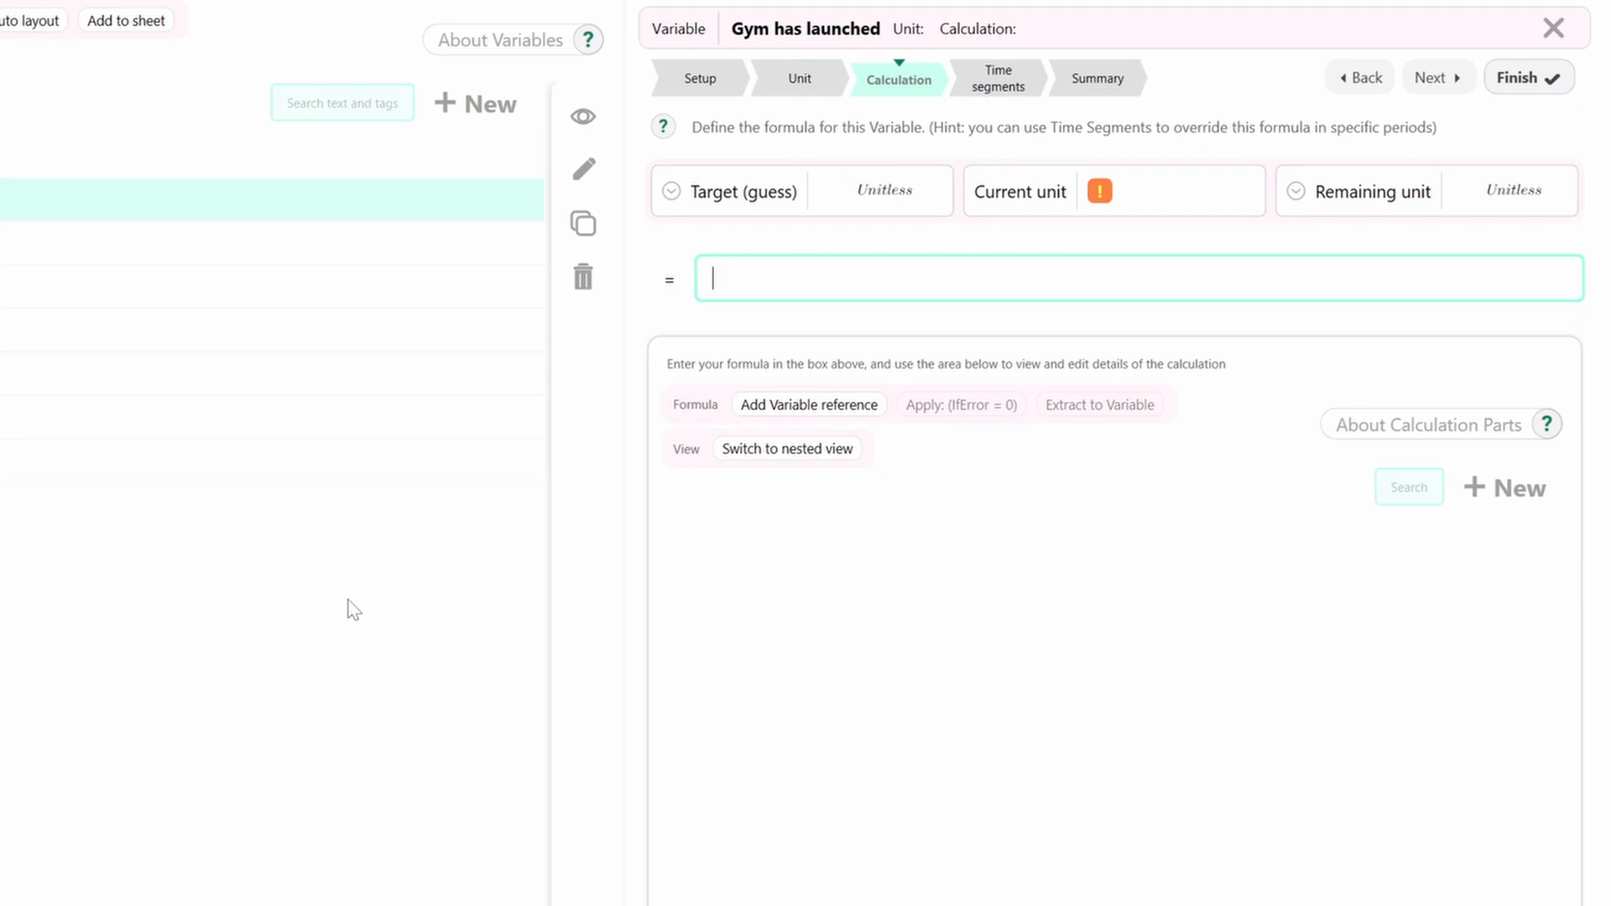
Define the Gym has launched formula as Periods >= Launch date, finish the variable and review its chart preview
{"action": "type", "text": "Periods"}
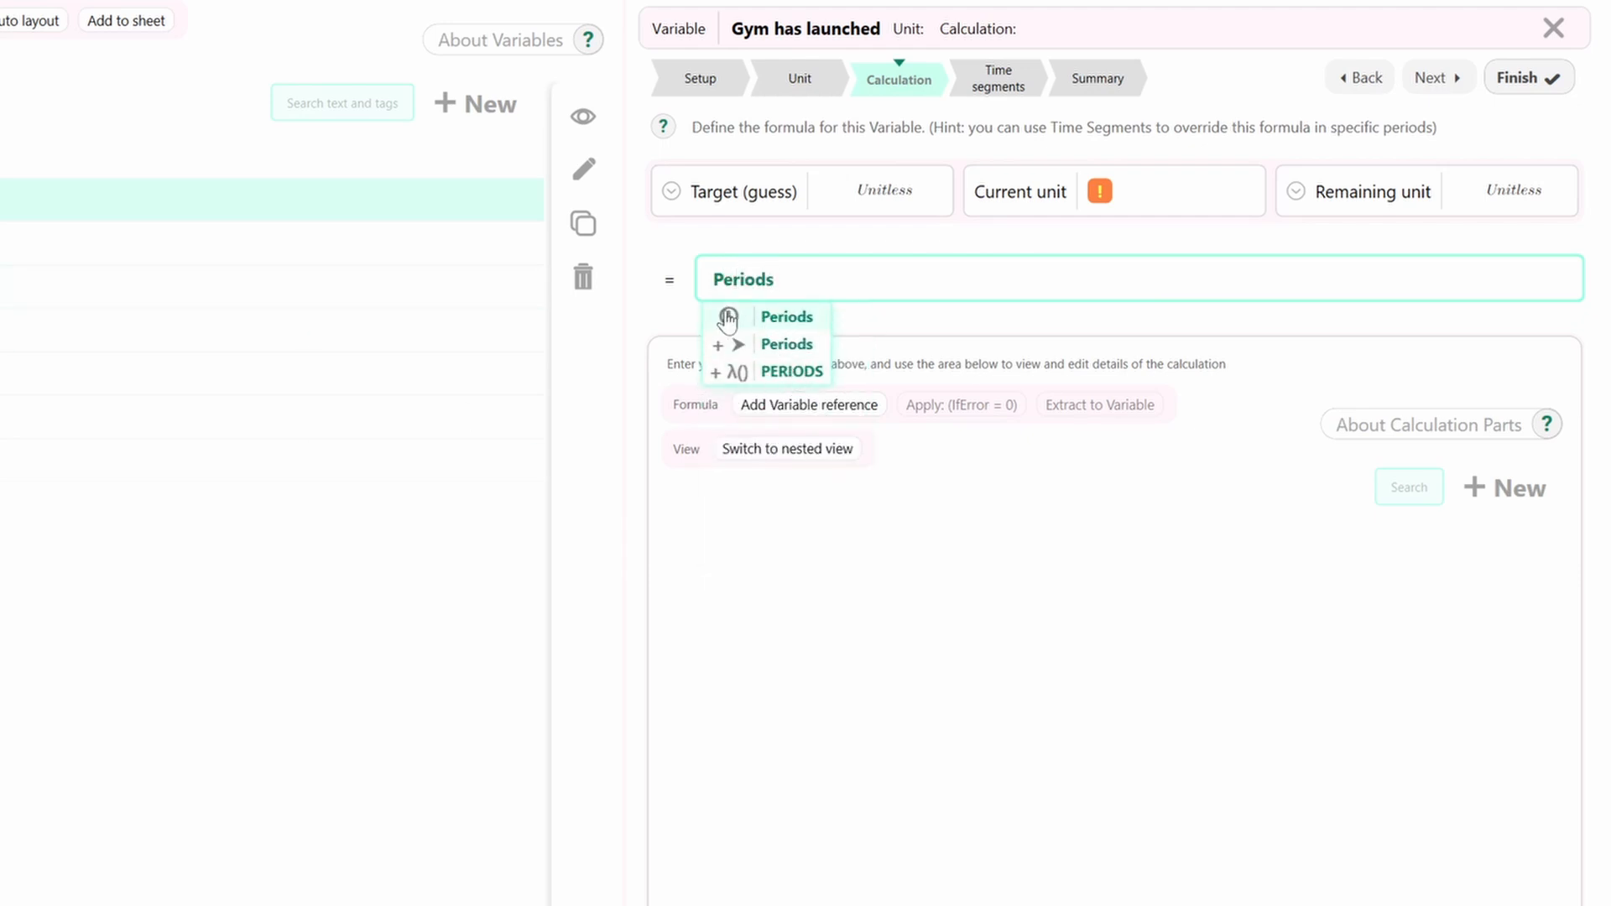
{"action": "left_click", "coordinate": [787, 318]}
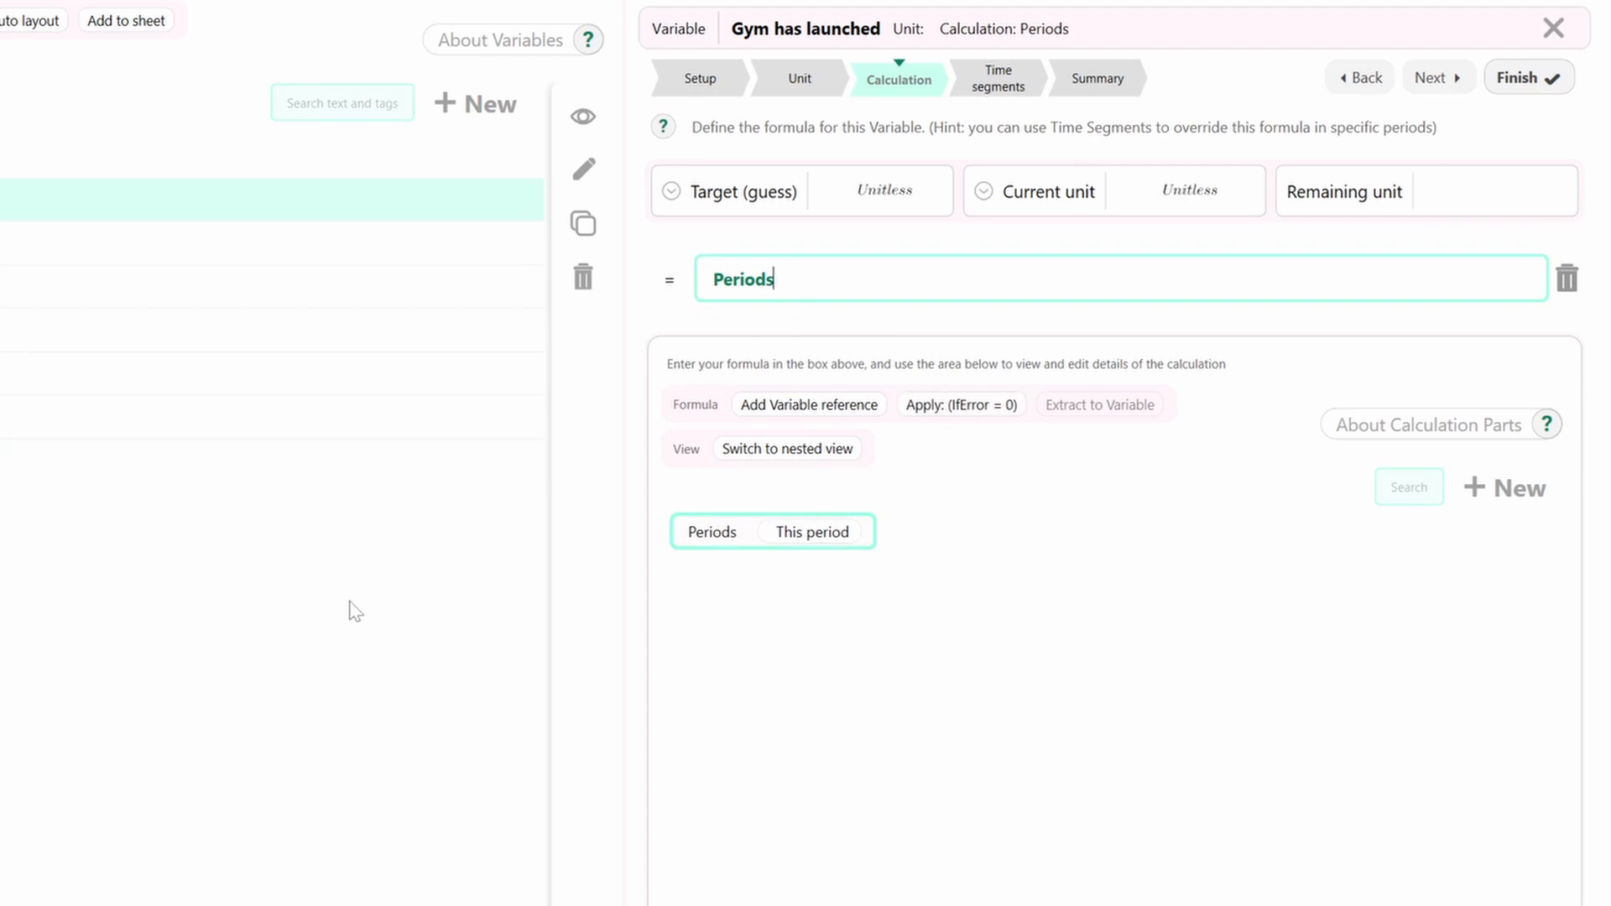
{"action": "type", "text": "> = "}
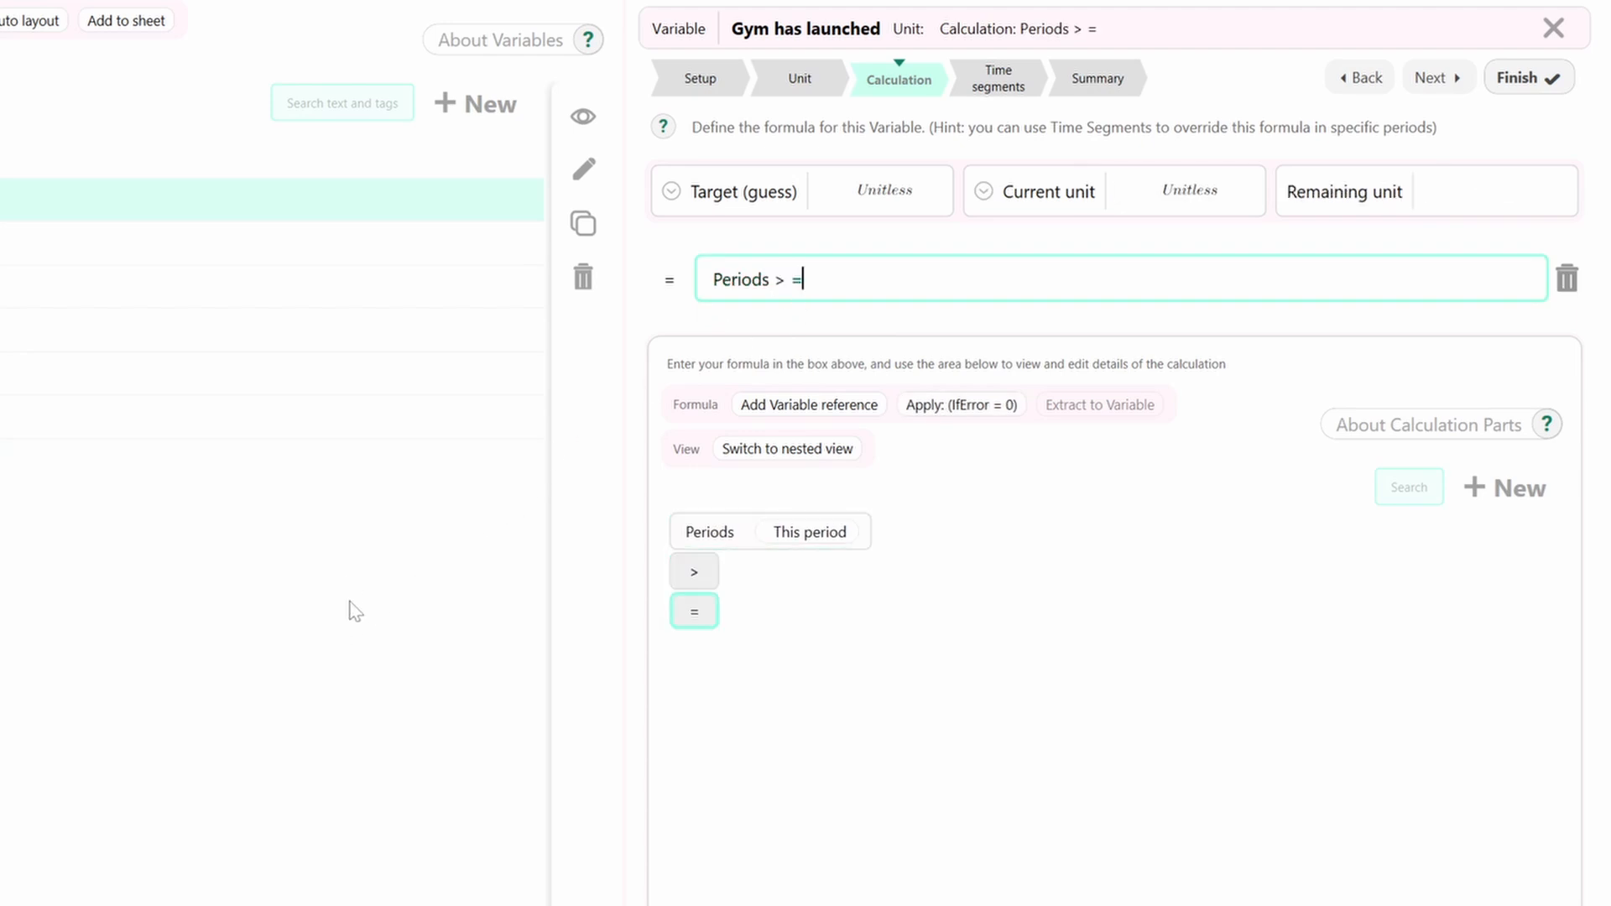
{"action": "type", "text": "launch"}
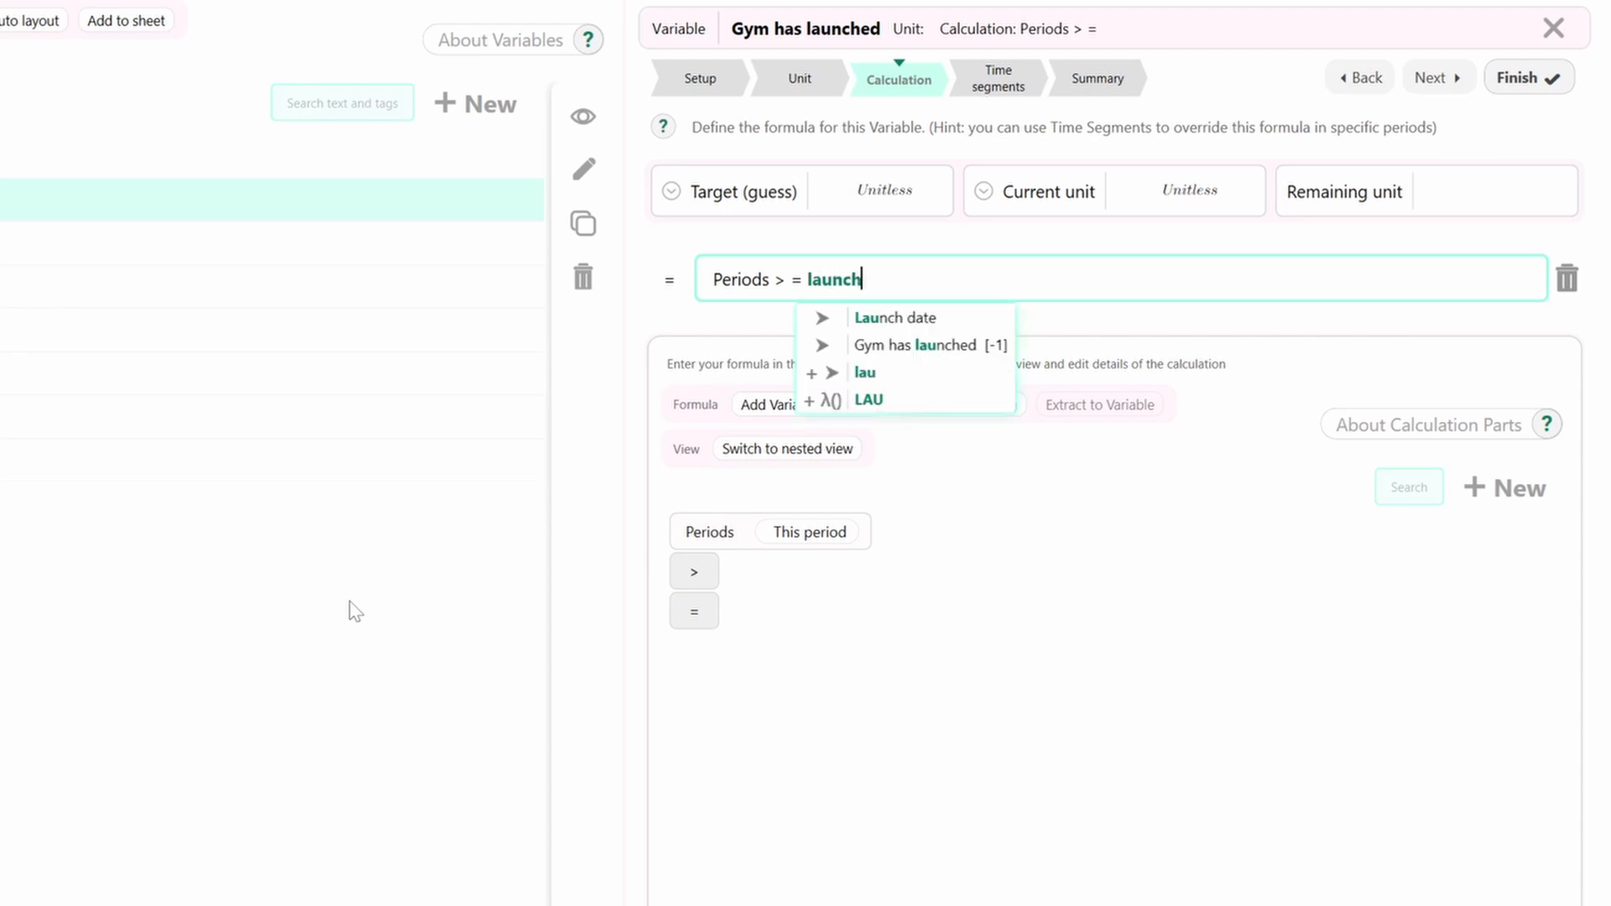
{"action": "left_click", "coordinate": [883, 319]}
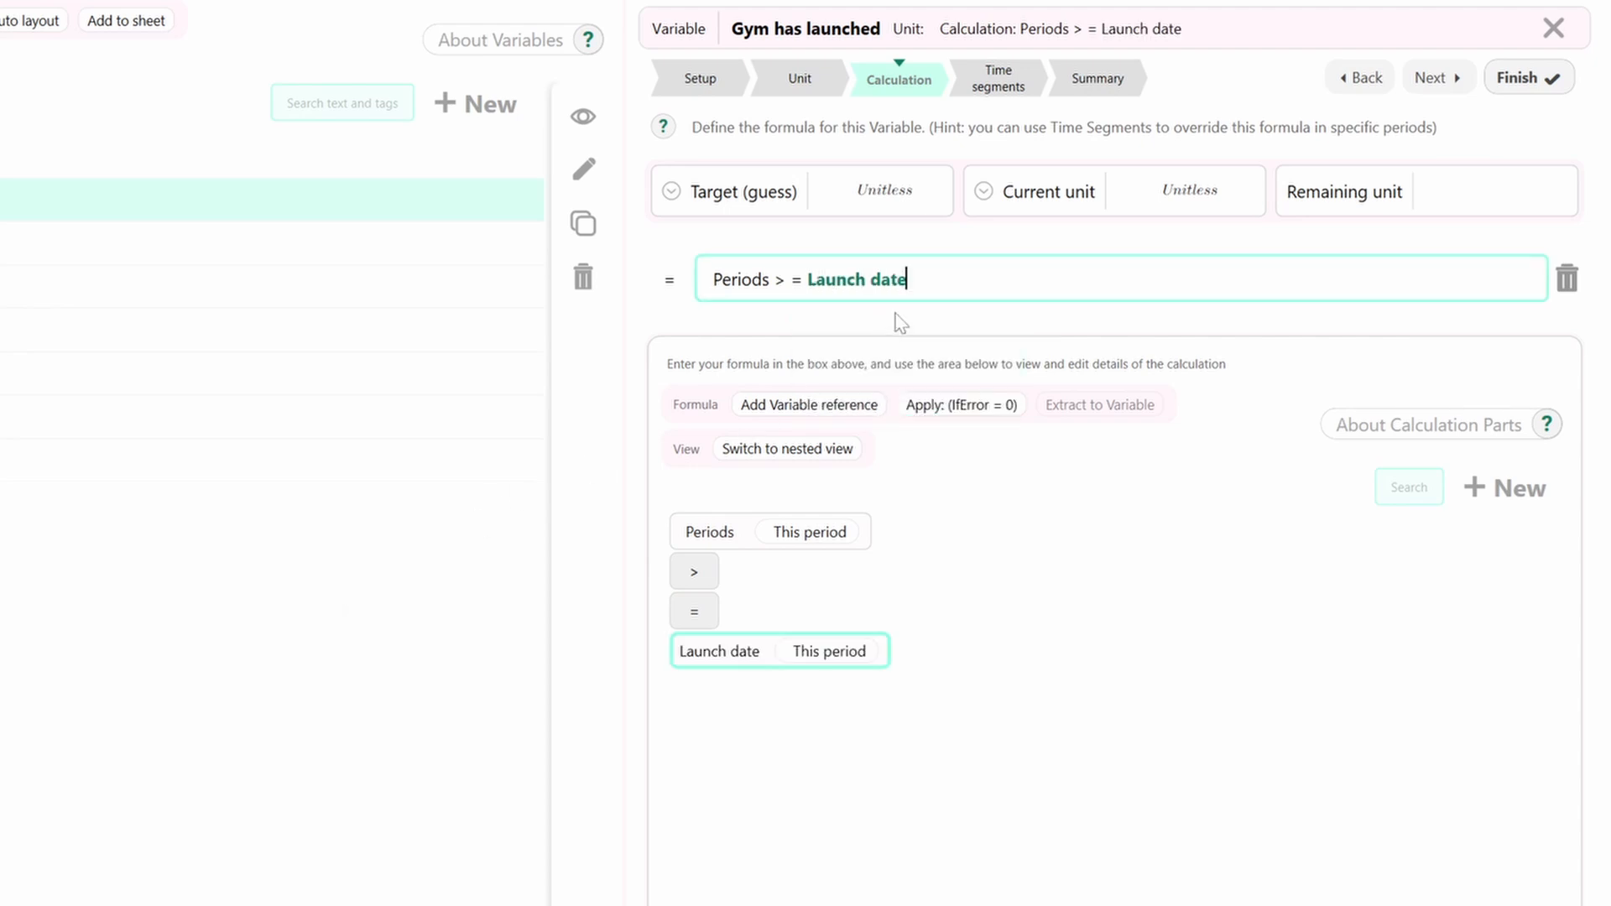
{"action": "left_click", "coordinate": [1511, 77]}
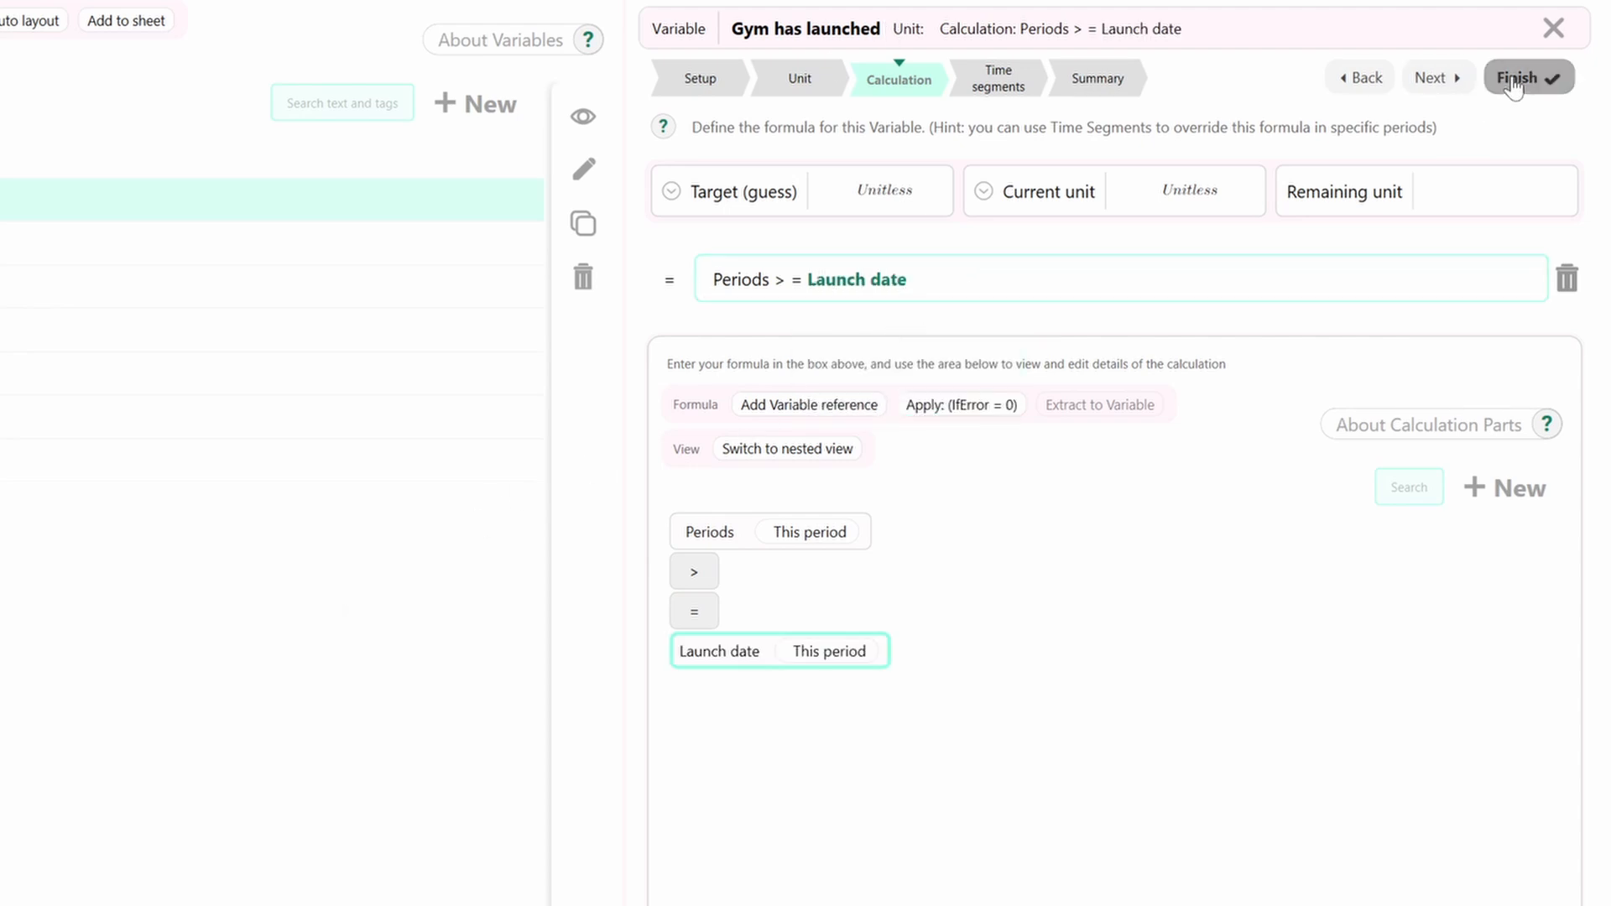
{"action": "left_click", "coordinate": [271, 375]}
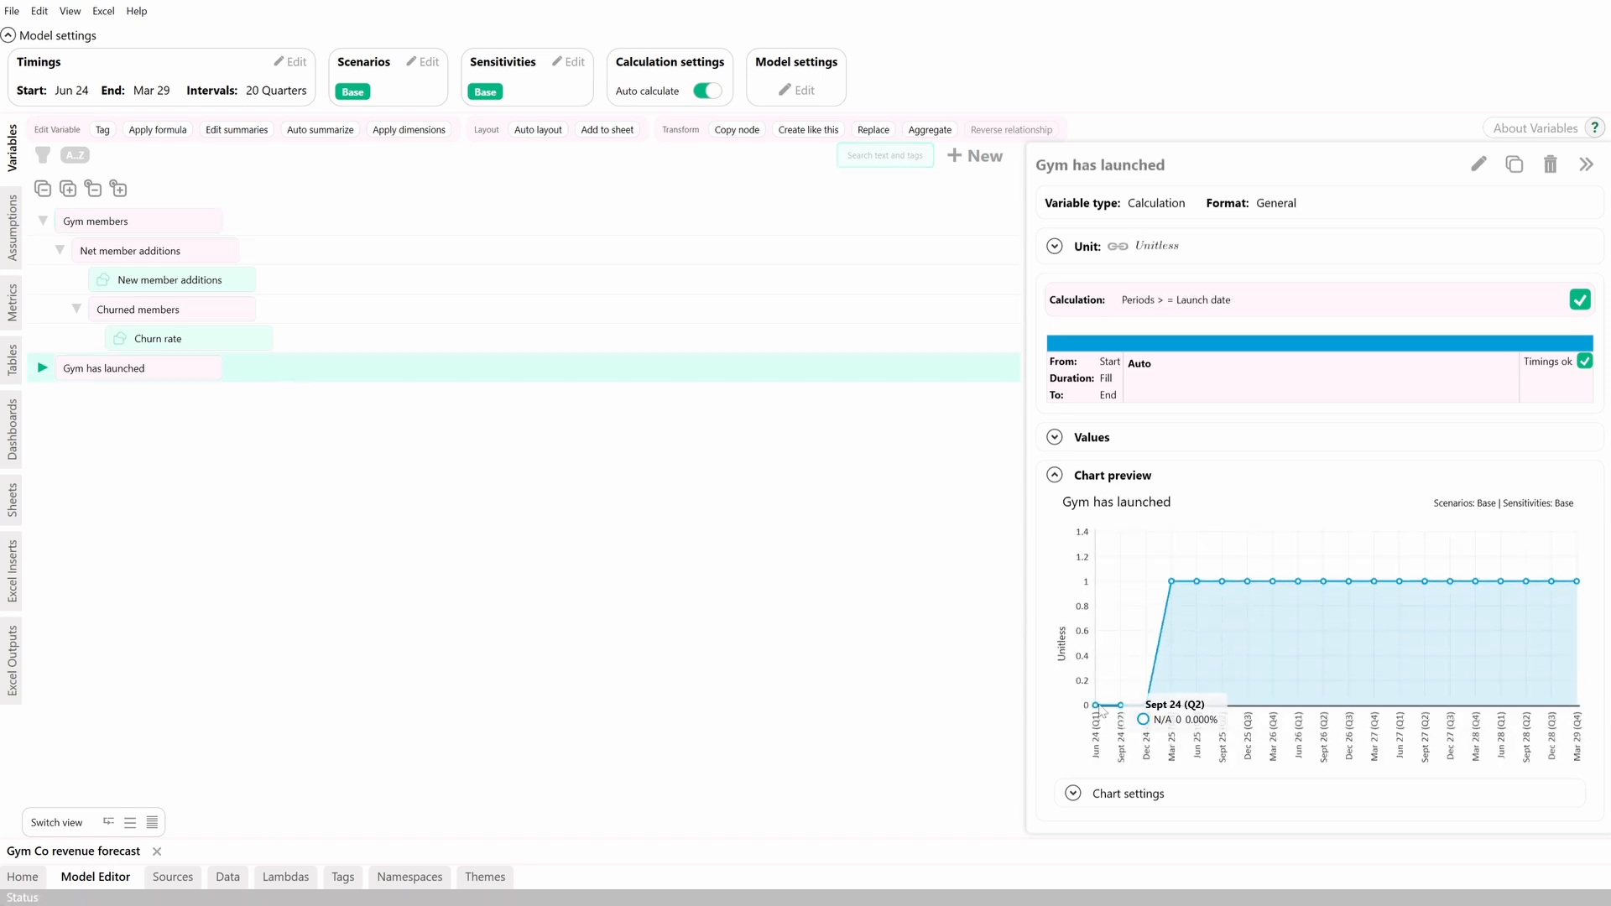
{"action": "mouse_move", "coordinate": [1147, 705]}
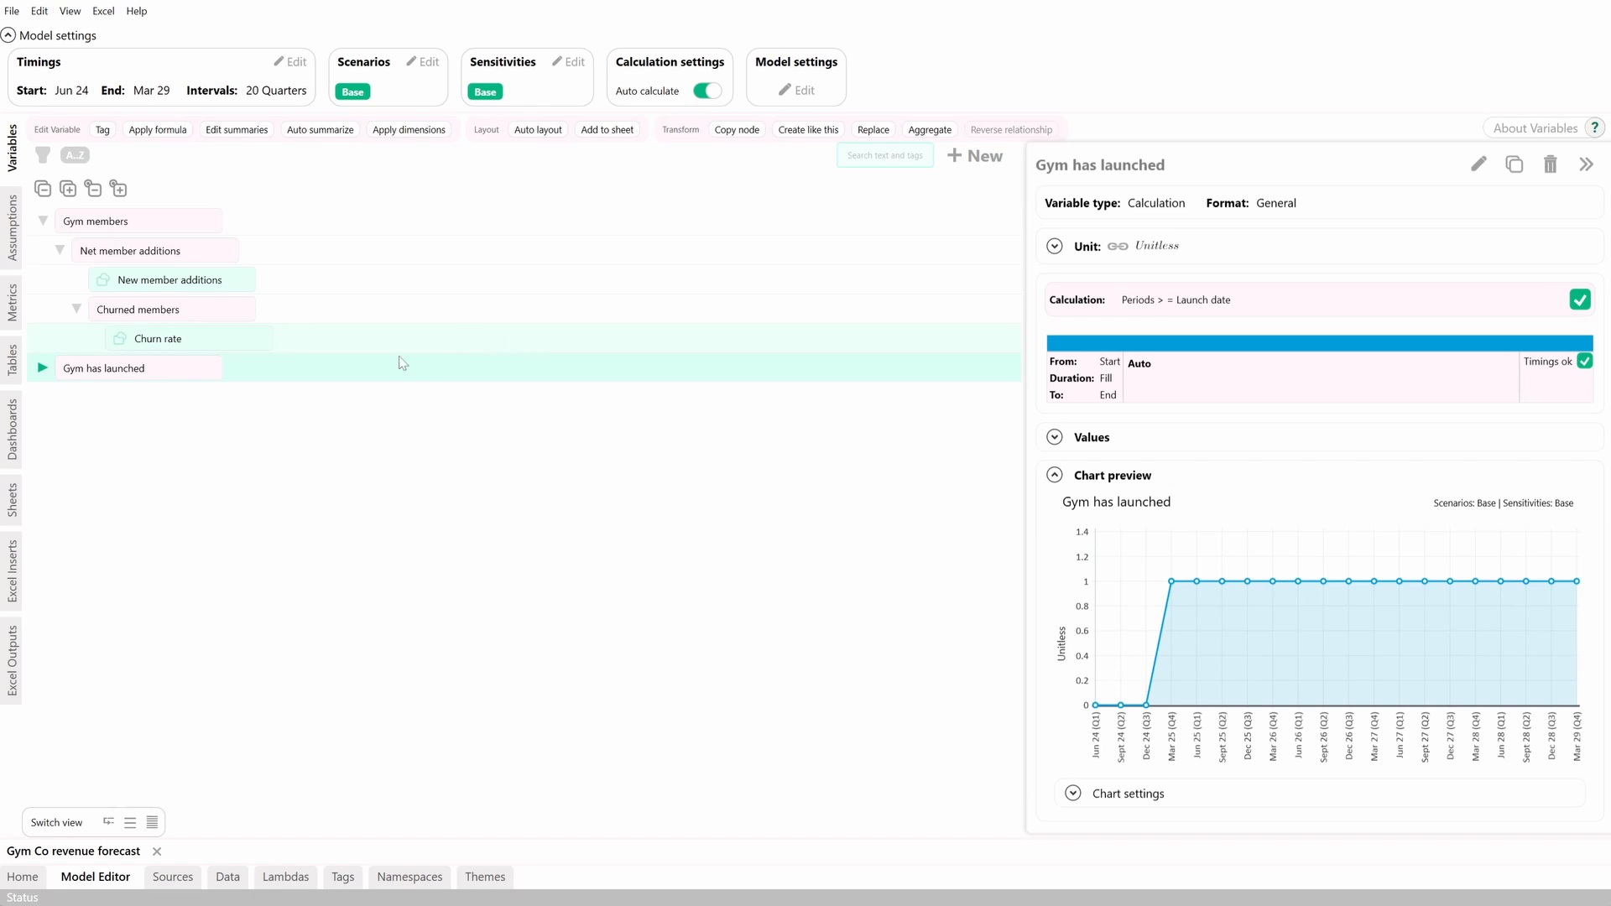
Rename the New member additions assumptions variable to "New member additions if launched"
{"action": "left_click", "coordinate": [352, 287]}
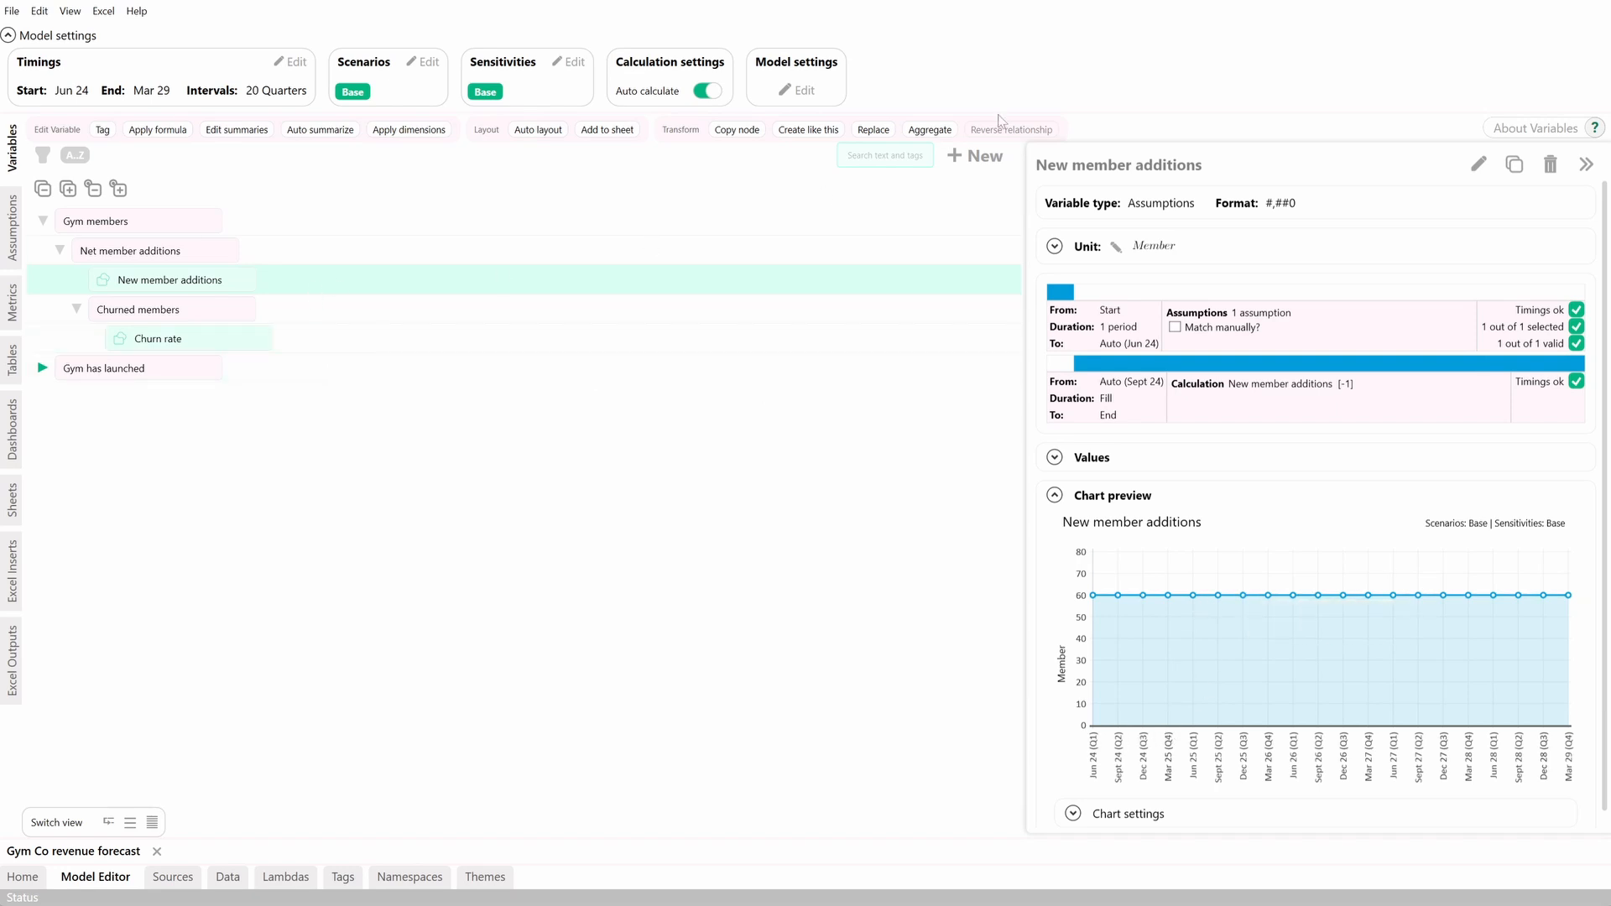
{"action": "double_click", "coordinate": [215, 283]}
{"action": "left_click", "coordinate": [208, 283]}
{"action": "key", "text": "Return"}
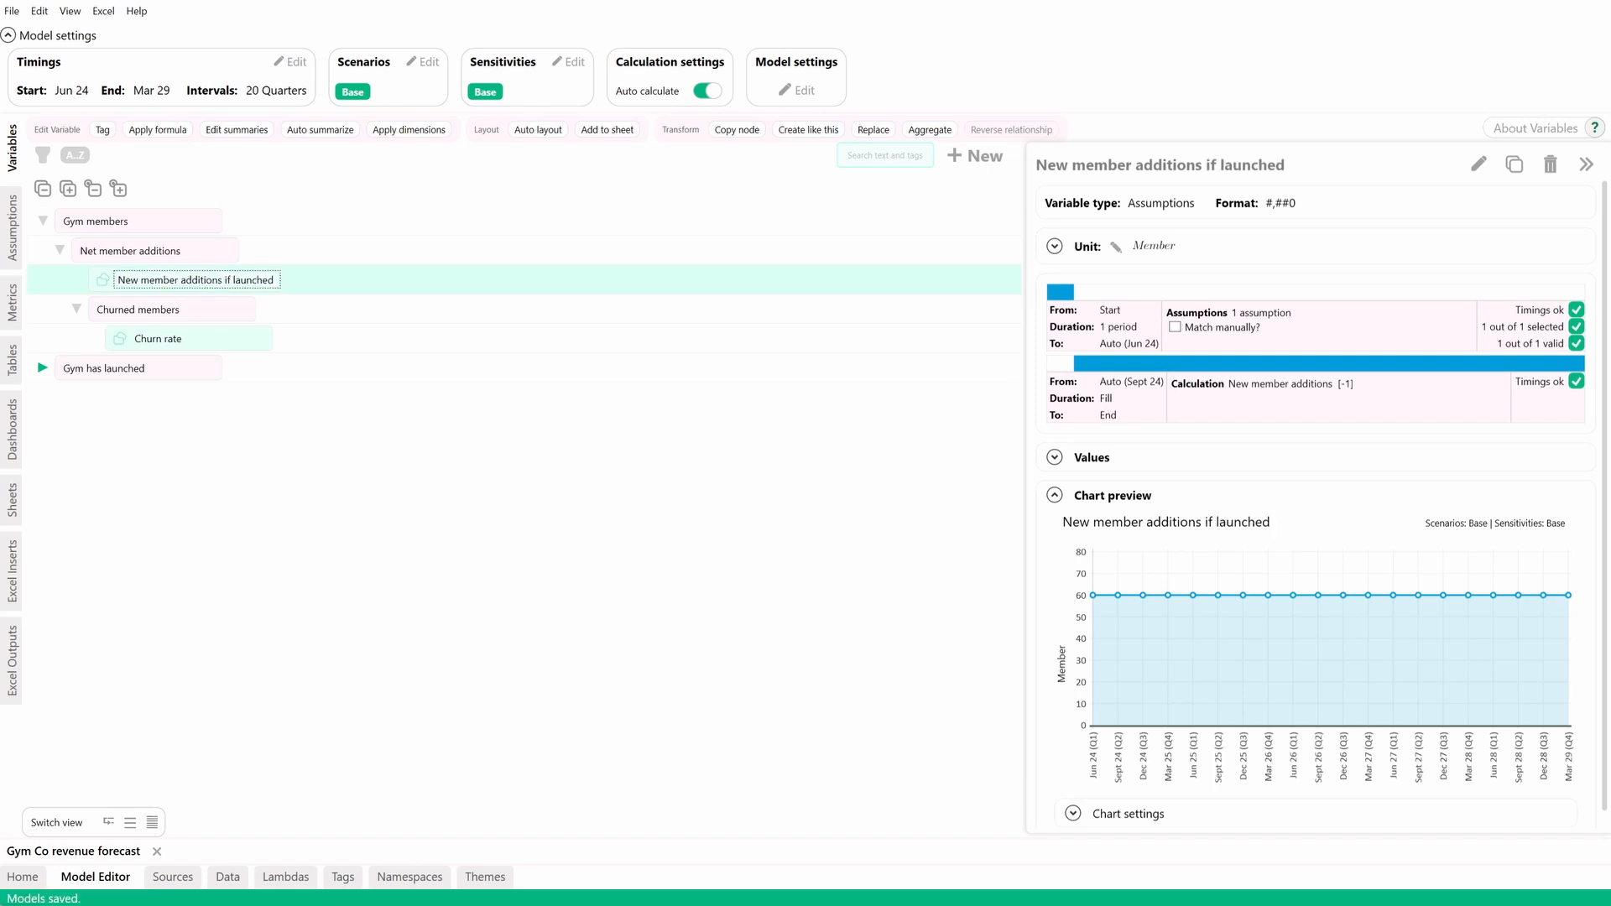
Create a new calculation variable named "New member additions" and open its formula definition
{"action": "left_click", "coordinate": [975, 156]}
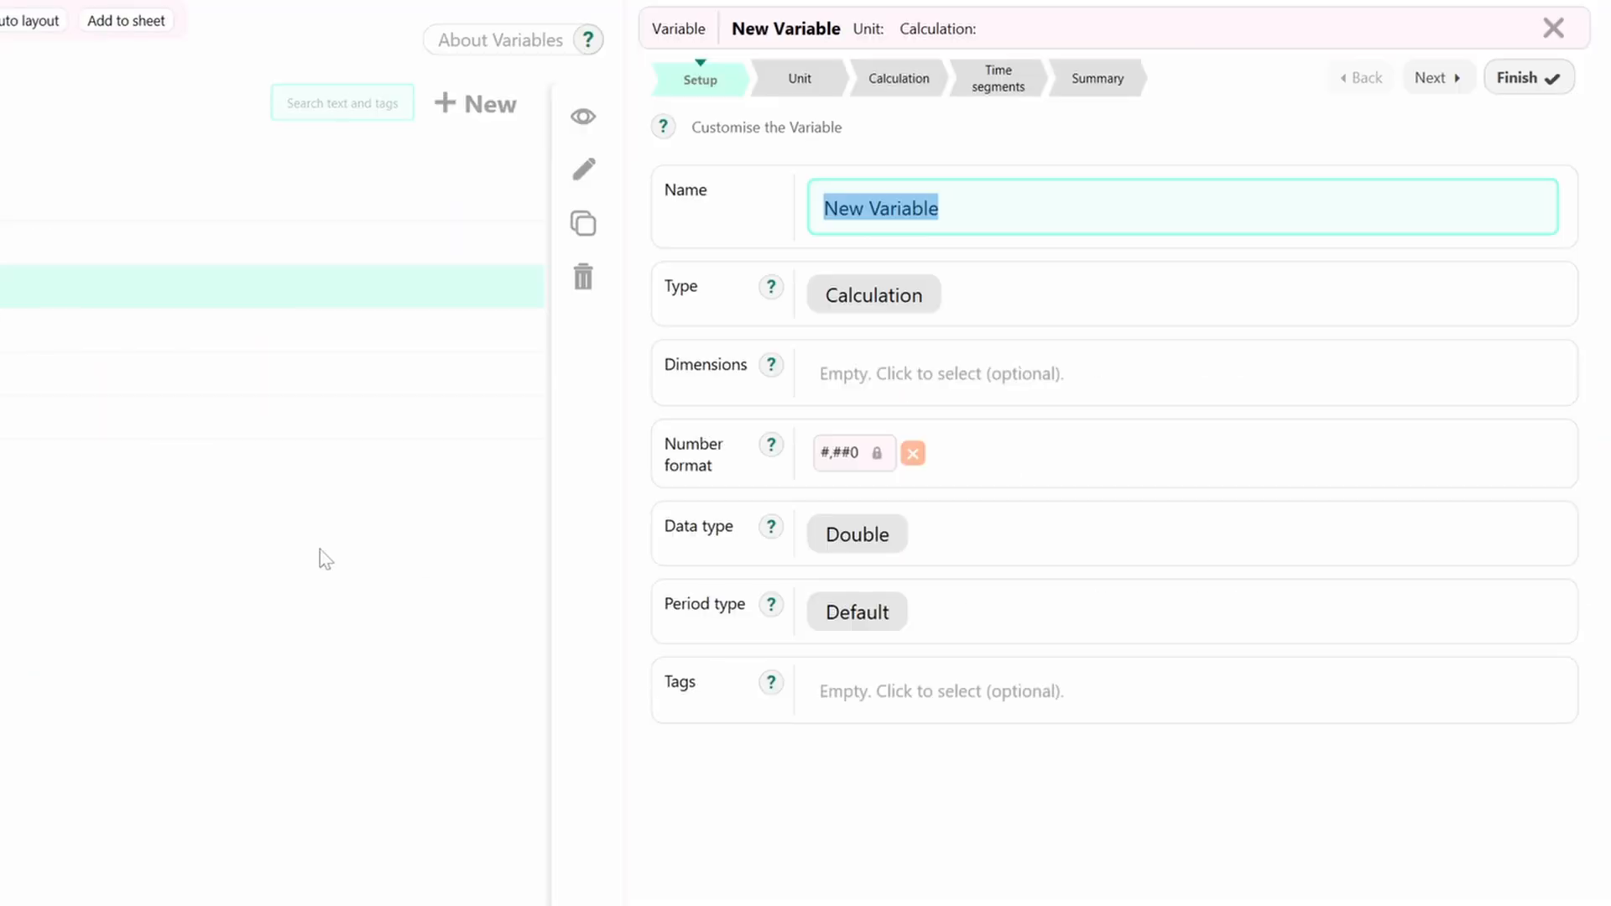
{"action": "type", "text": "Ne"}
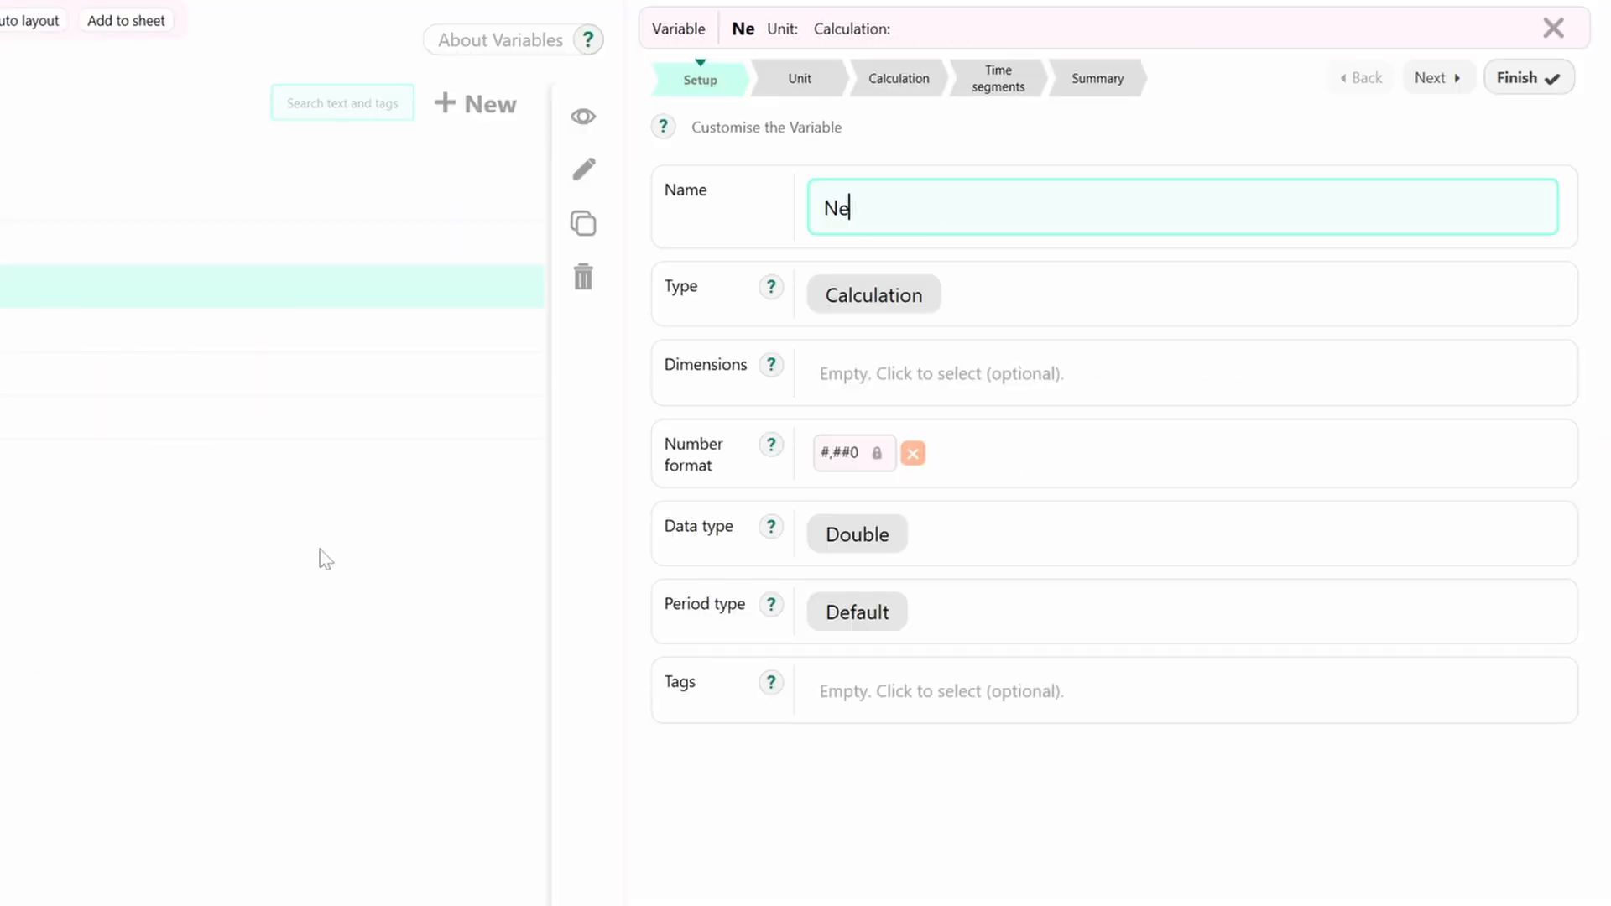
{"action": "type", "text": "w member additions"}
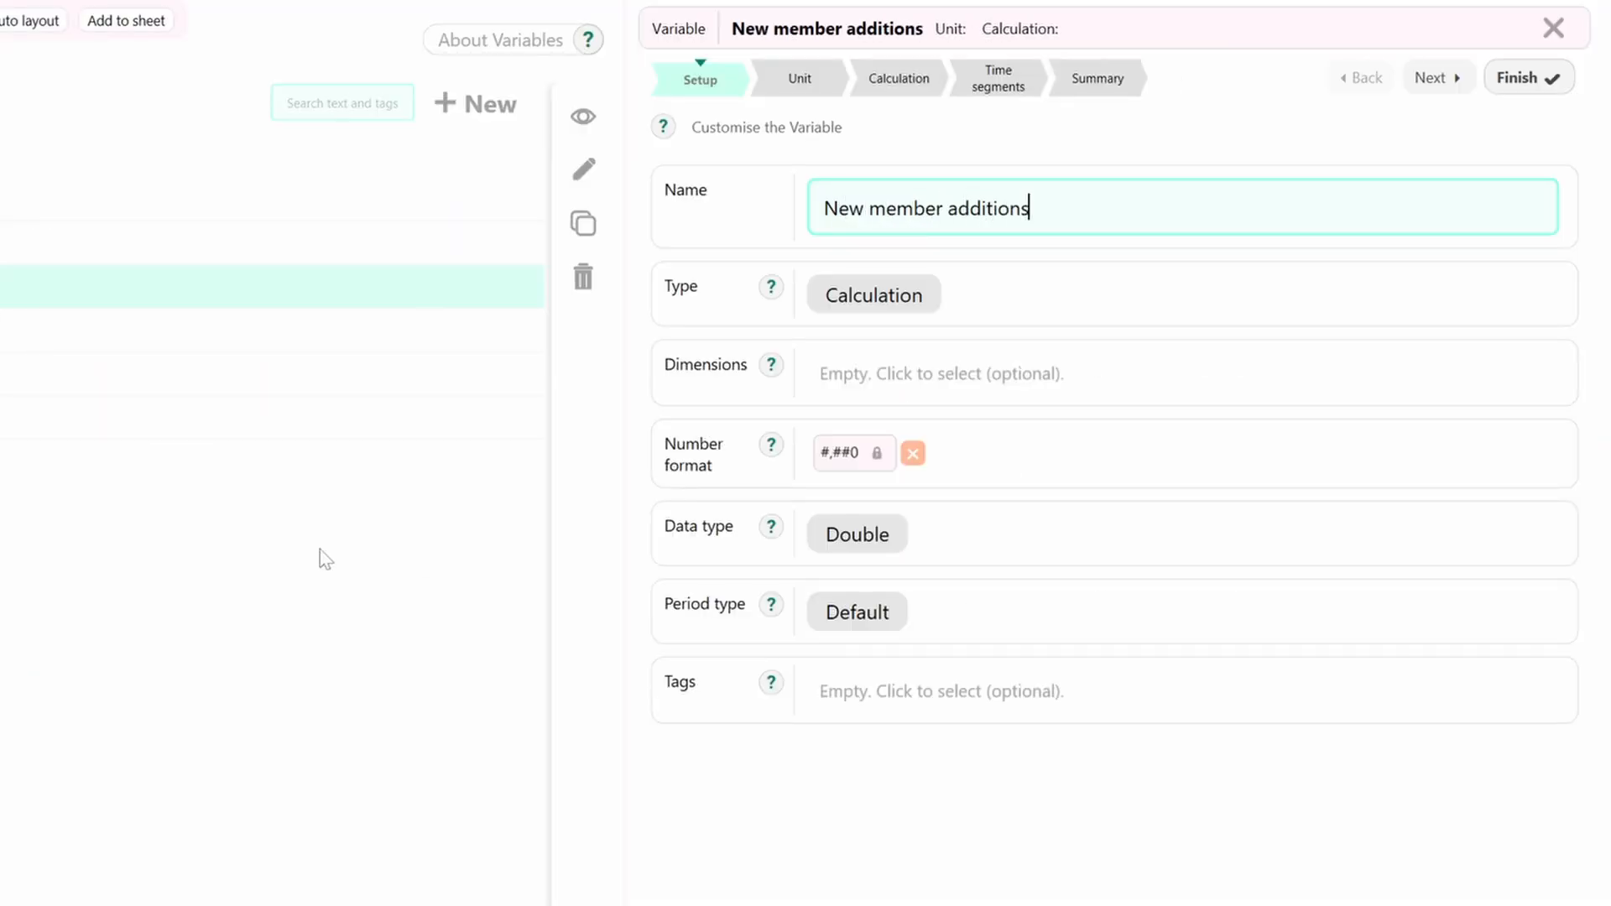
{"action": "left_click", "coordinate": [901, 84]}
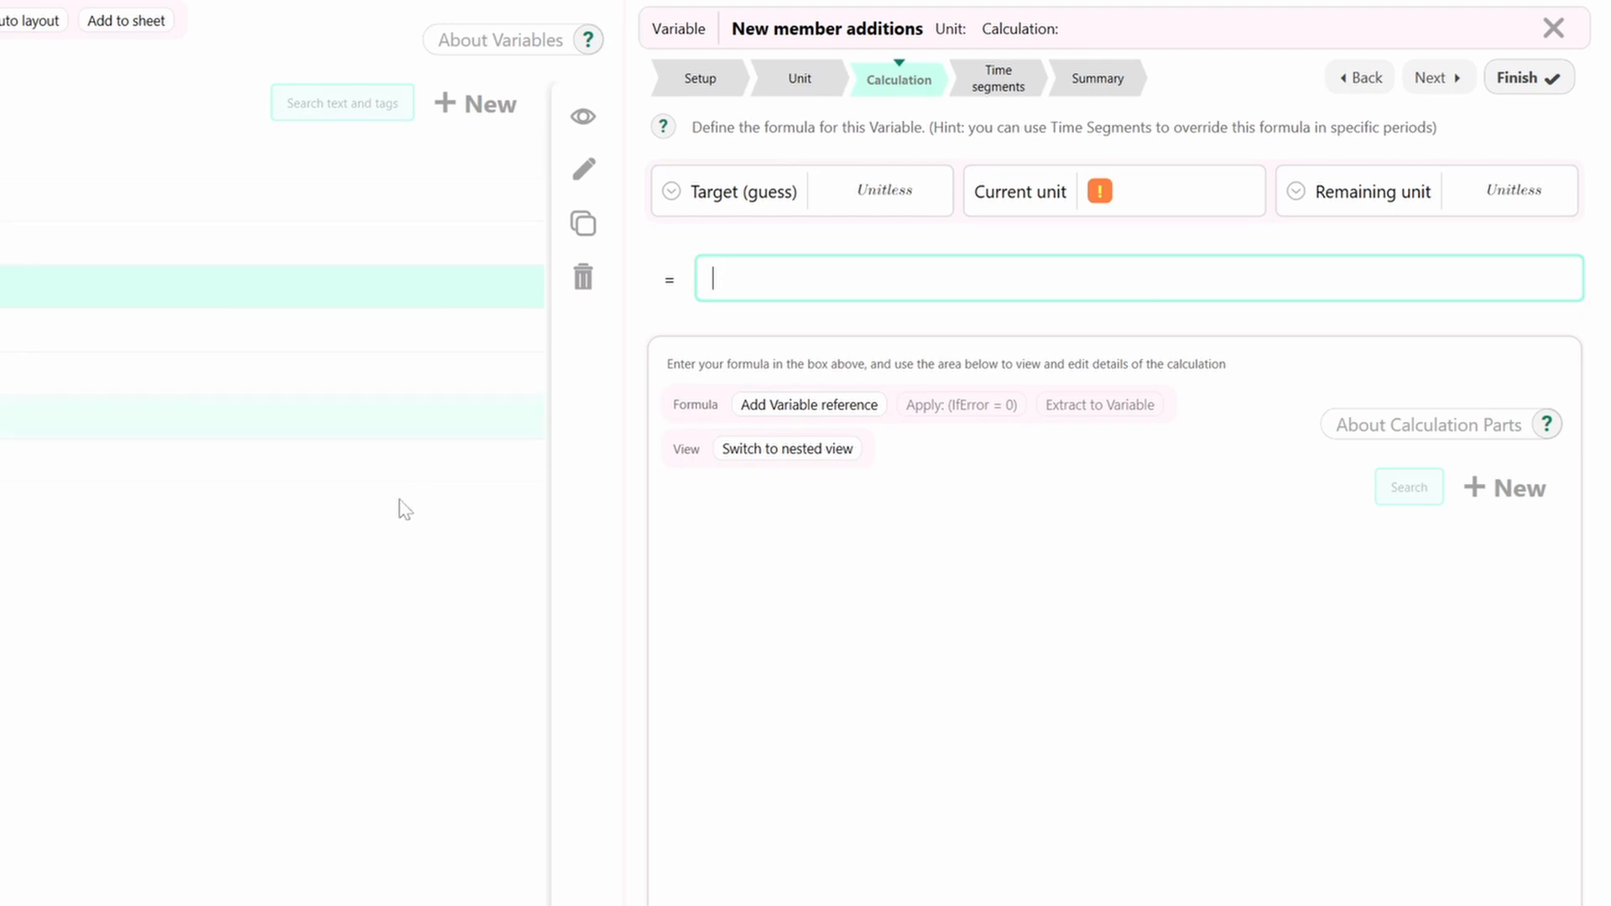
Define the New member additions formula as IF(Gym has launched, New member additions if launched, 0) and finish the variable
{"action": "type", "text": "if(gym has"}
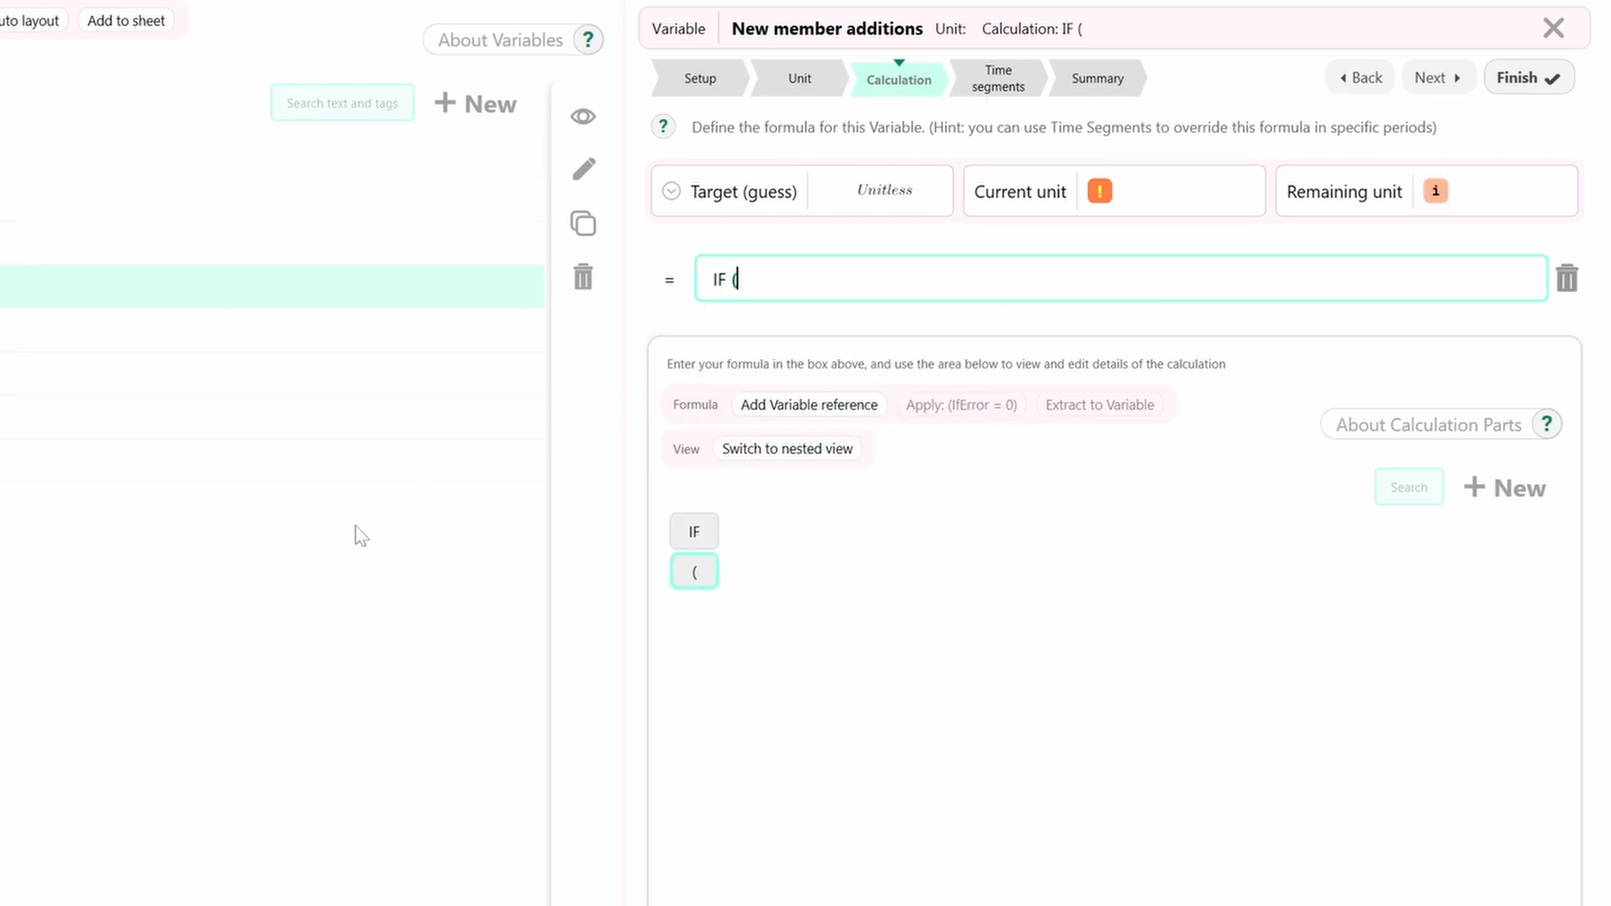
{"action": "key", "text": "Return"}
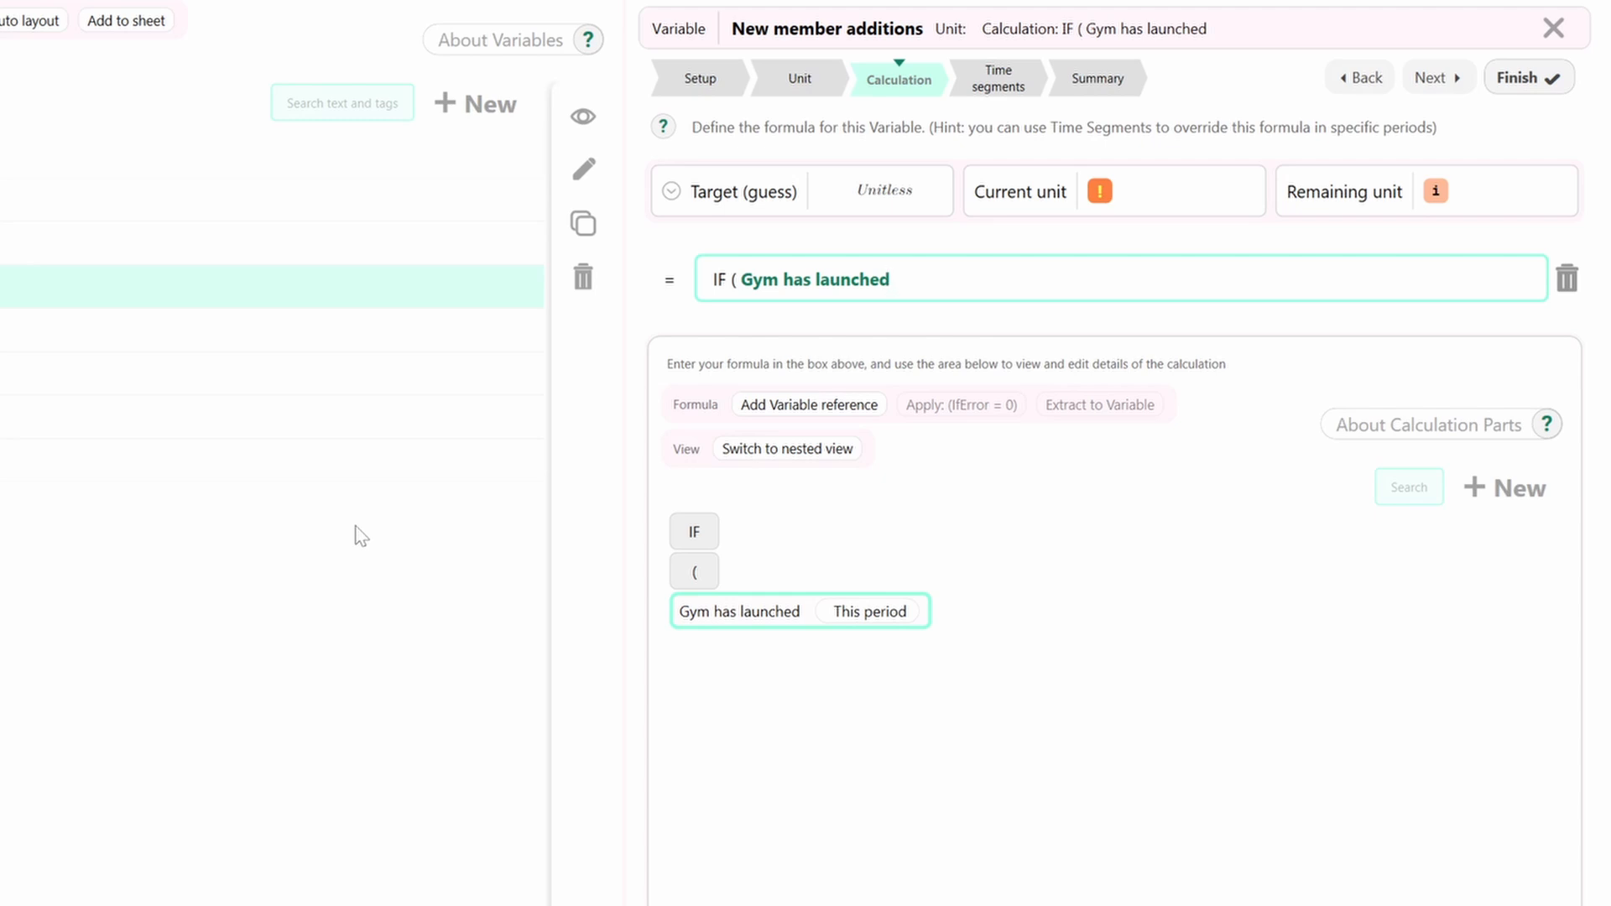
{"action": "type", "text": ","}
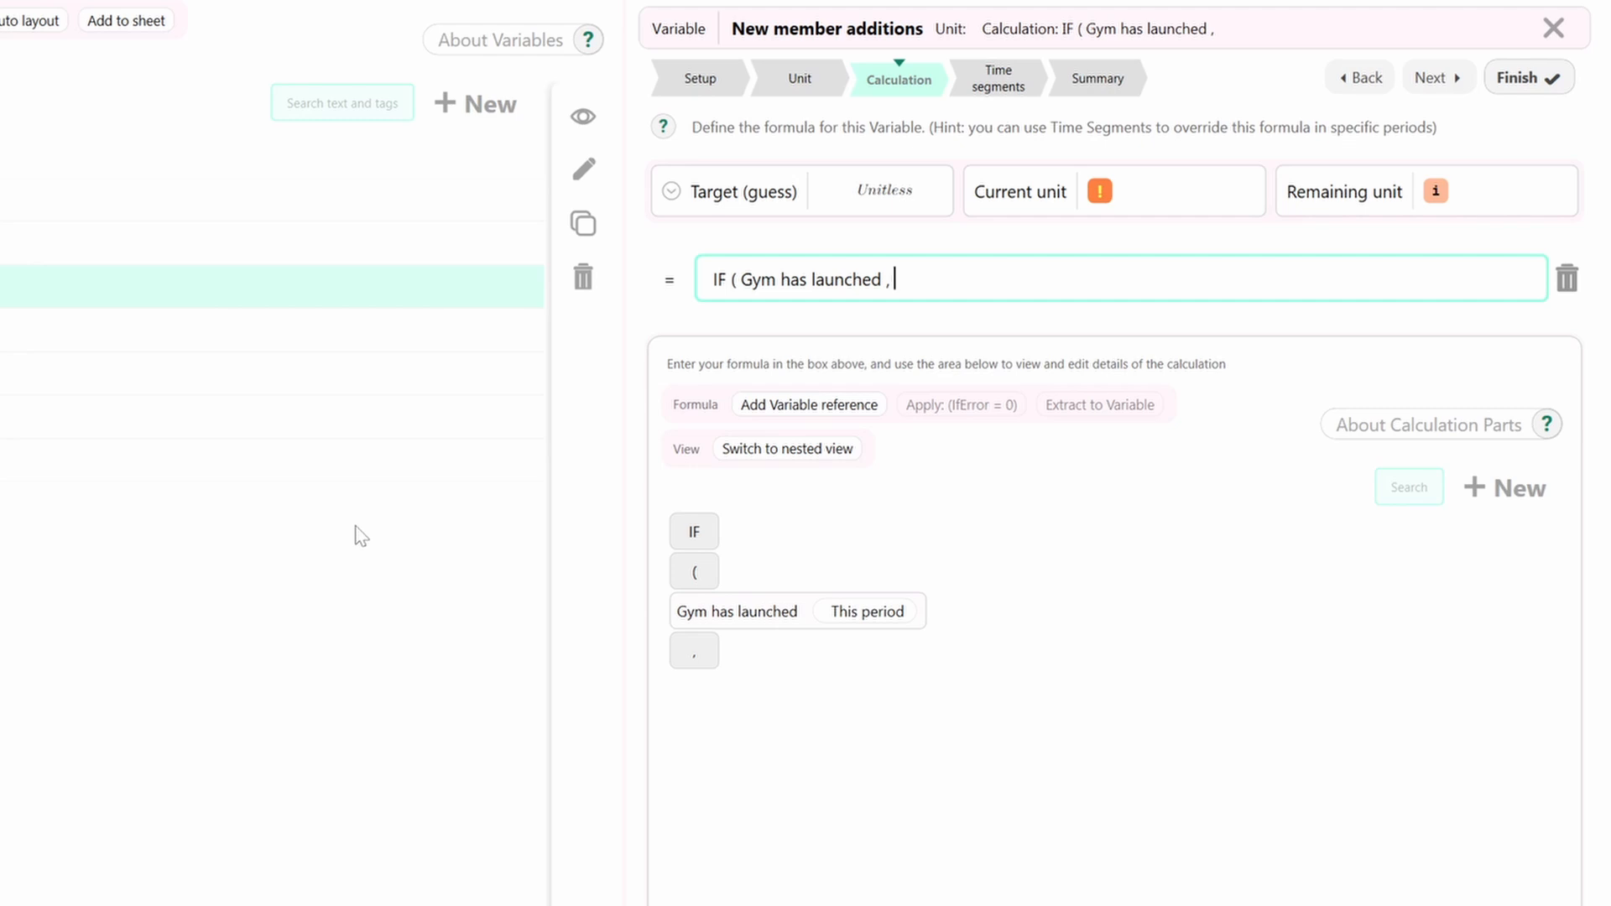
{"action": "type", "text": "new mem"}
{"action": "key", "text": "Return"}
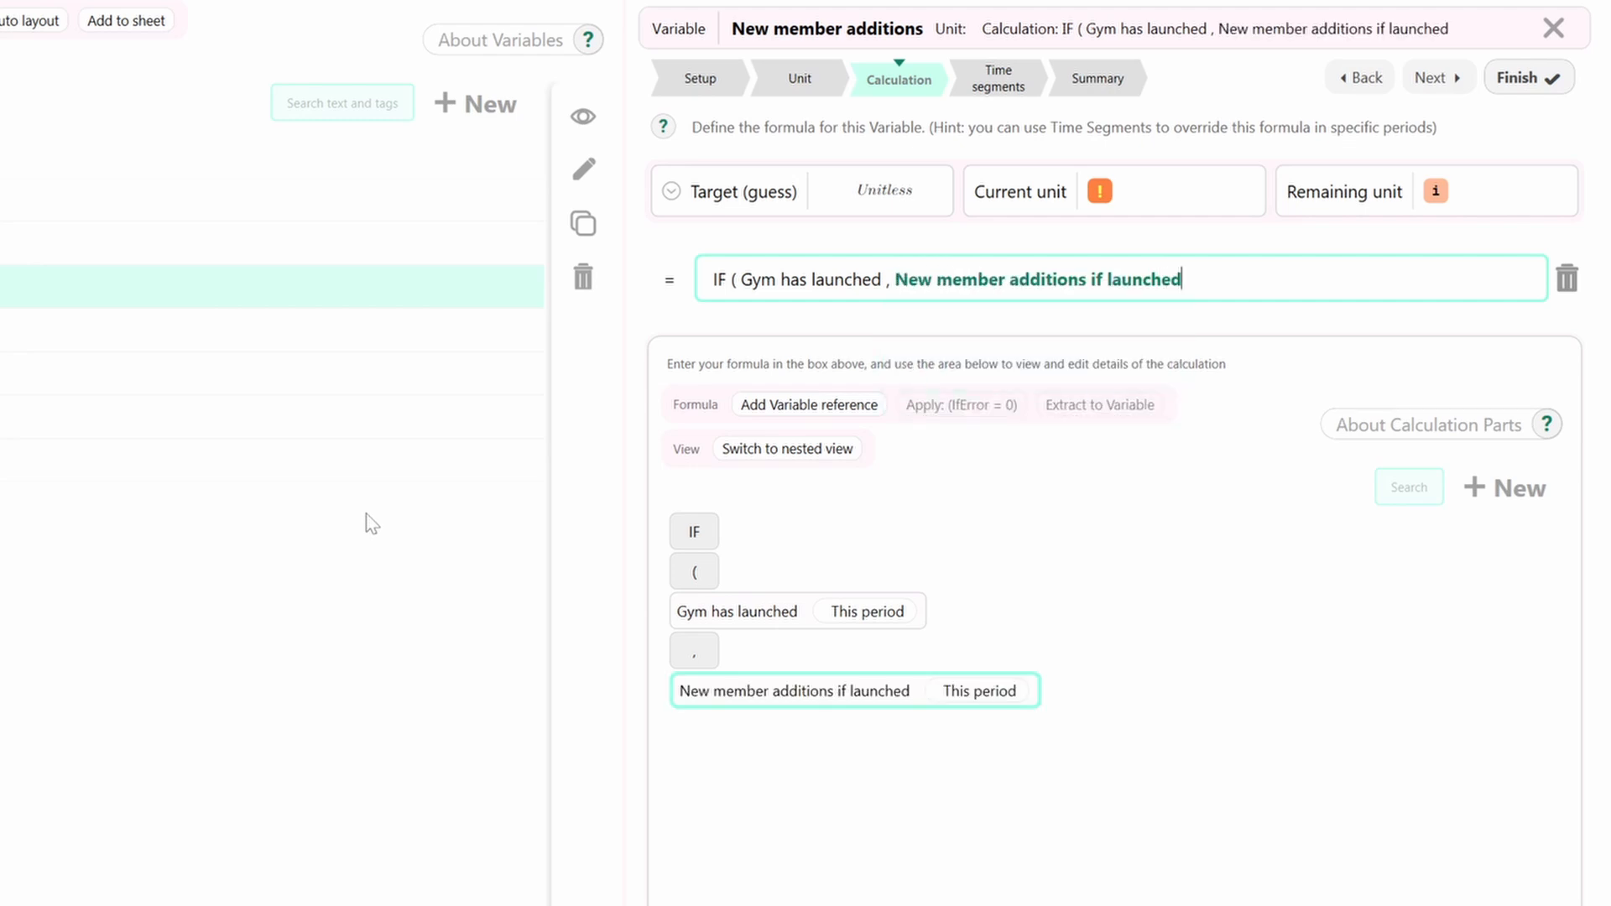
{"action": "type", "text": ",0)"}
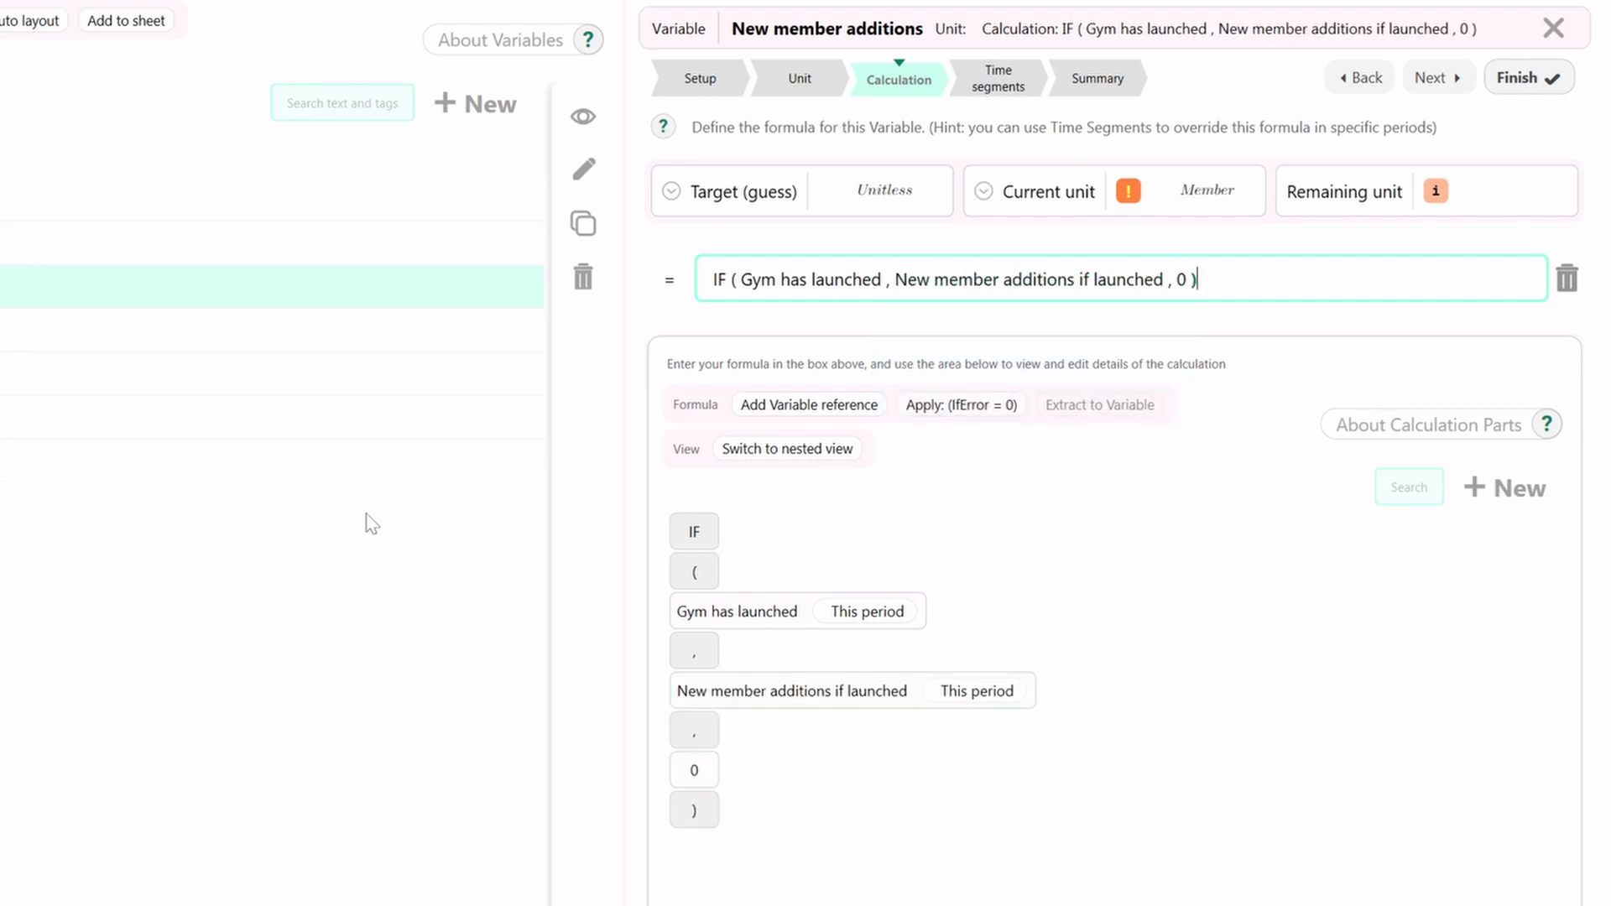
{"action": "left_click", "coordinate": [1529, 77]}
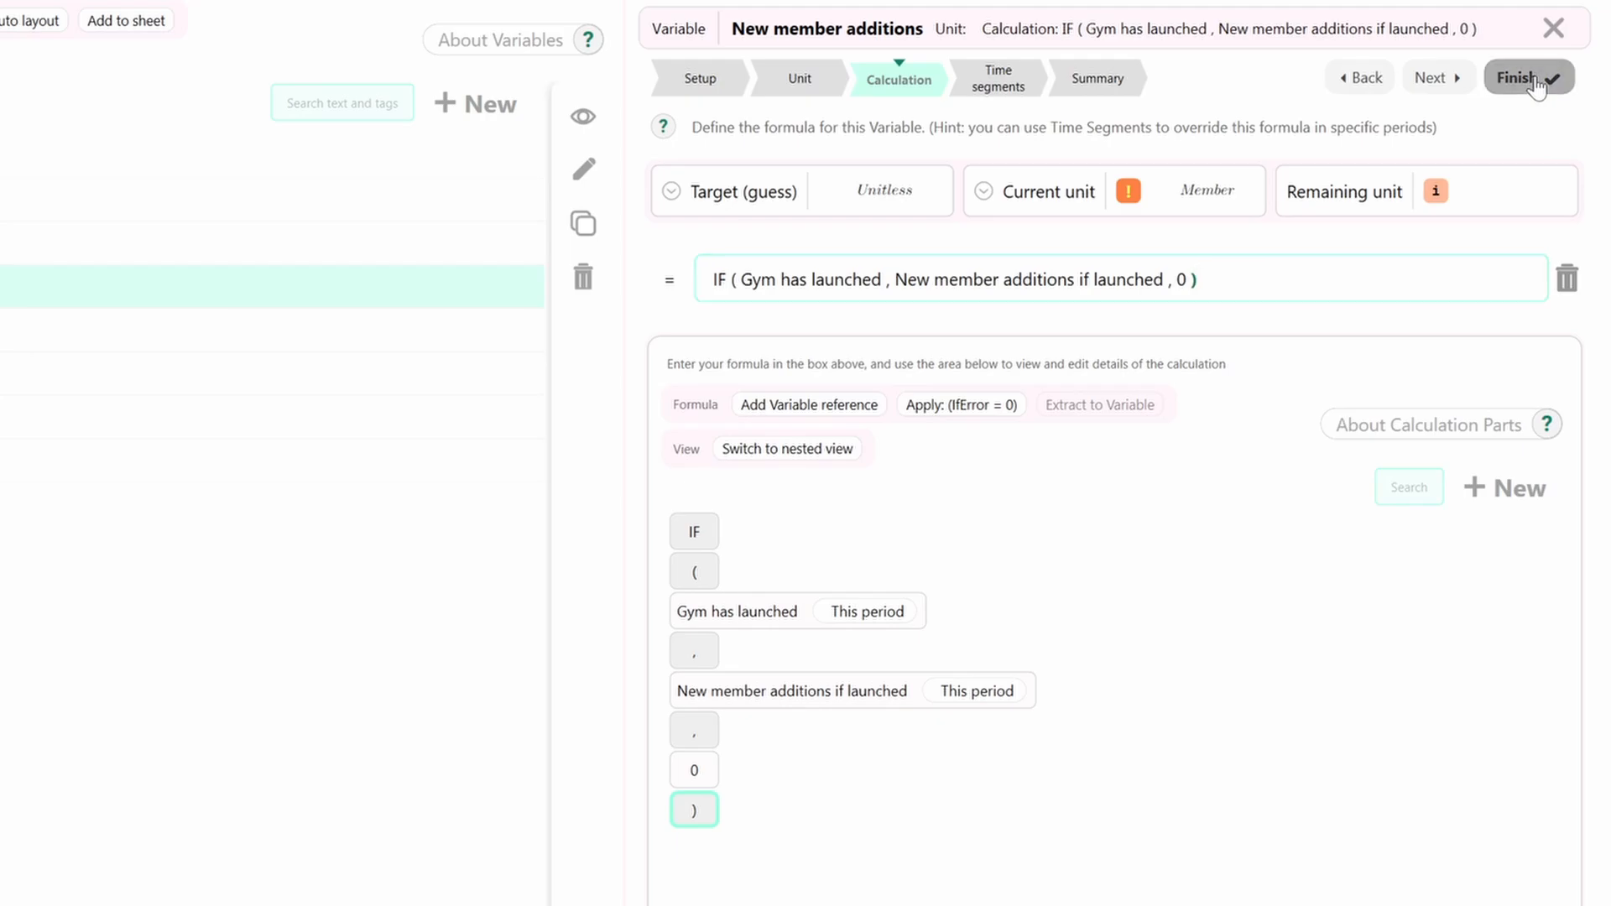
{"action": "left_click", "coordinate": [398, 369]}
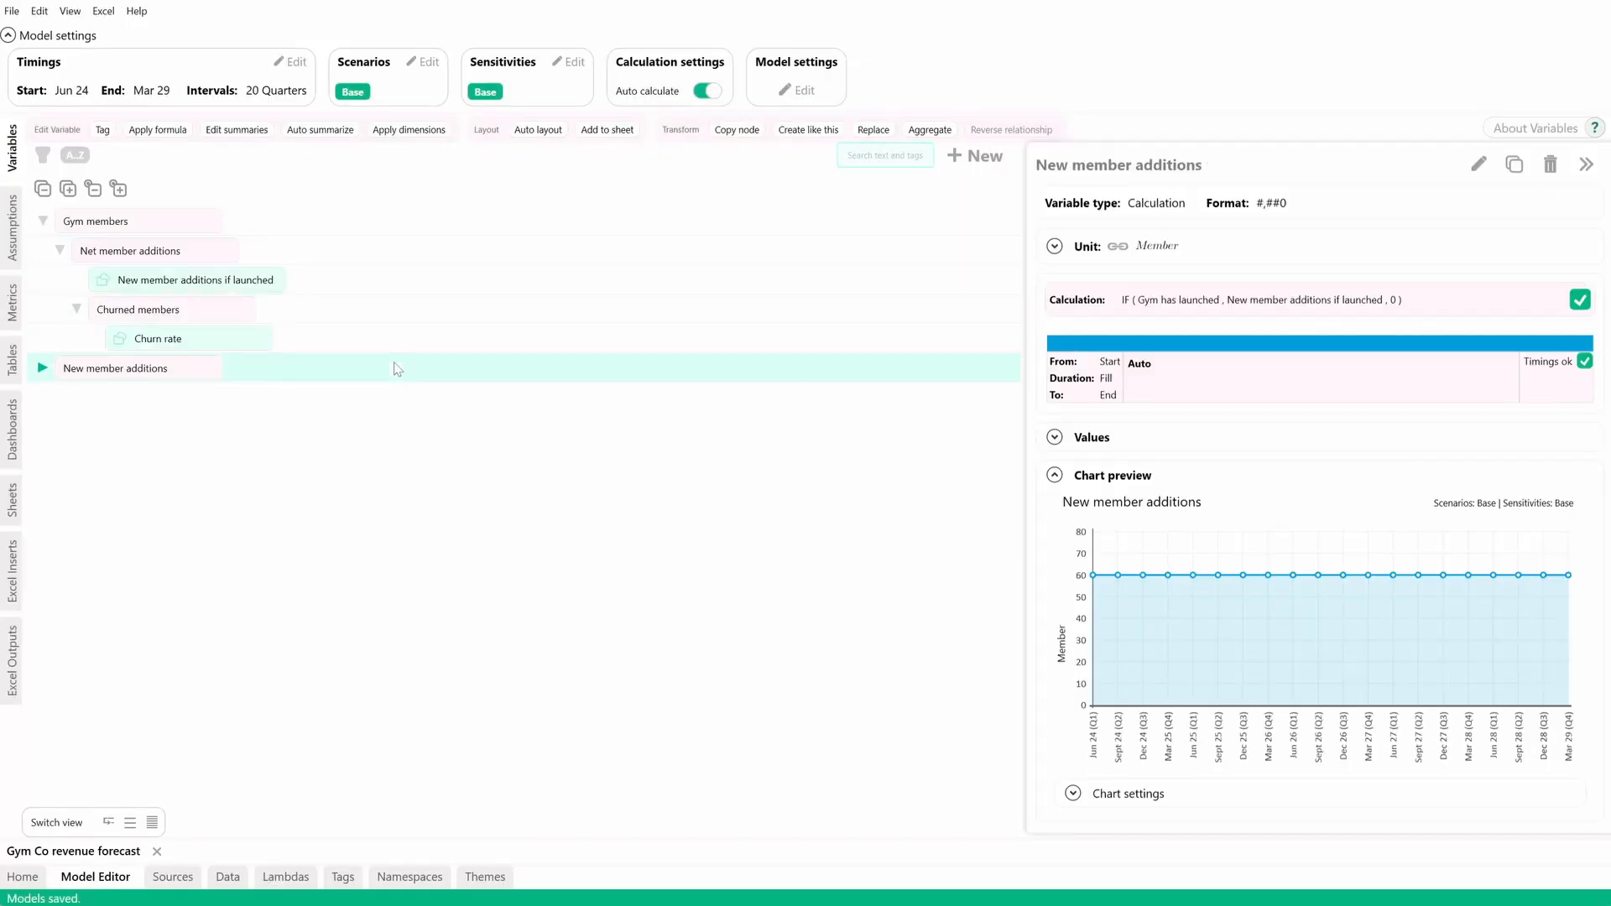
Change the Net member additions formula to New member additions - Churned members, finish it and view the Gym members chart
{"action": "left_click", "coordinate": [354, 250]}
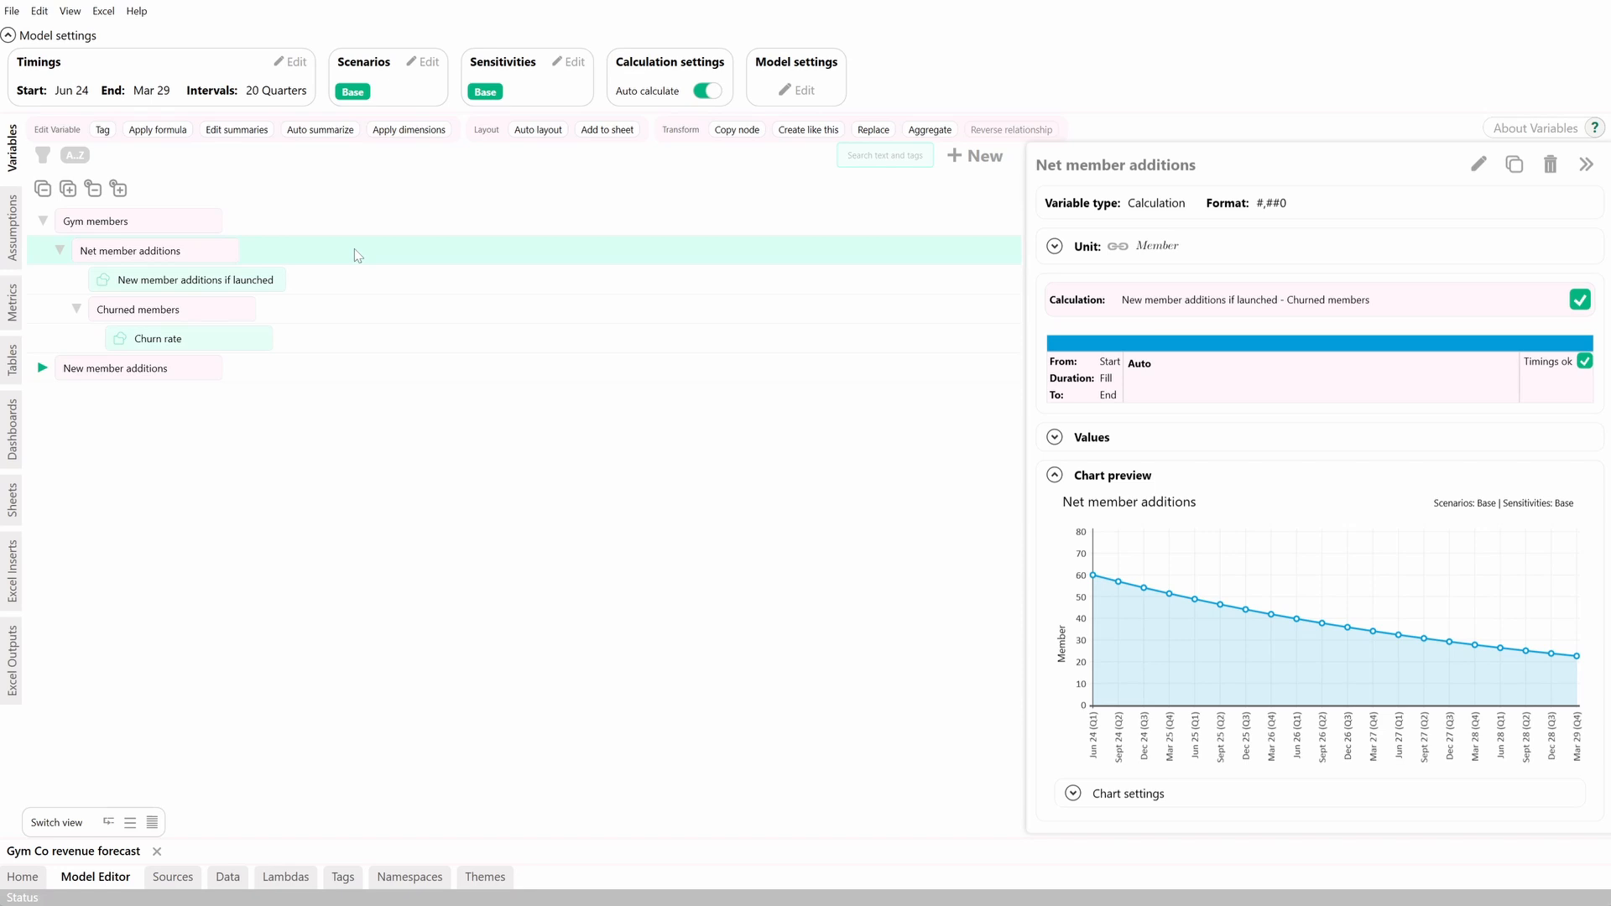
{"action": "double_click", "coordinate": [354, 251]}
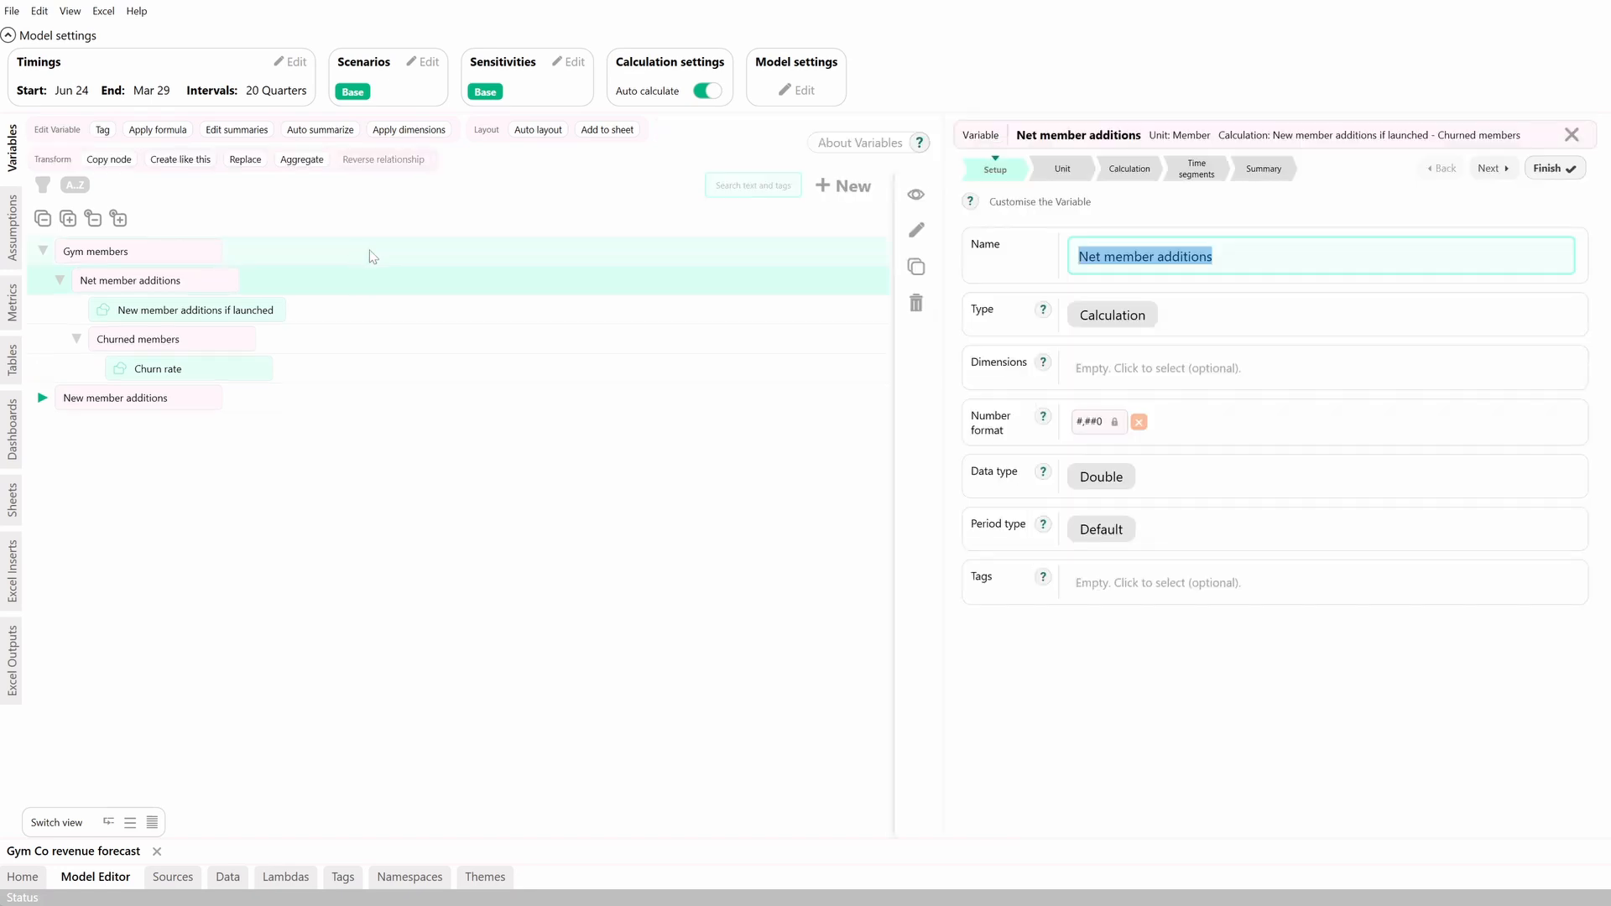
{"action": "left_click", "coordinate": [1161, 175]}
{"action": "left_click", "coordinate": [1198, 309]}
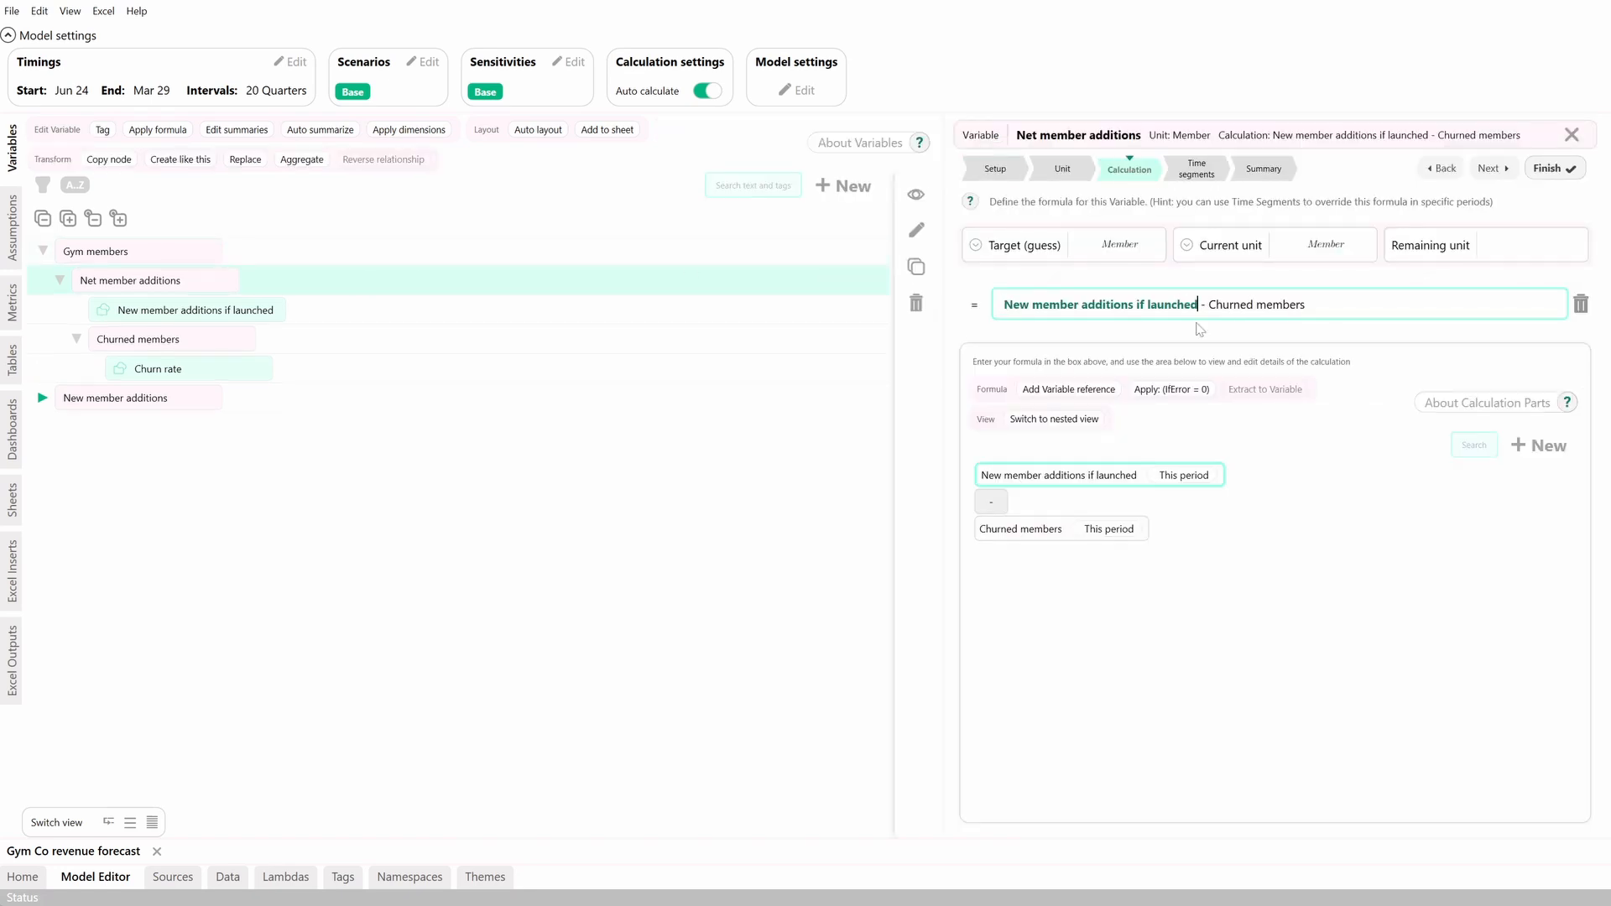
{"action": "key", "text": "BackSpace"}
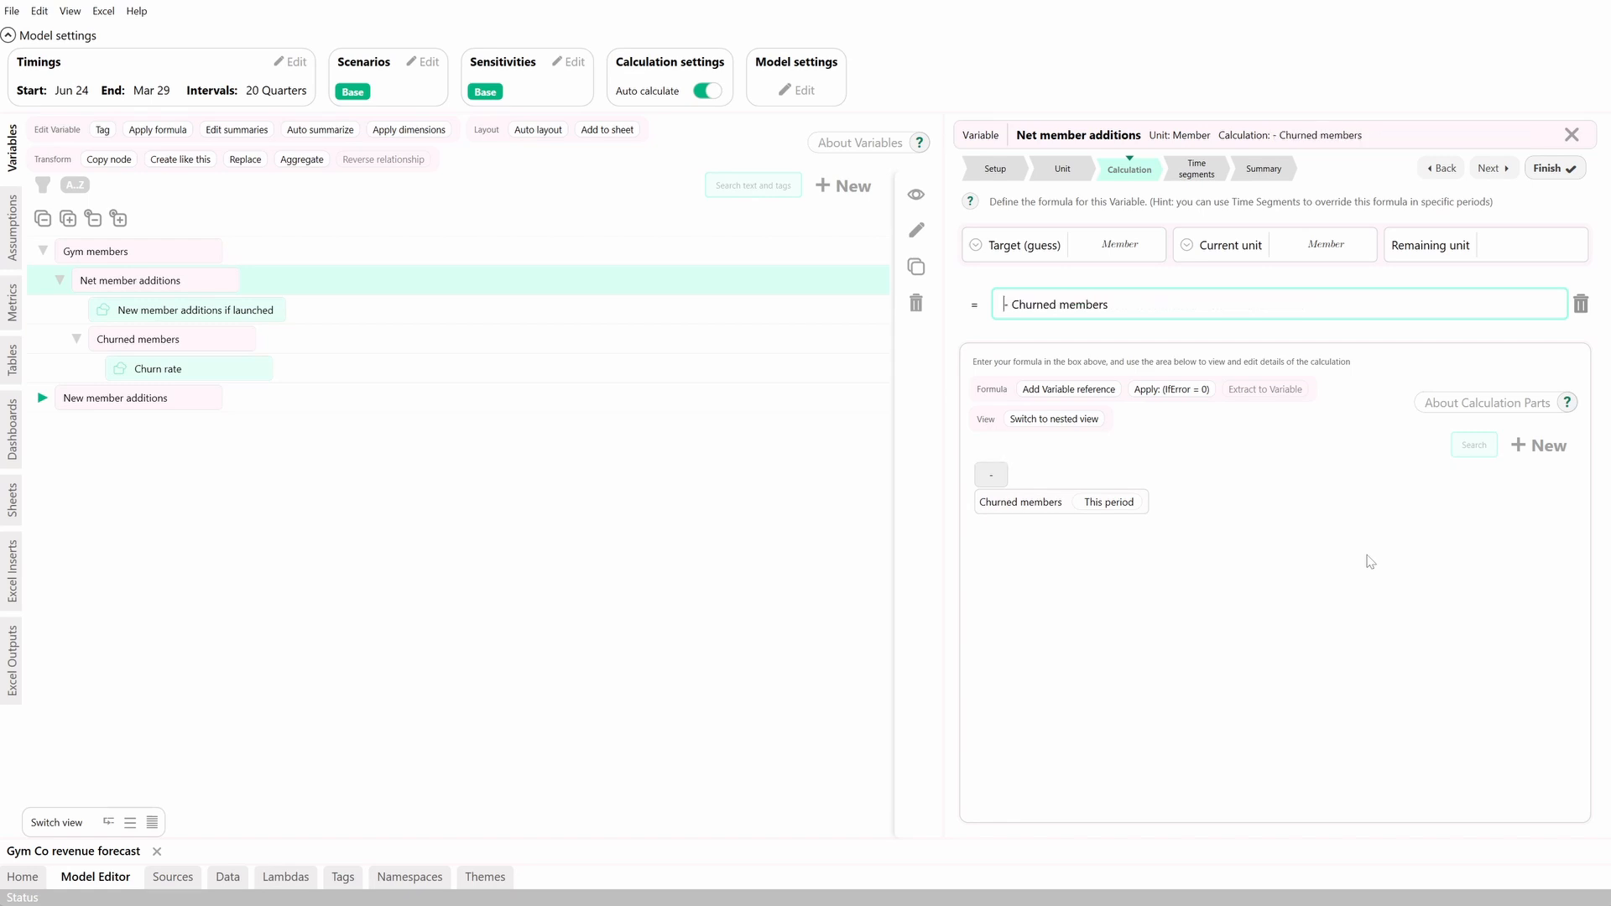
{"action": "type", "text": "new mem"}
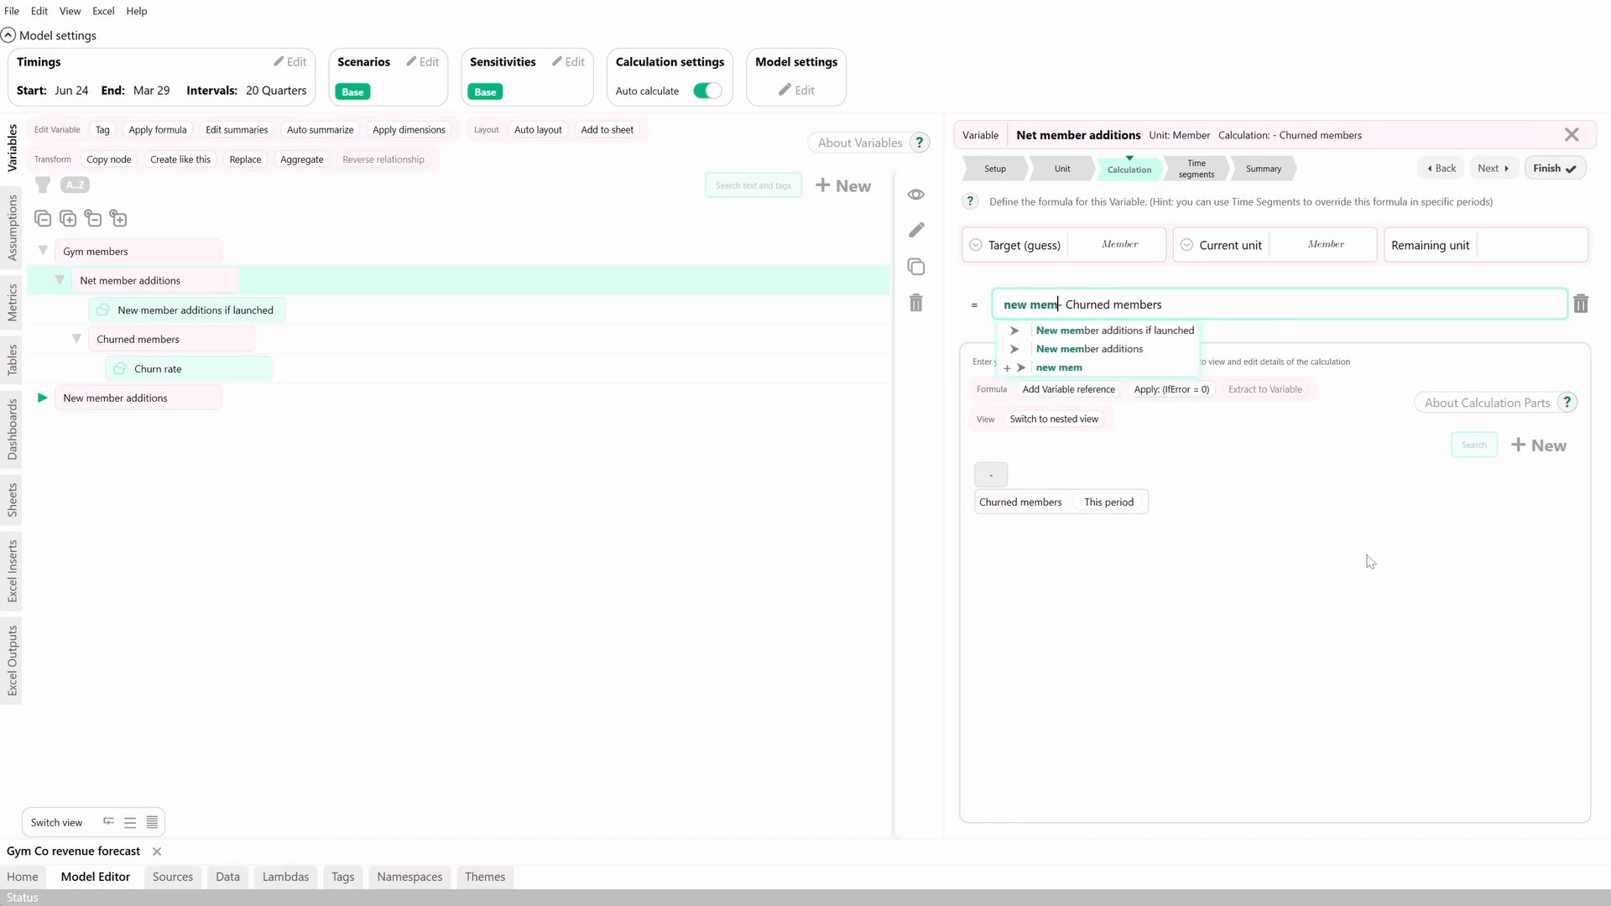
{"action": "key", "text": "Return"}
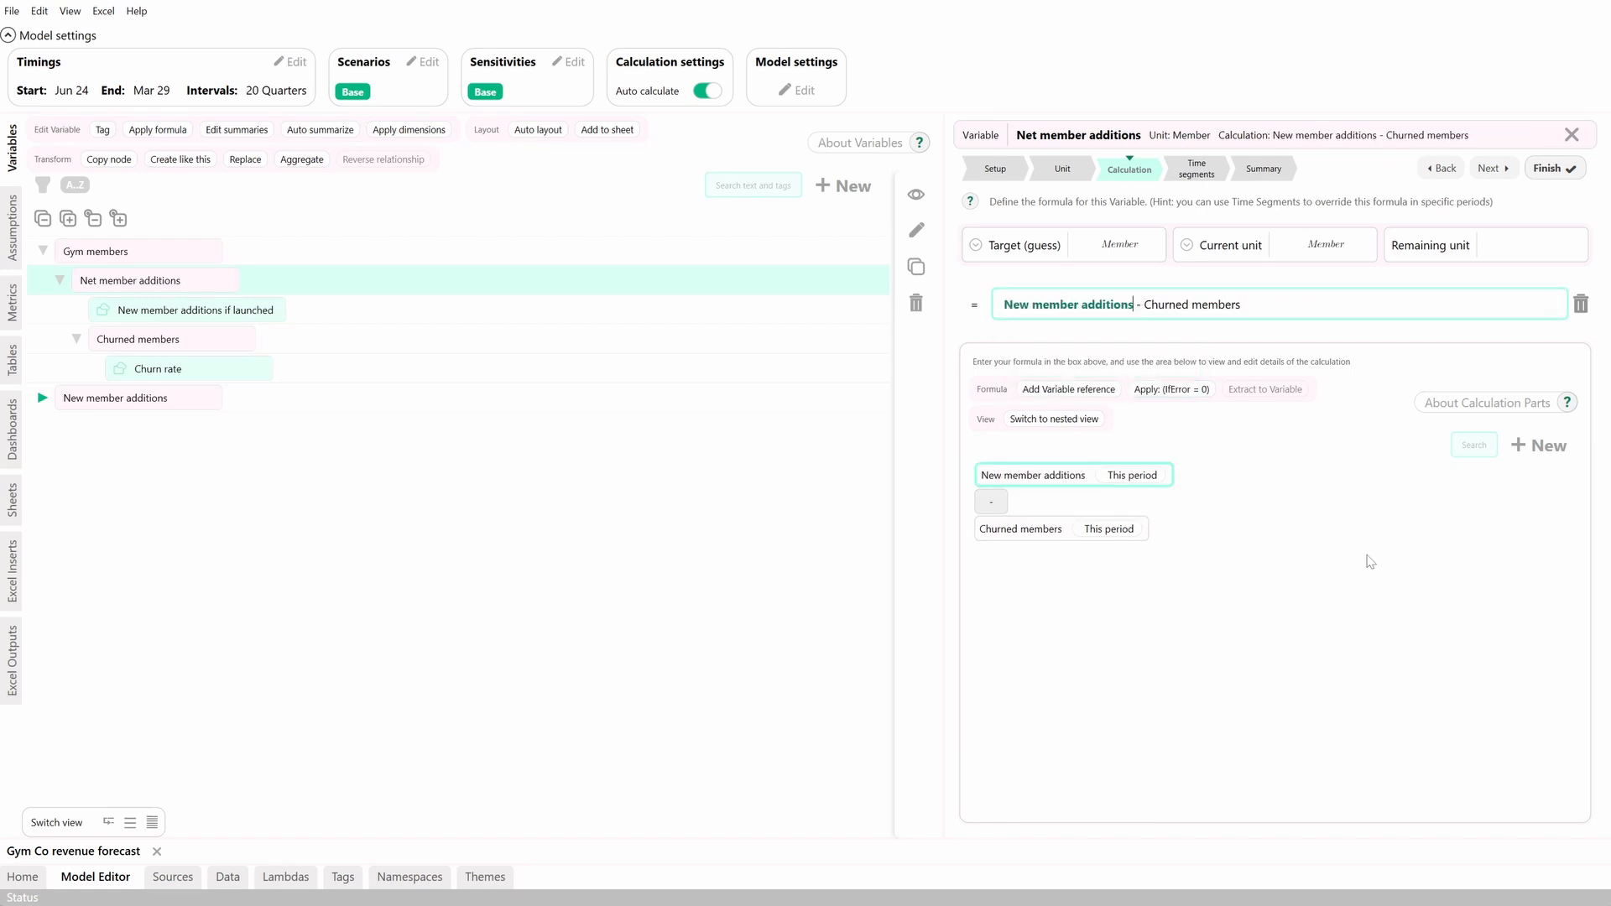
{"action": "left_click", "coordinate": [1554, 168]}
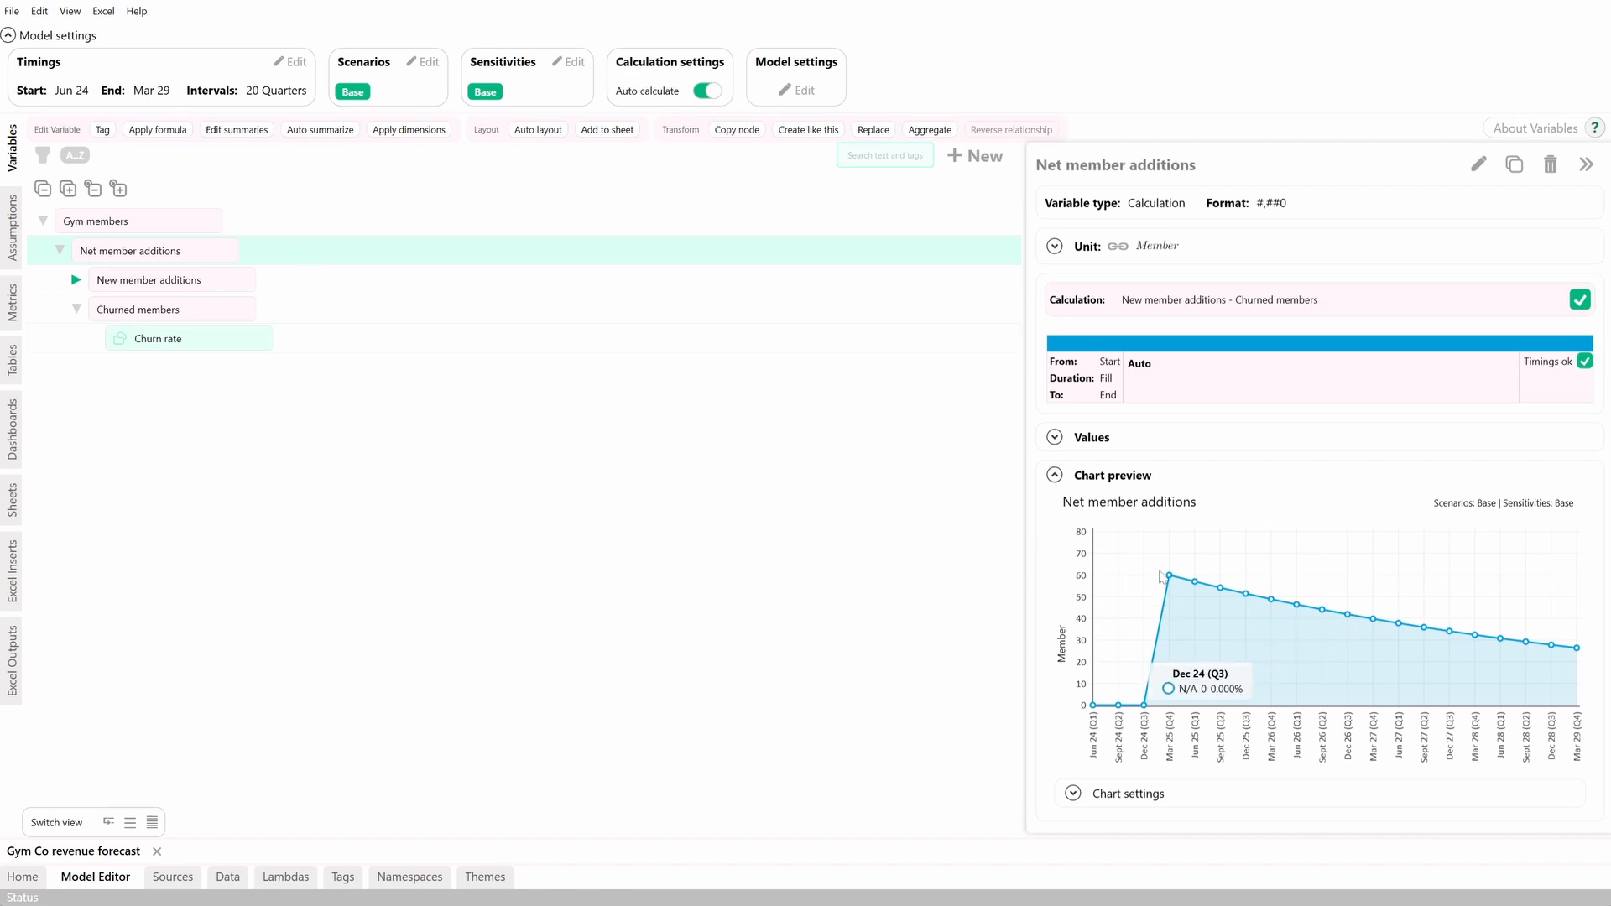
{"action": "left_click", "coordinate": [256, 223]}
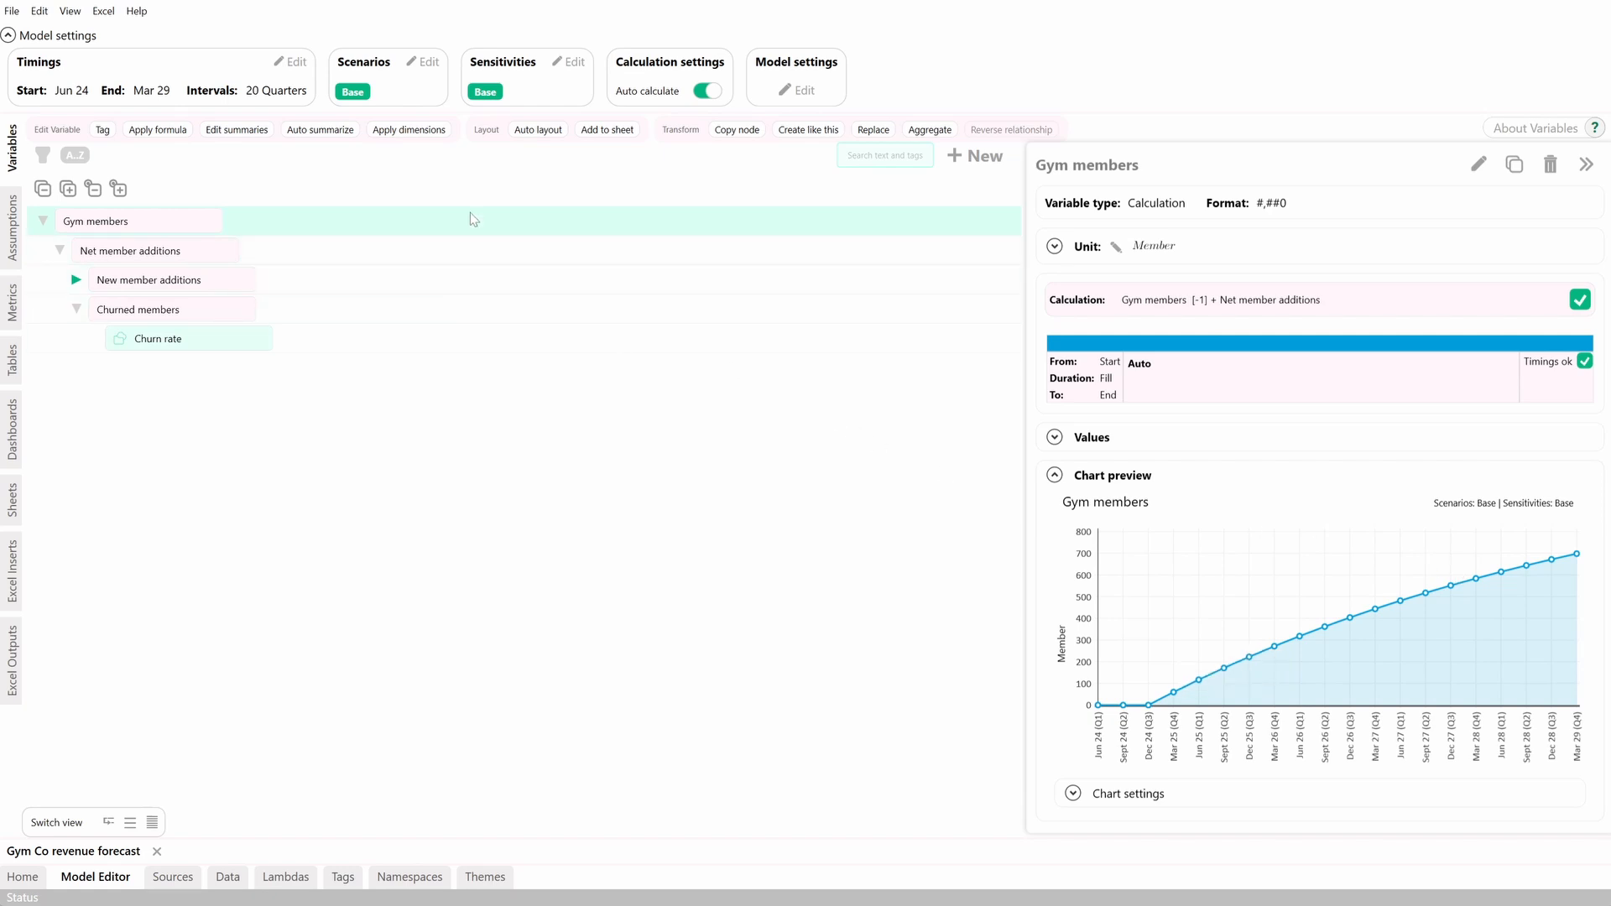
Create a new calculation variable named "Revenues" and specify GBP as its unit
{"action": "left_click", "coordinate": [973, 159]}
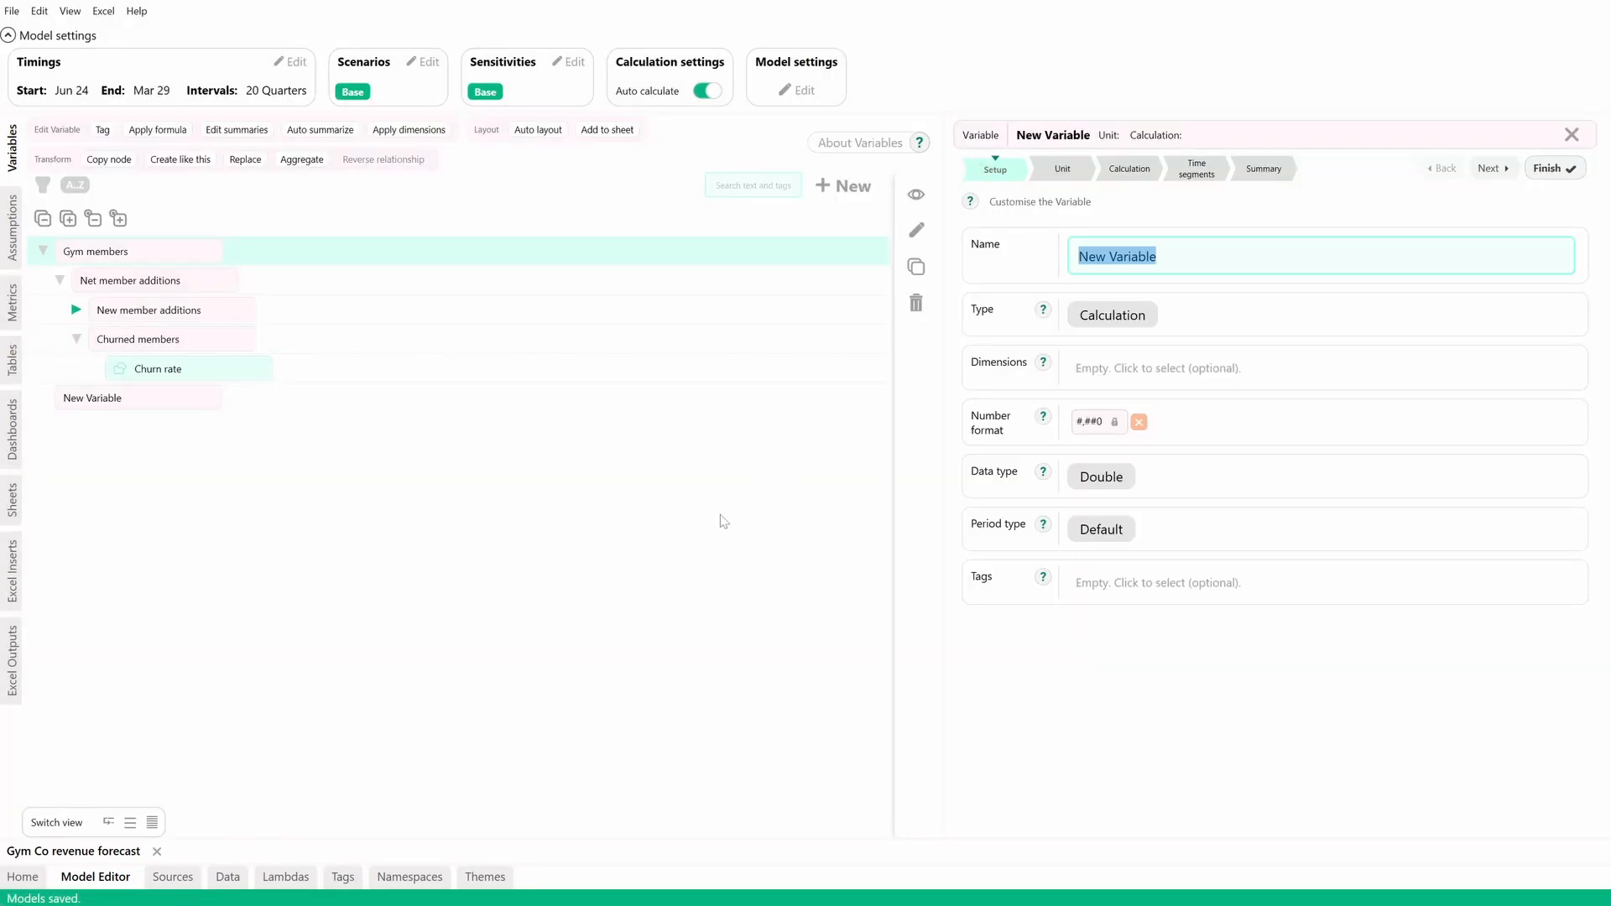
{"action": "type", "text": "Revenues"}
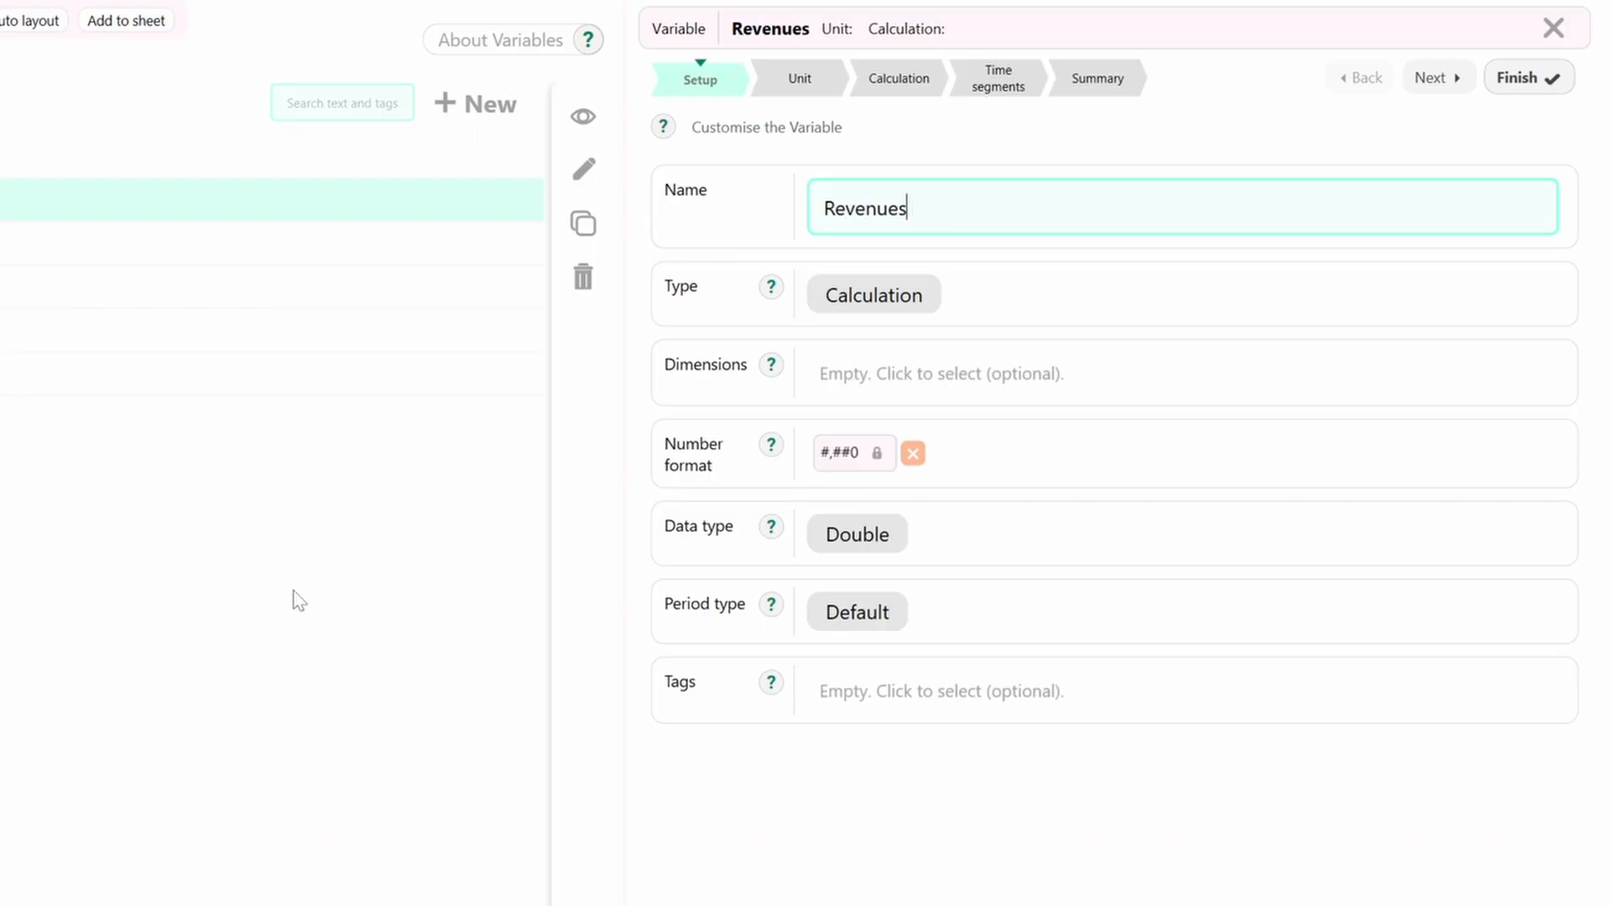
{"action": "left_click", "coordinate": [793, 91]}
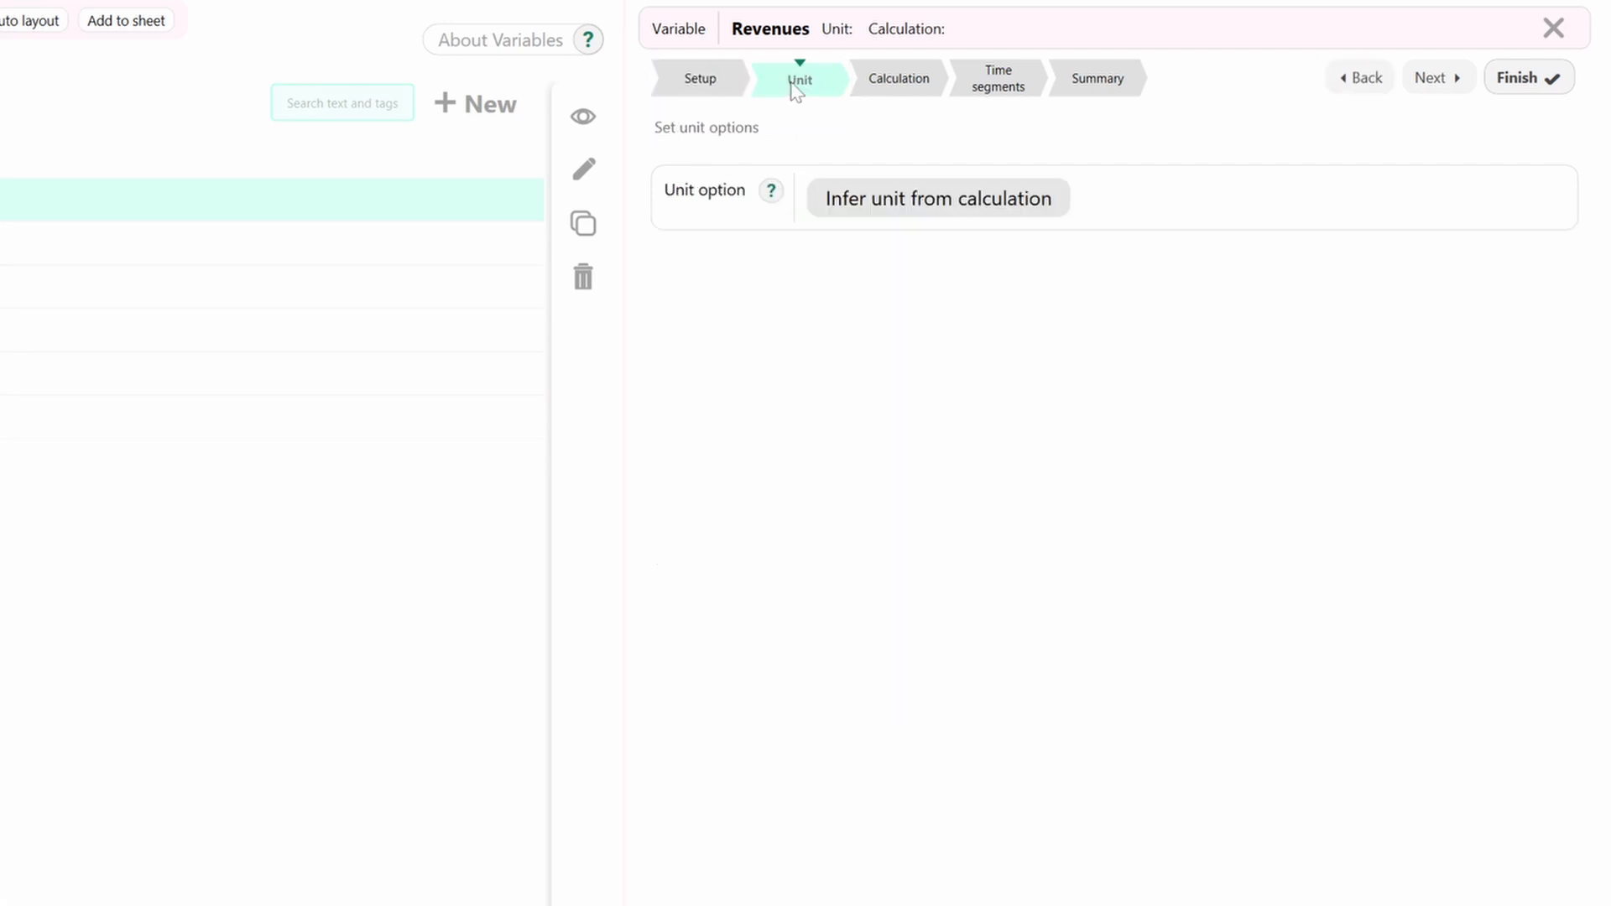
{"action": "left_click", "coordinate": [892, 199]}
{"action": "left_click", "coordinate": [890, 237]}
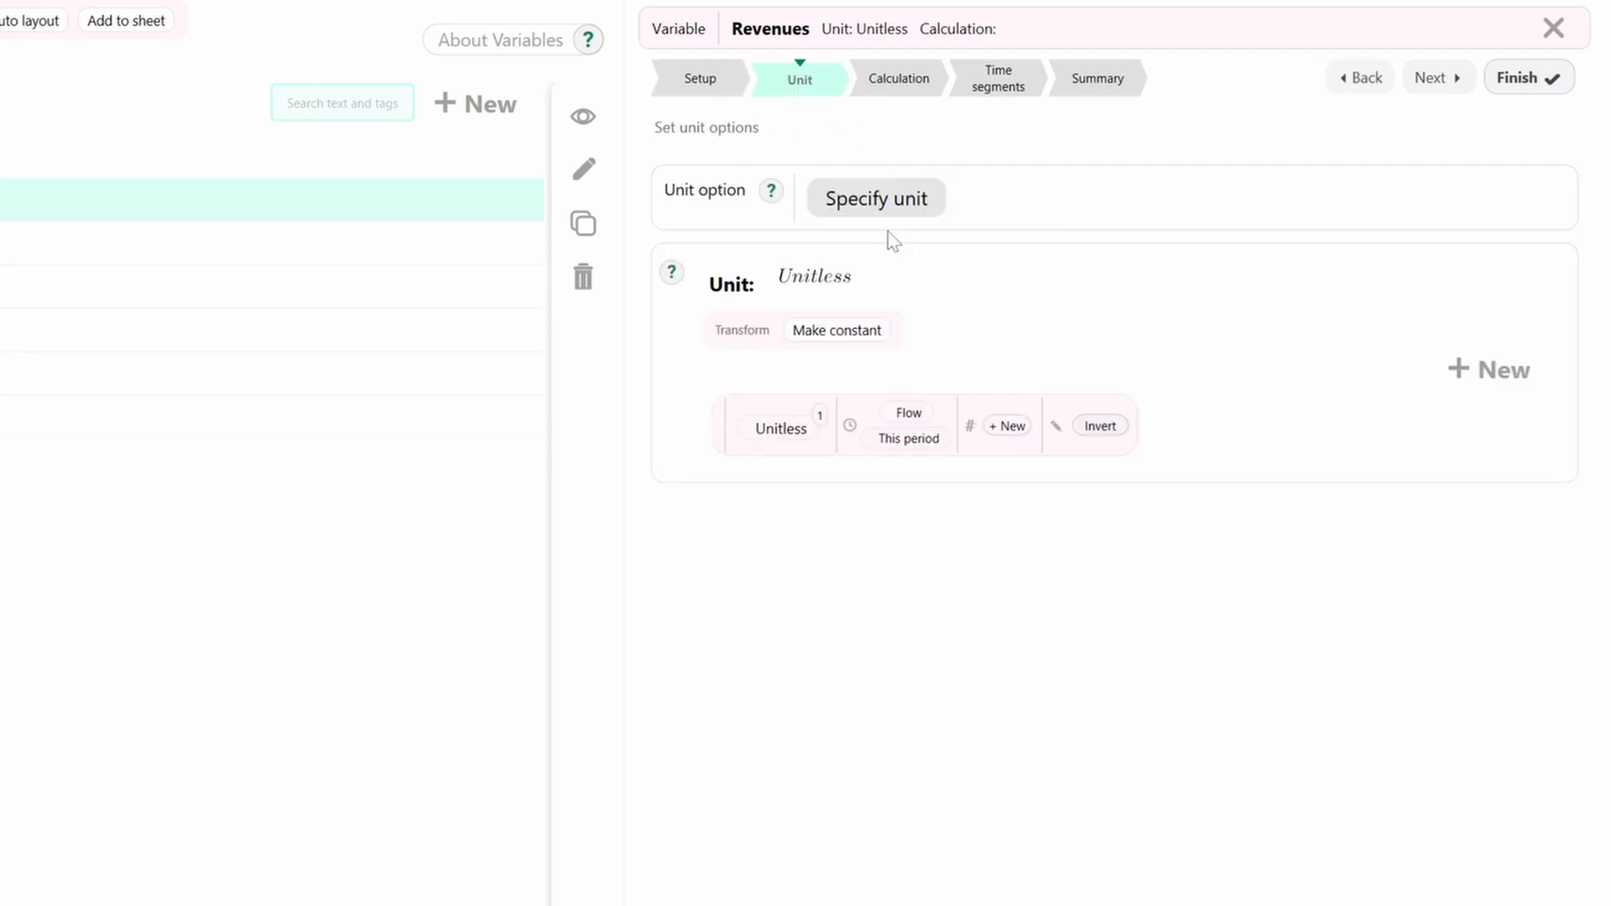
{"action": "left_click", "coordinate": [794, 441]}
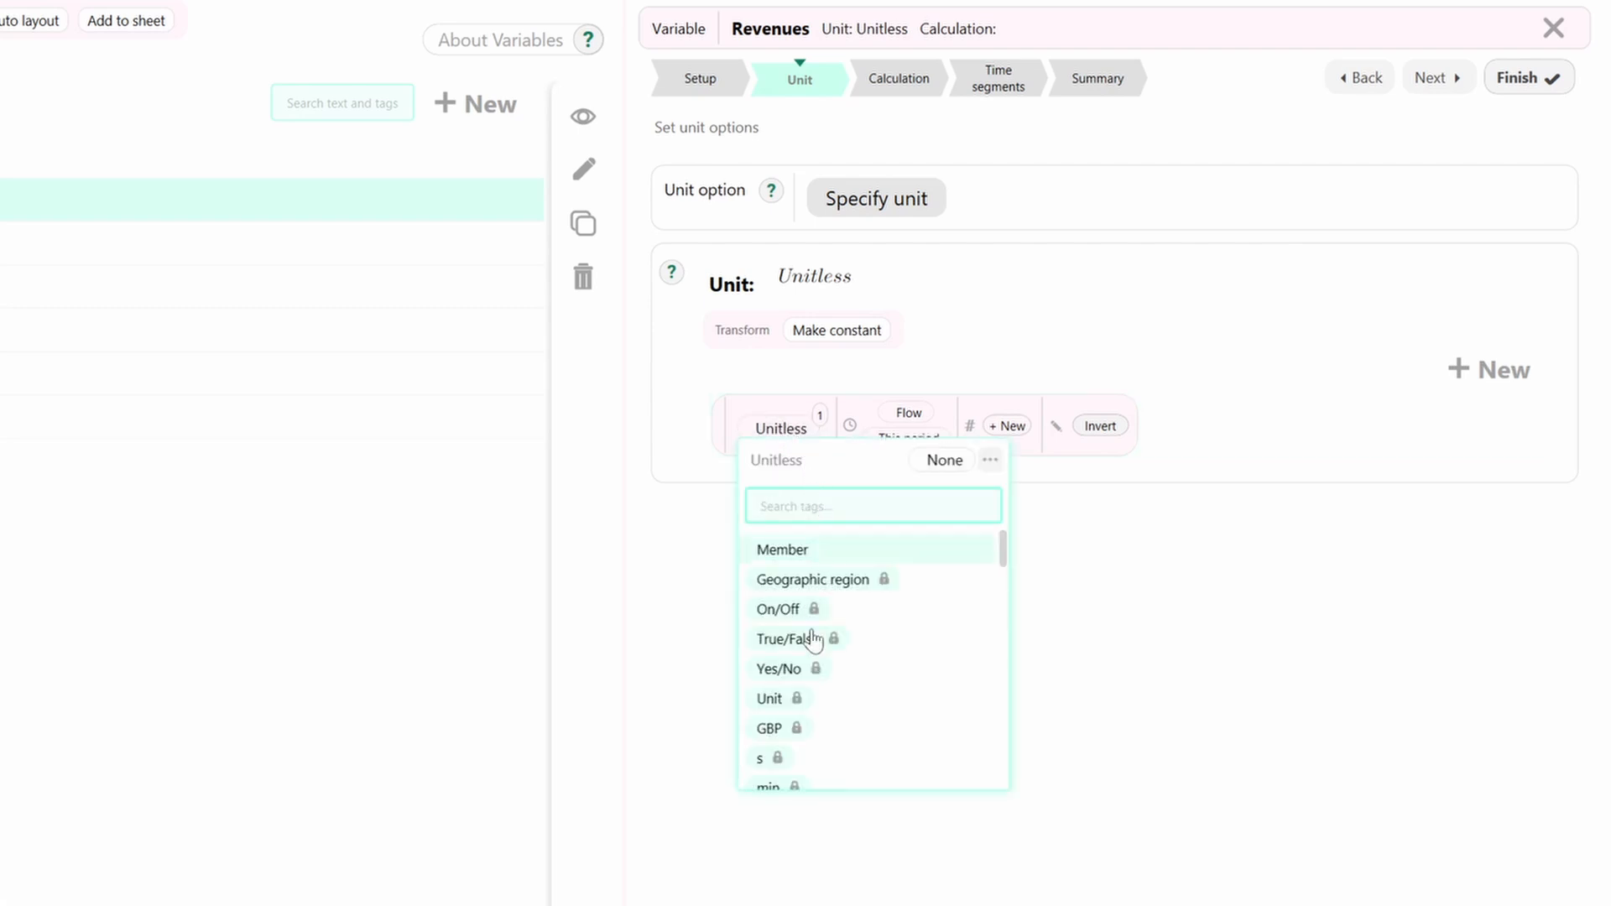
{"action": "left_click", "coordinate": [770, 728]}
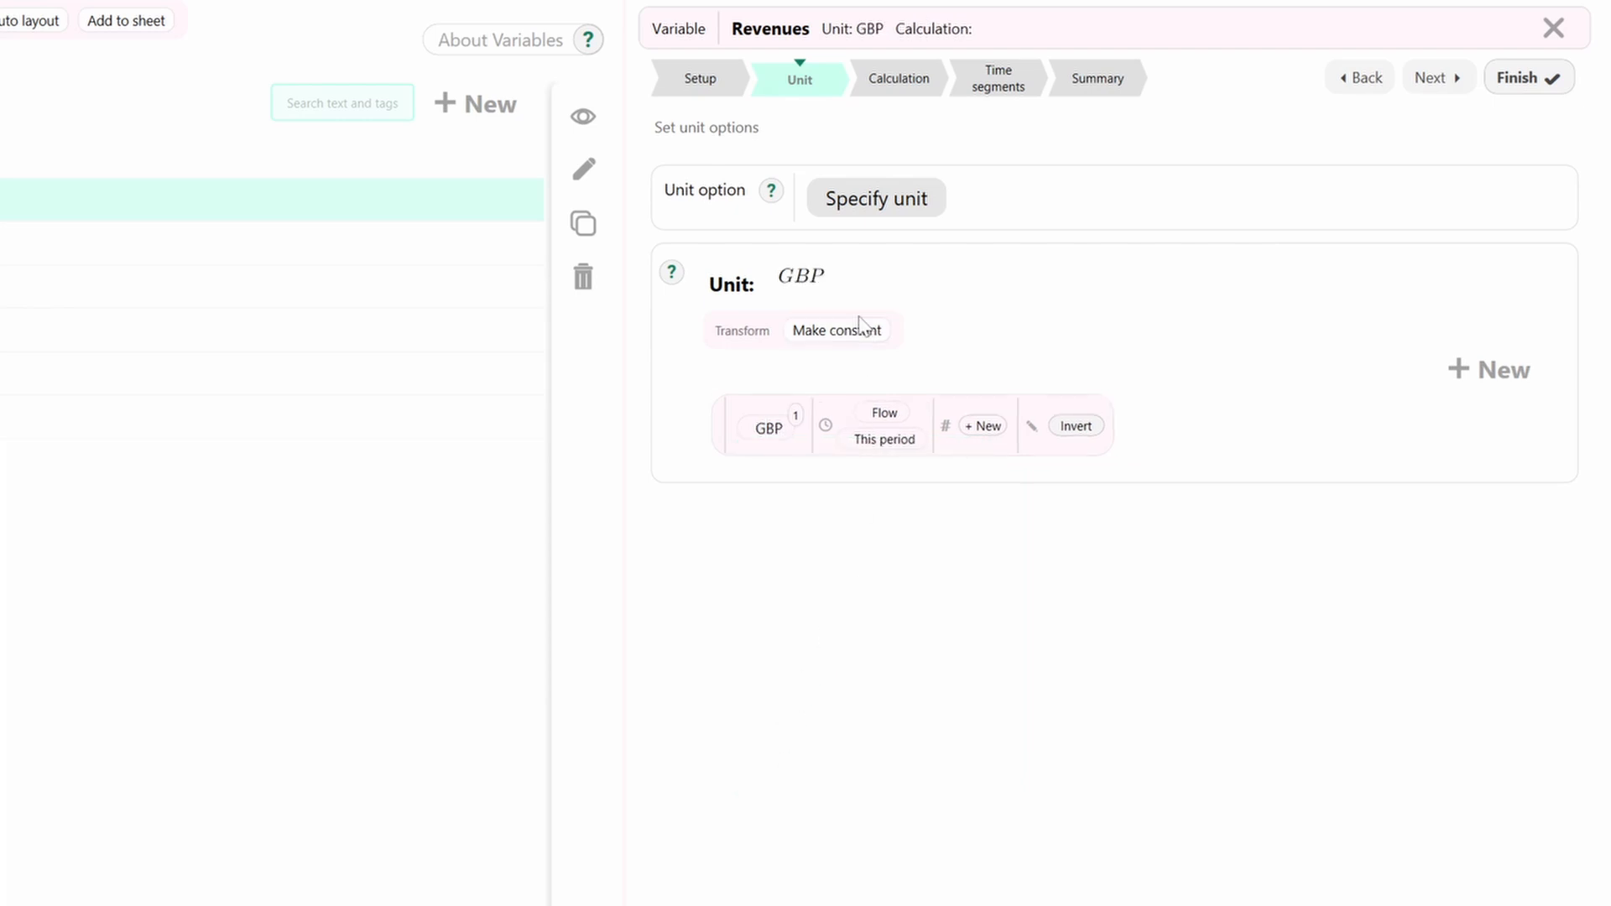
Define the Revenues formula as Gym members * Revenues per member, creating Revenues per member as a new variable
{"action": "left_click", "coordinate": [932, 87]}
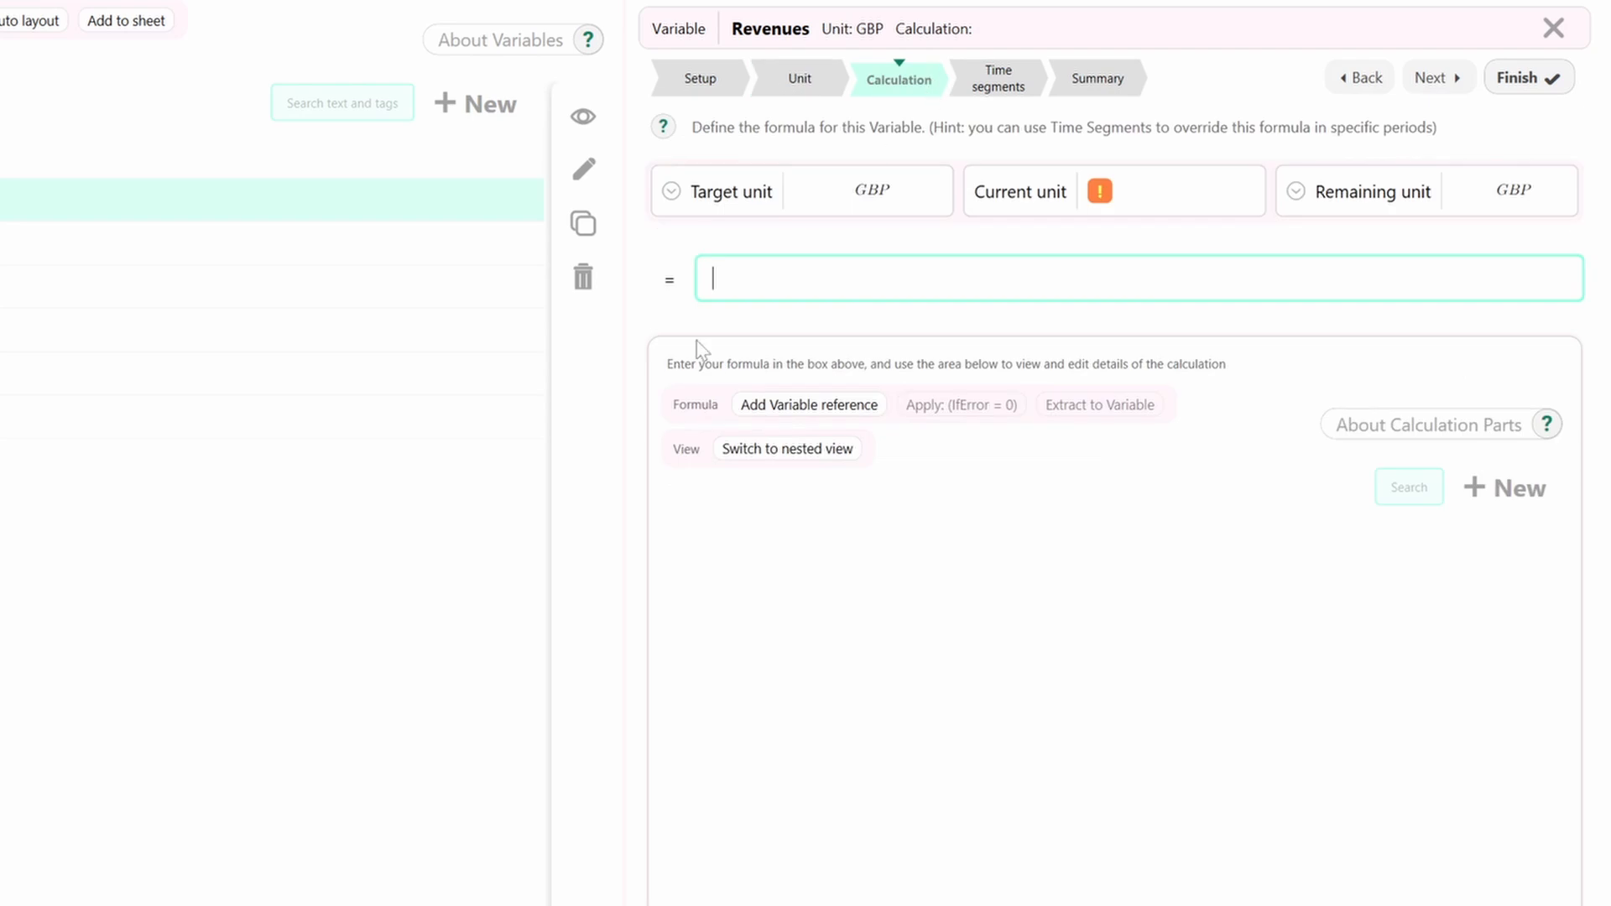
{"action": "type", "text": "gym mem"}
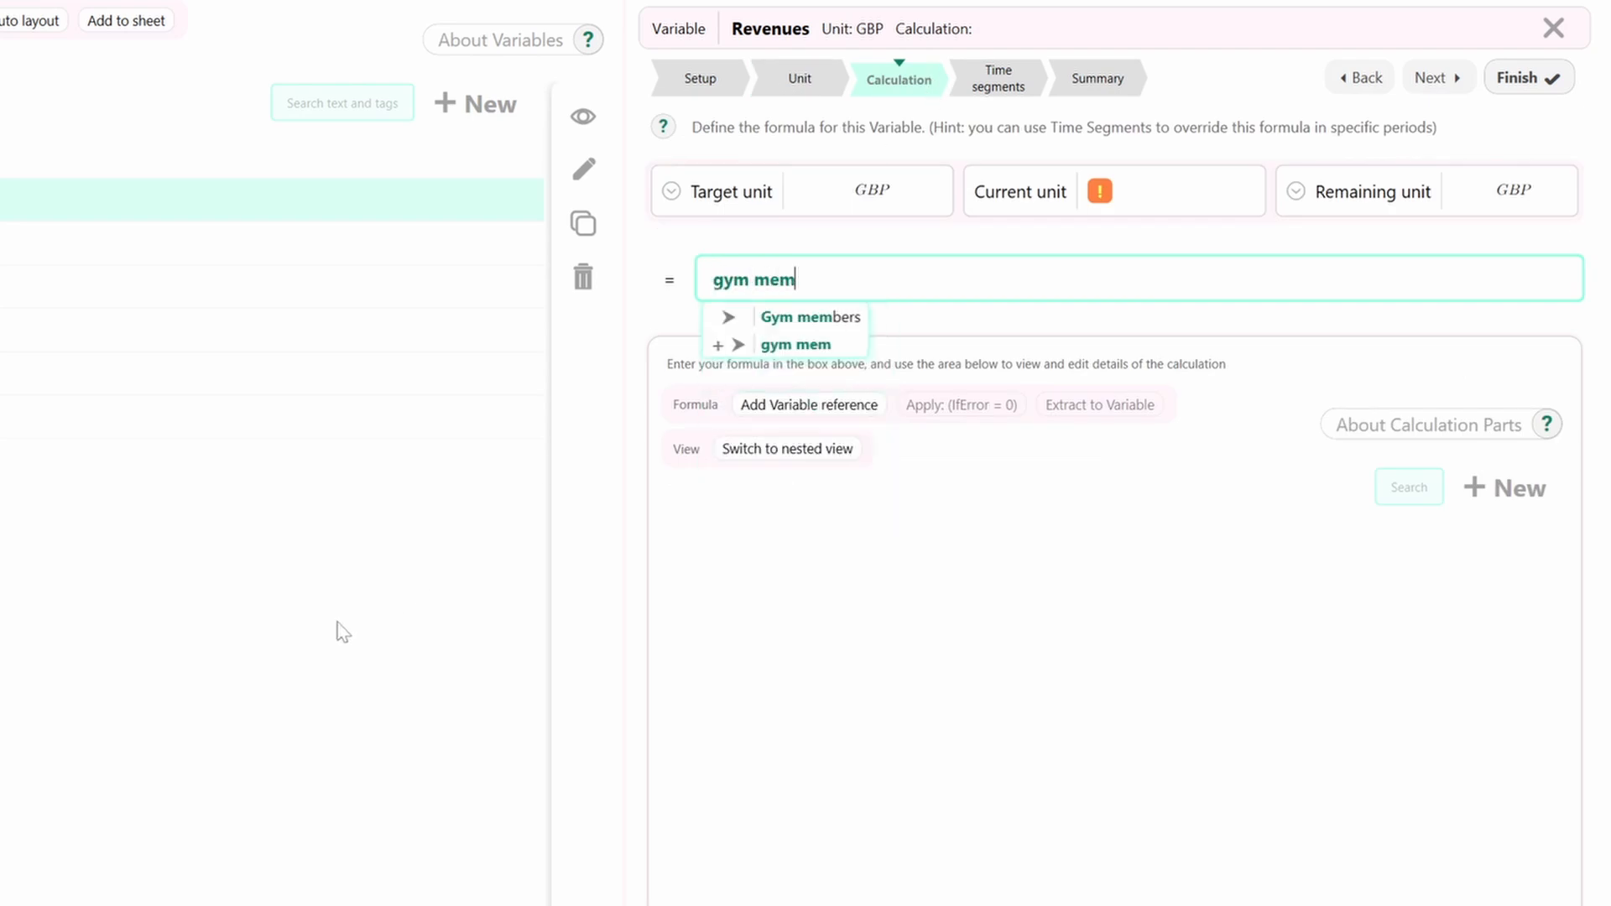
{"action": "key", "text": "Return"}
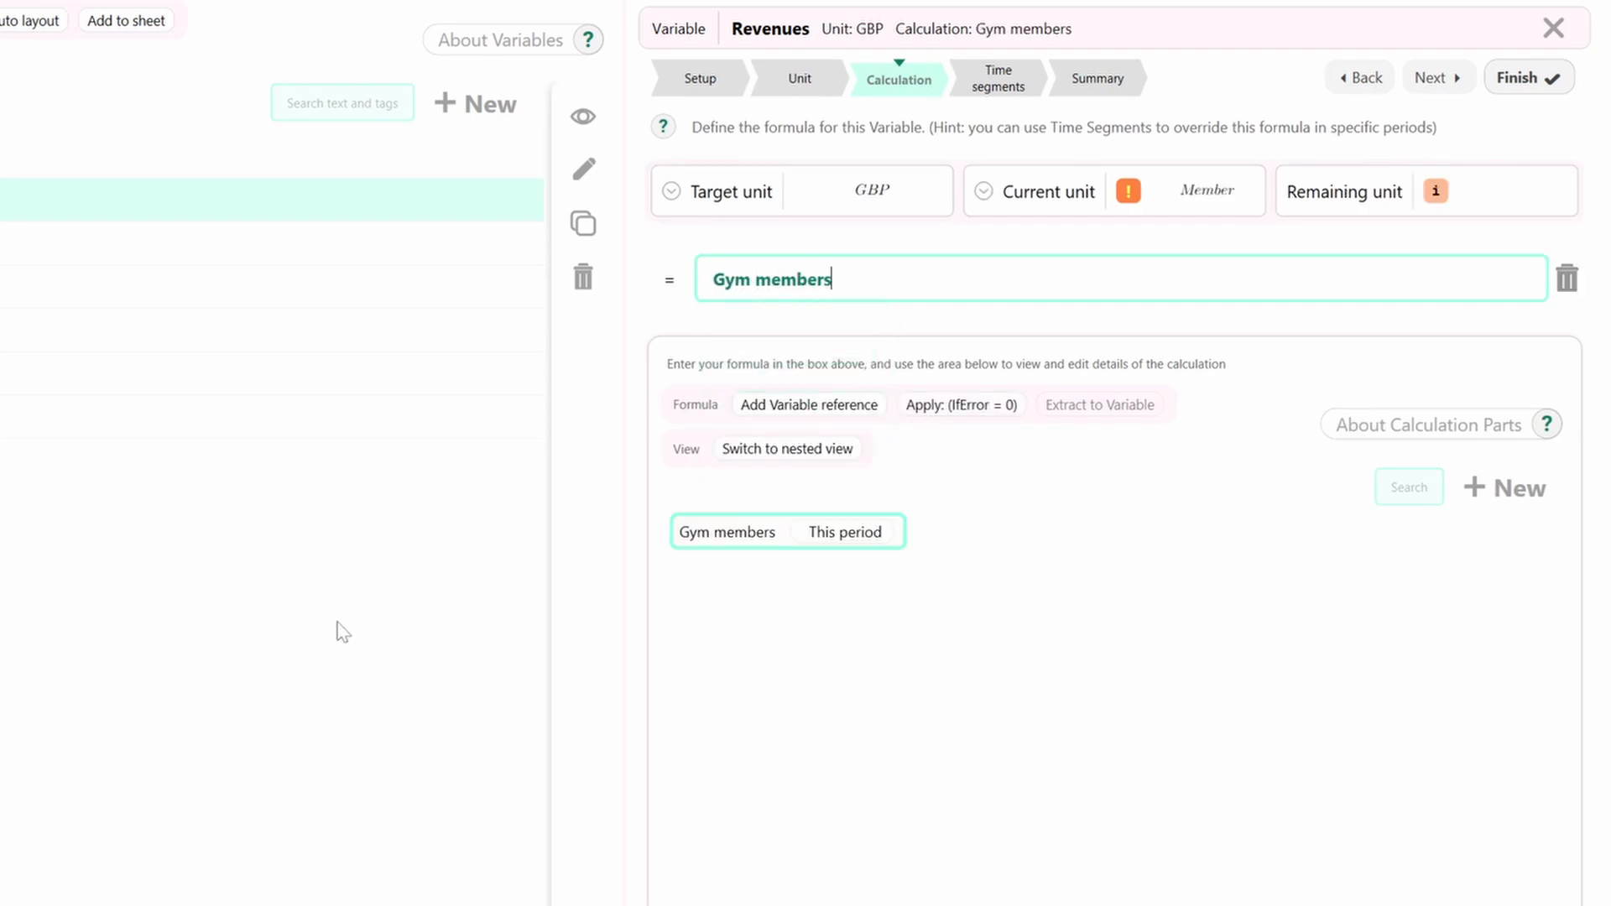
{"action": "type", "text": "*"}
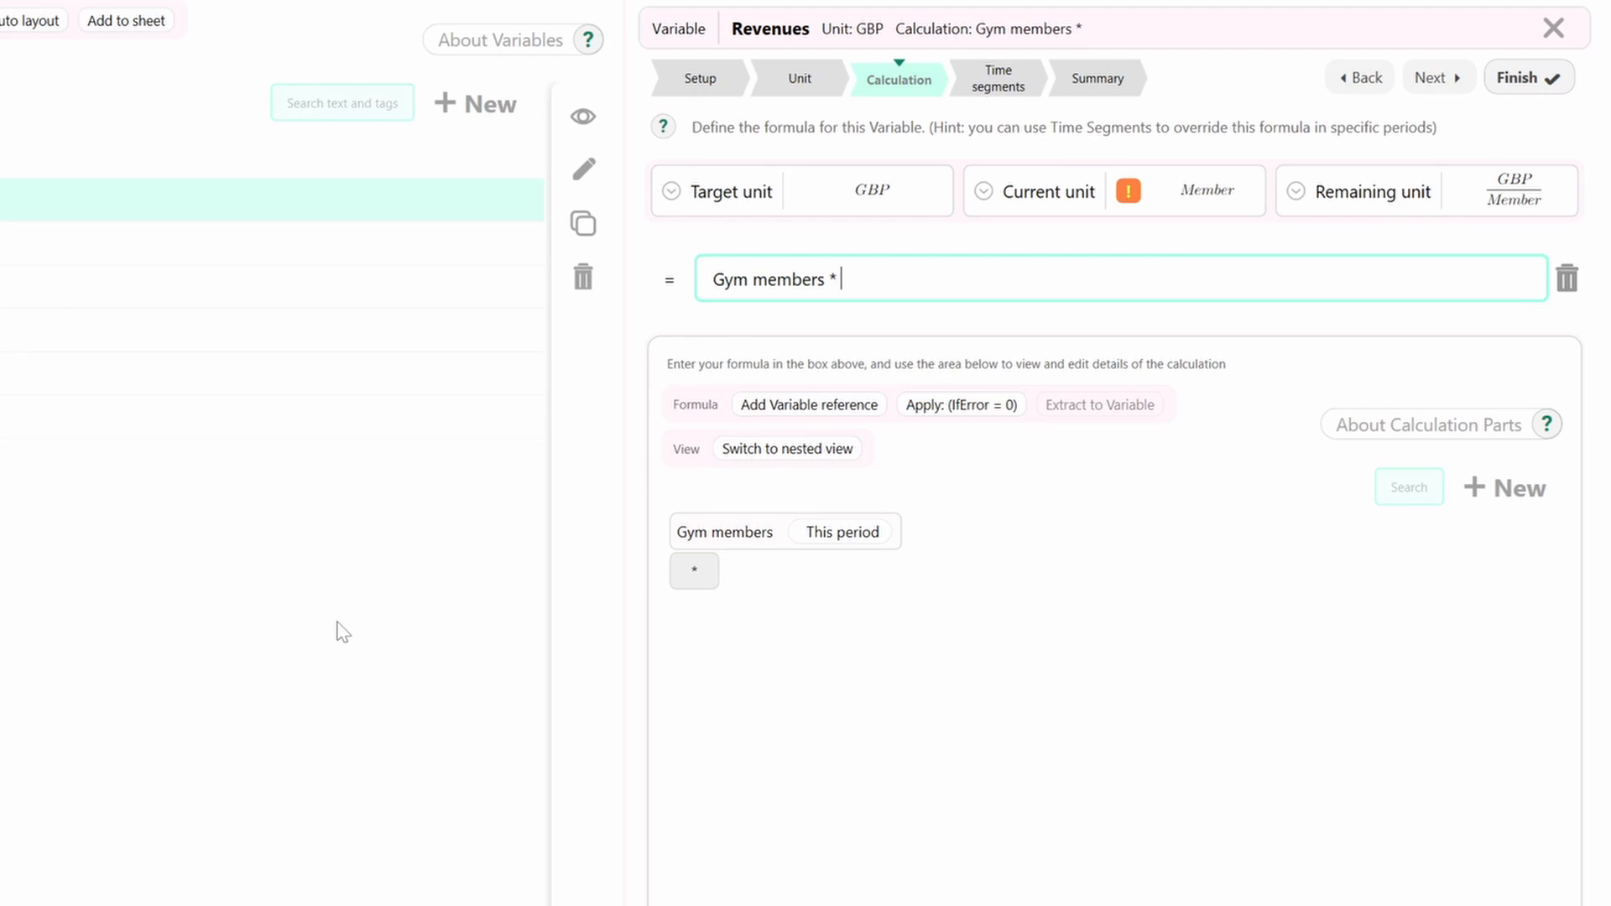
{"action": "type", "text": "Revenues per member"}
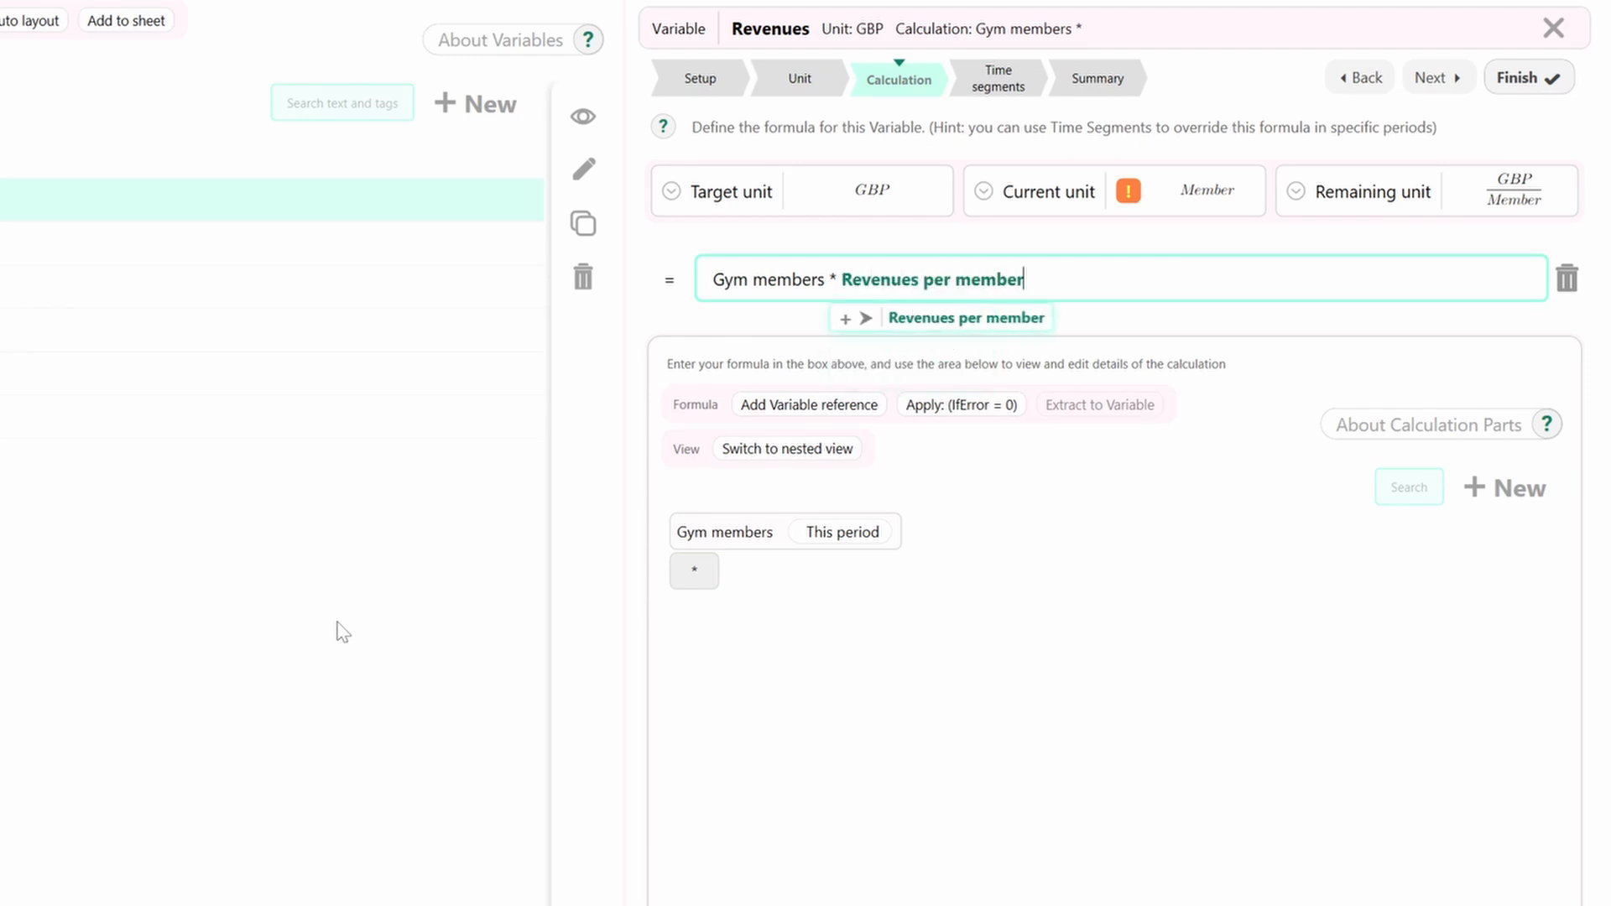
{"action": "key", "text": "Return"}
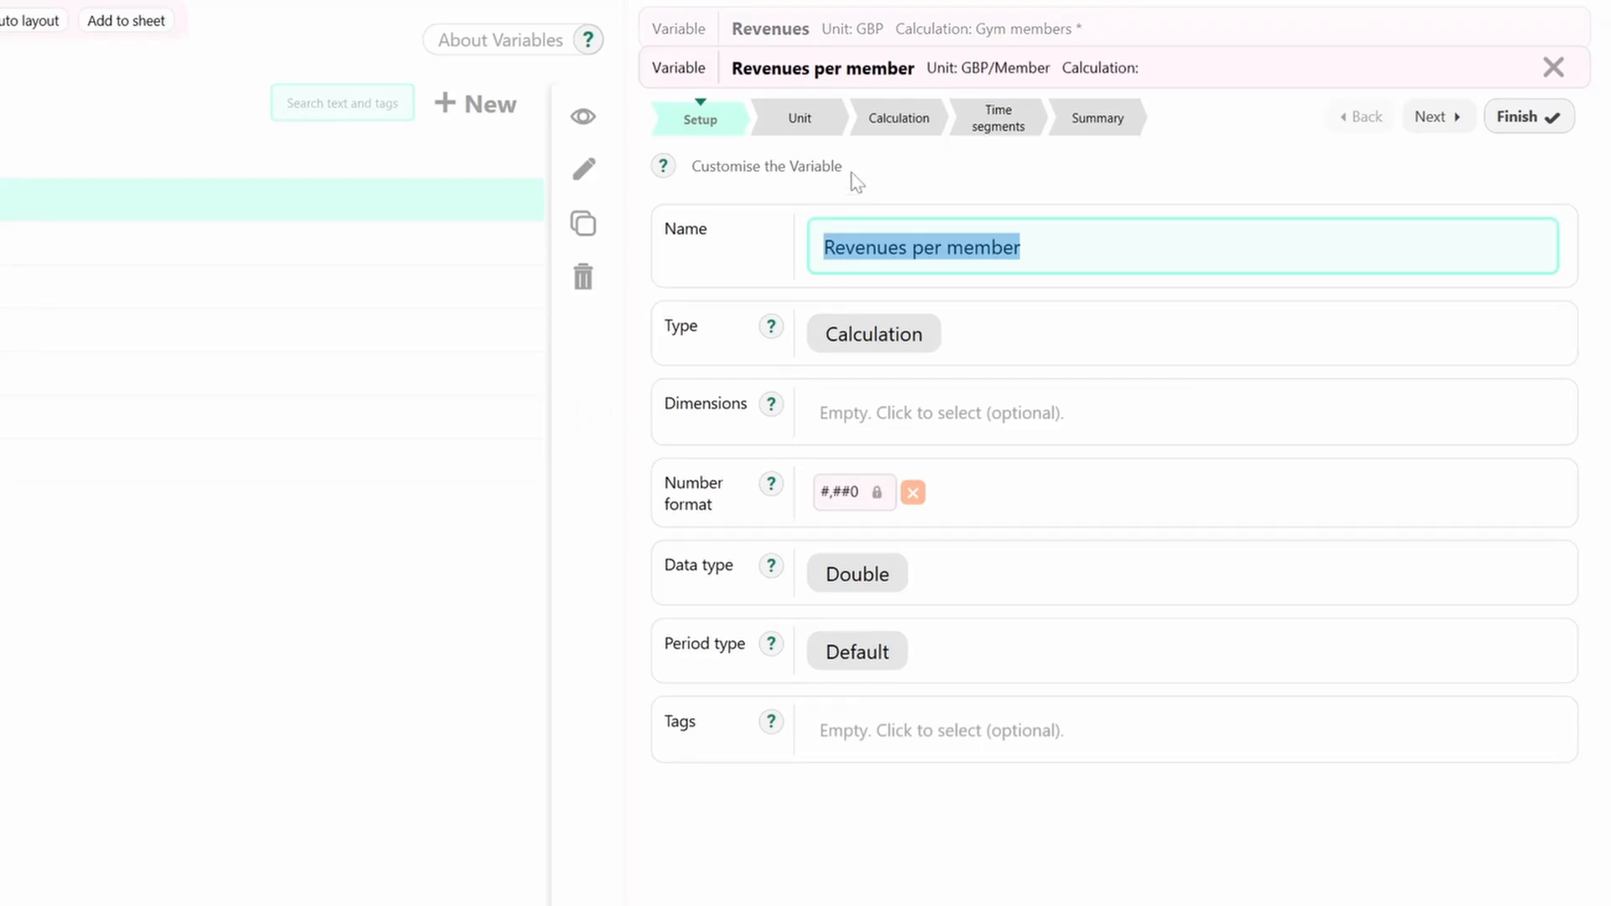
Begin the Revenues per member formula with a reference to a newly created variable named "Monthly price per member"
{"action": "left_click", "coordinate": [899, 124]}
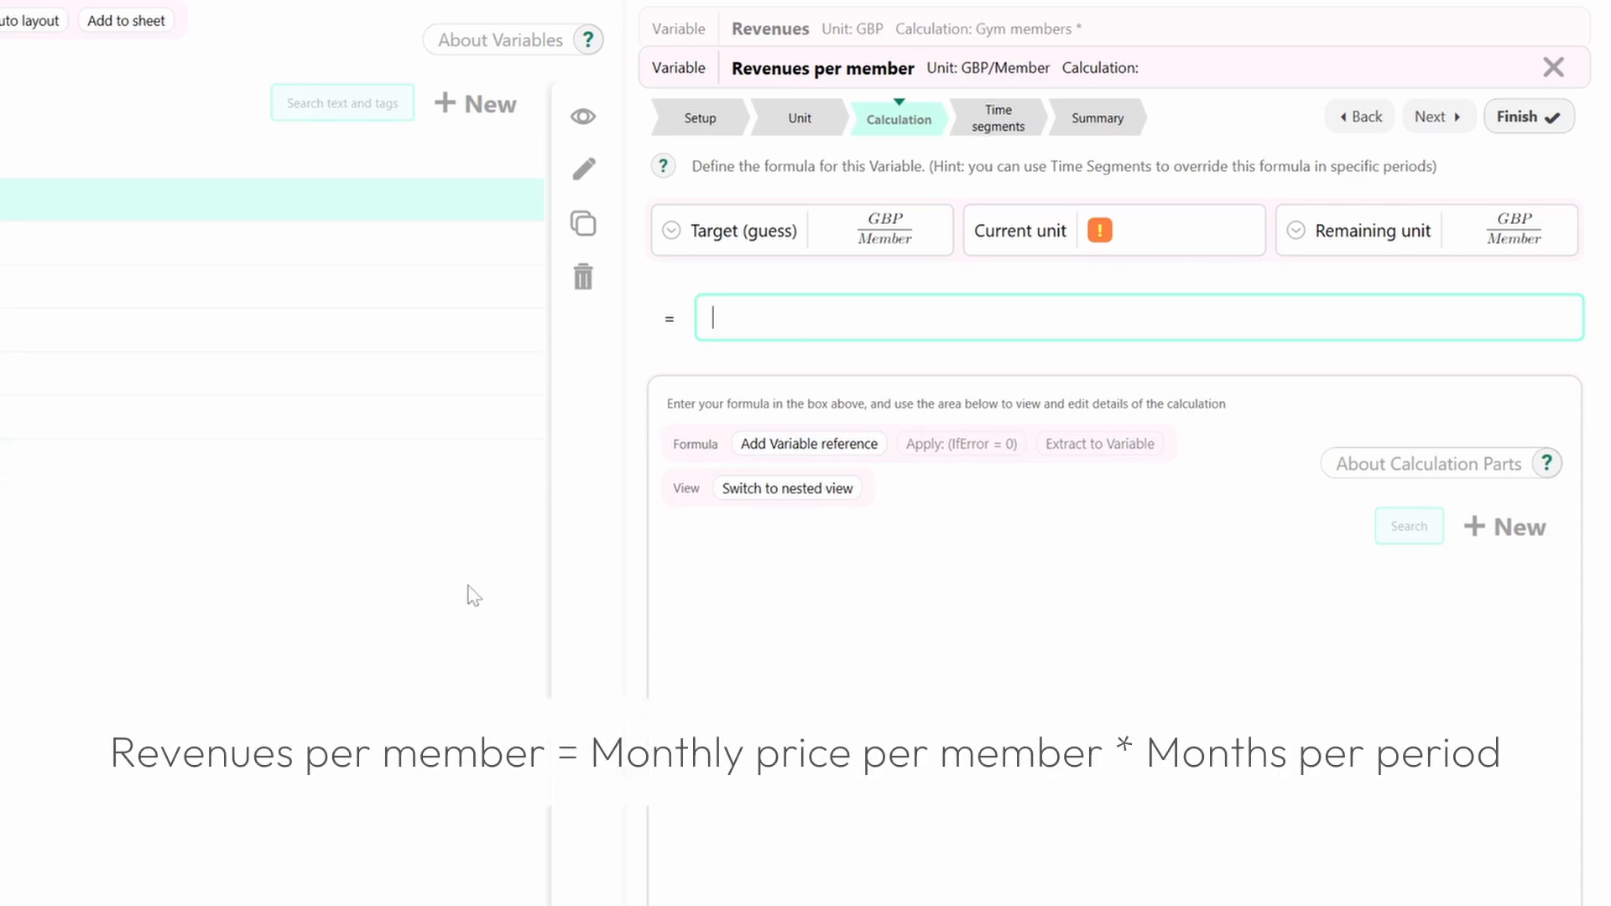
{"action": "type", "text": "Monht"}
{"action": "type", "text": "tly price per me"}
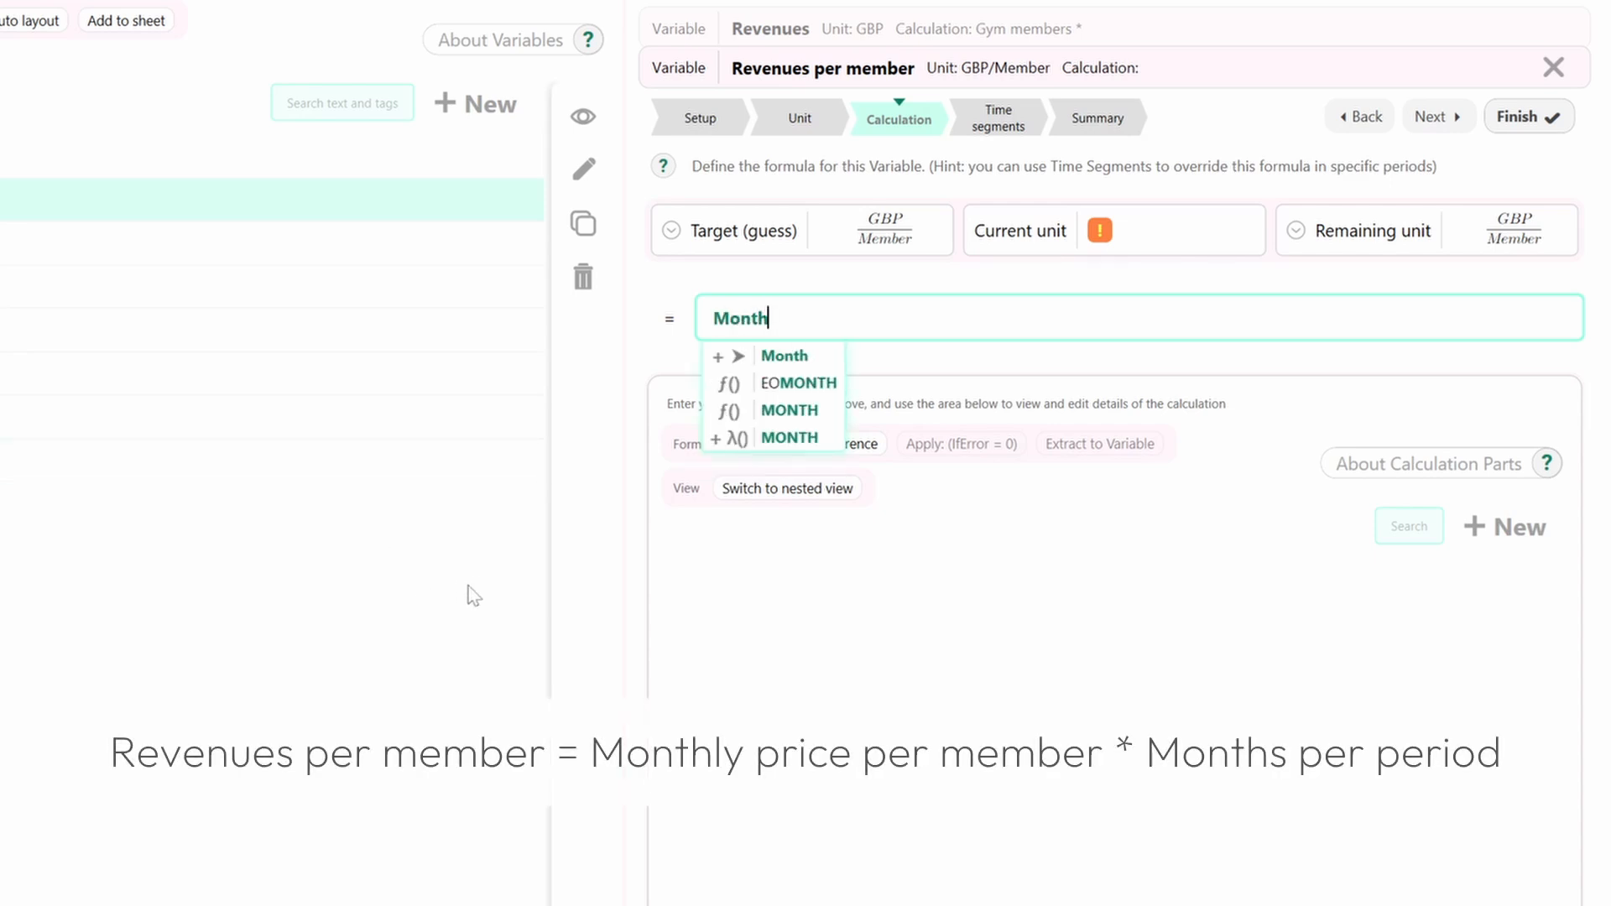
{"action": "type", "text": "mber"}
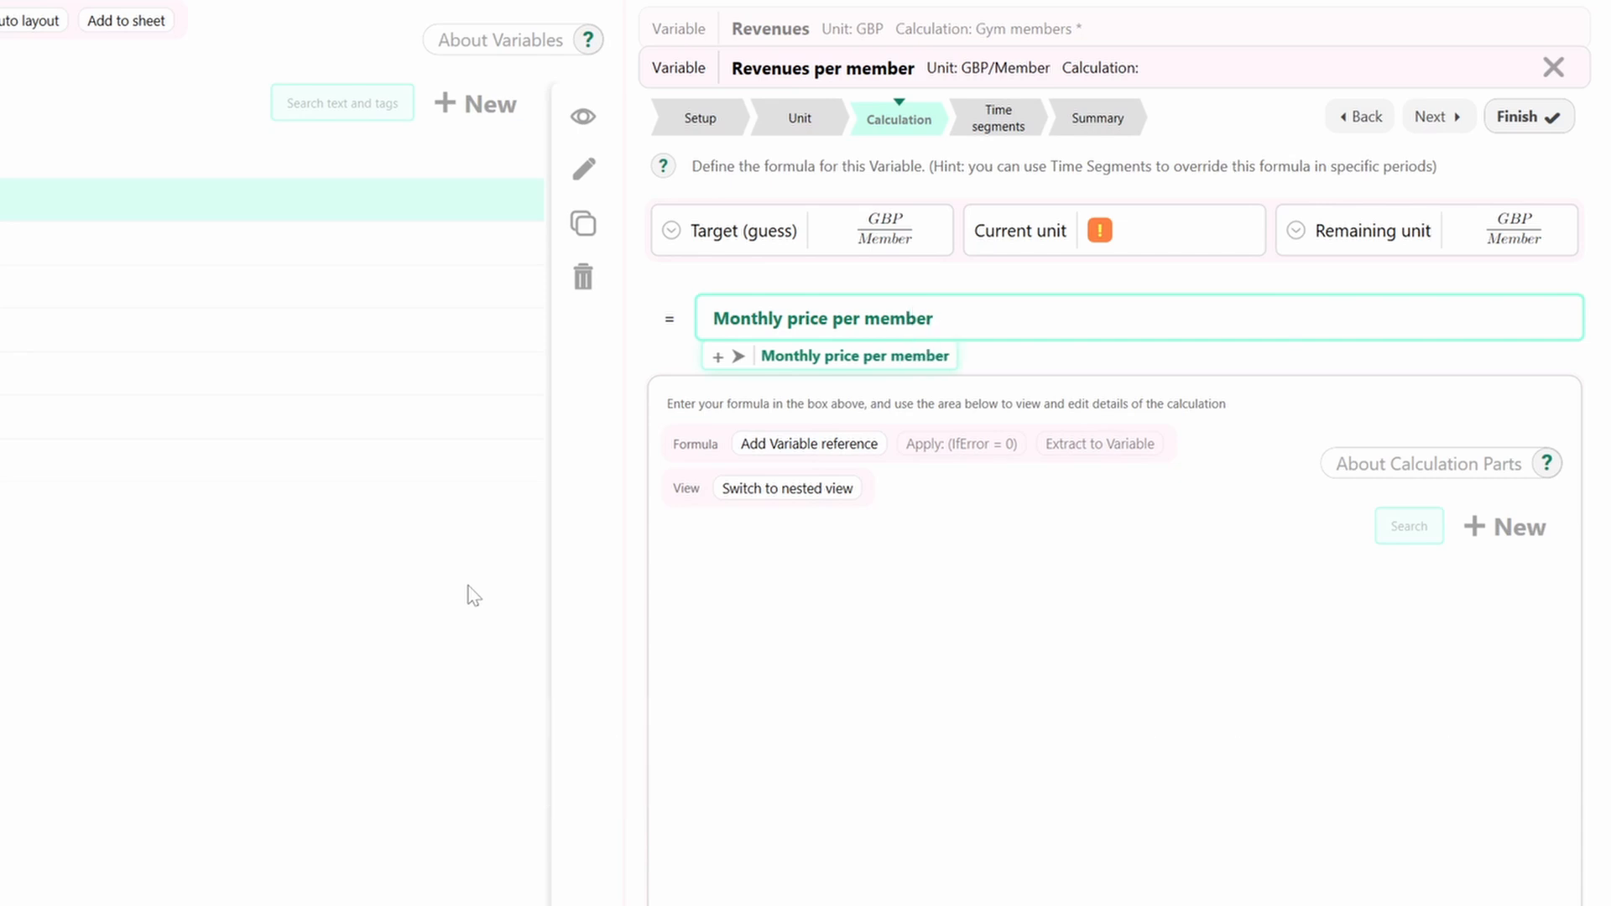
{"action": "left_click", "coordinate": [829, 359]}
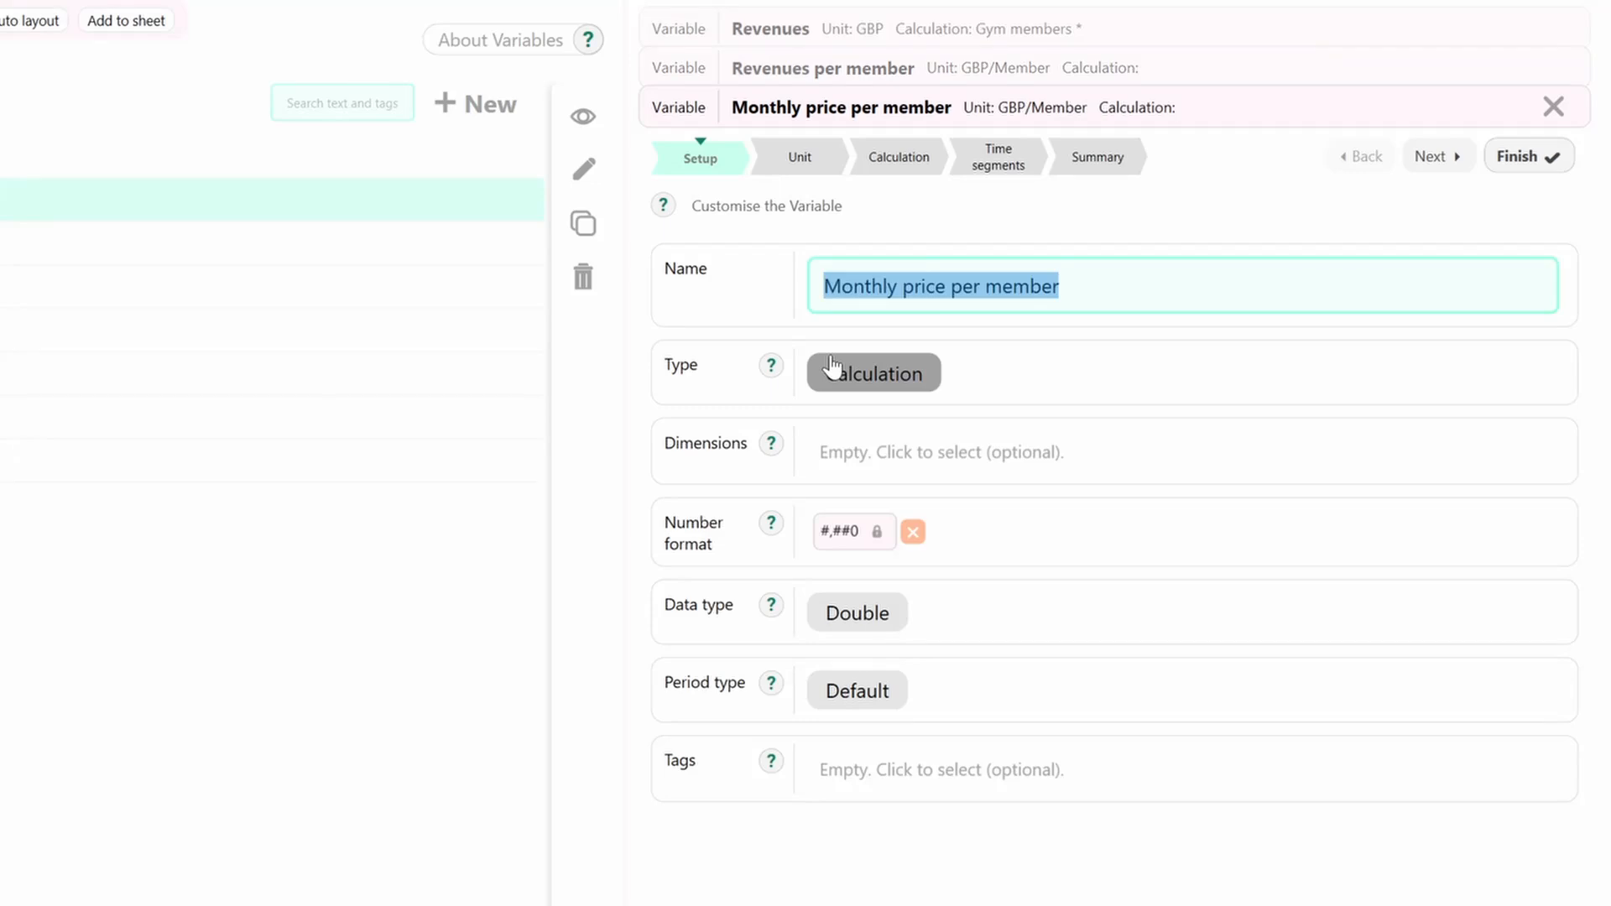
Set Monthly price per member to the Assumptions type with the number format "£"#,##0.00
{"action": "left_click", "coordinate": [831, 369]}
{"action": "left_click", "coordinate": [893, 407]}
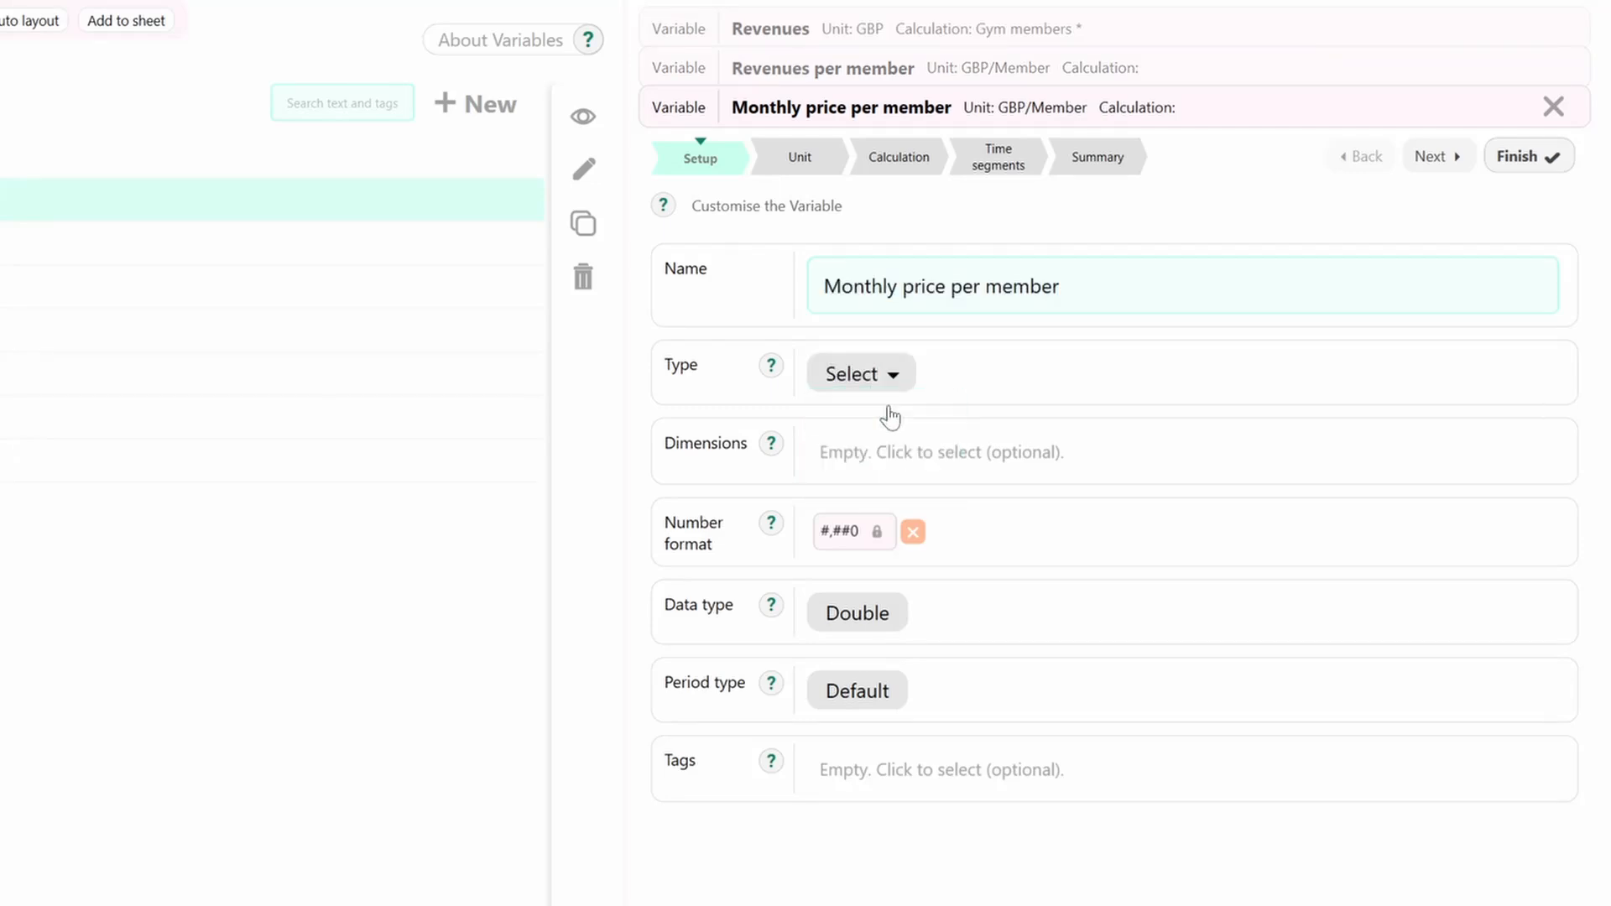
{"action": "left_click", "coordinate": [979, 549]}
{"action": "type", "text": "£"}
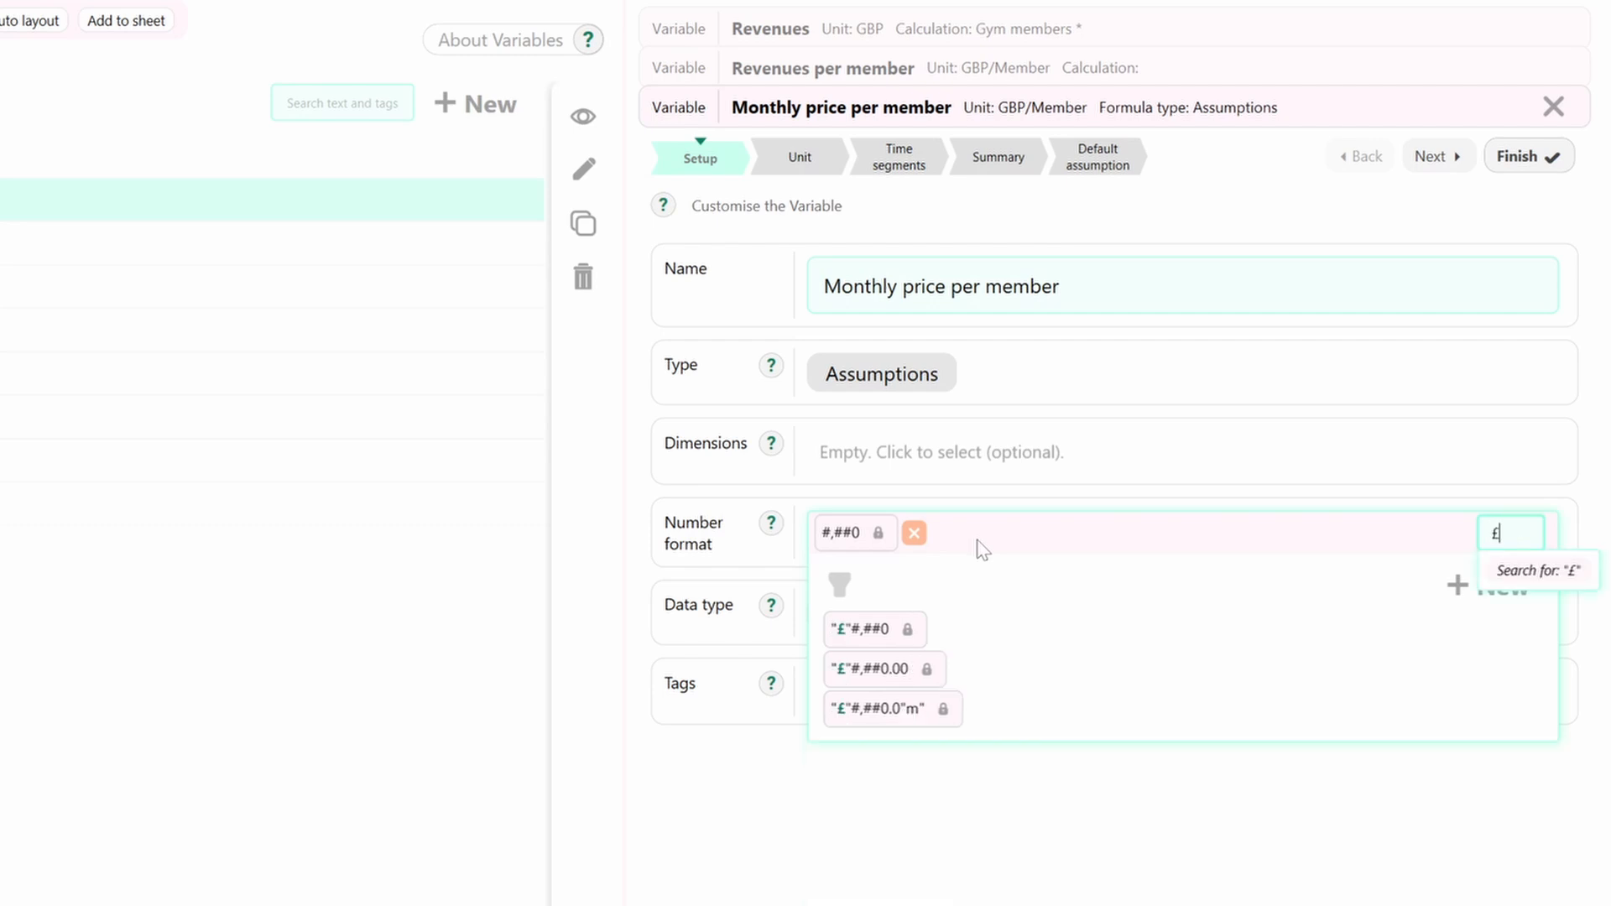
{"action": "left_click", "coordinate": [895, 676]}
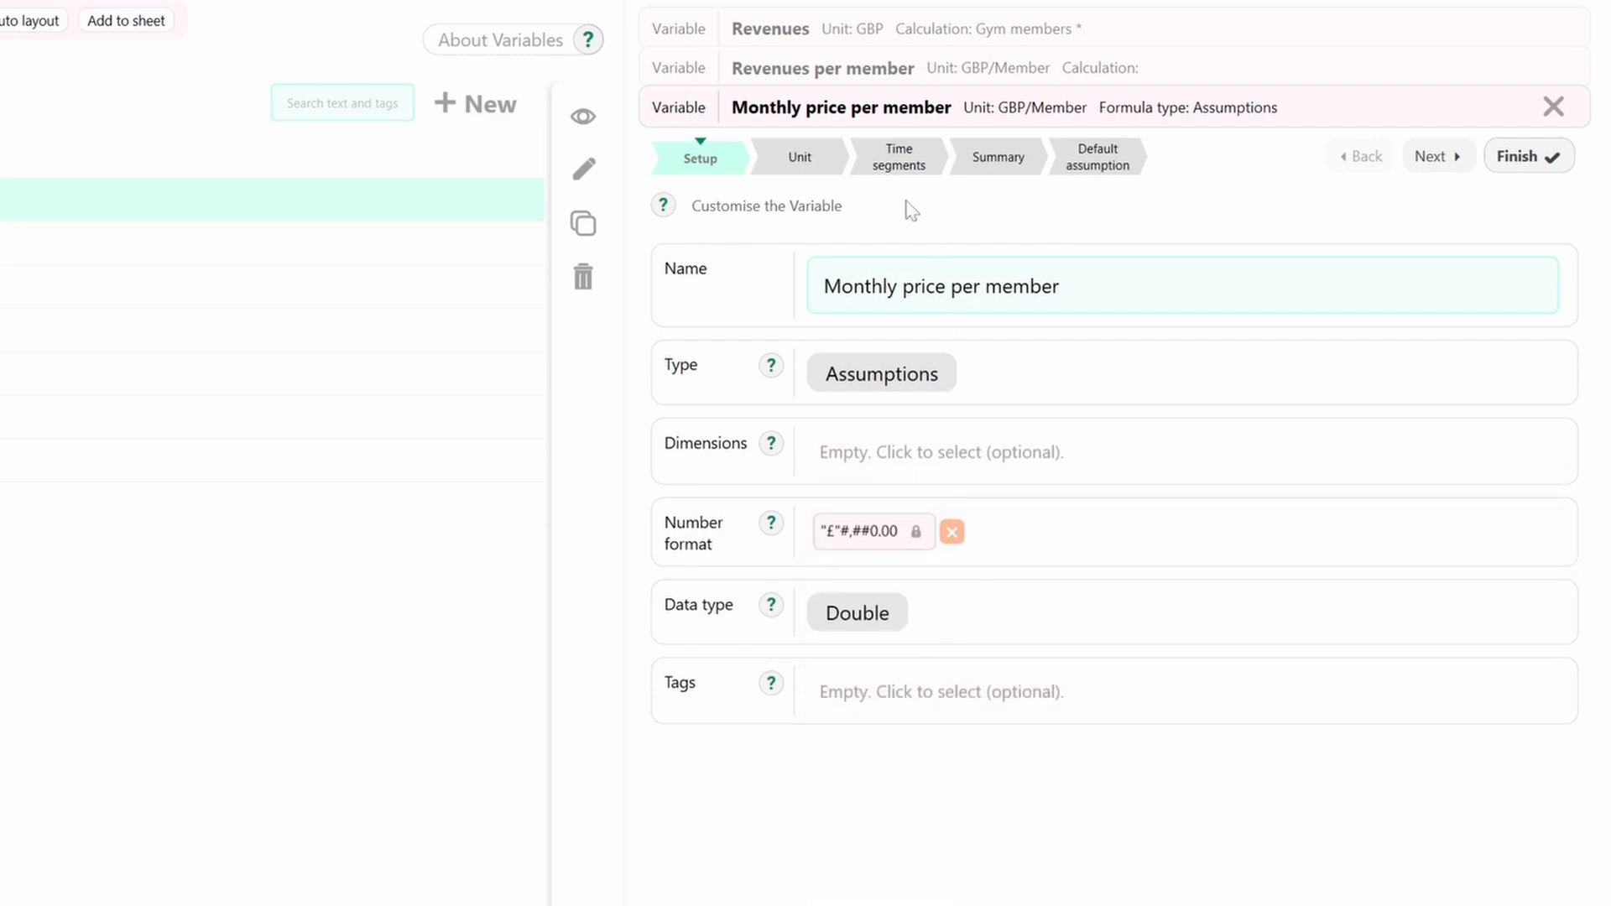
Add an inverted Month component to the unit of Monthly price per member, making it GBP/(Member.Month)
{"action": "left_click", "coordinate": [819, 166]}
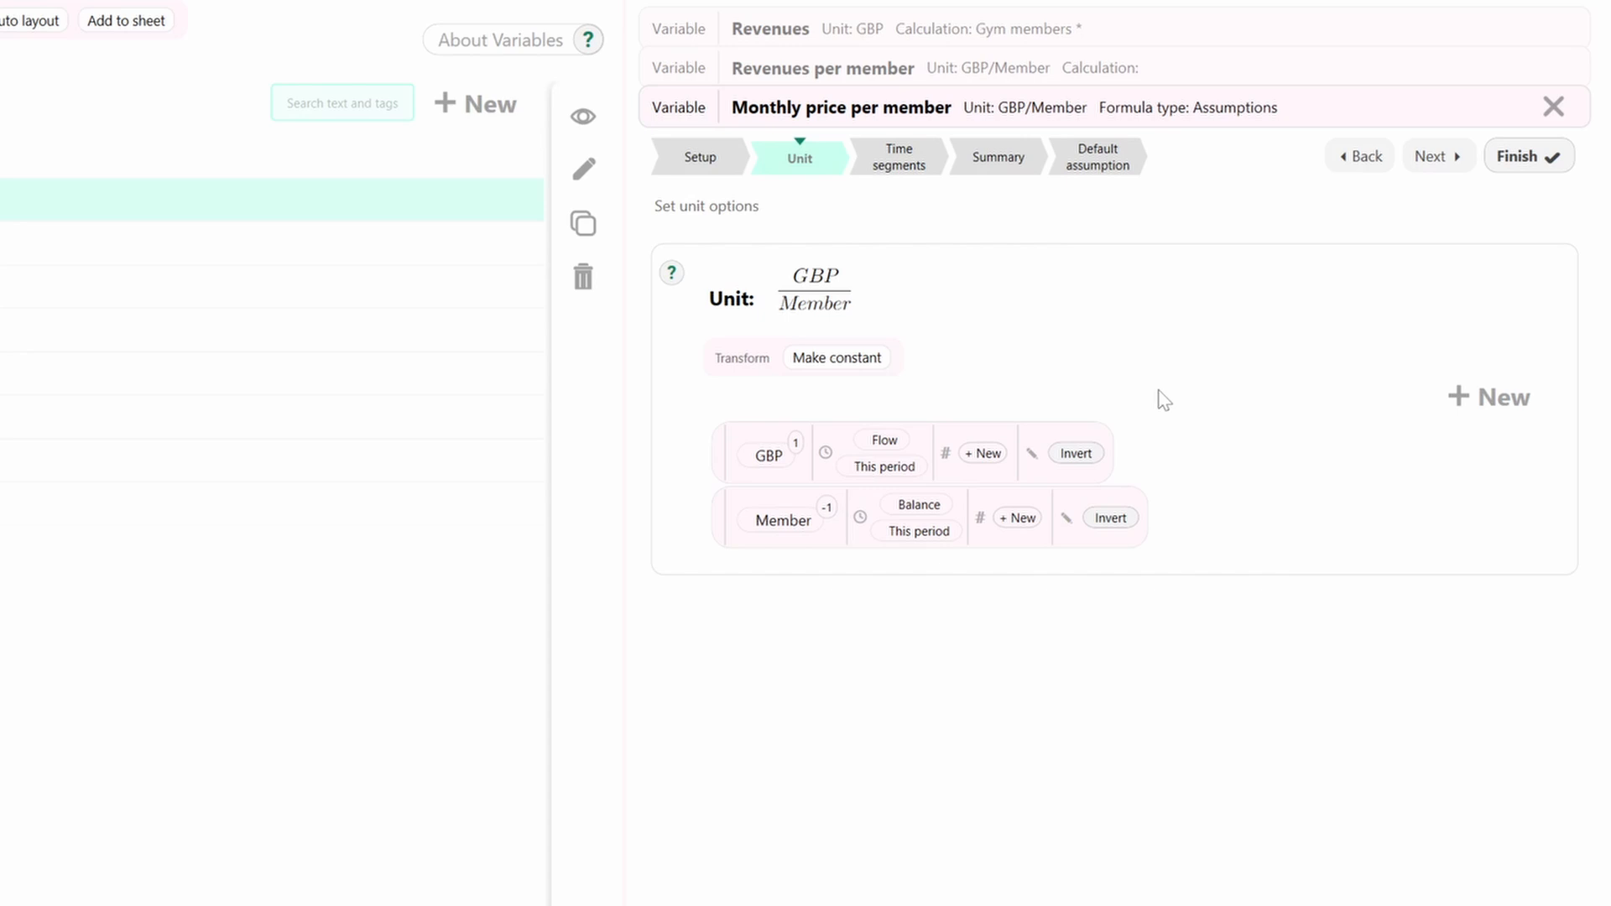
{"action": "left_click", "coordinate": [1496, 417]}
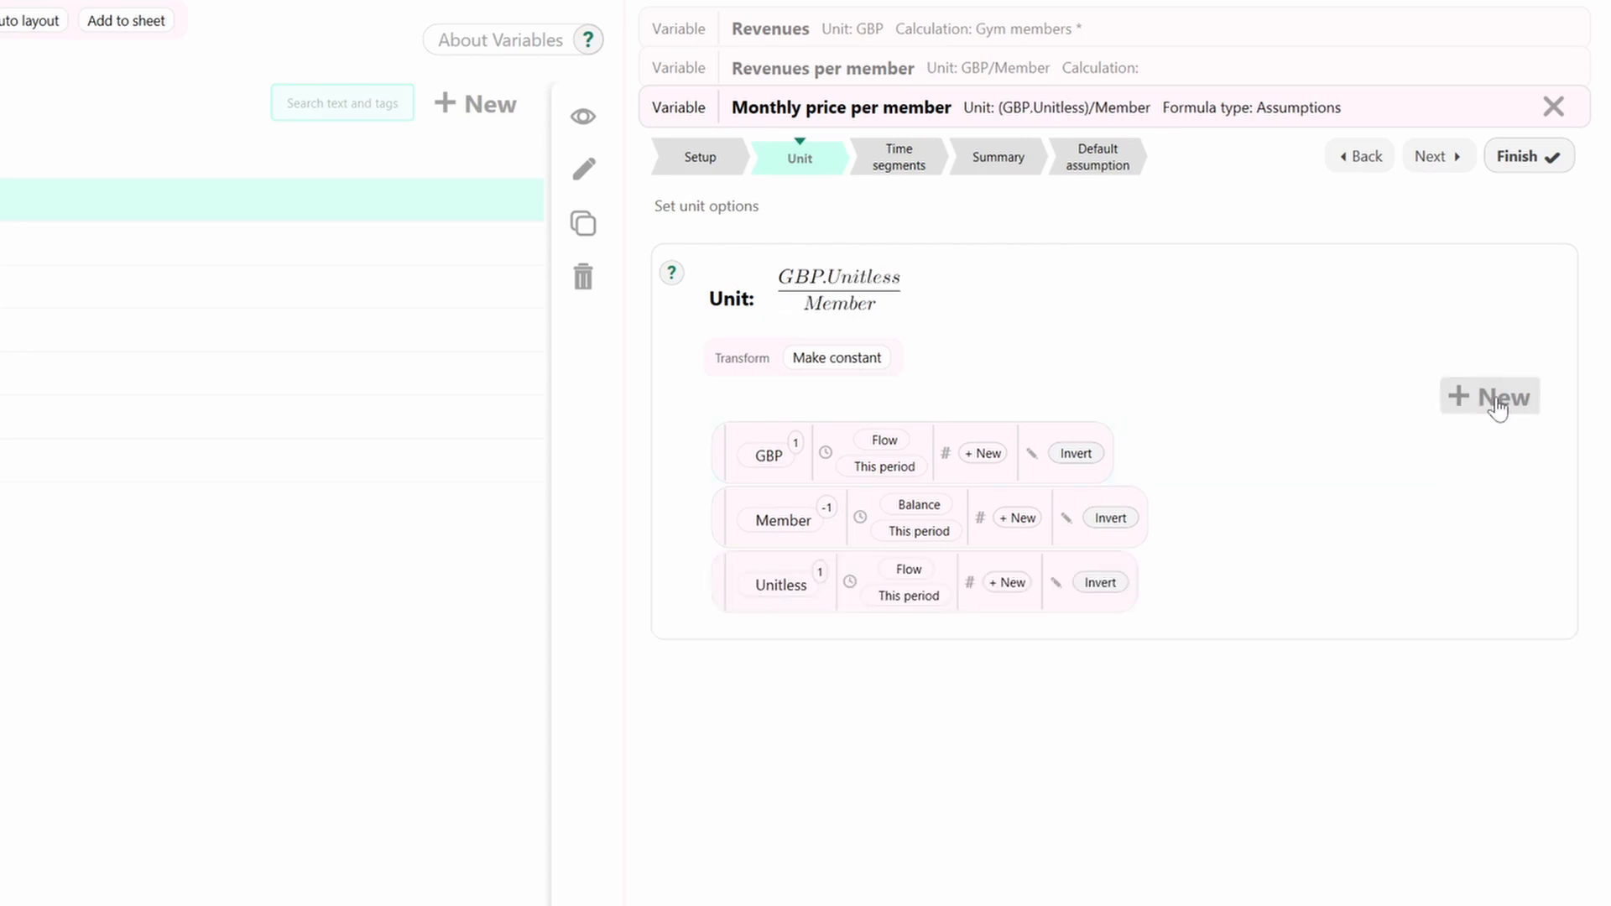
{"action": "left_click", "coordinate": [783, 587]}
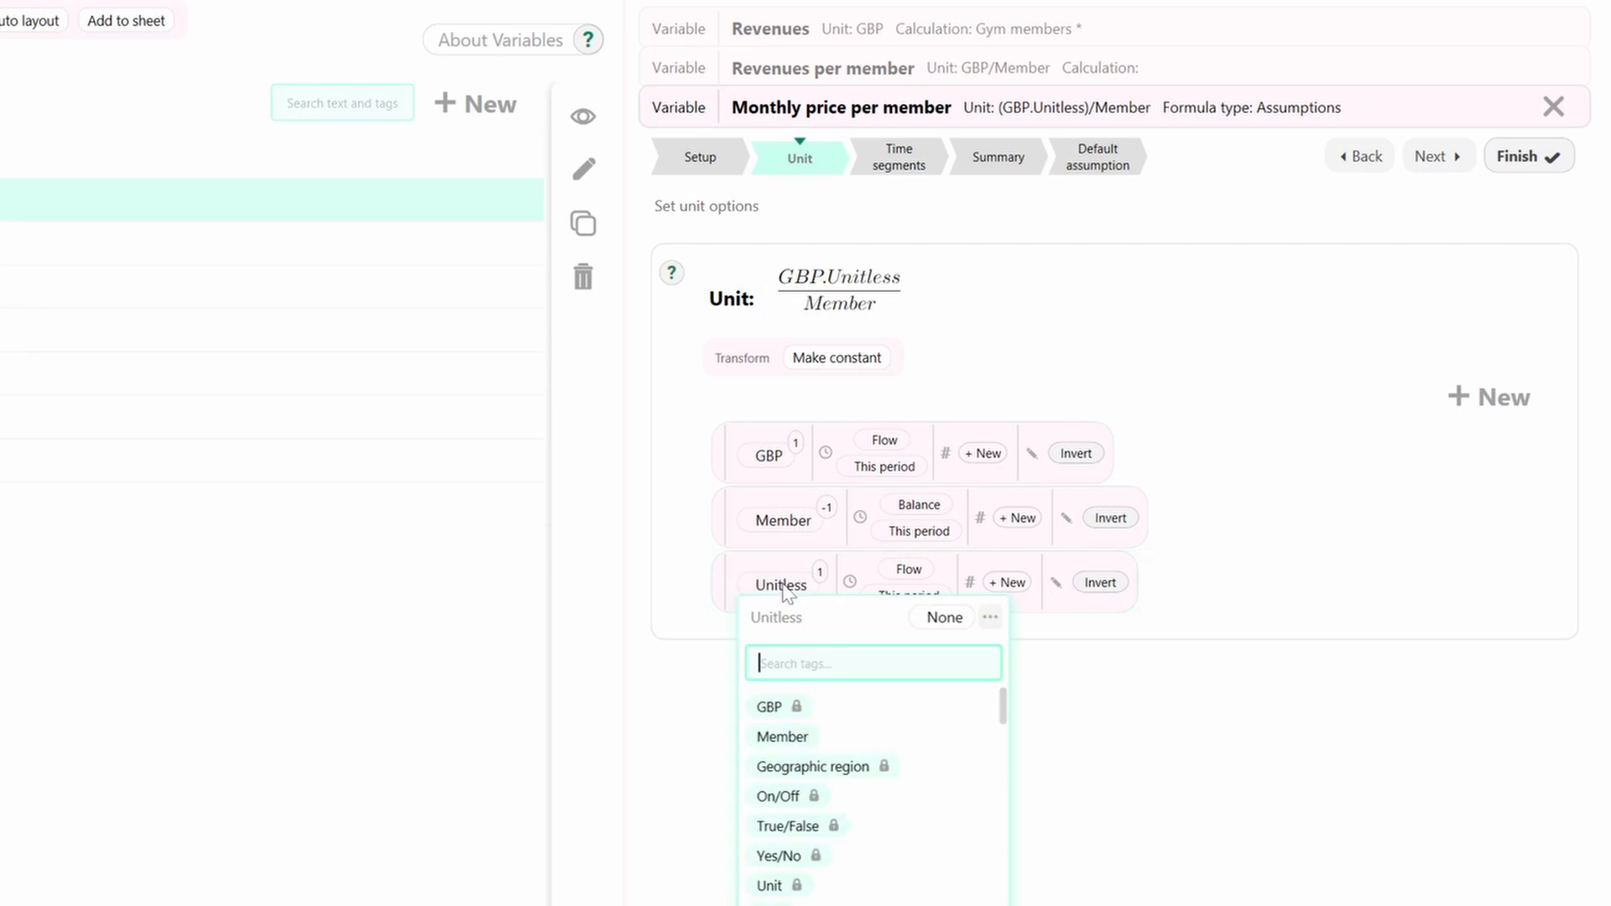
{"action": "type", "text": "month"}
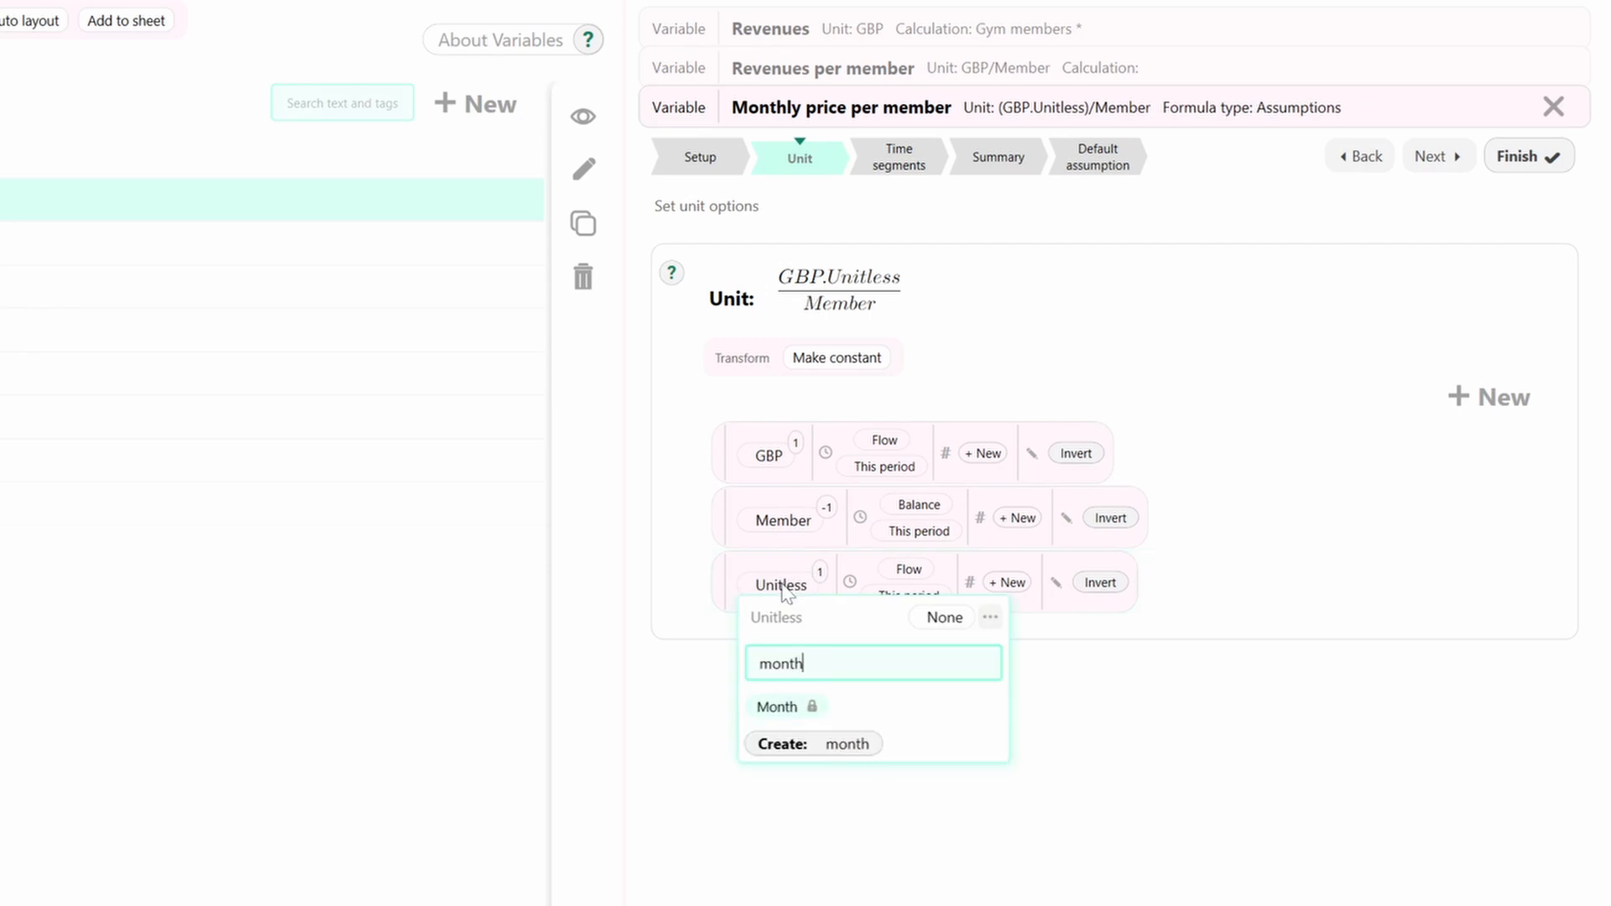
{"action": "left_click", "coordinate": [772, 710]}
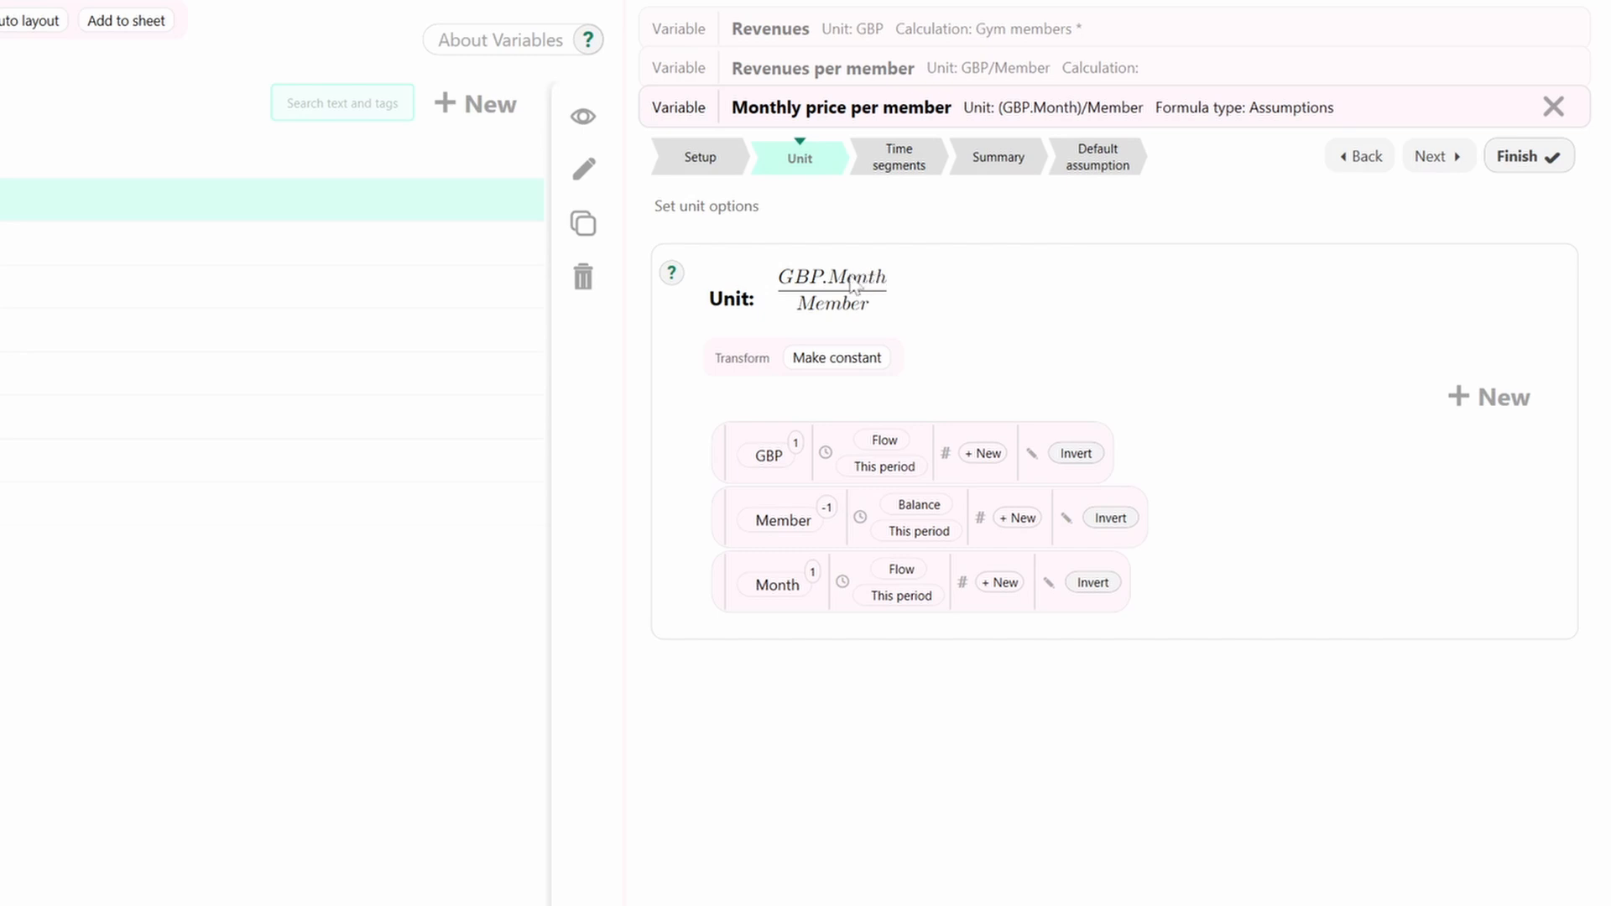
{"action": "left_click", "coordinate": [1094, 585]}
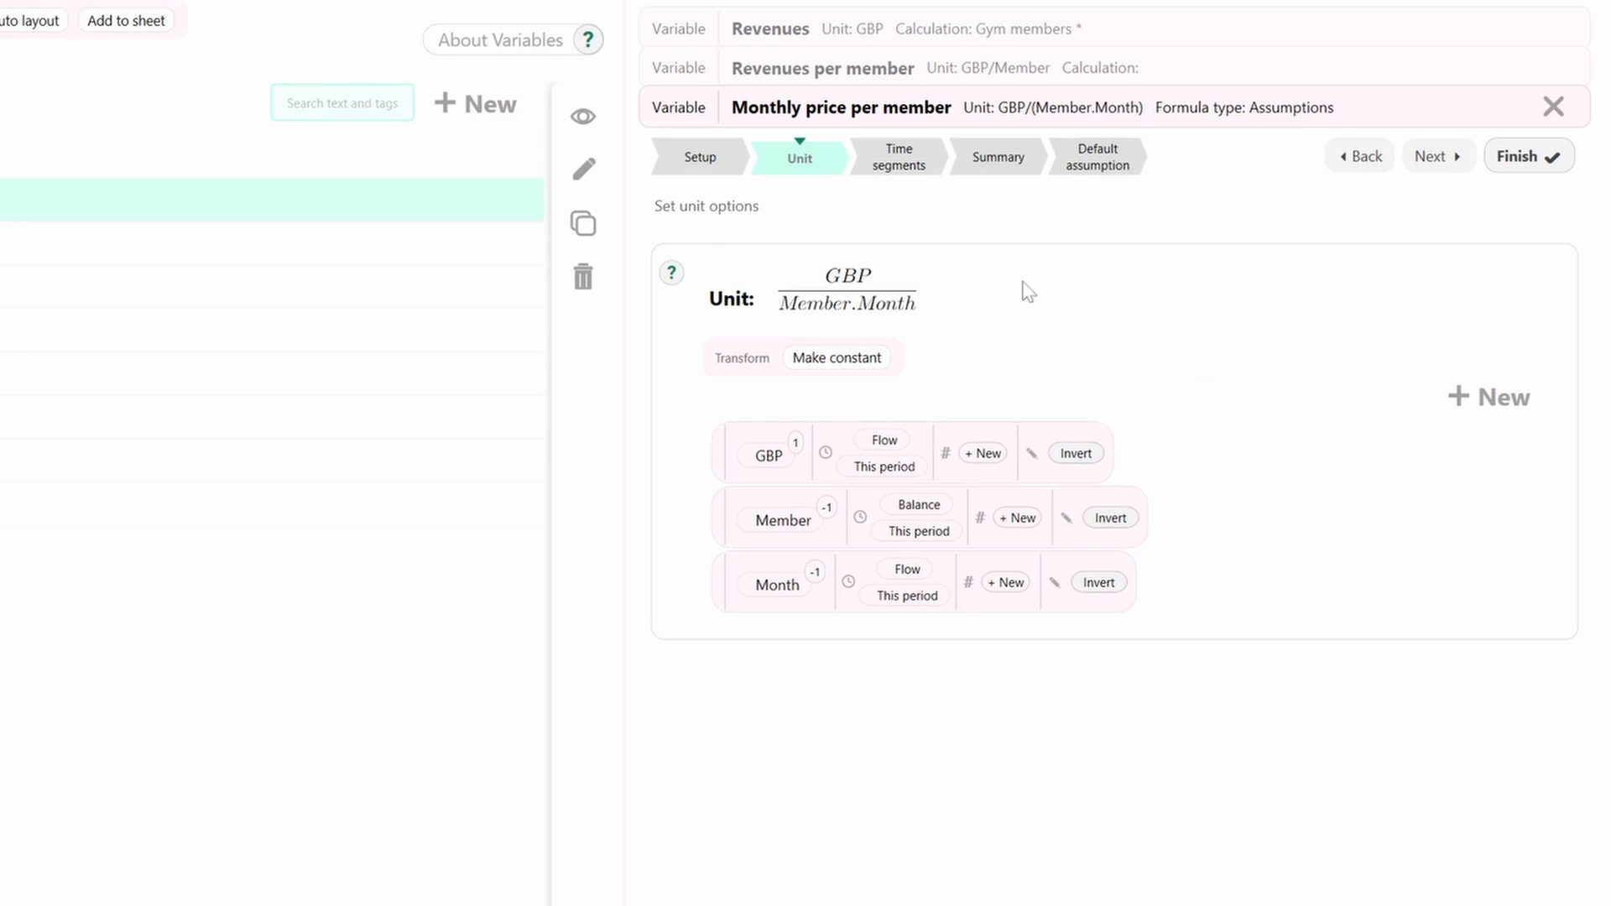
Make all periods of Monthly price per member equal to the first, enter 50 for Jun 24, and finish the variable
{"action": "left_click", "coordinate": [913, 165]}
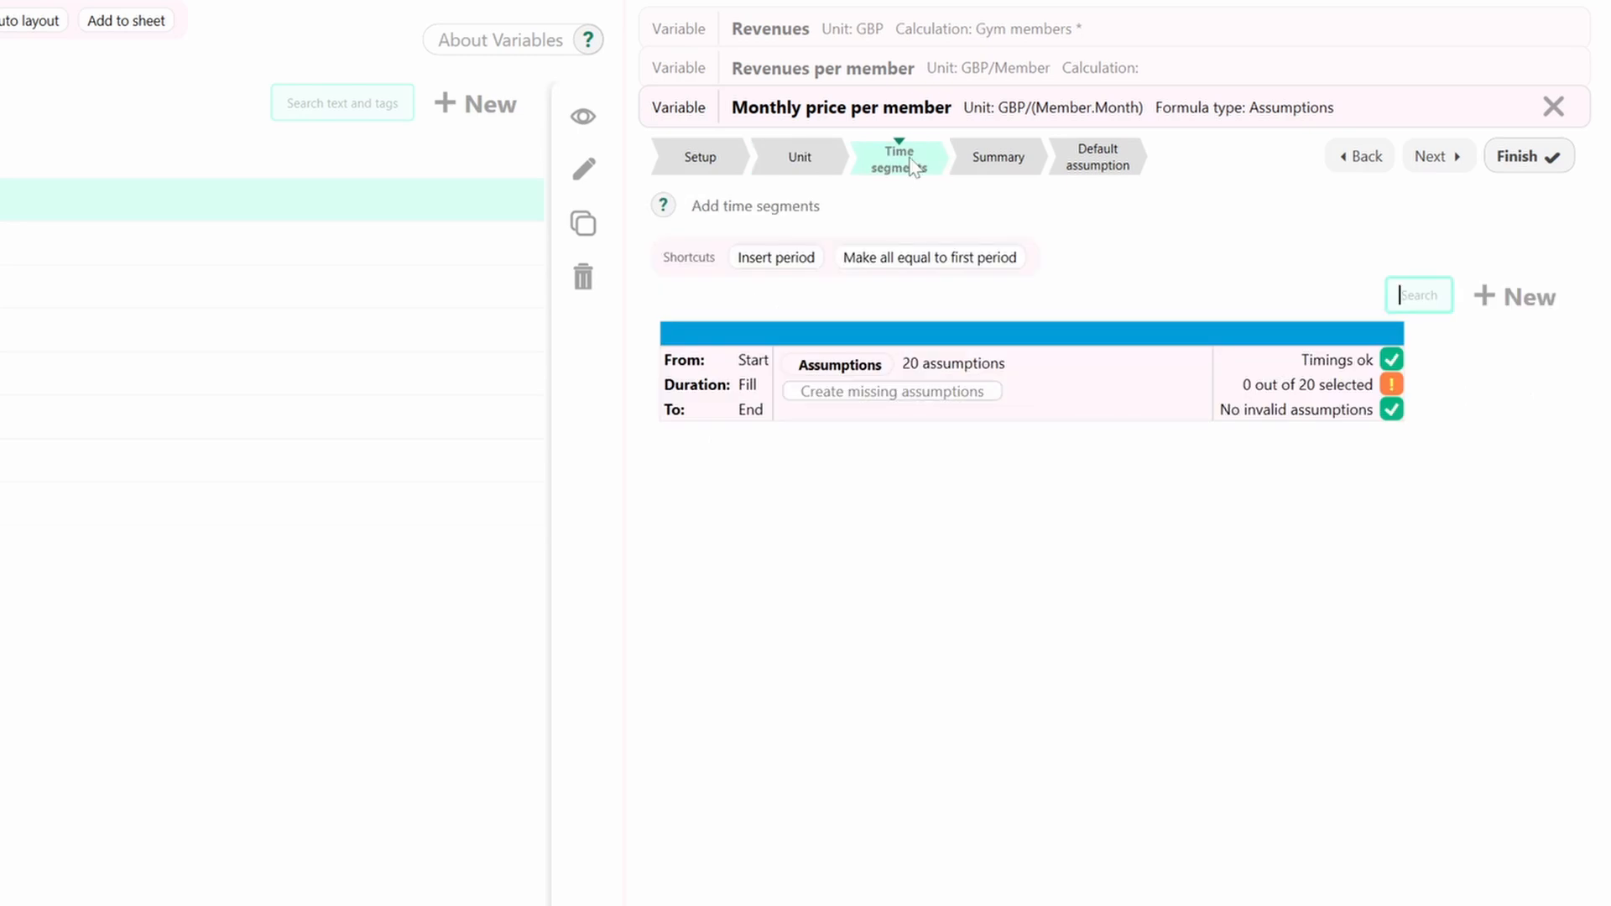
{"action": "left_click", "coordinate": [928, 260]}
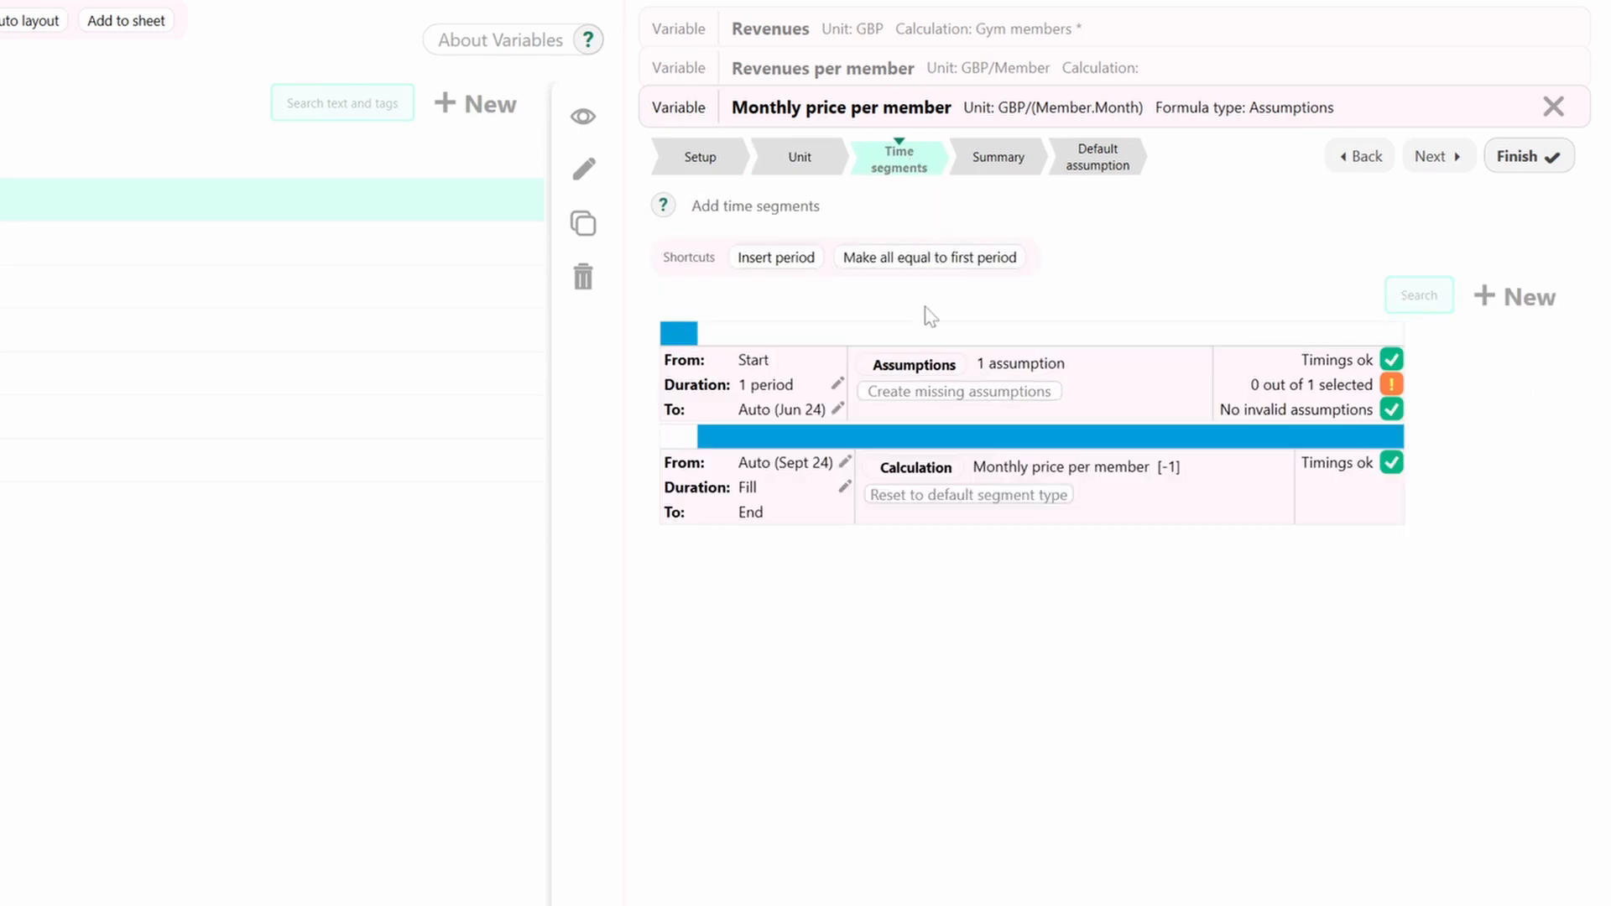
{"action": "left_click", "coordinate": [947, 392]}
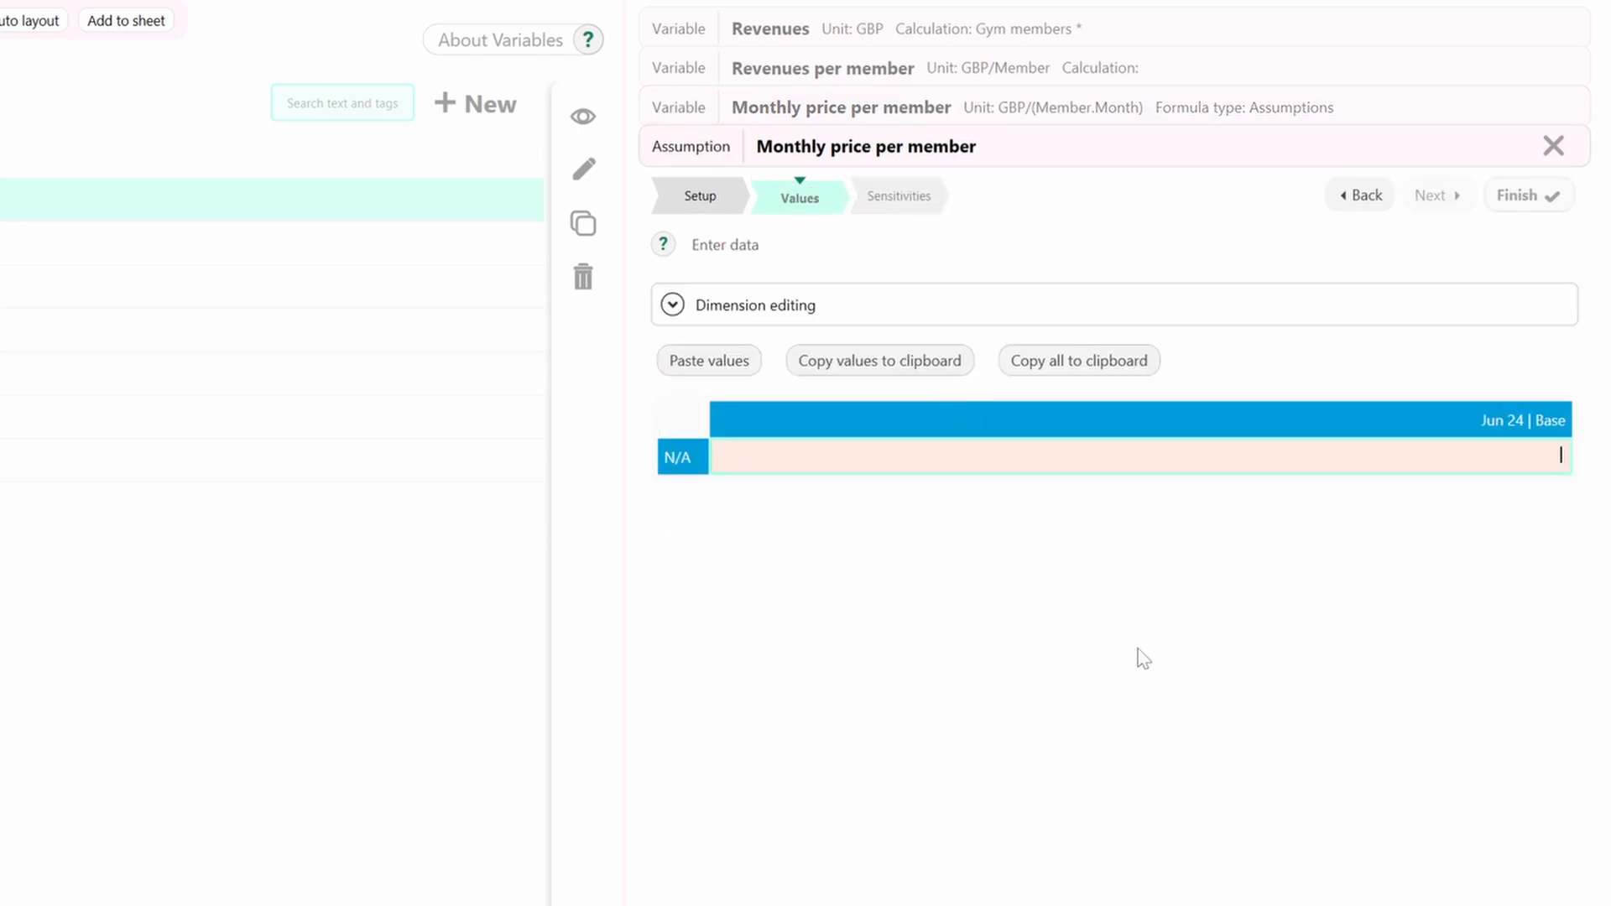
{"action": "type", "text": "50"}
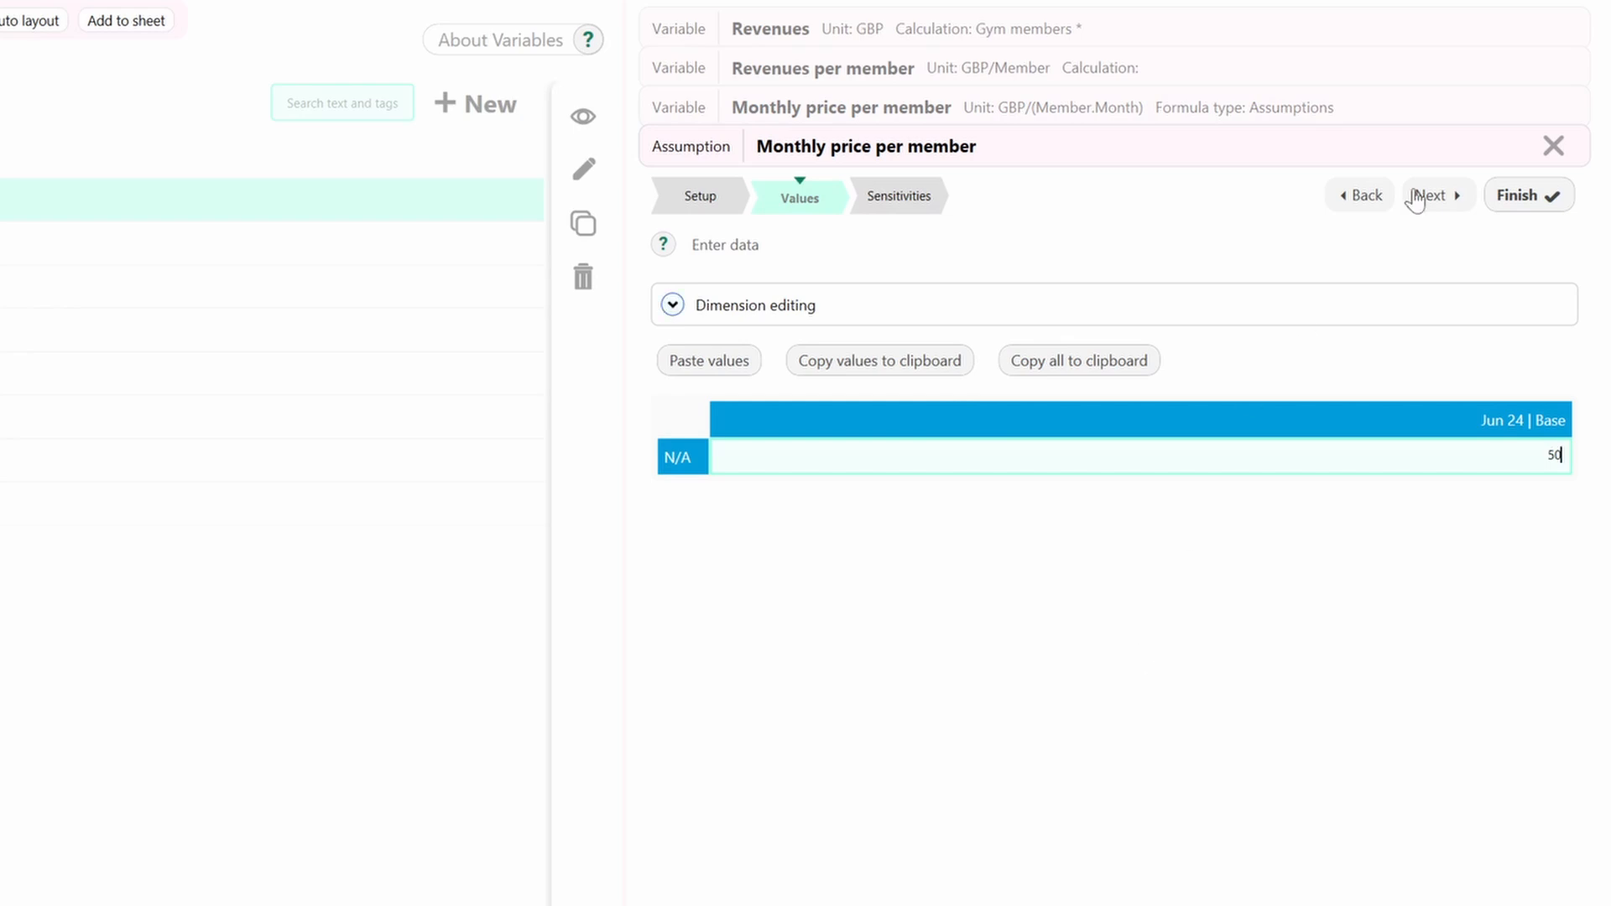
{"action": "left_click", "coordinate": [1554, 202]}
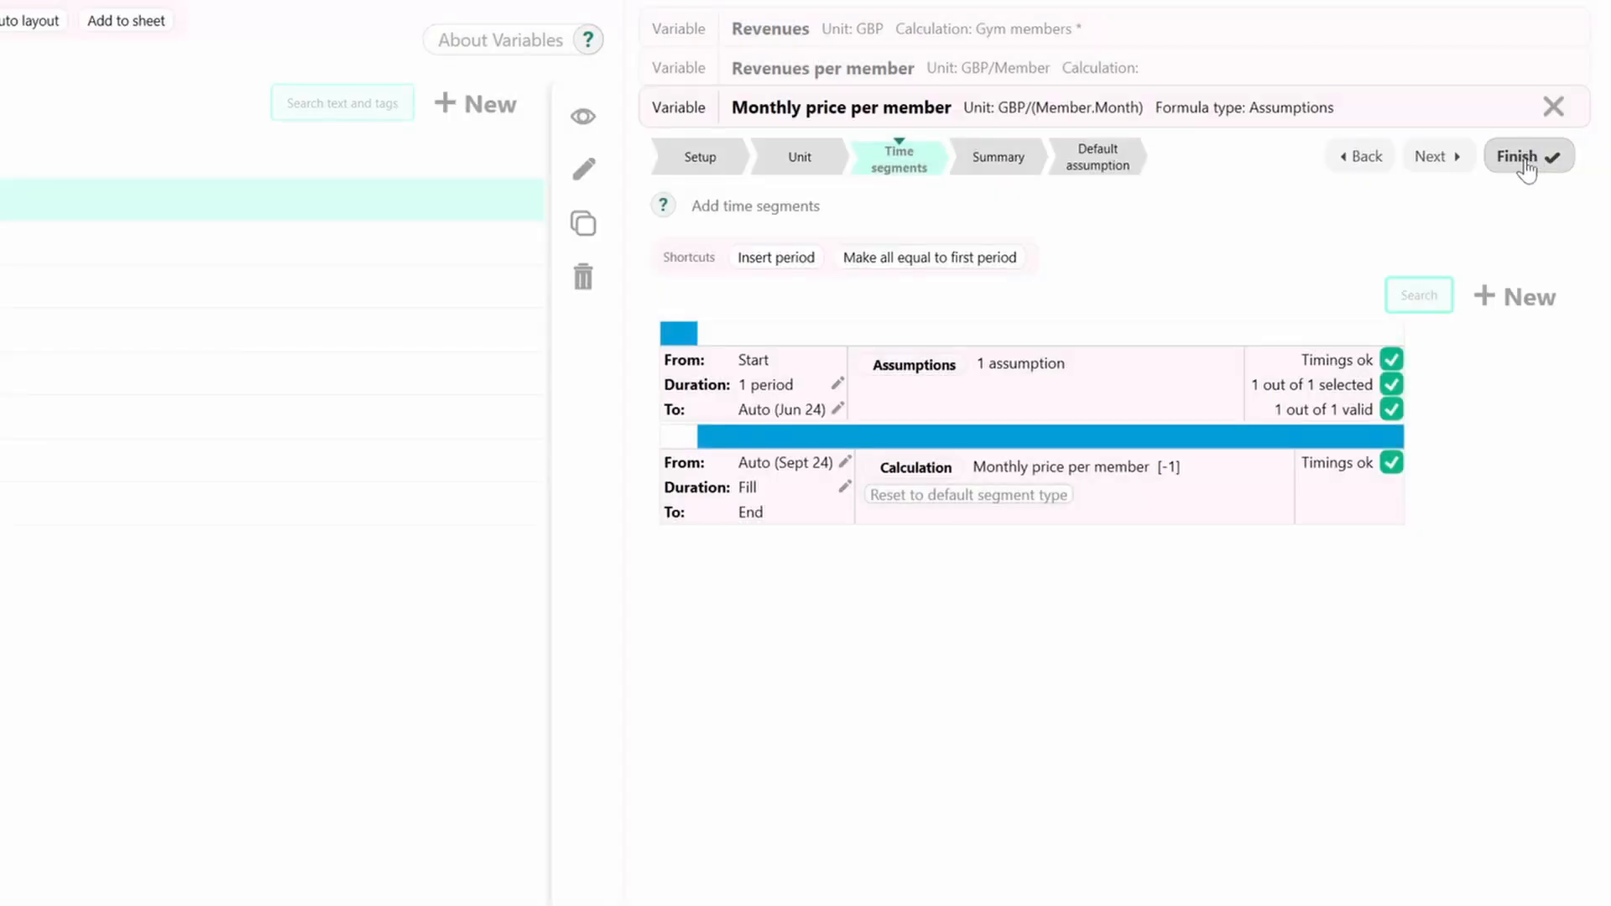
{"action": "left_click", "coordinate": [1532, 166]}
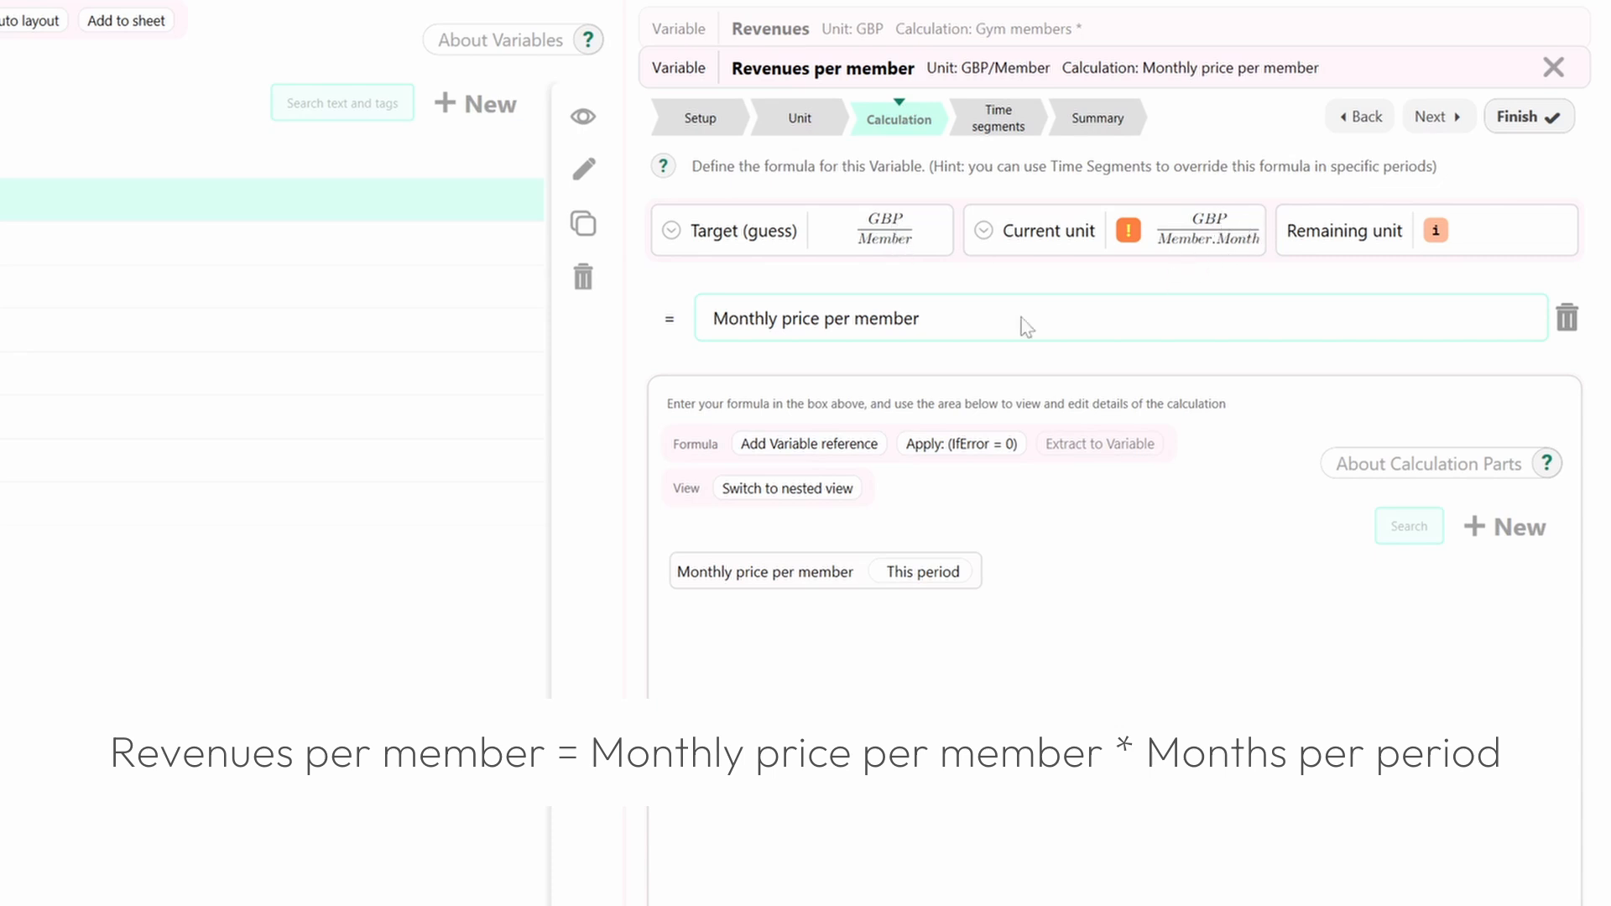
Extend the Revenues per member formula to Monthly price per member * Months per period, creating Months per period as a new variable
{"action": "left_click", "coordinate": [954, 321]}
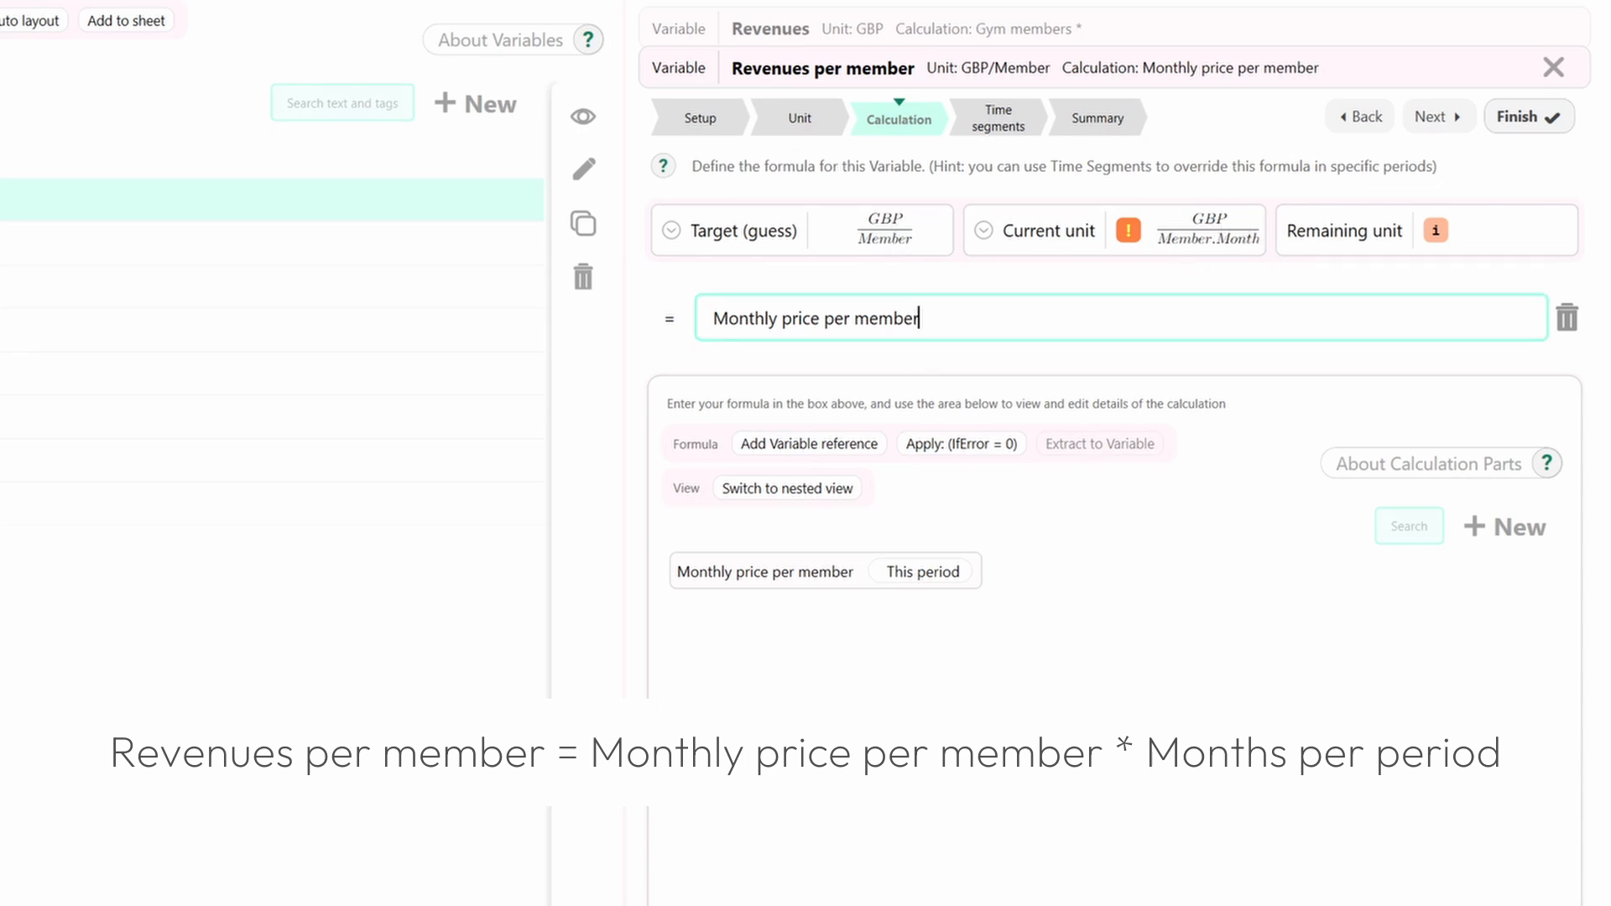
{"action": "type", "text": "* MOnths"}
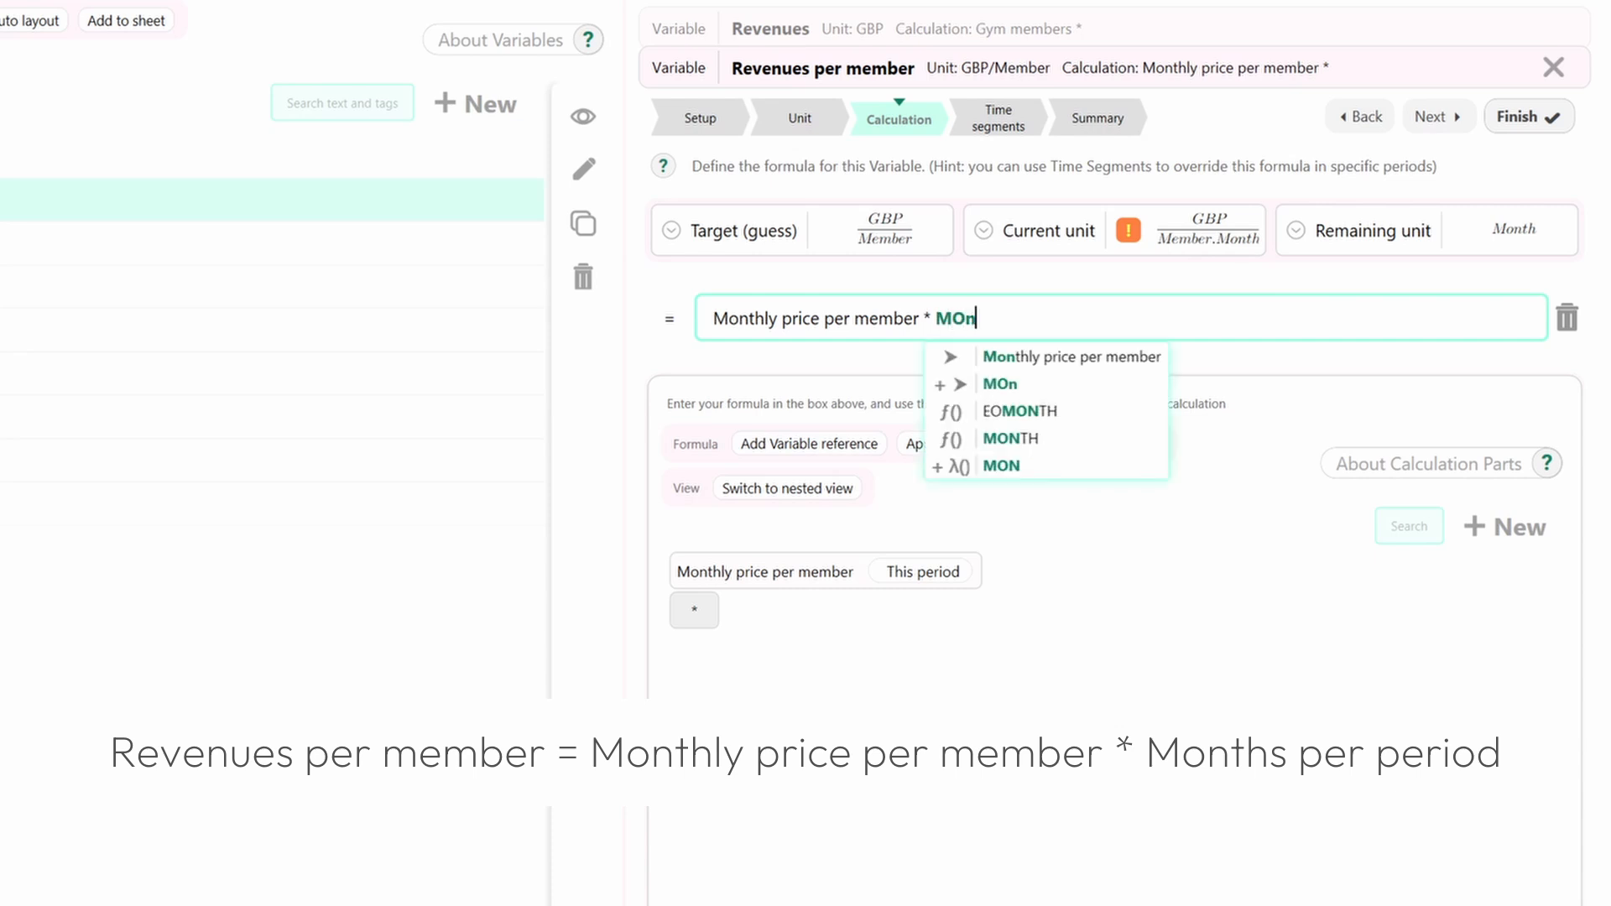
{"action": "key", "text": "BackSpace"}
{"action": "key", "text": "BackSpace"}
{"action": "key", "text": "BackSpace"}
{"action": "key", "text": "BackSpace"}
{"action": "key", "text": "BackSpace"}
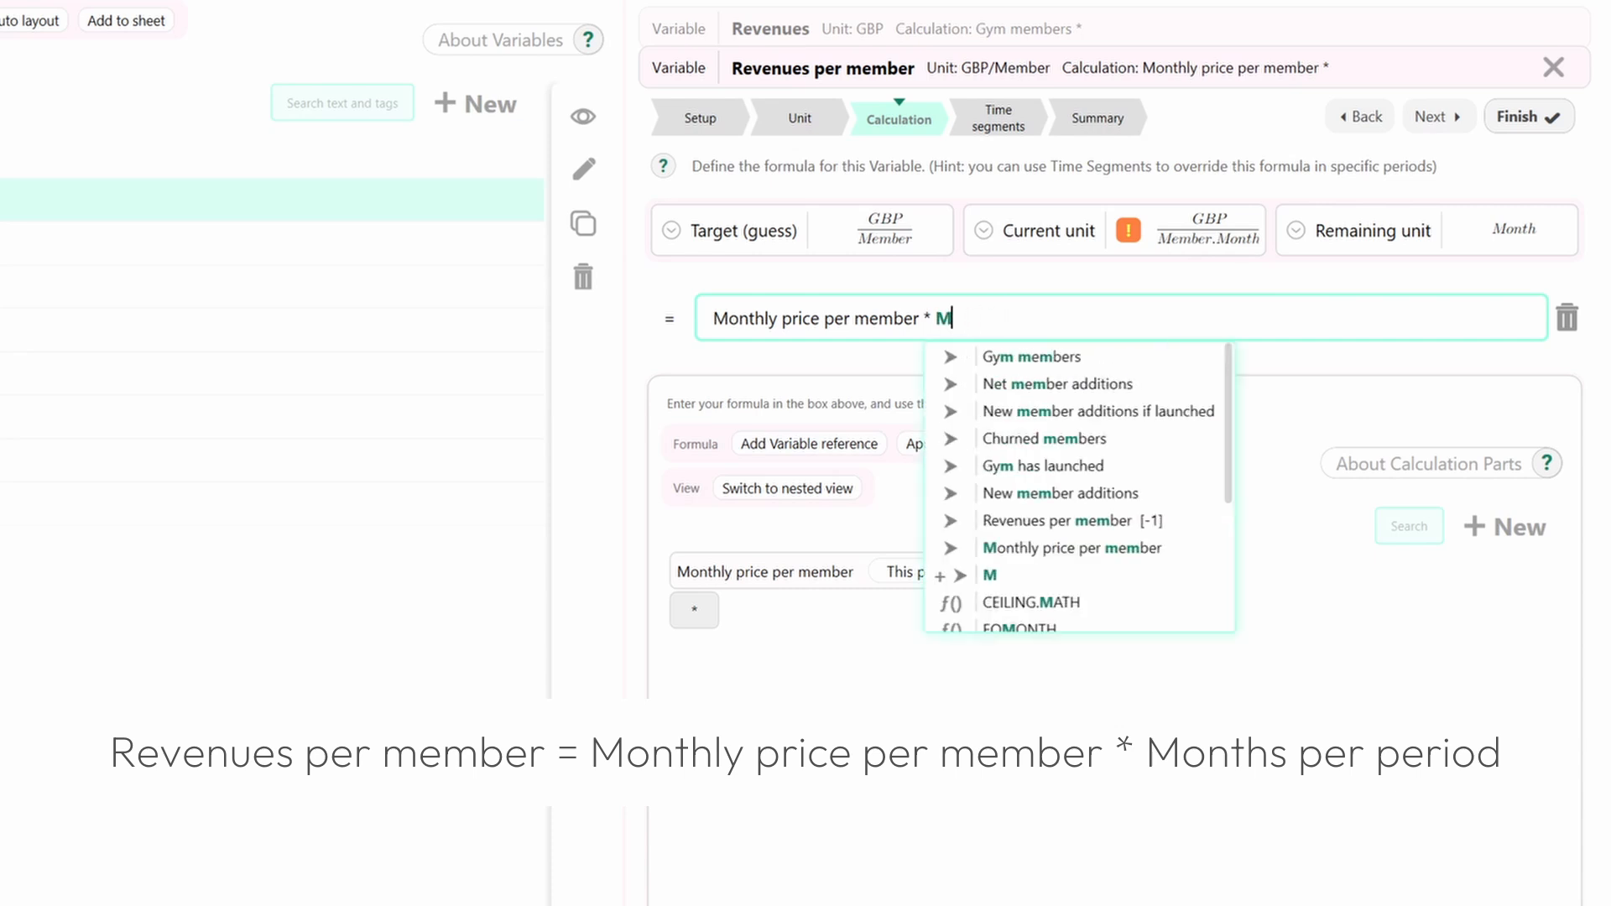
{"action": "type", "text": "onths per period"}
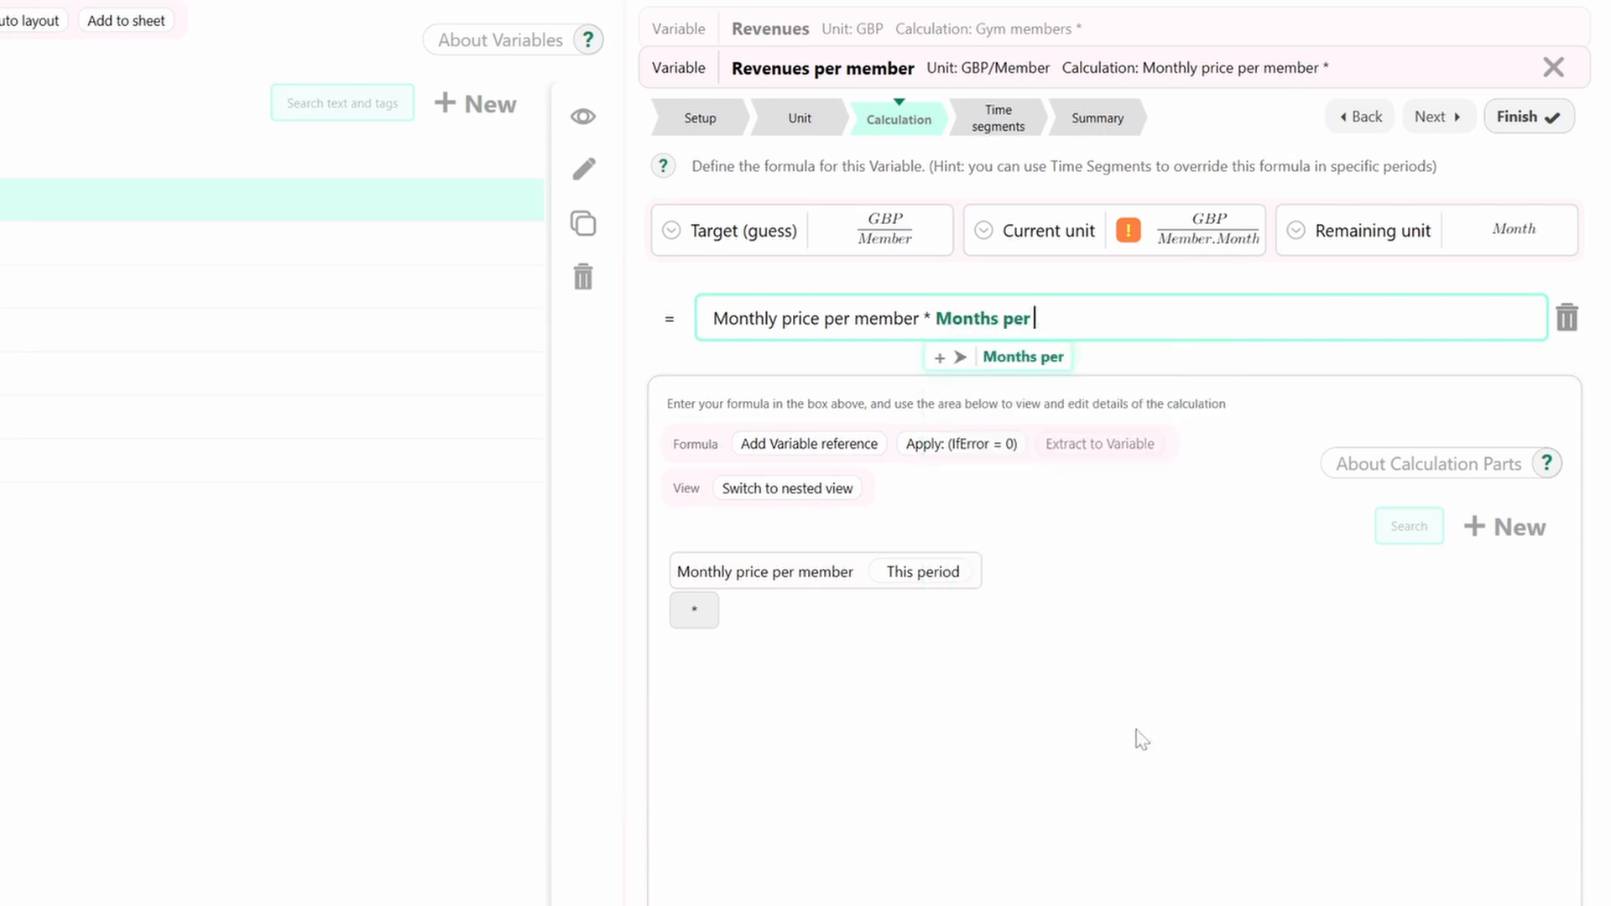
{"action": "key", "text": "Return"}
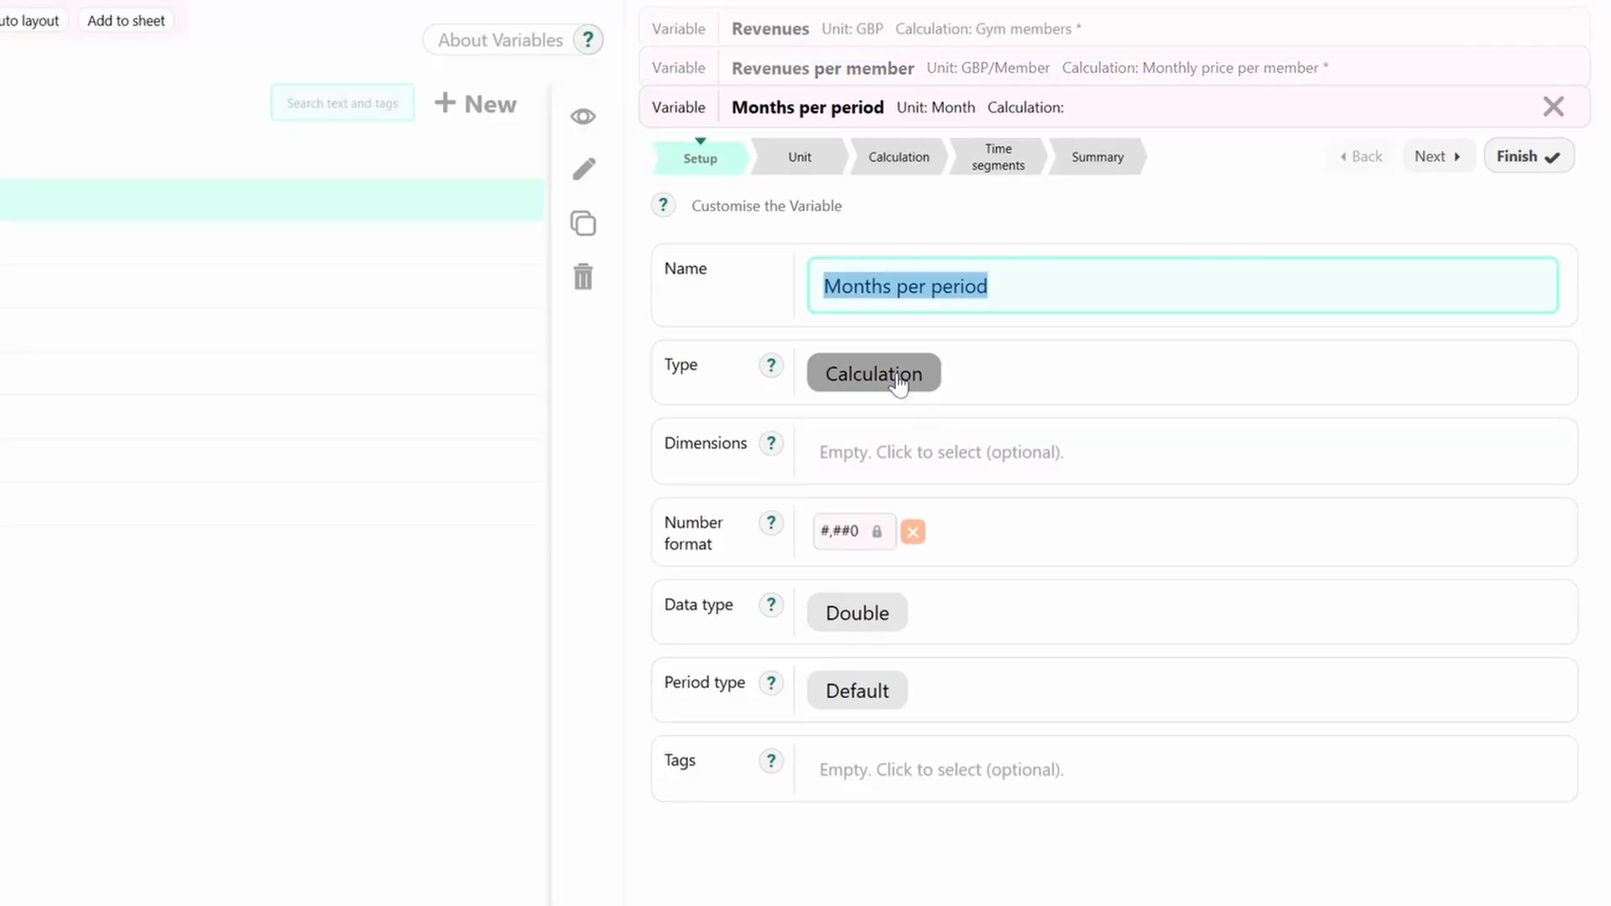
Set Months per period to the Assumptions type, make its Month unit constant, and open its time segments
{"action": "left_click", "coordinate": [898, 384]}
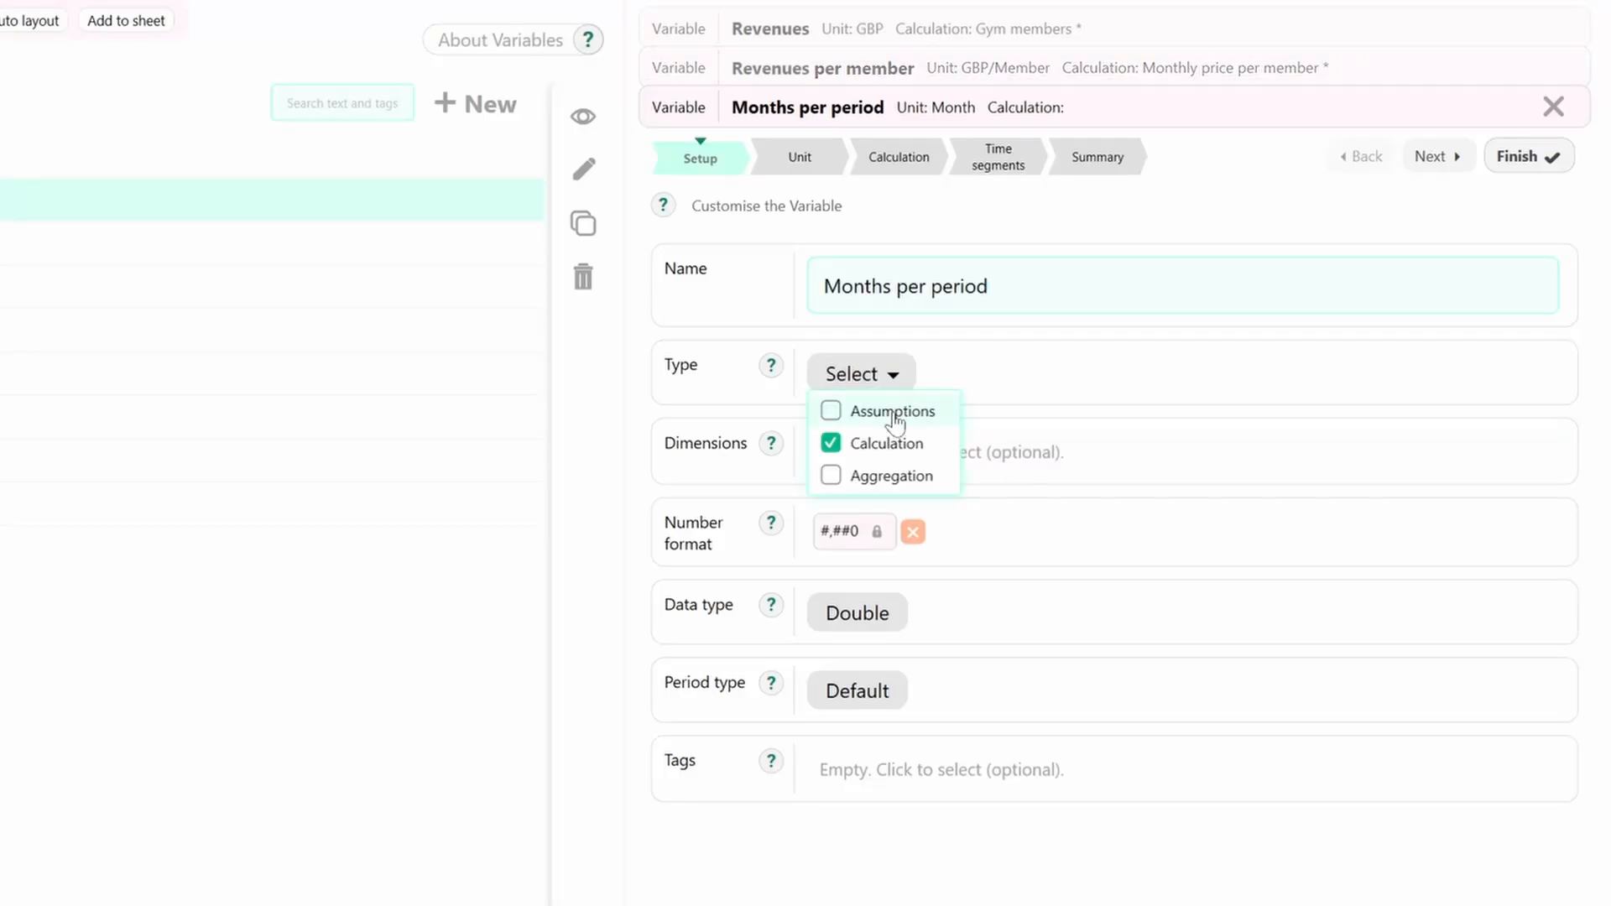
{"action": "left_click", "coordinate": [893, 411]}
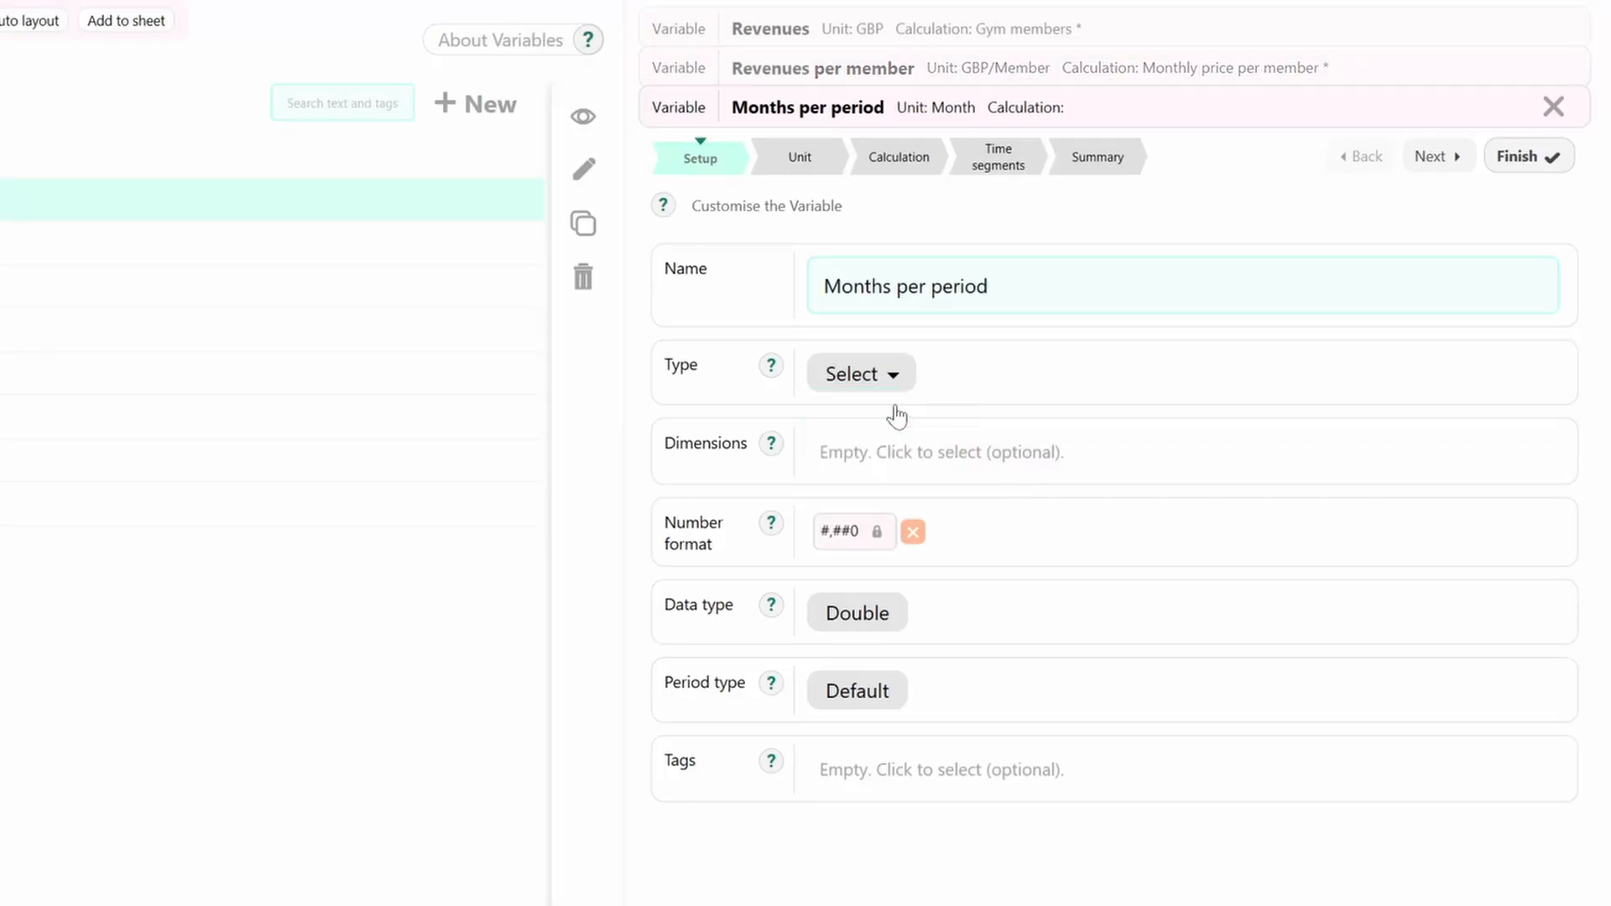
{"action": "left_click", "coordinate": [834, 169]}
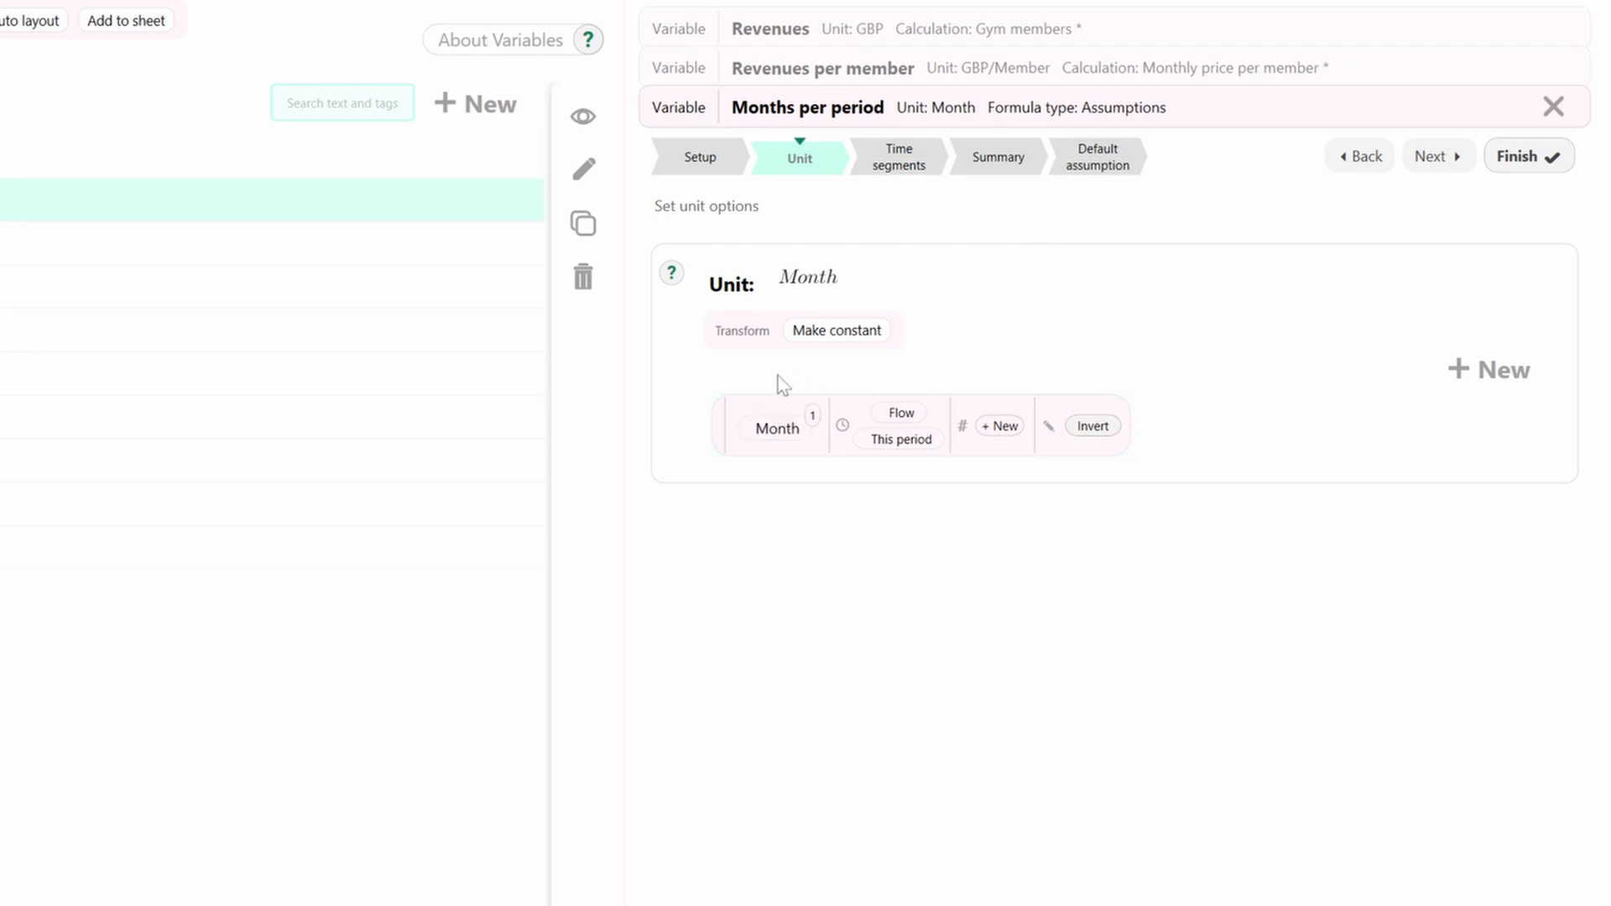
{"action": "left_click", "coordinate": [842, 335]}
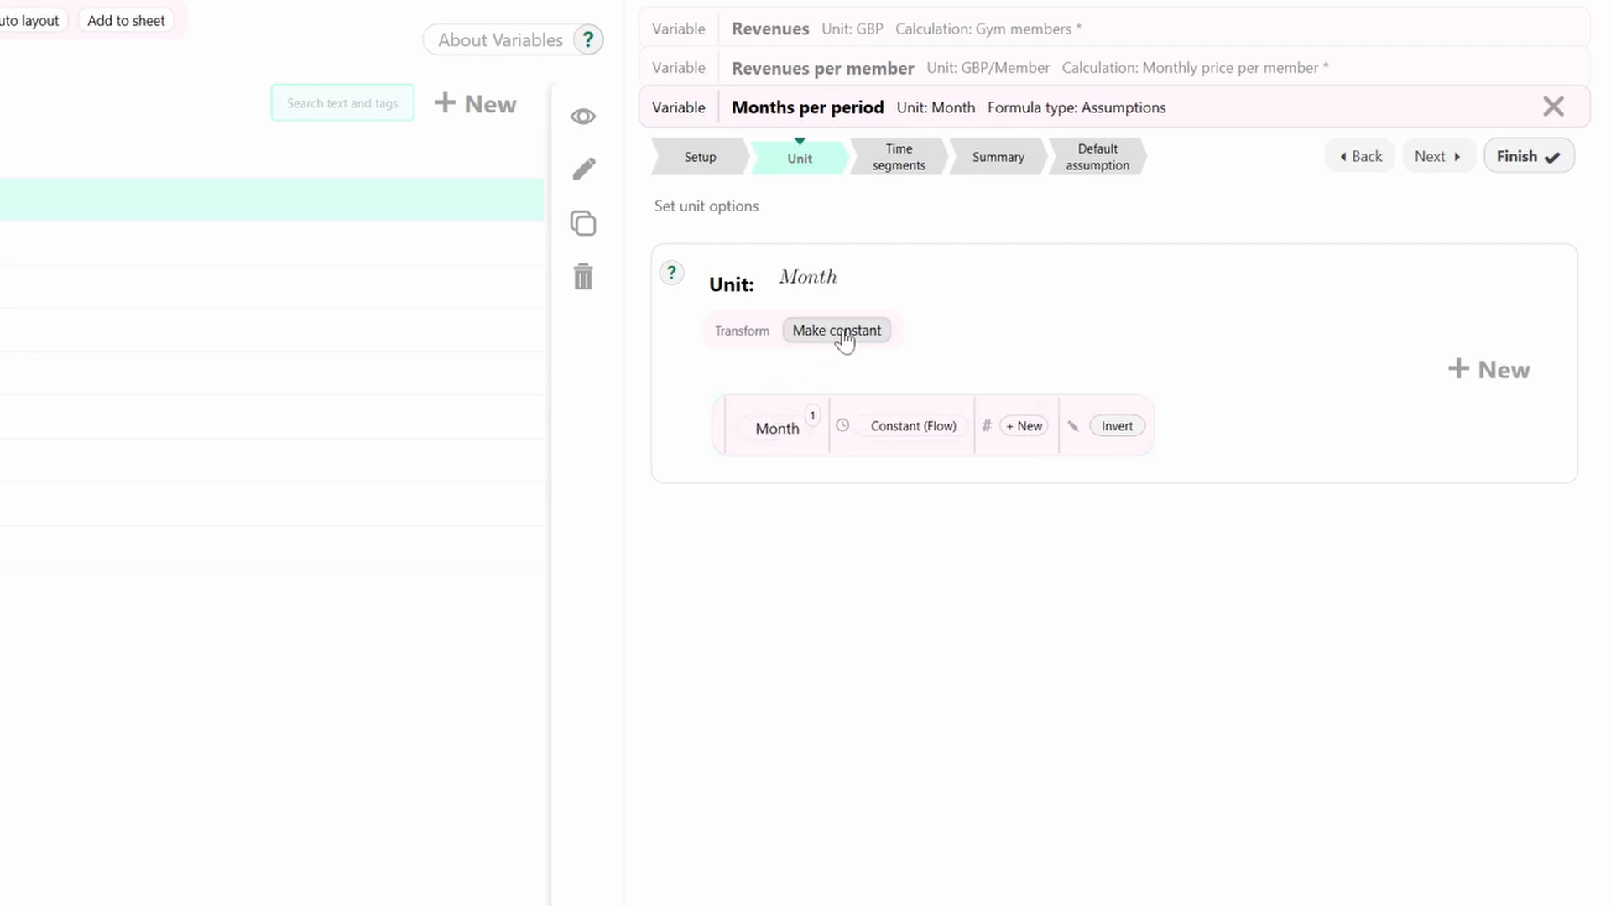
{"action": "left_click", "coordinate": [911, 174]}
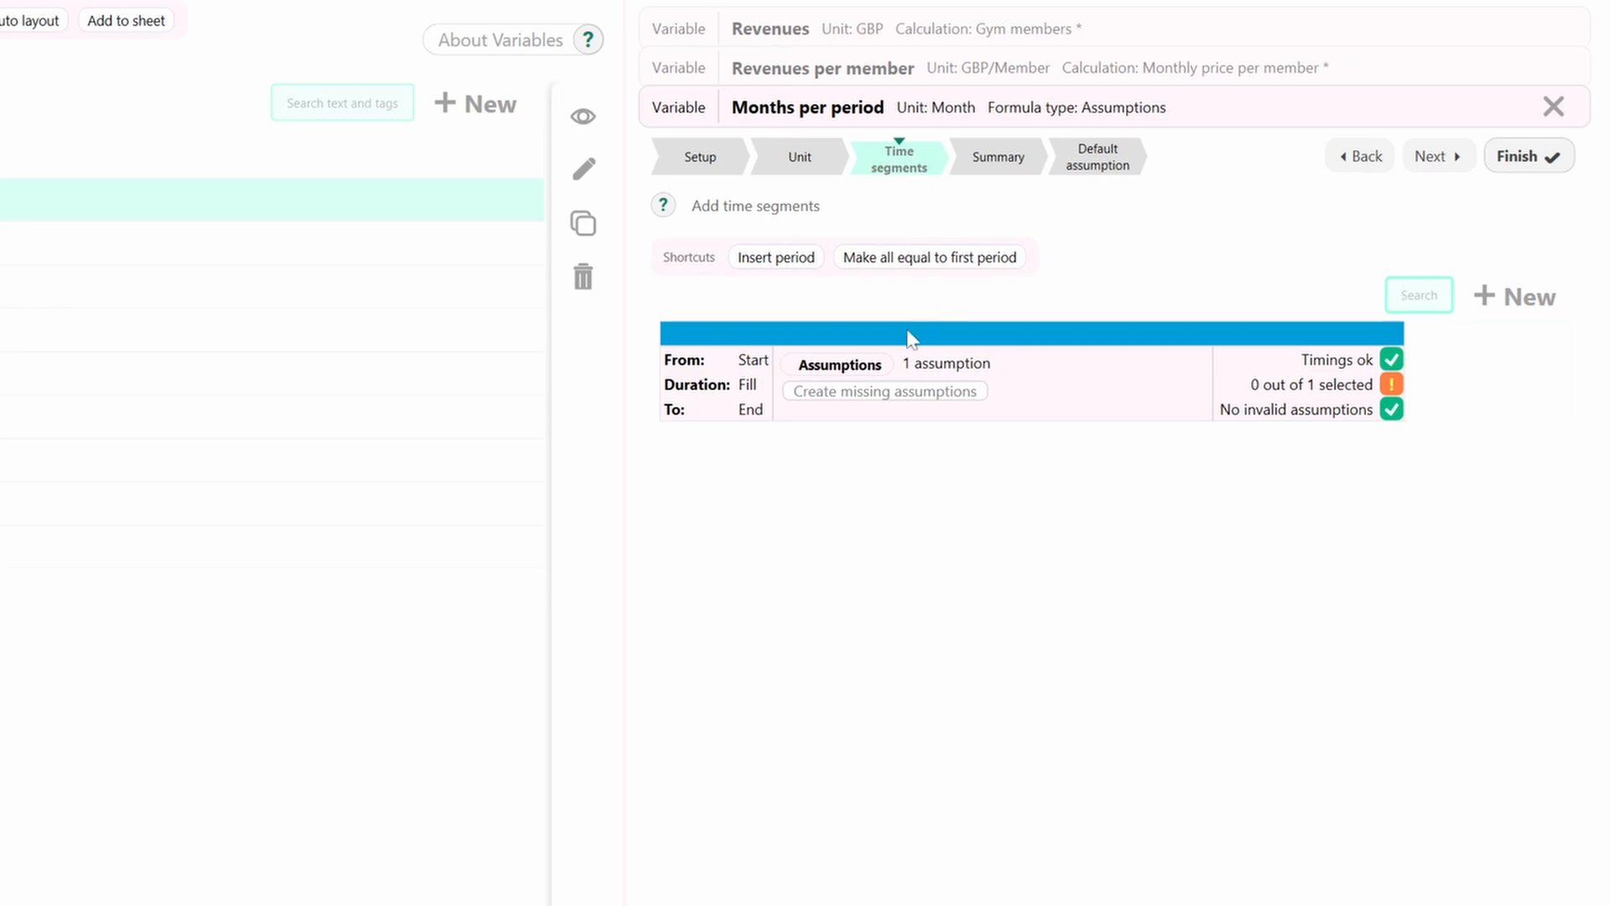
Create the missing Months per period assumption with a constant value of 3, and finish it along with Revenues per member and Revenues
{"action": "left_click", "coordinate": [892, 393]}
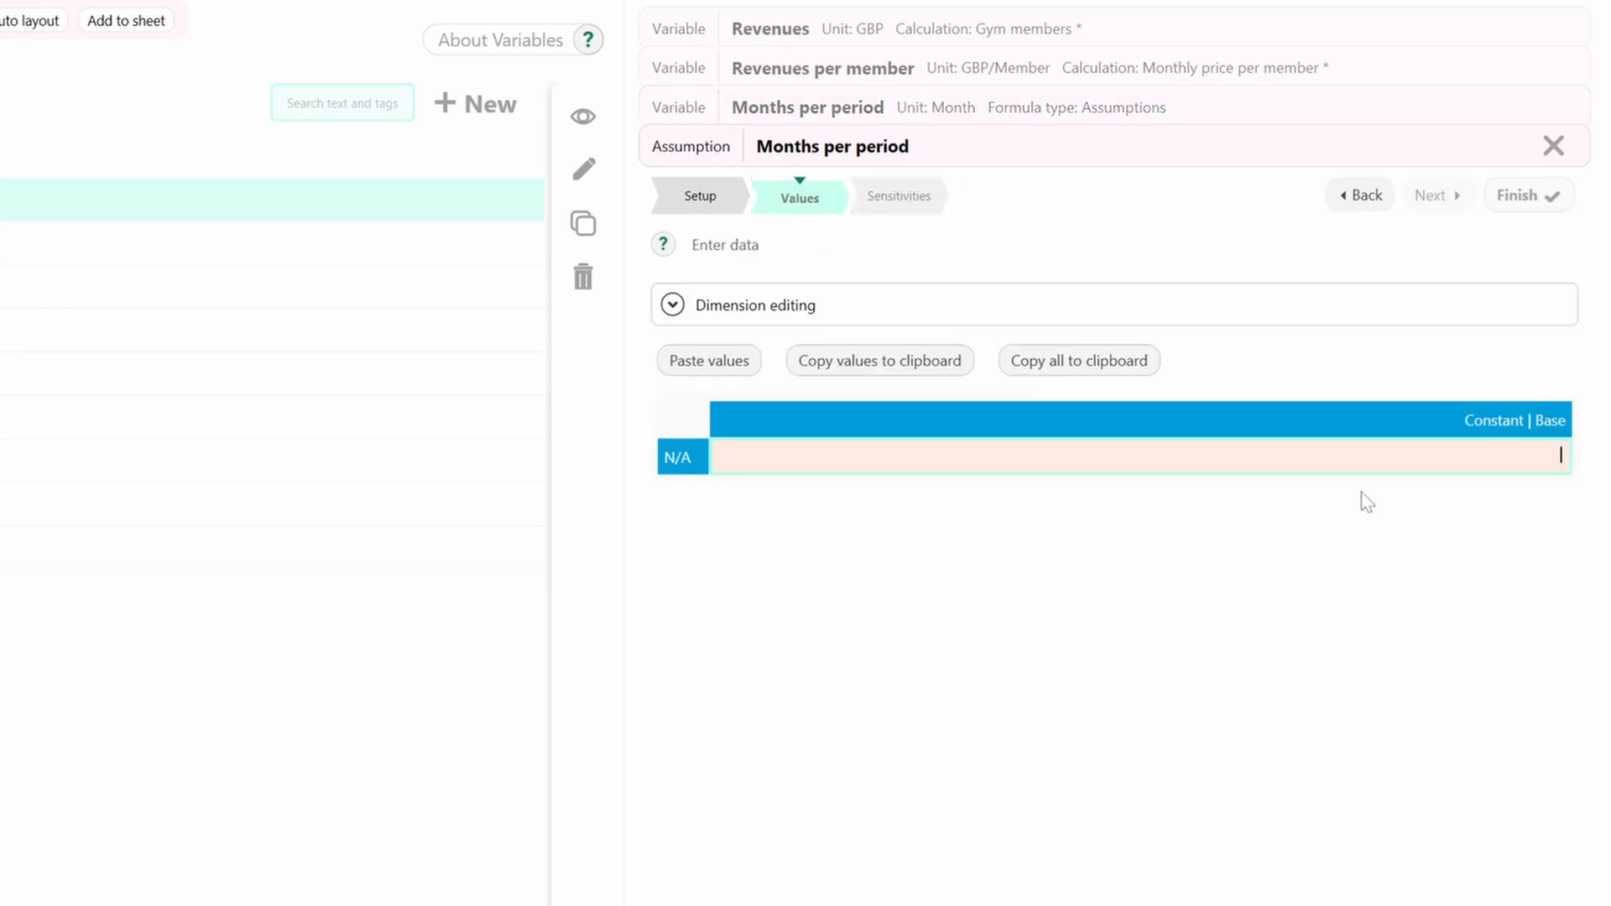
{"action": "left_click", "coordinate": [1560, 454]}
{"action": "left_click", "coordinate": [1523, 196]}
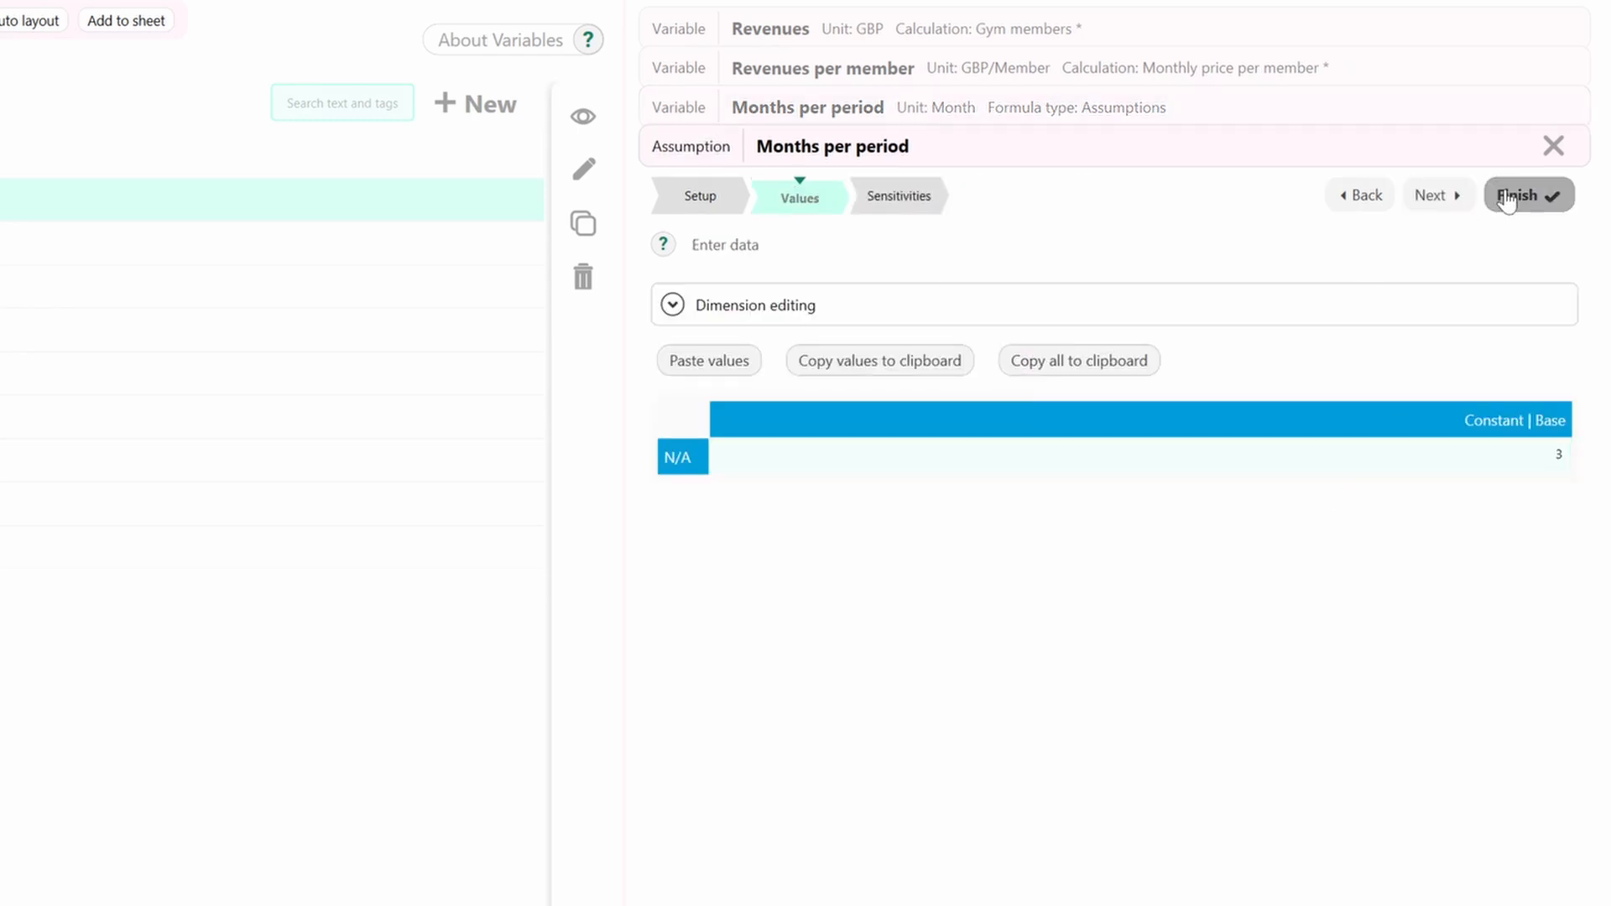
{"action": "left_click", "coordinate": [1535, 168]}
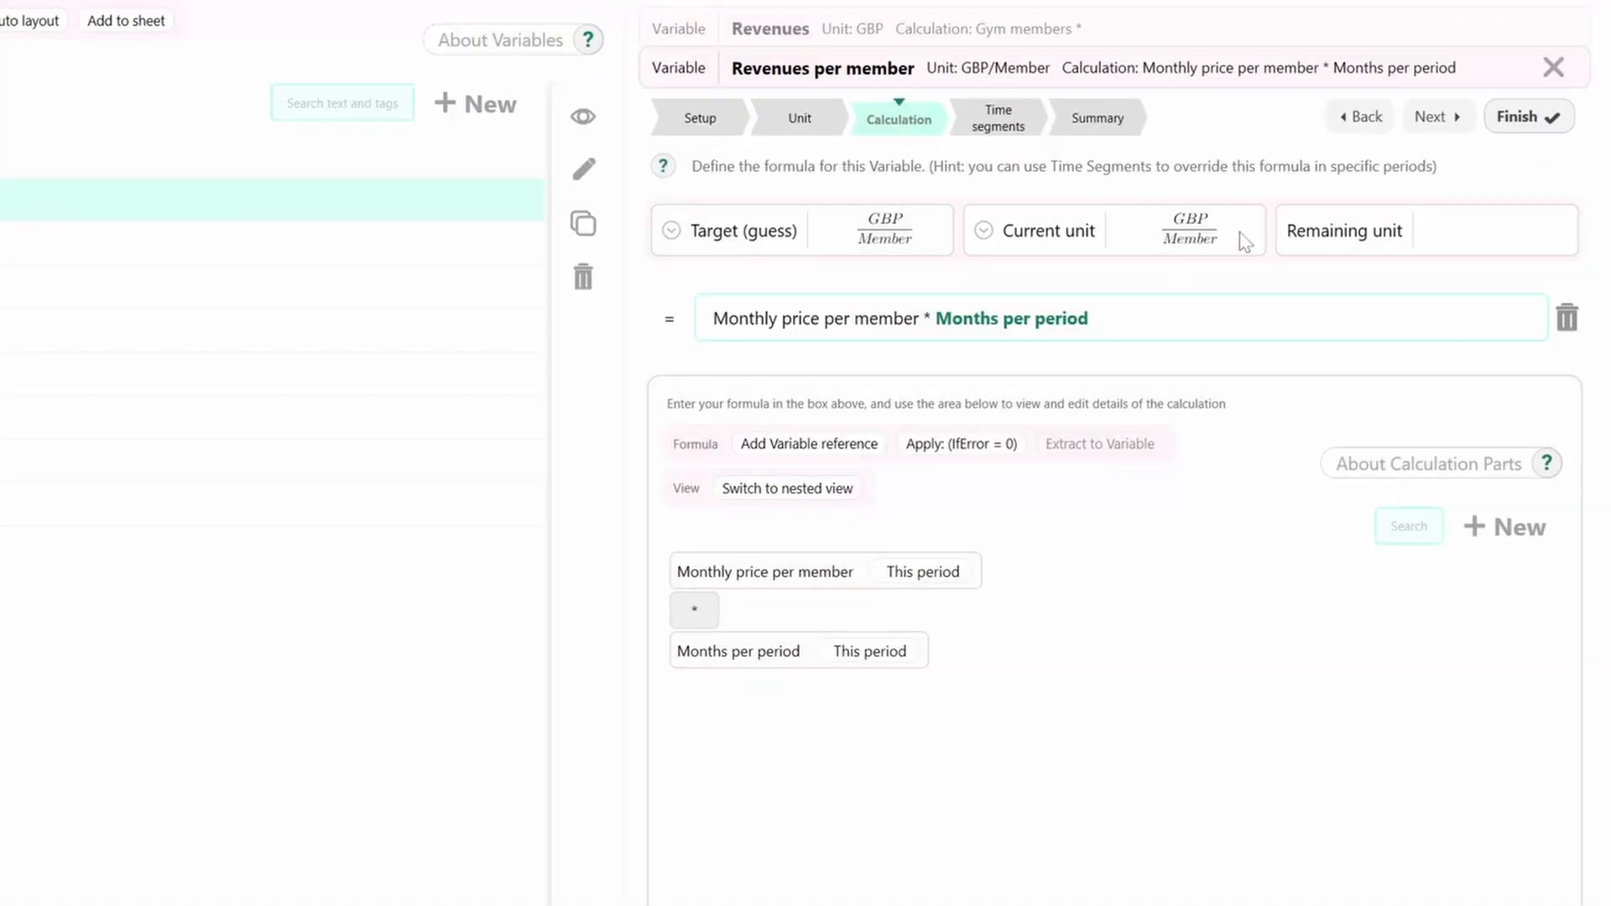
{"action": "left_click", "coordinate": [1521, 116]}
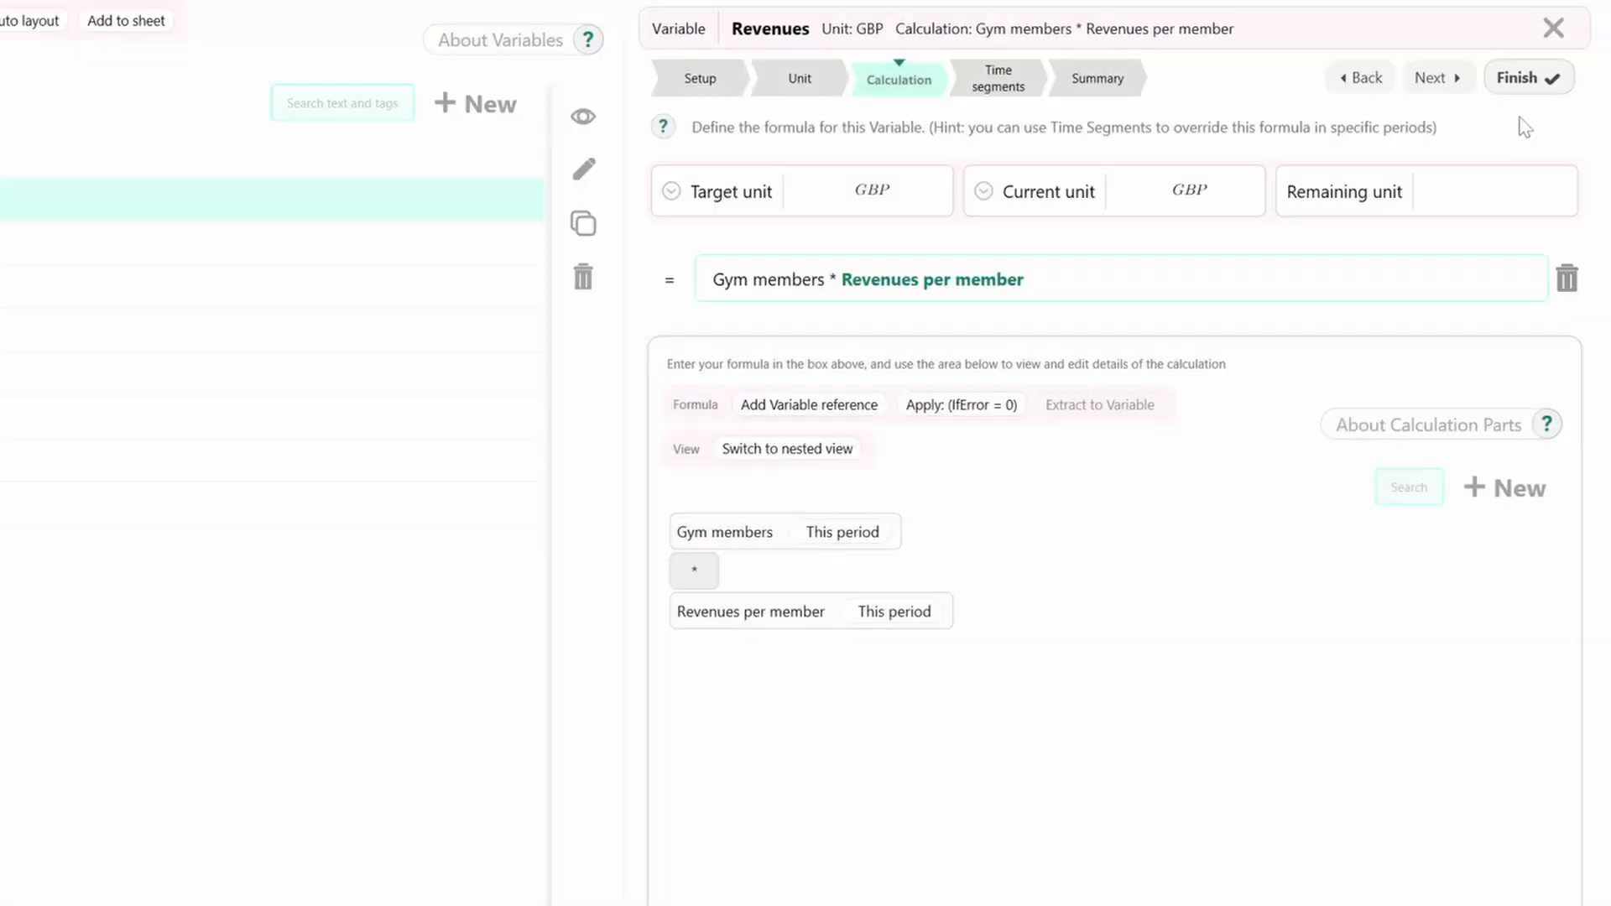
{"action": "left_click", "coordinate": [1541, 76]}
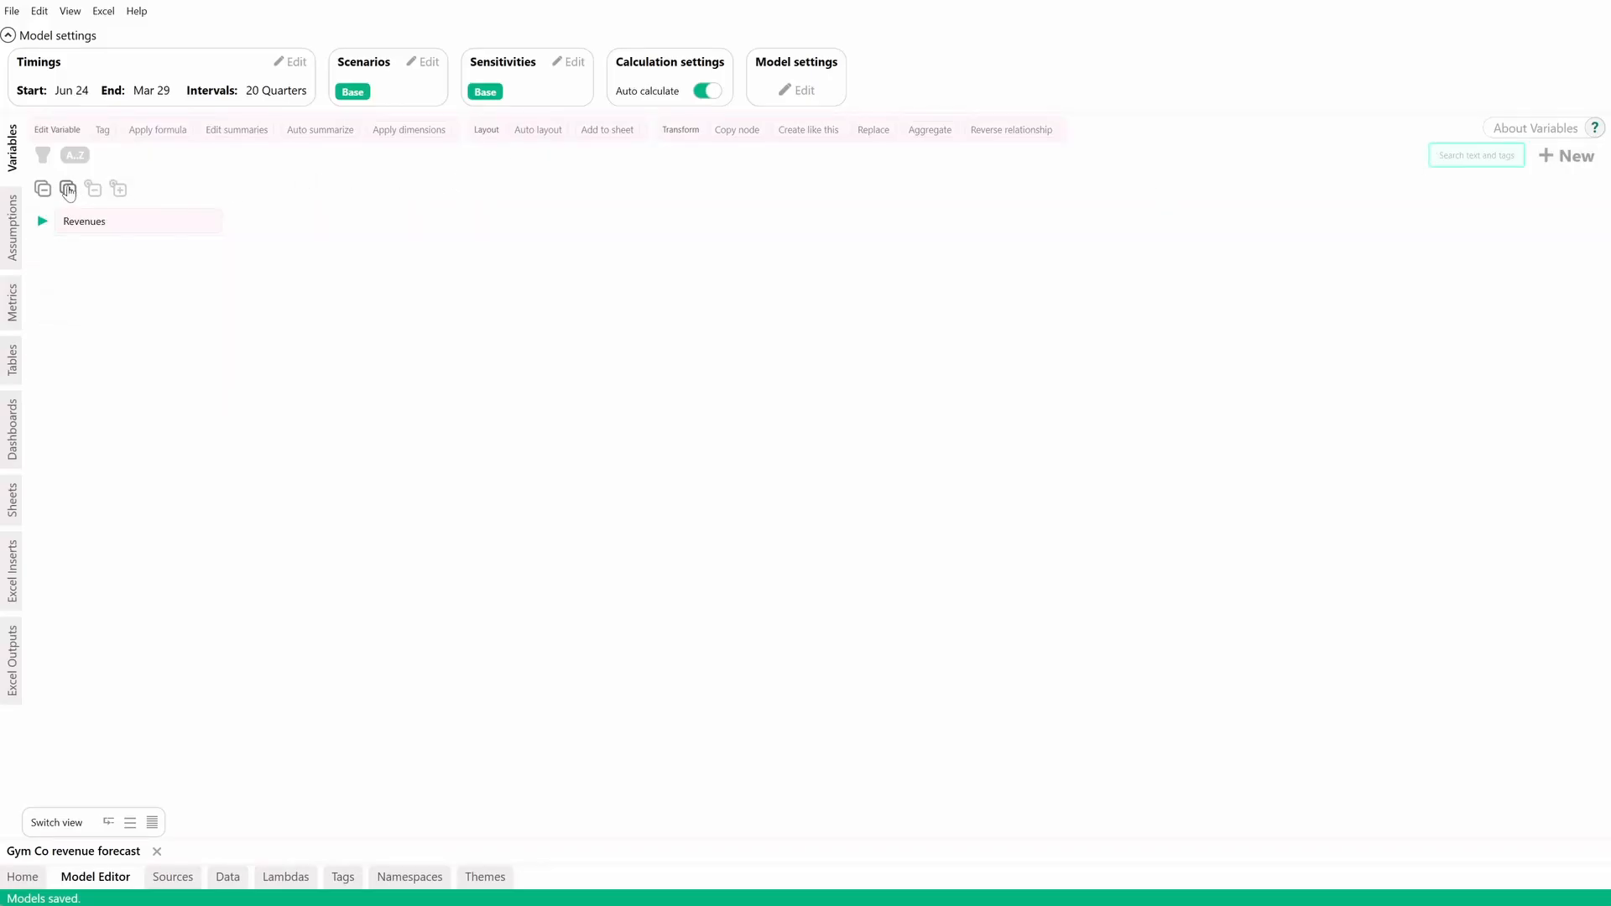
Expand the variable tree and start applying dimensions to Revenues, Gym members, Net member additions, New member additions, New member additions if launched and Churned members
{"action": "left_click", "coordinate": [68, 189]}
{"action": "left_click", "coordinate": [298, 229]}
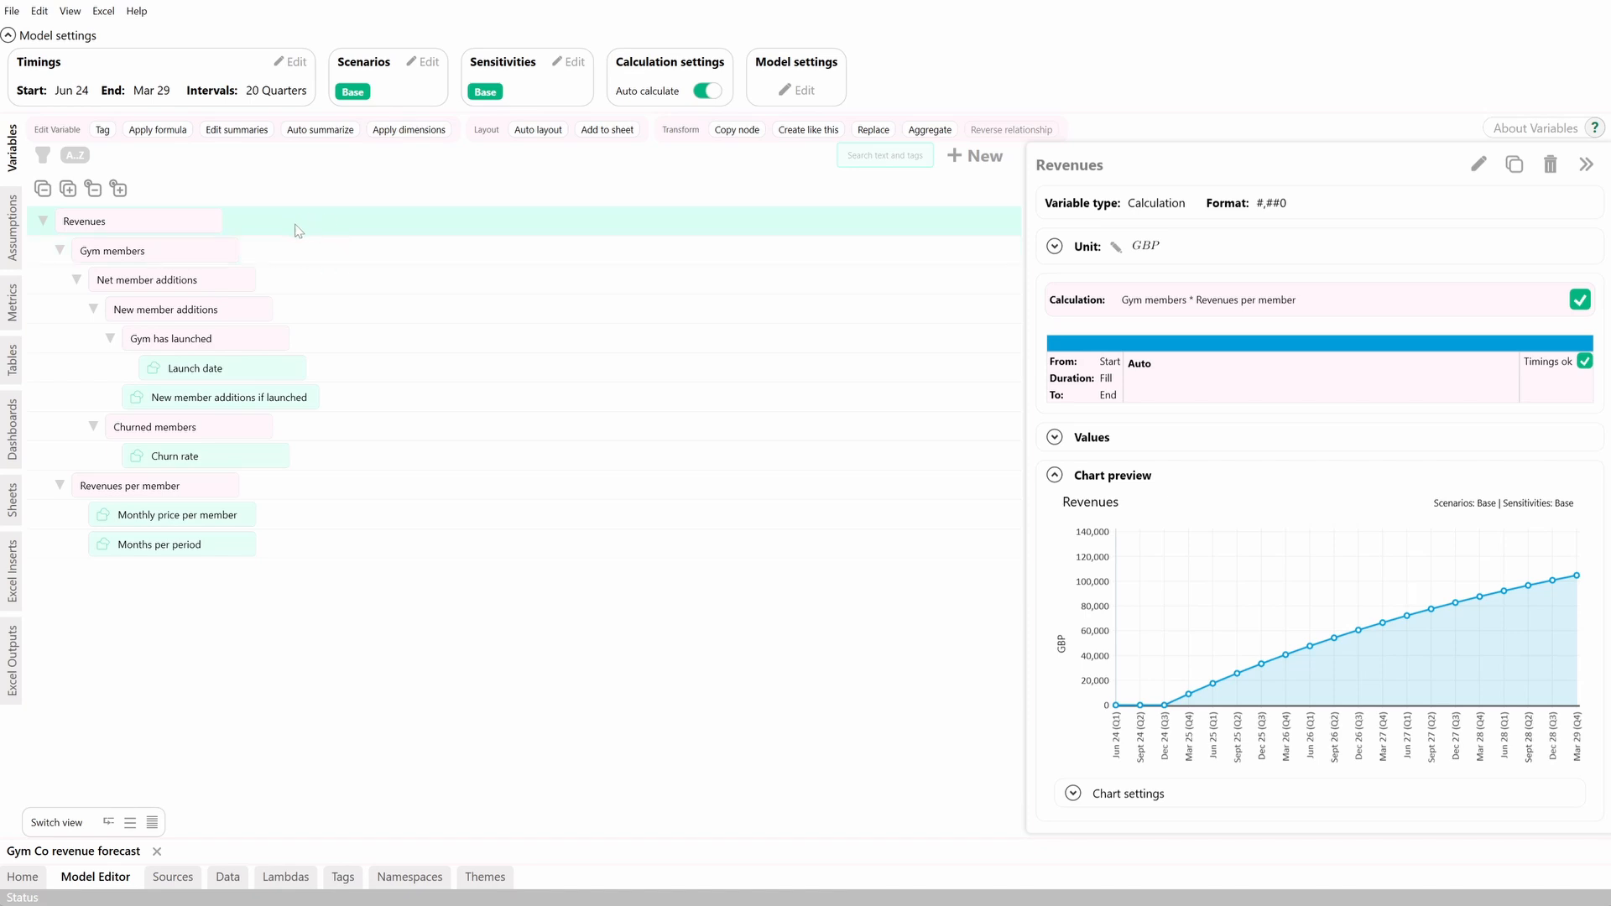
{"action": "left_click", "coordinate": [332, 246], "text": "ctrl"}
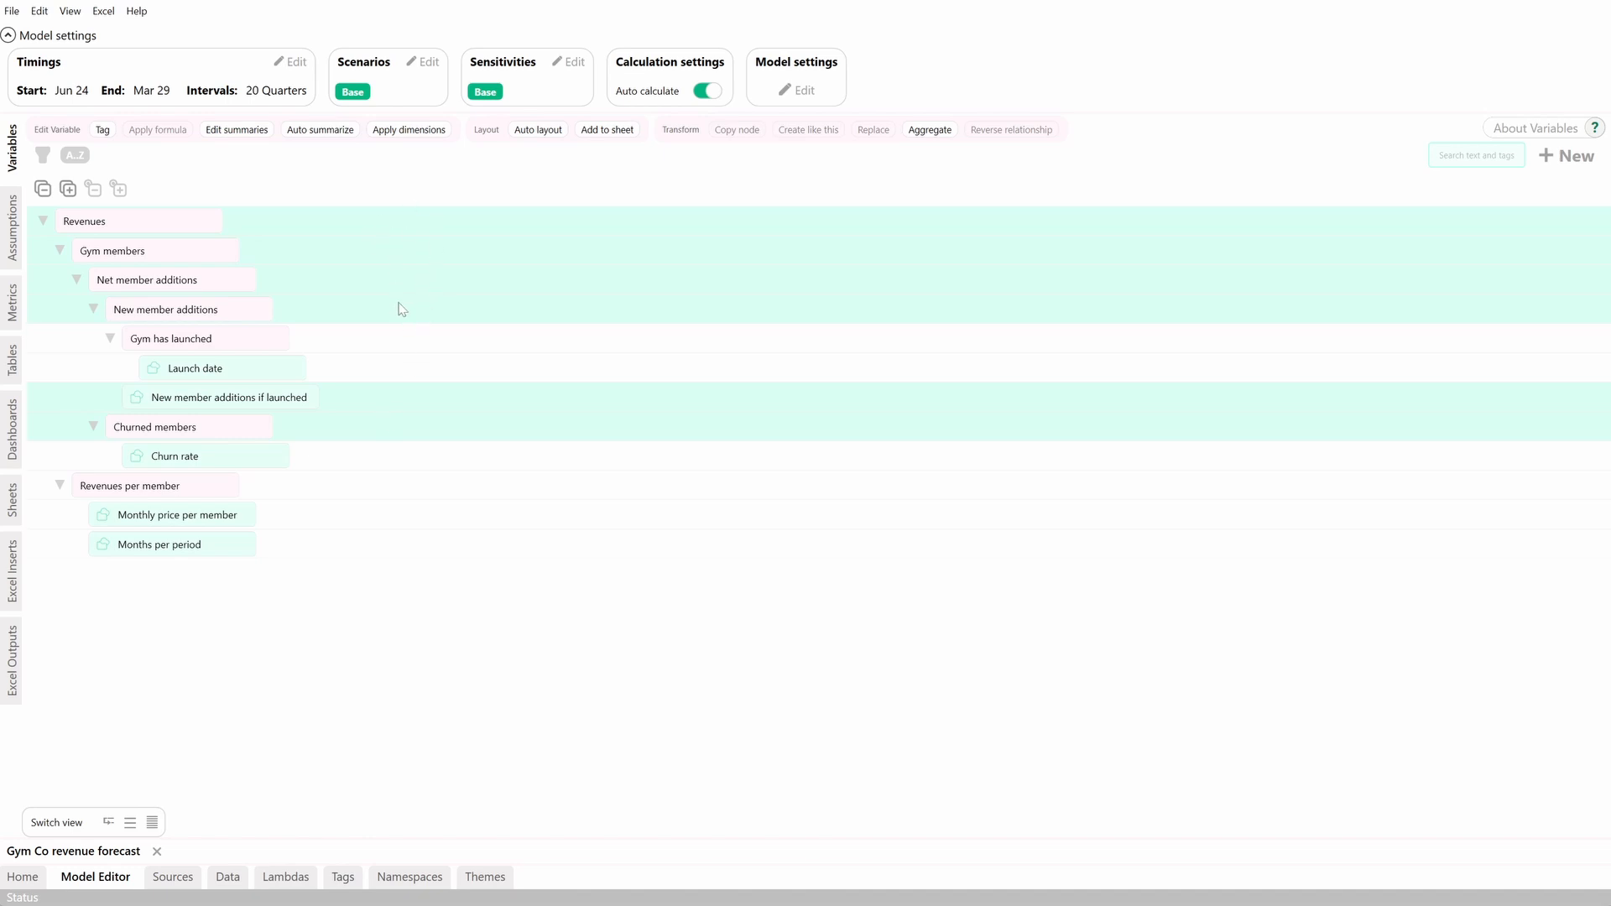
{"action": "left_click", "coordinate": [404, 132]}
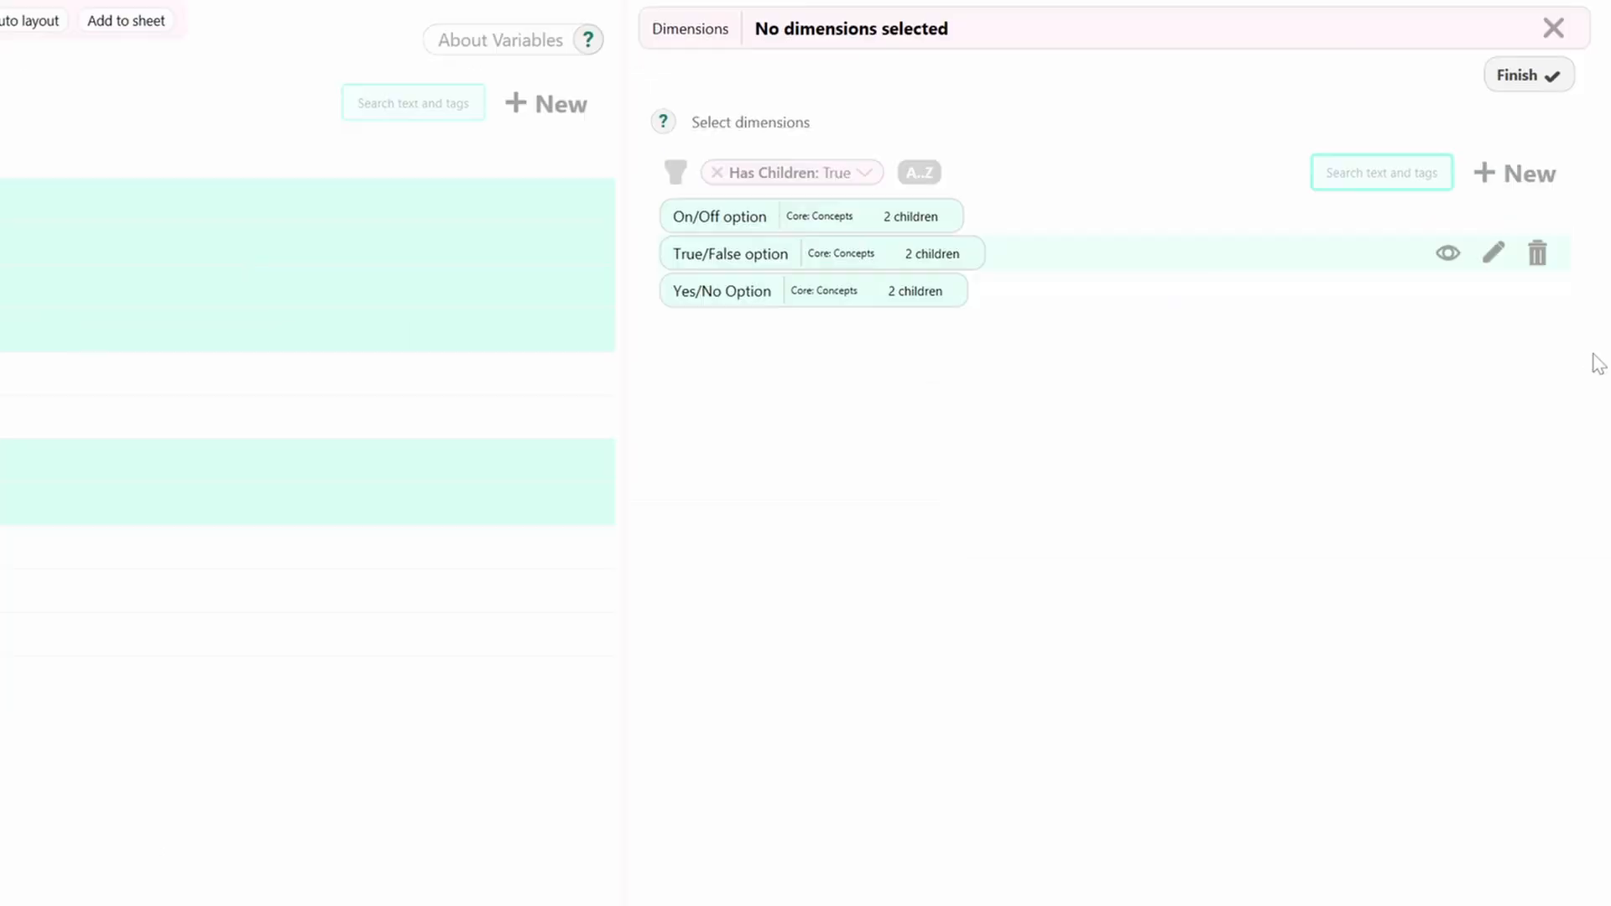
Create a Region dimension with the children North and South, and select it for the chosen variables
{"action": "left_click", "coordinate": [1515, 174]}
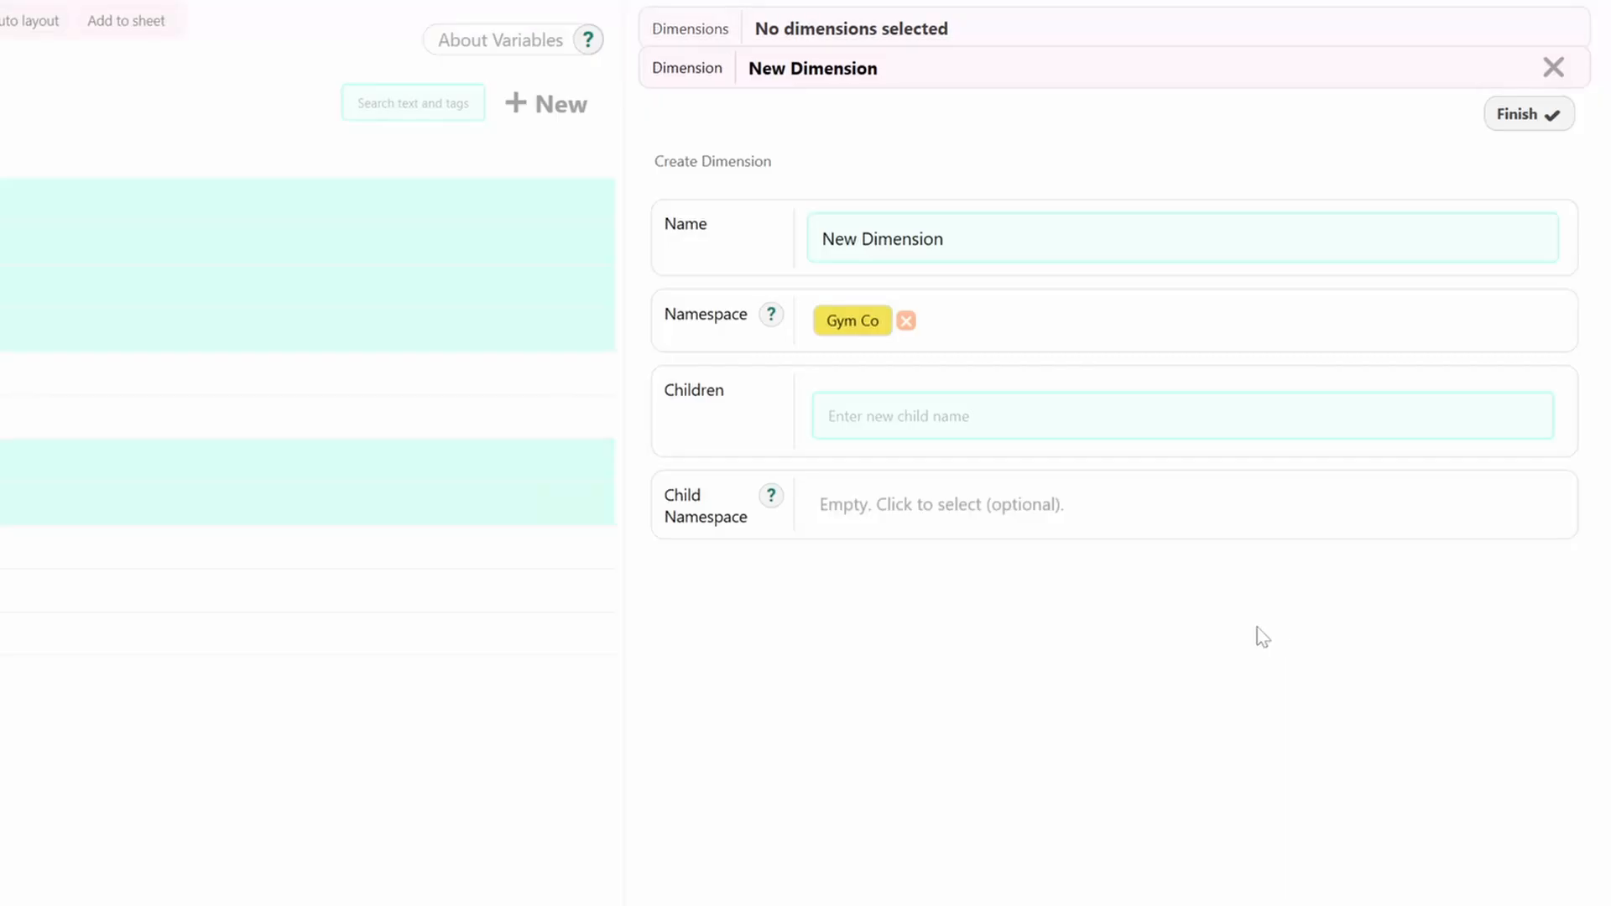
{"action": "type", "text": "Reg"}
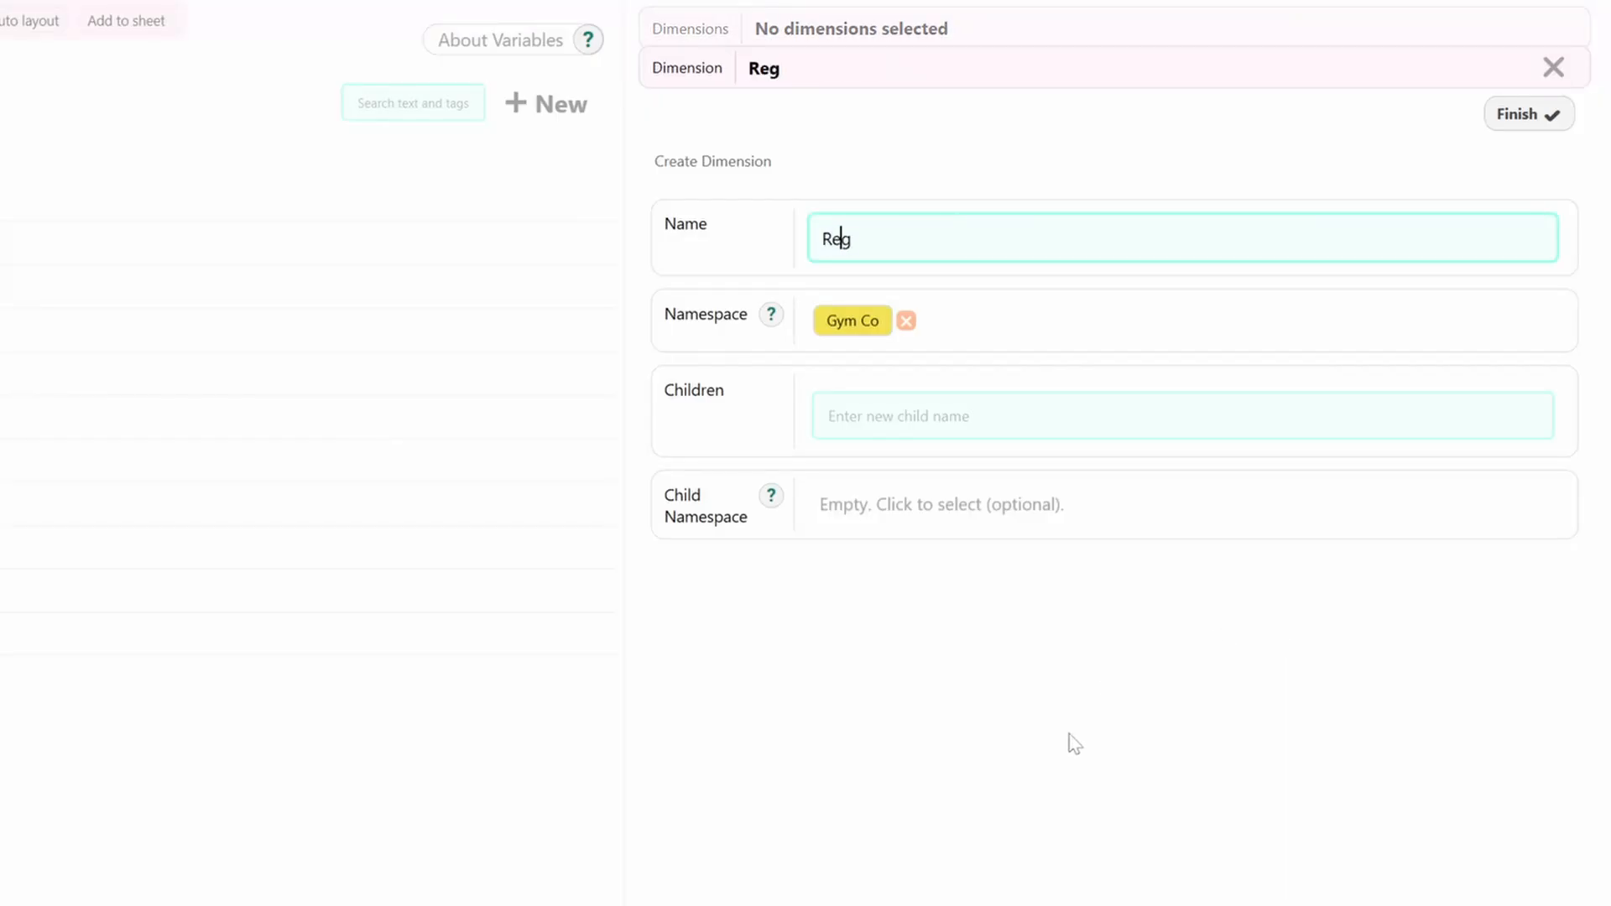
{"action": "type", "text": "ion"}
{"action": "key", "text": "Tab"}
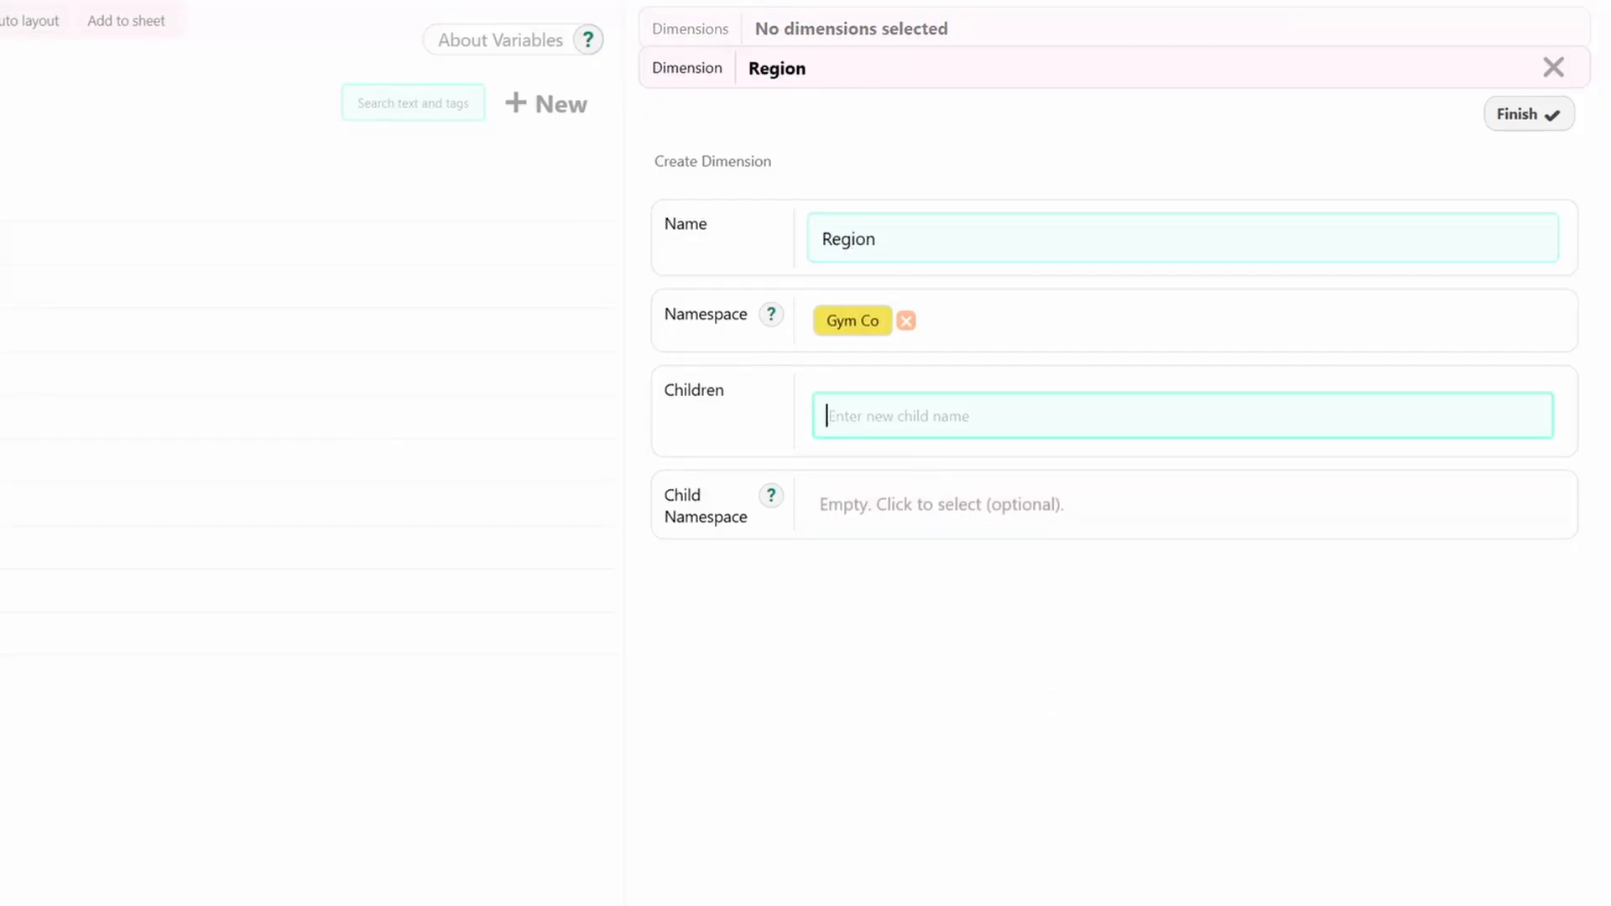
{"action": "type", "text": "Nor"}
{"action": "key", "text": "Return"}
{"action": "type", "text": "South"}
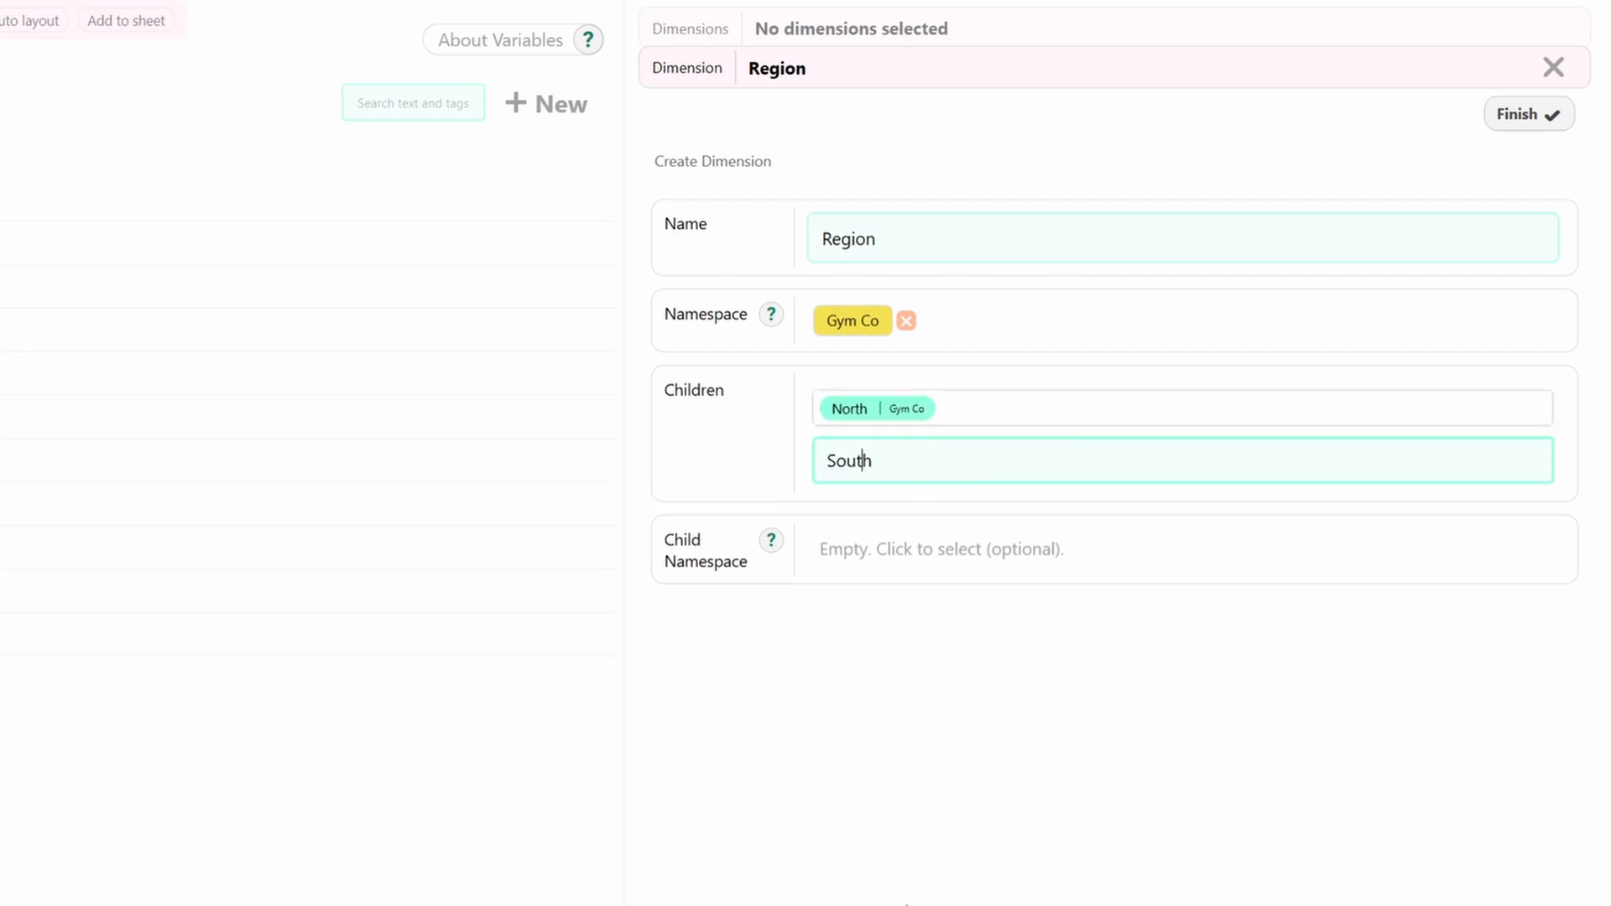
{"action": "key", "text": "Return"}
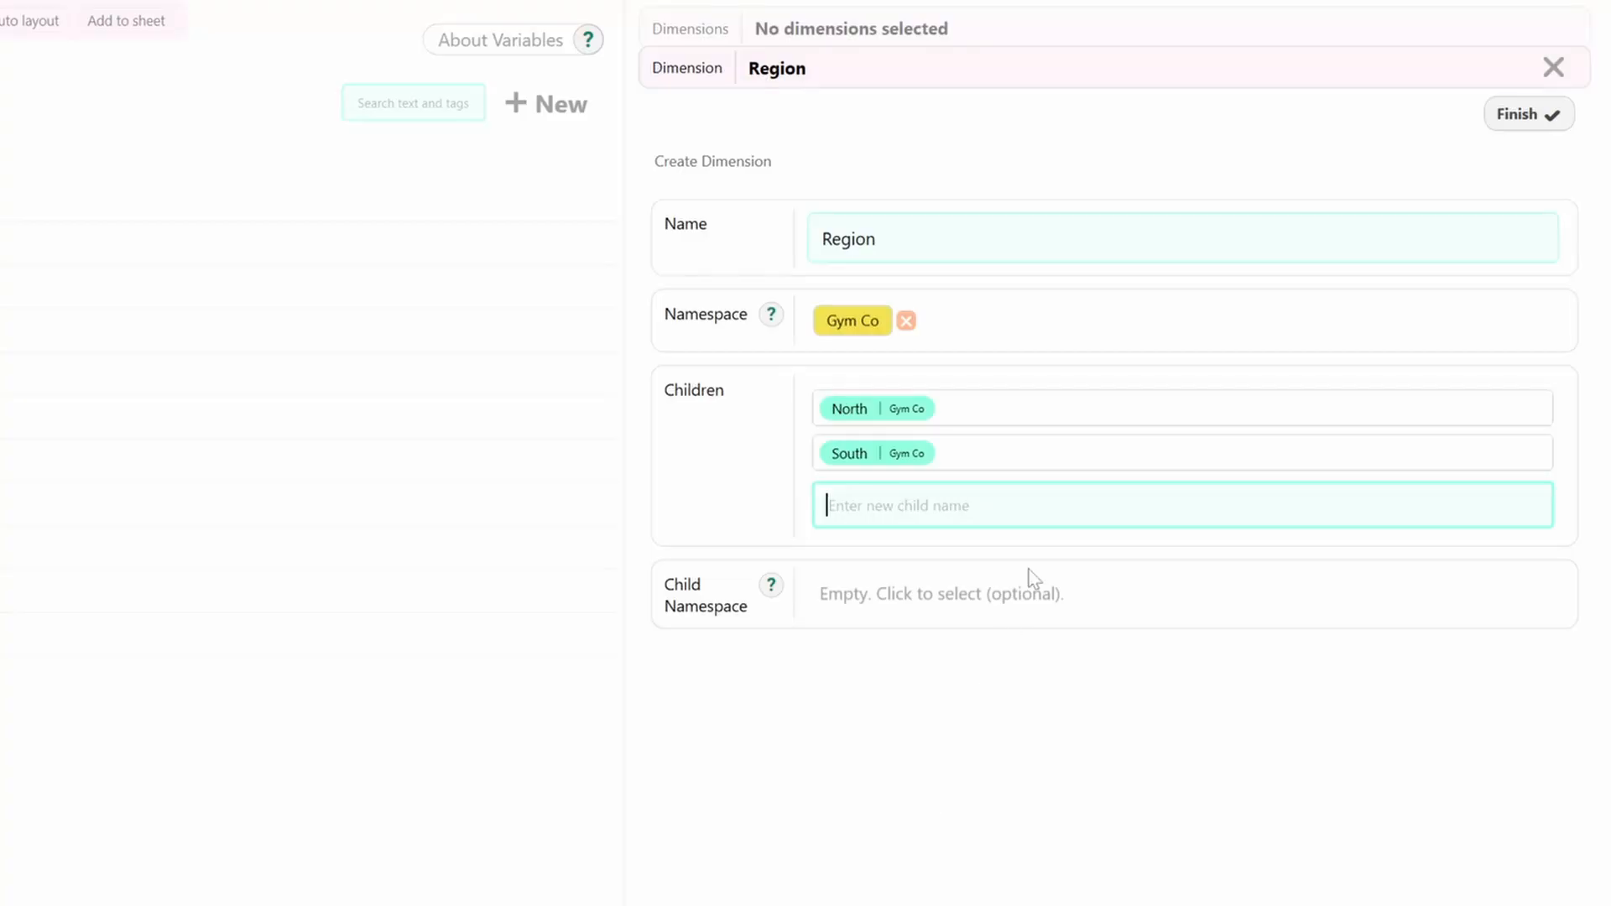
{"action": "left_click", "coordinate": [1529, 114]}
{"action": "left_click", "coordinate": [812, 217]}
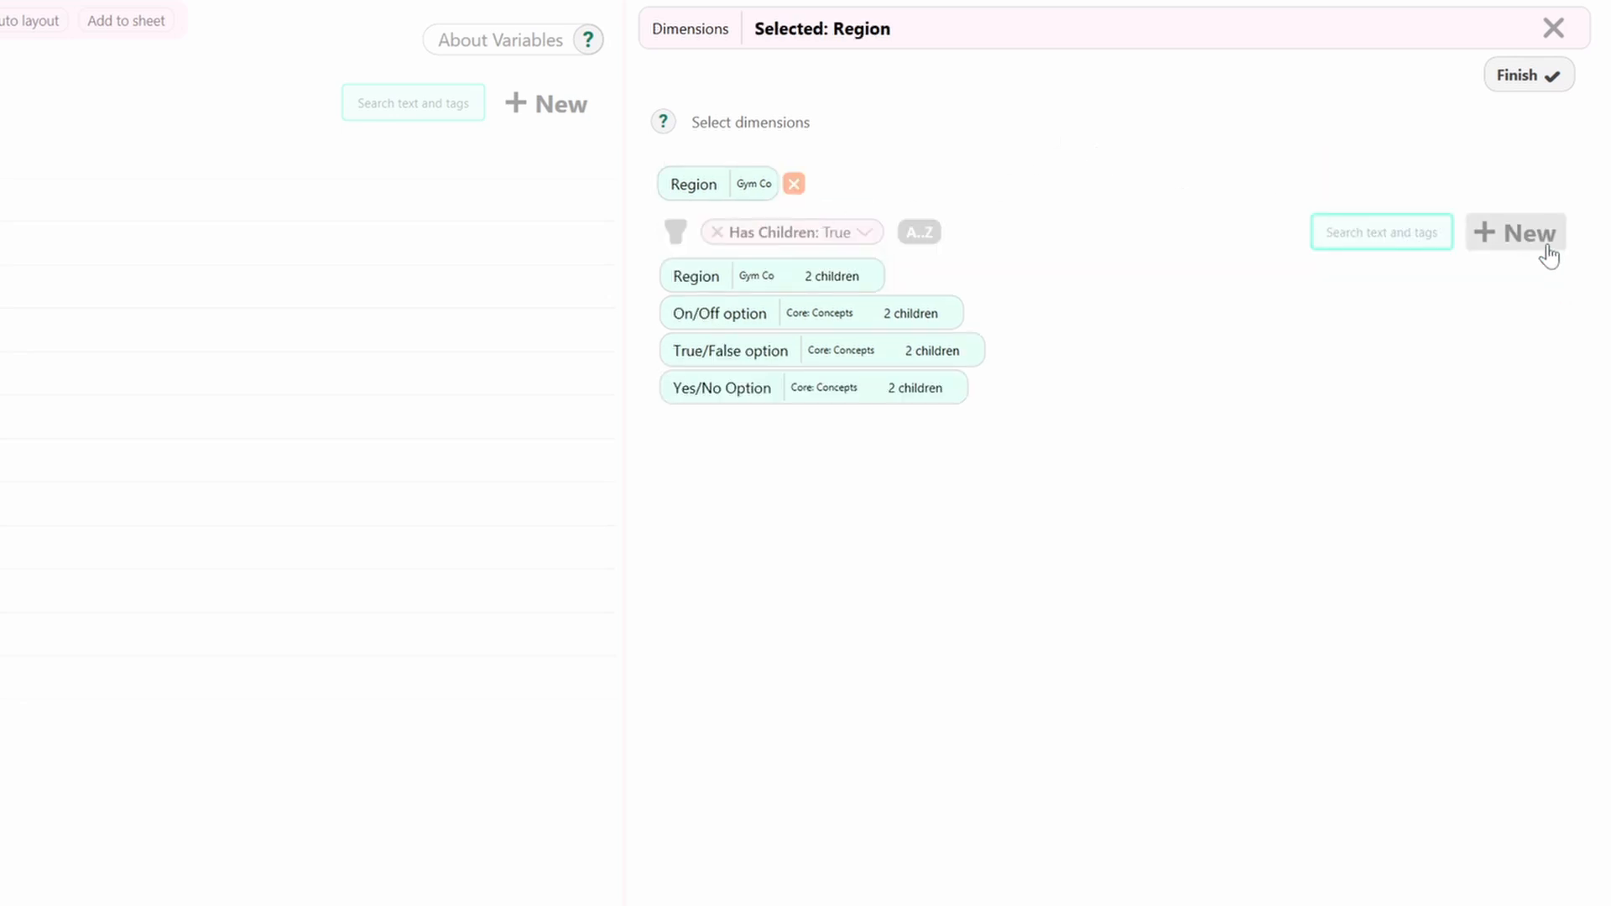
Create a Membership tier dimension in the Gym Co namespace with the children Basic, Premium and Platinum
{"action": "left_click", "coordinate": [1544, 233]}
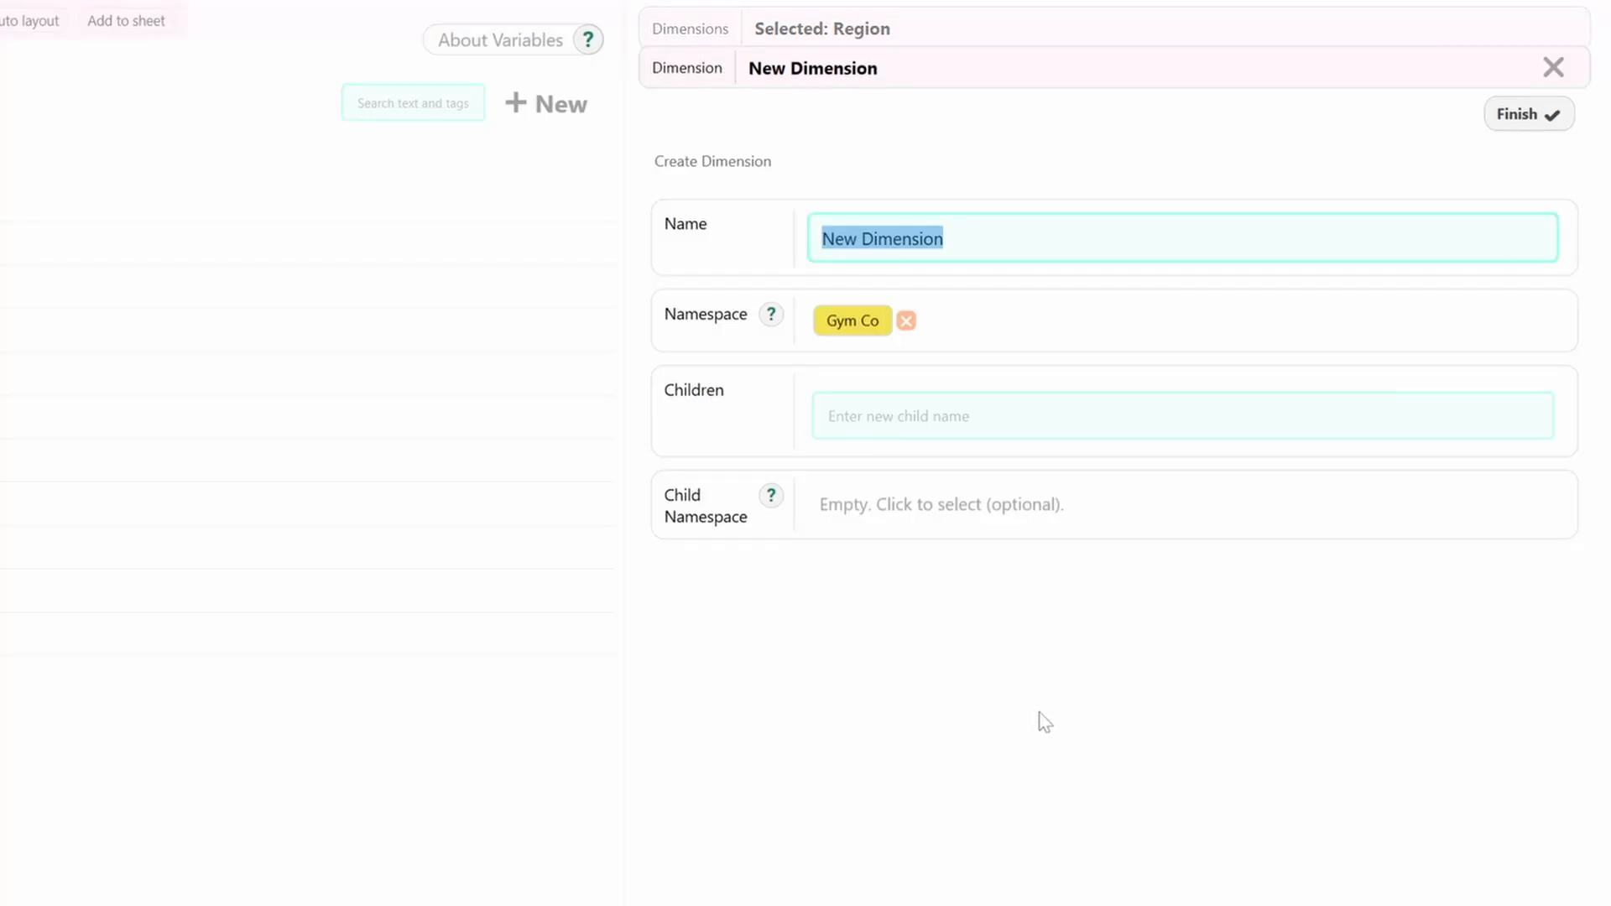
{"action": "type", "text": "Mem"}
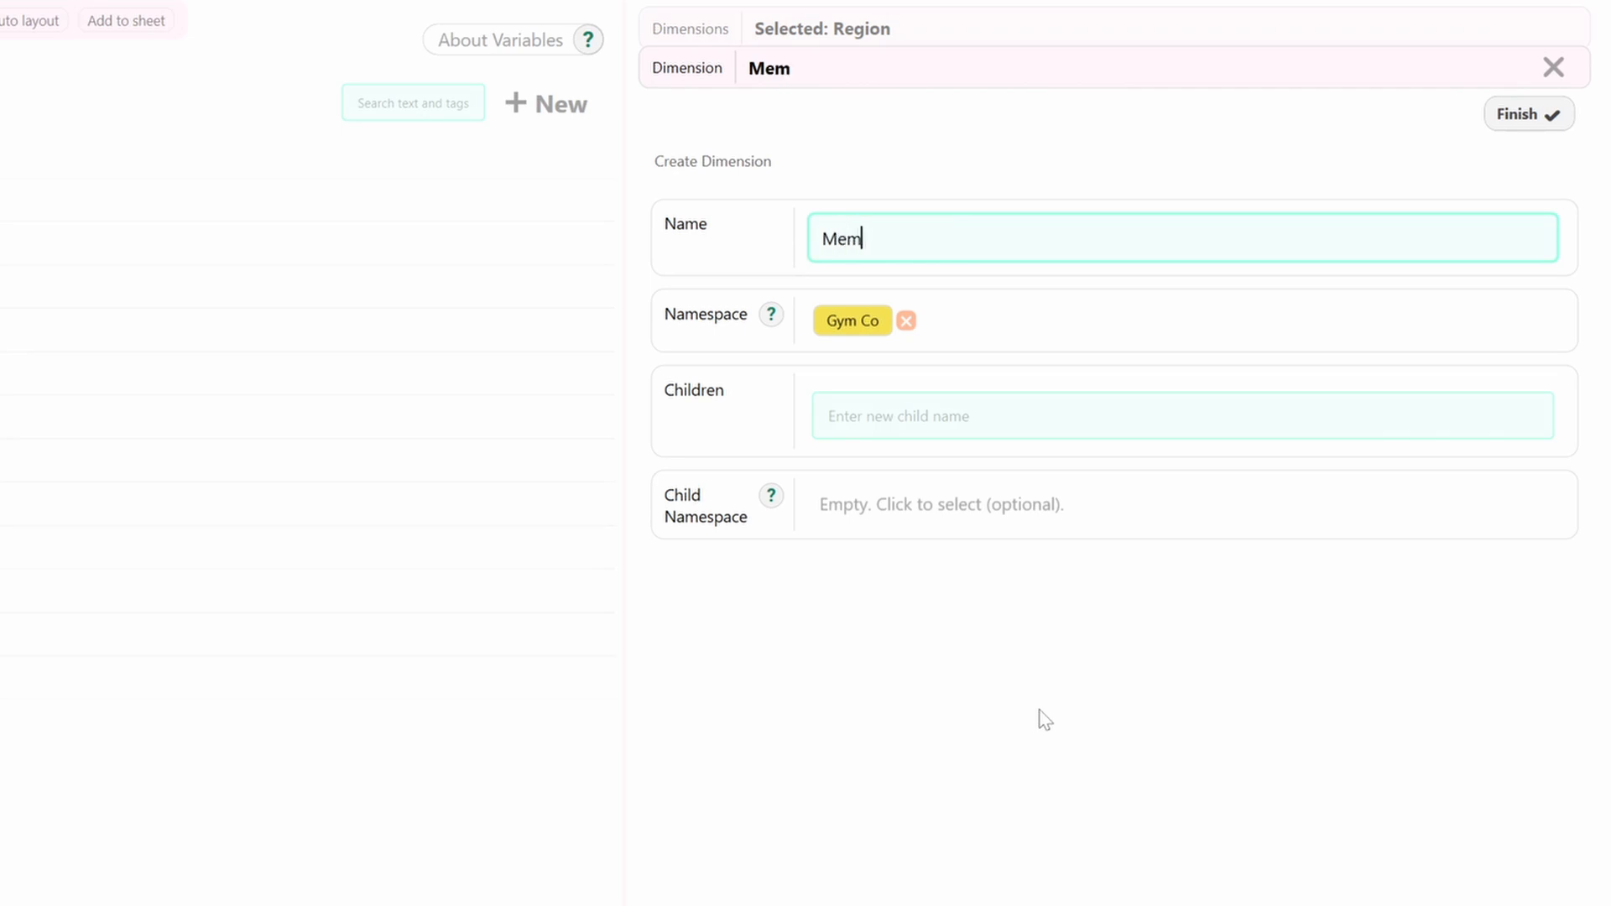
{"action": "type", "text": "bership tier"}
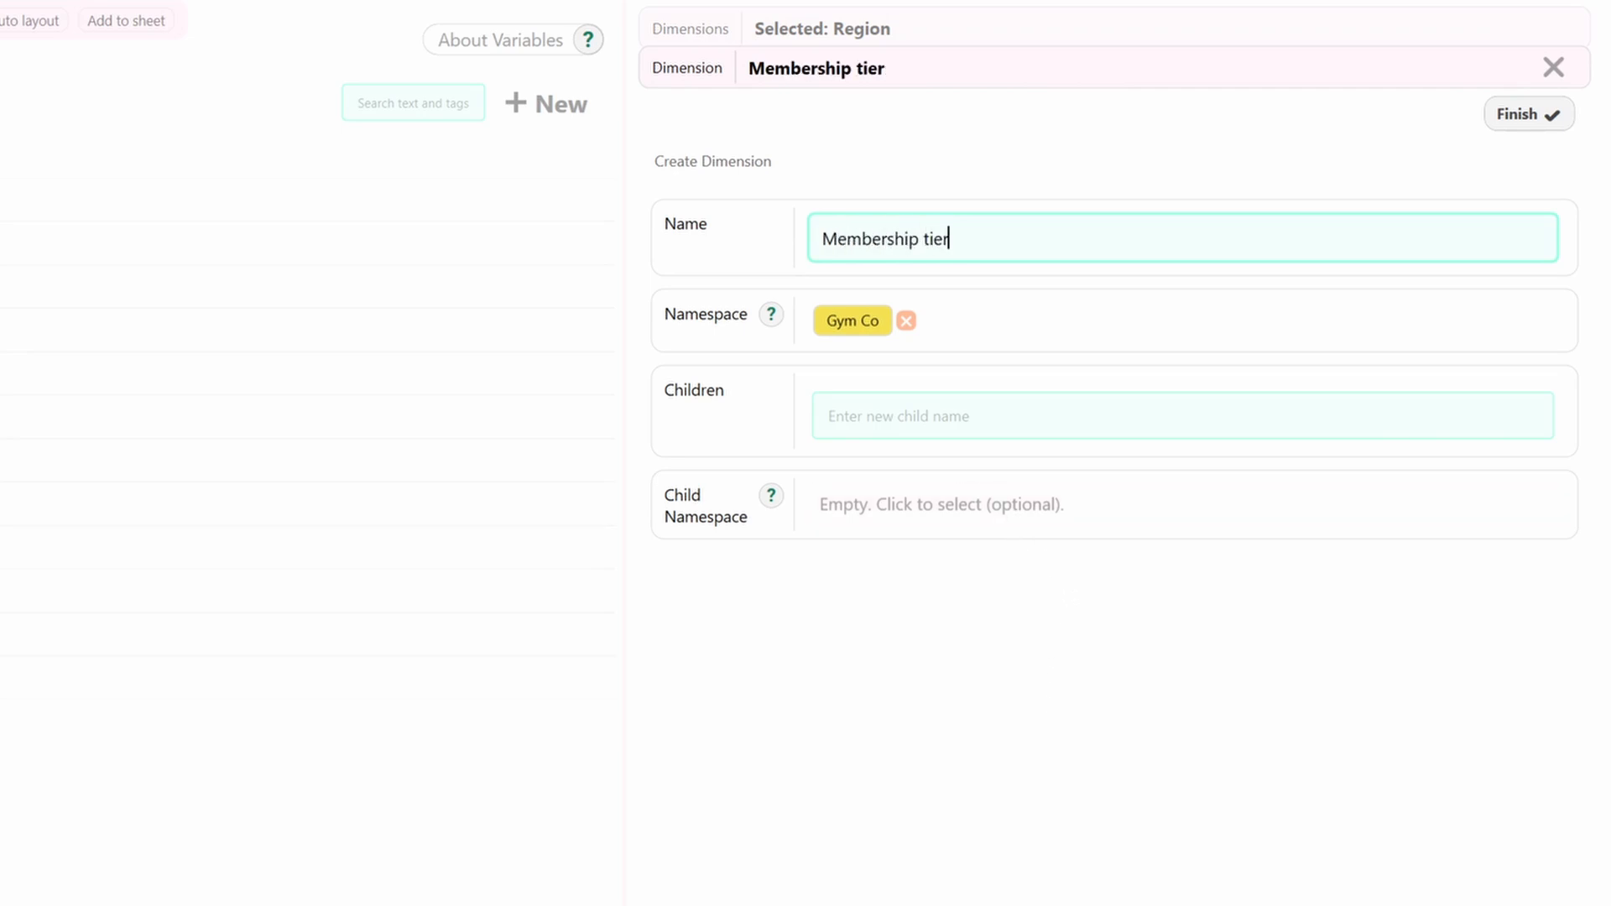
{"action": "key", "text": "Tab"}
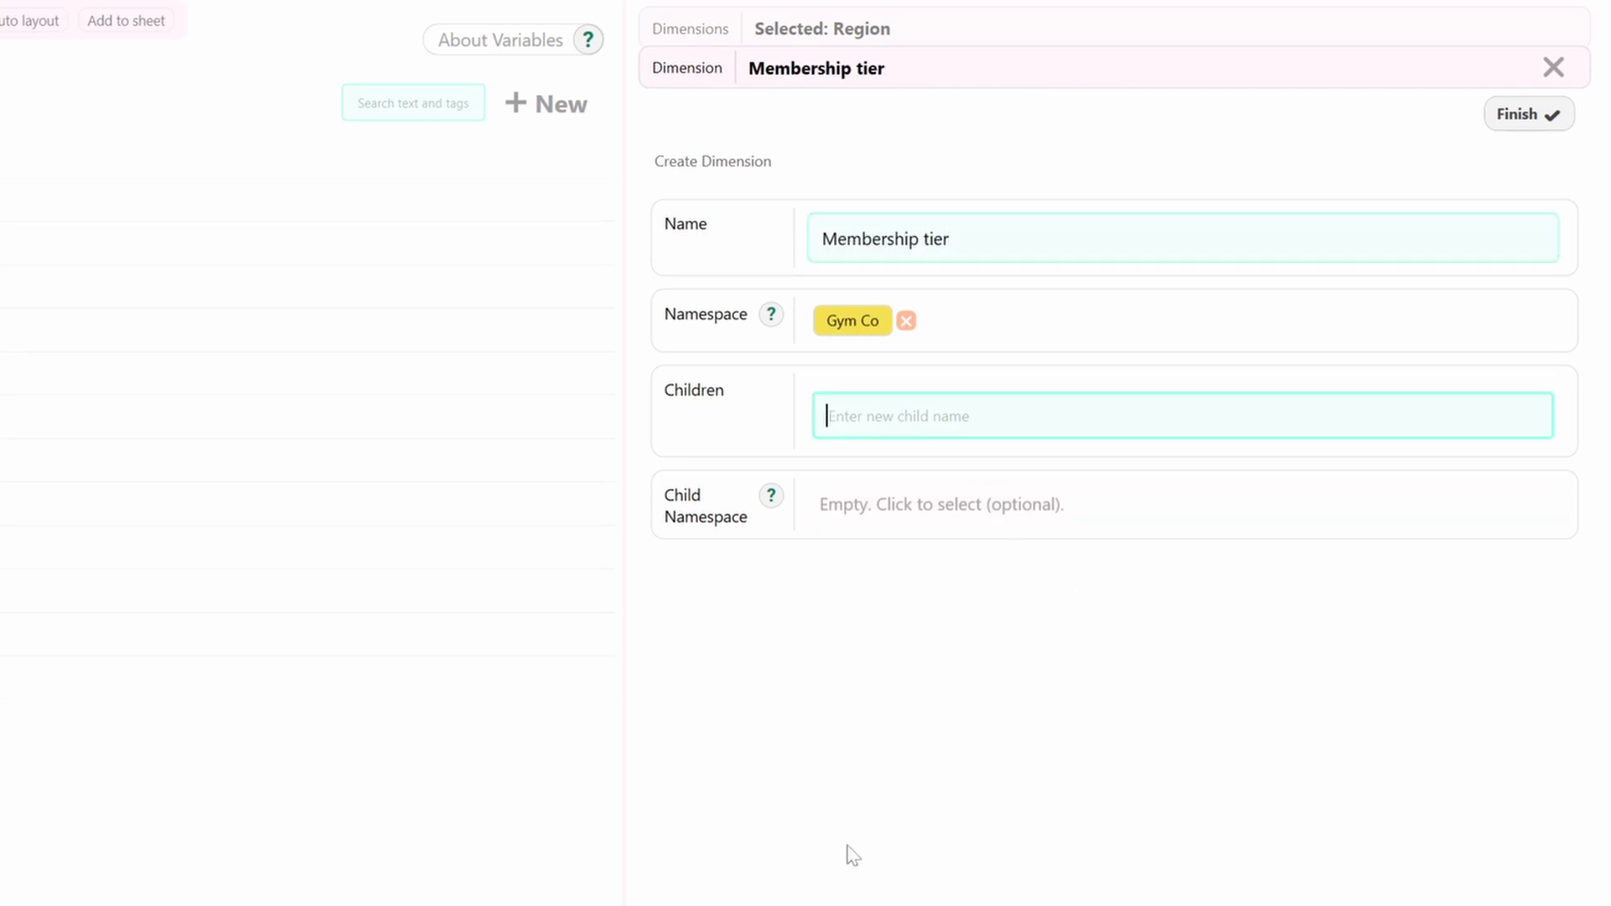
{"action": "type", "text": "Basic"}
{"action": "key", "text": "Return"}
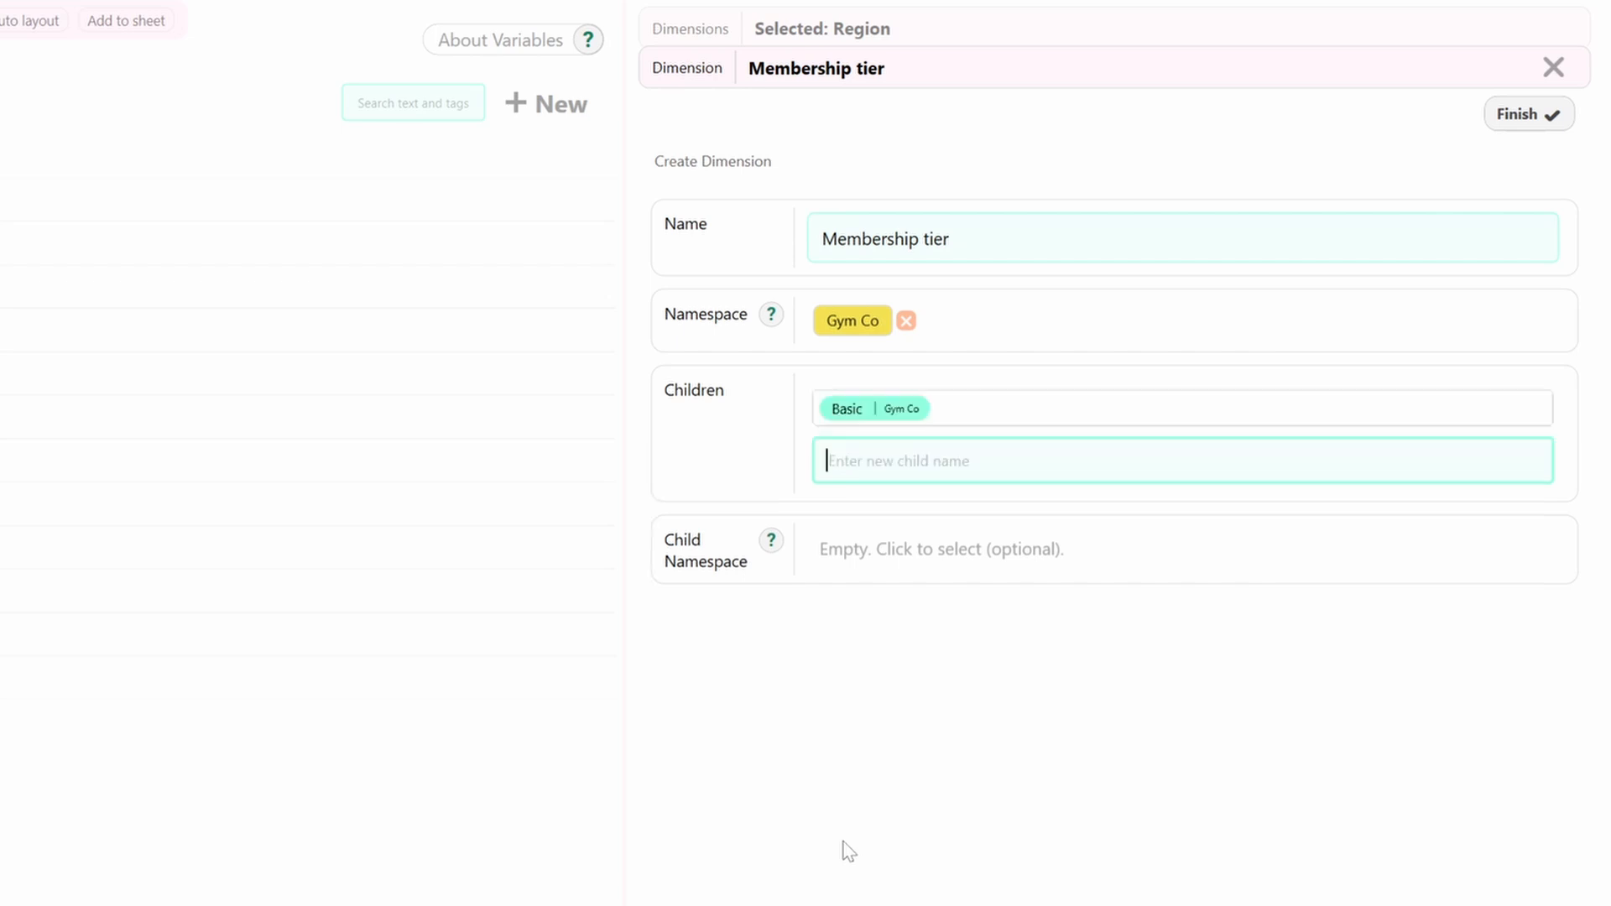
{"action": "type", "text": "Premium"}
{"action": "key", "text": "Return"}
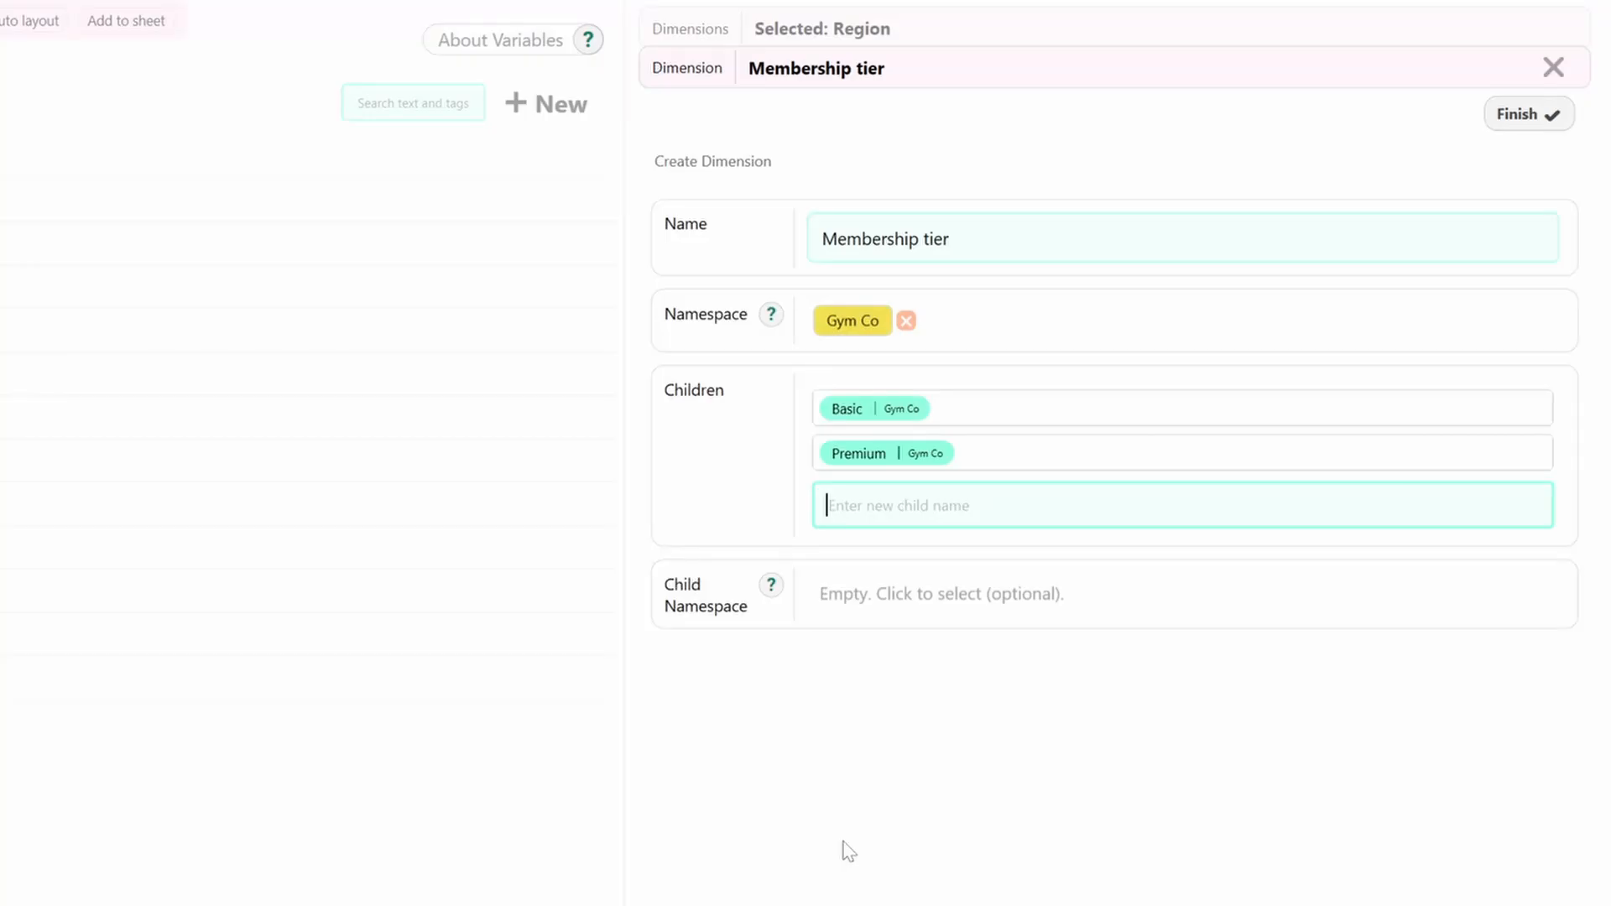
{"action": "type", "text": "Platin"}
{"action": "key", "text": "BackSpace"}
{"action": "key", "text": "BackSpace"}
{"action": "type", "text": "o"}
{"action": "key", "text": "BackSpace"}
{"action": "type", "text": "inum"}
{"action": "key", "text": "Return"}
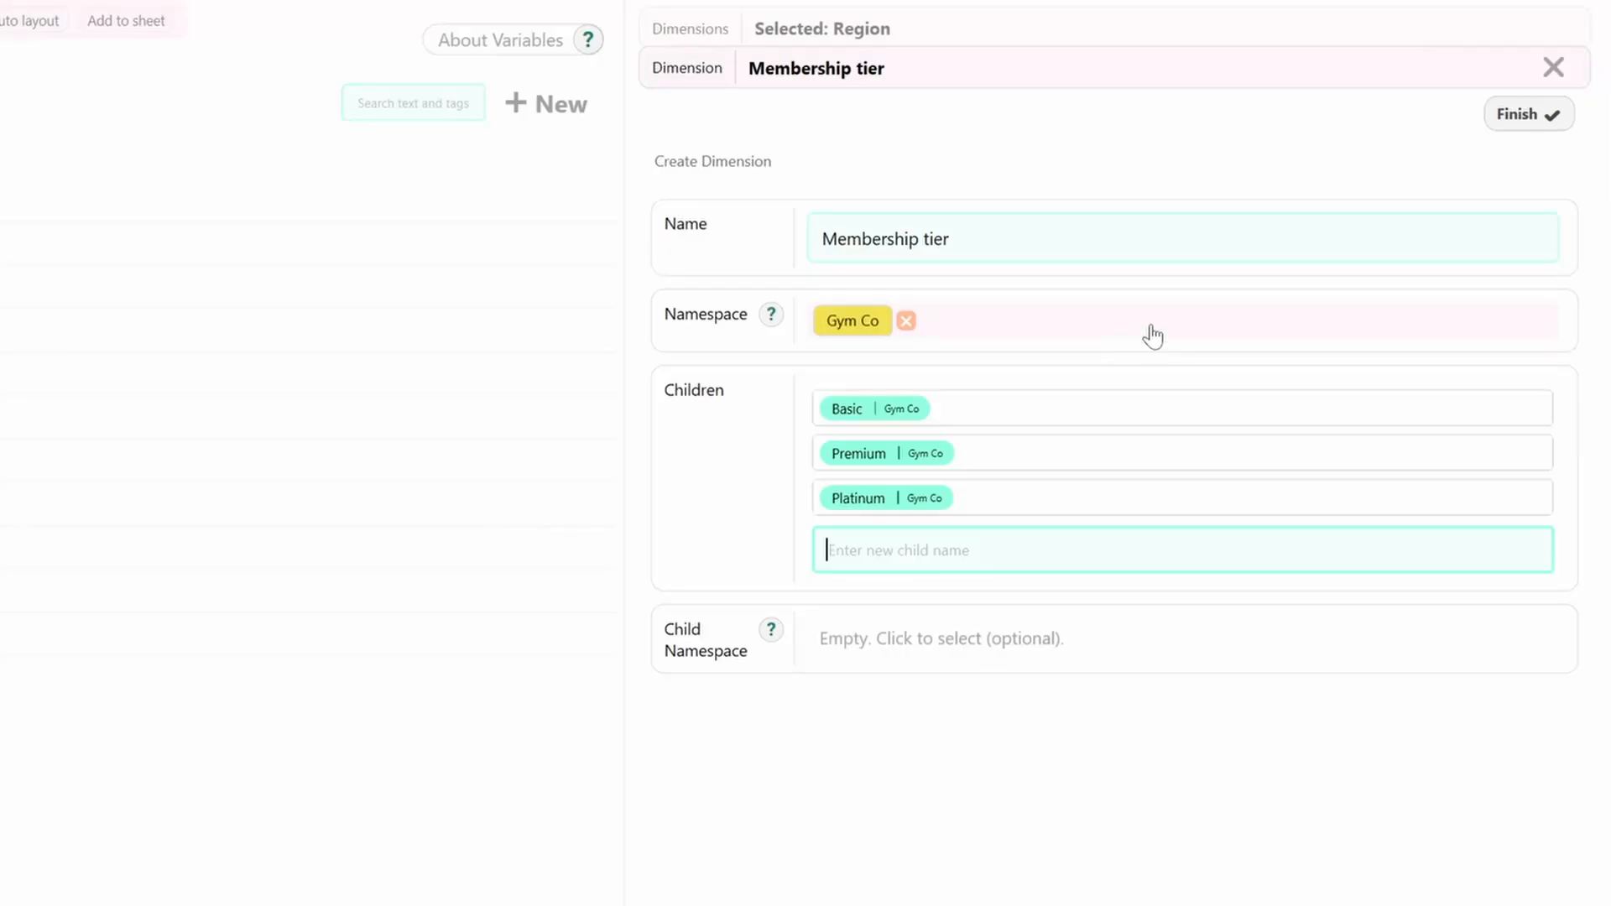
{"action": "left_click", "coordinate": [1548, 118]}
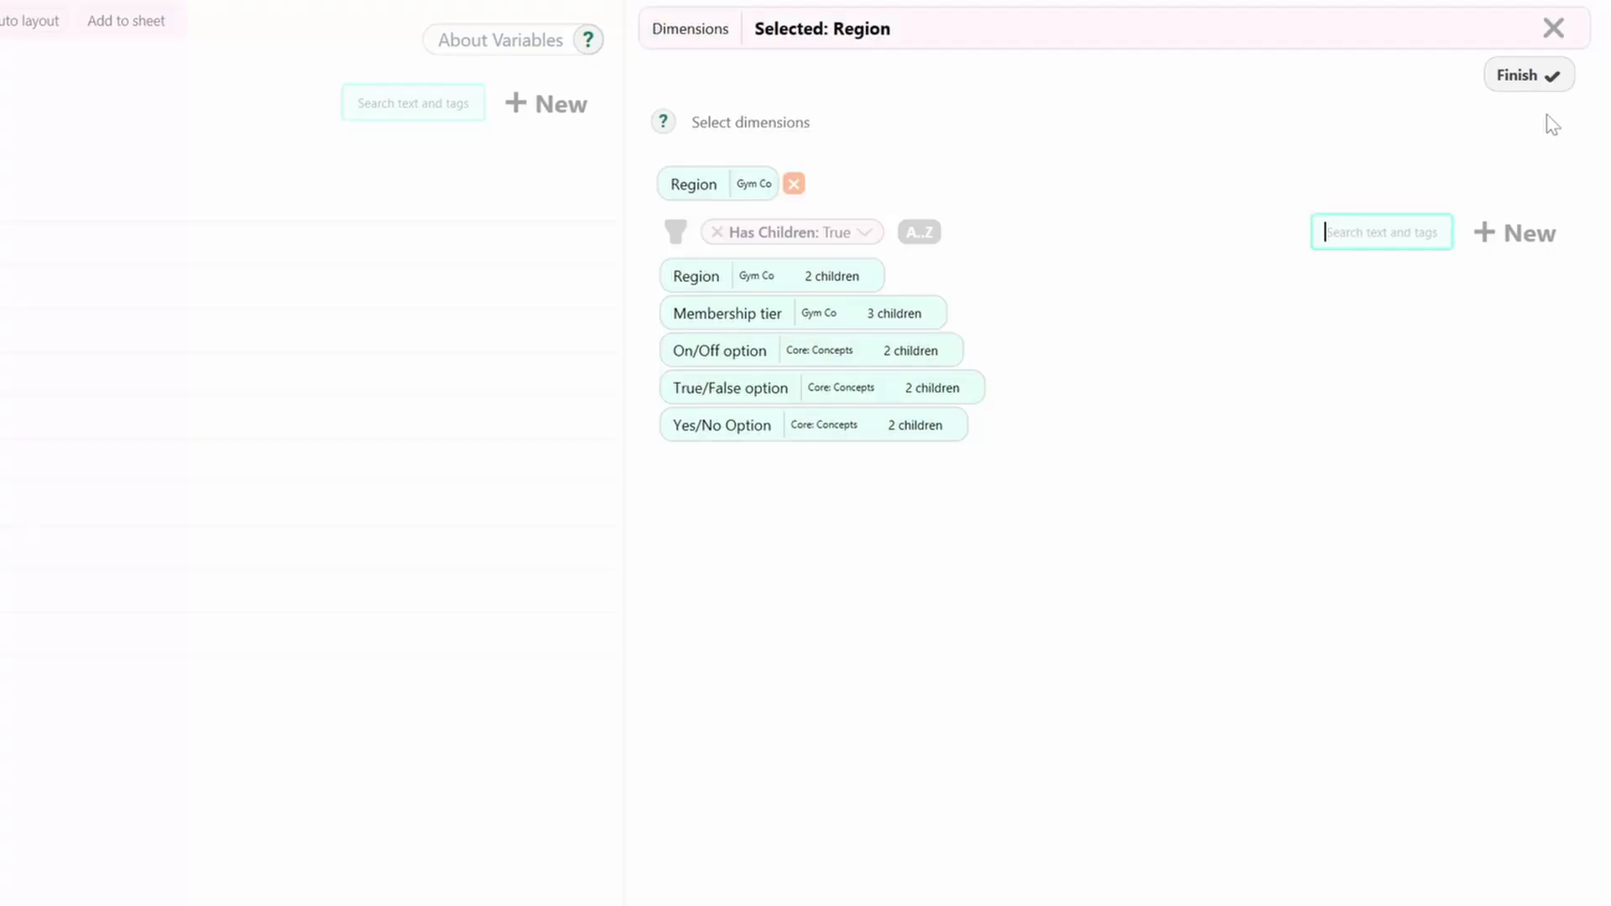
Add Membership tier to the Region selection, apply both dimensions to the chosen variables, and preview Revenues
{"action": "left_click", "coordinate": [856, 317]}
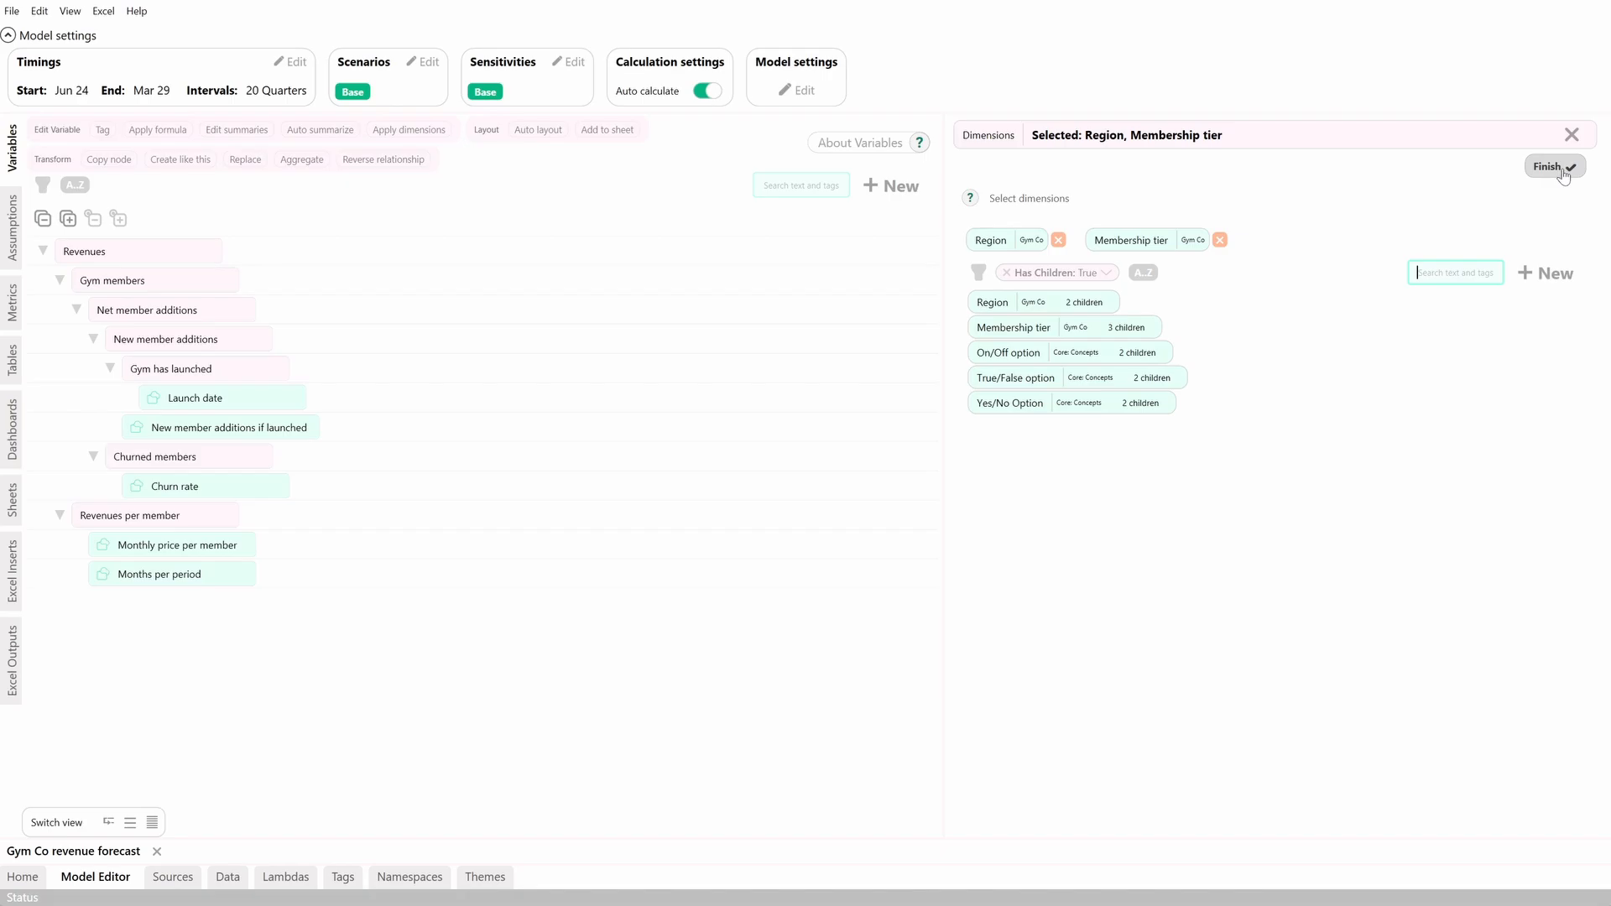
{"action": "left_click", "coordinate": [1561, 168]}
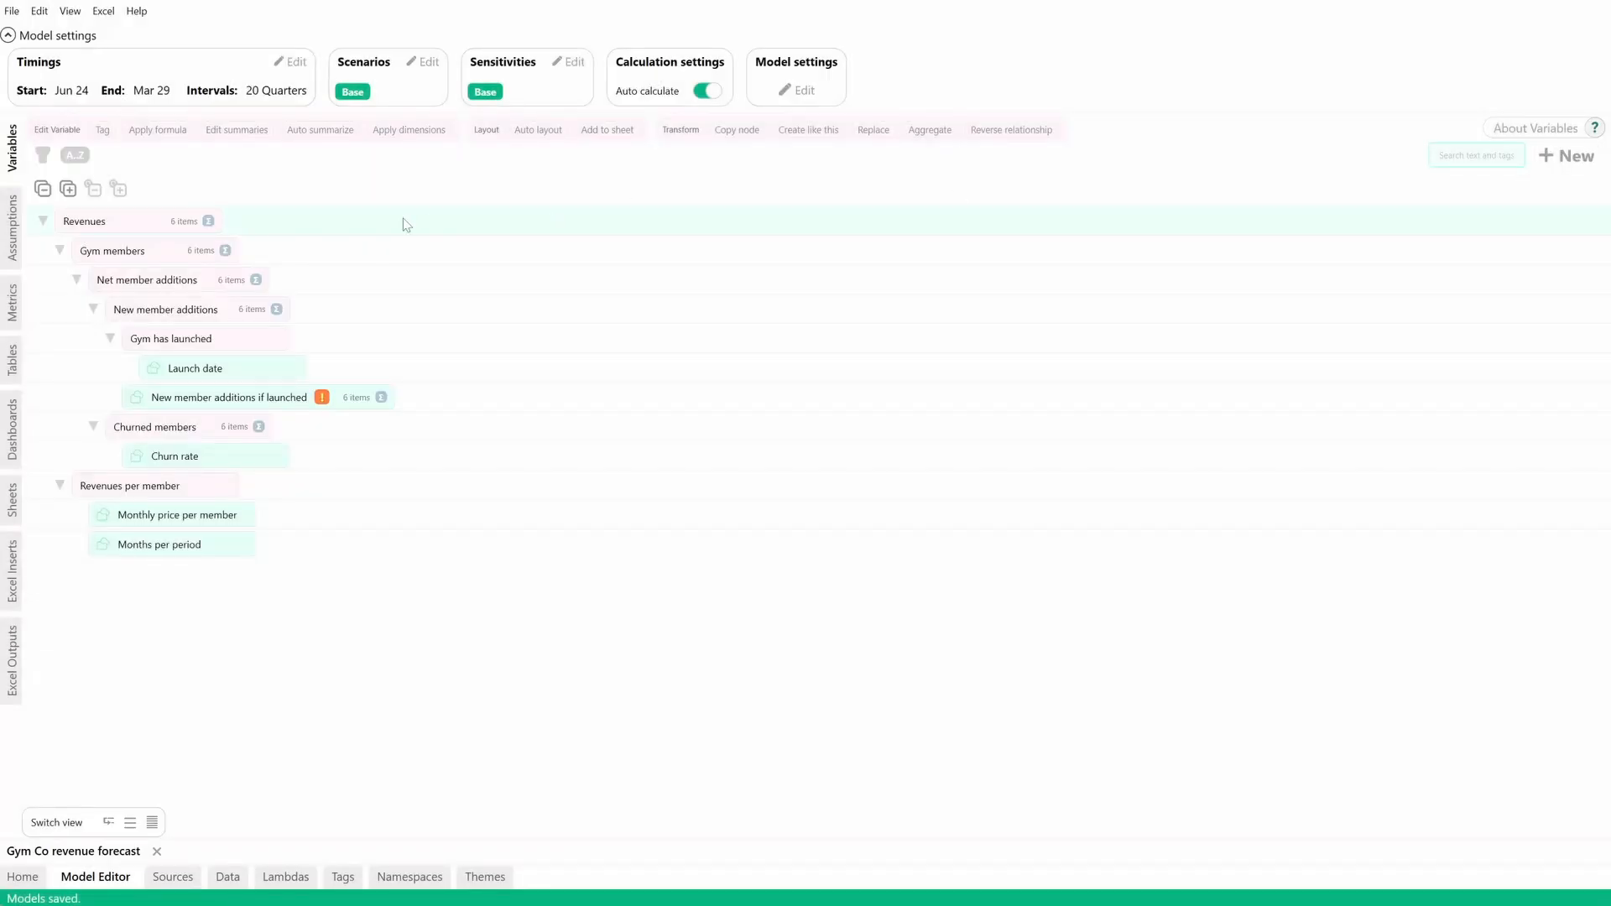
{"action": "left_click", "coordinate": [406, 224]}
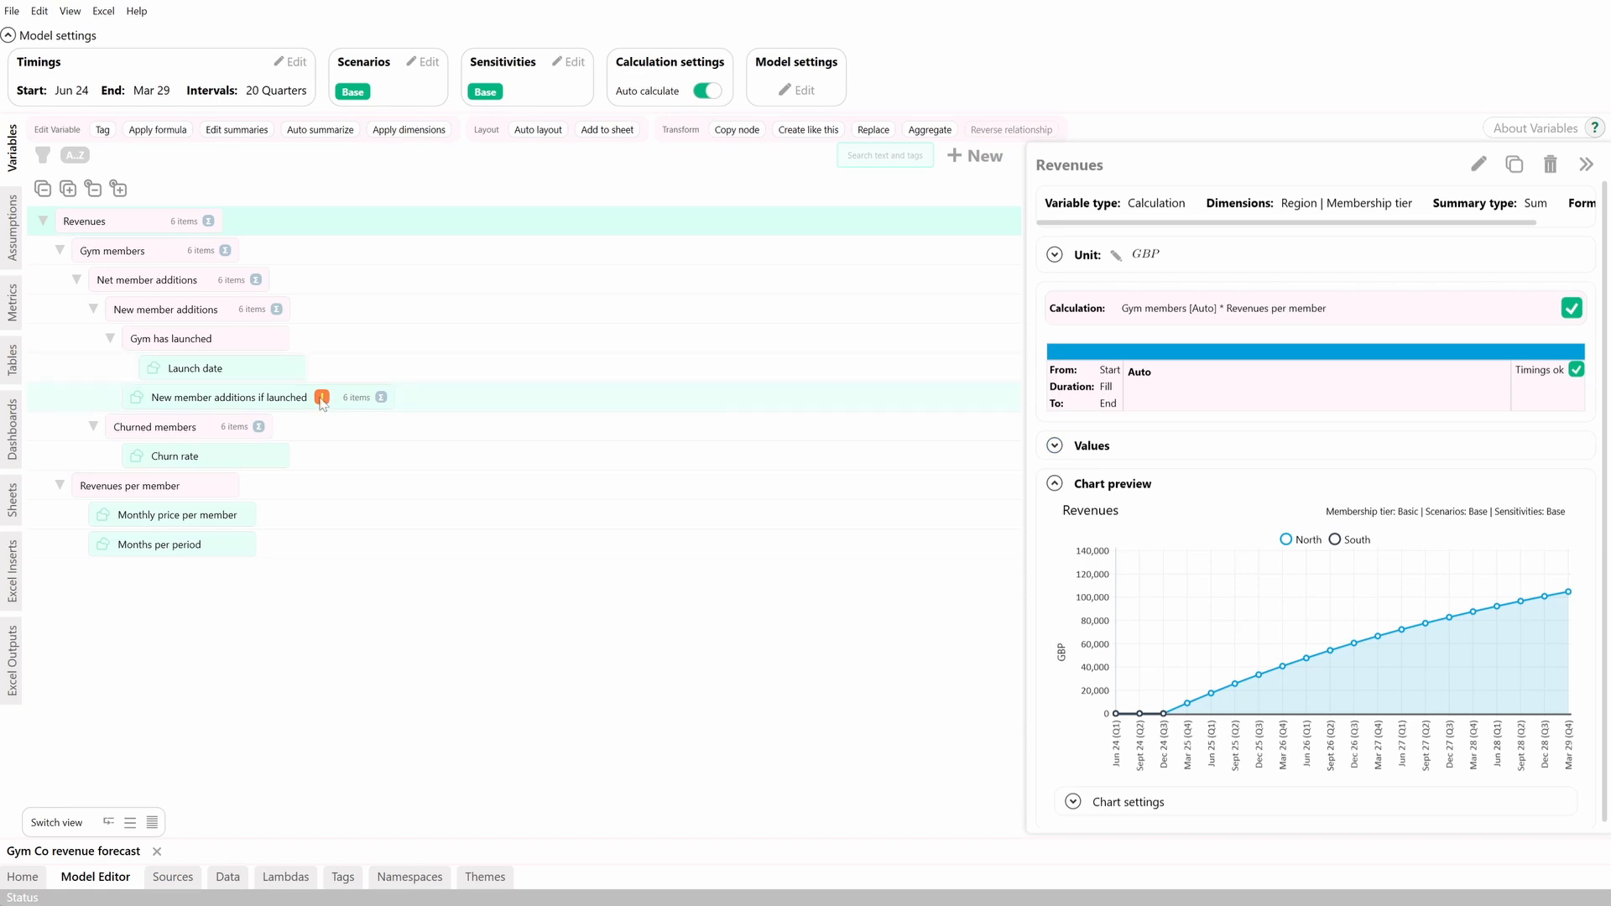
Create the missing assumptions for New member additions if launched: North Premium 45, North Platinum 30, South Basic 54, South Premium 36, South Platinum 24
{"action": "left_click", "coordinate": [443, 405]}
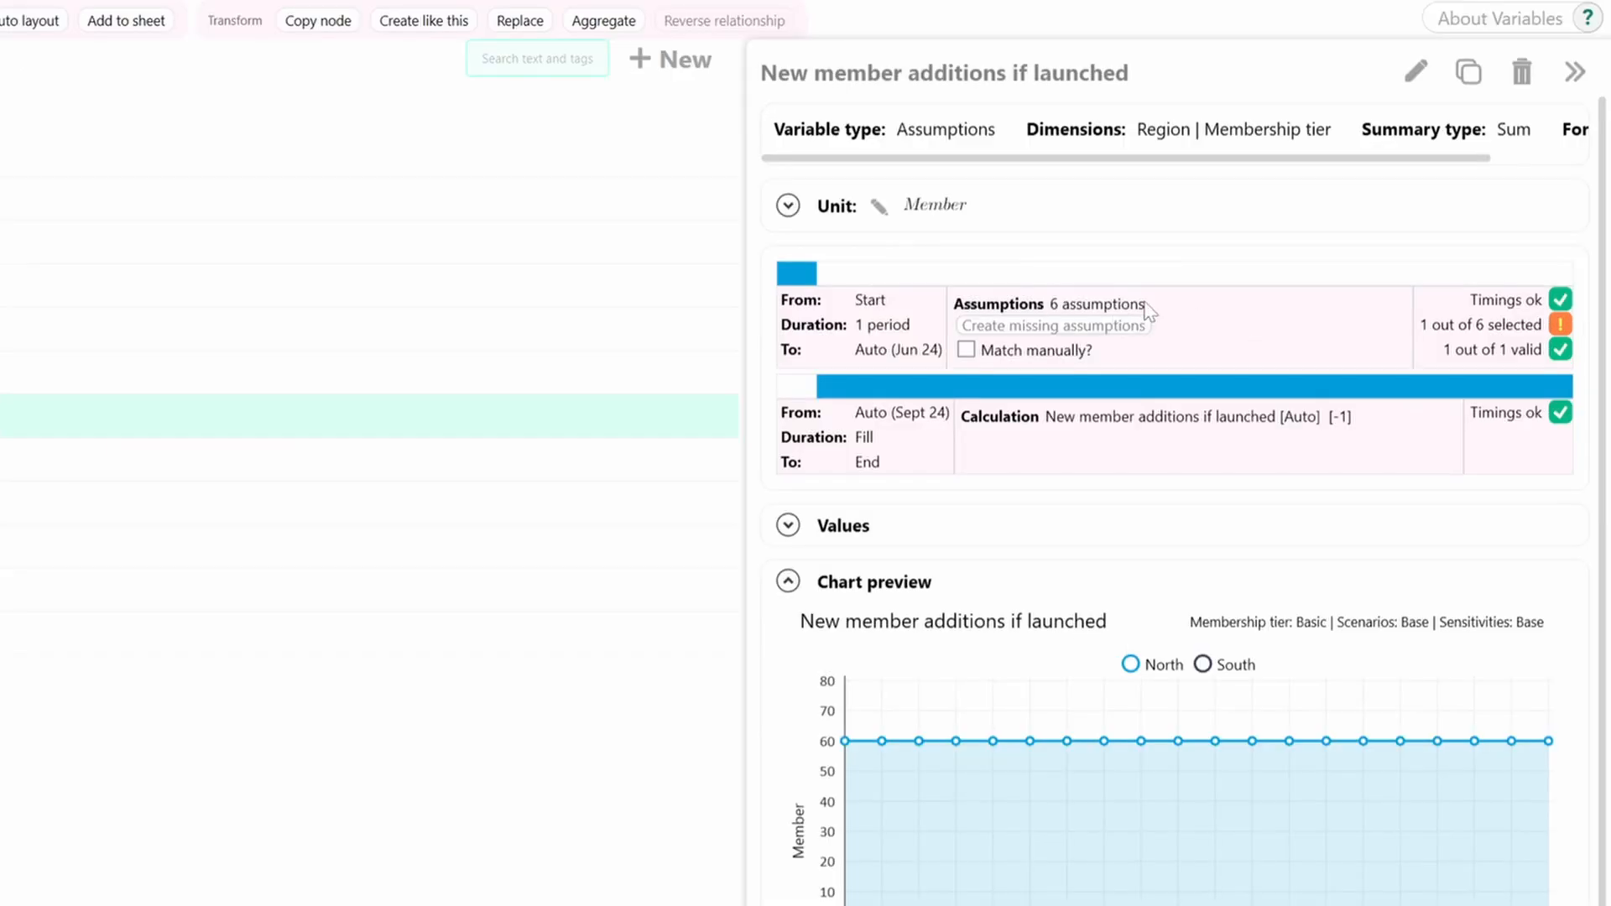
{"action": "left_click", "coordinate": [1102, 337]}
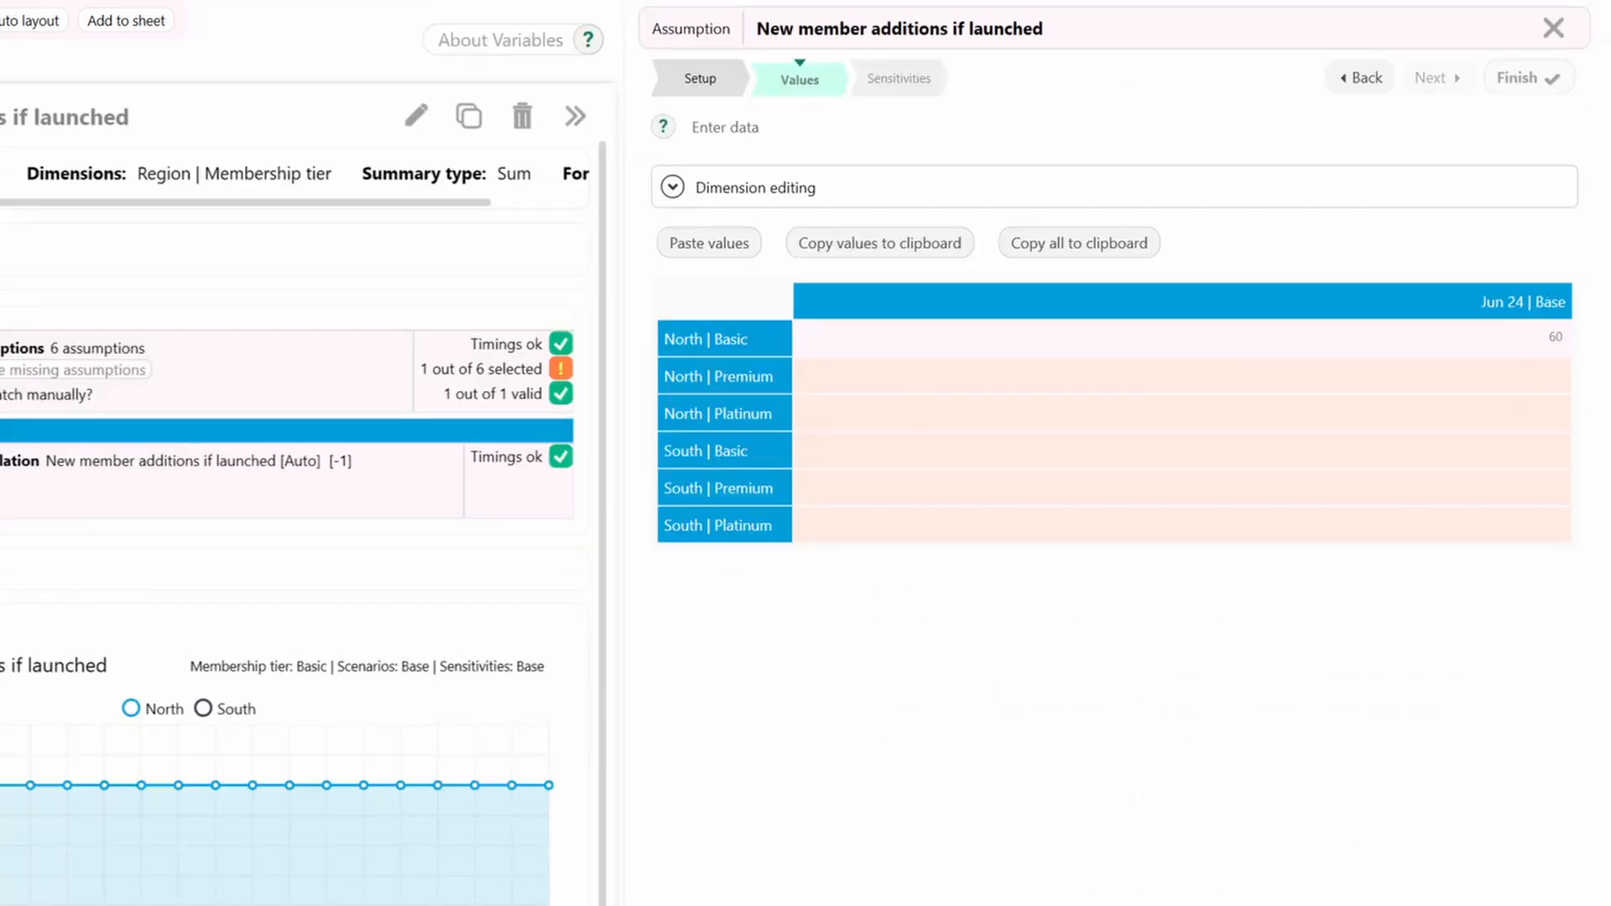
{"action": "left_click", "coordinate": [1525, 372]}
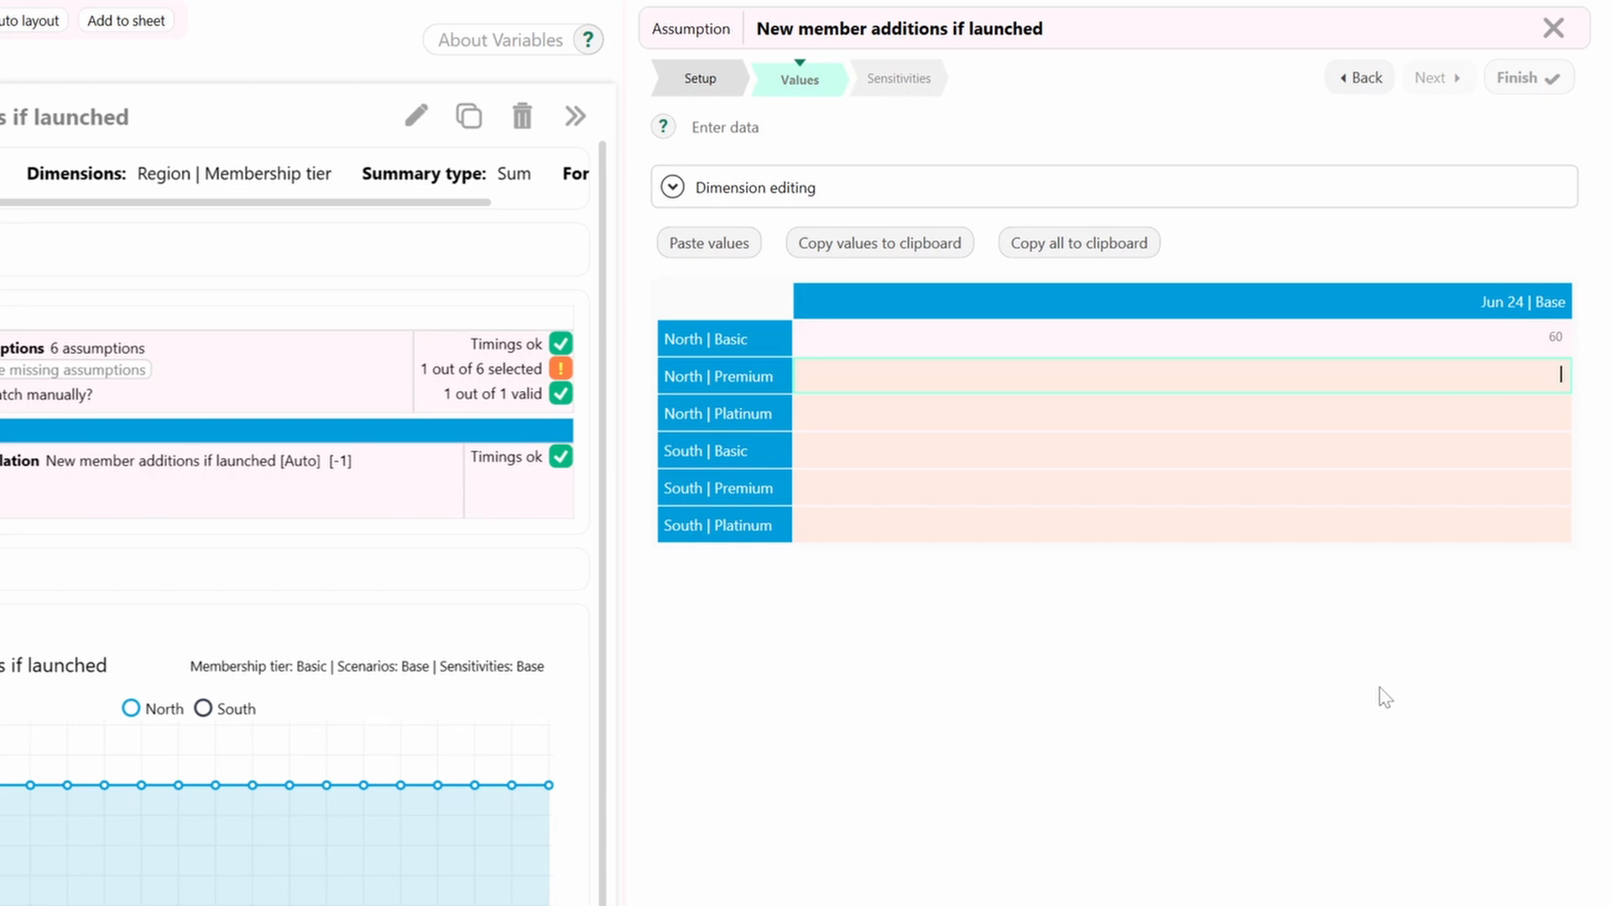
{"action": "type", "text": "45"}
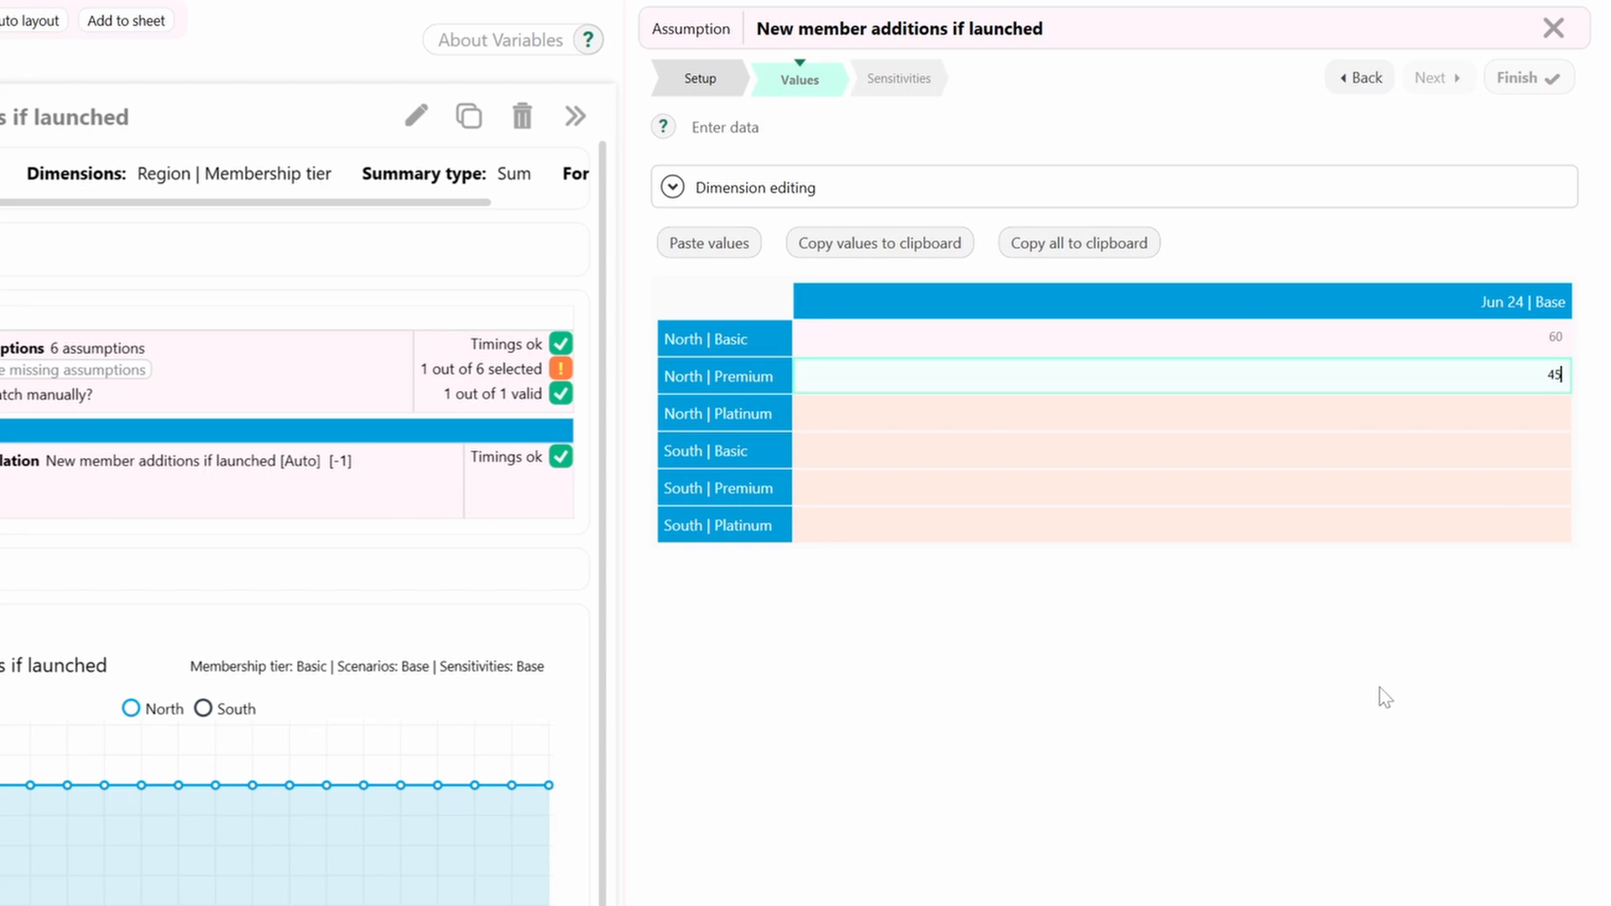
{"action": "key", "text": "Return"}
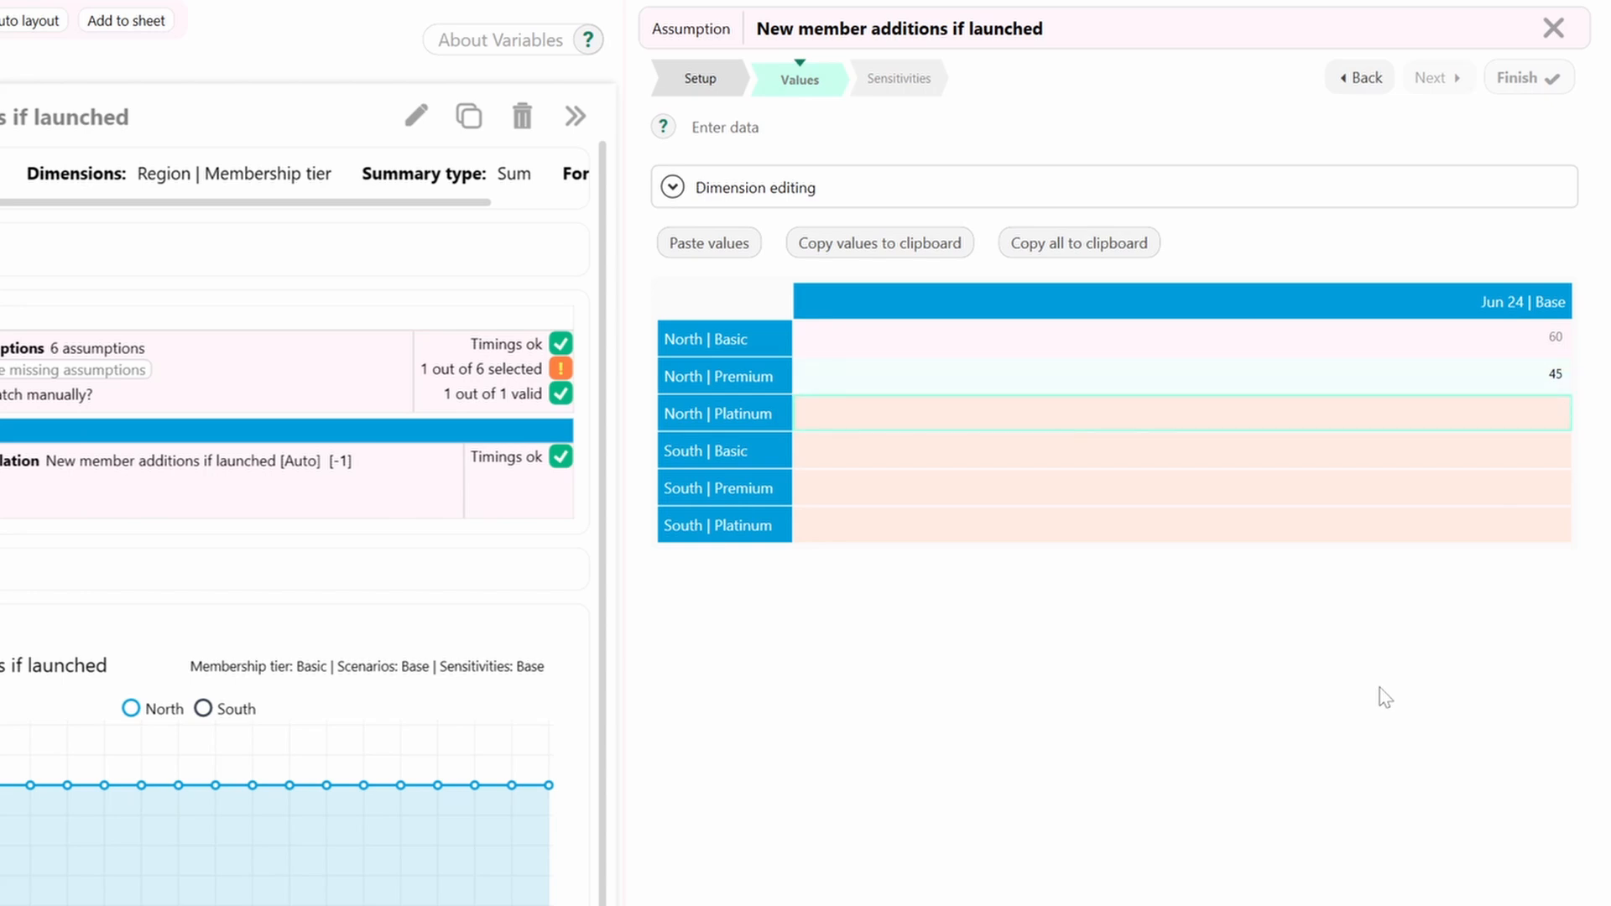
{"action": "type", "text": "30"}
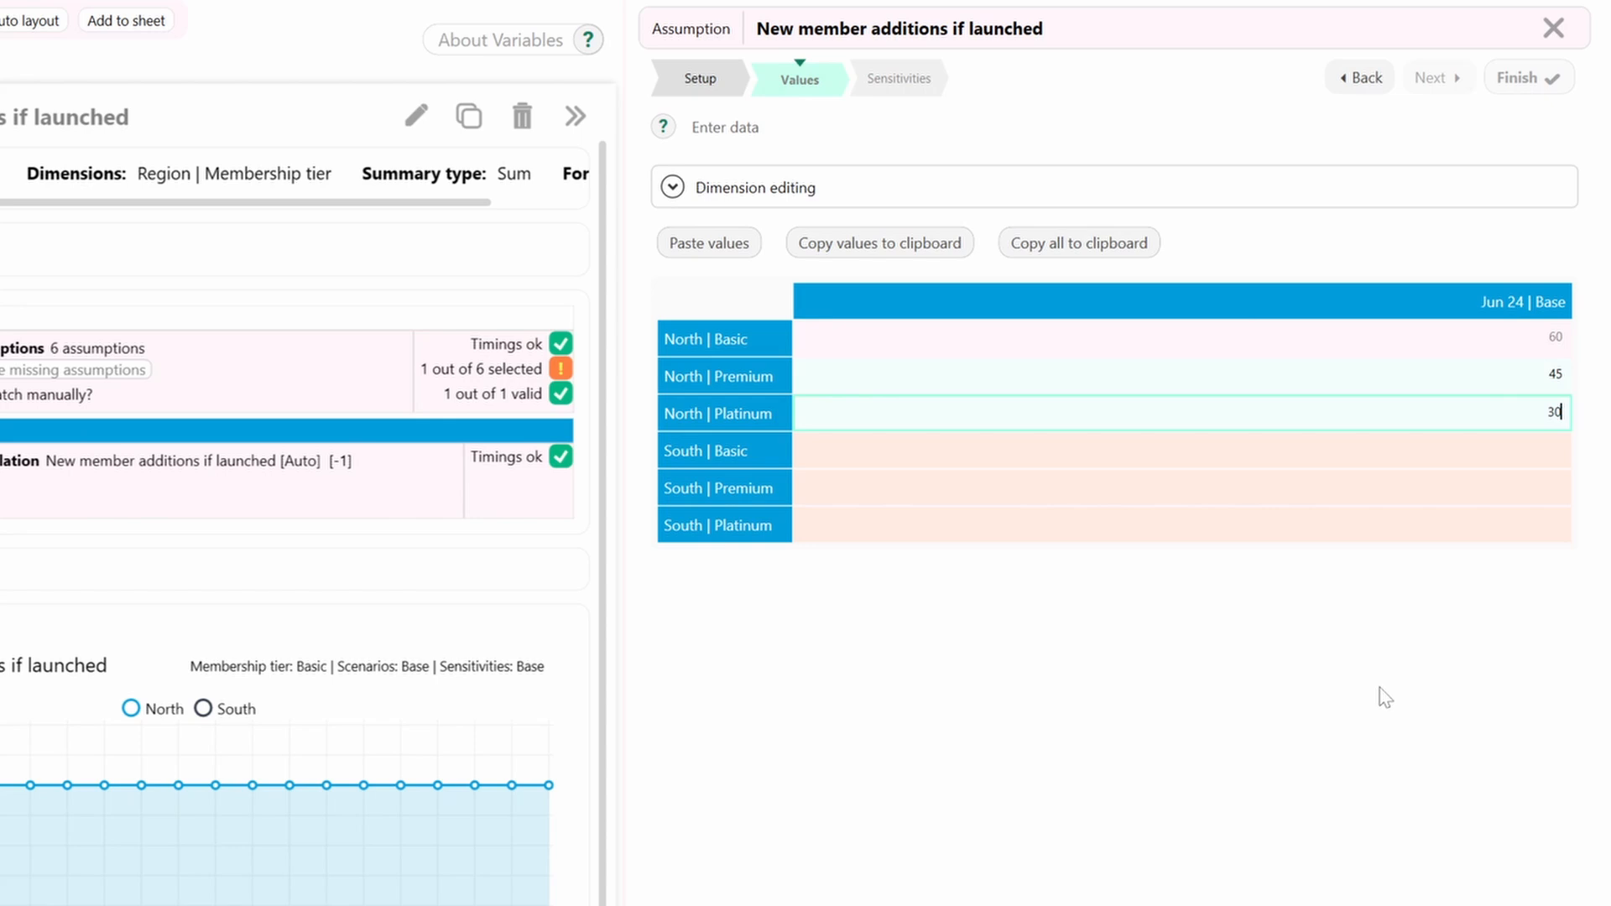
{"action": "key", "text": "Return"}
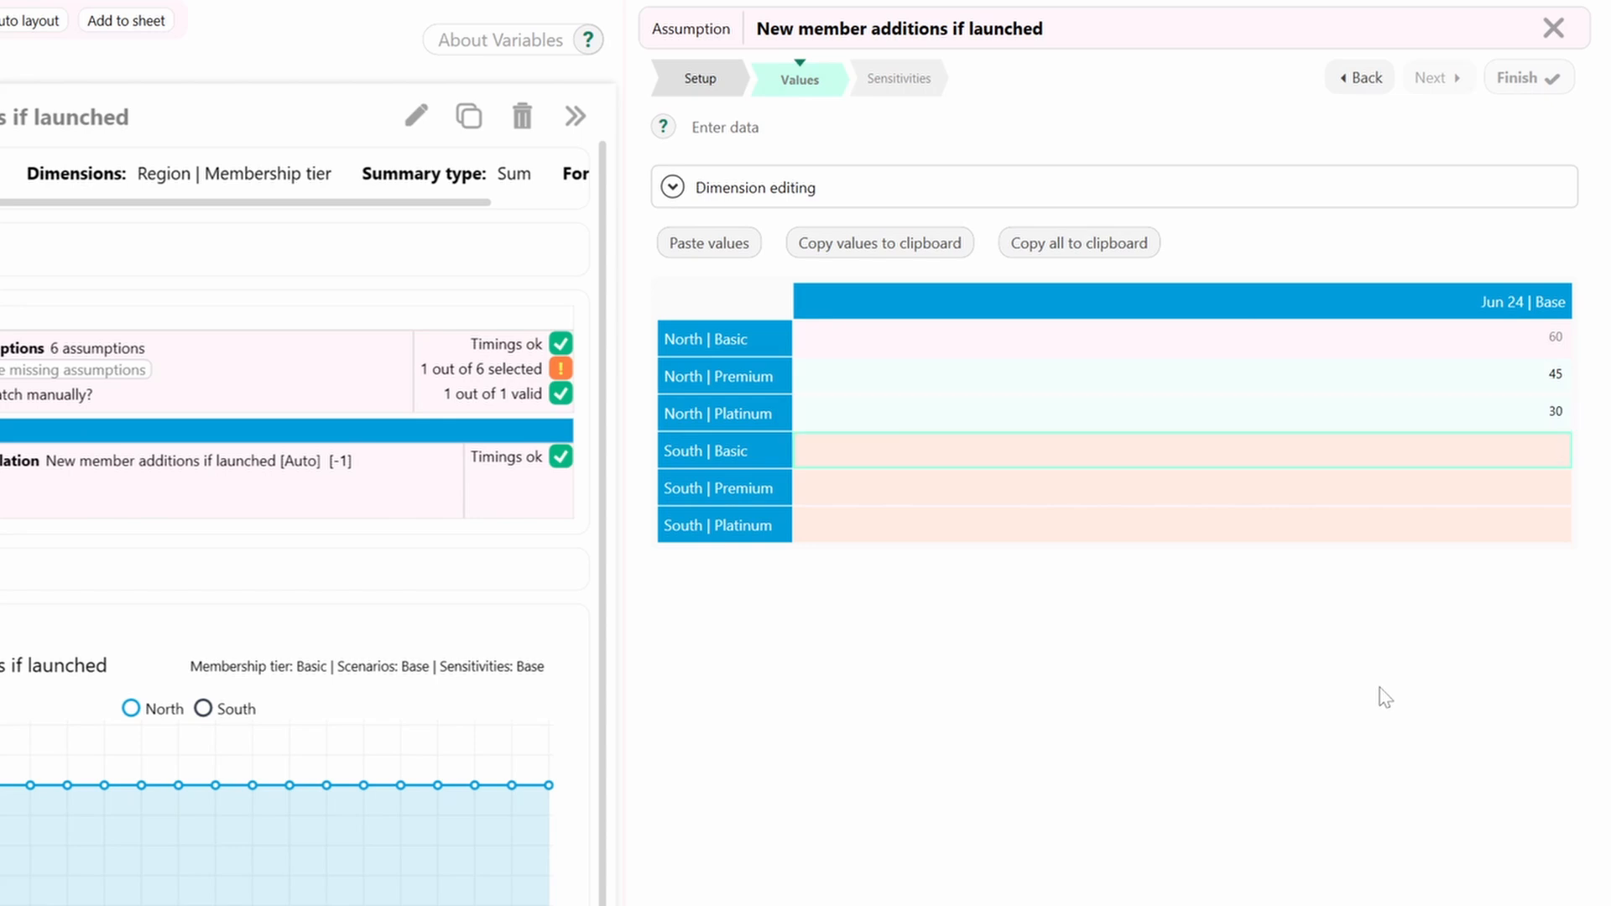
{"action": "type", "text": "54"}
{"action": "key", "text": "Return"}
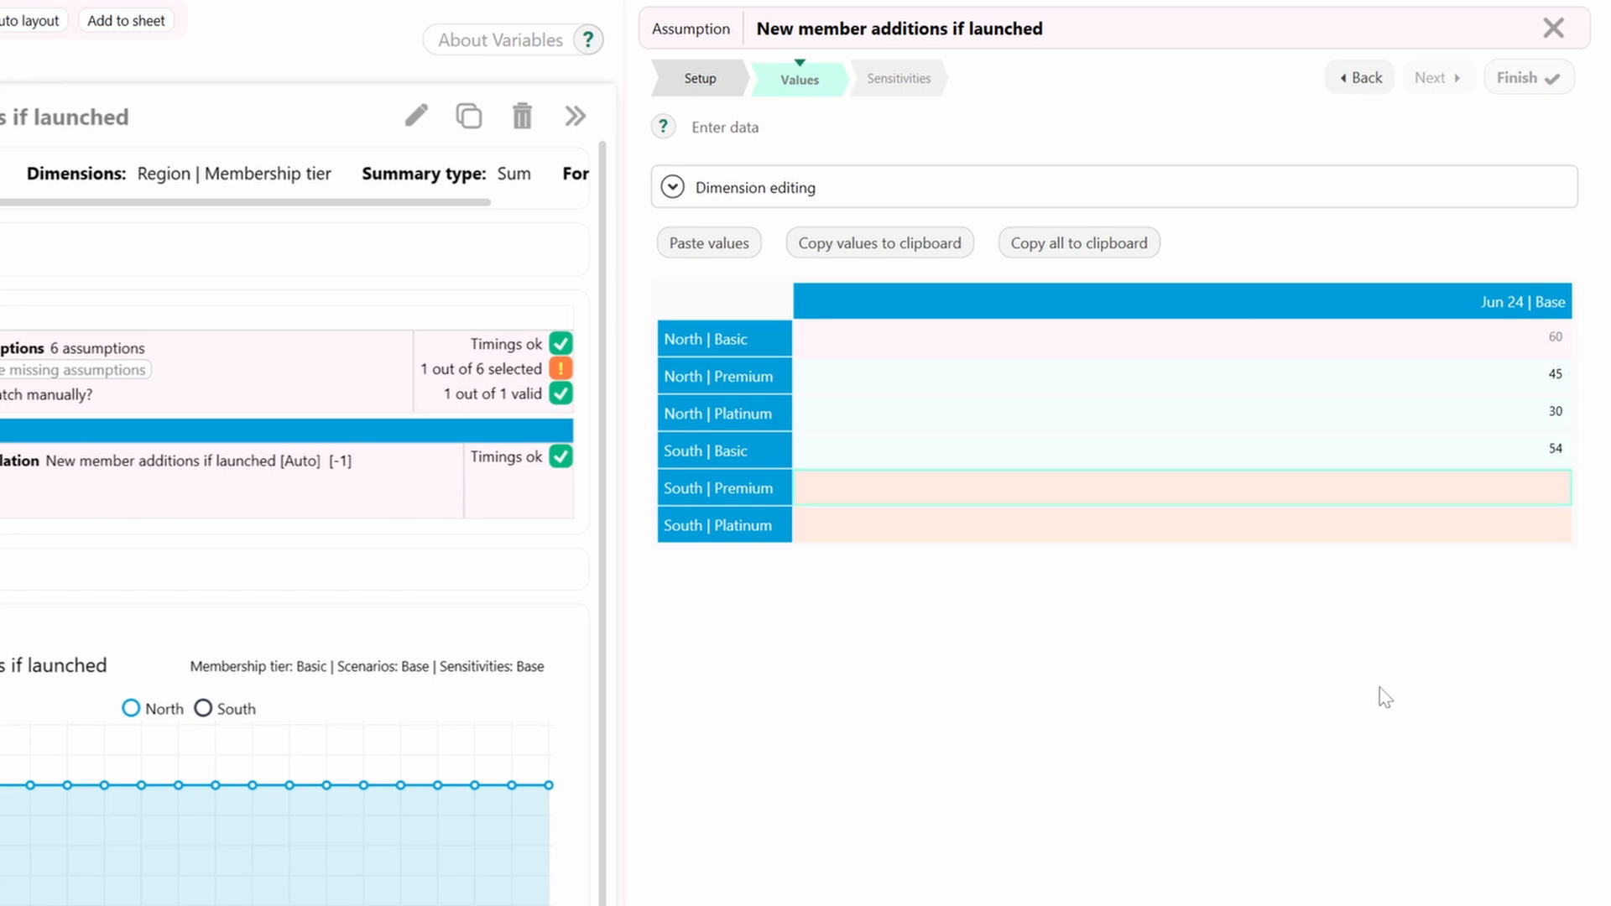
{"action": "type", "text": "36"}
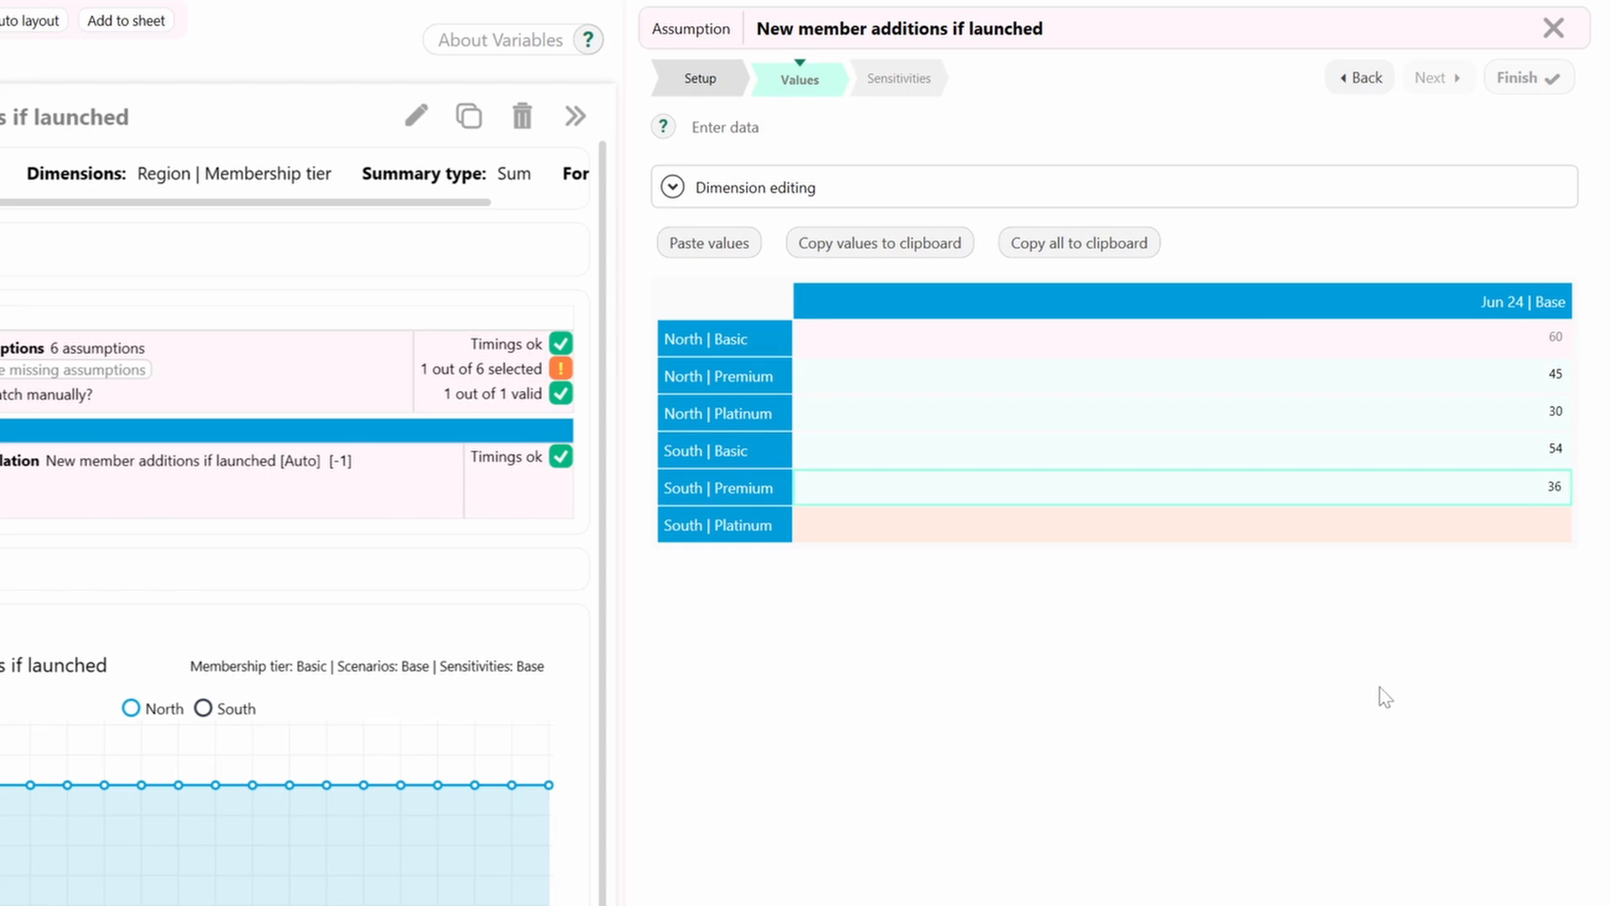
{"action": "key", "text": "Return"}
{"action": "type", "text": "24"}
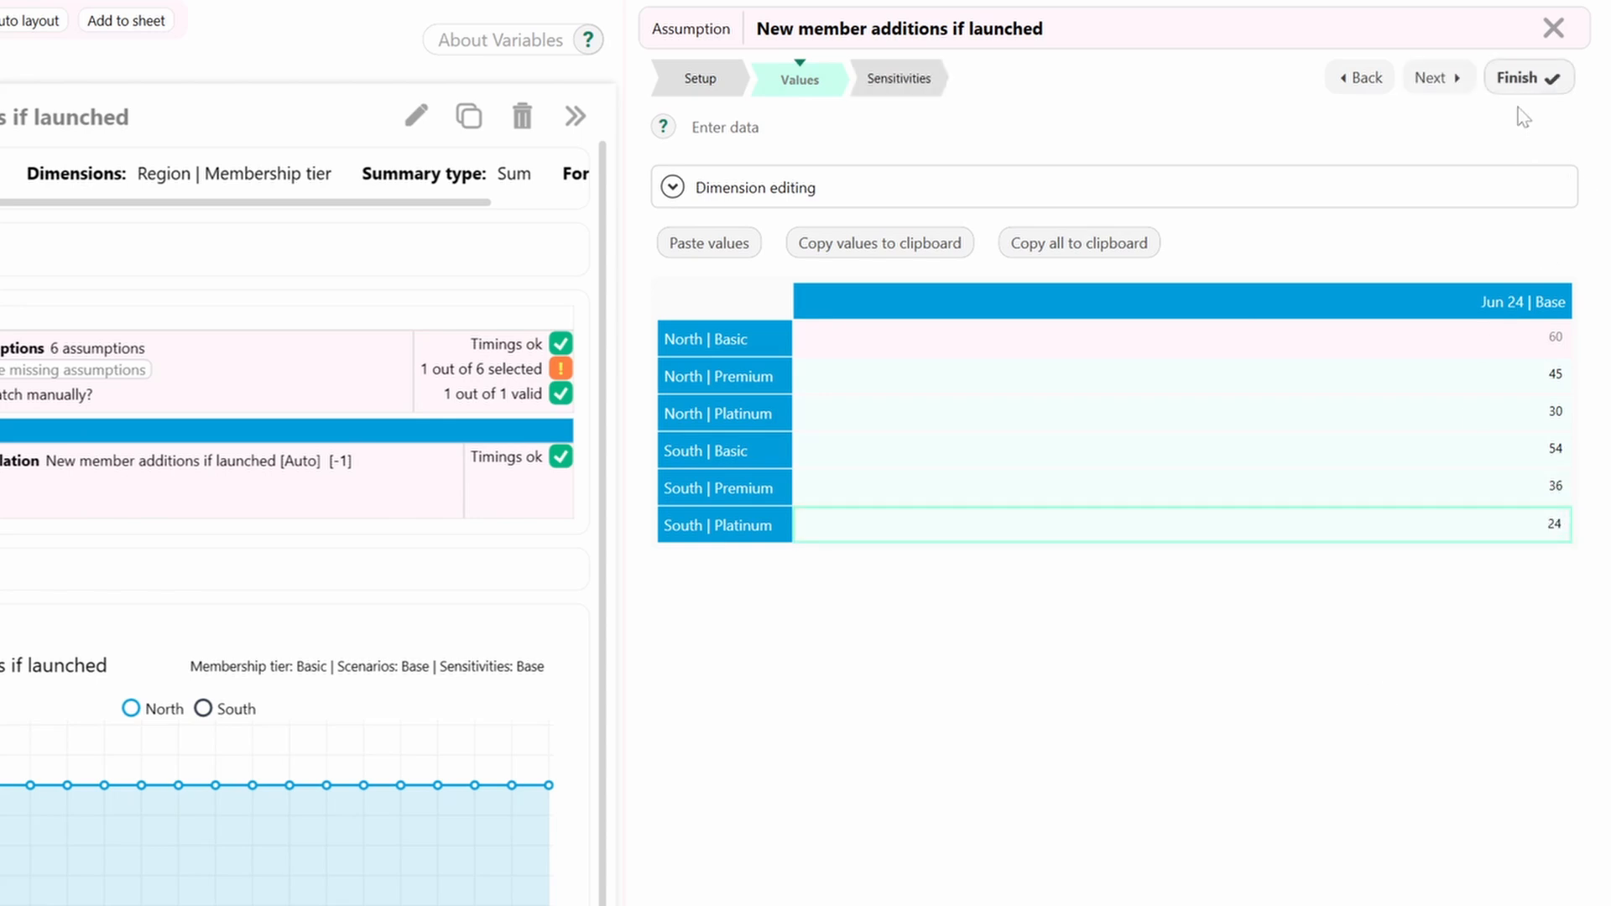
Save the entered New member additions if launched assumptions and review the Revenues values by region and membership tier
{"action": "left_click", "coordinate": [1528, 78]}
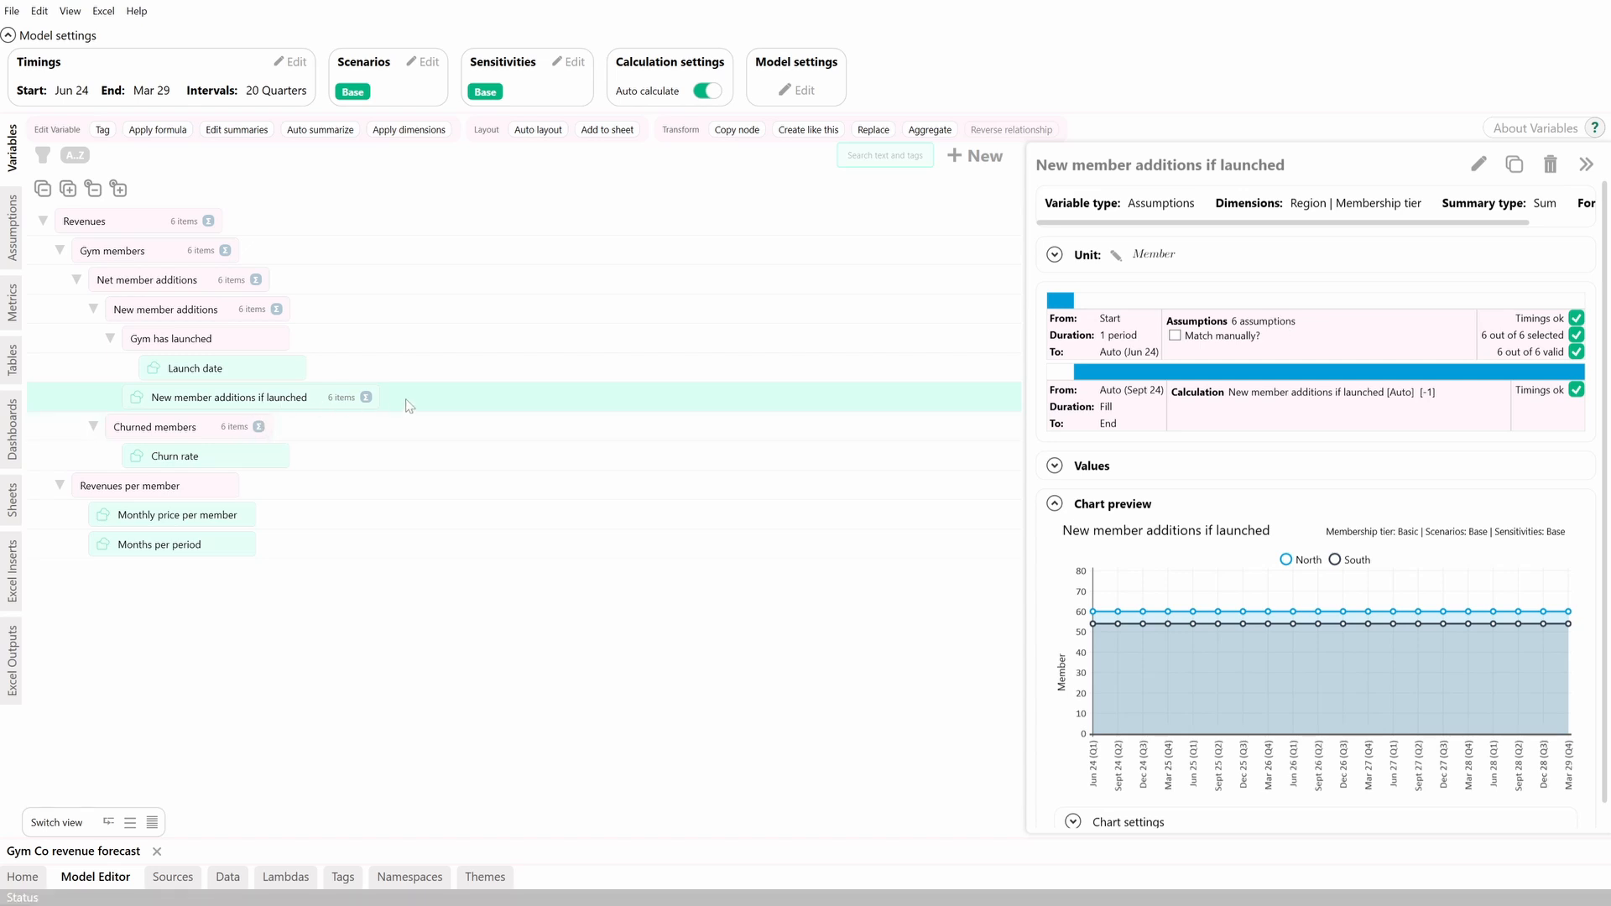
{"action": "left_click", "coordinate": [348, 223]}
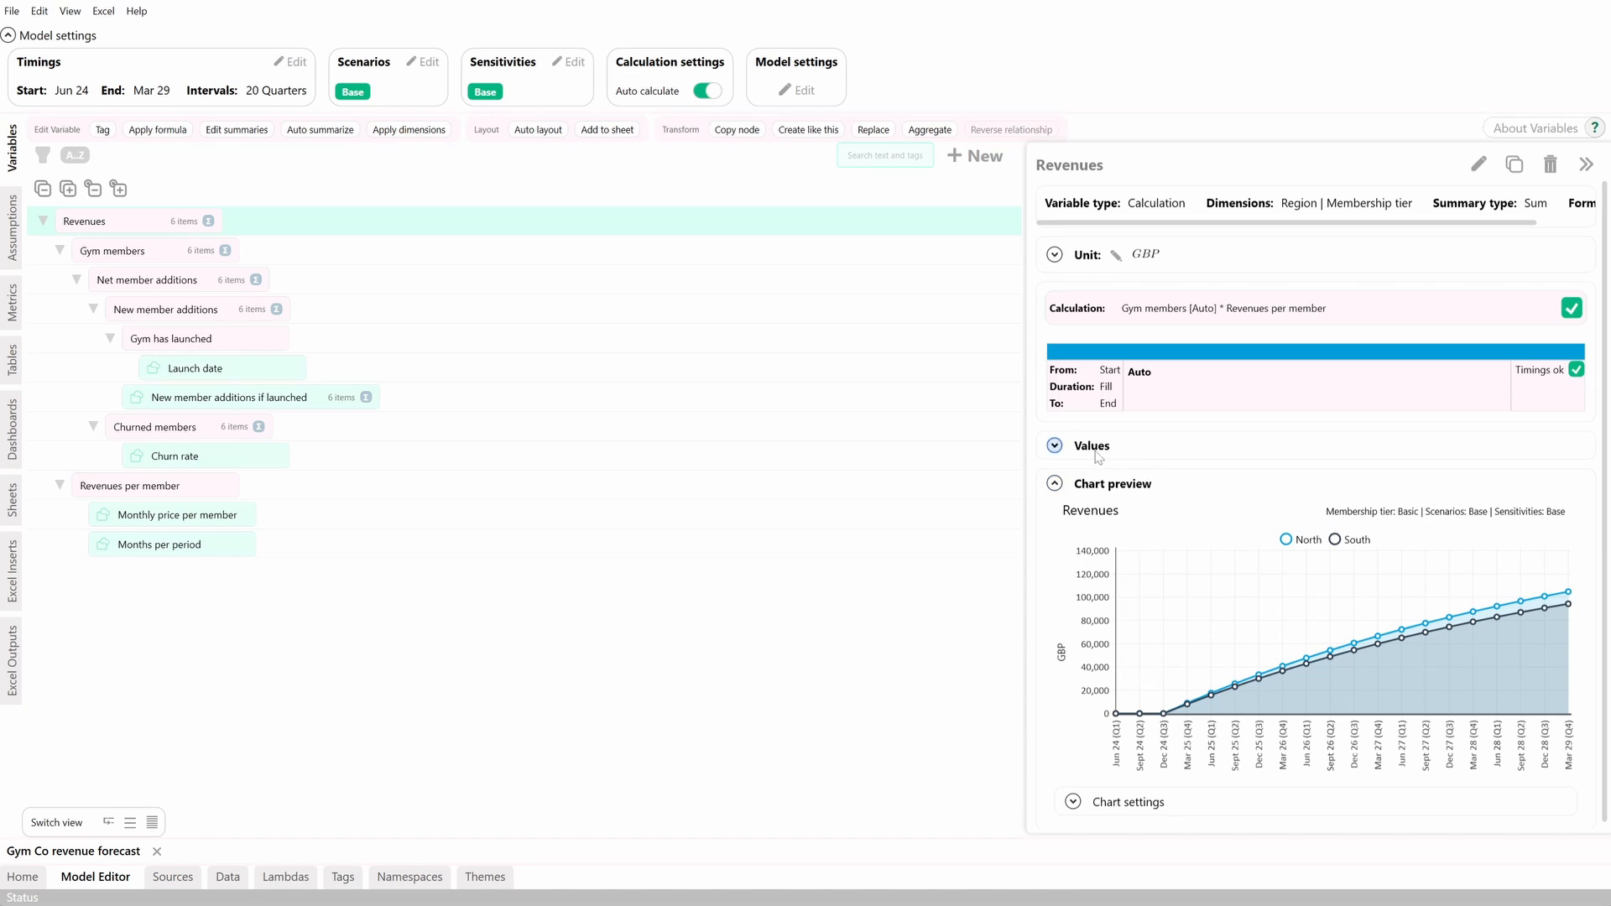
{"action": "left_click", "coordinate": [1055, 446]}
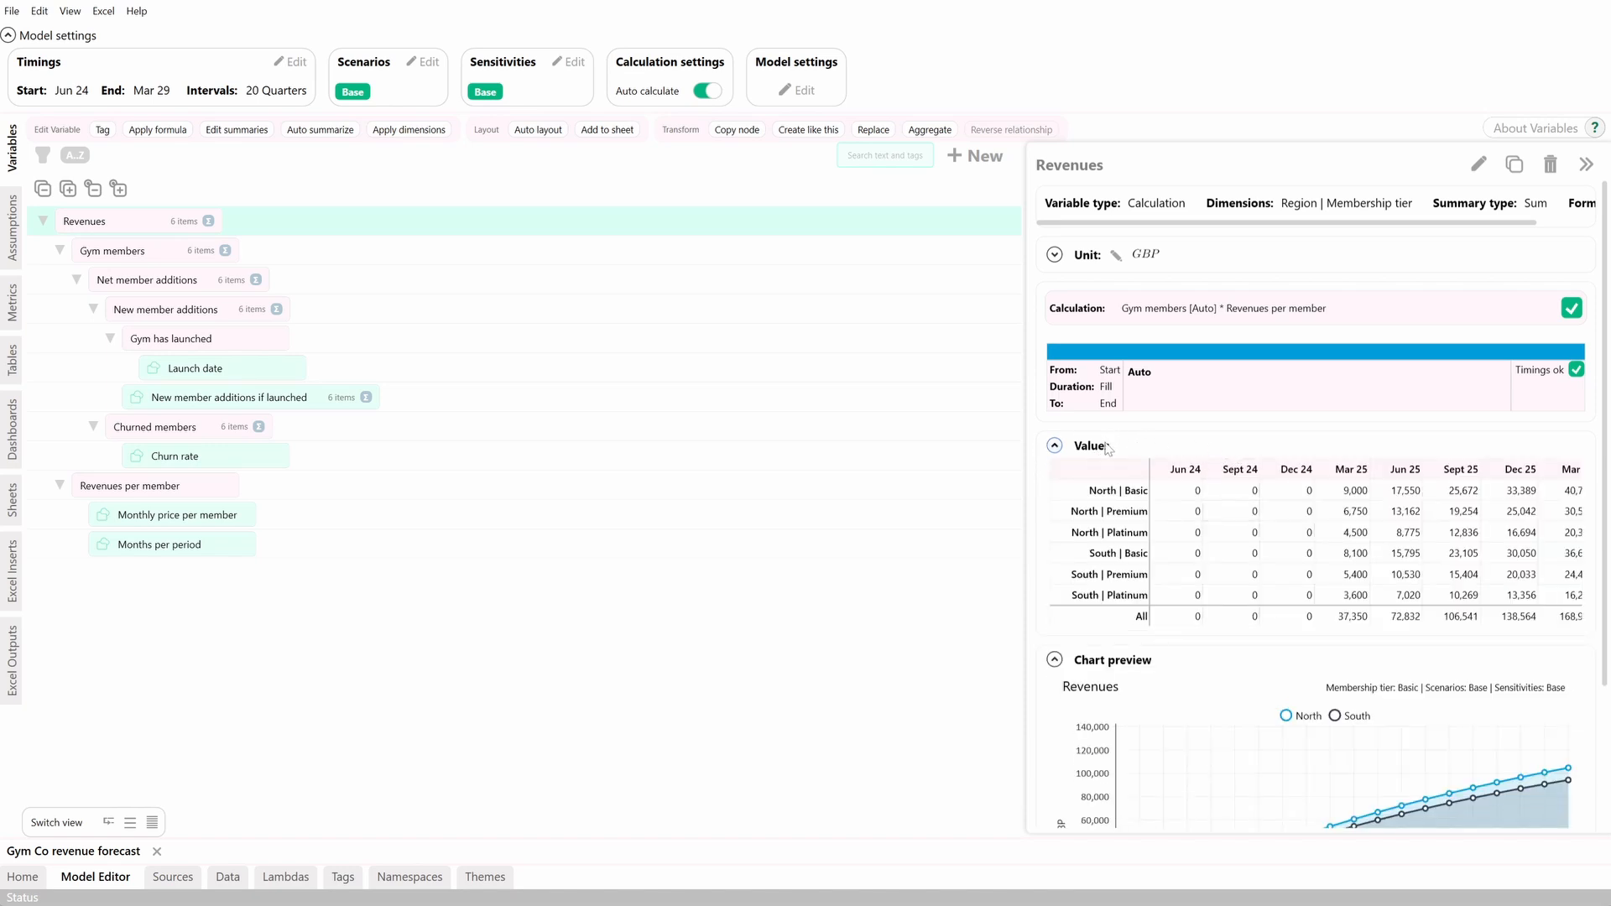
{"action": "left_click", "coordinate": [1107, 449]}
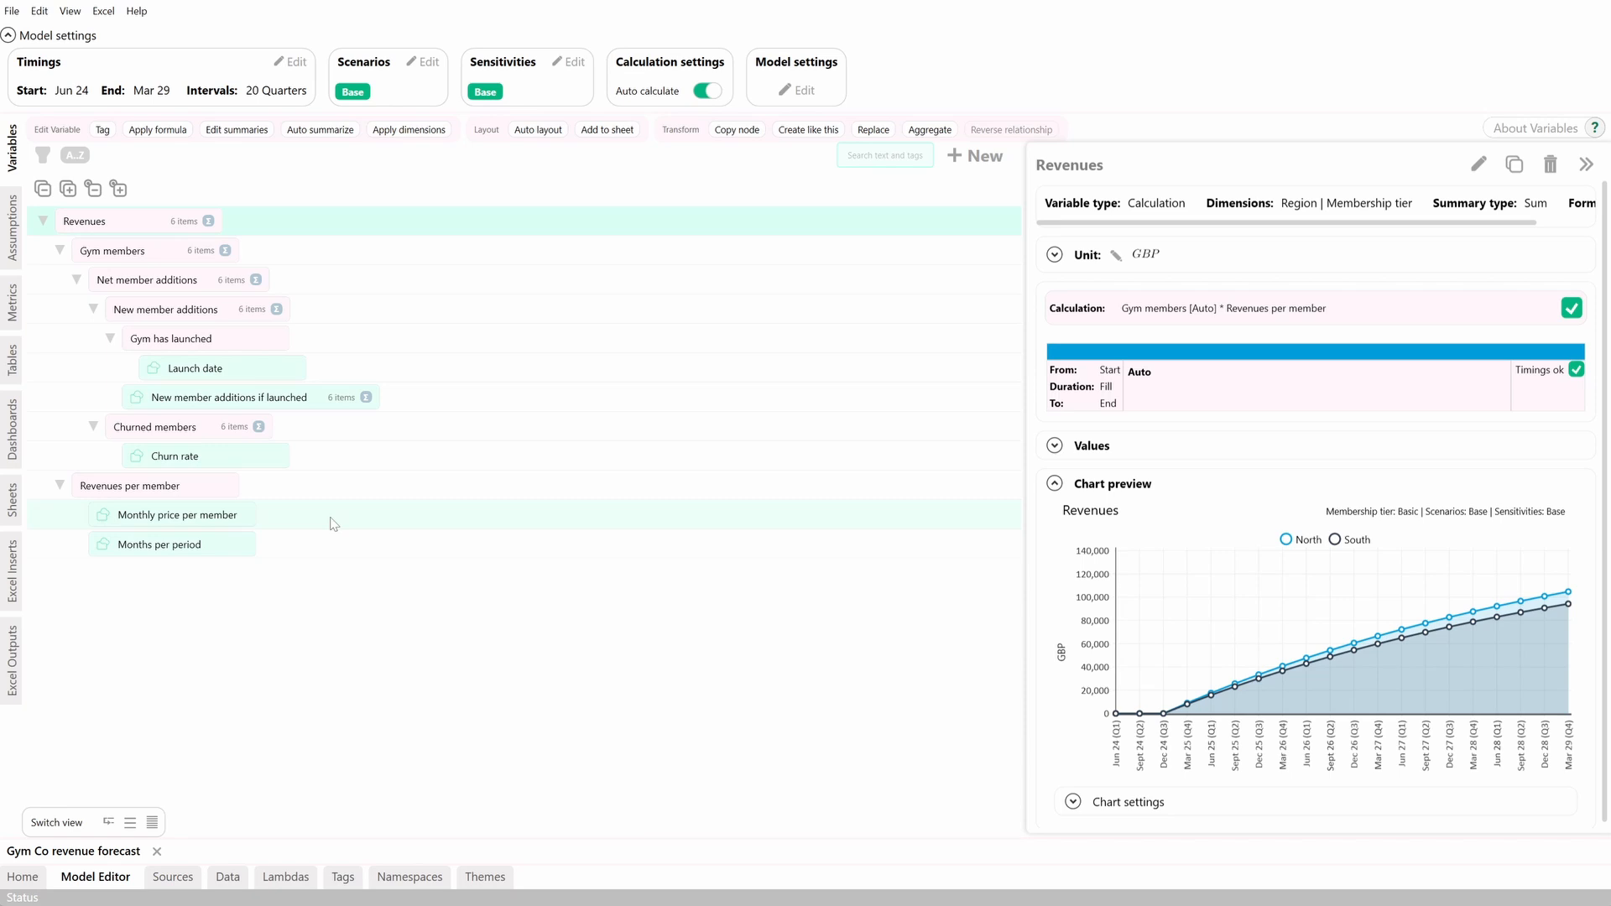
Apply the Membership tier dimension to Churn rate, Revenues per member and Monthly price per member
{"action": "left_click", "coordinate": [327, 467]}
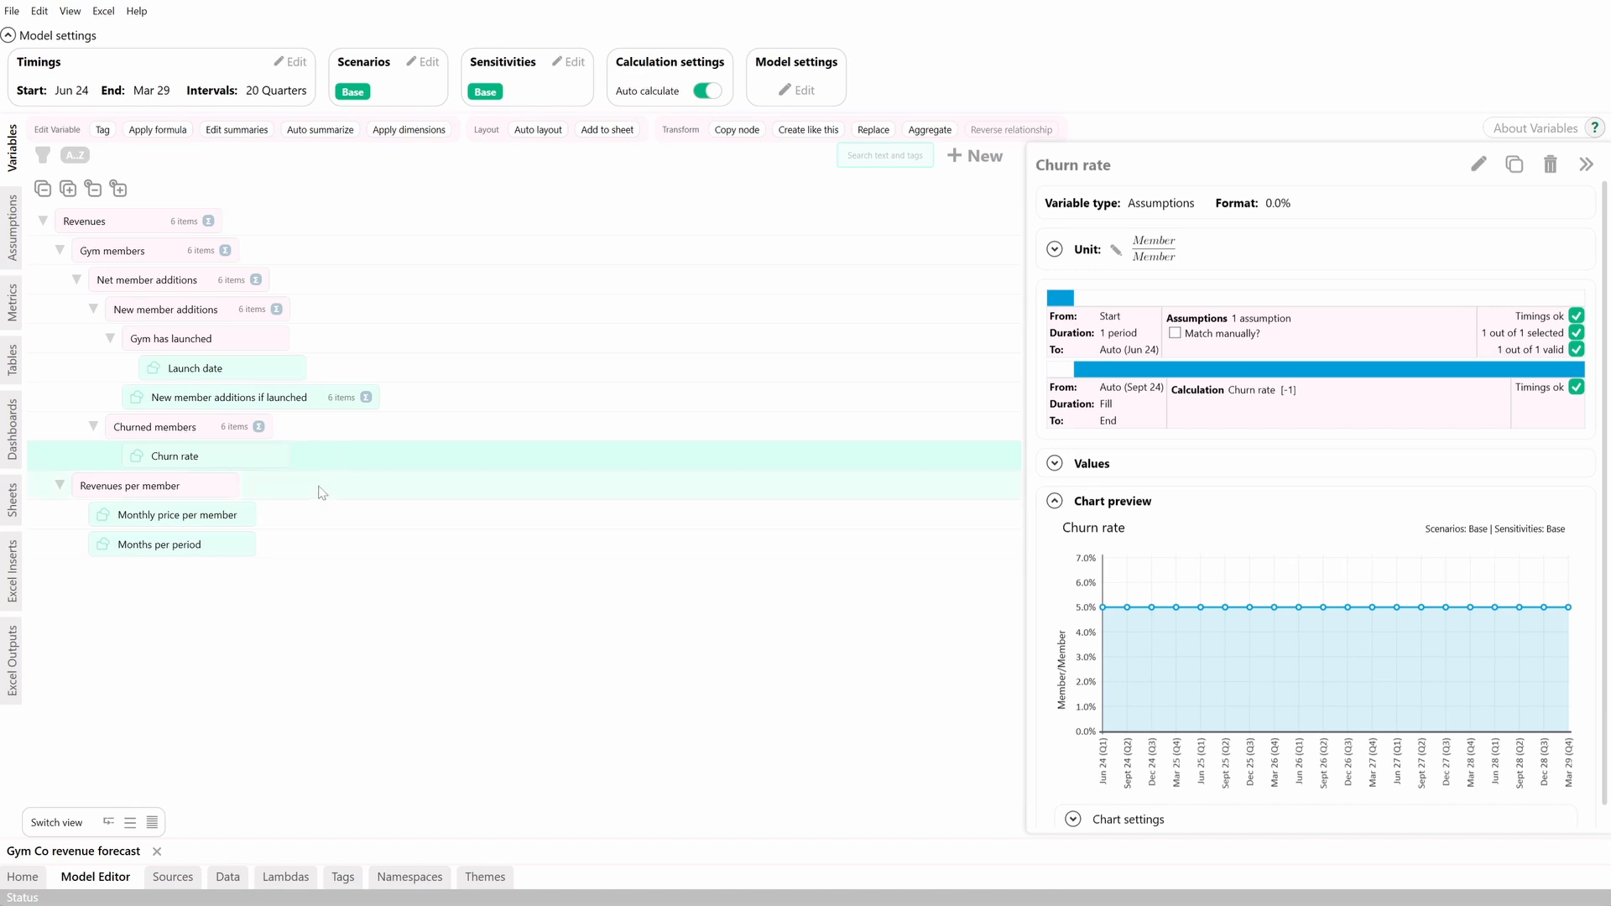
{"action": "left_click", "coordinate": [319, 487], "text": "ctrl"}
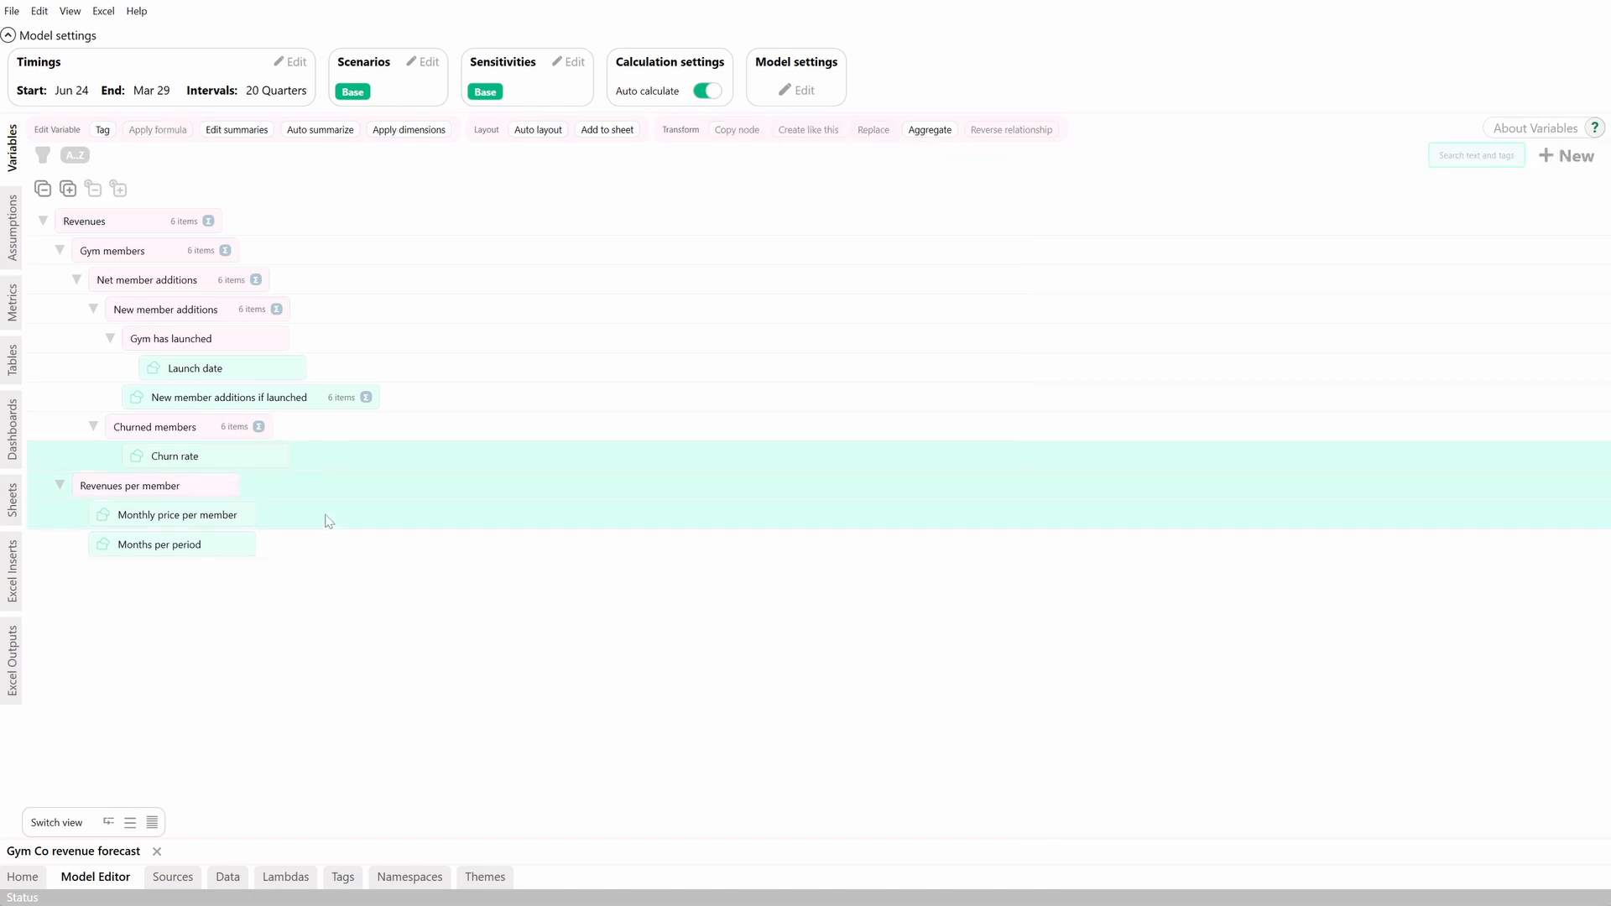
{"action": "left_click", "coordinate": [411, 131]}
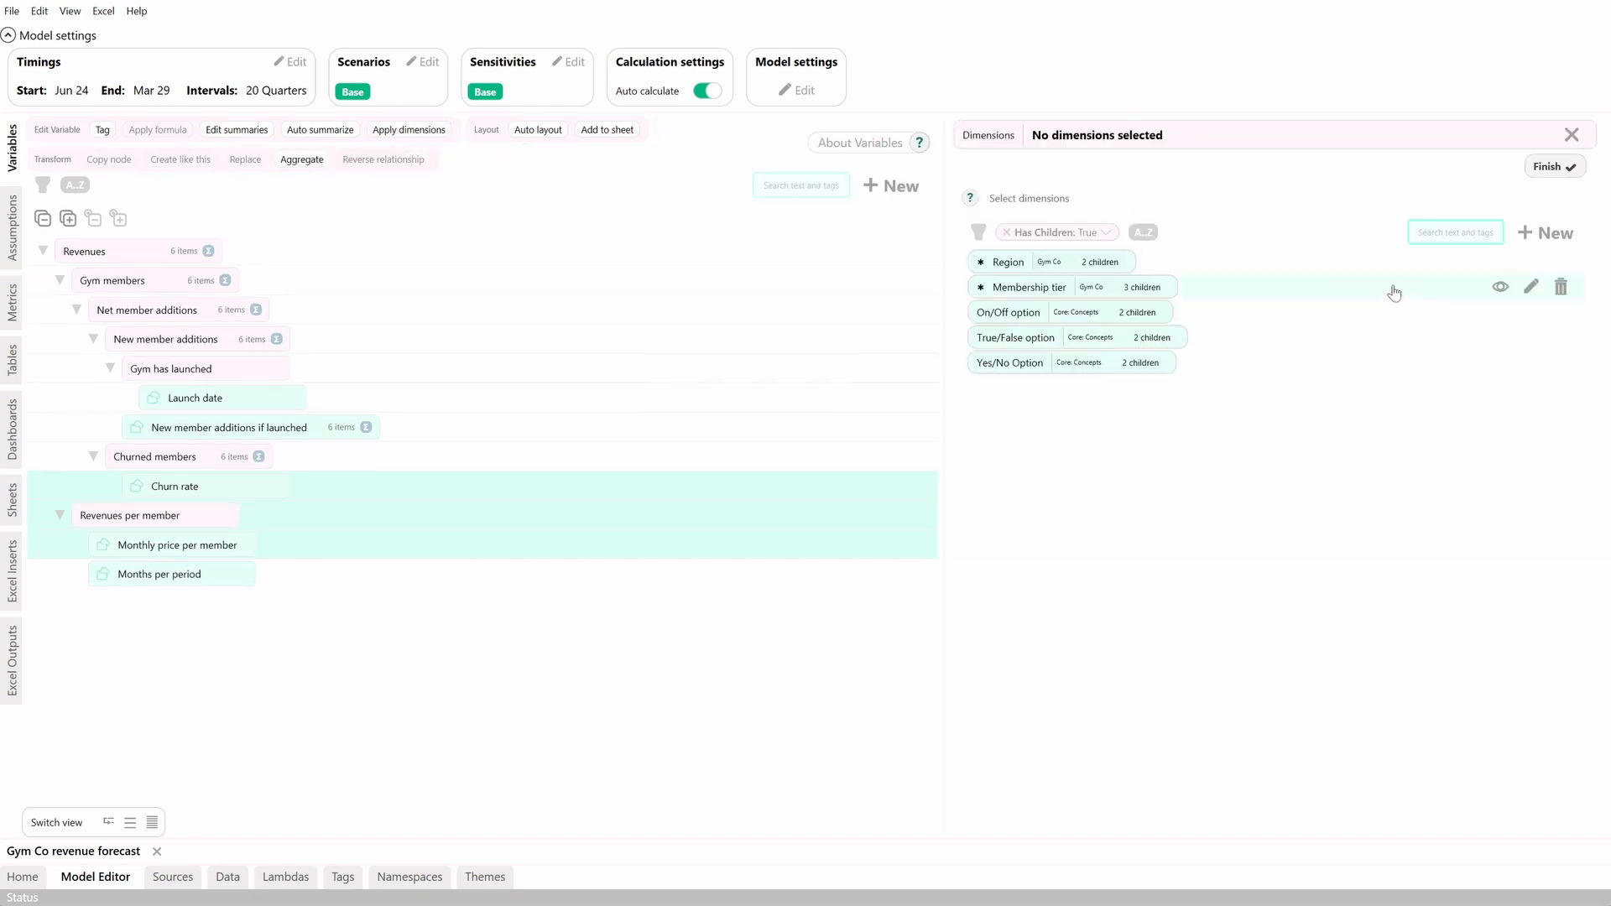
{"action": "left_click", "coordinate": [1155, 286]}
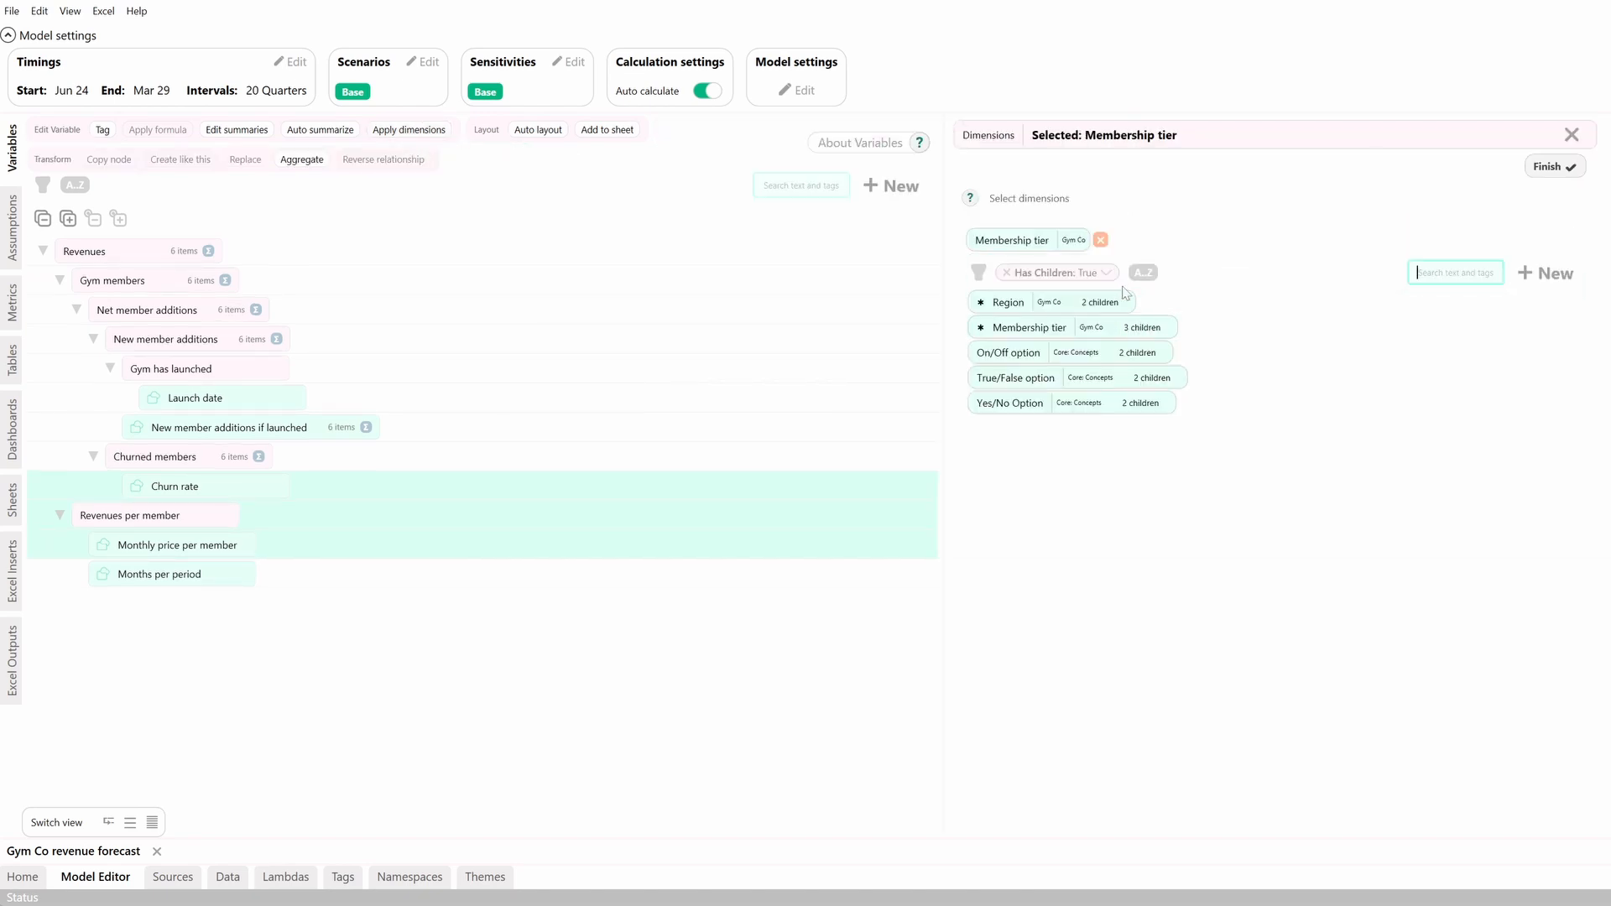
{"action": "left_click", "coordinate": [1555, 166]}
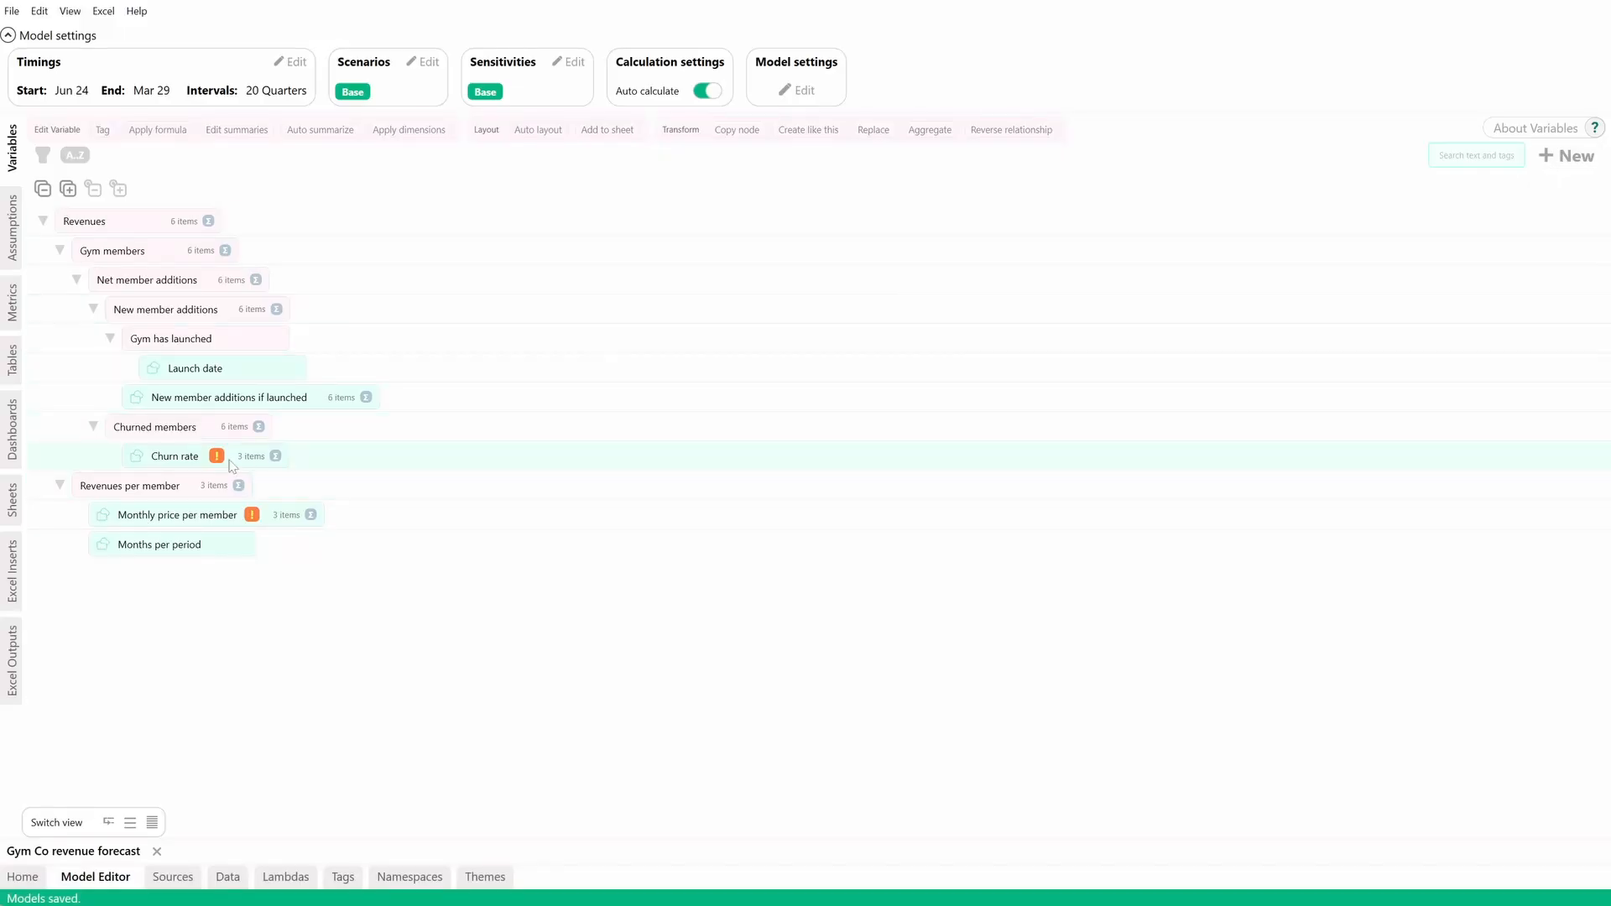
Create the missing Churn rate assumptions, setting Premium to 3% and Platinum to 2%
{"action": "left_click", "coordinate": [353, 460]}
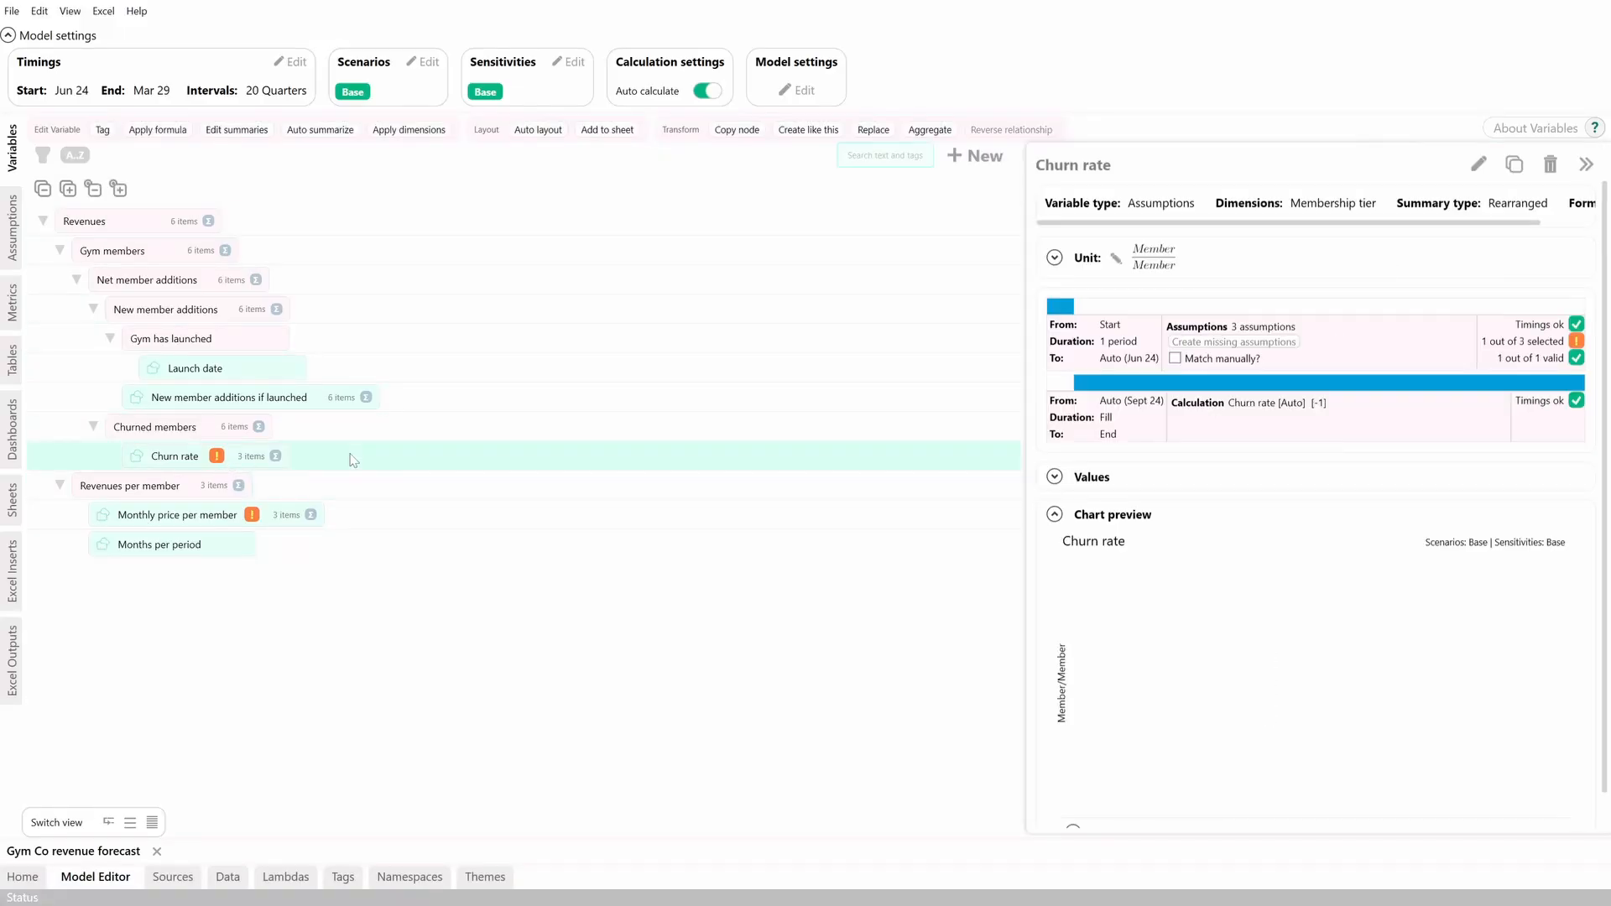
{"action": "left_click", "coordinate": [1265, 345]}
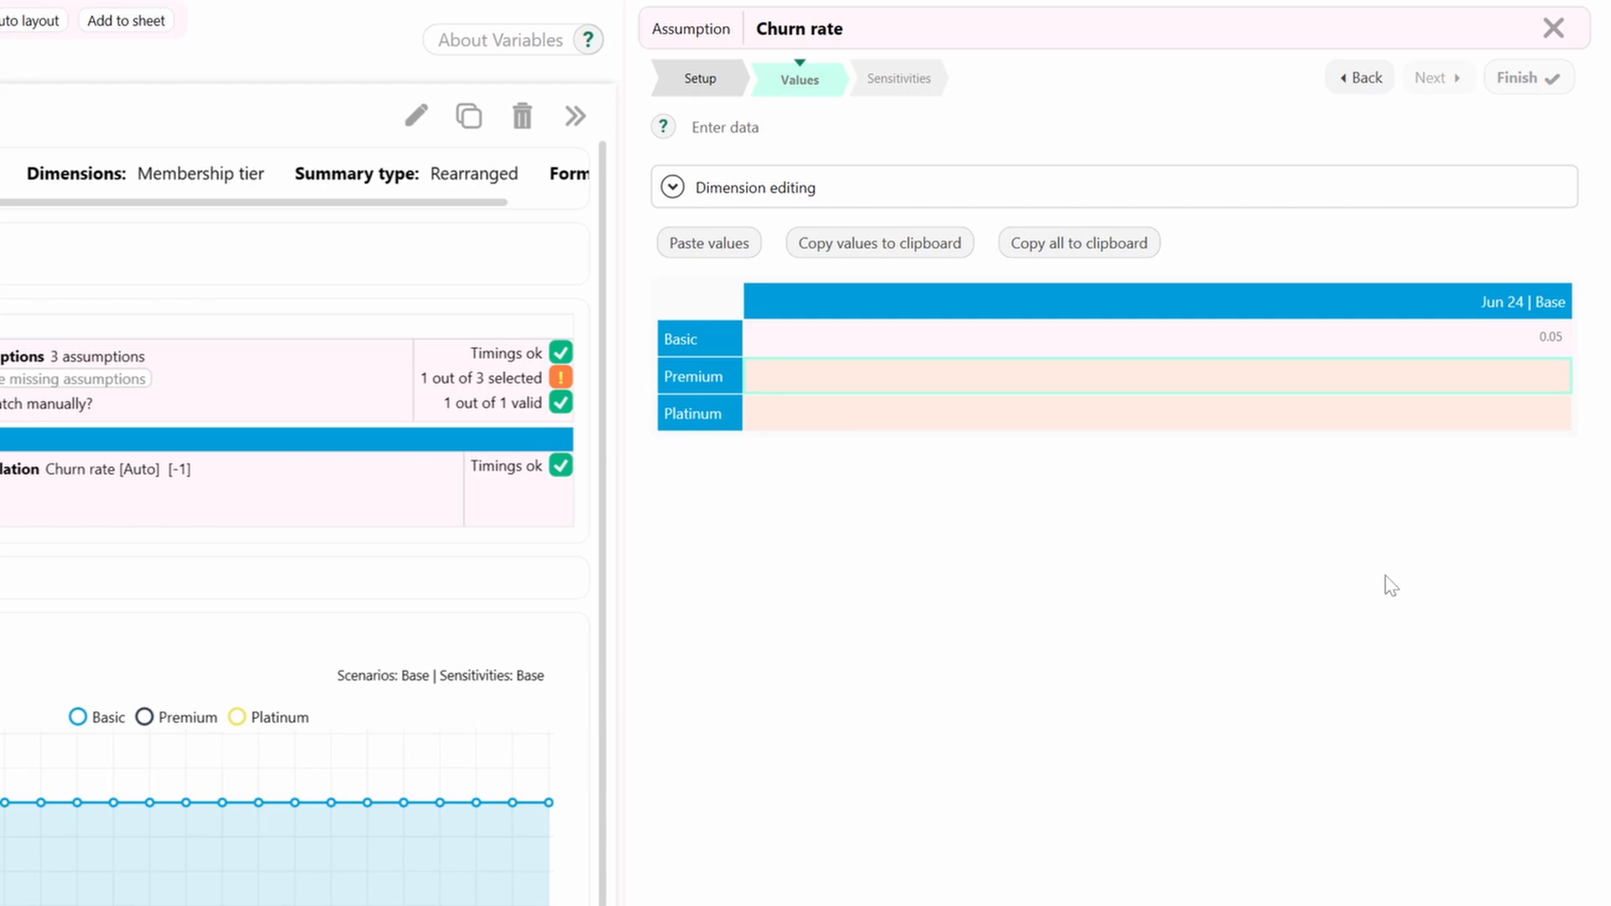
{"action": "type", "text": "3"}
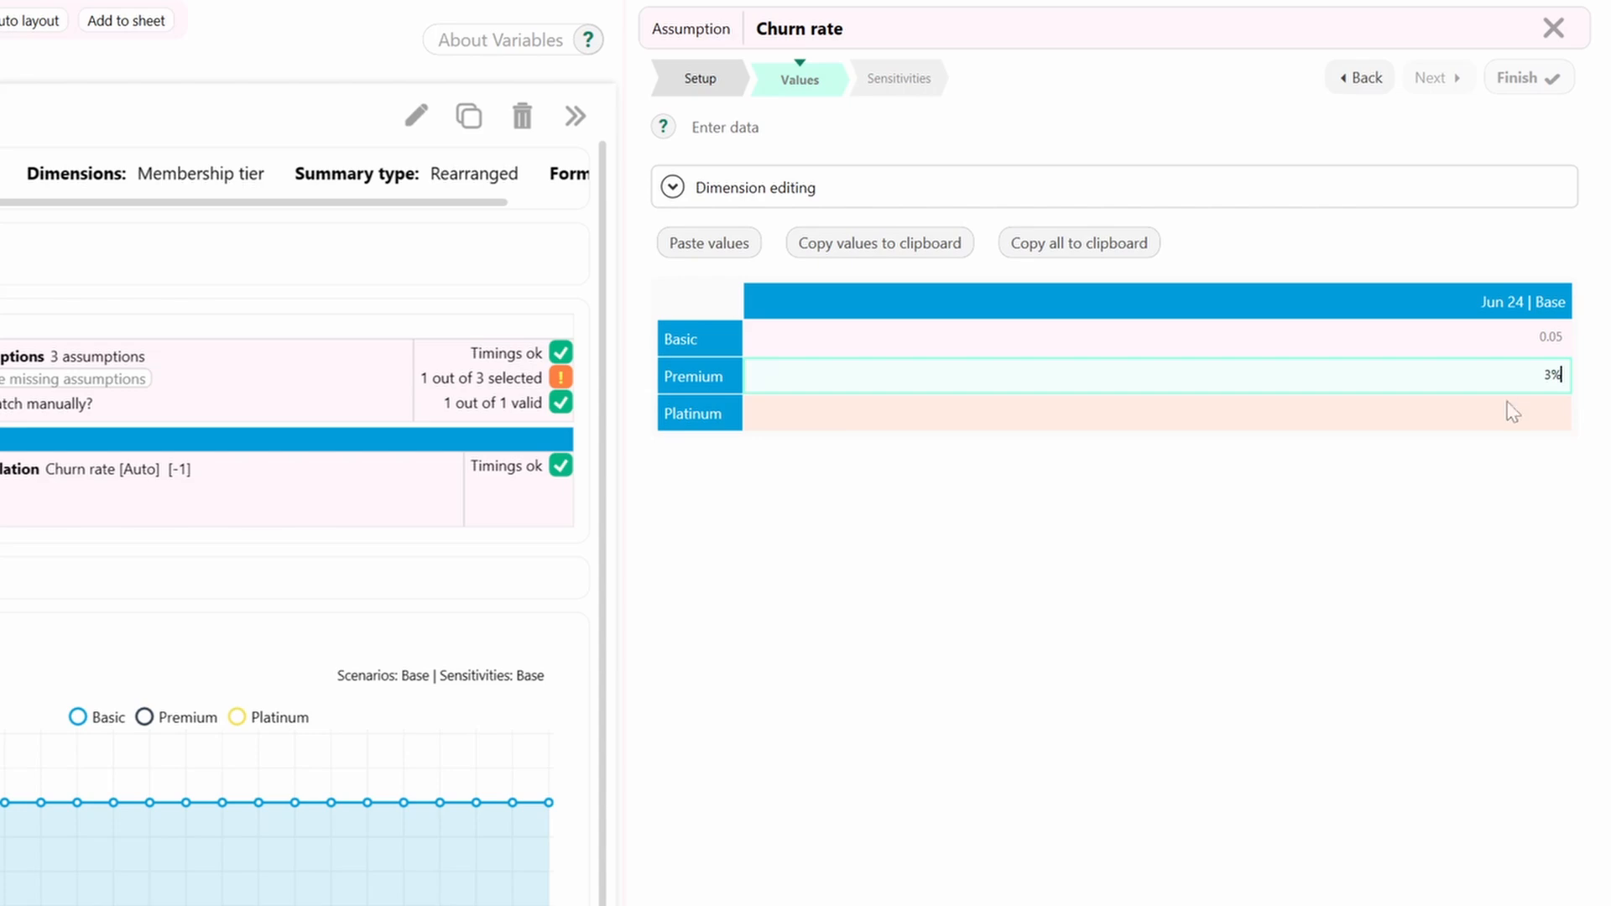
{"action": "key", "text": "Return"}
{"action": "type", "text": "2"}
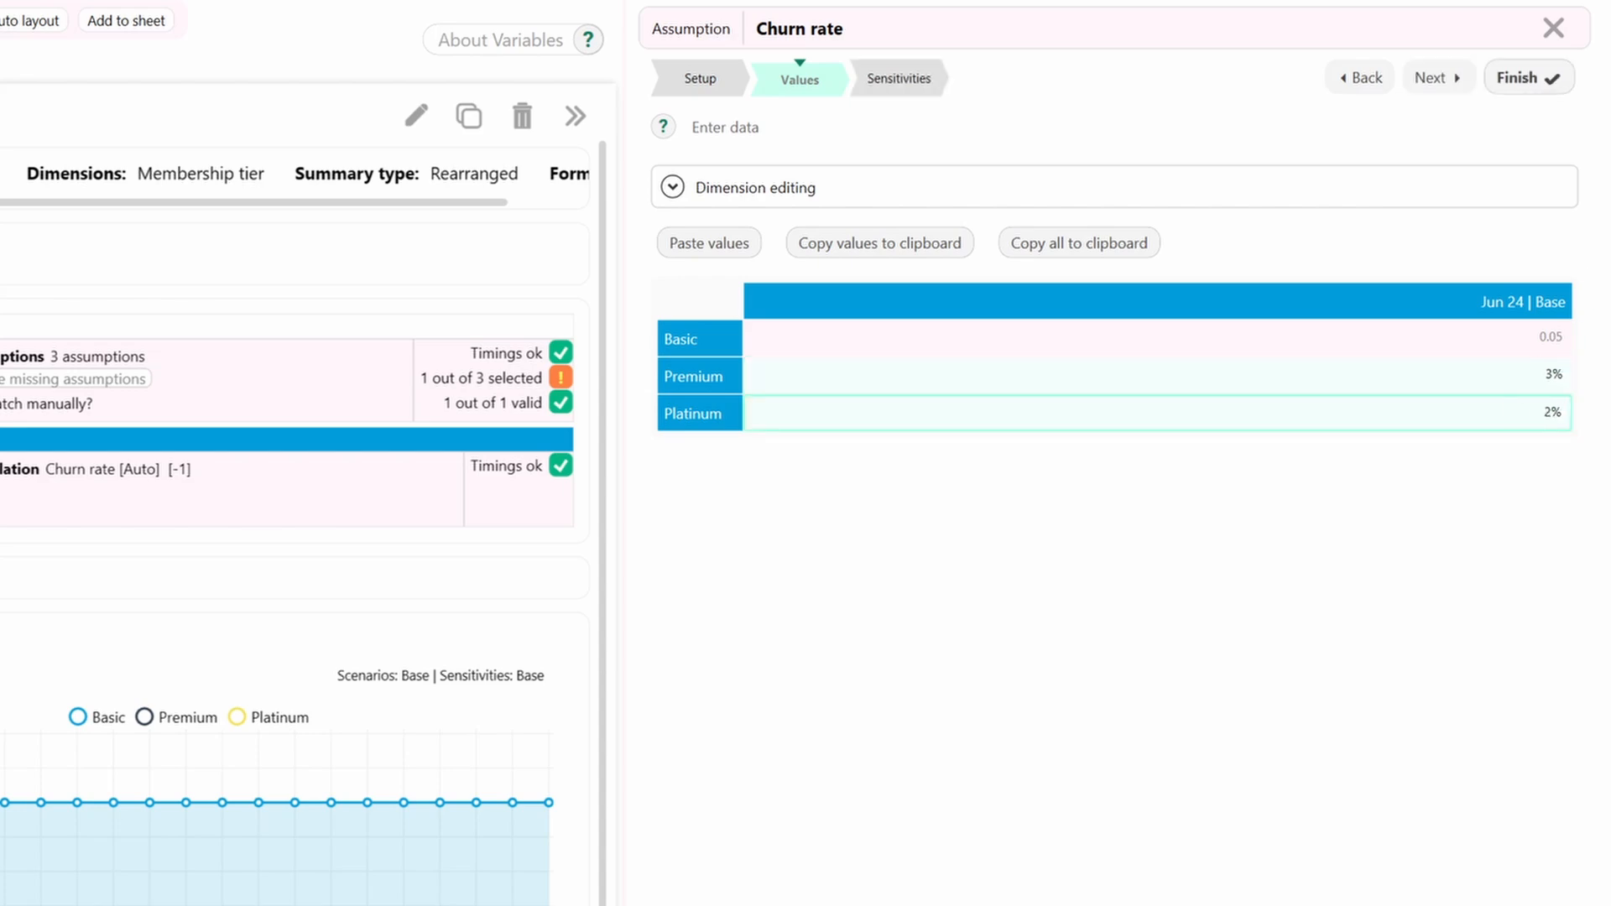
{"action": "left_click", "coordinate": [1520, 82]}
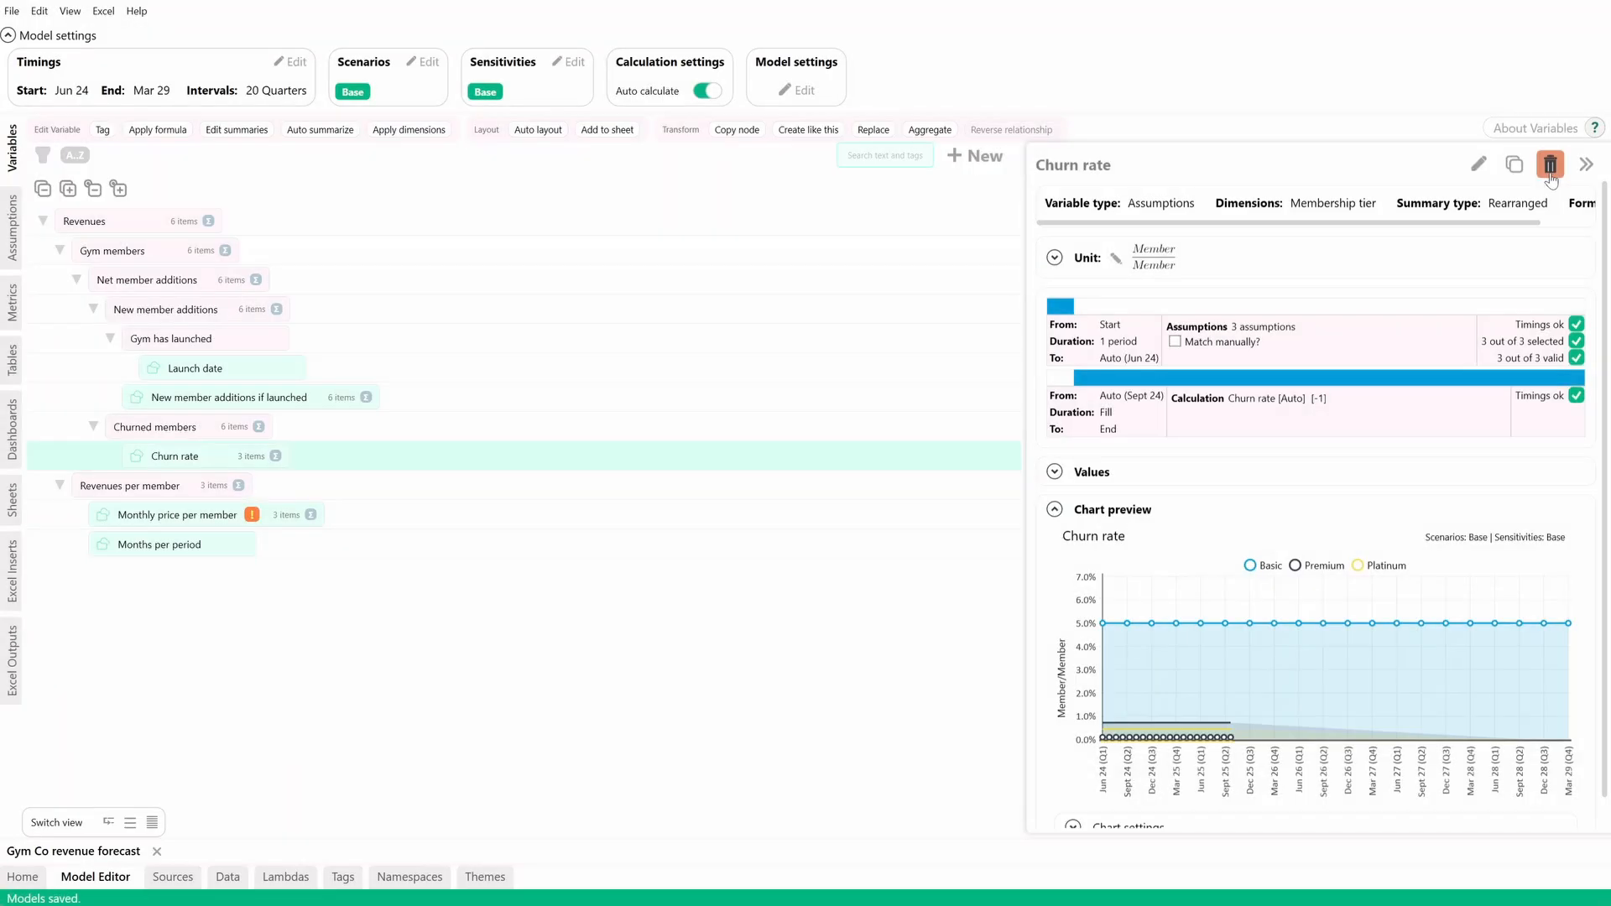
Create the missing Monthly price per member assumptions with Premium at 75 and Platinum at 115, and review the Revenues chart
{"action": "left_click", "coordinate": [403, 519]}
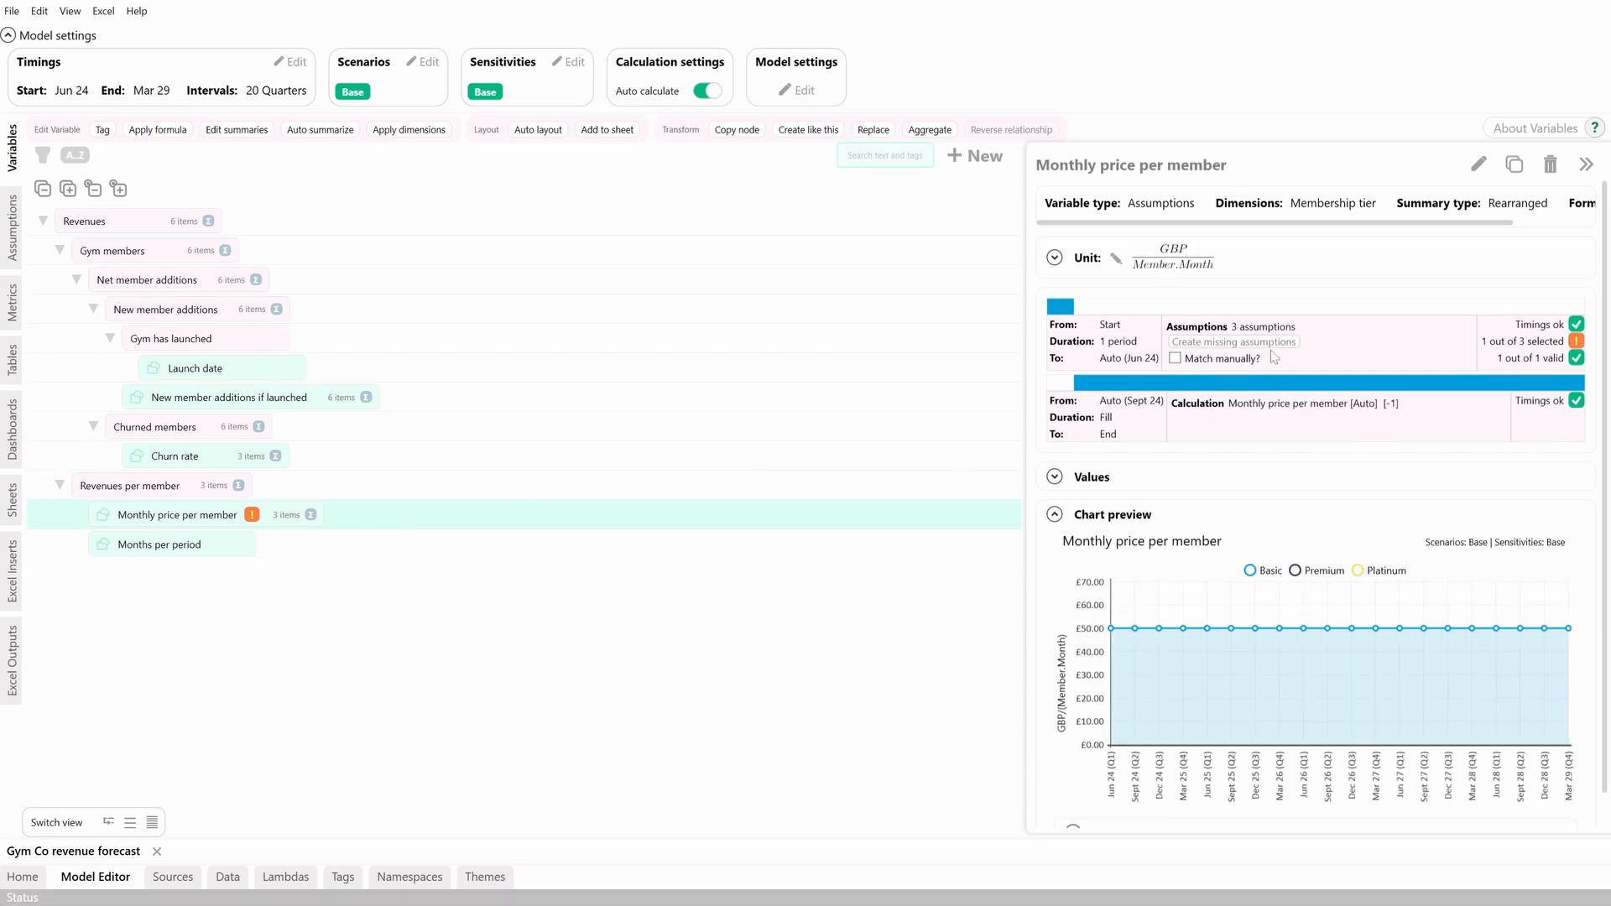
{"action": "left_click", "coordinate": [1269, 344]}
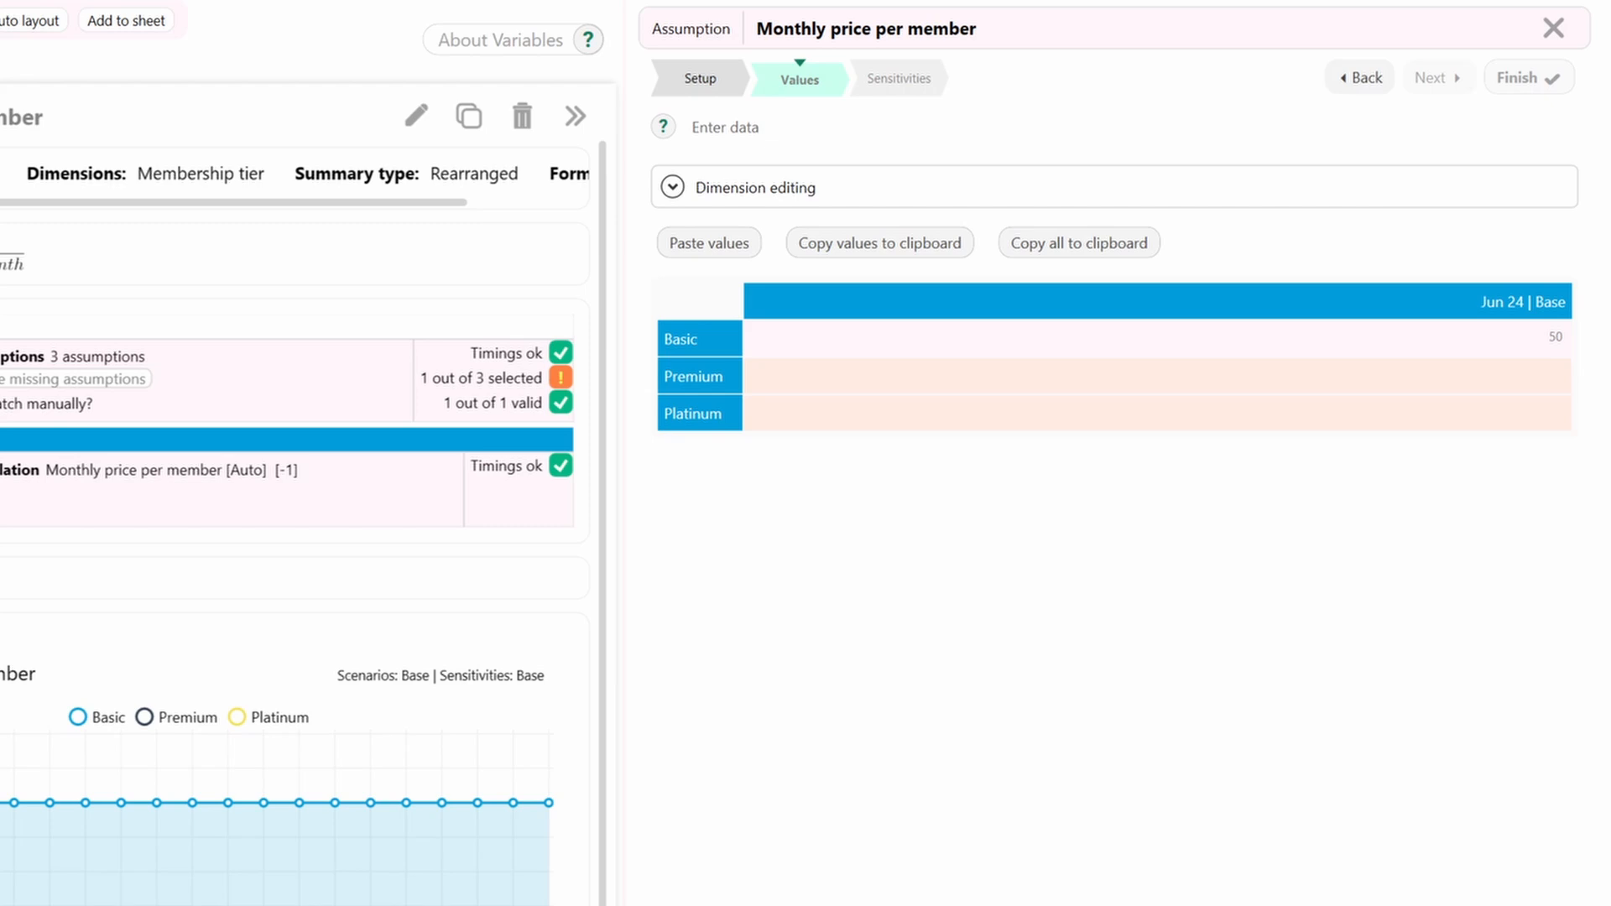
{"action": "key", "text": "Return"}
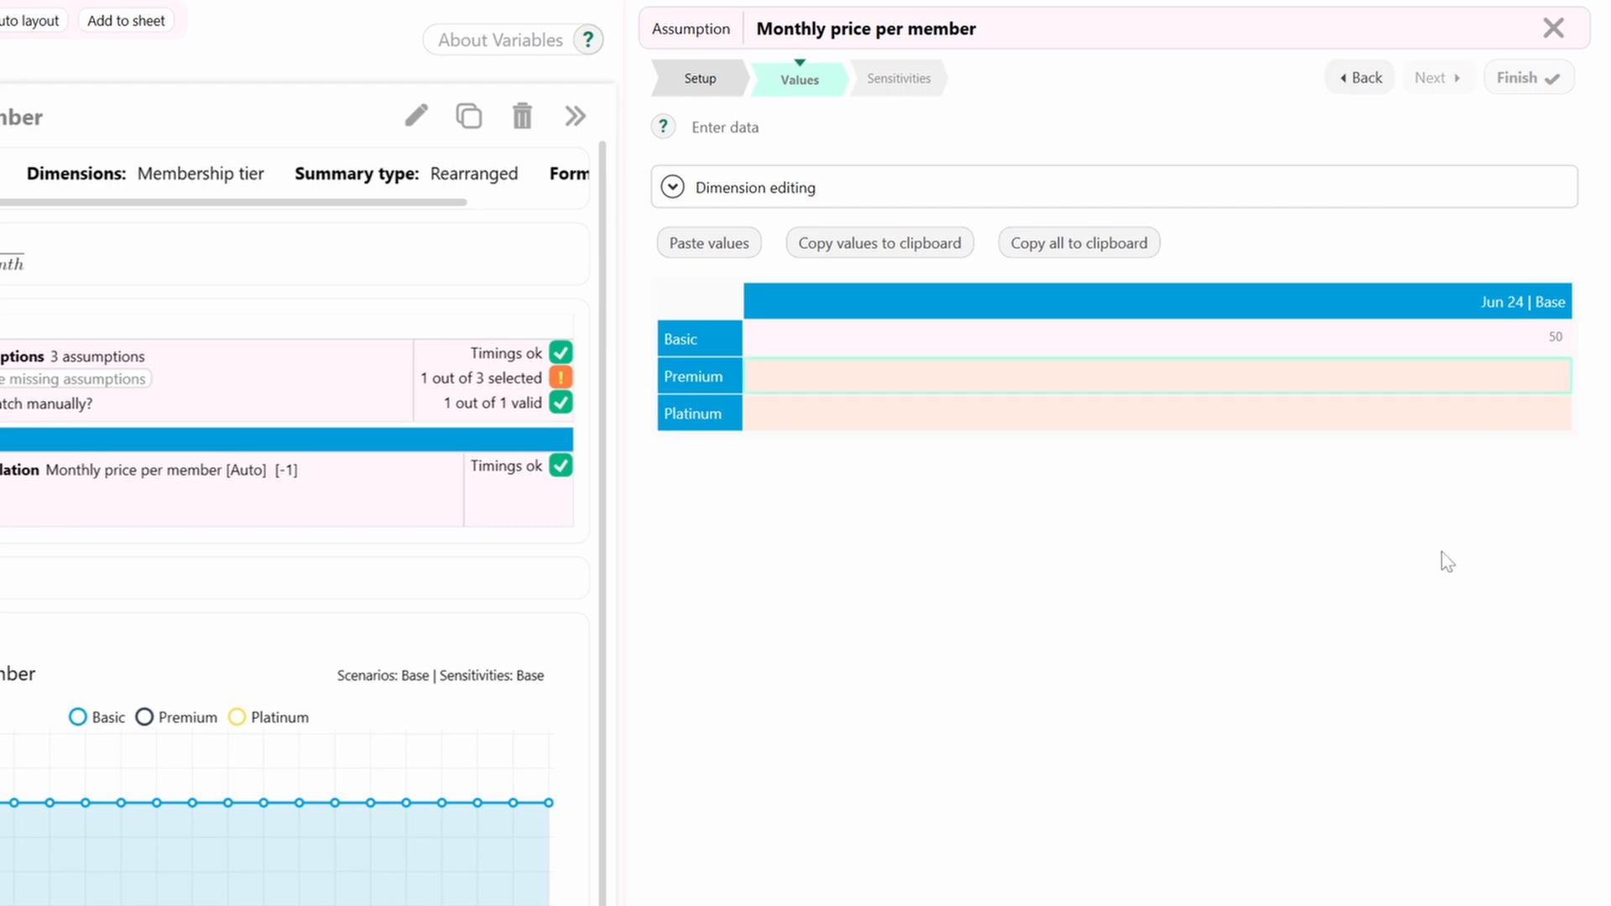
{"action": "type", "text": "7"}
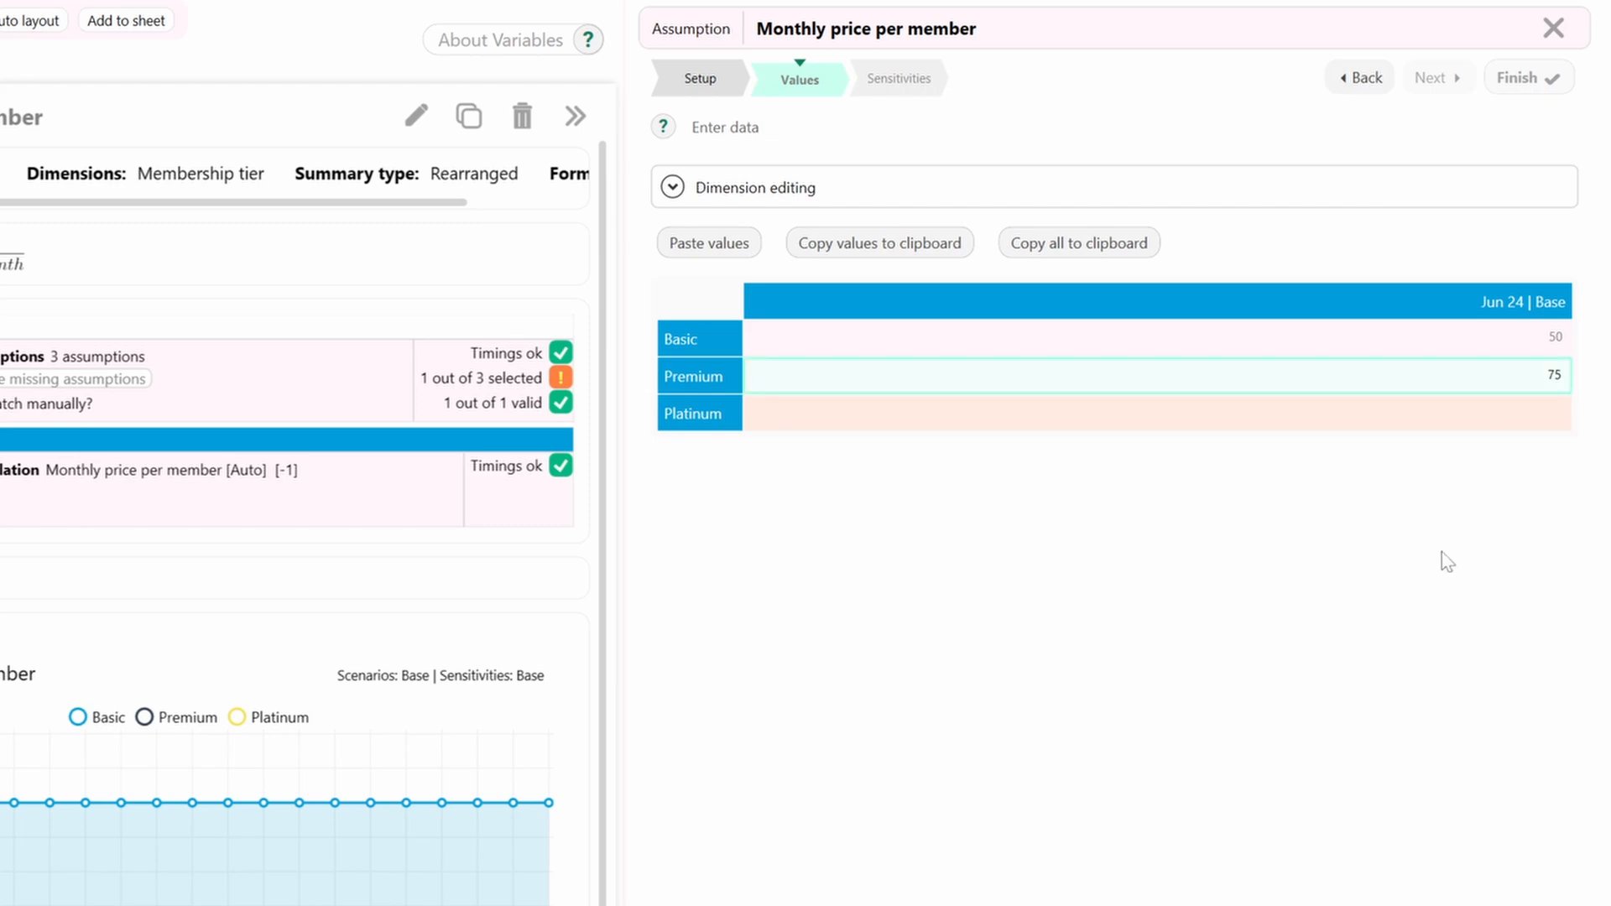
{"action": "type", "text": "5"}
{"action": "key", "text": "Return"}
{"action": "type", "text": "11"}
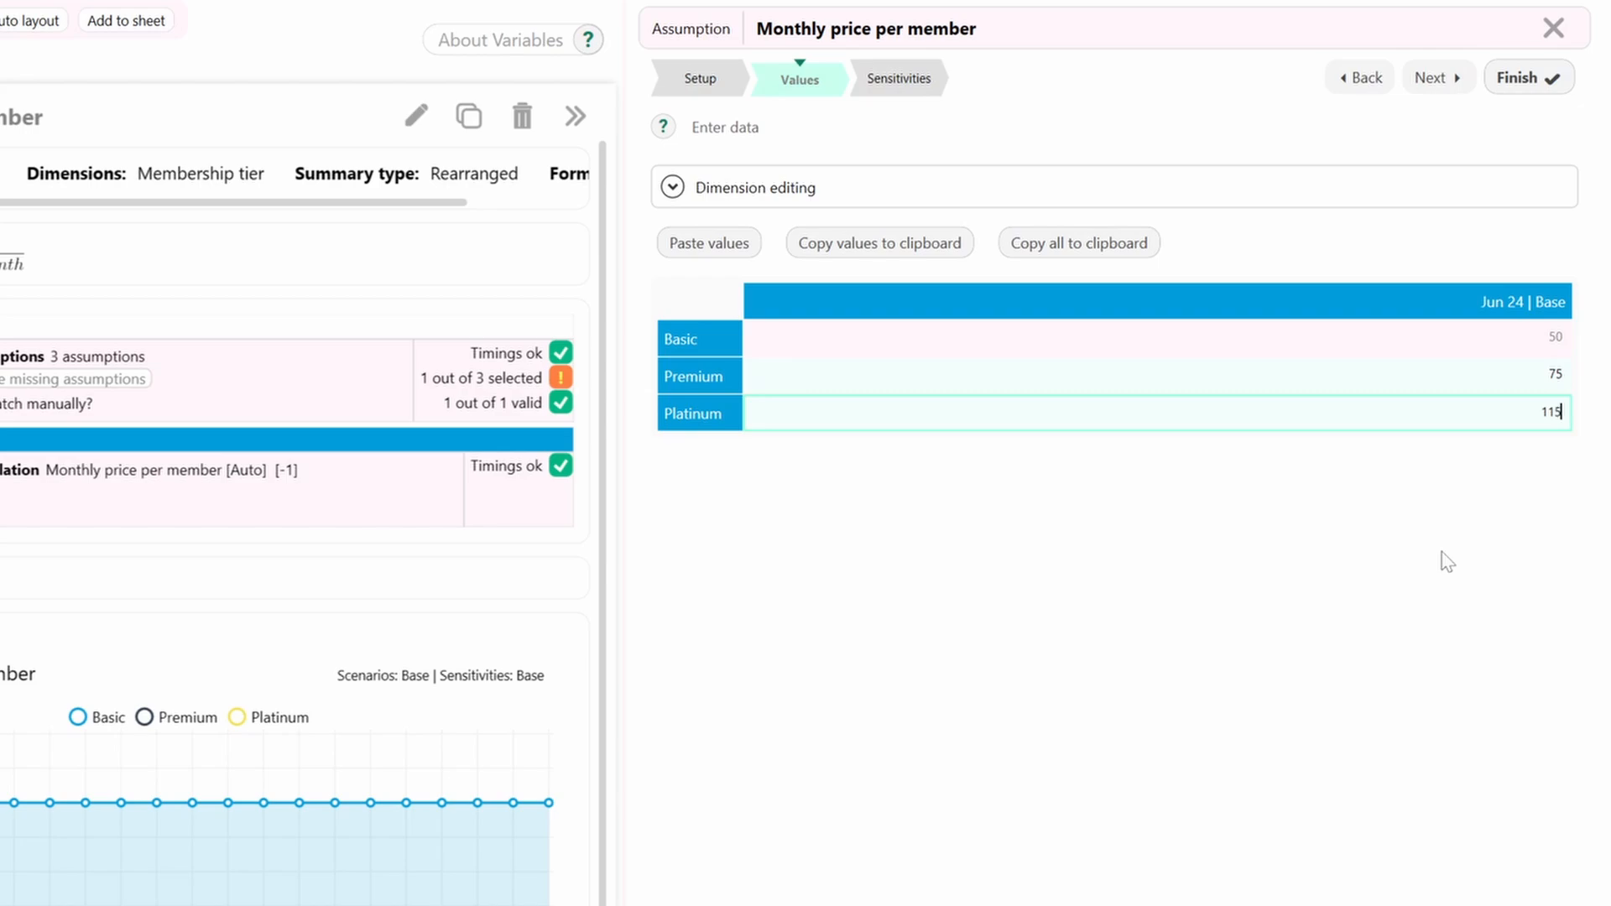
{"action": "left_click", "coordinate": [1551, 78]}
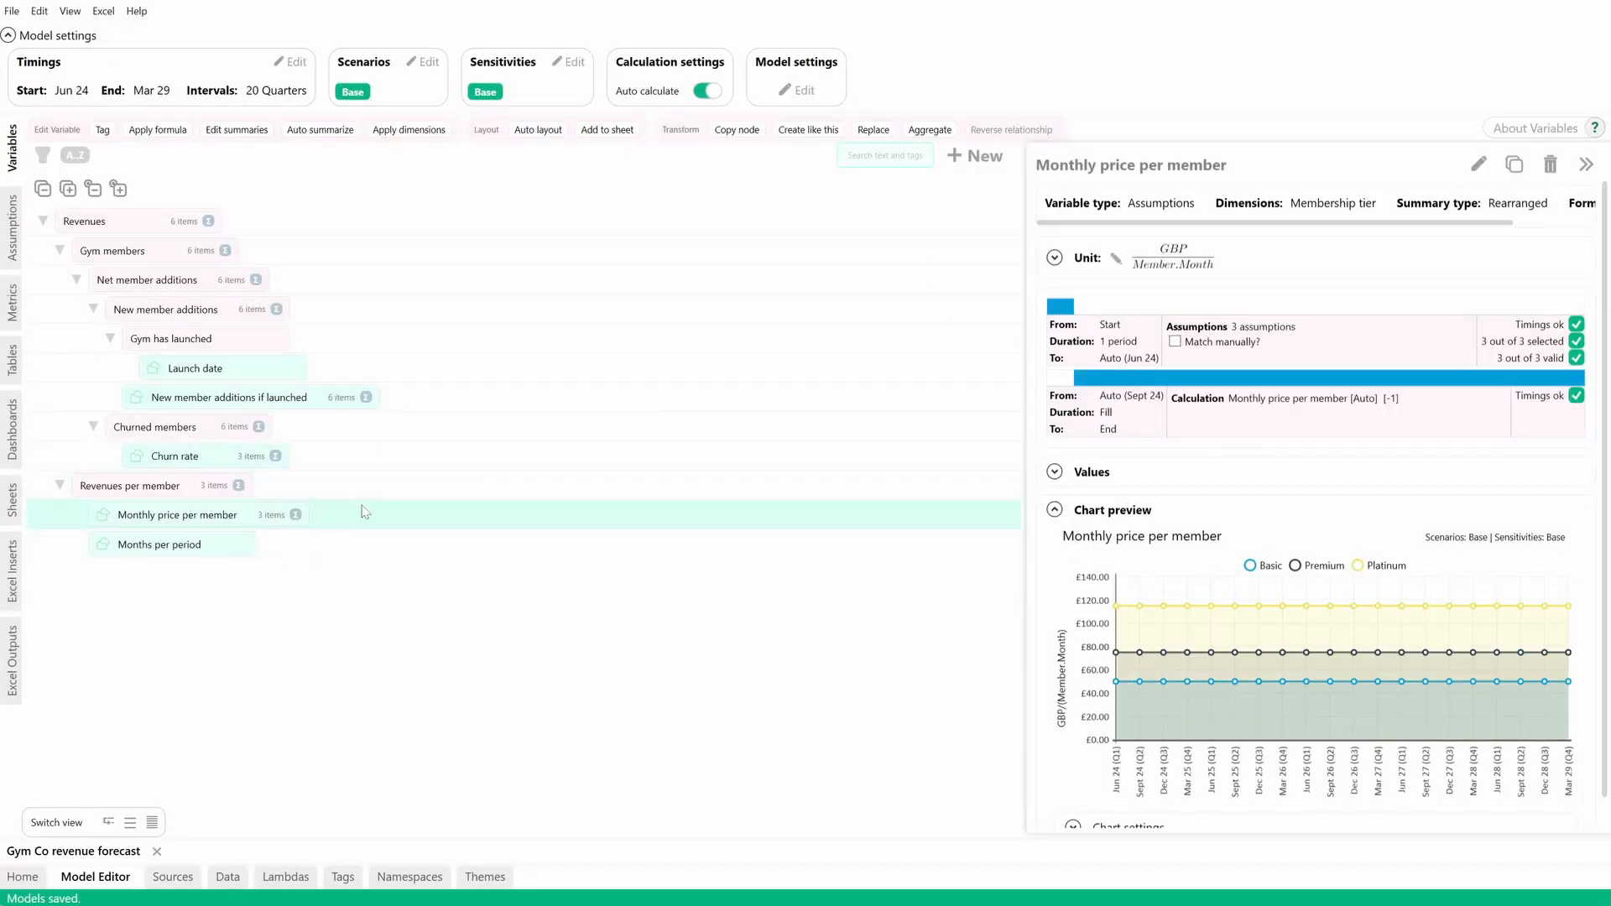
{"action": "left_click", "coordinate": [340, 227]}
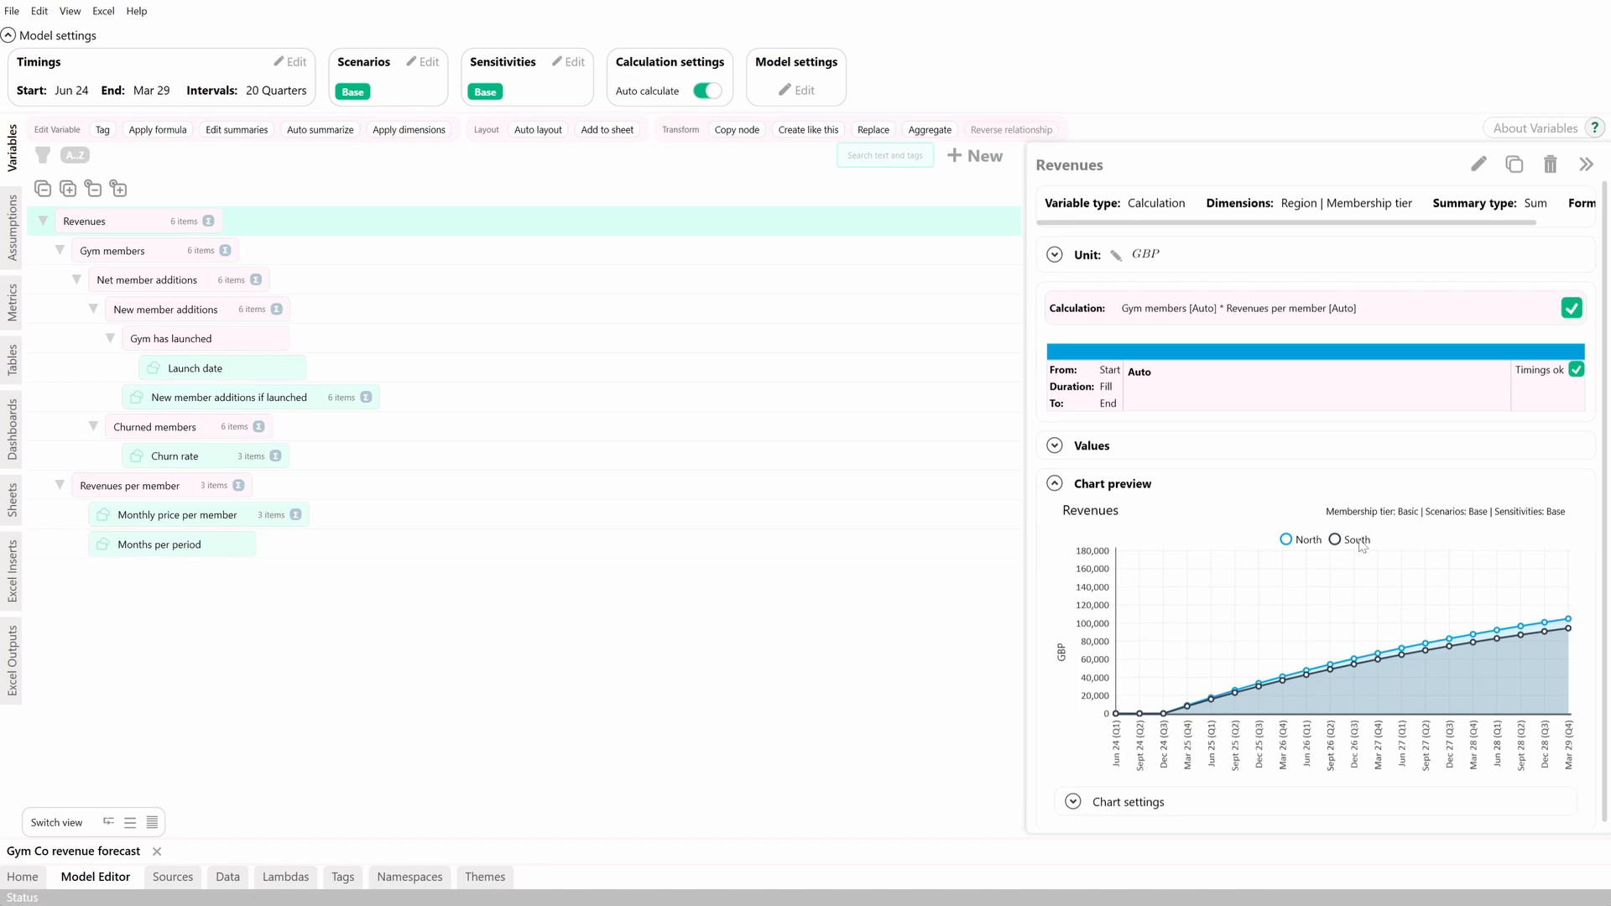
Apply the Region dimension to the Gym has launched and Launch date variables
{"action": "left_click", "coordinate": [387, 346]}
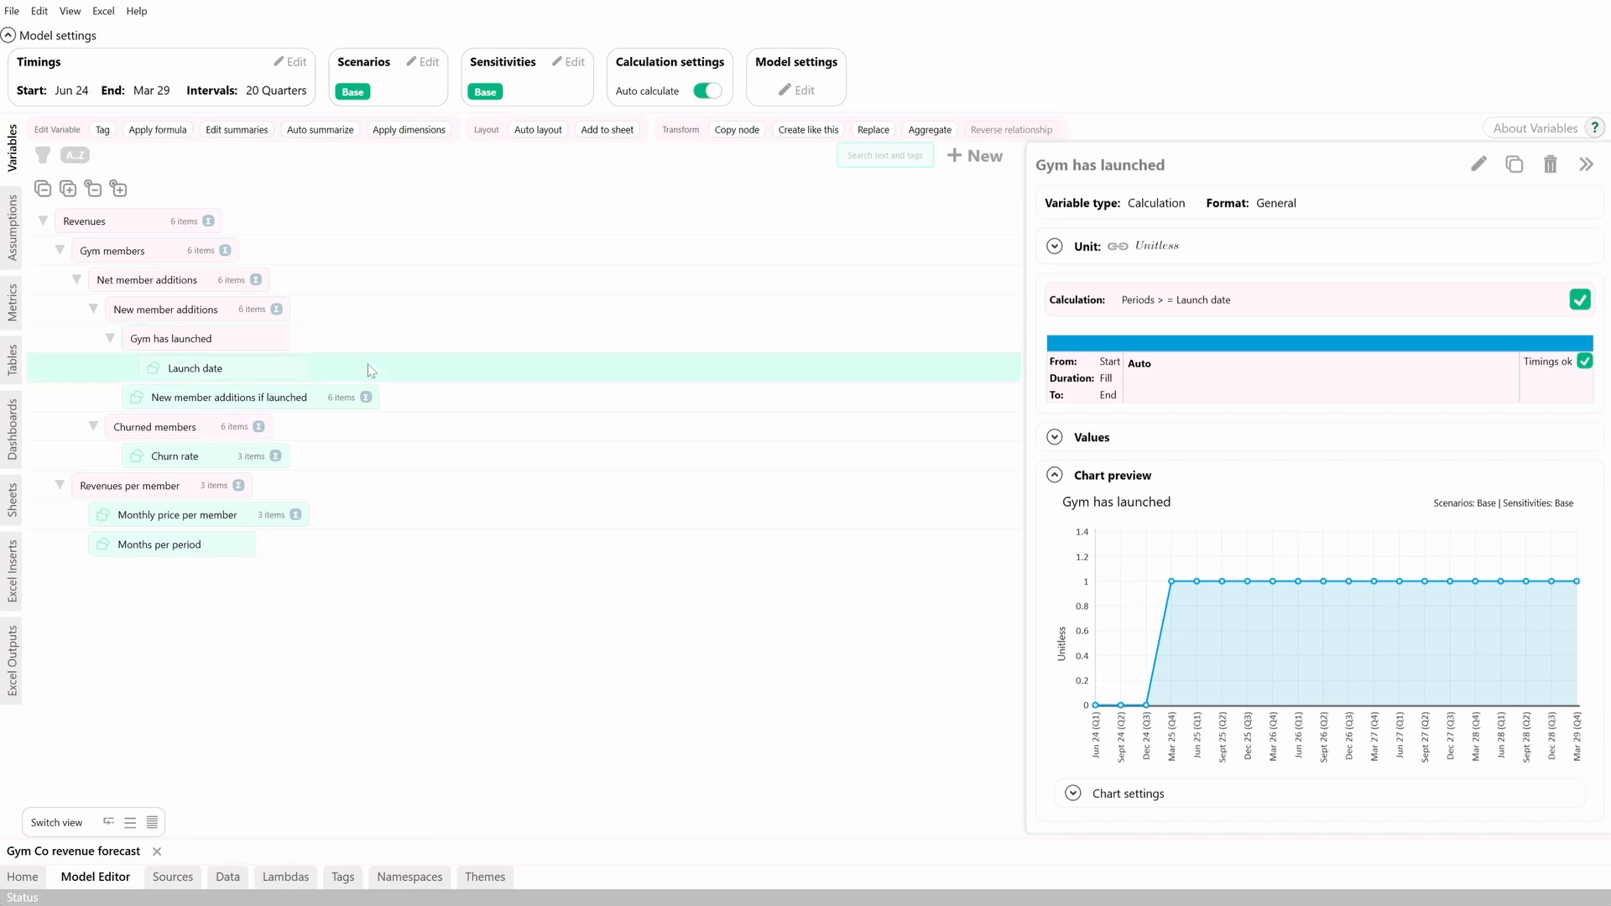
{"action": "left_click", "coordinate": [360, 366], "text": "ctrl"}
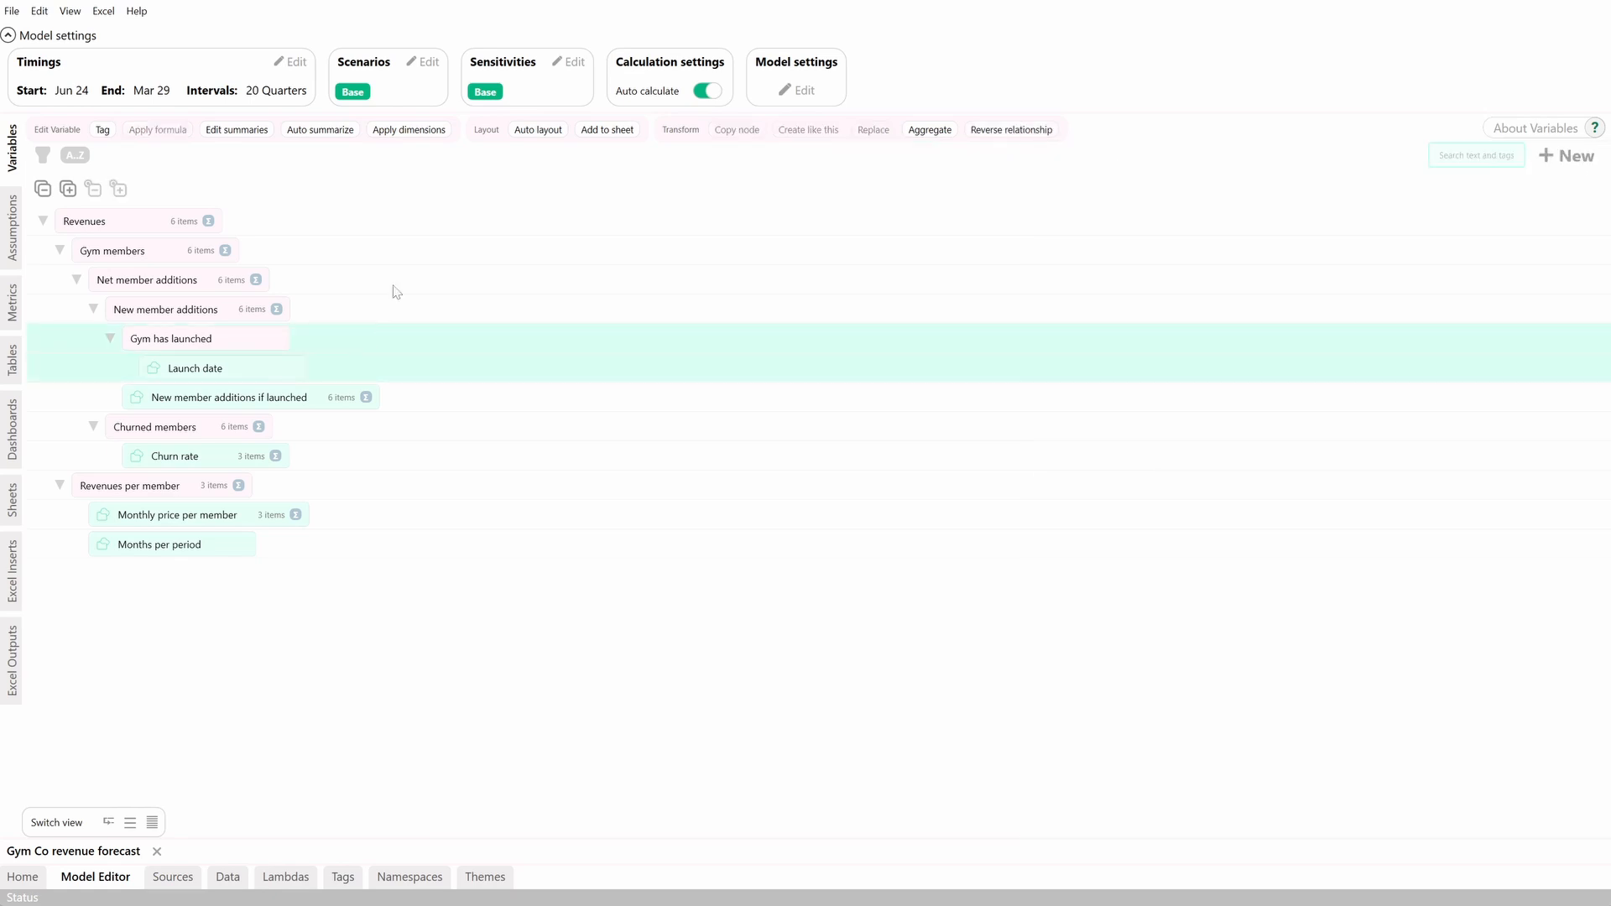
{"action": "left_click", "coordinate": [410, 131]}
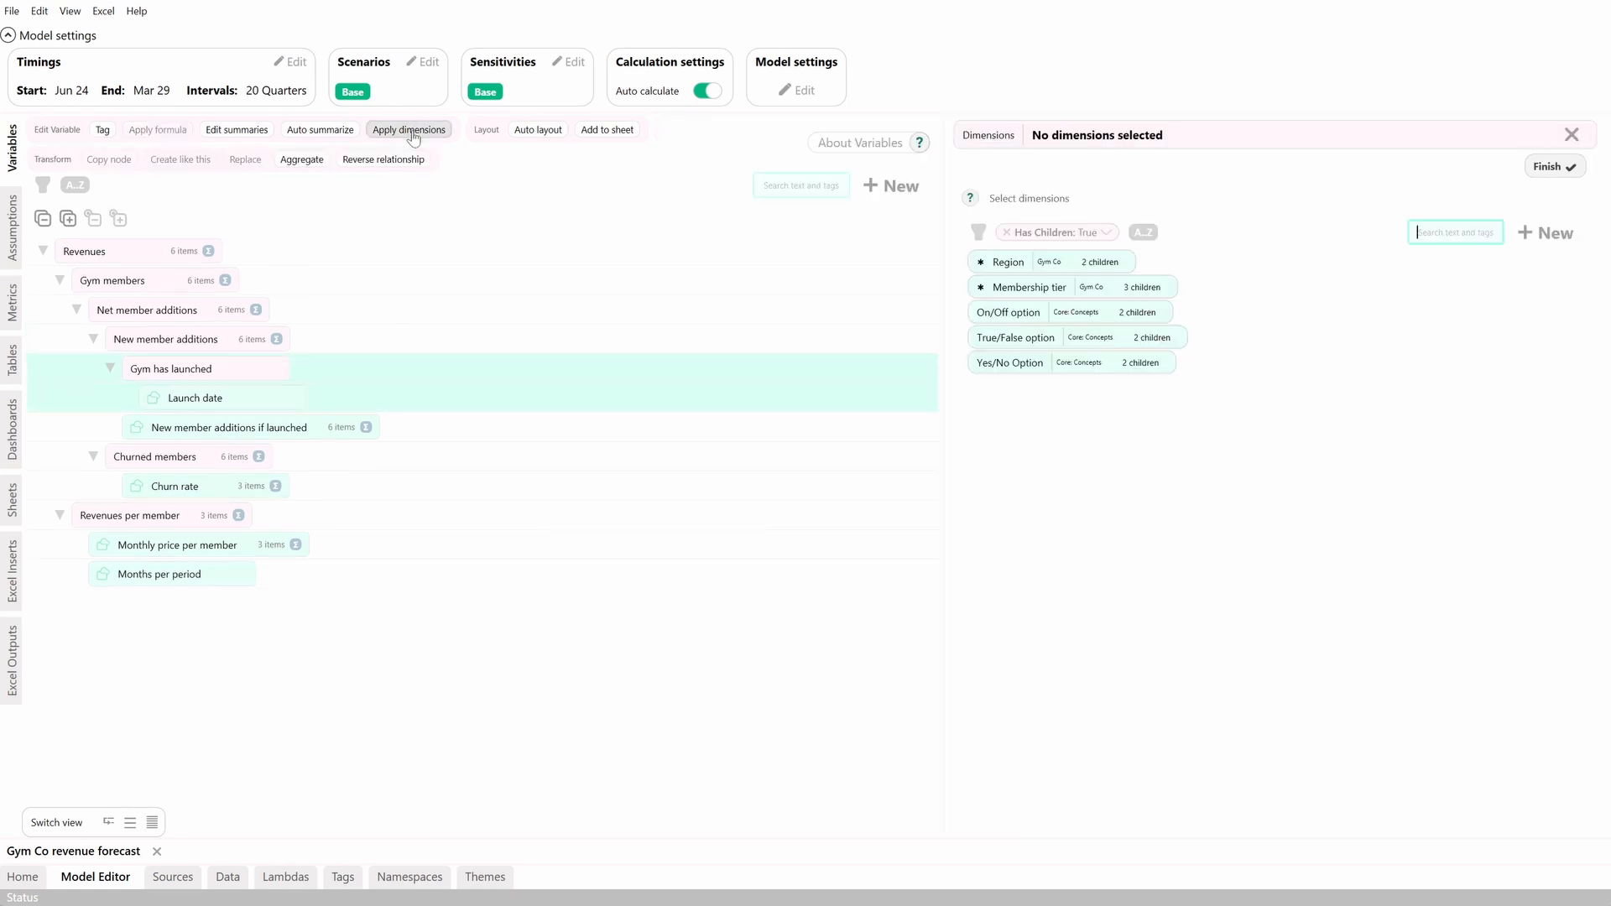
{"action": "left_click", "coordinate": [1558, 262]}
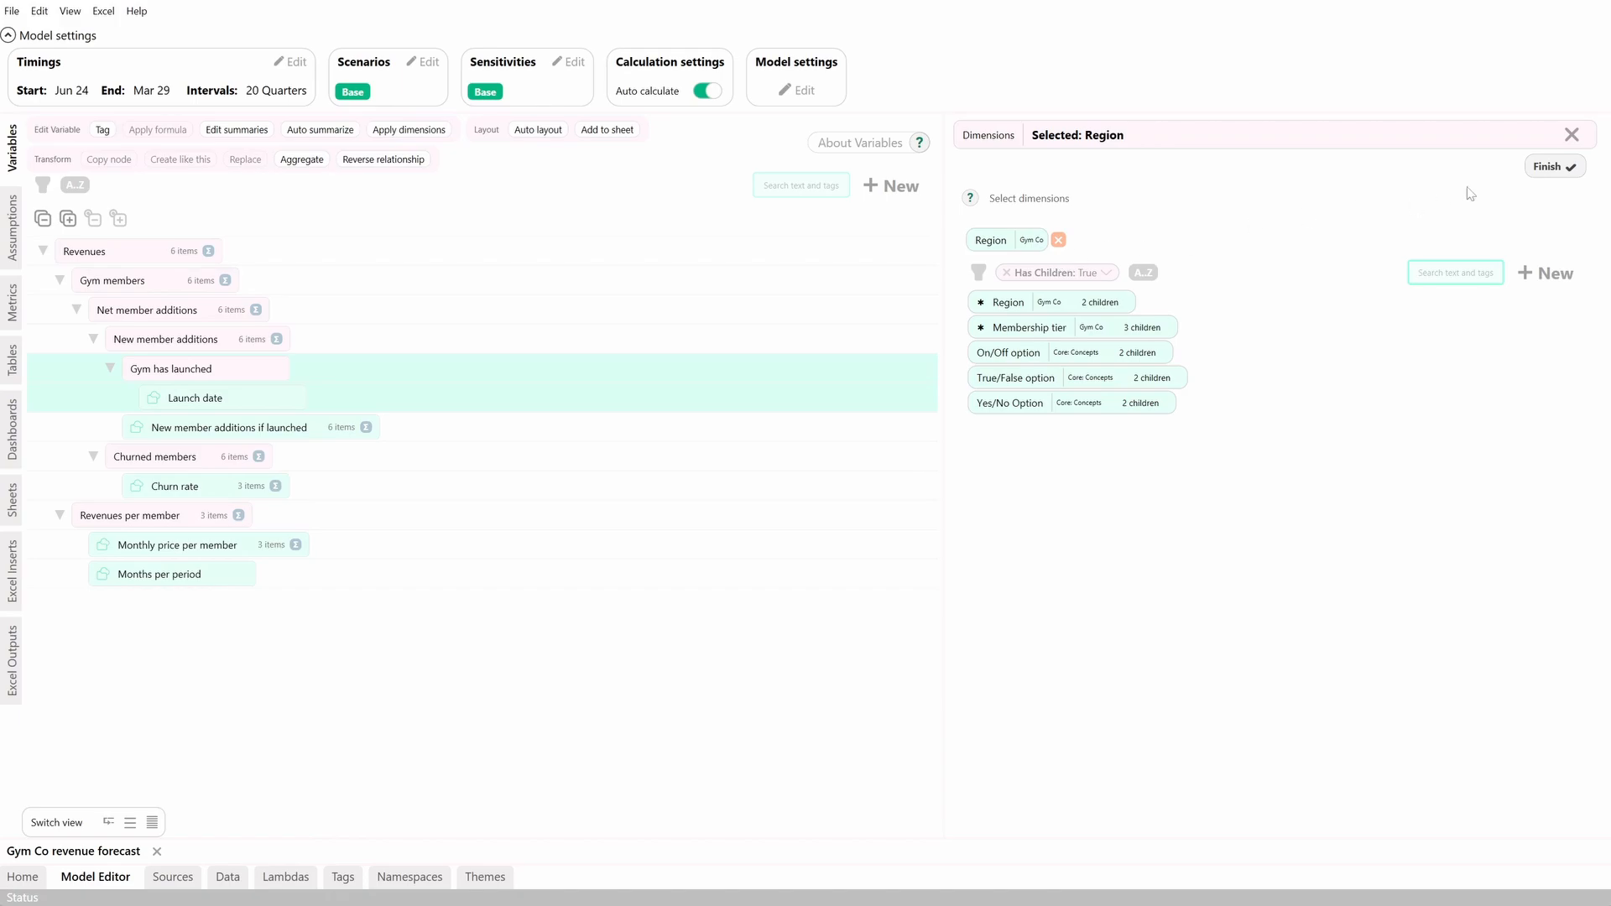
{"action": "left_click", "coordinate": [1555, 166]}
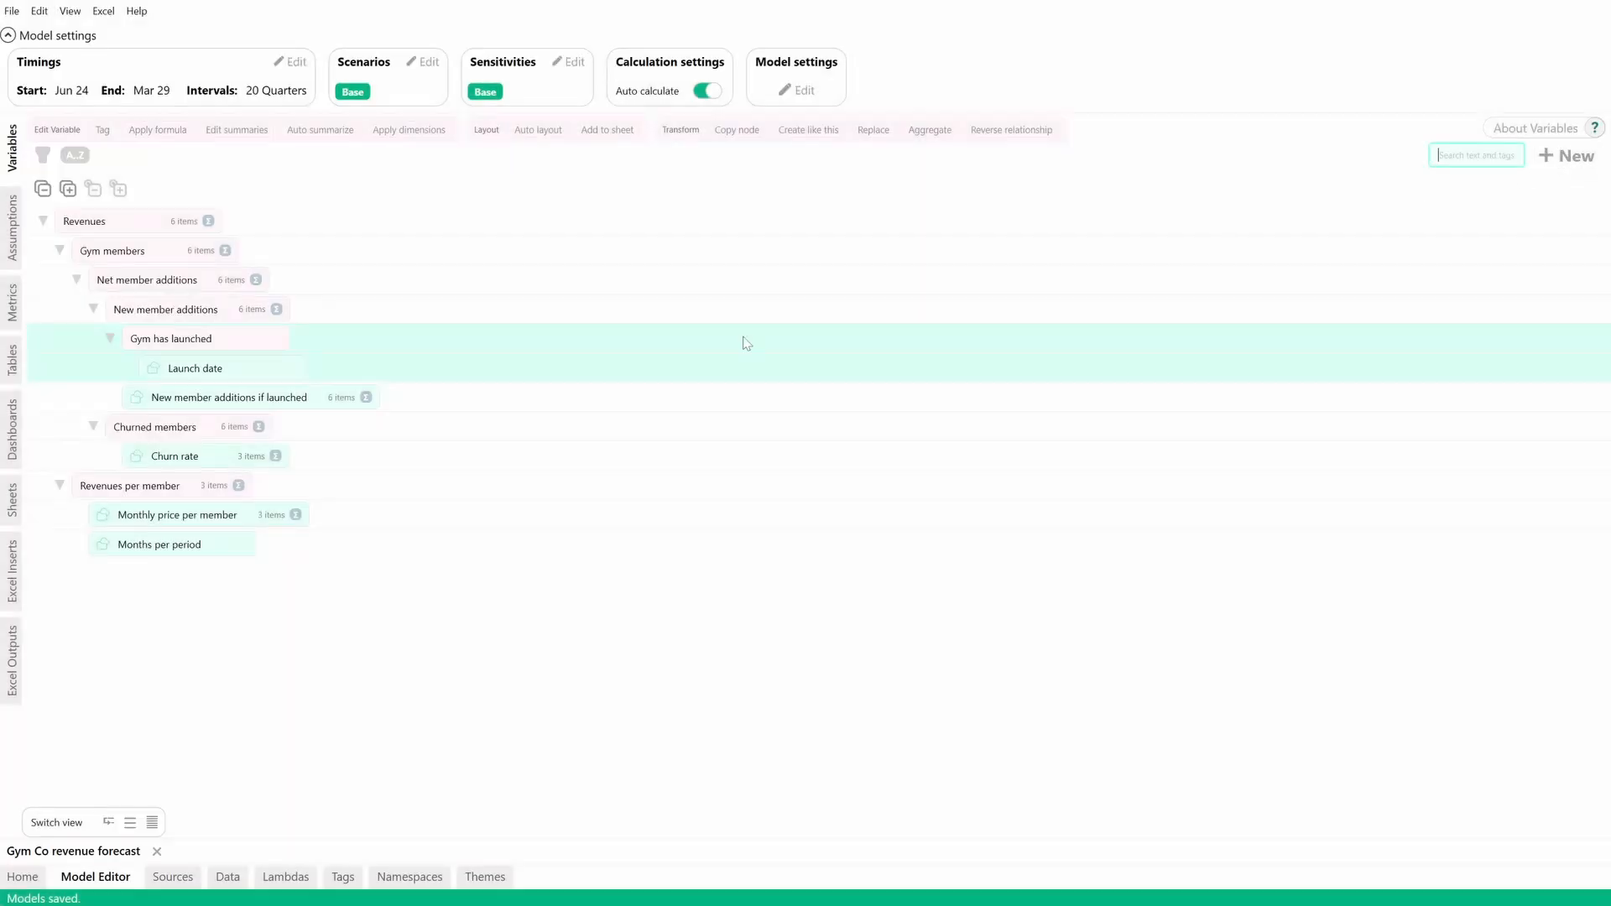
Create the missing Launch date assumption, setting the South region to 1 Sep 2025
{"action": "left_click", "coordinate": [491, 378]}
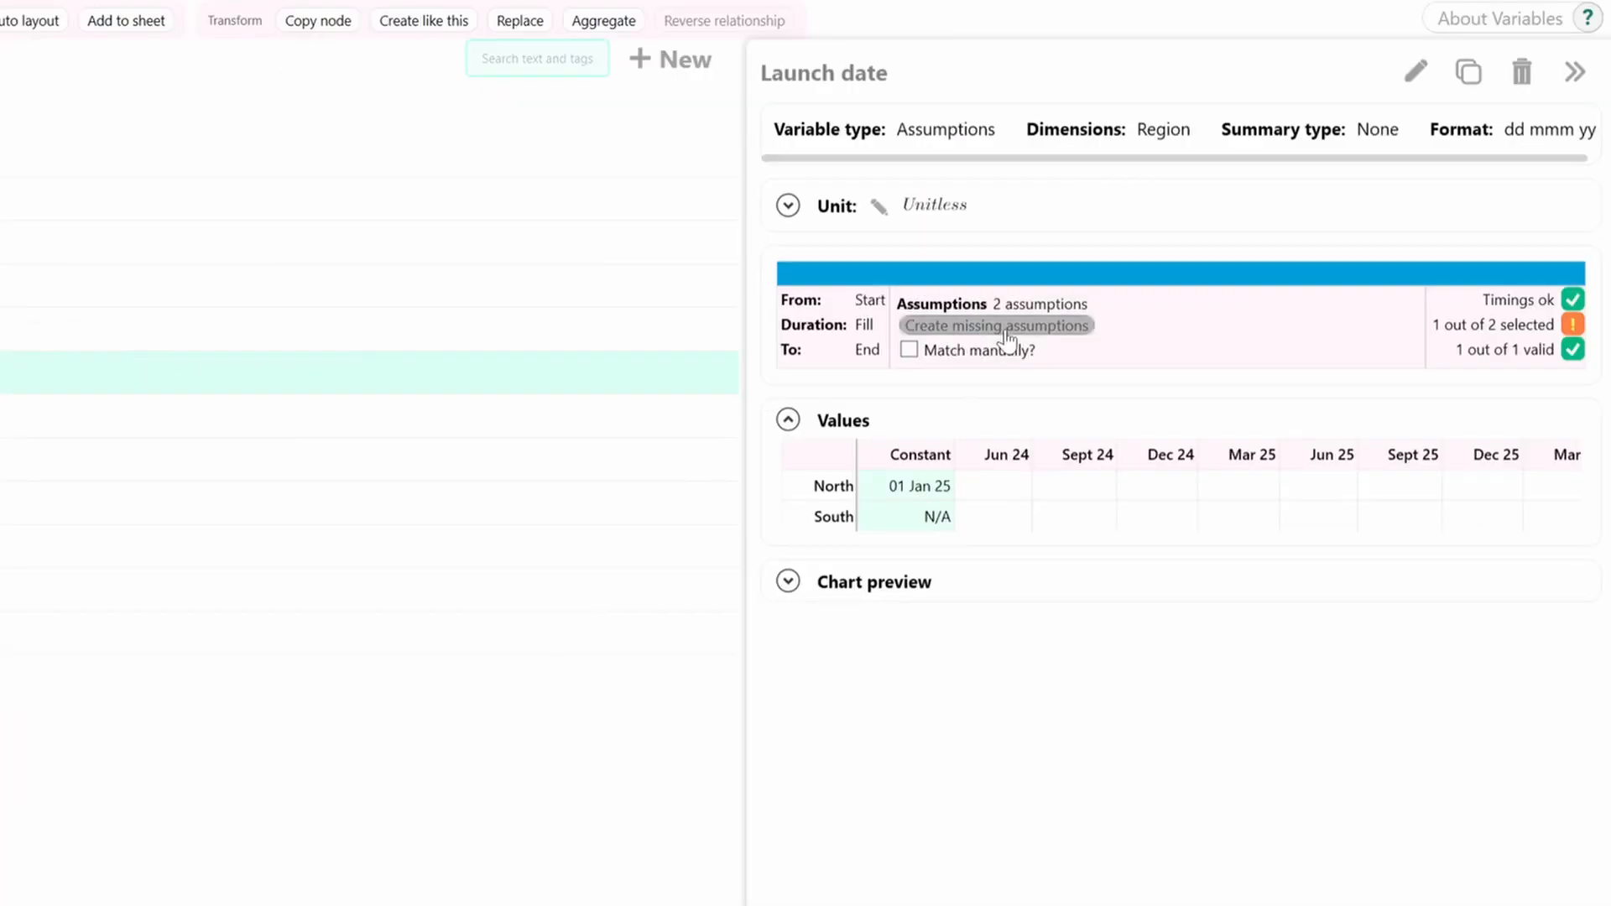
{"action": "left_click", "coordinate": [1008, 340]}
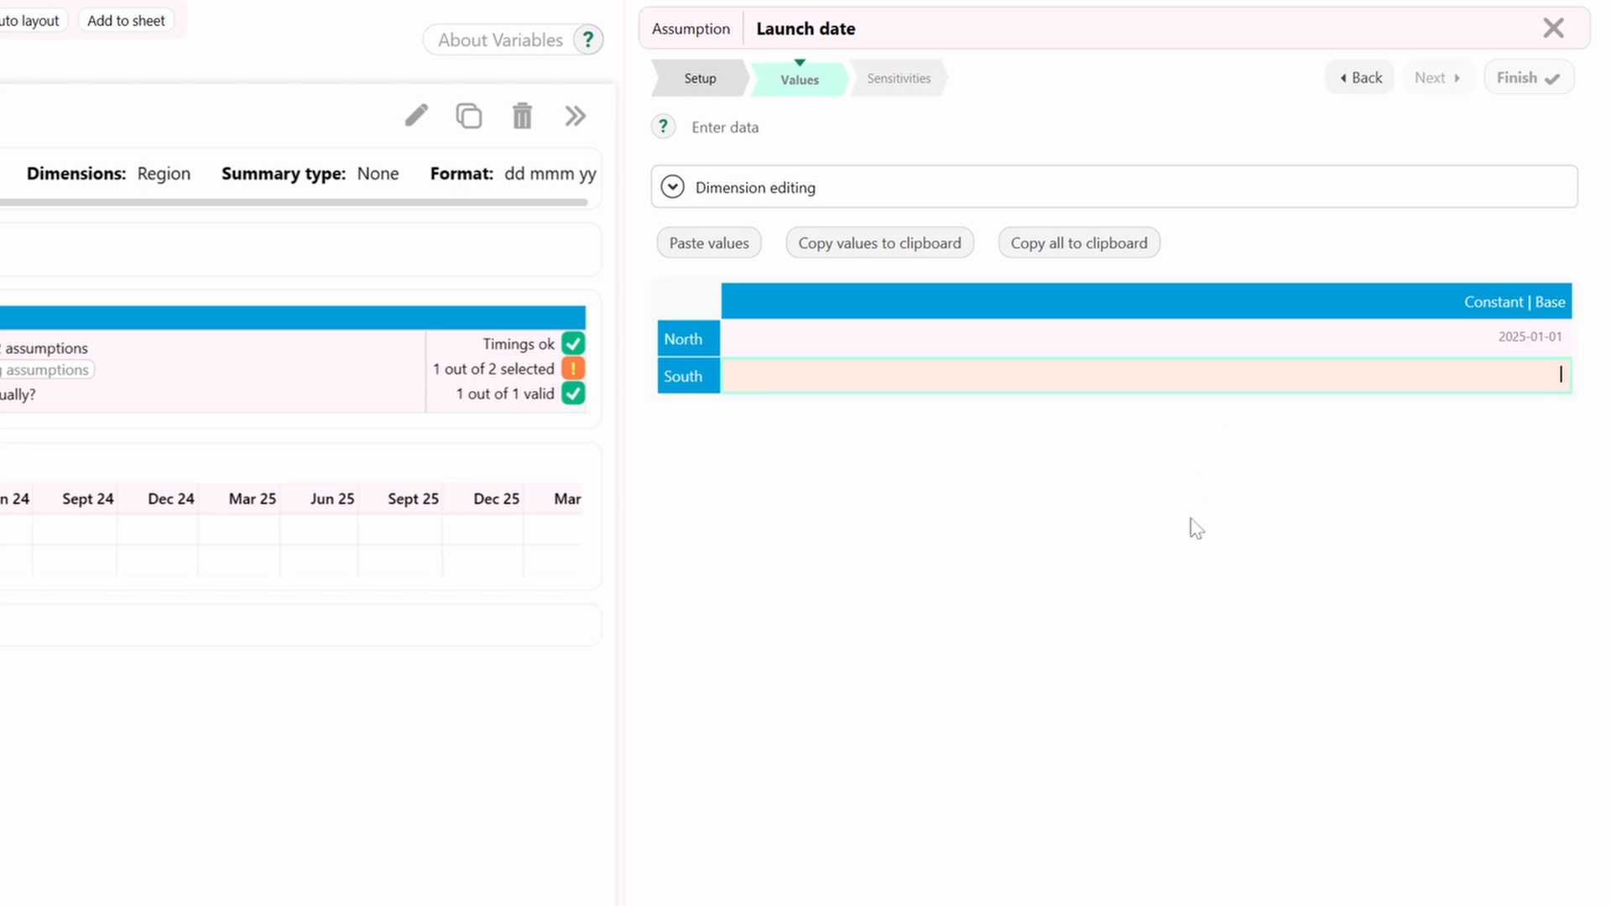
{"action": "type", "text": "1 Sep 2025"}
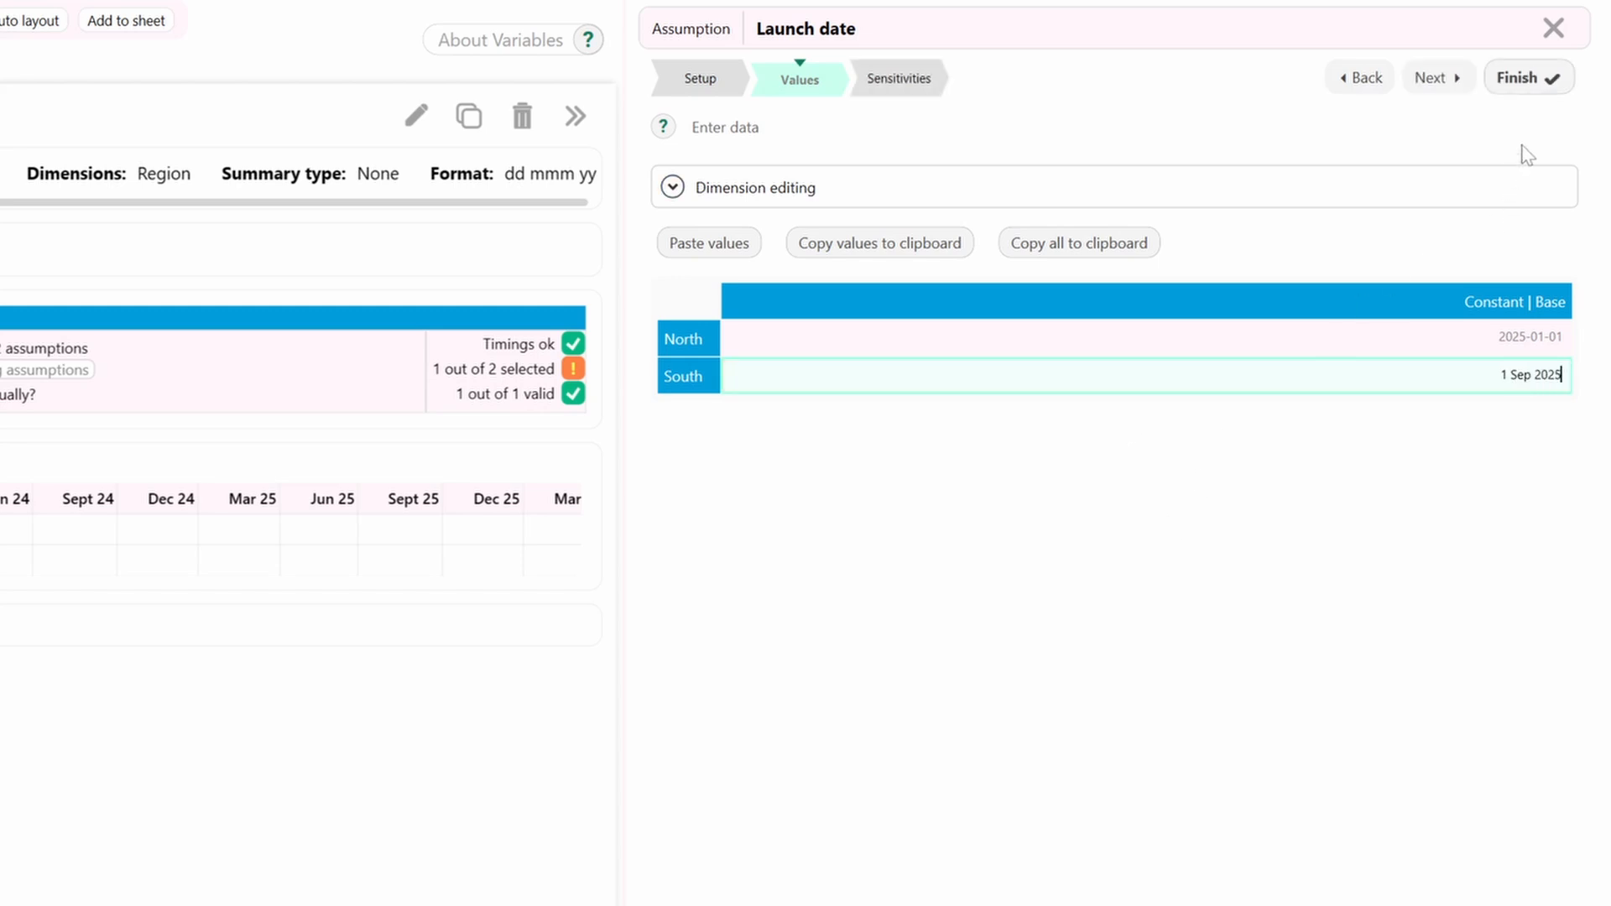
{"action": "left_click", "coordinate": [1529, 78]}
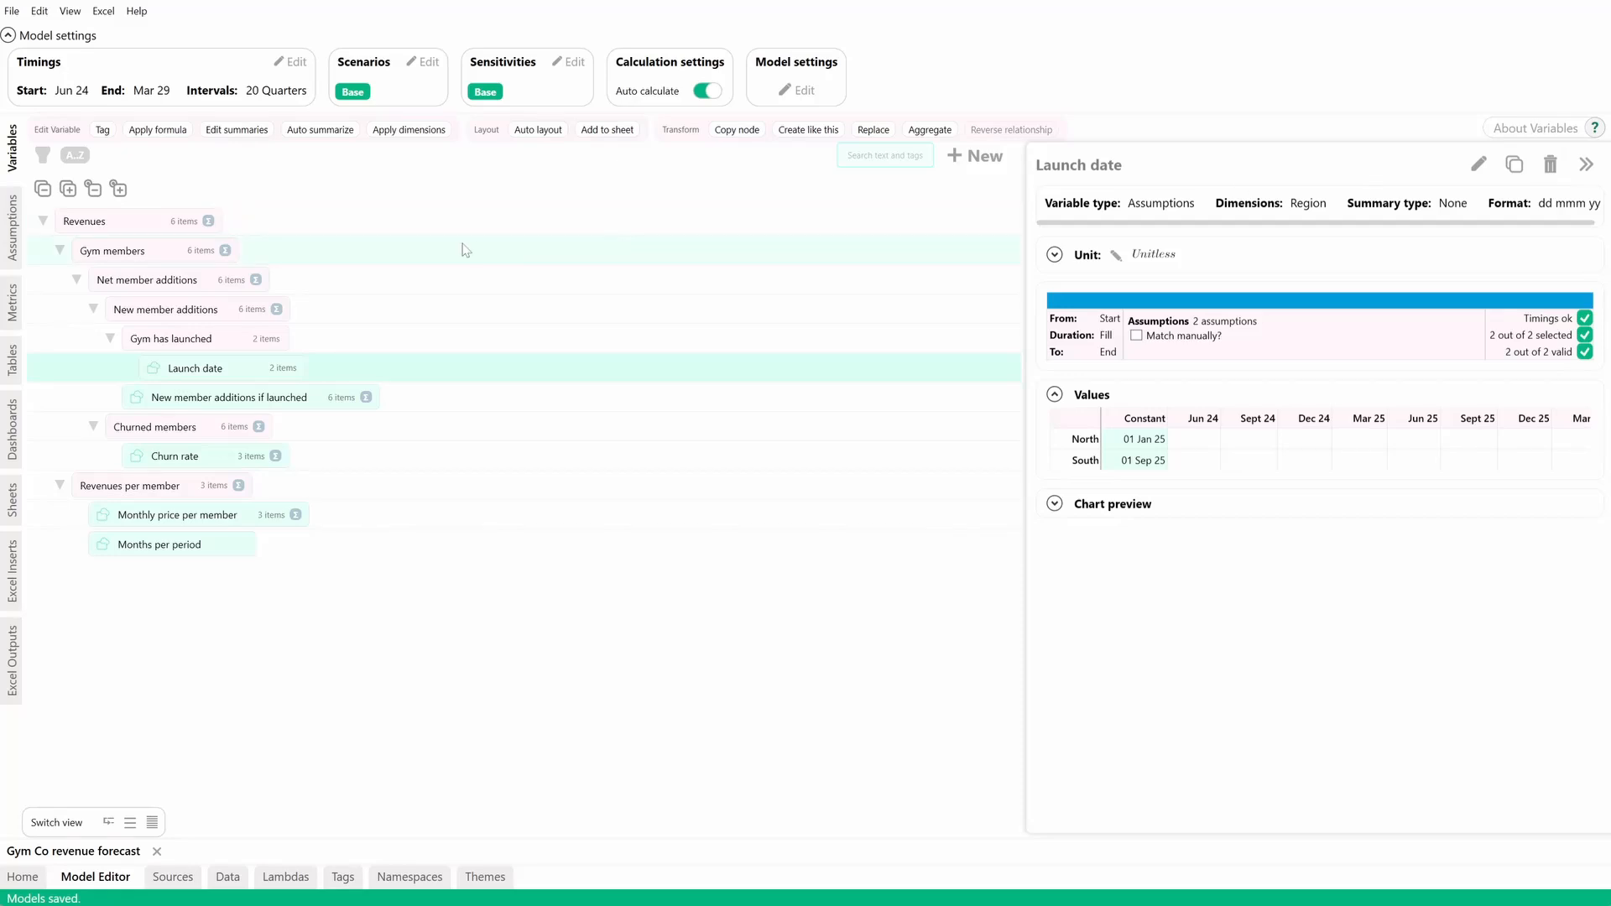
Examine the Revenues chart and the Gym members values by region and tier, collapsing the Gym members and Revenues per member branches
{"action": "left_click", "coordinate": [436, 222]}
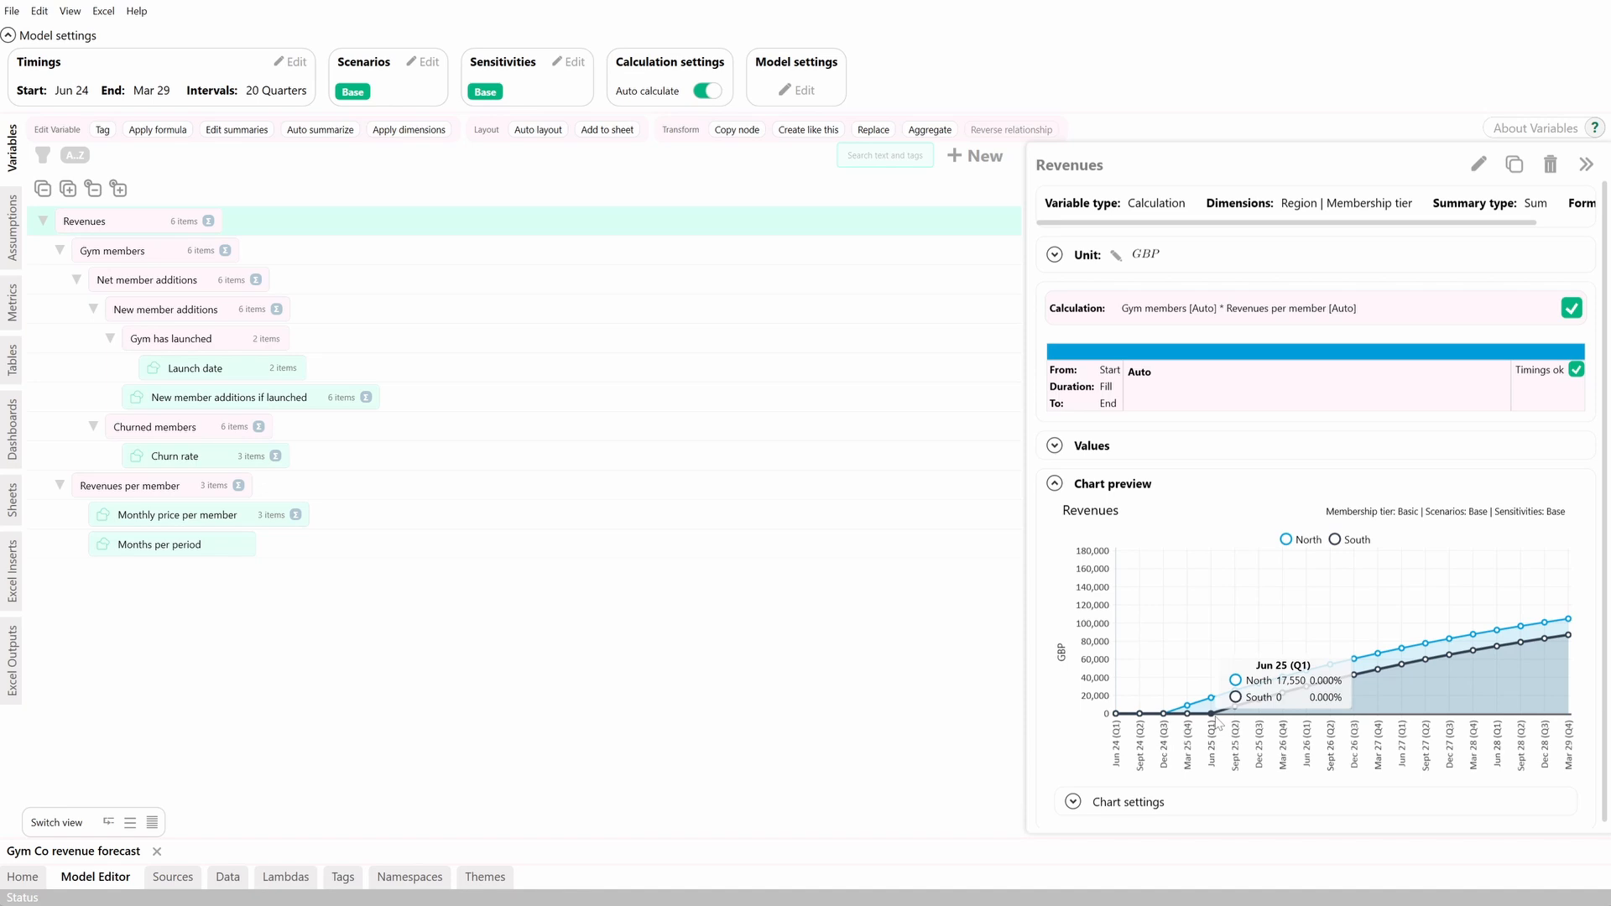
{"action": "double_click", "coordinate": [335, 250]}
{"action": "double_click", "coordinate": [340, 280]}
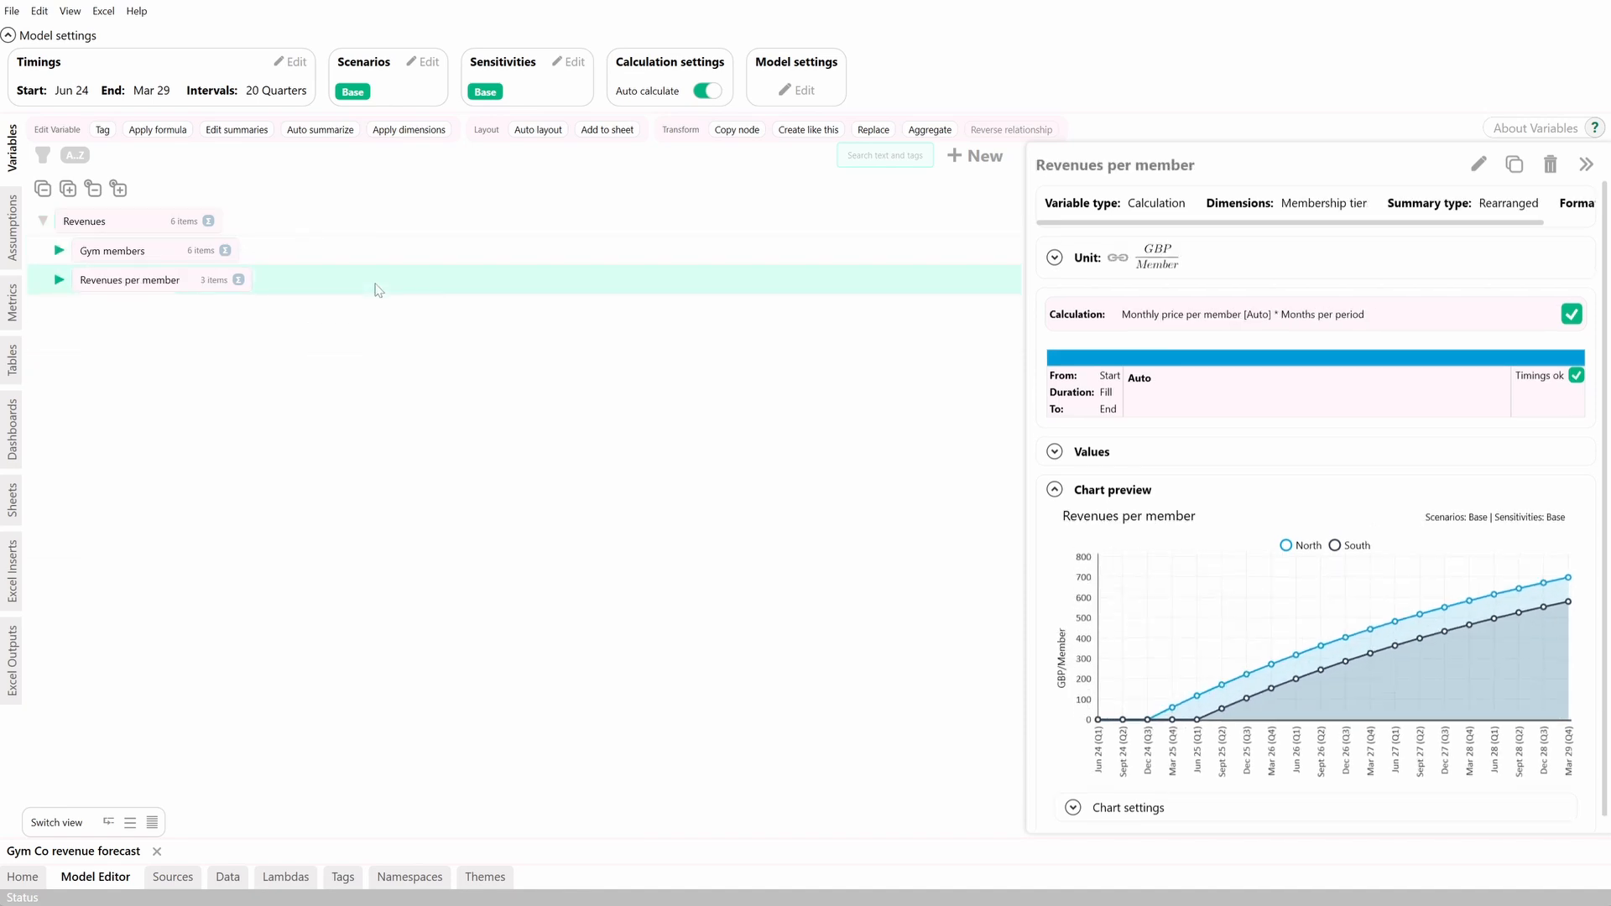
{"action": "left_click", "coordinate": [326, 229]}
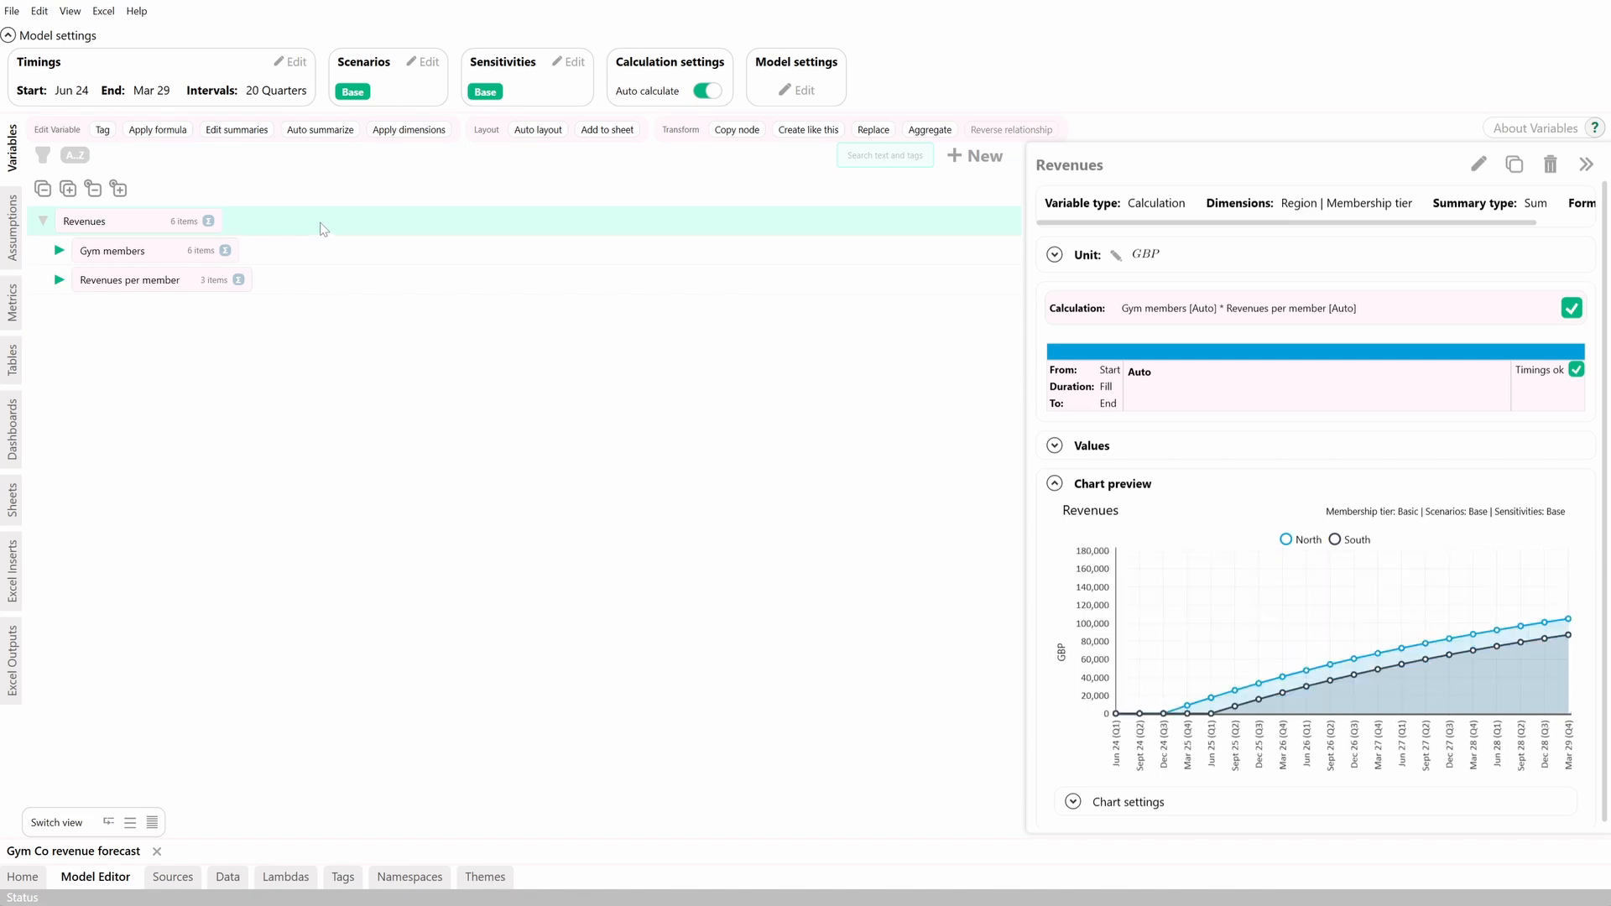
{"action": "left_click", "coordinate": [308, 257]}
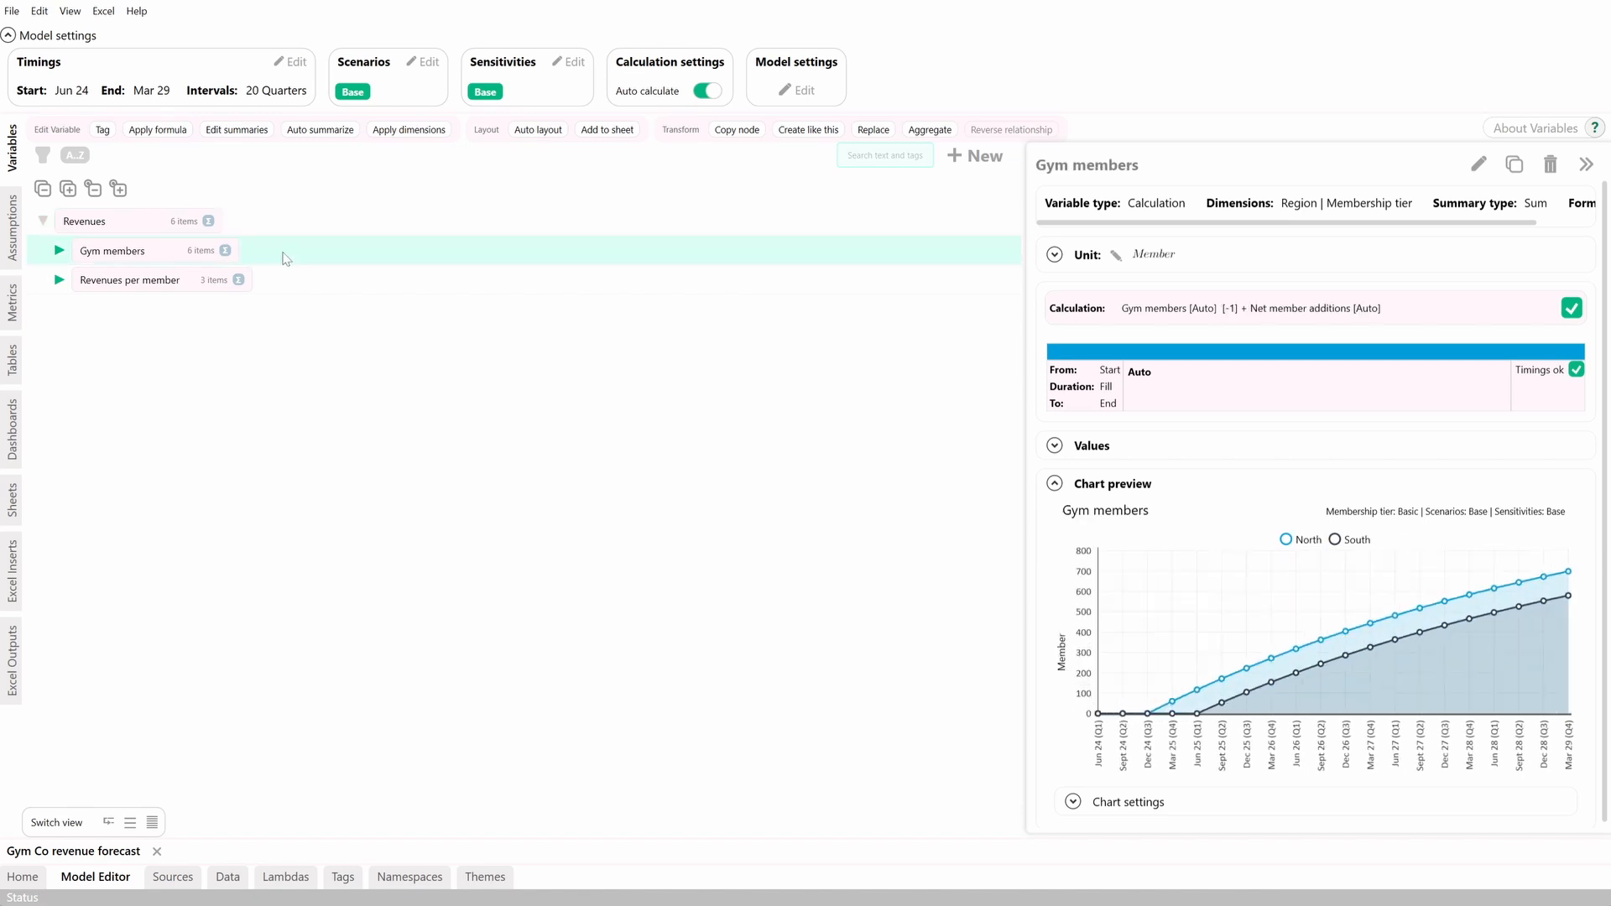
{"action": "left_click", "coordinate": [1055, 446]}
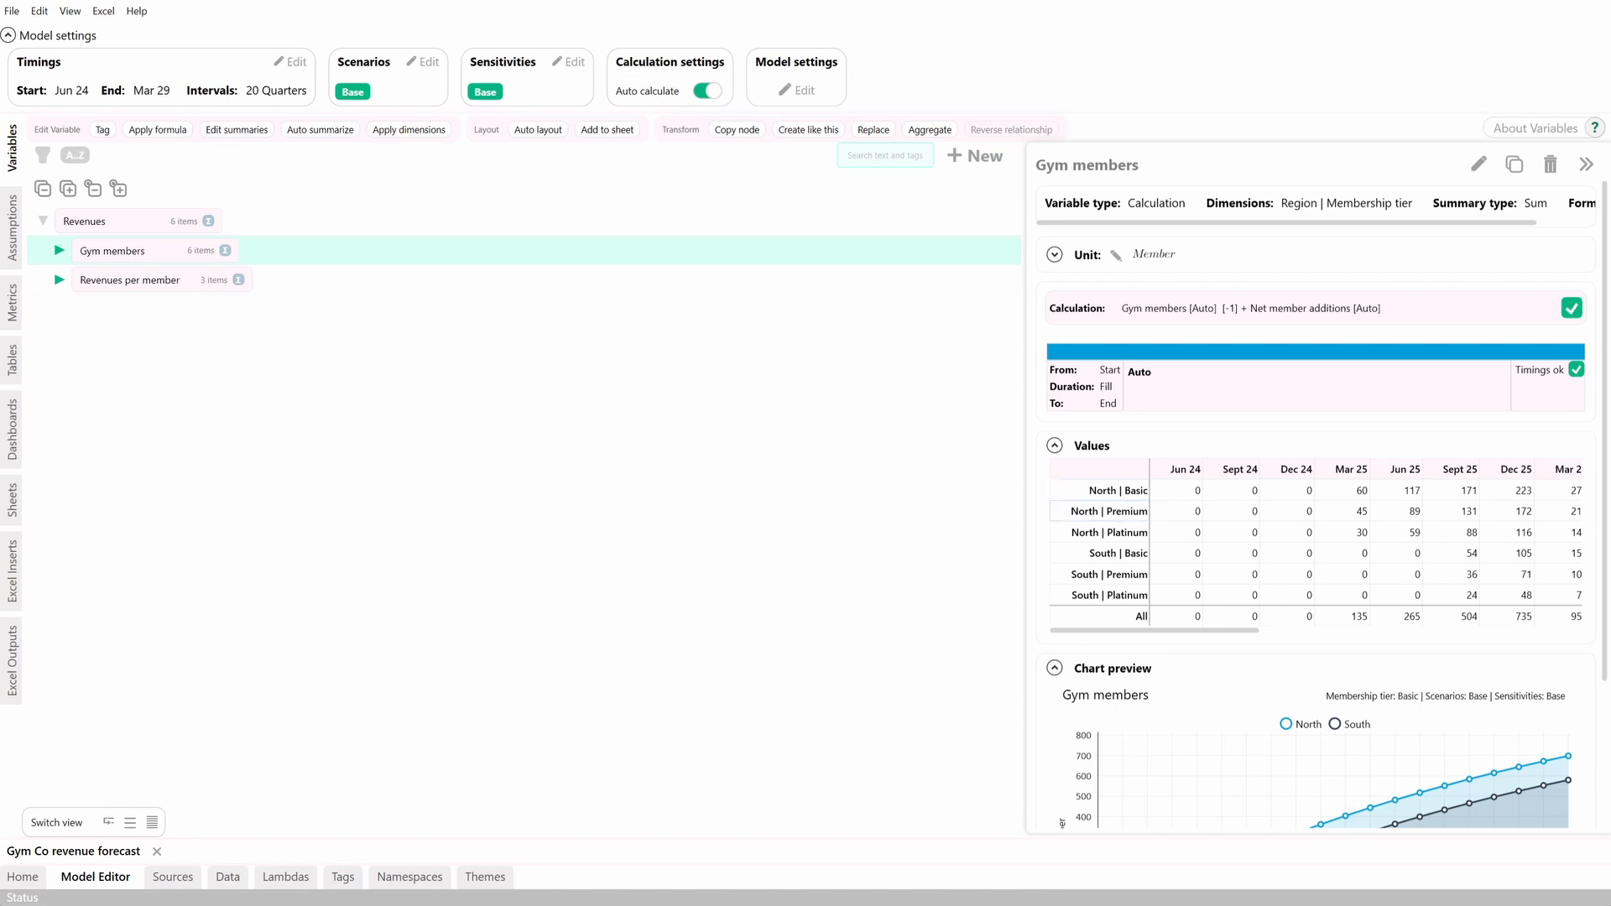
Examine the values and charts of Revenues, Gym members, Launch date and Revenues per member across the variable tree
{"action": "left_click", "coordinate": [338, 283]}
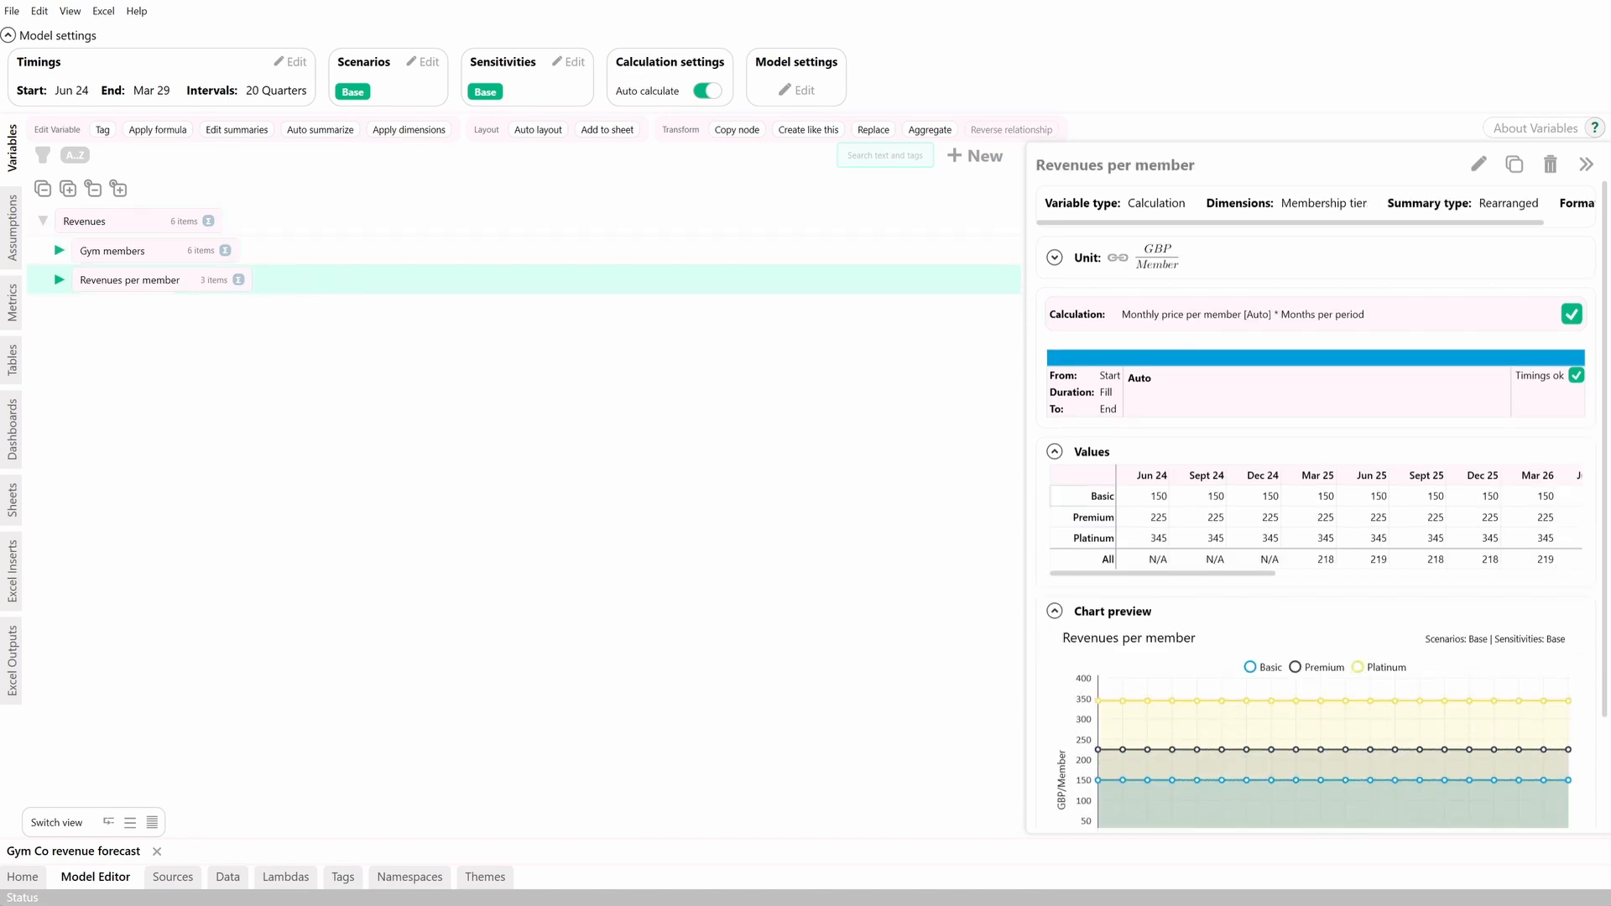
{"action": "left_click", "coordinate": [327, 220]}
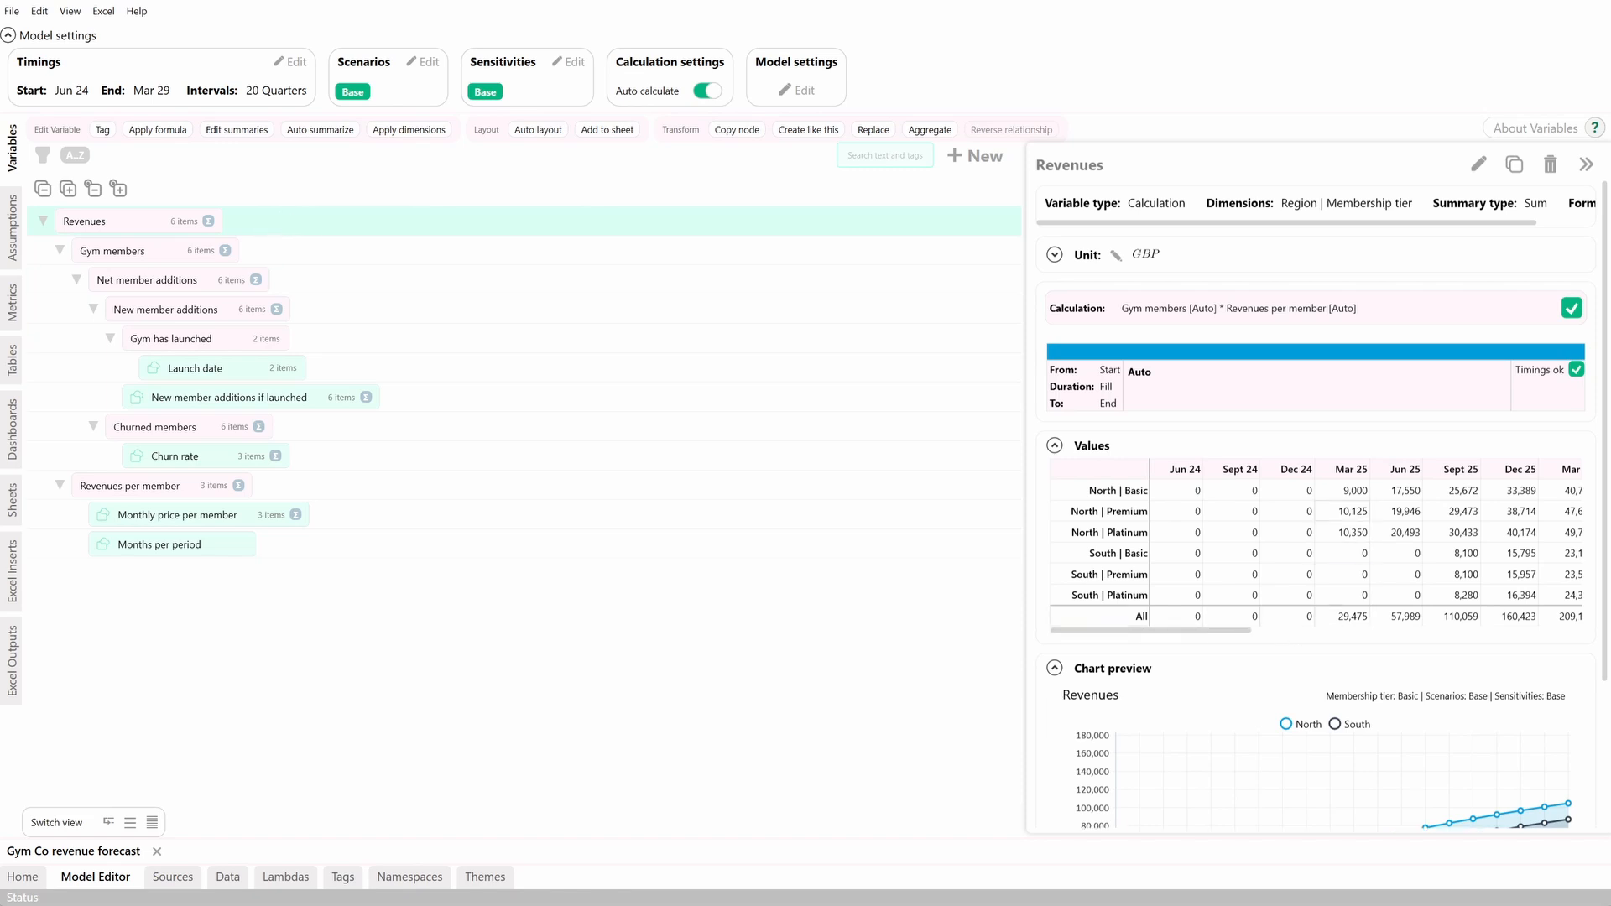
{"action": "key", "text": "Up"}
{"action": "key", "text": "Up"}
{"action": "key", "text": "Up"}
{"action": "key", "text": "Up"}
{"action": "key", "text": "Down"}
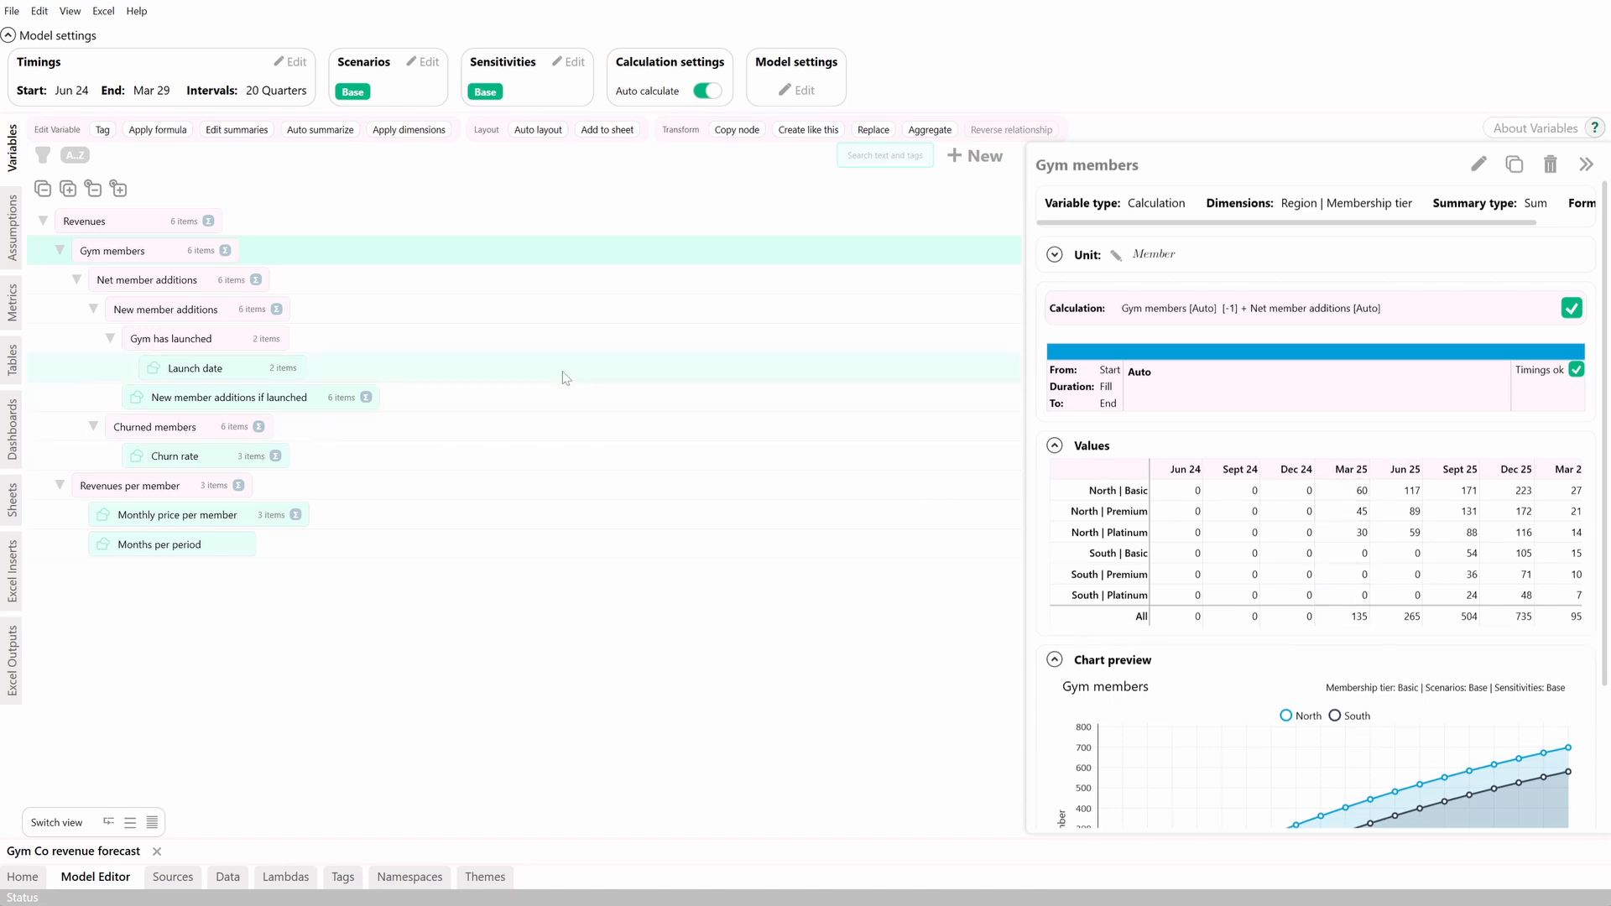
{"action": "left_click", "coordinate": [515, 371]}
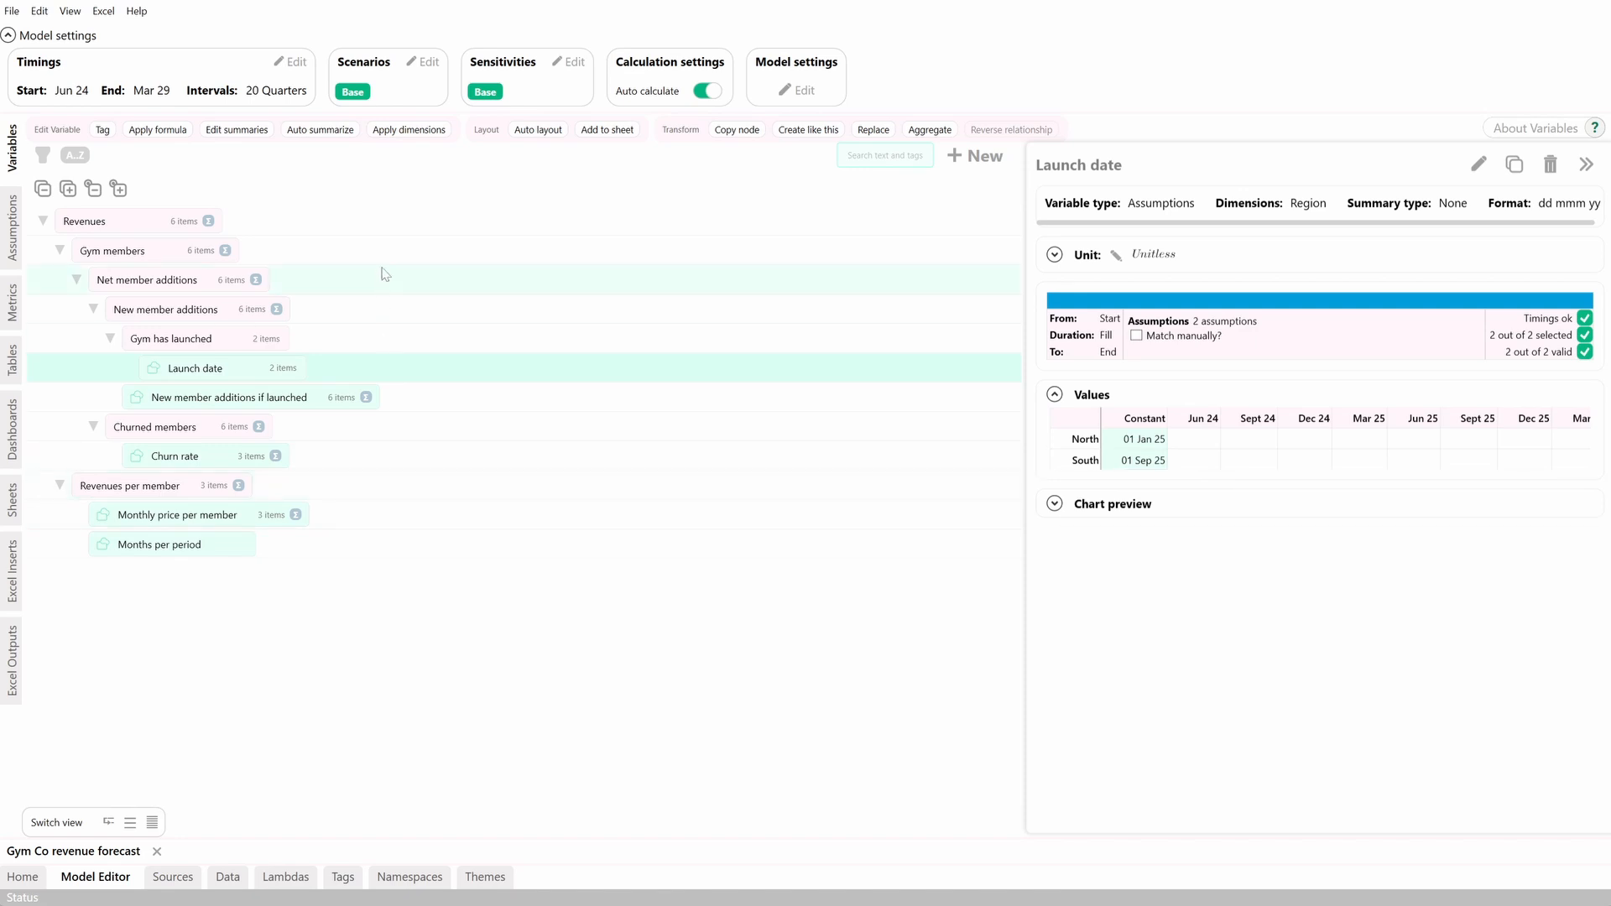
{"action": "left_click", "coordinate": [377, 479]}
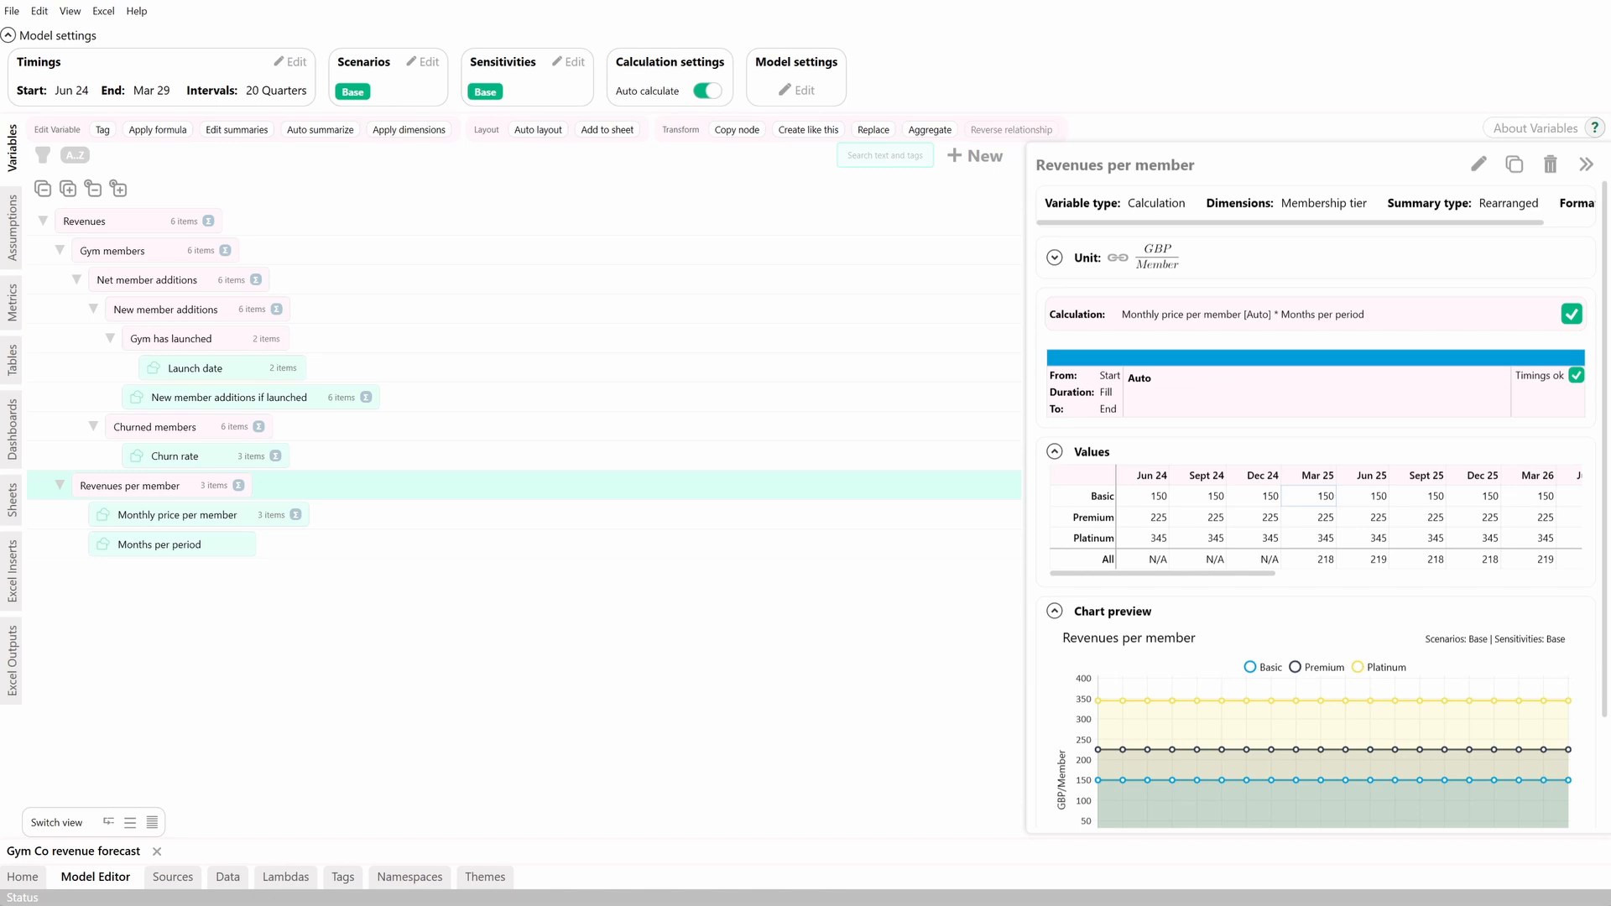
{"action": "double_click", "coordinate": [424, 254]}
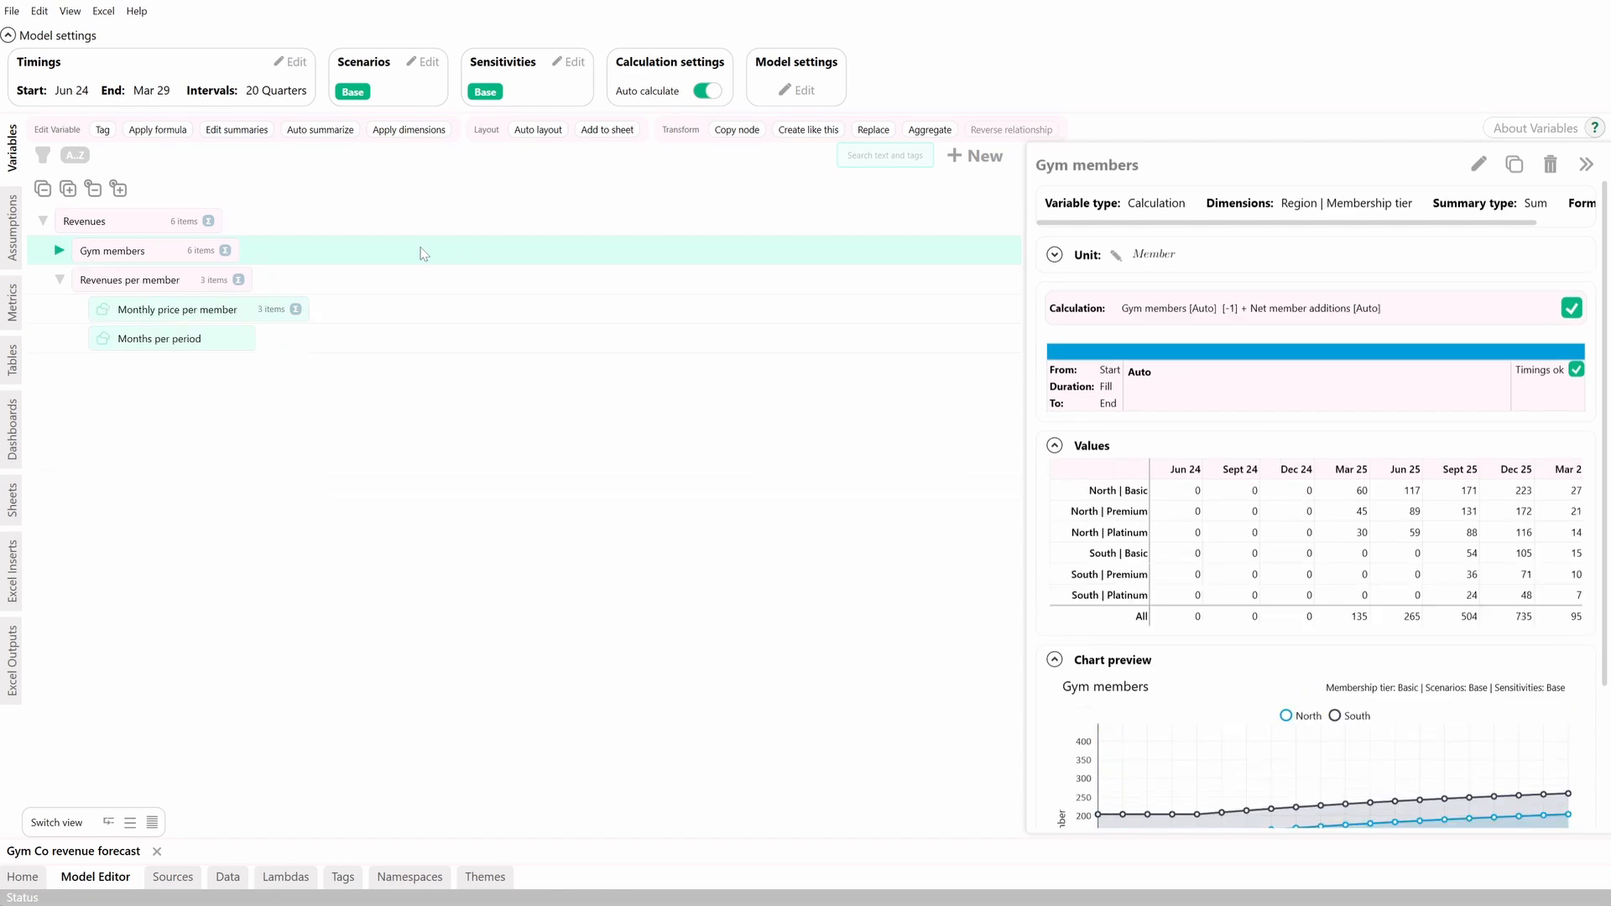
{"action": "left_click", "coordinate": [522, 283]}
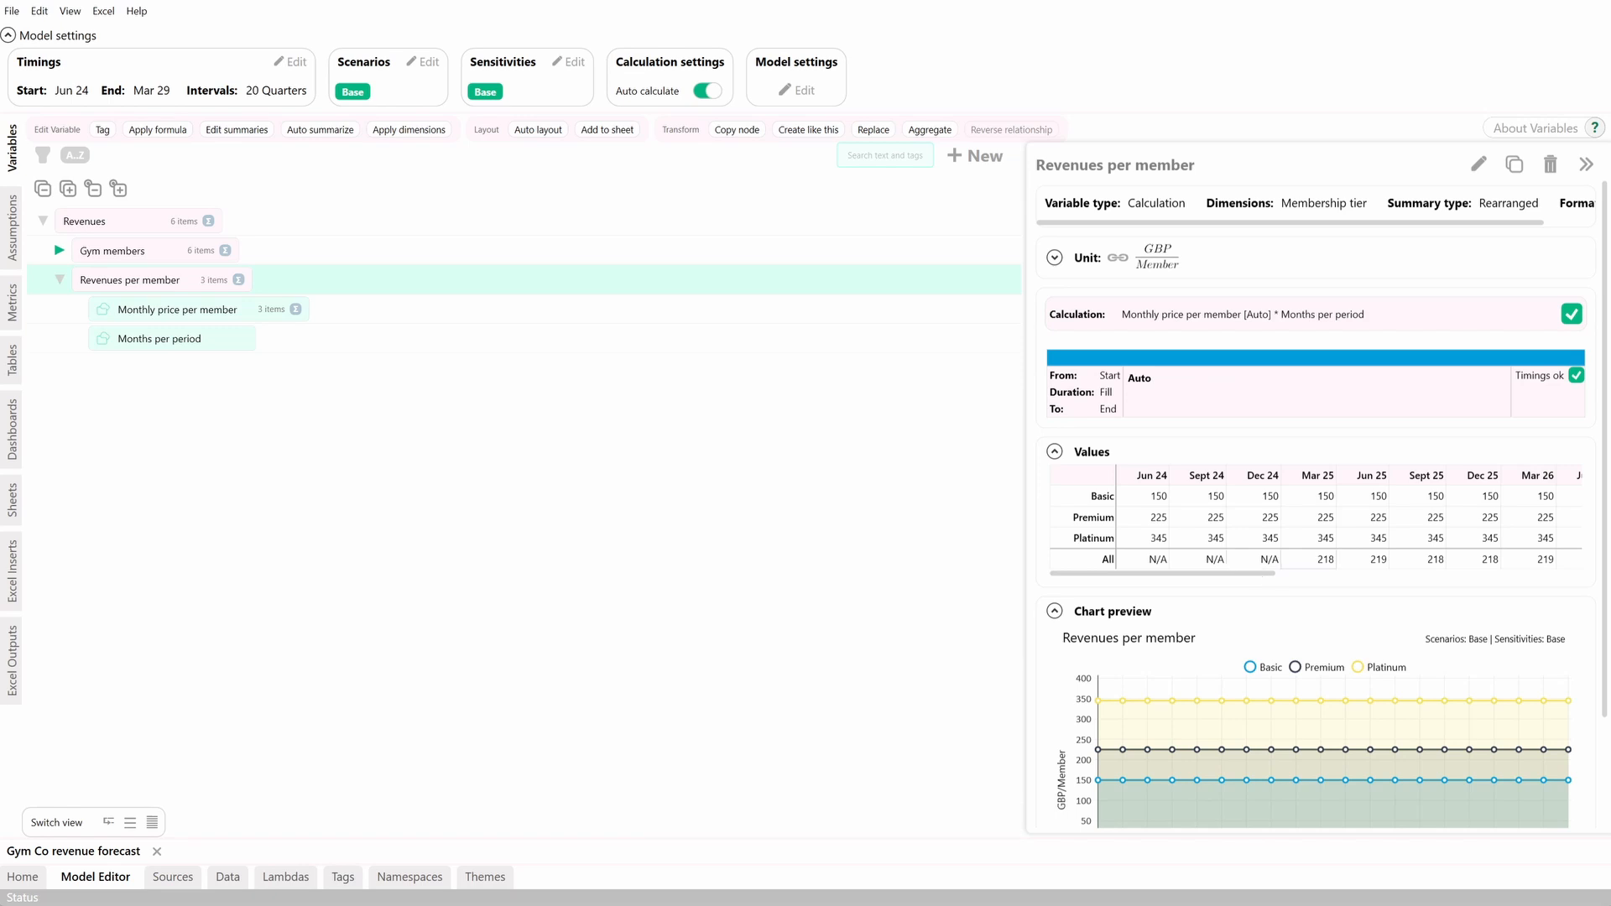
{"action": "left_click", "coordinate": [393, 228]}
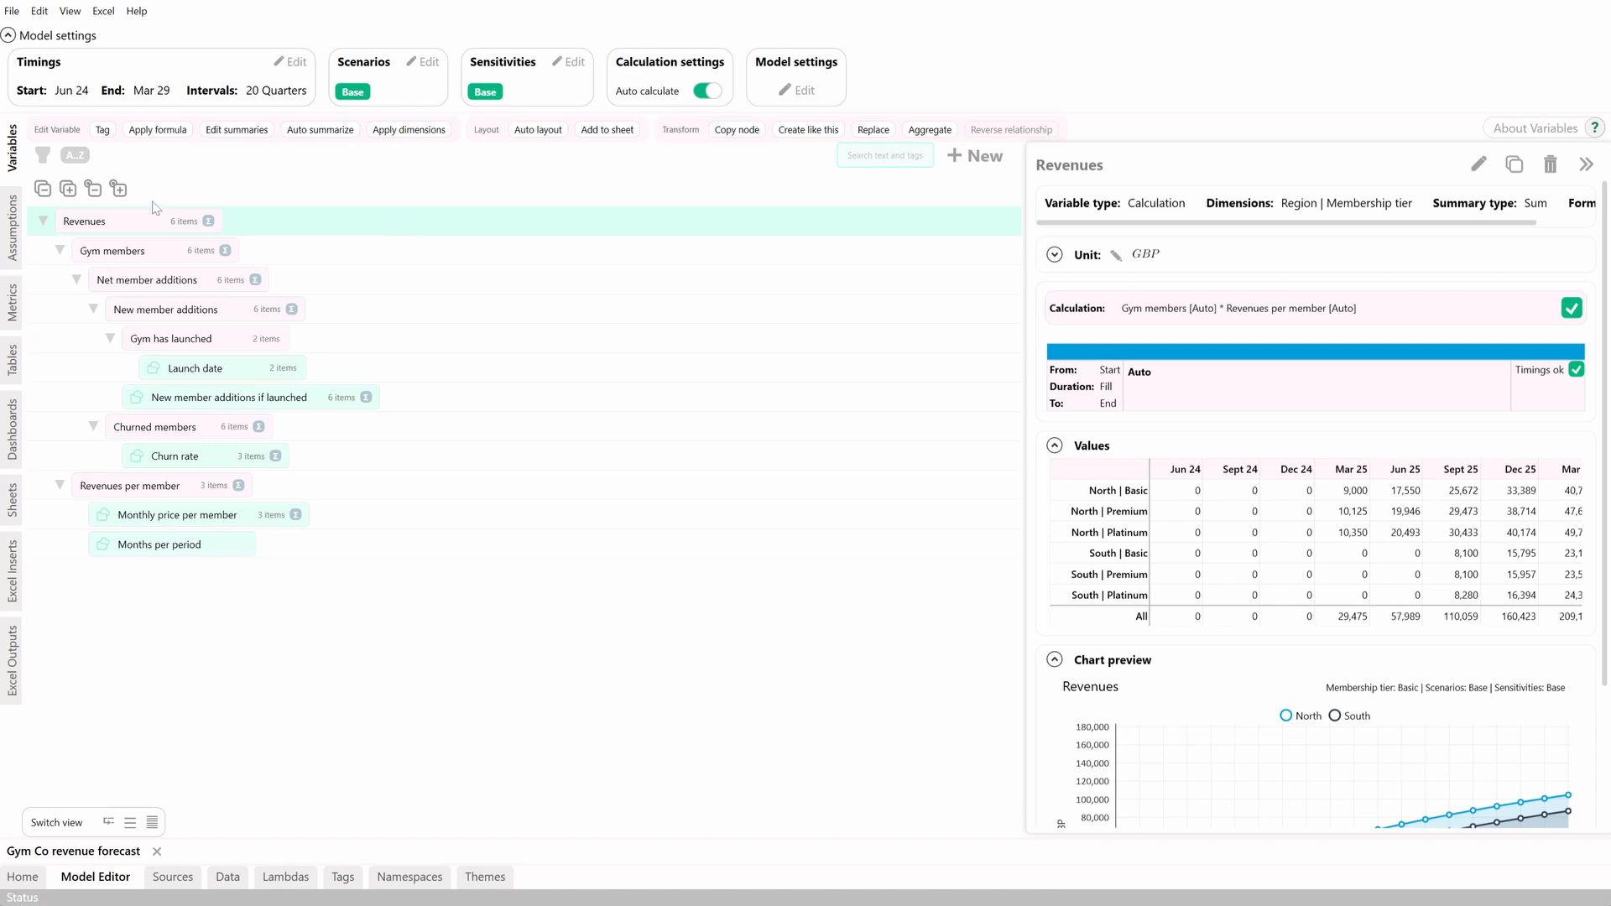
Rename the Revenues variable as "Revenues by region and membership tier"
{"action": "double_click", "coordinate": [106, 225]}
{"action": "left_click", "coordinate": [309, 599]}
{"action": "type", "text": "by region and membership tier"}
{"action": "key", "text": "Return"}
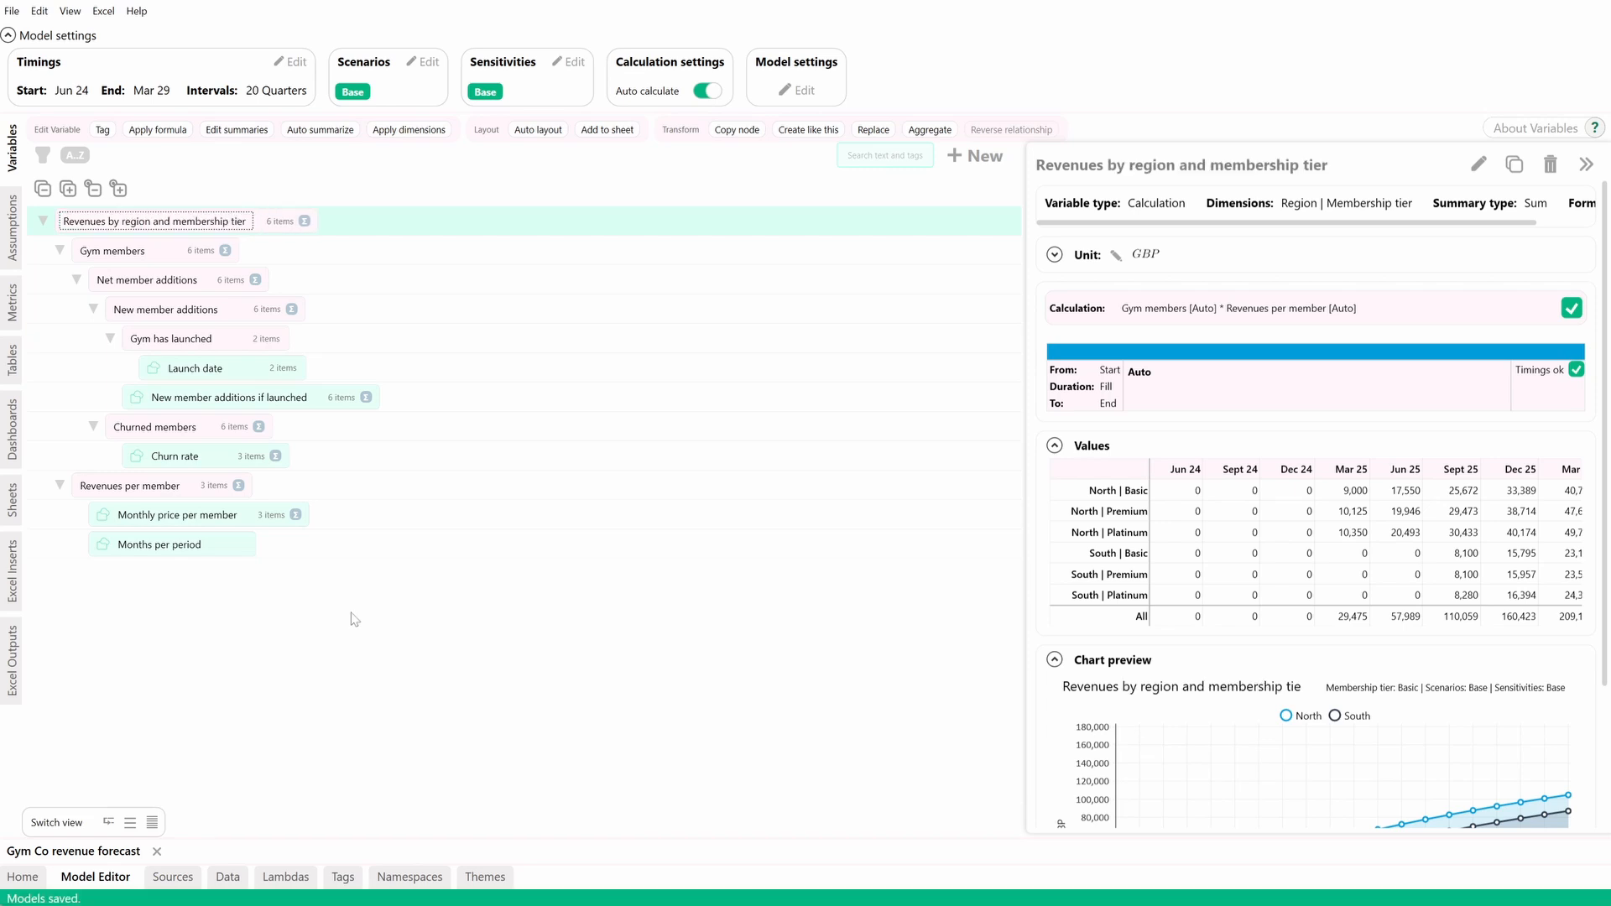
Start a new calculation variable named "Revenues by region" with the Region dimension
{"action": "left_click", "coordinate": [978, 156]}
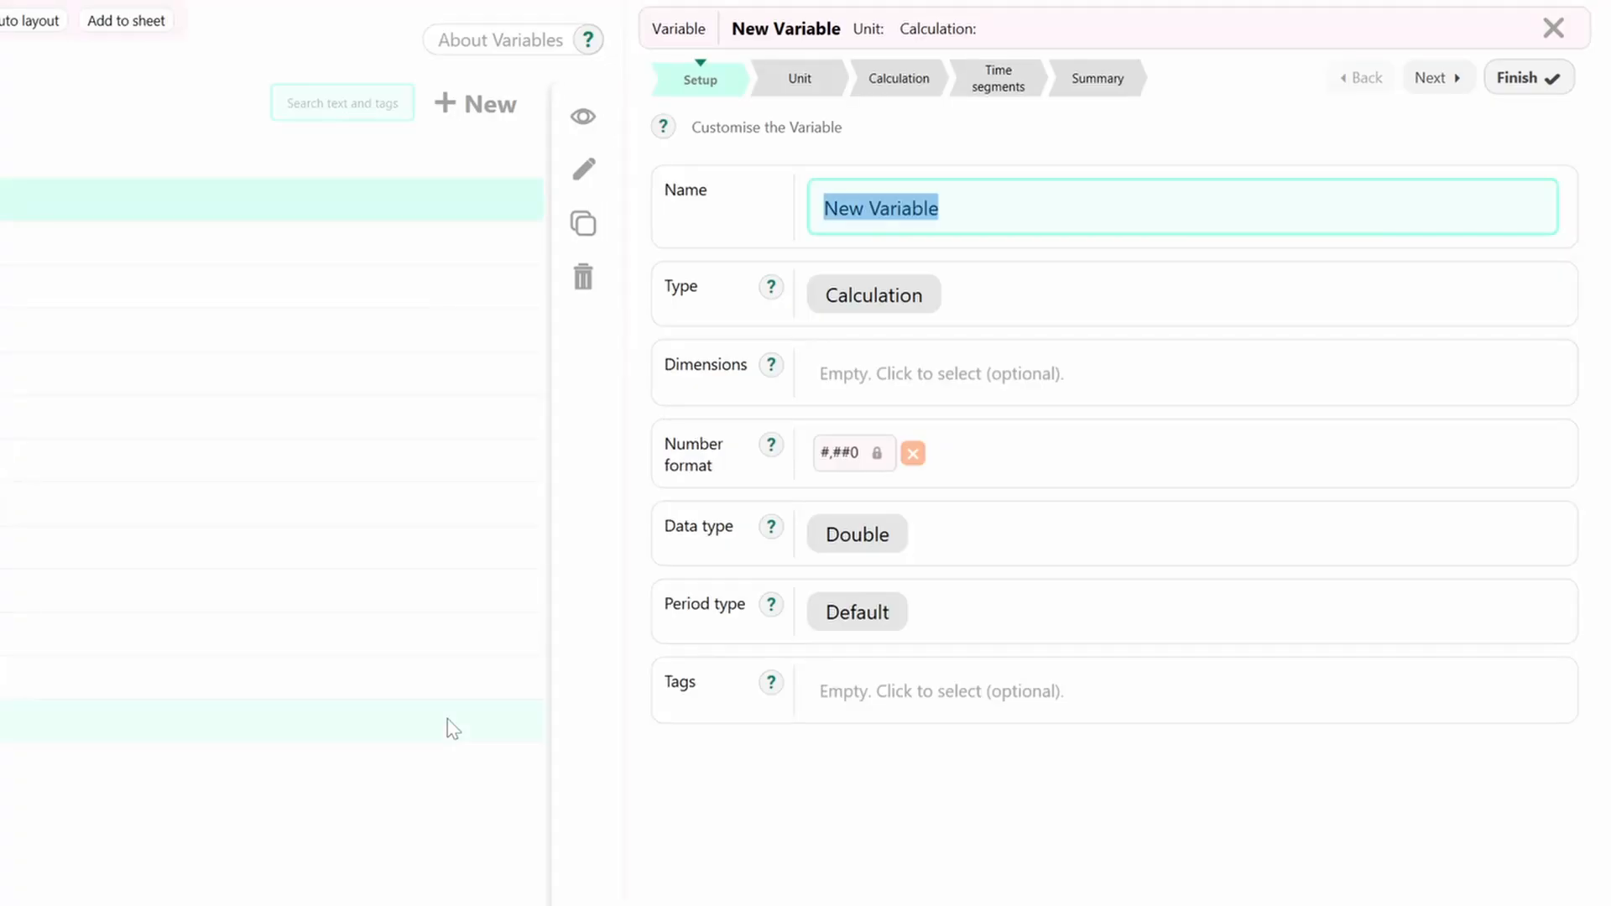
{"action": "type", "text": "Revenues by region"}
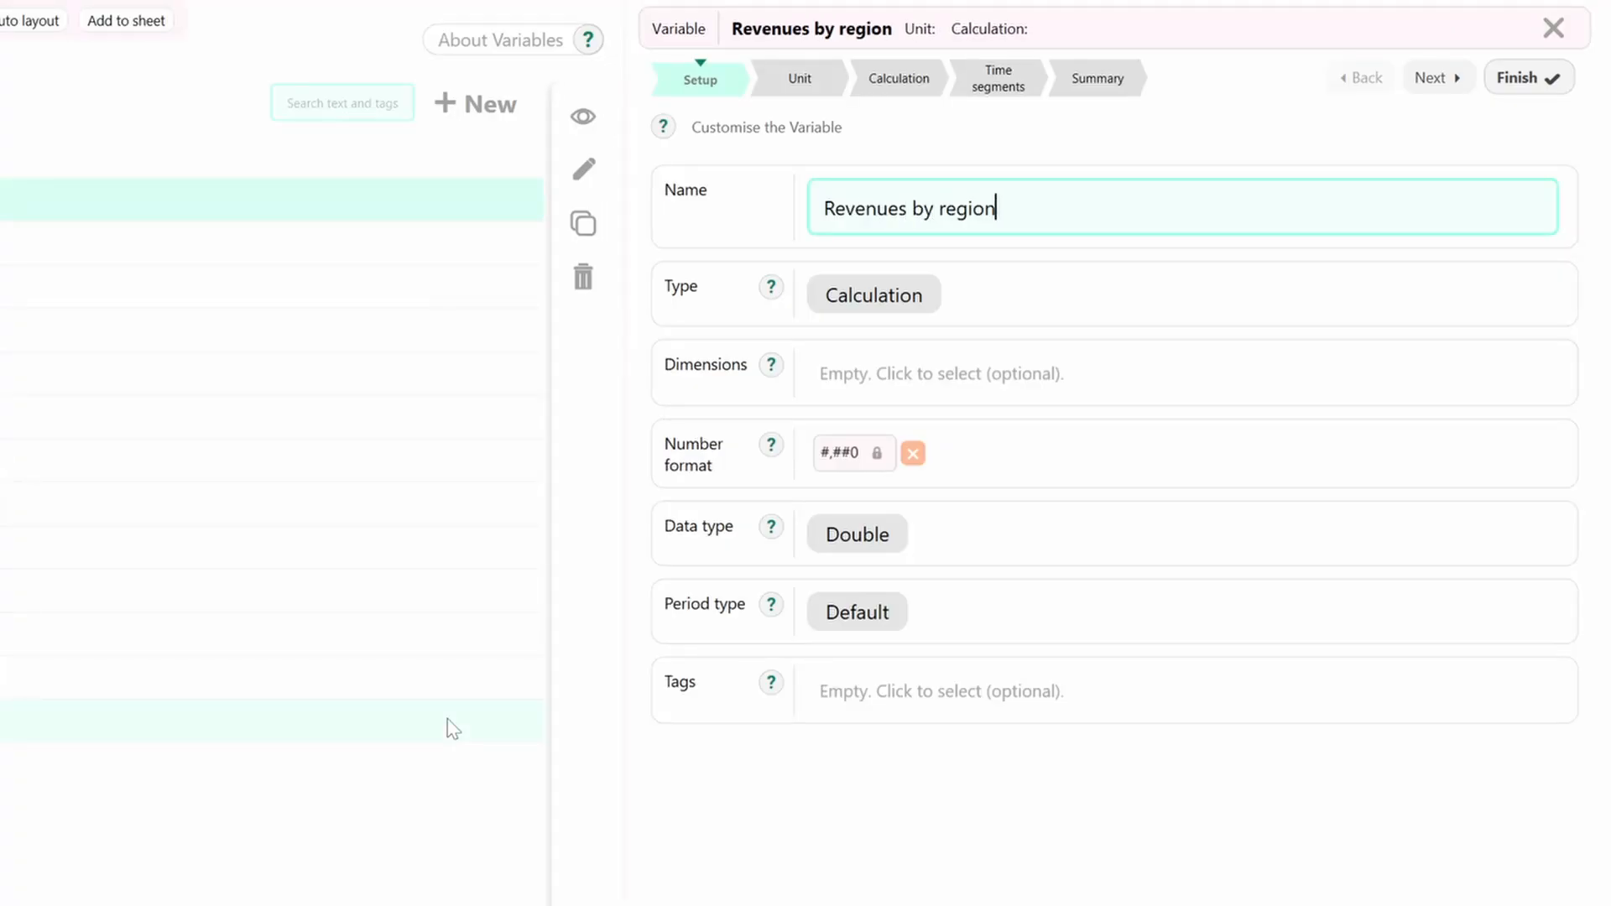
{"action": "left_click", "coordinate": [913, 379]}
{"action": "left_click", "coordinate": [924, 472]}
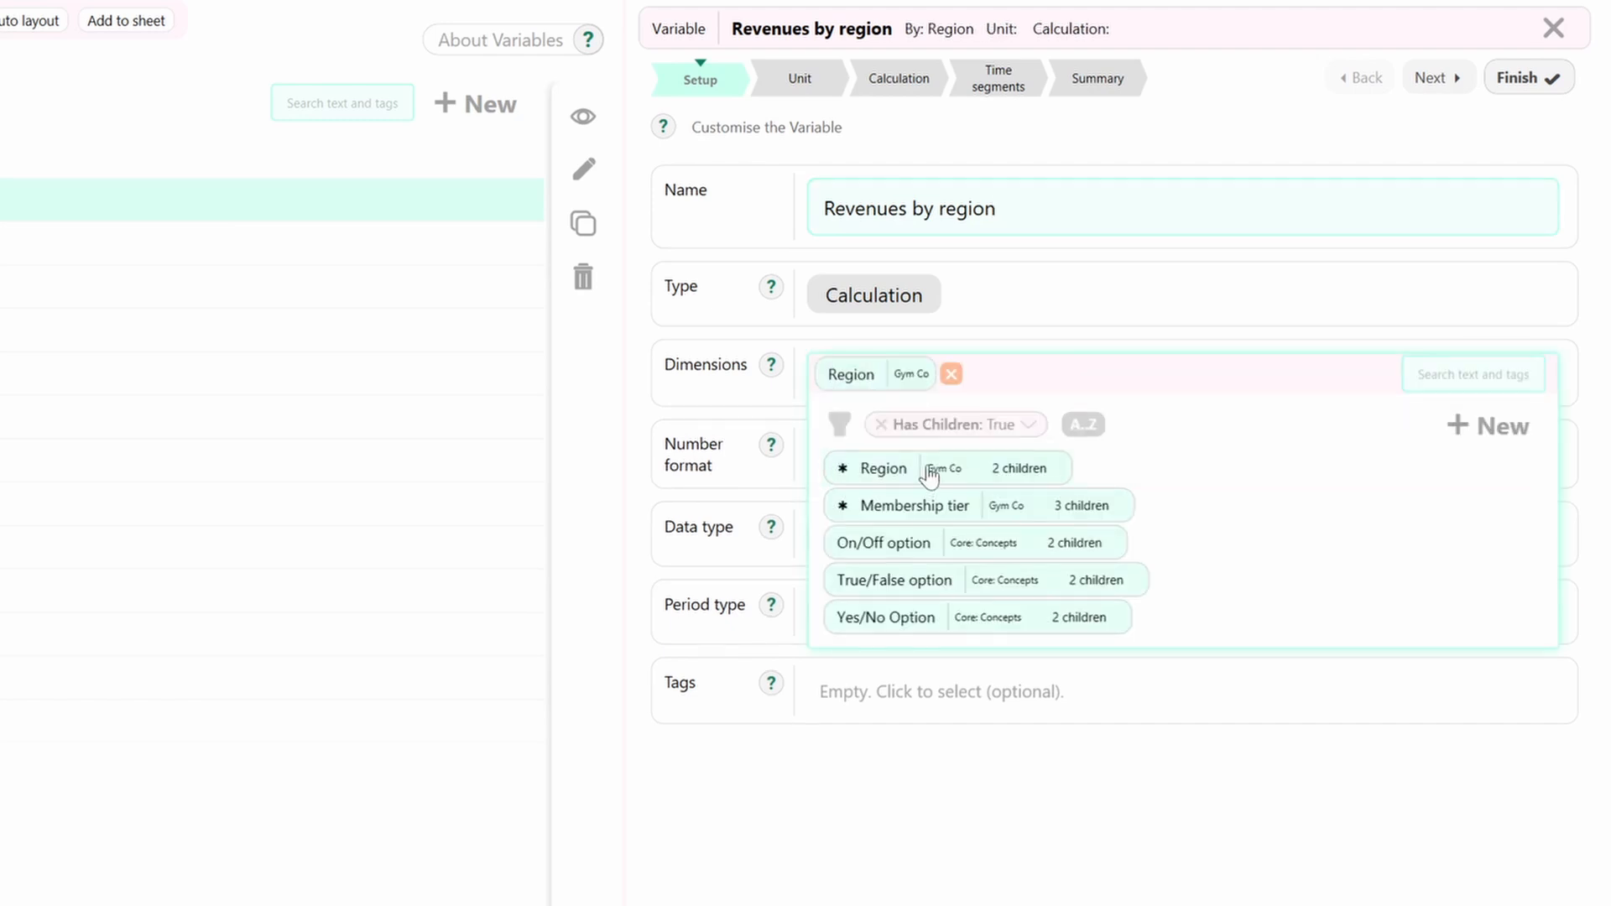
{"action": "left_click", "coordinate": [1008, 349]}
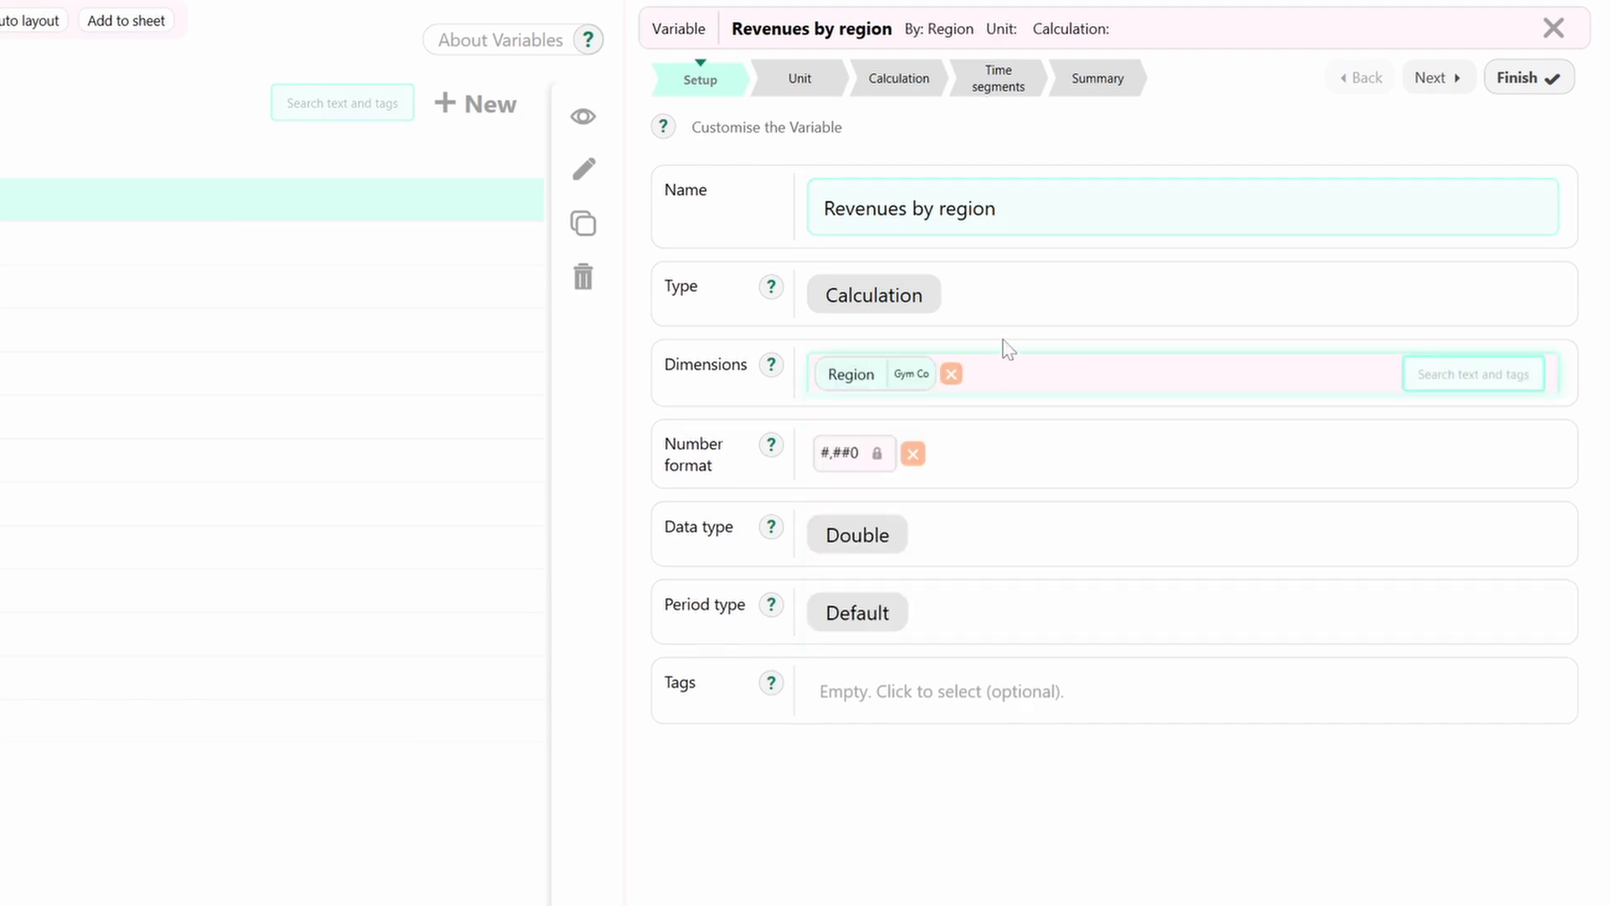
Calculate Revenues by region as Revenues by region and membership tier [Summary: Region | Sum], and compare the two variables' values
{"action": "left_click", "coordinate": [894, 86]}
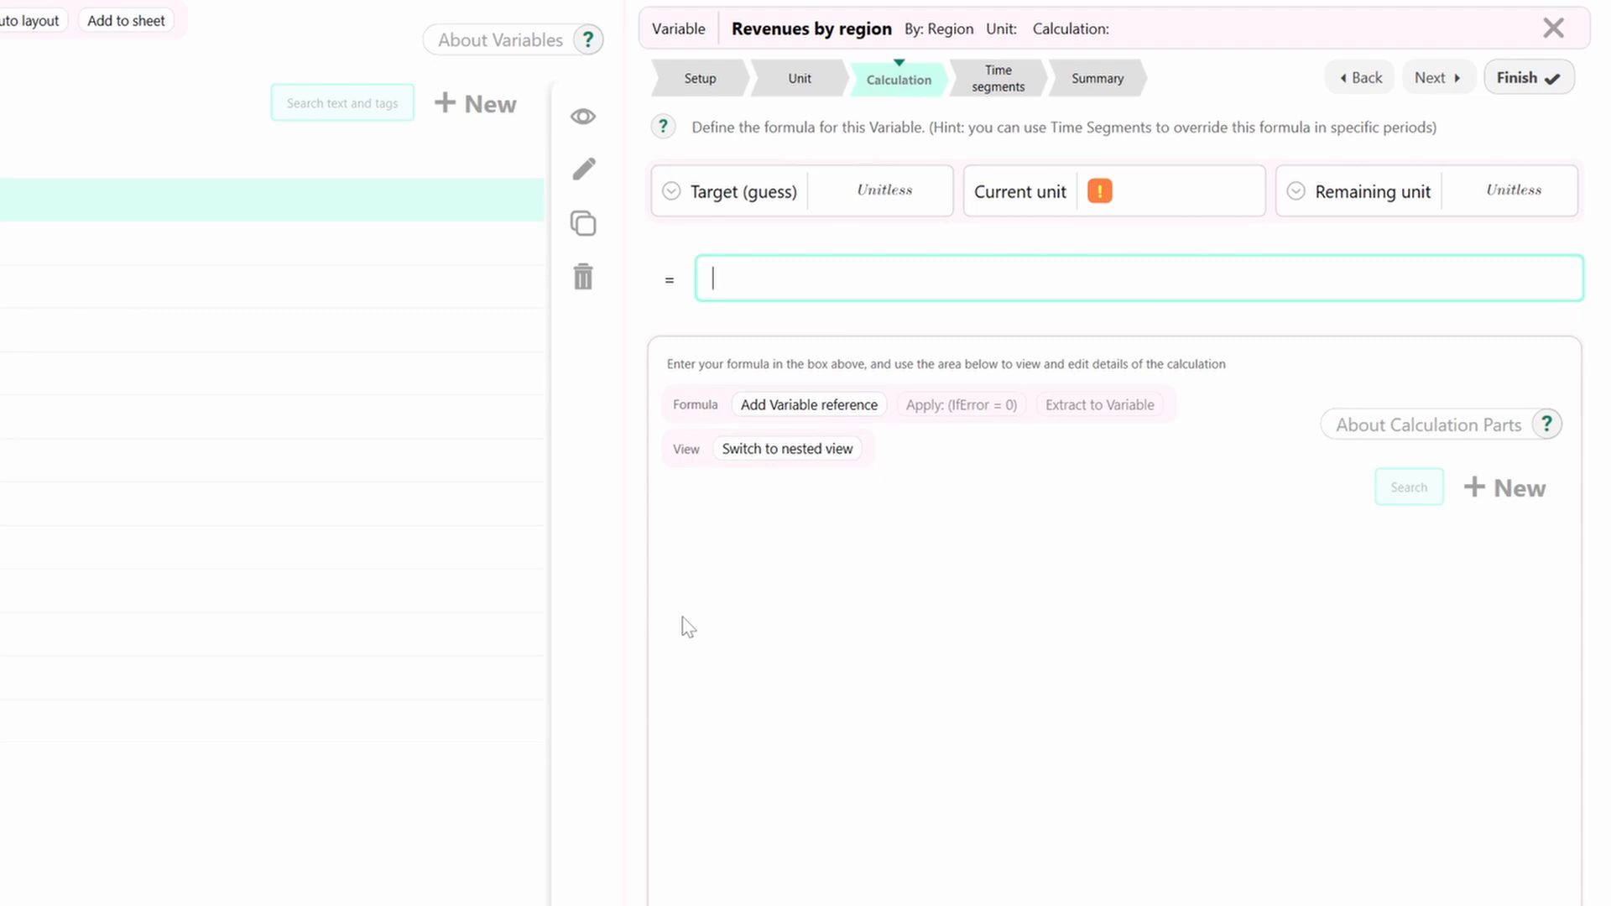
{"action": "type", "text": "Revenues"}
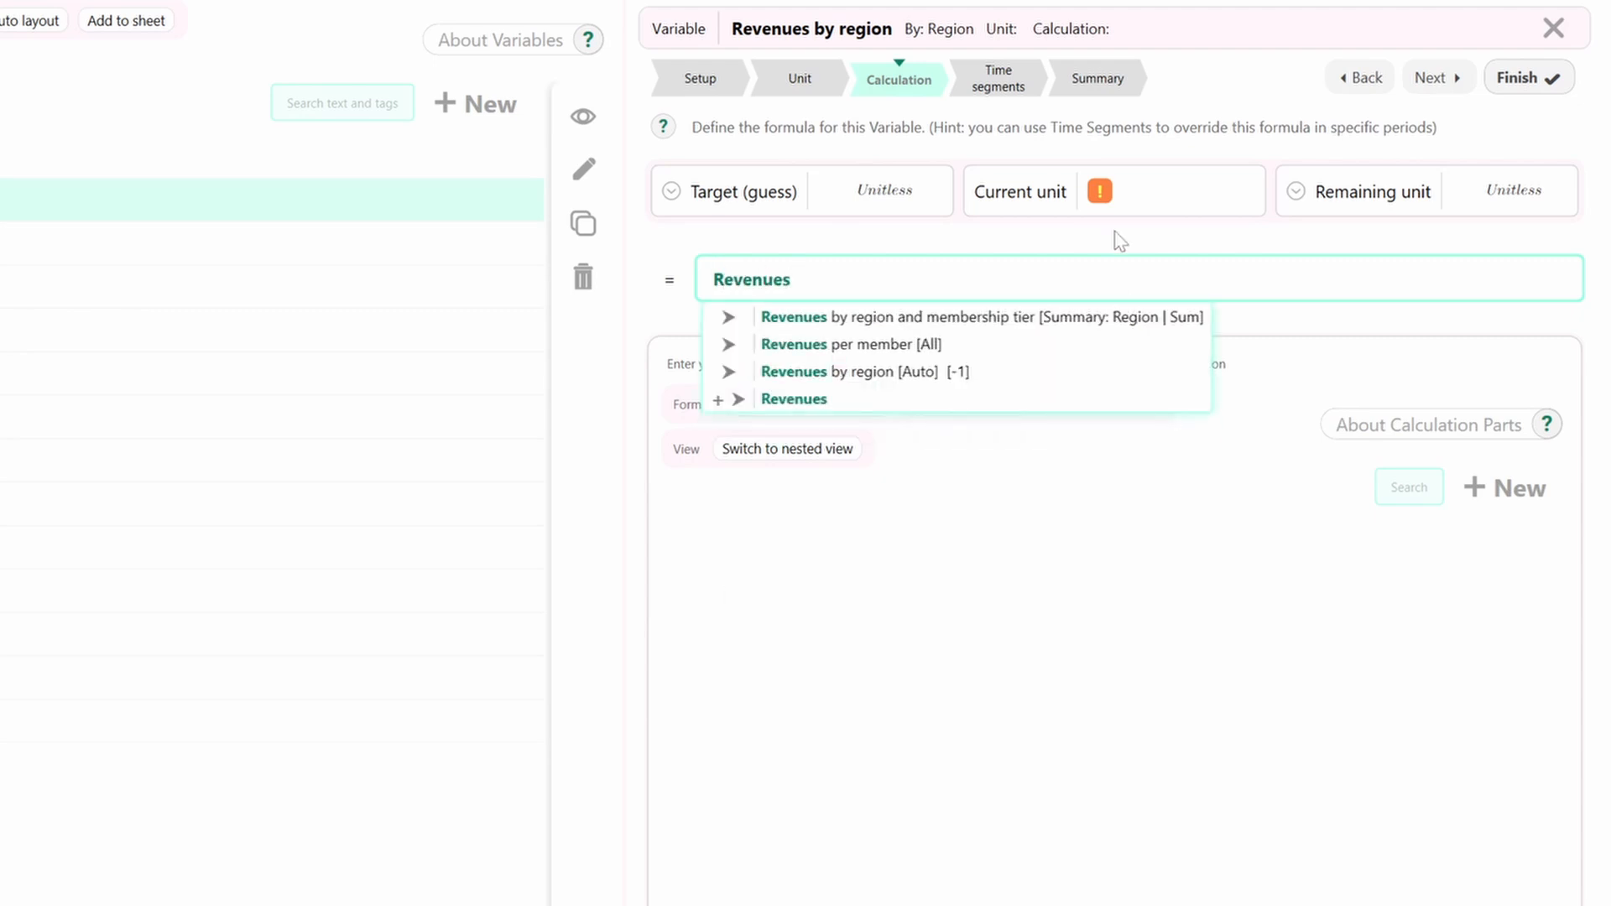
{"action": "left_click", "coordinate": [1014, 319]}
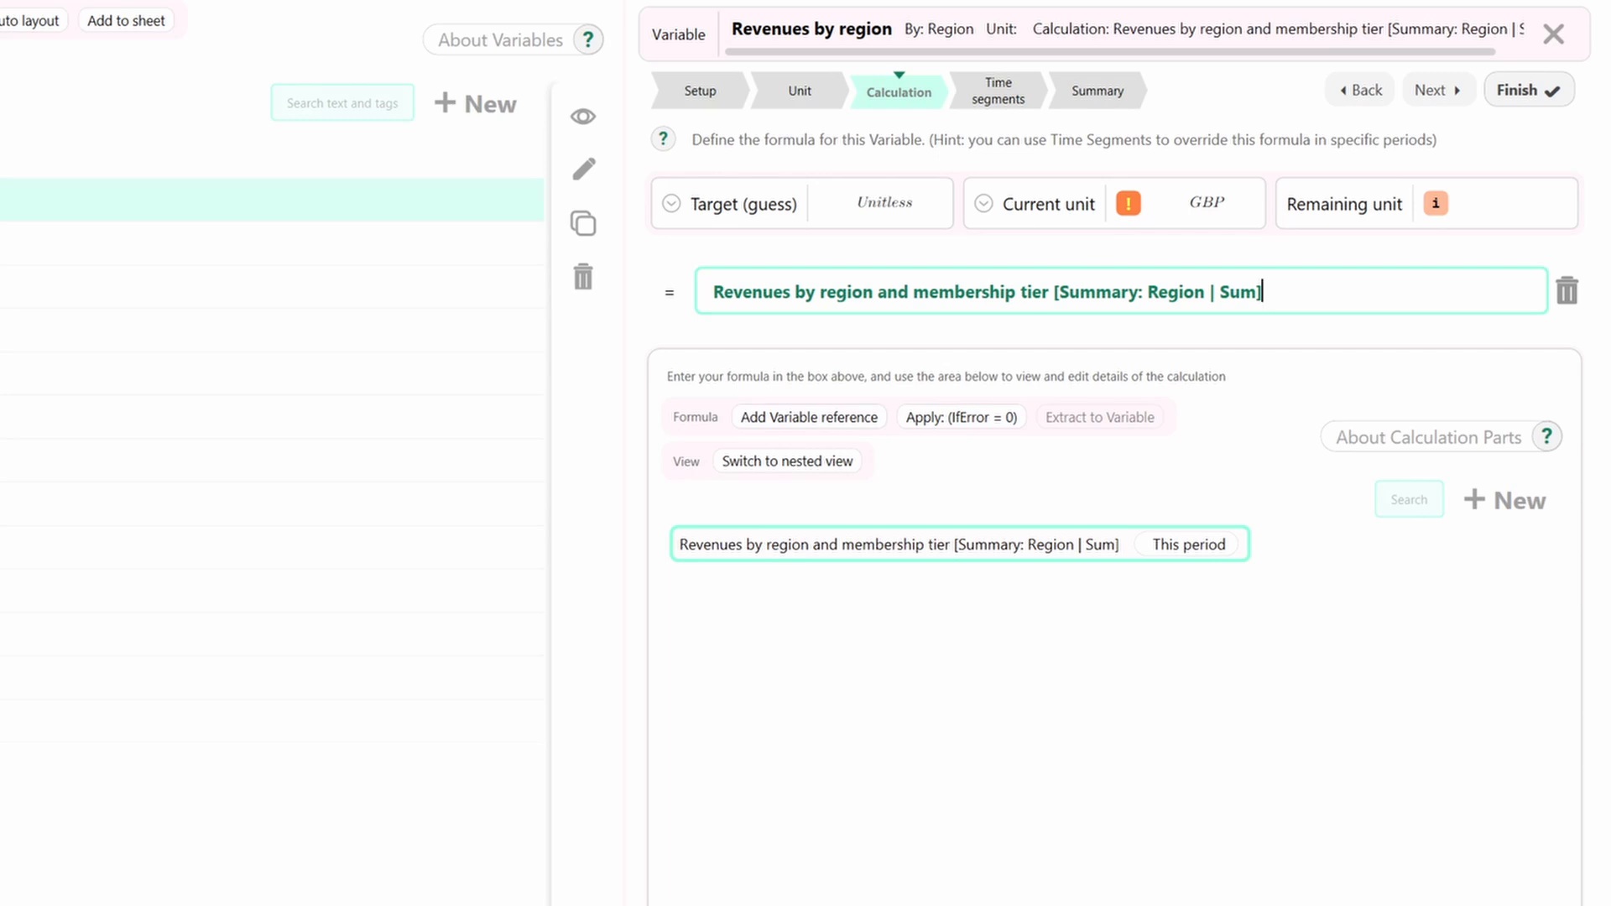
{"action": "left_click", "coordinate": [1515, 92]}
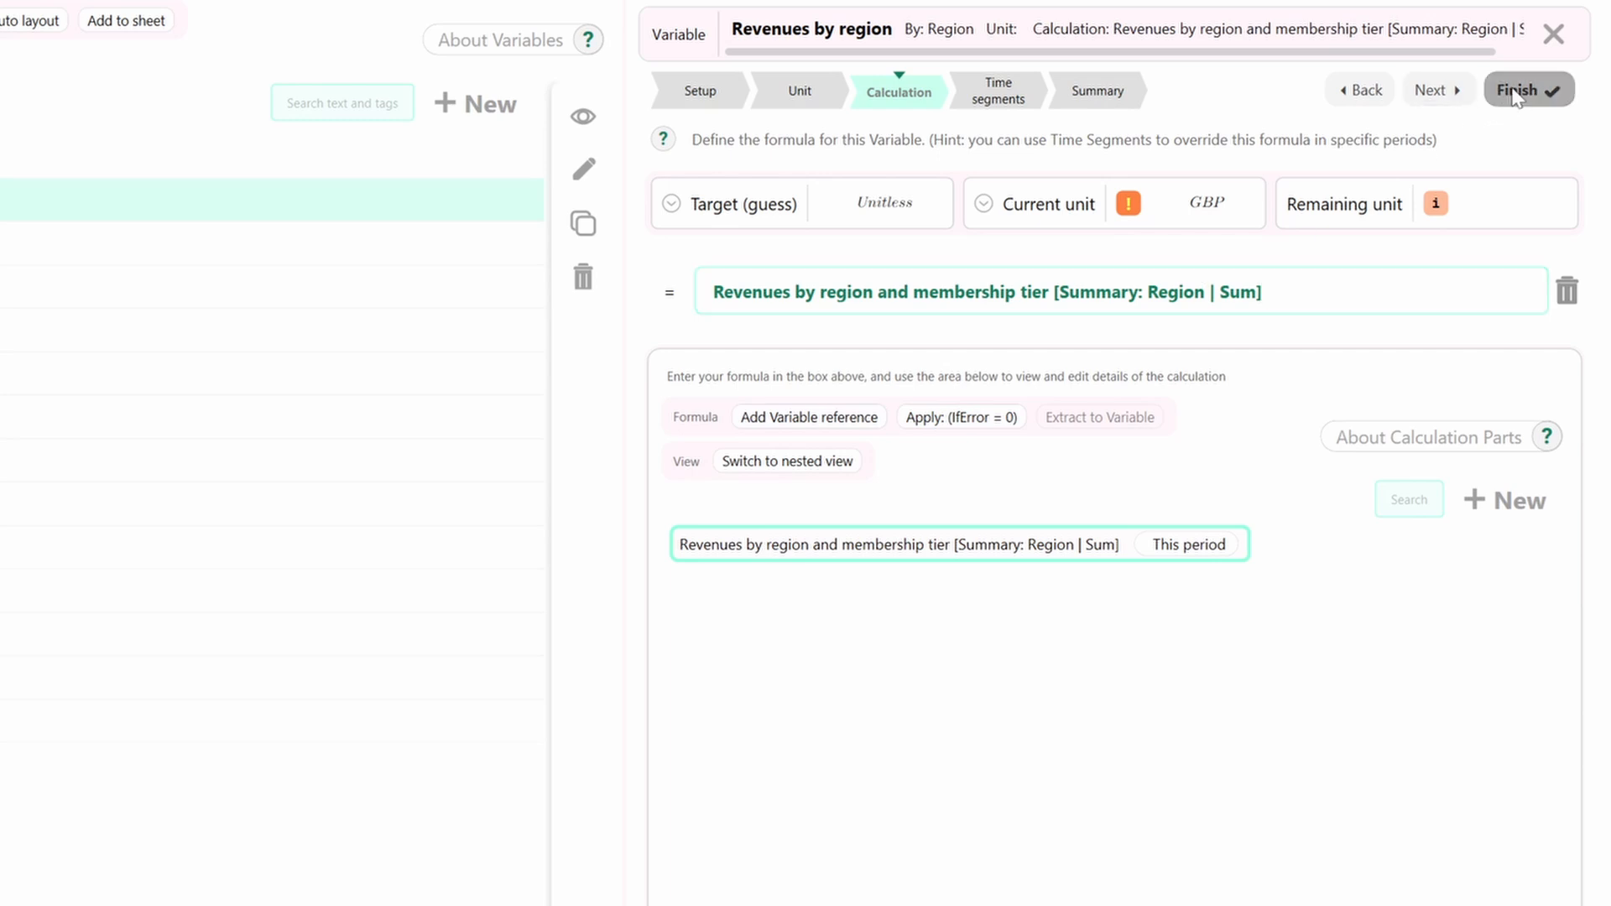
{"action": "left_click", "coordinate": [353, 221]}
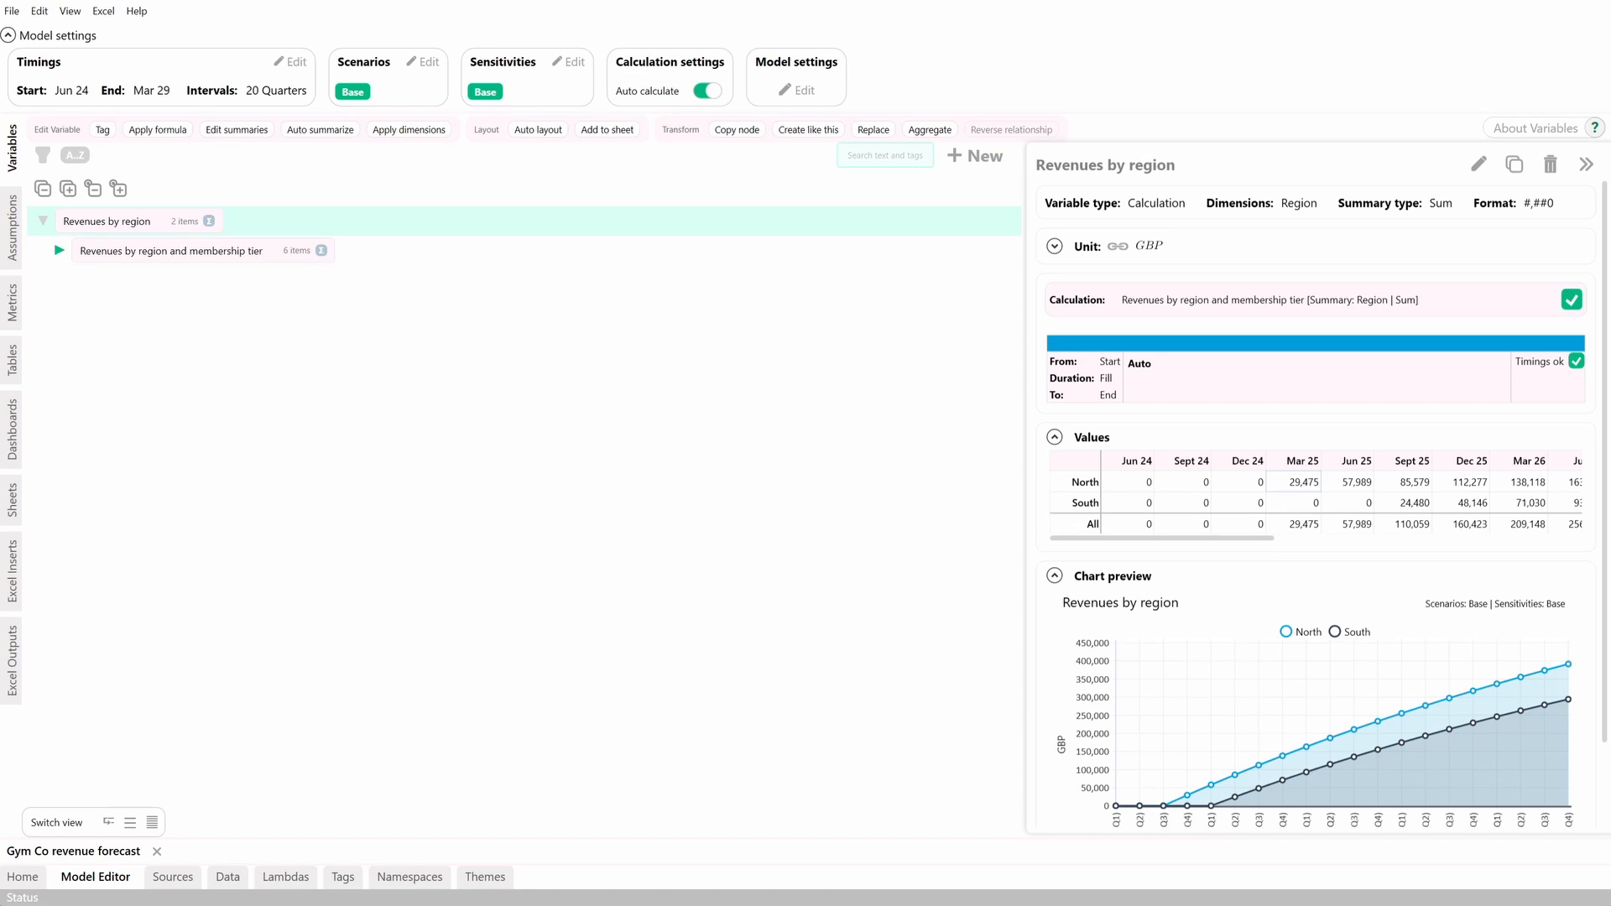
{"action": "left_click", "coordinate": [497, 253]}
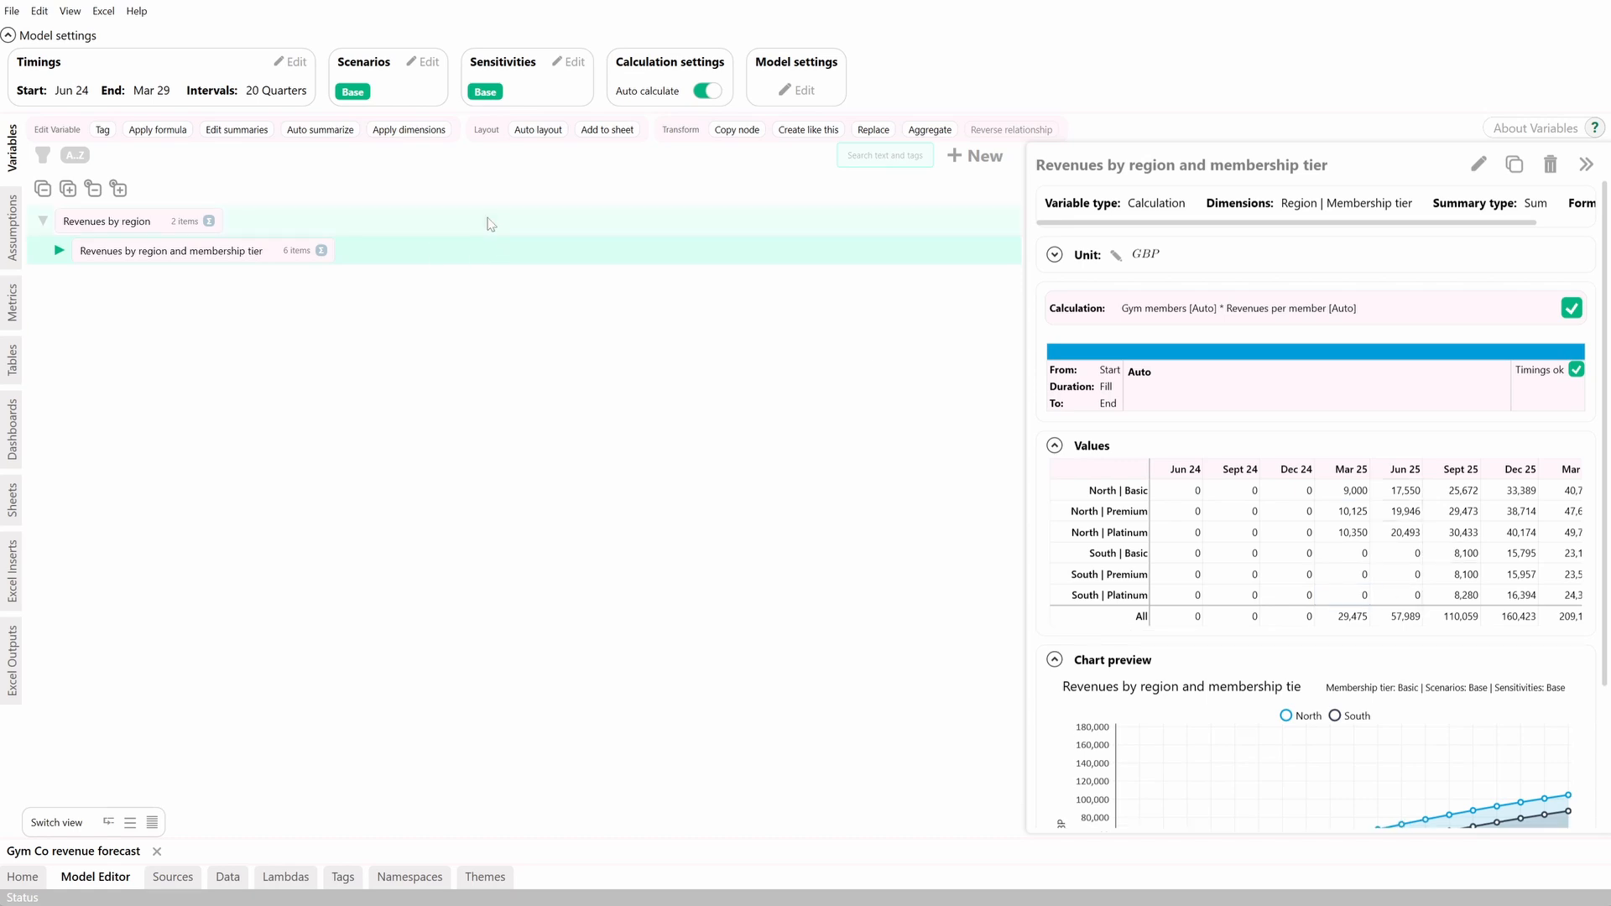
{"action": "left_click", "coordinate": [454, 220]}
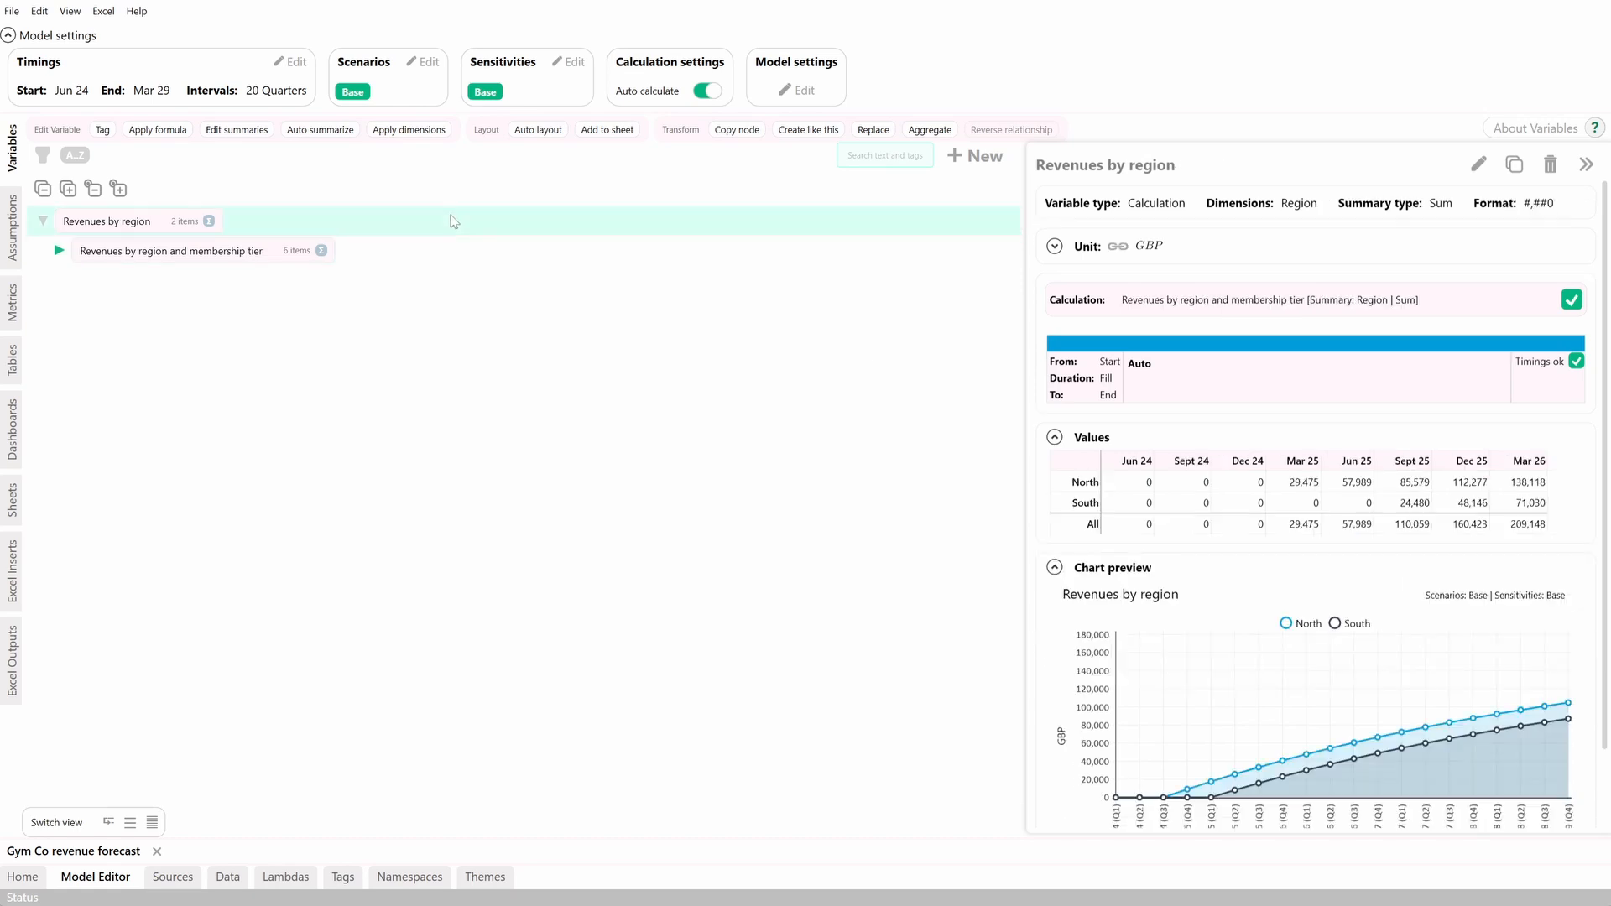
Create a "Total revenues" variable calculated as Revenues by region [All], and view its chart with the whole variable tree expanded
{"action": "left_click", "coordinate": [980, 156]}
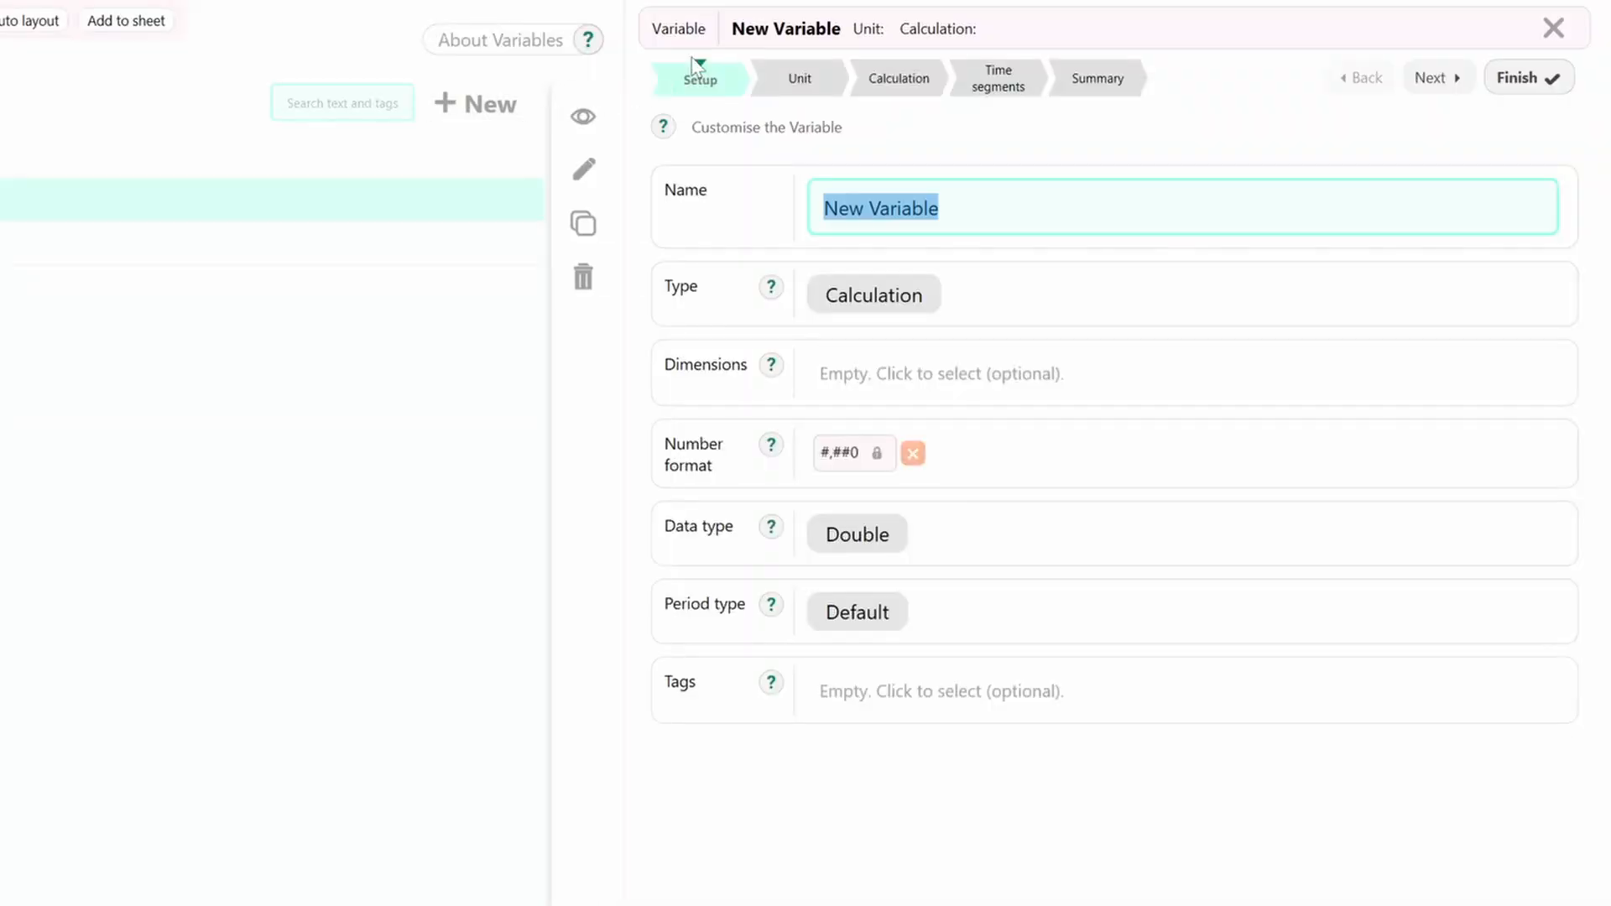
{"action": "type", "text": "Total"}
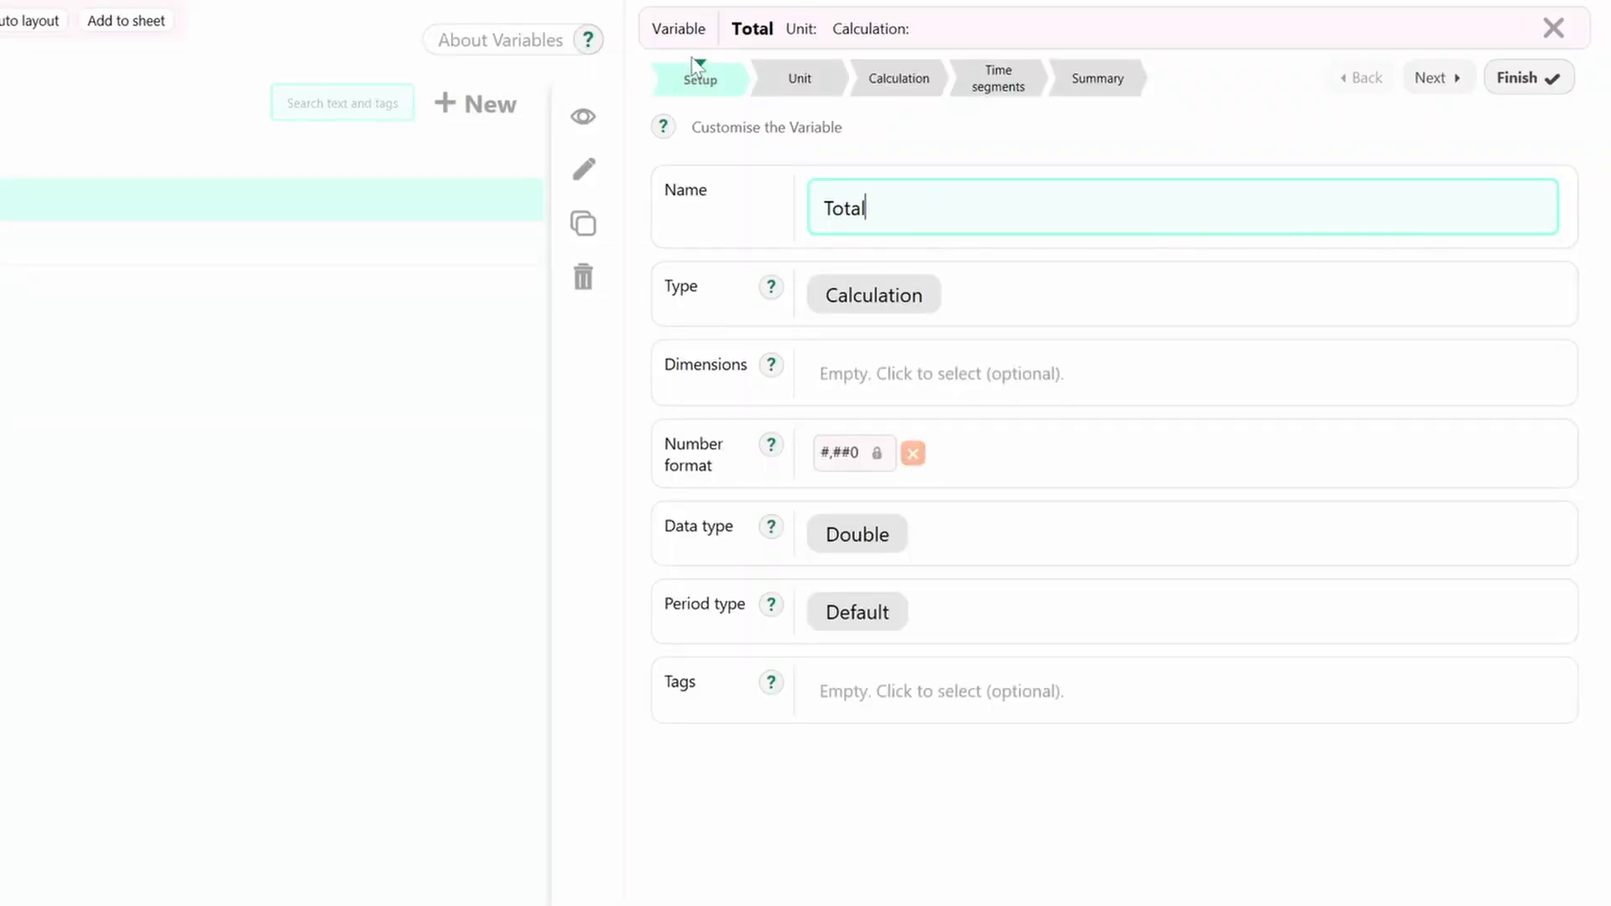
{"action": "type", "text": " revenues"}
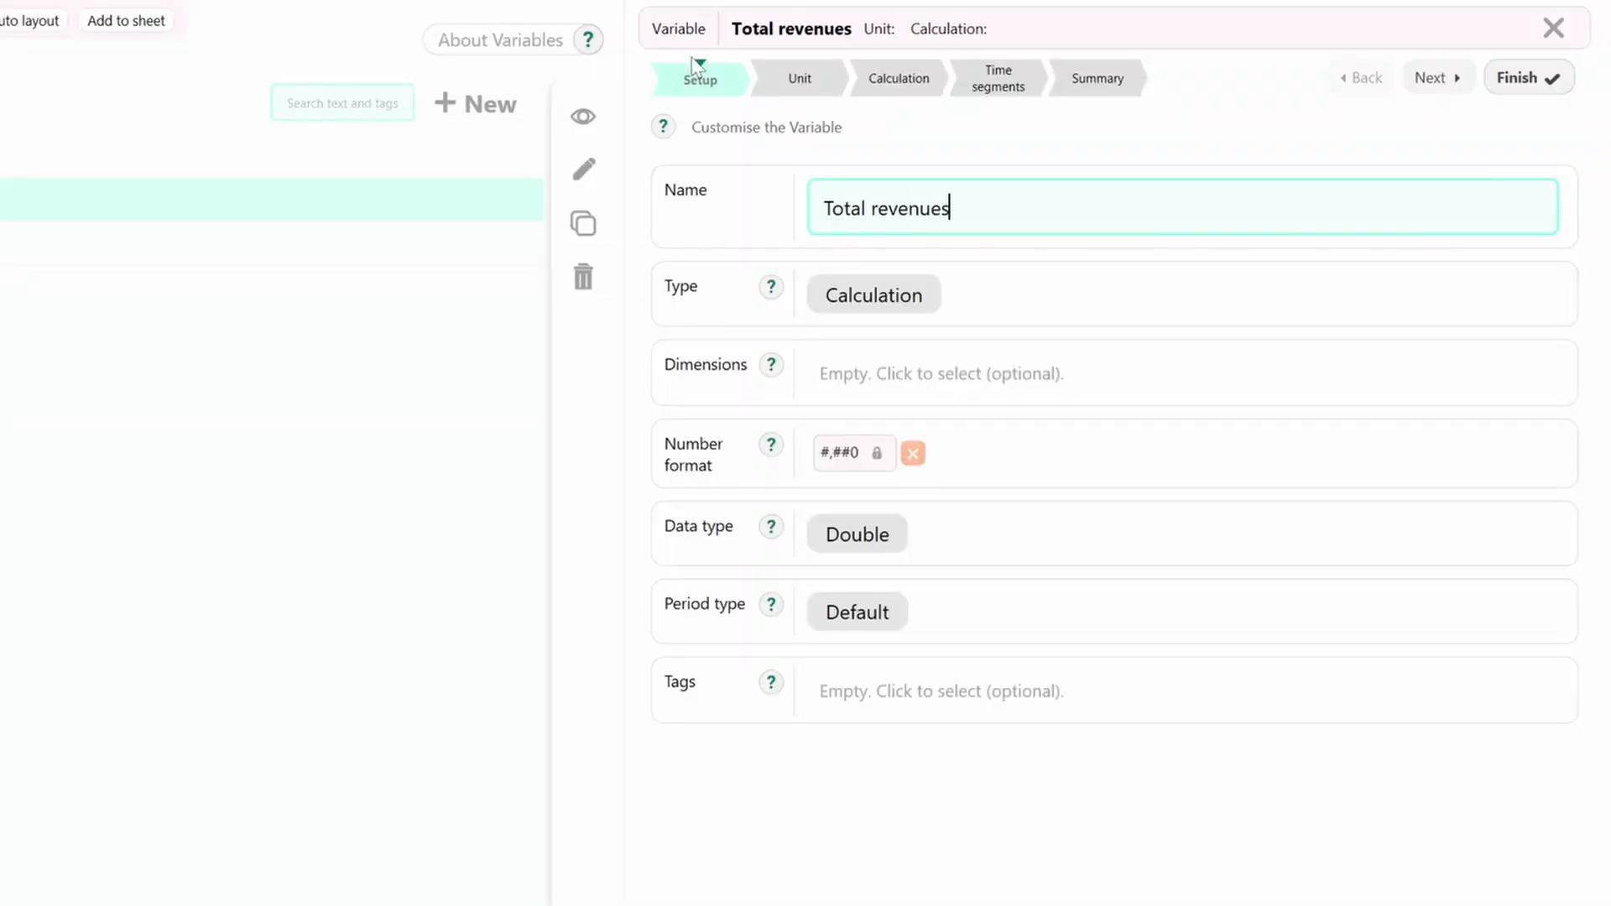
{"action": "left_click", "coordinate": [890, 79]}
{"action": "type", "text": "Revenues"}
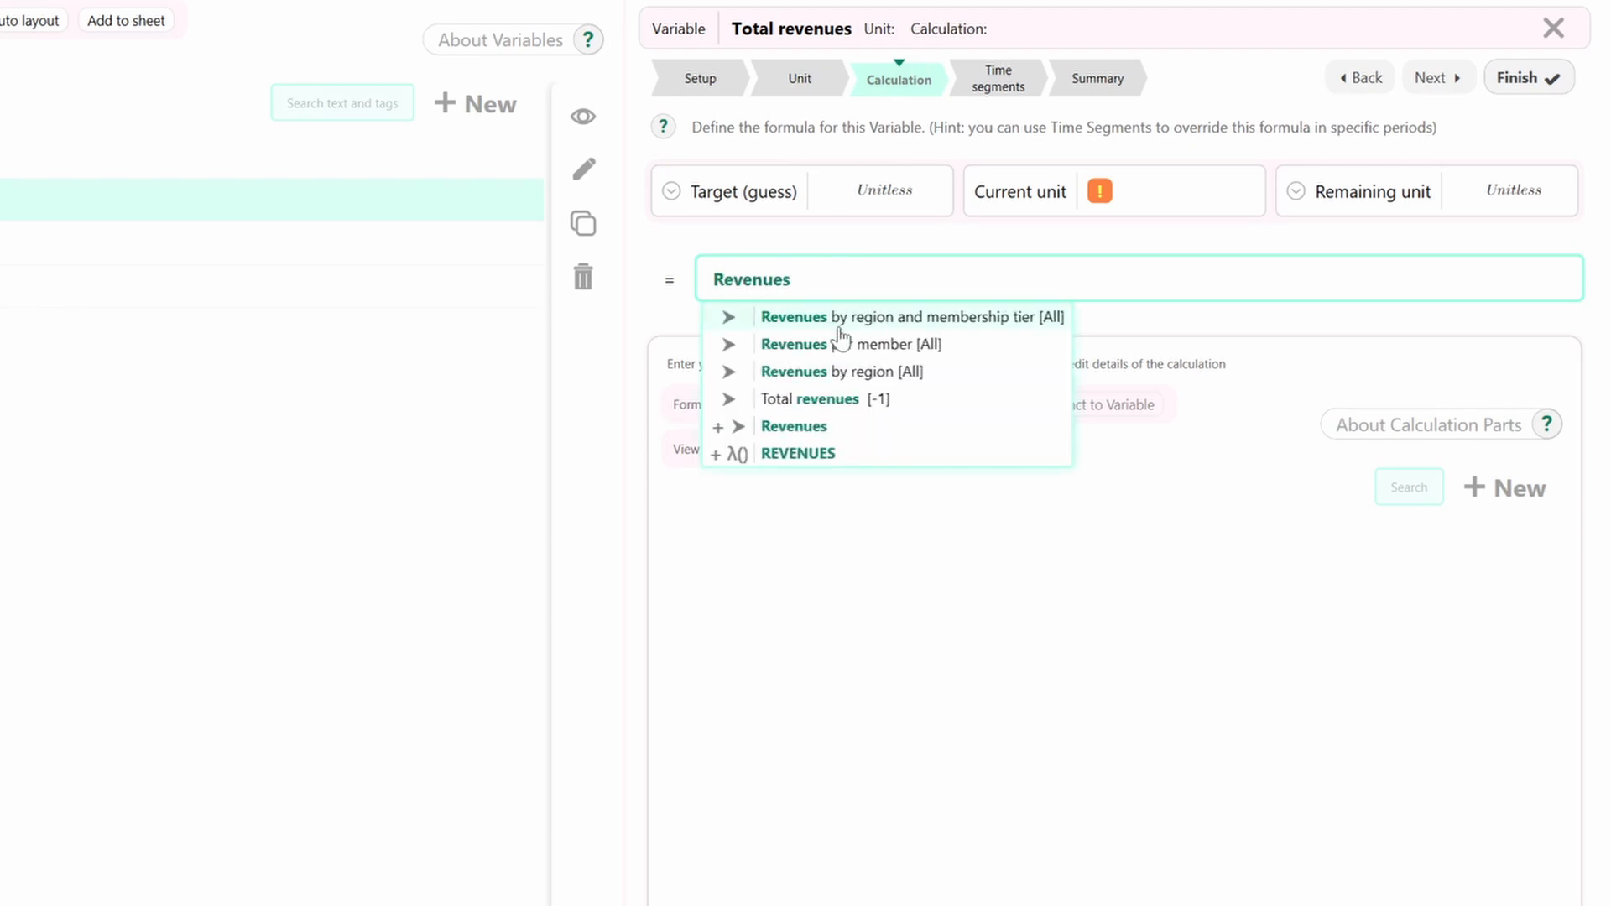
{"action": "left_click", "coordinate": [901, 376]}
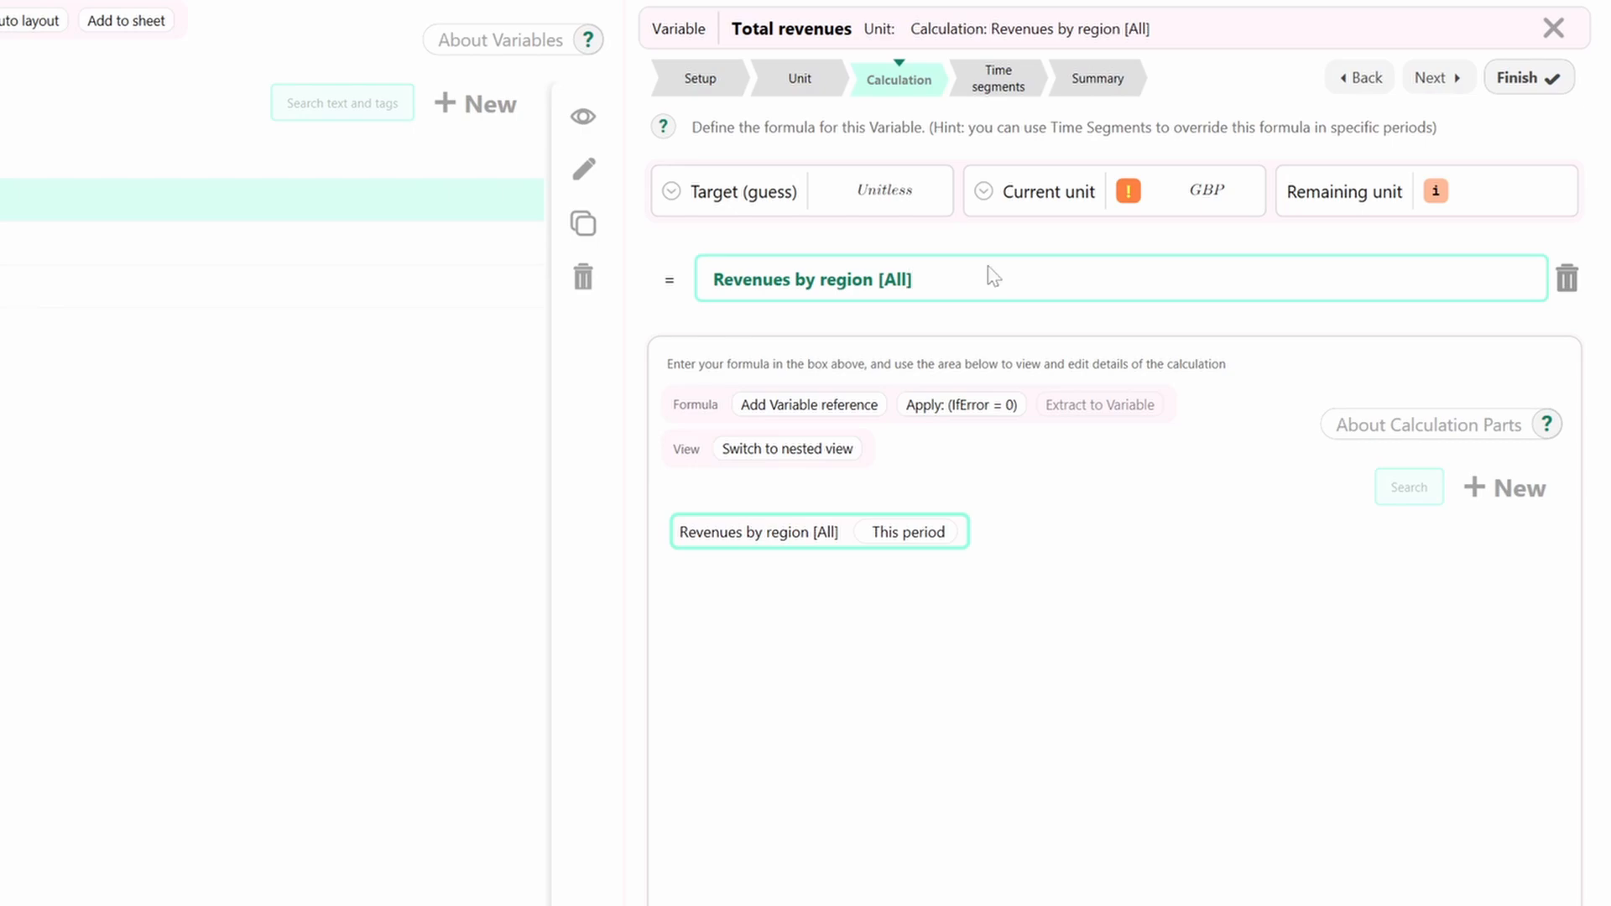
{"action": "left_click", "coordinate": [1523, 78]}
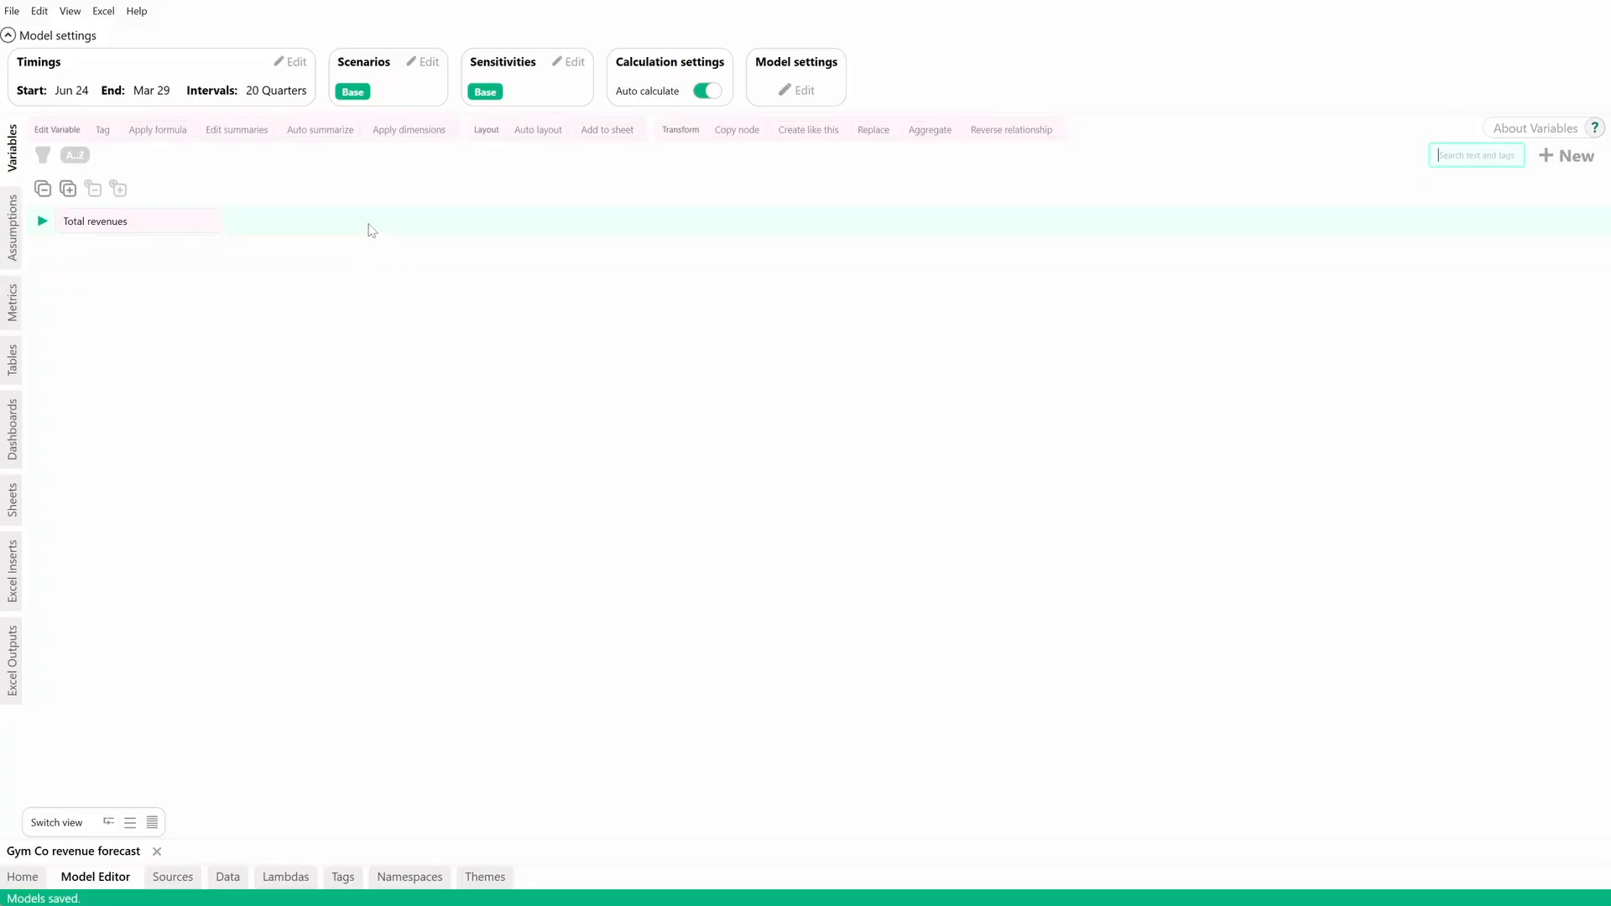
{"action": "left_click", "coordinate": [68, 188]}
{"action": "left_click", "coordinate": [298, 227]}
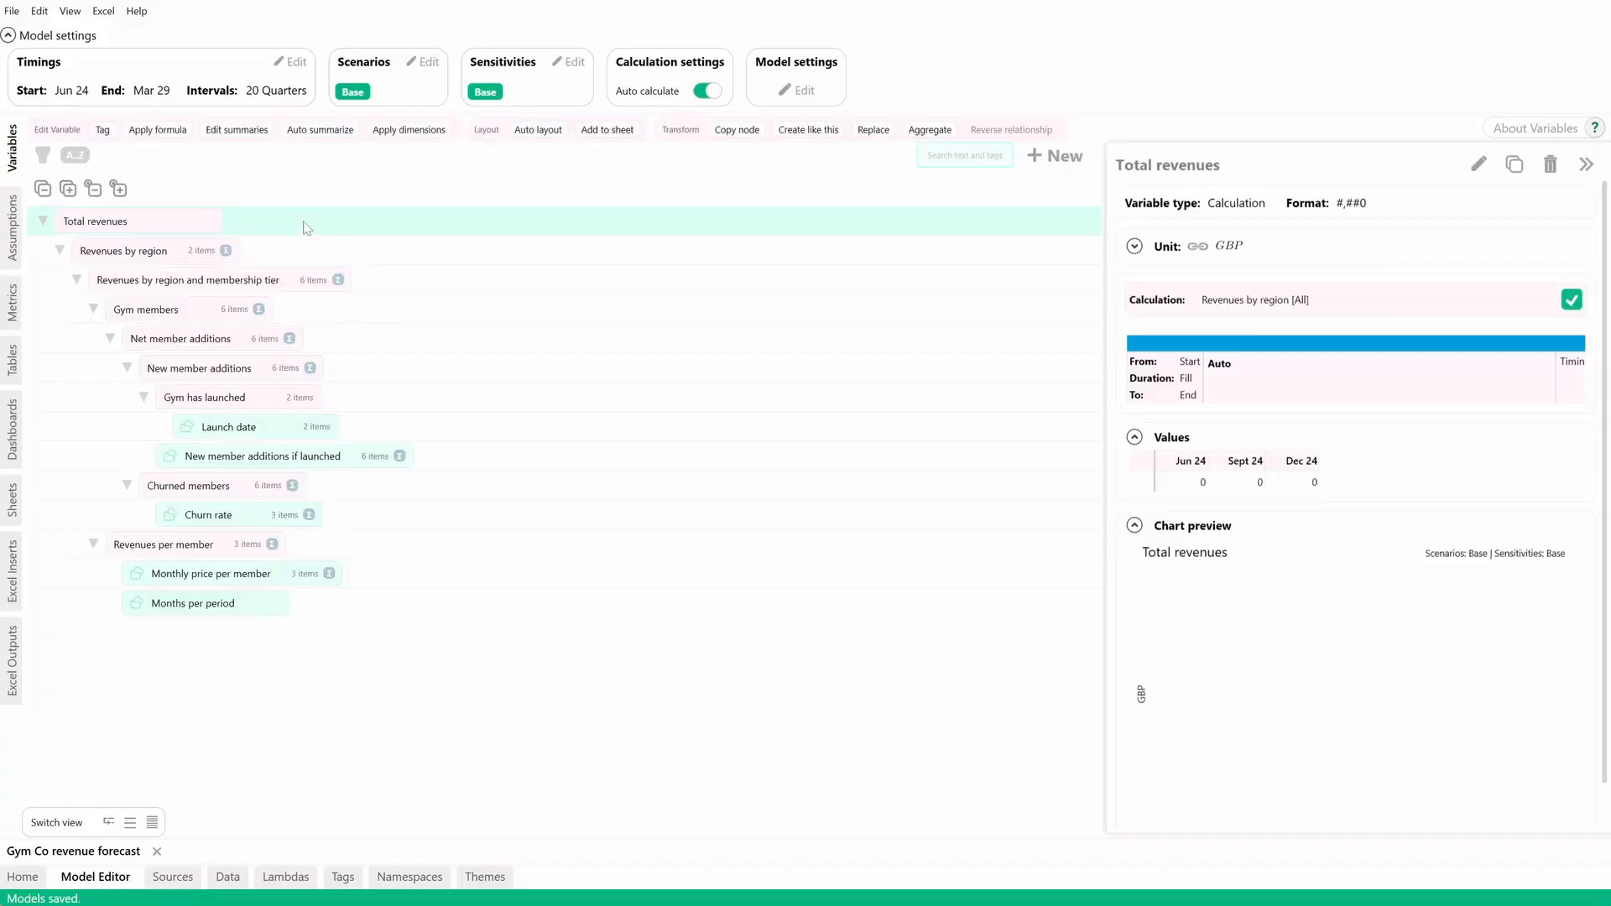
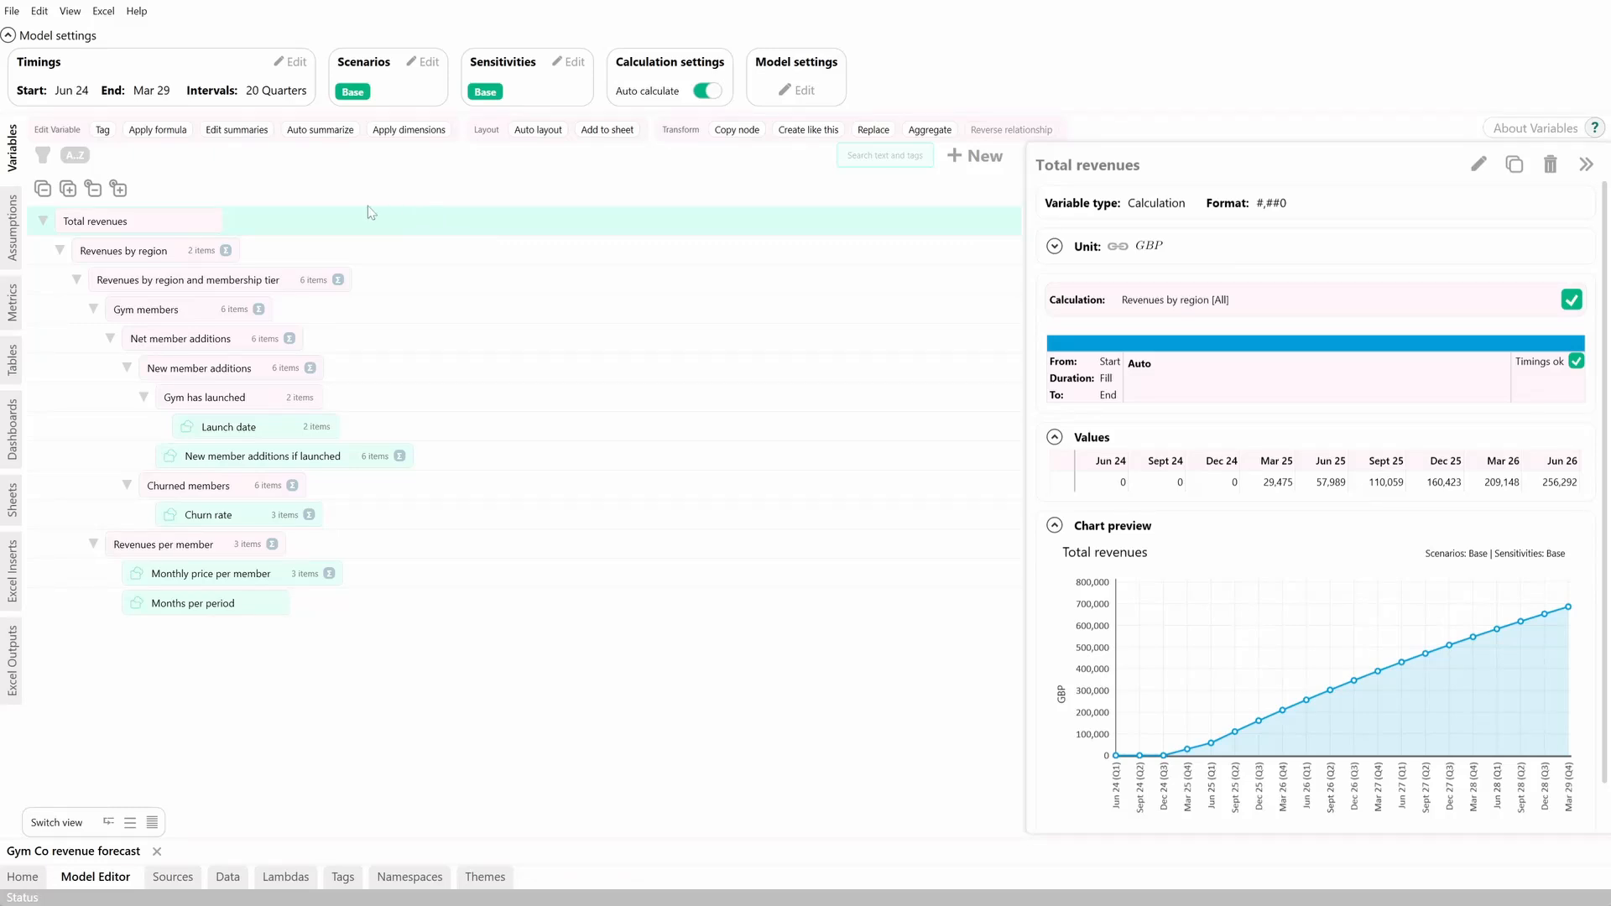
Create a new dashboard named "Summary" and open it
{"action": "left_click", "coordinate": [12, 430]}
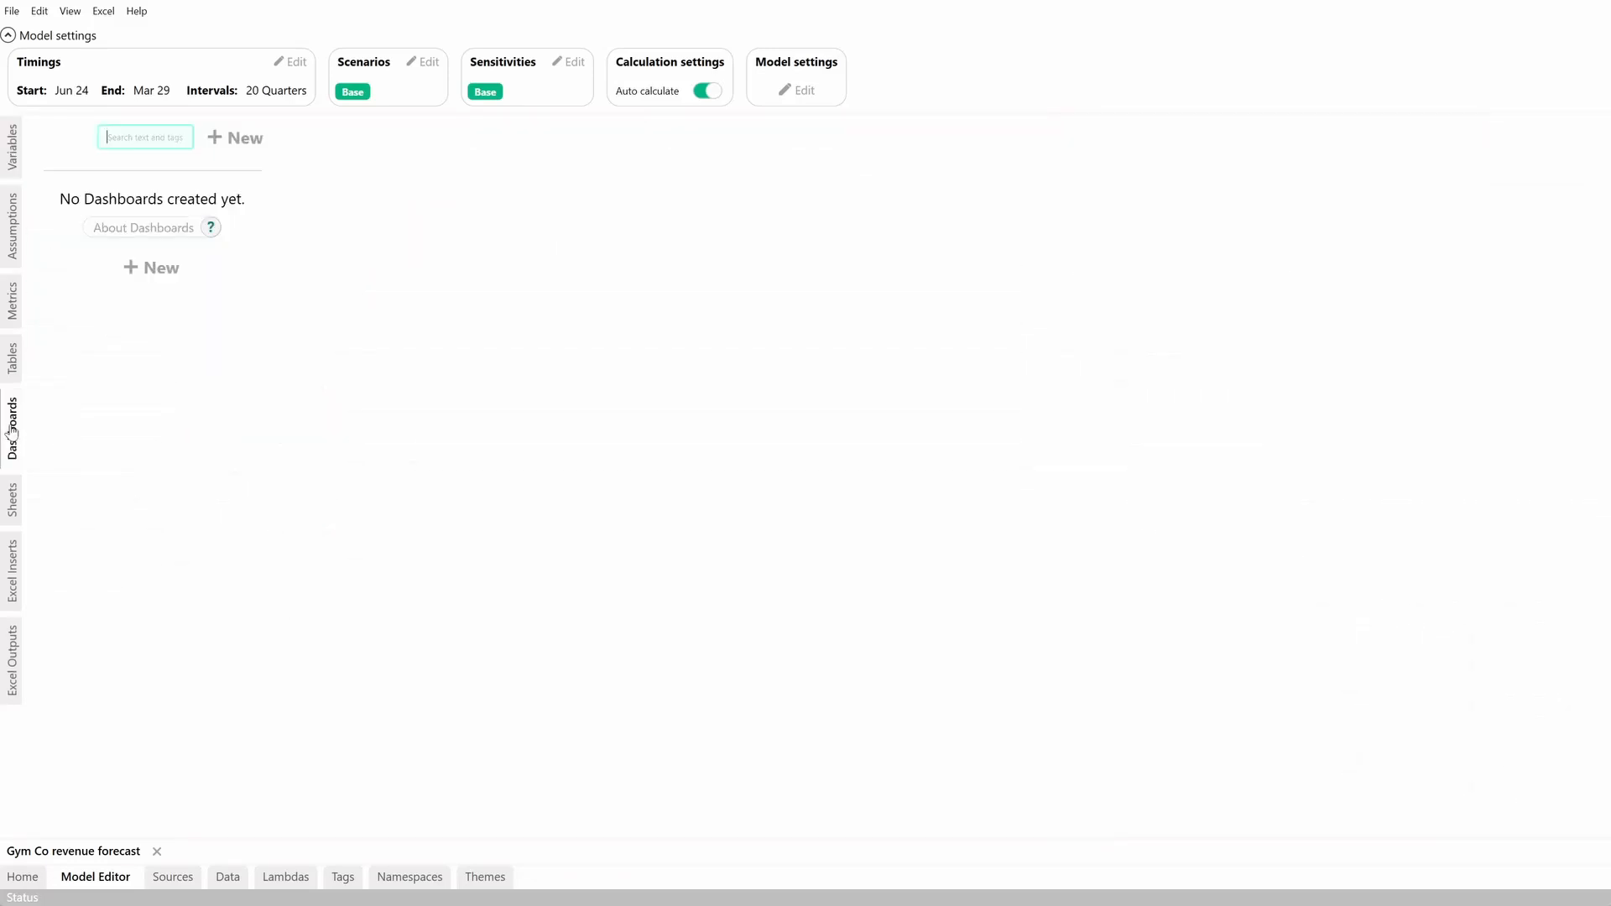
{"action": "left_click", "coordinate": [161, 268]}
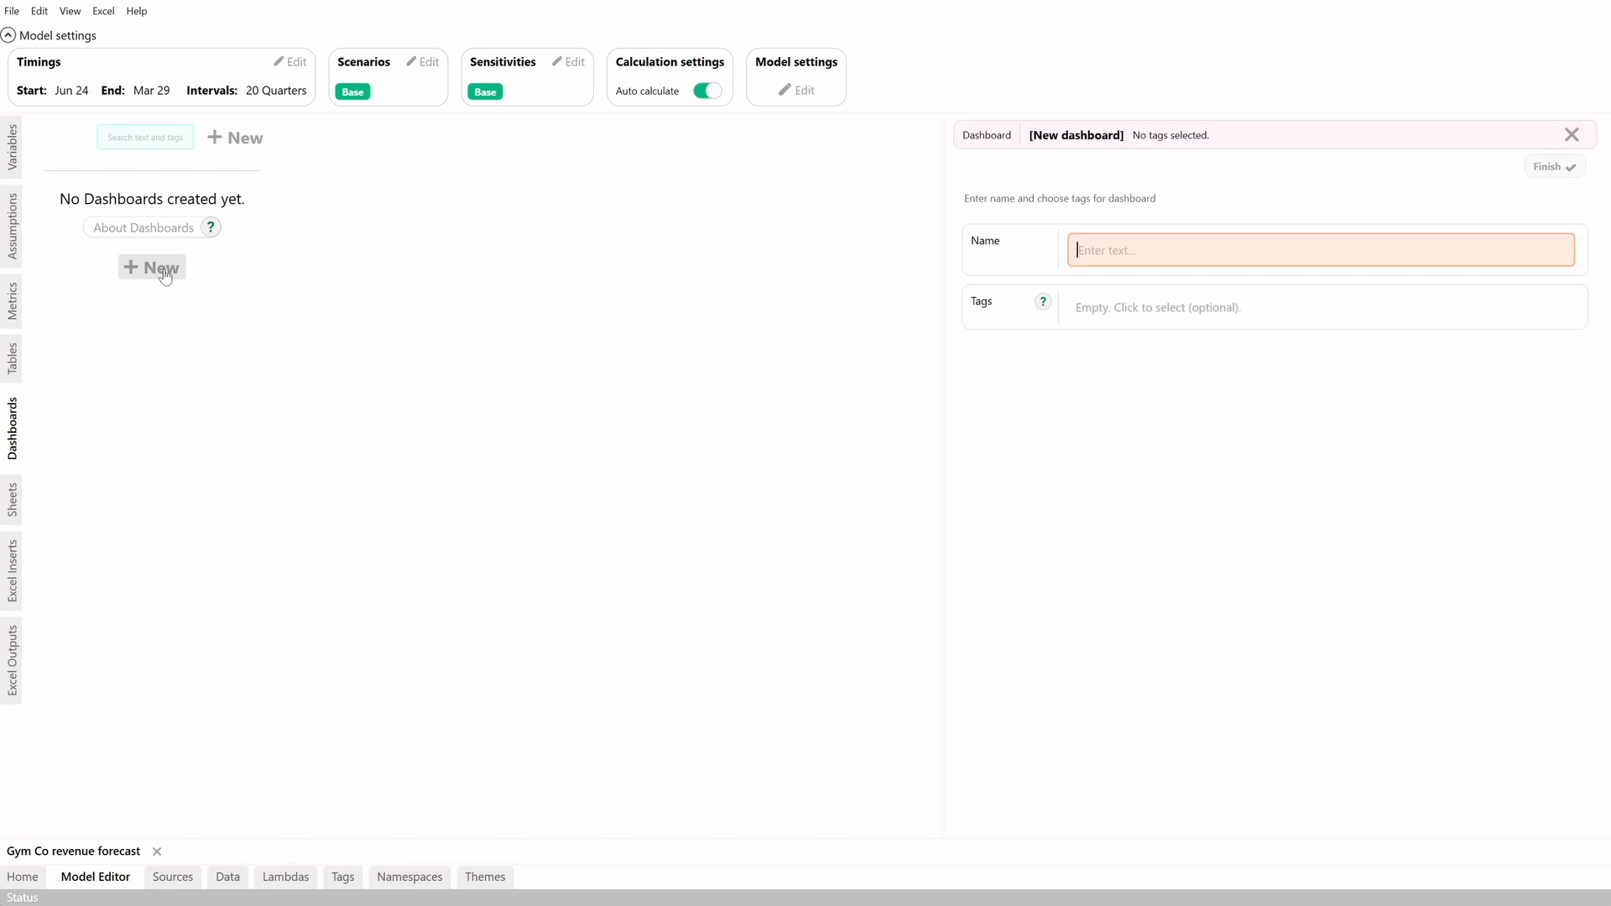
{"action": "type", "text": "Summary"}
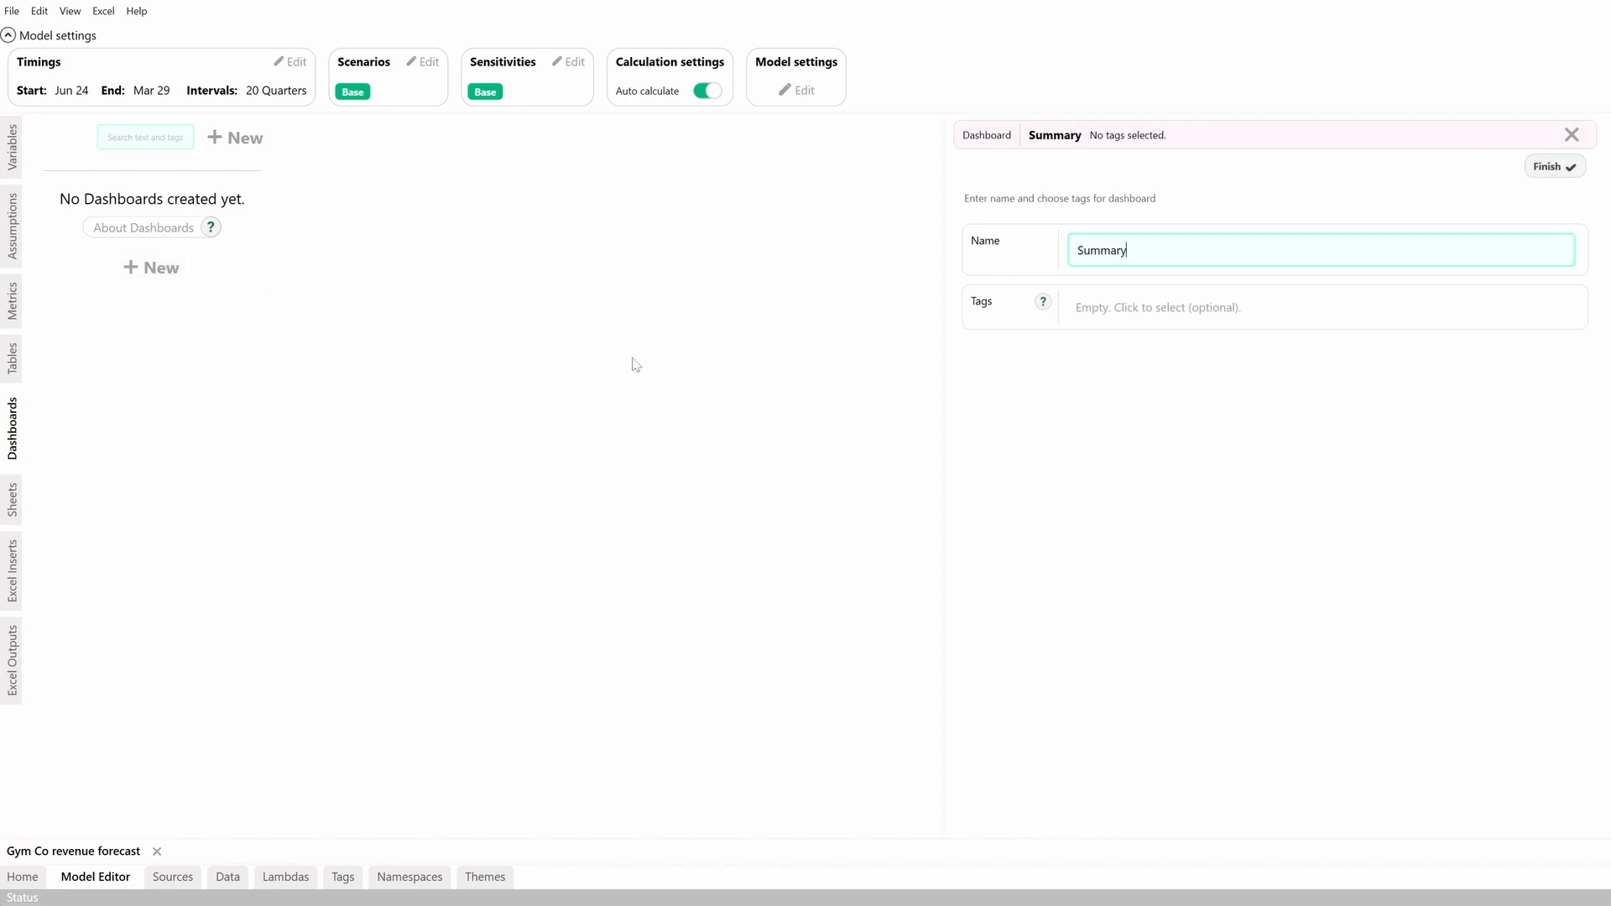
{"action": "left_click", "coordinate": [1536, 168]}
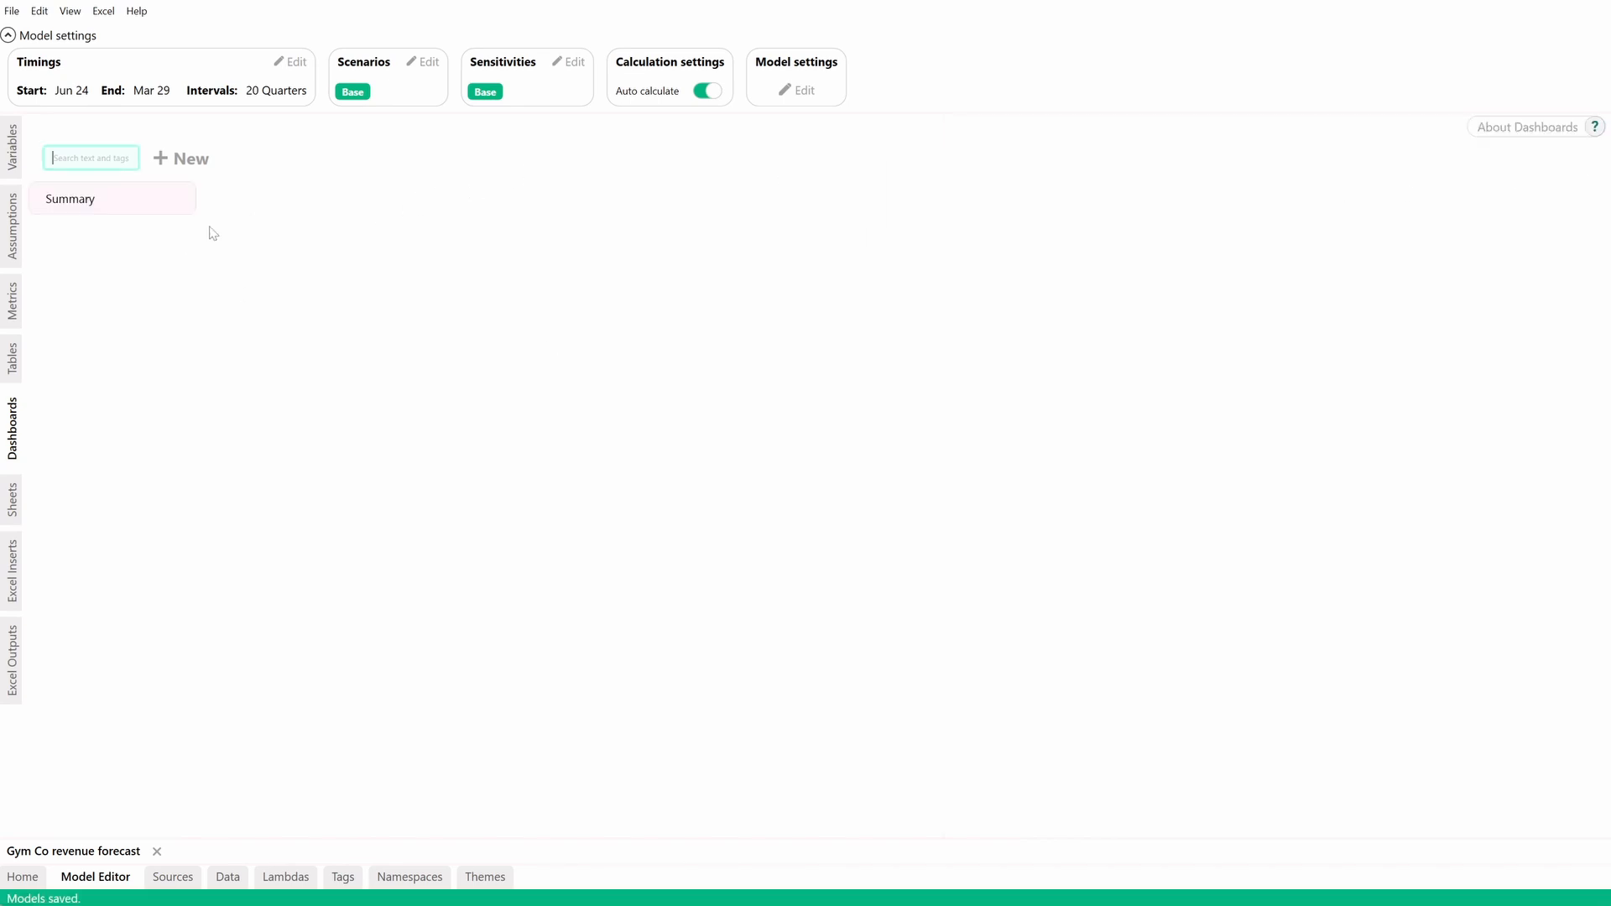
{"action": "left_click", "coordinate": [150, 201]}
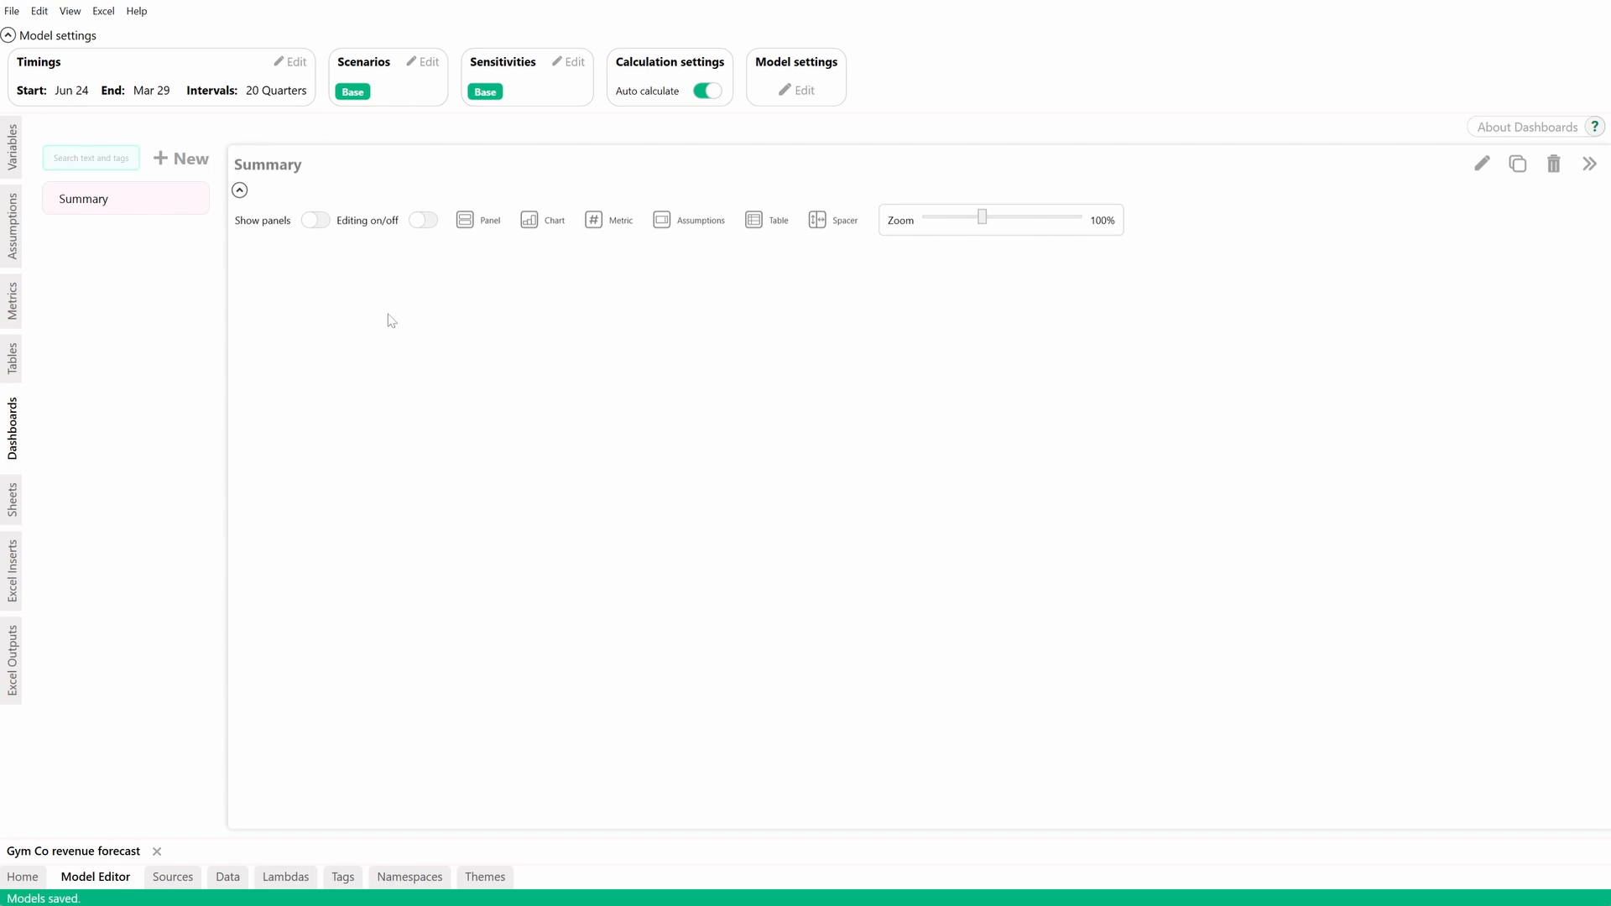
Show the dashboard's panels and add a chart of the Revenues by region variable to the Summary dashboard
{"action": "left_click", "coordinate": [316, 222]}
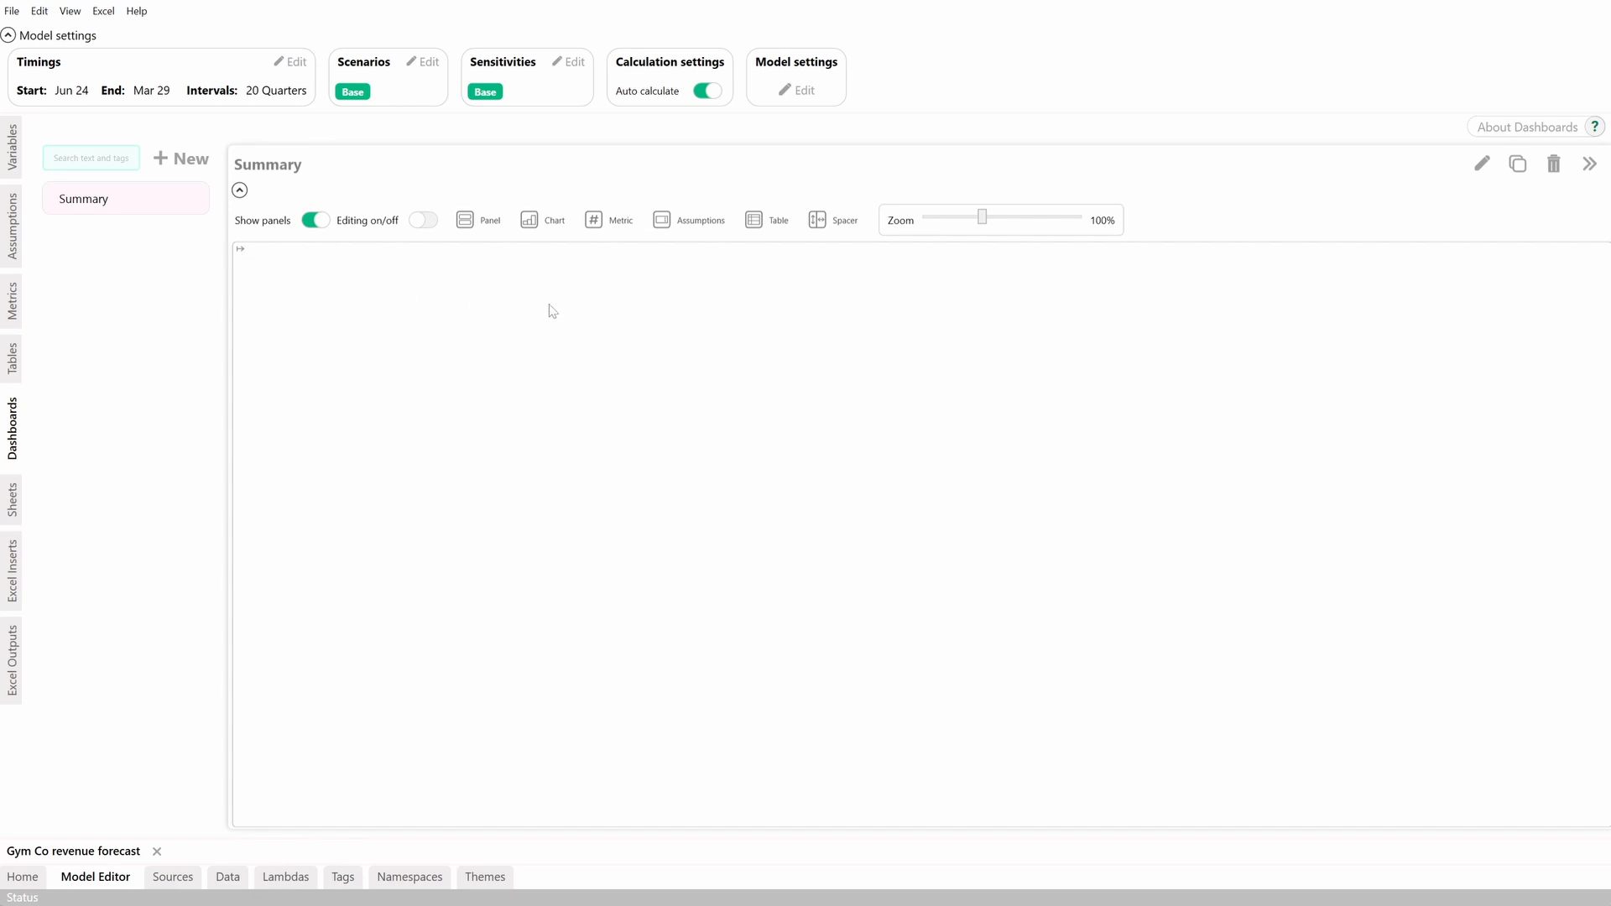
{"action": "left_click_drag", "start_coordinate": [548, 227], "coordinate": [253, 315]}
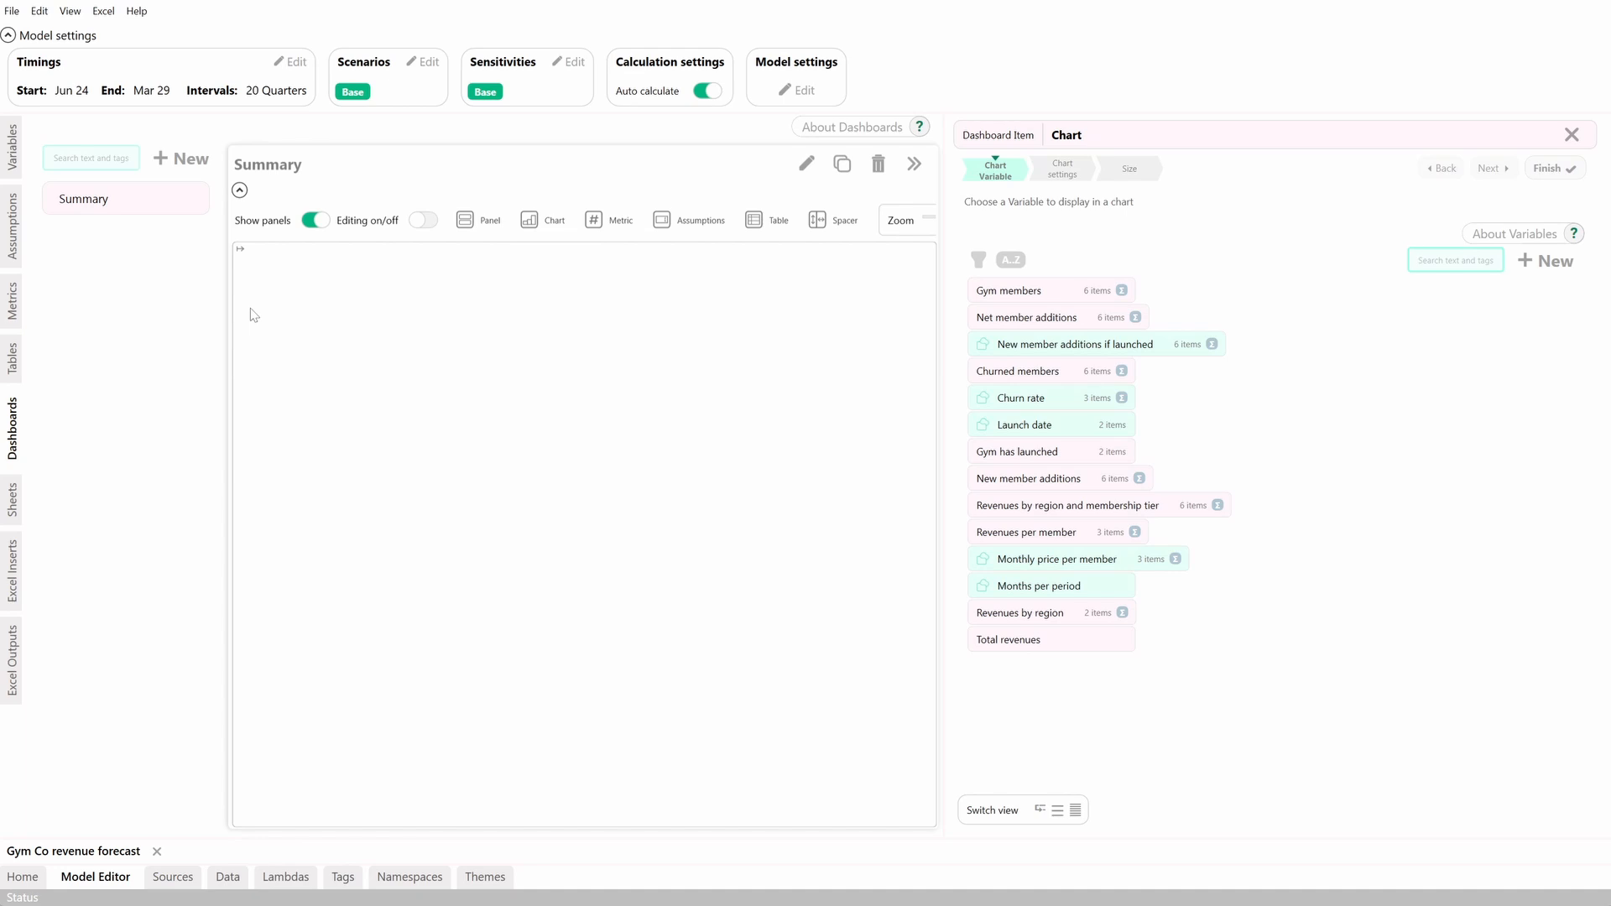
{"action": "type", "text": "revenue"}
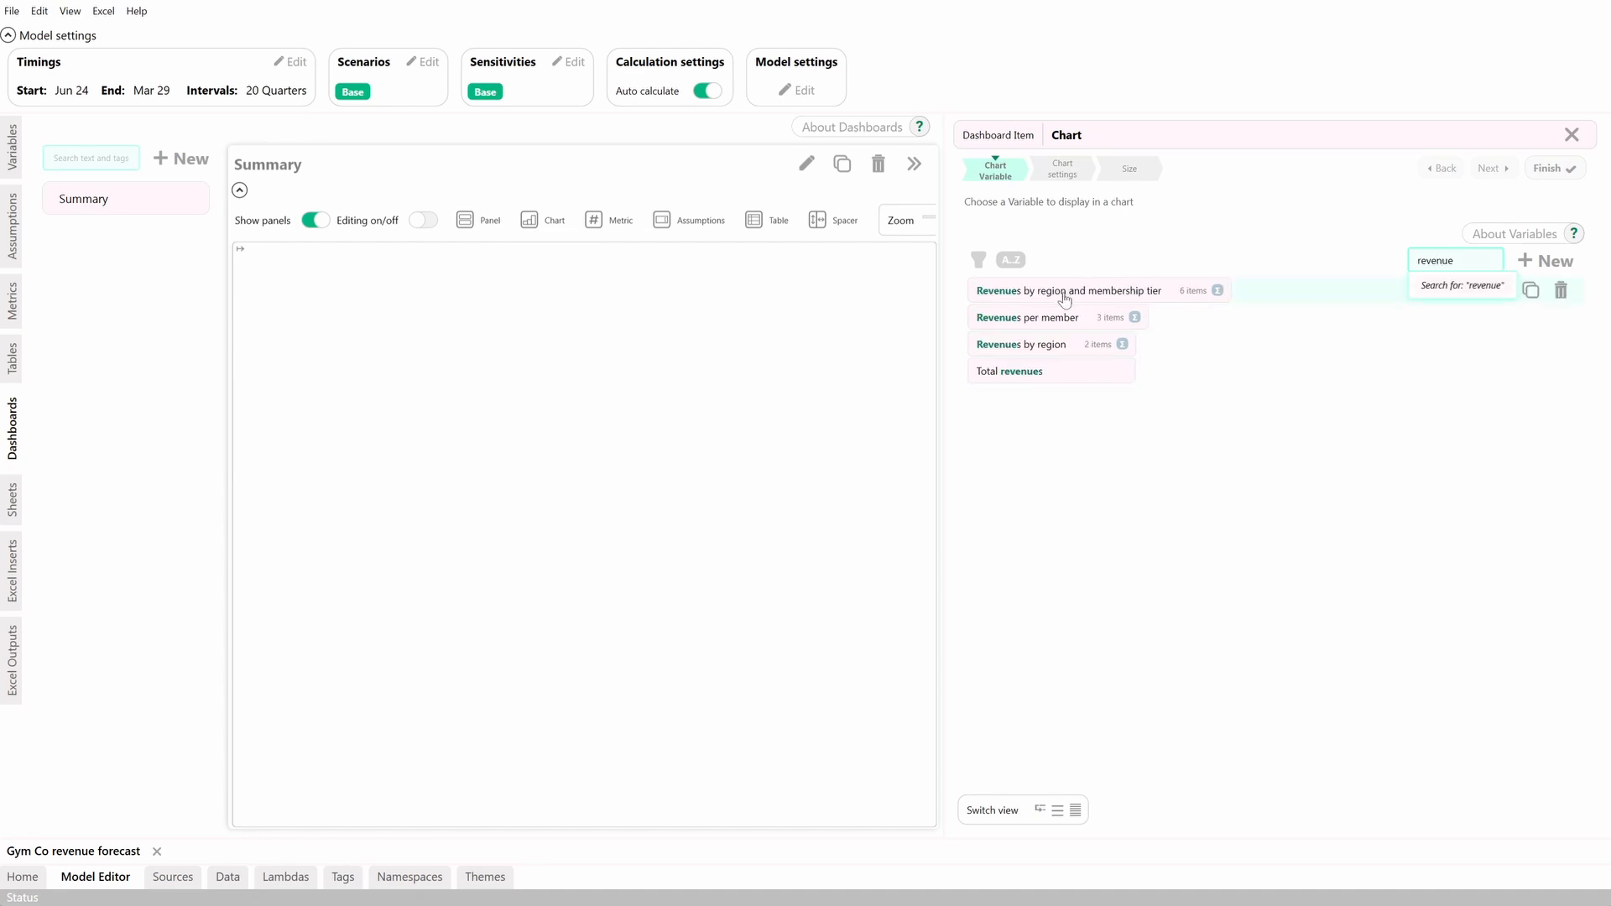
{"action": "left_click", "coordinate": [1059, 347]}
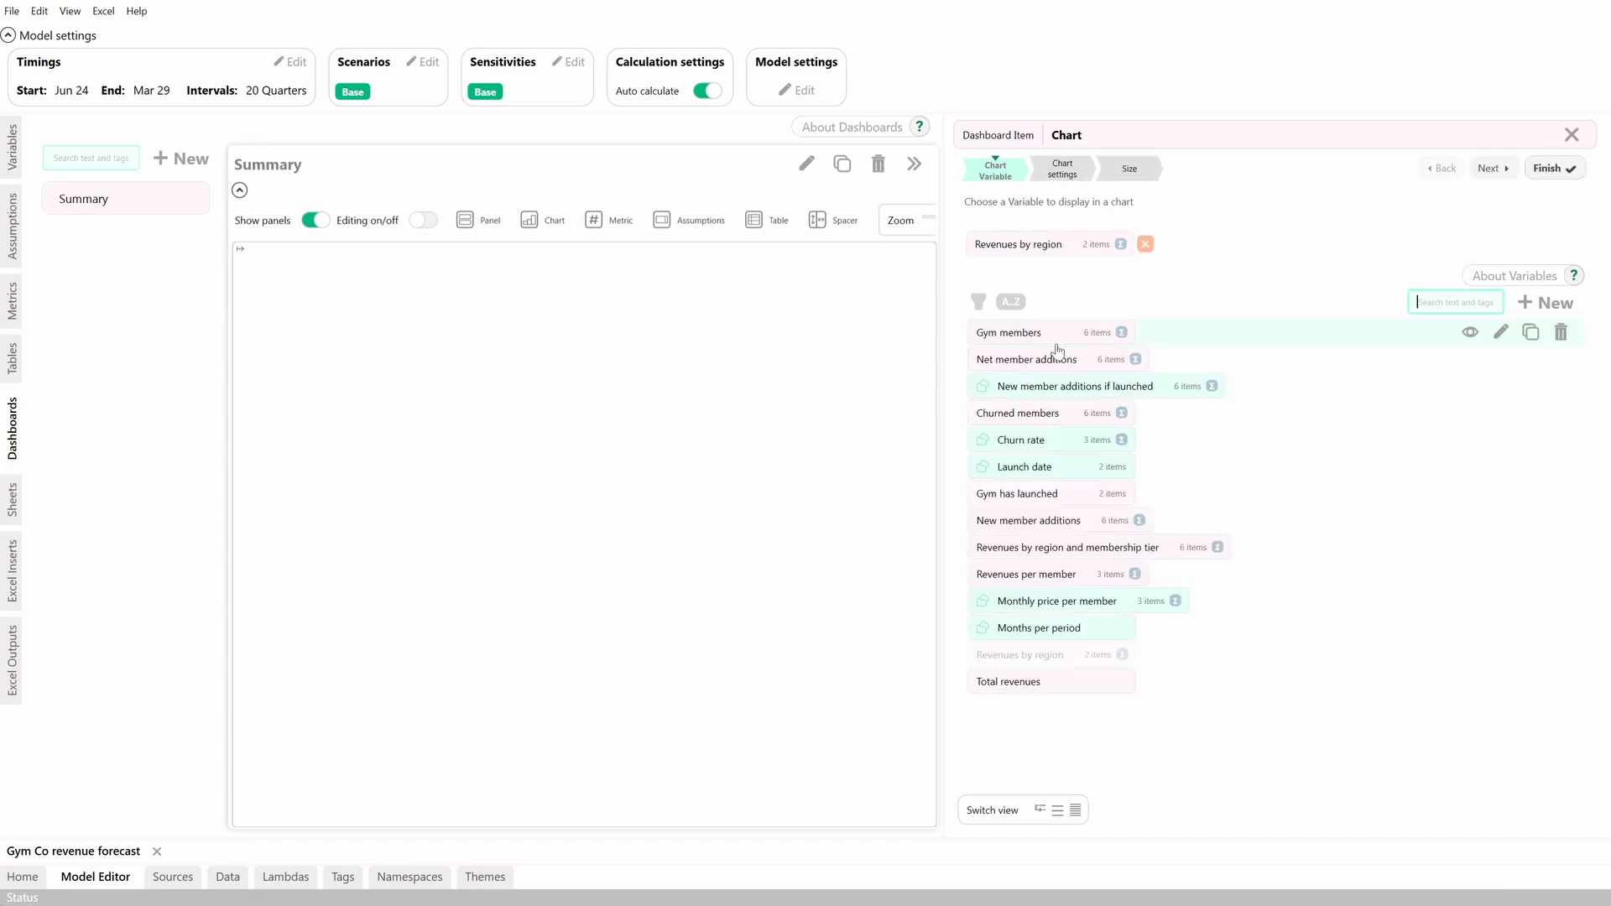
{"action": "left_click", "coordinate": [1553, 169]}
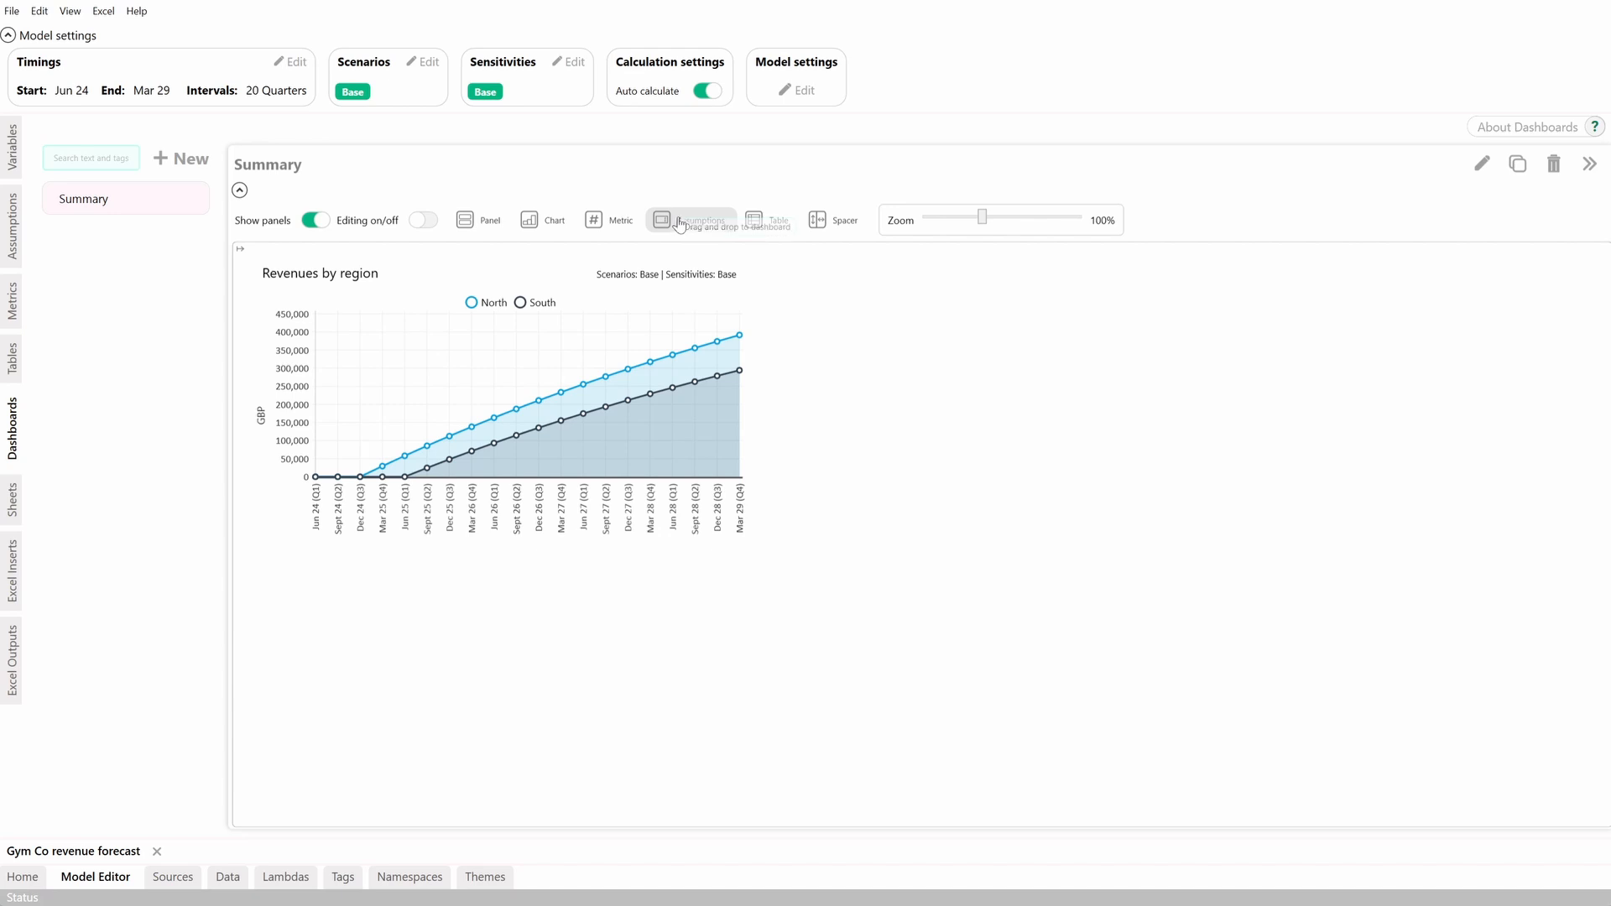
Add an assumptions table beside the chart with all Launch date, Churn rate and Monthly price per member assumptions
{"action": "left_click_drag", "start_coordinate": [684, 224], "coordinate": [760, 317]}
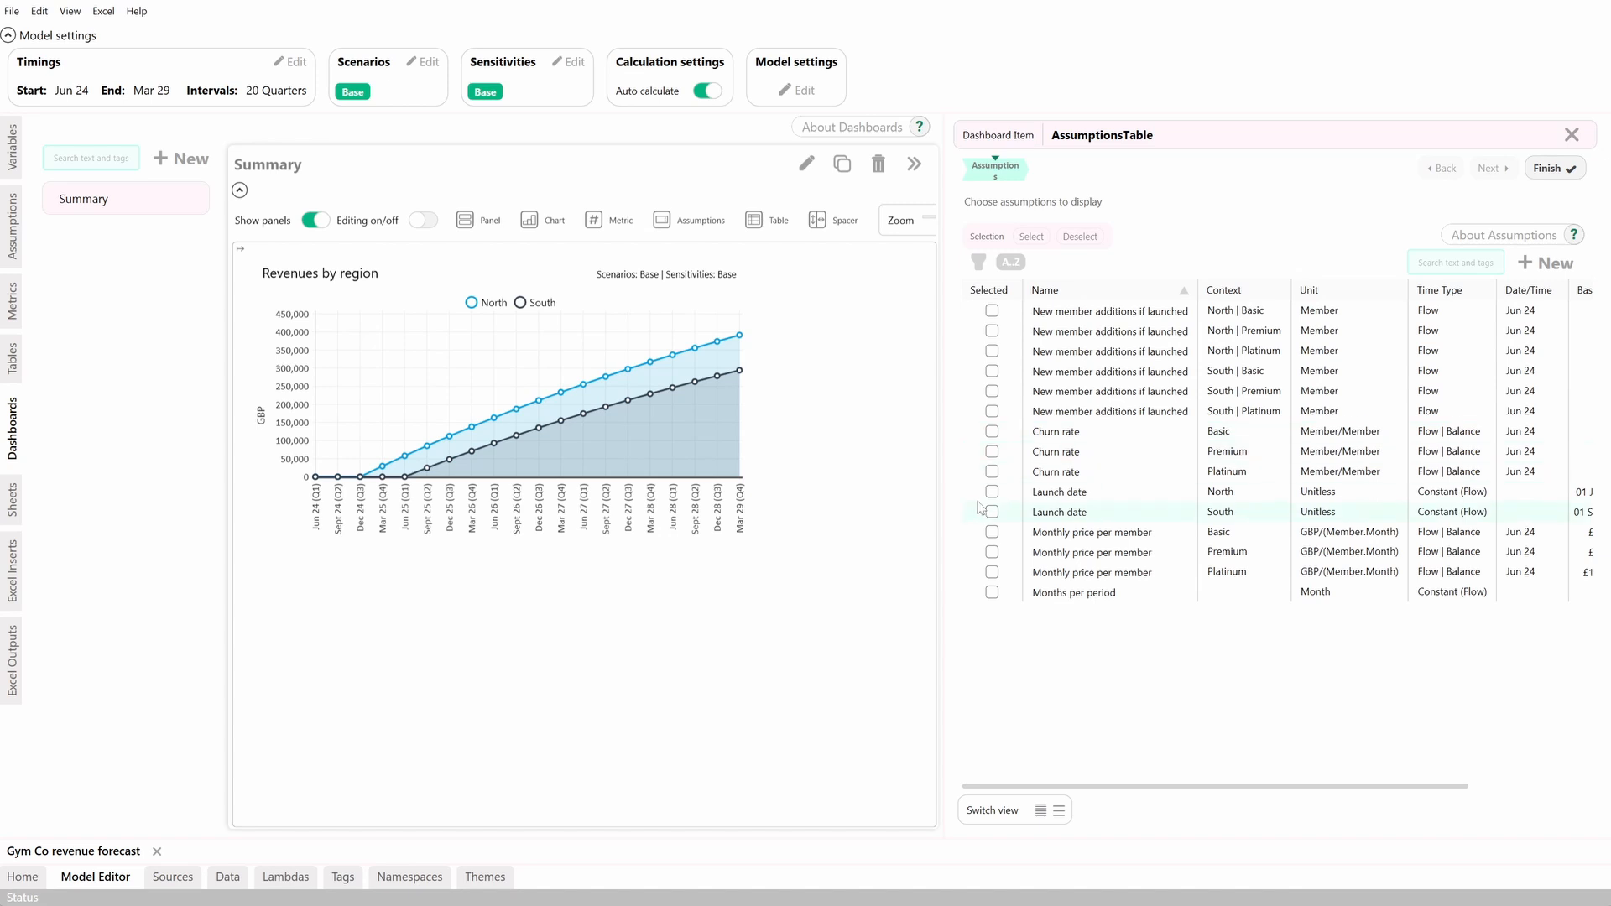
{"action": "left_click", "coordinate": [1002, 496]}
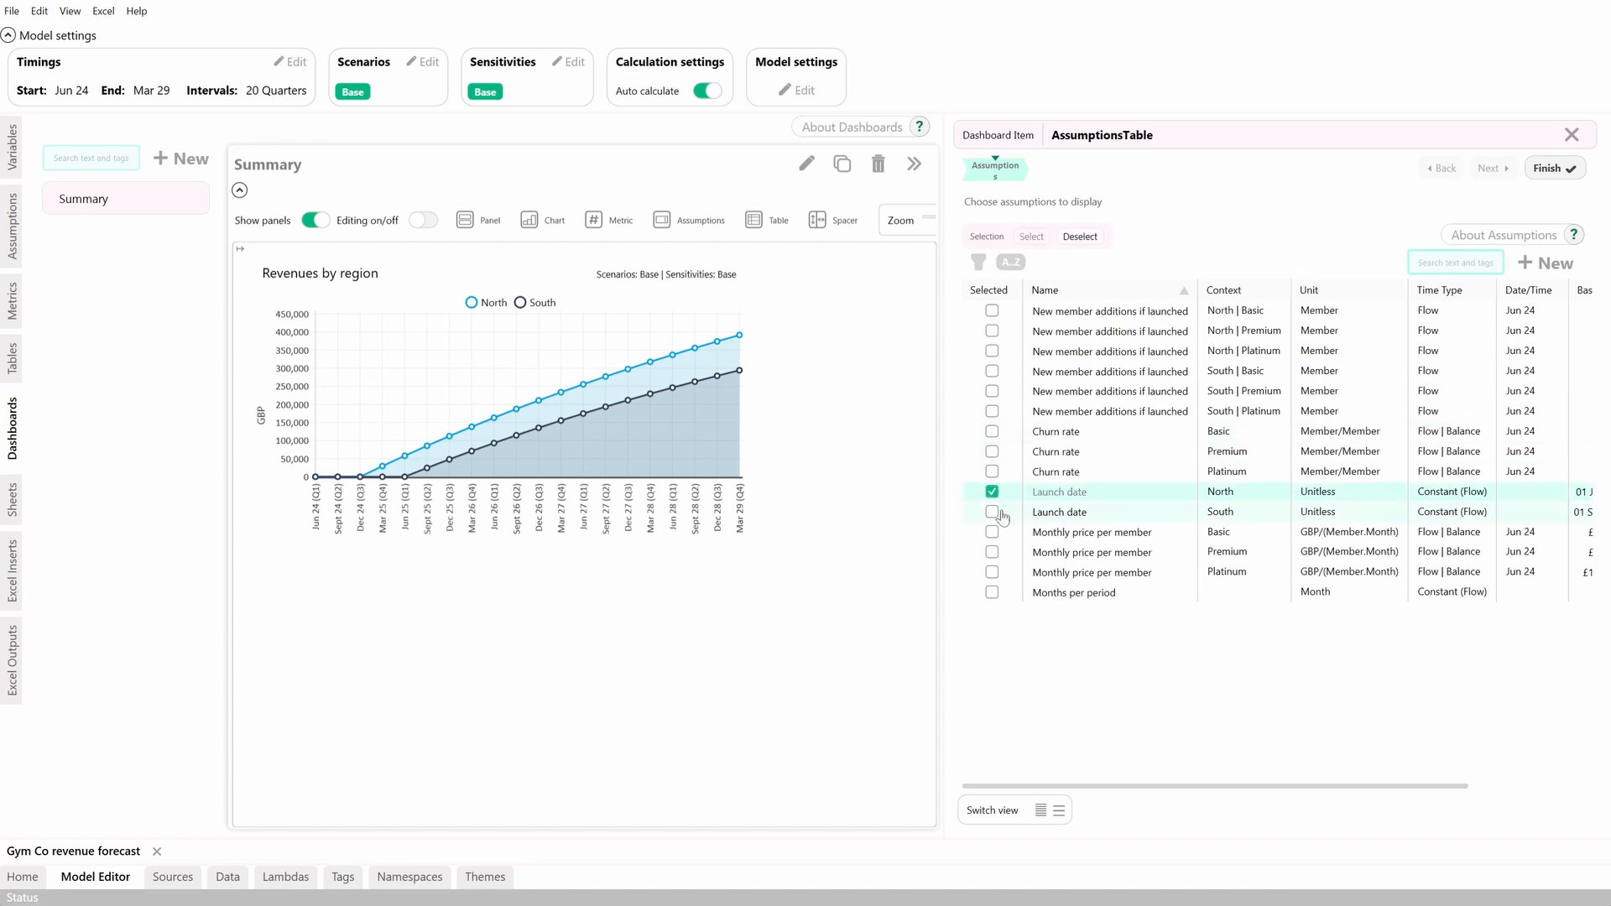
{"action": "left_click", "coordinate": [1003, 514]}
{"action": "left_click", "coordinate": [1008, 433]}
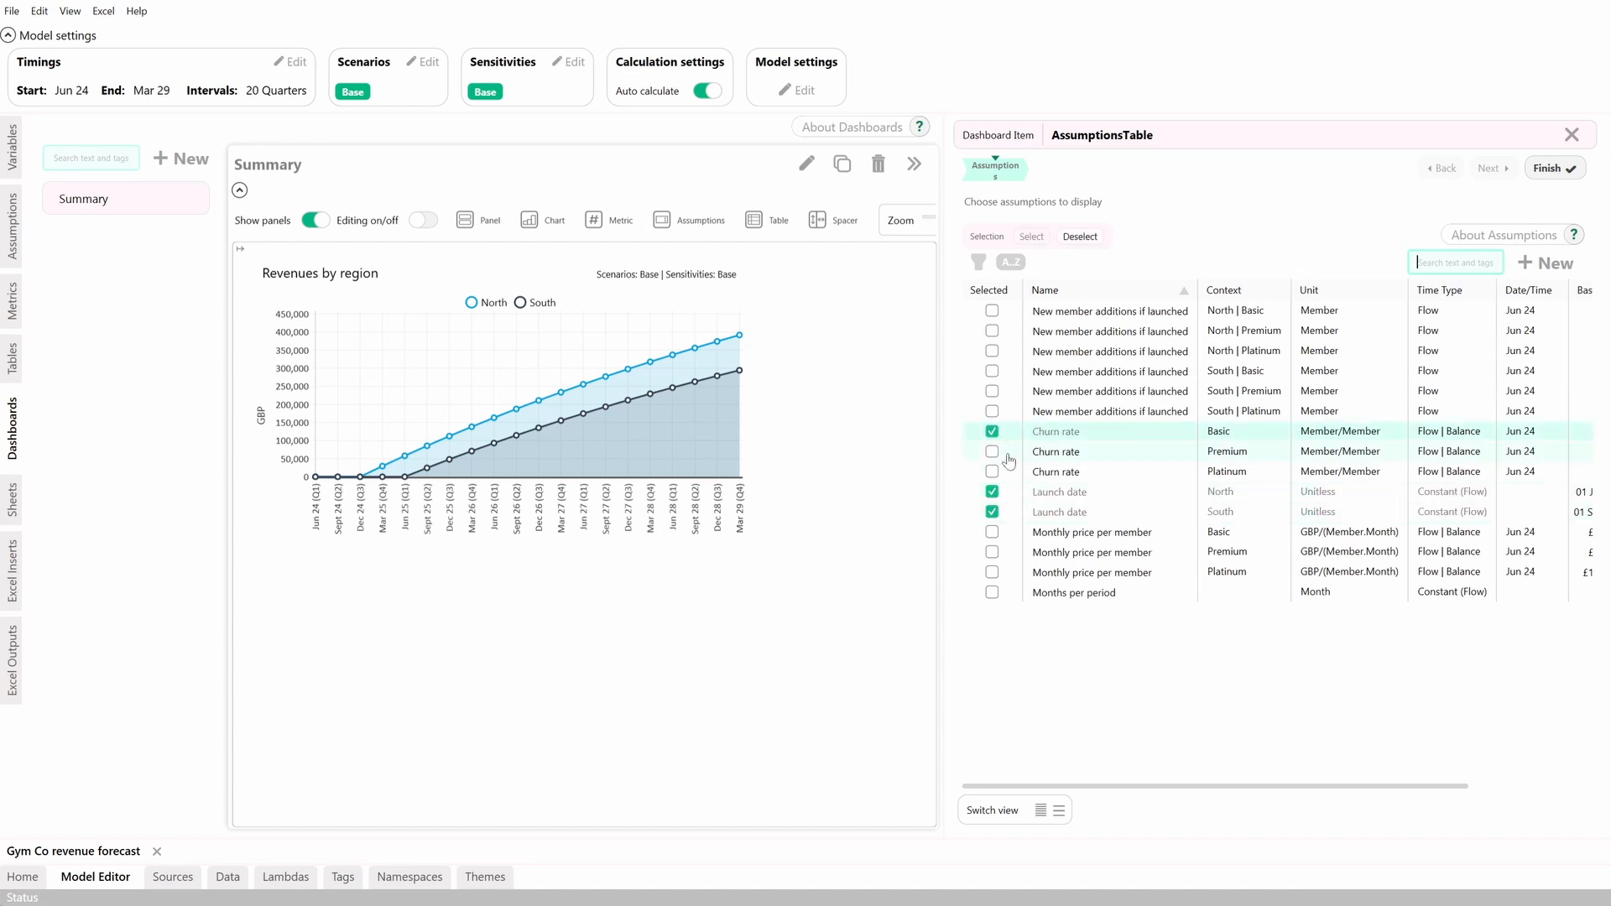
{"action": "left_click", "coordinate": [1007, 454]}
{"action": "left_click", "coordinate": [1007, 473]}
{"action": "left_click", "coordinate": [1005, 533]}
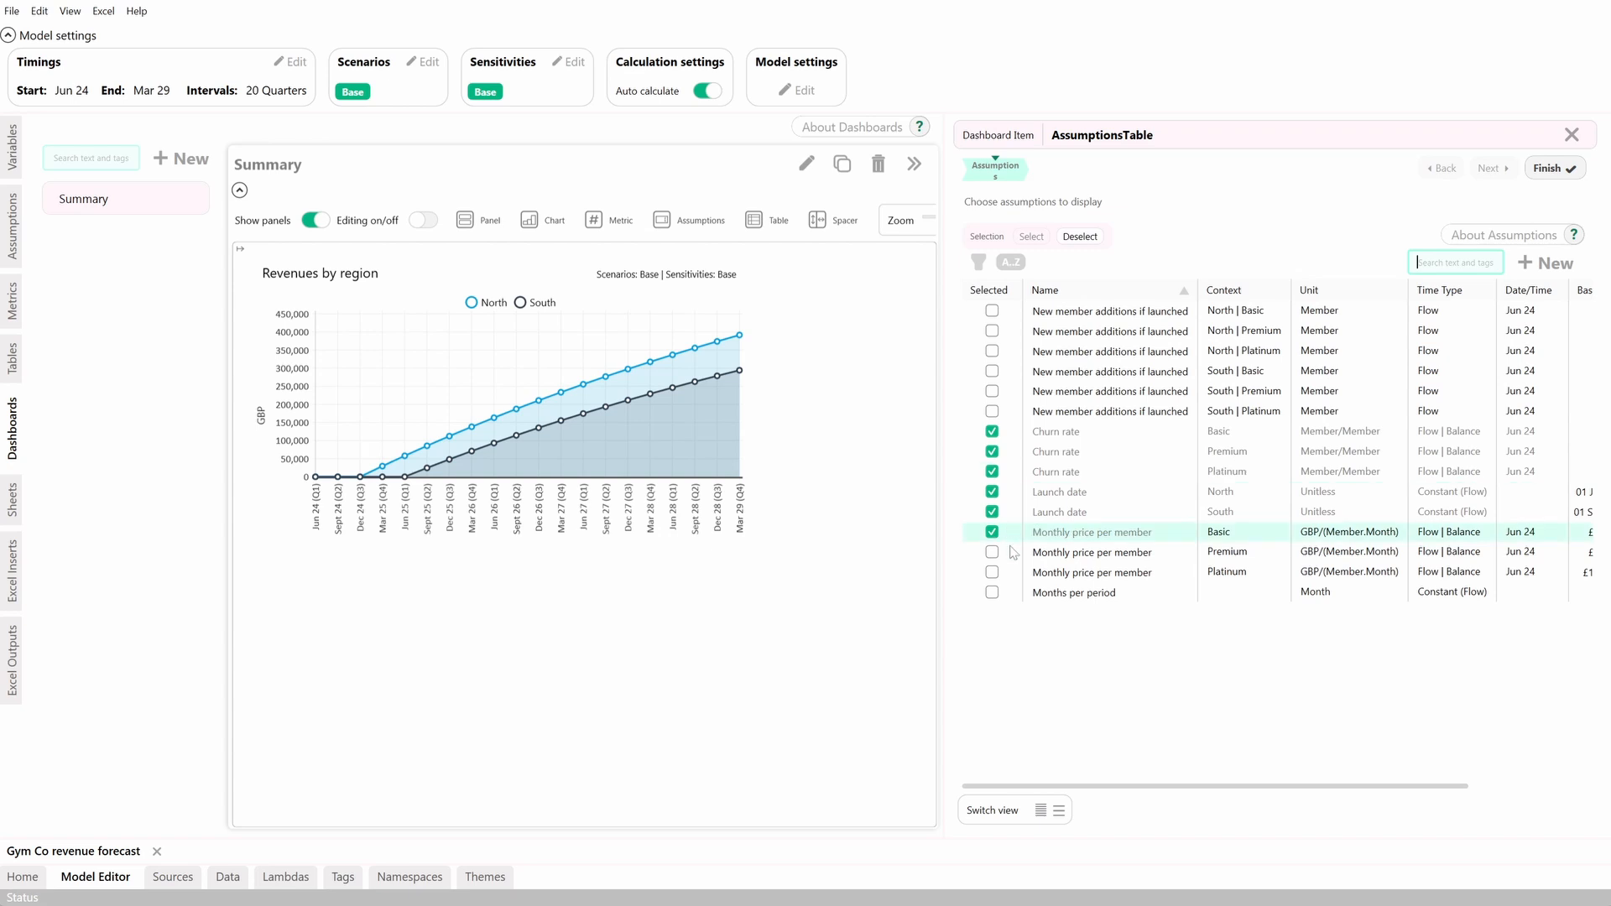
{"action": "left_click", "coordinate": [1006, 554]}
{"action": "left_click", "coordinate": [1005, 574]}
{"action": "left_click", "coordinate": [1562, 171]}
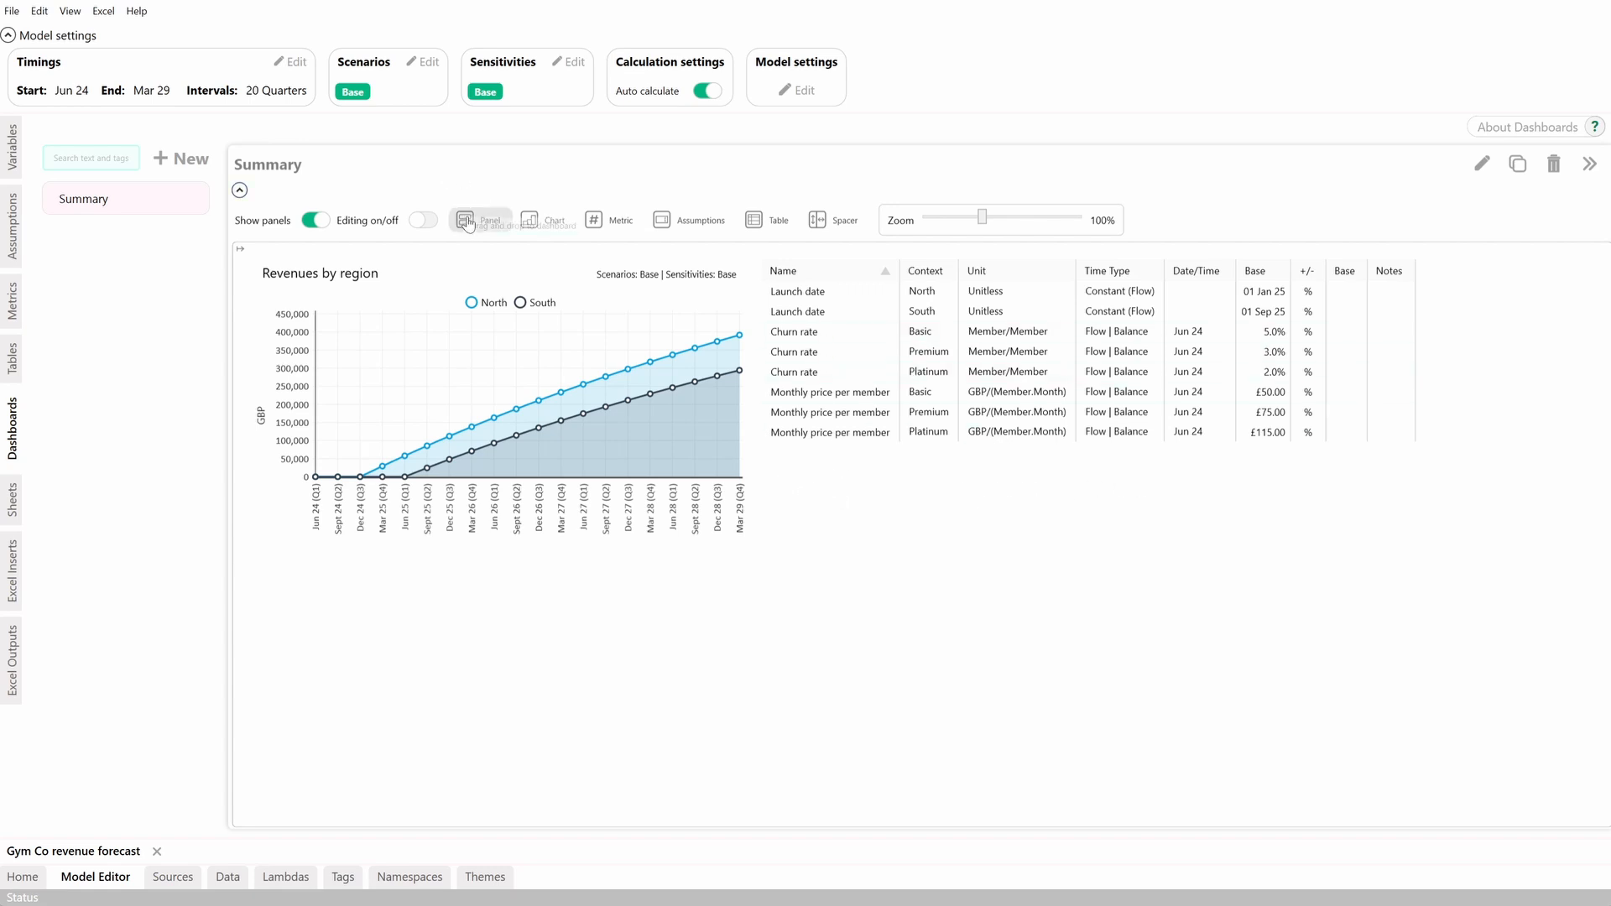
Nest the assumptions table in a new vertical panel beside the chart, with a new horizontal panel below the table
{"action": "left_click_drag", "start_coordinate": [467, 223], "coordinate": [764, 344]}
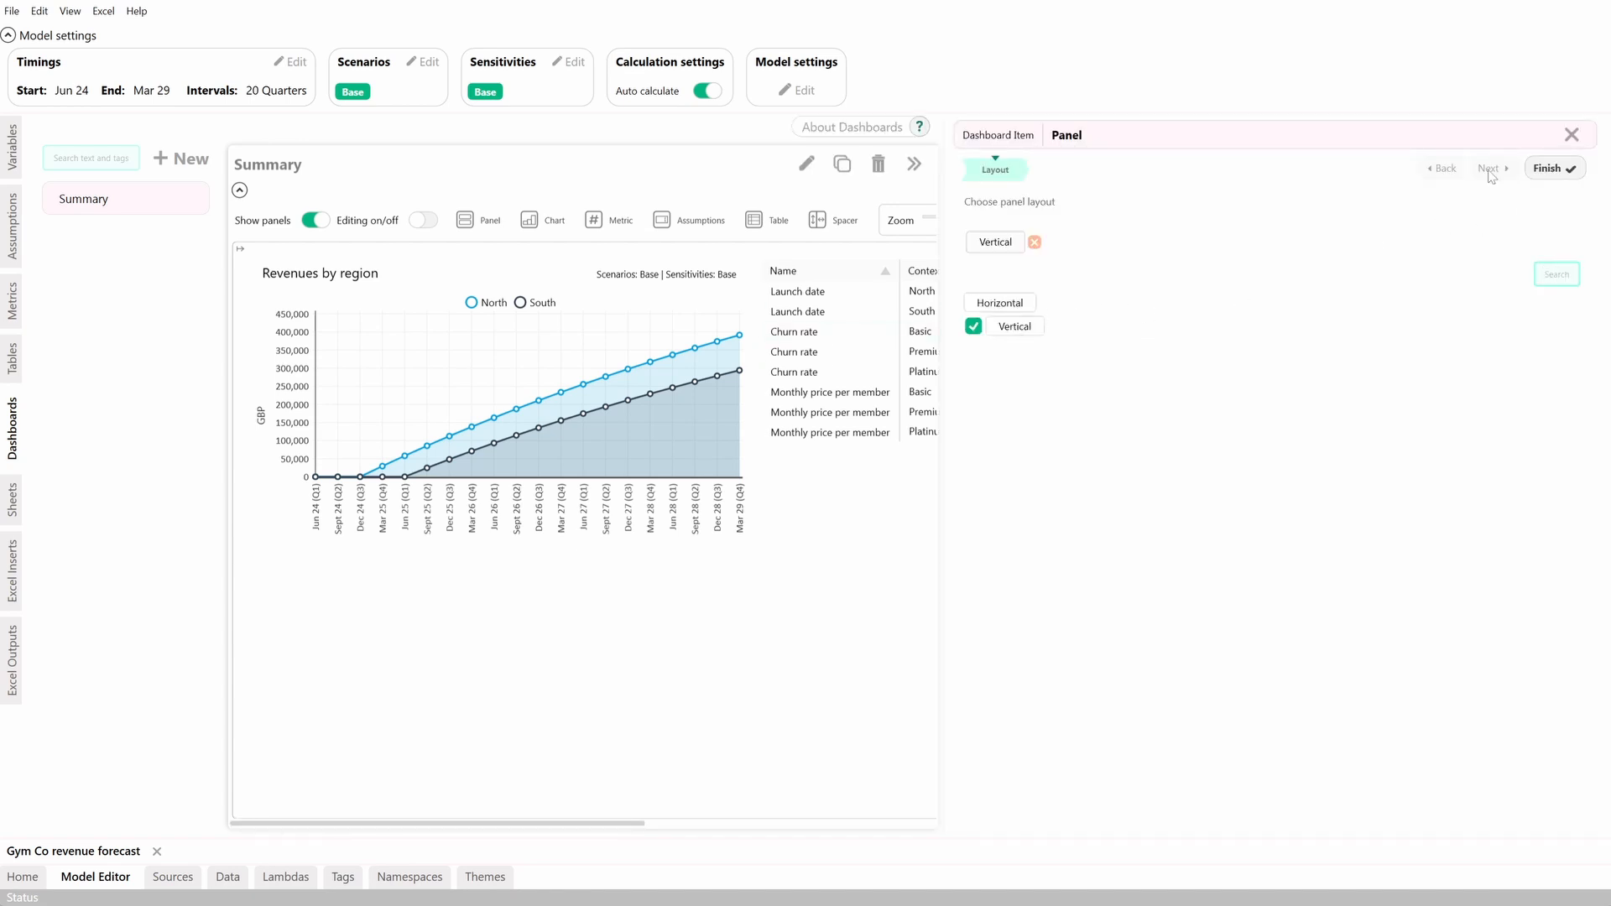
{"action": "left_click", "coordinate": [1552, 168]}
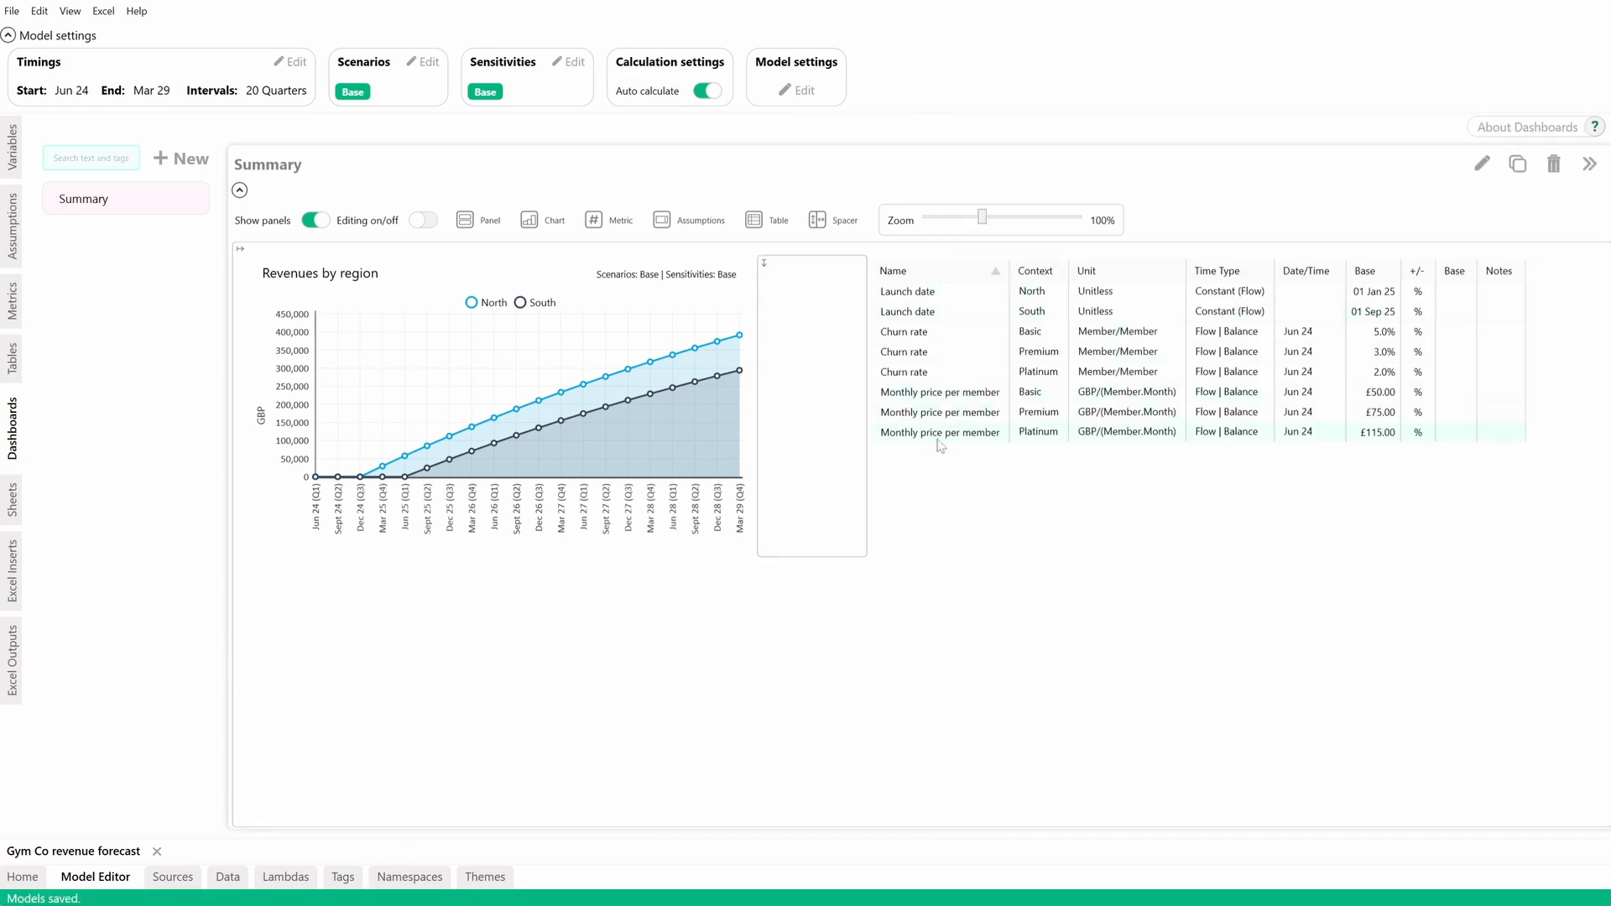
{"action": "left_click_drag", "start_coordinate": [943, 454], "coordinate": [818, 290]}
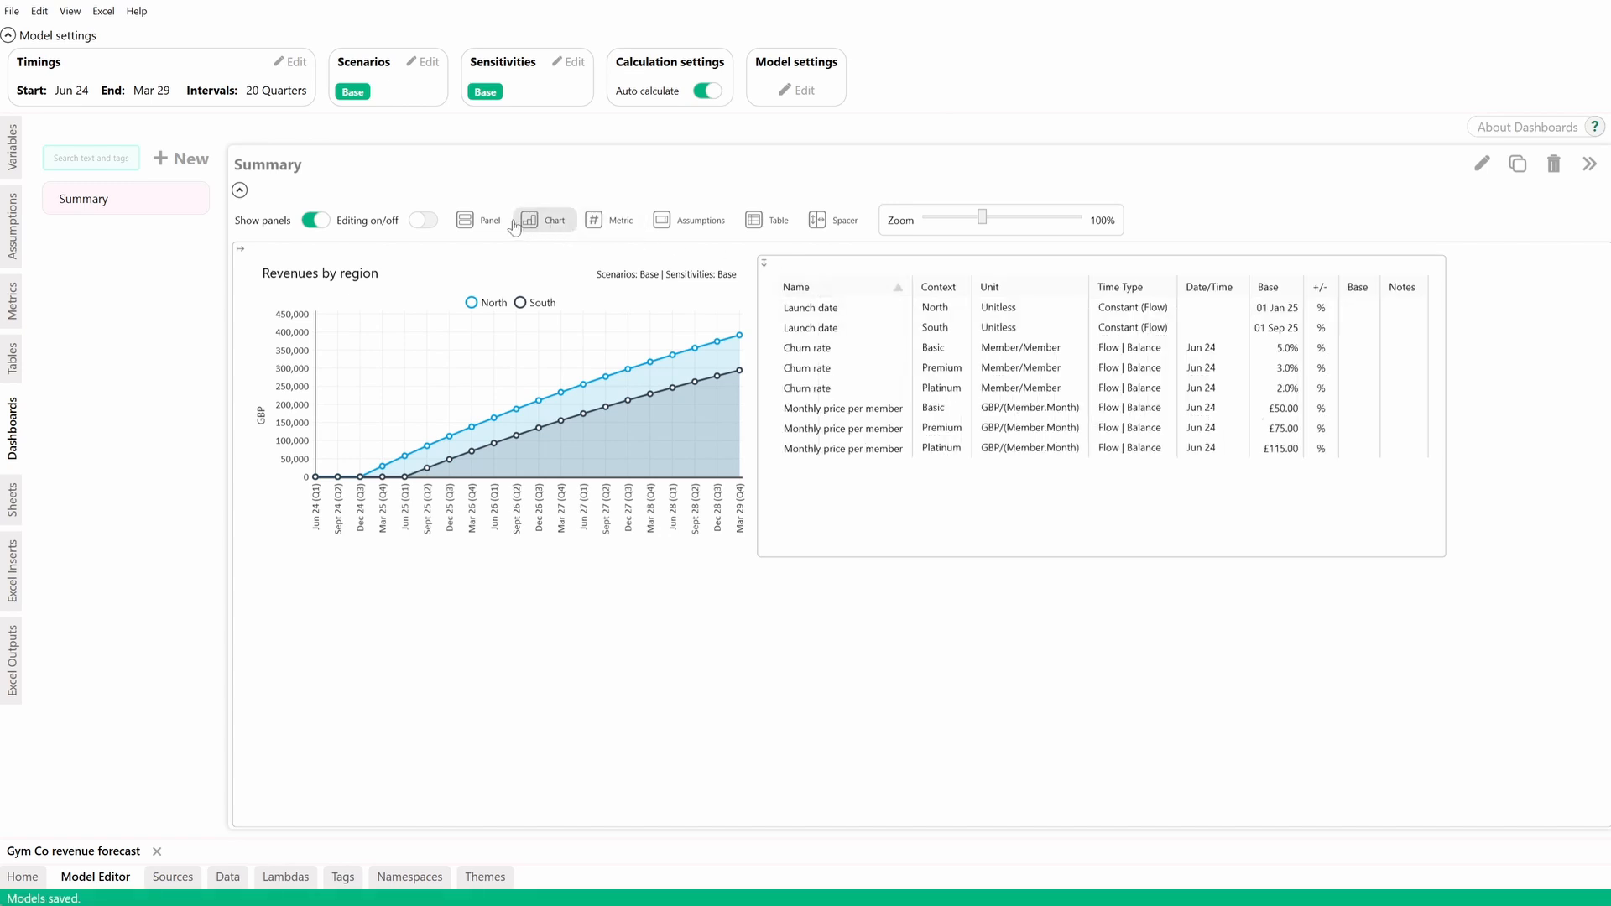
{"action": "left_click_drag", "start_coordinate": [466, 219], "coordinate": [997, 468]}
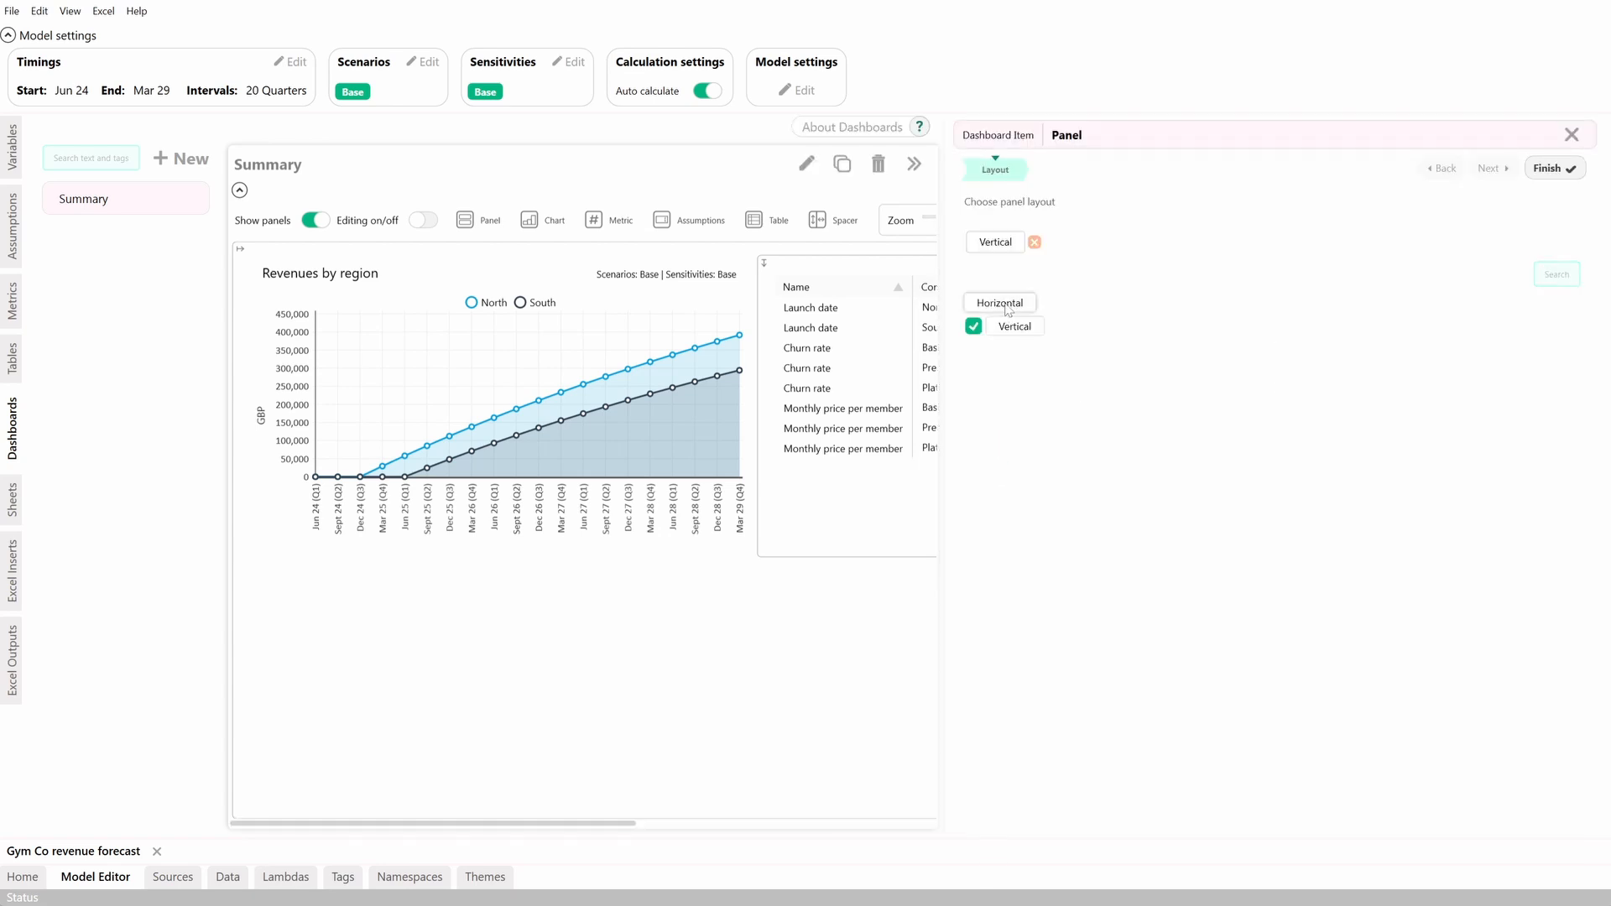
{"action": "left_click", "coordinate": [1005, 303]}
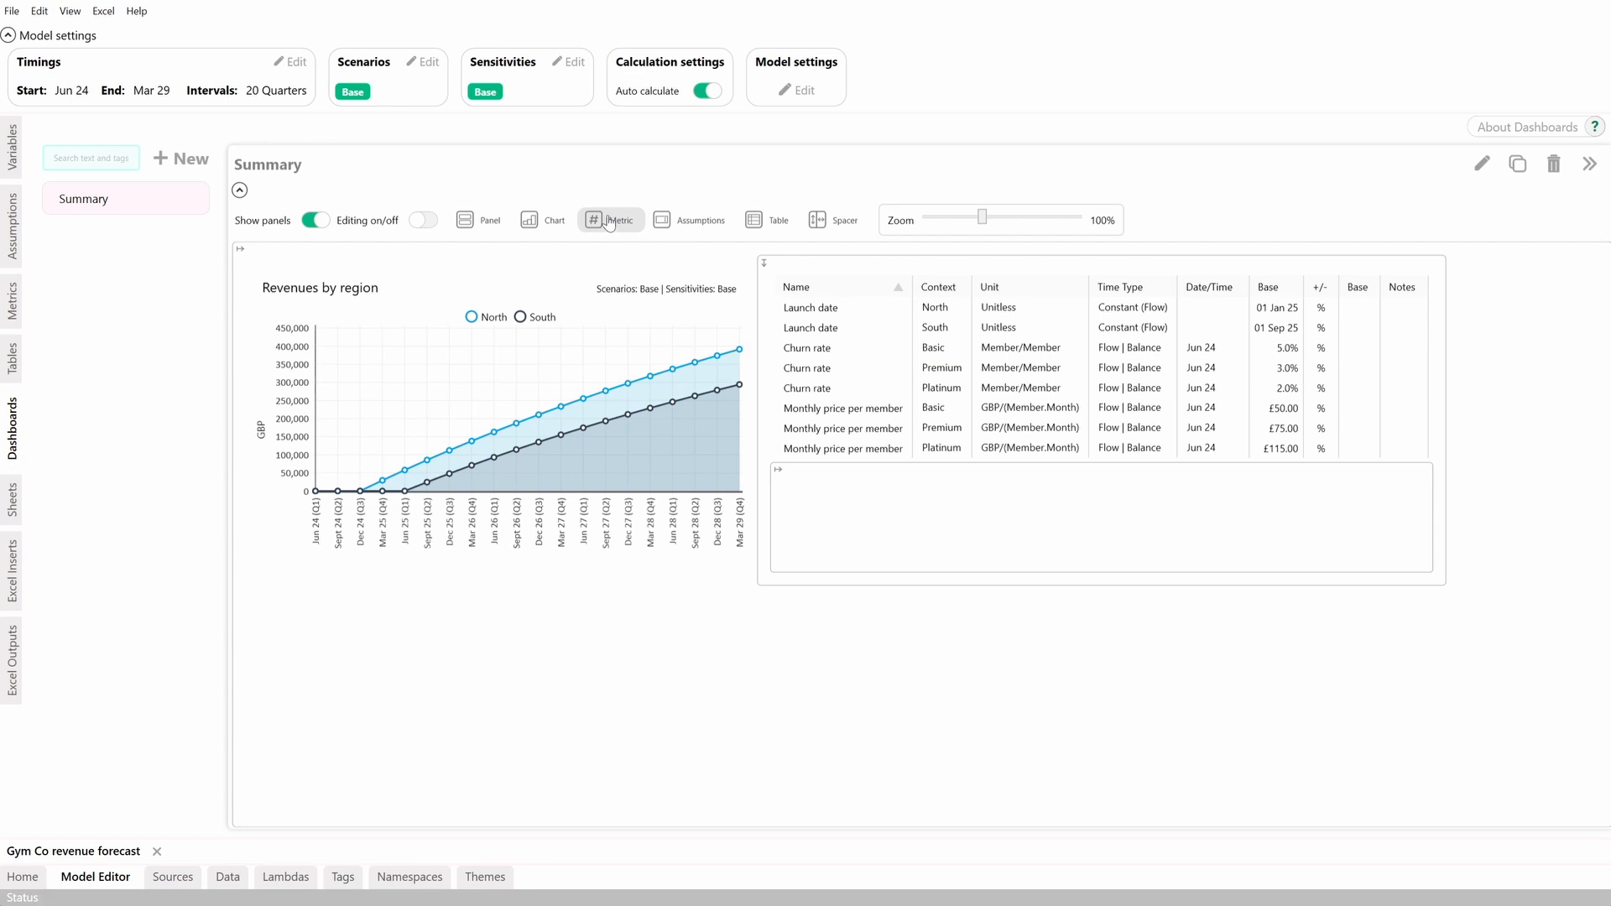
Place a metric item in the horizontal panel and start a new metric for it named "Total revenues"
{"action": "left_click_drag", "start_coordinate": [609, 223], "coordinate": [794, 522]}
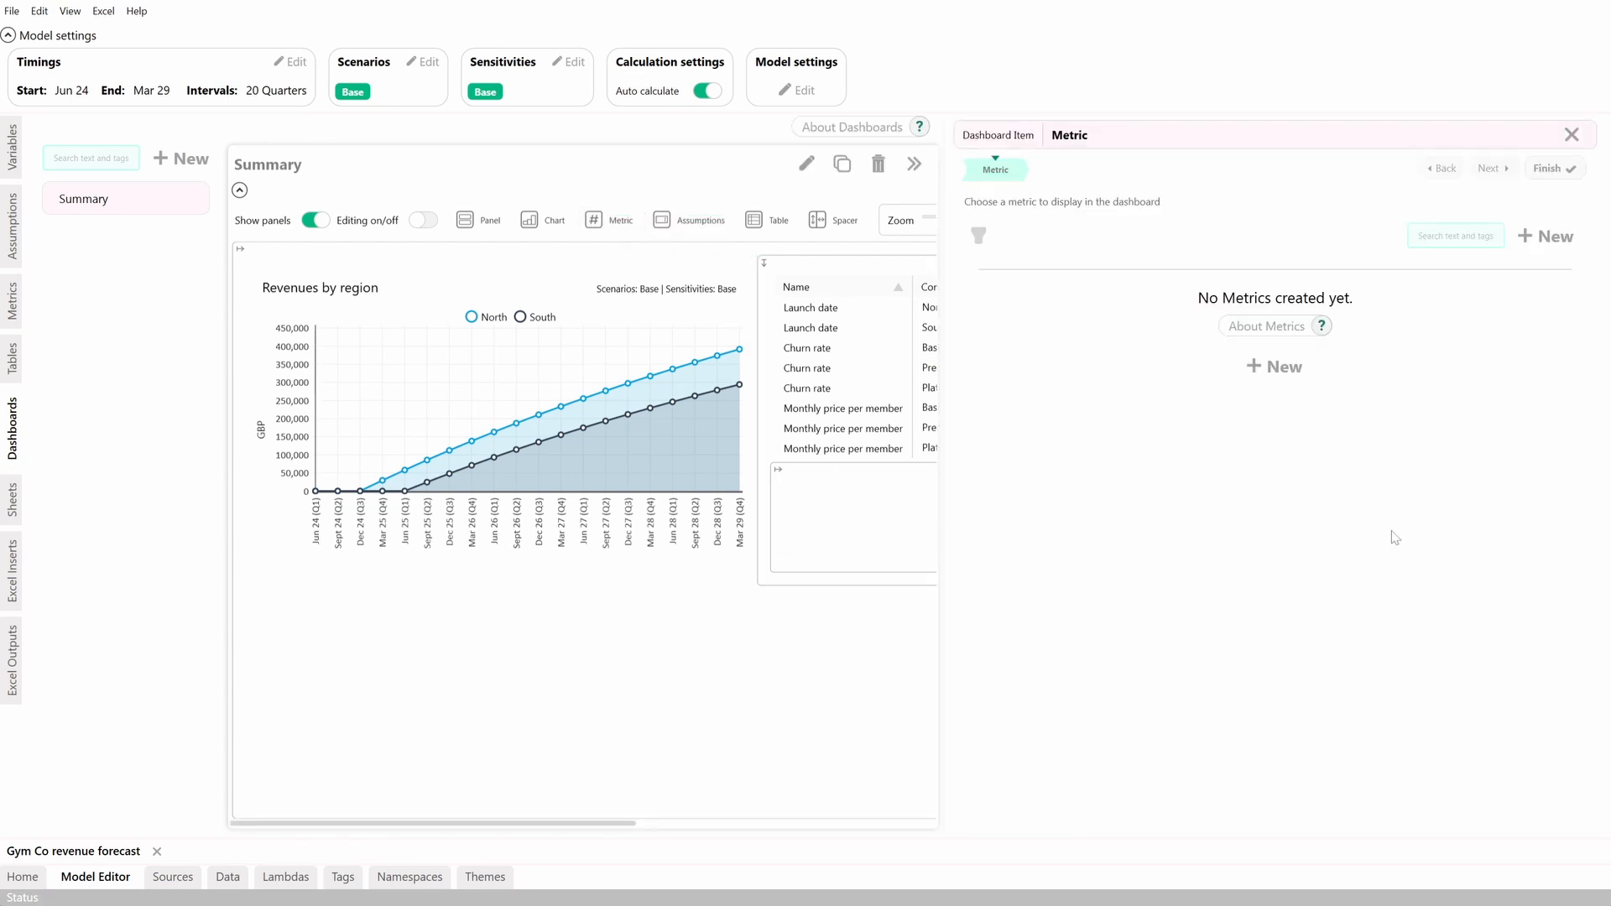
{"action": "left_click", "coordinate": [1290, 372]}
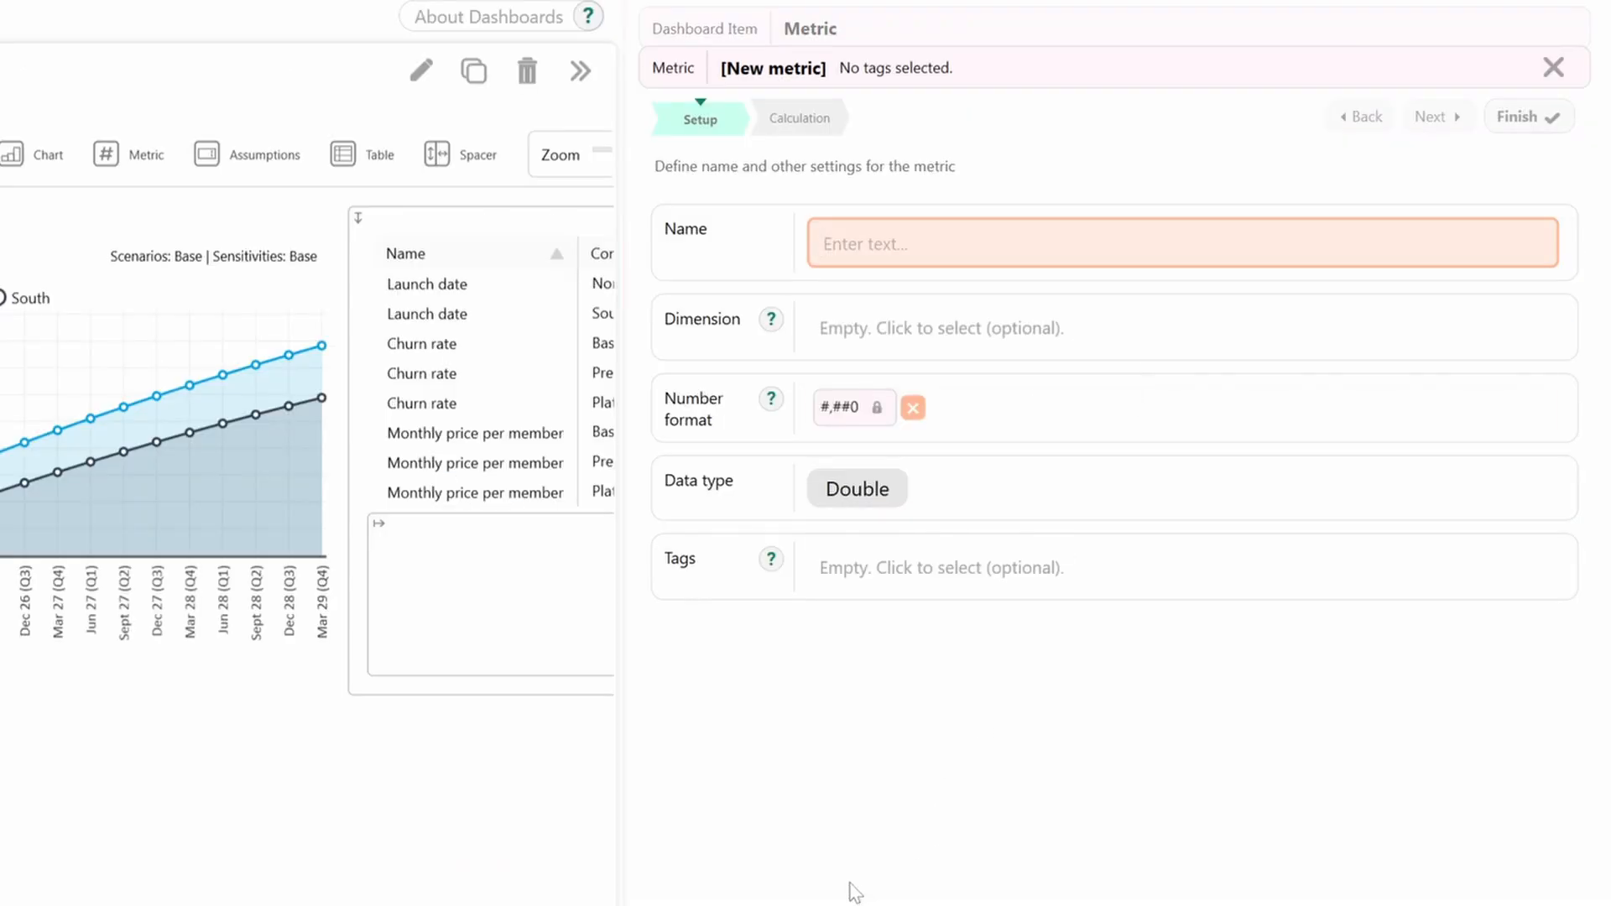
{"action": "type", "text": "Total revenues"}
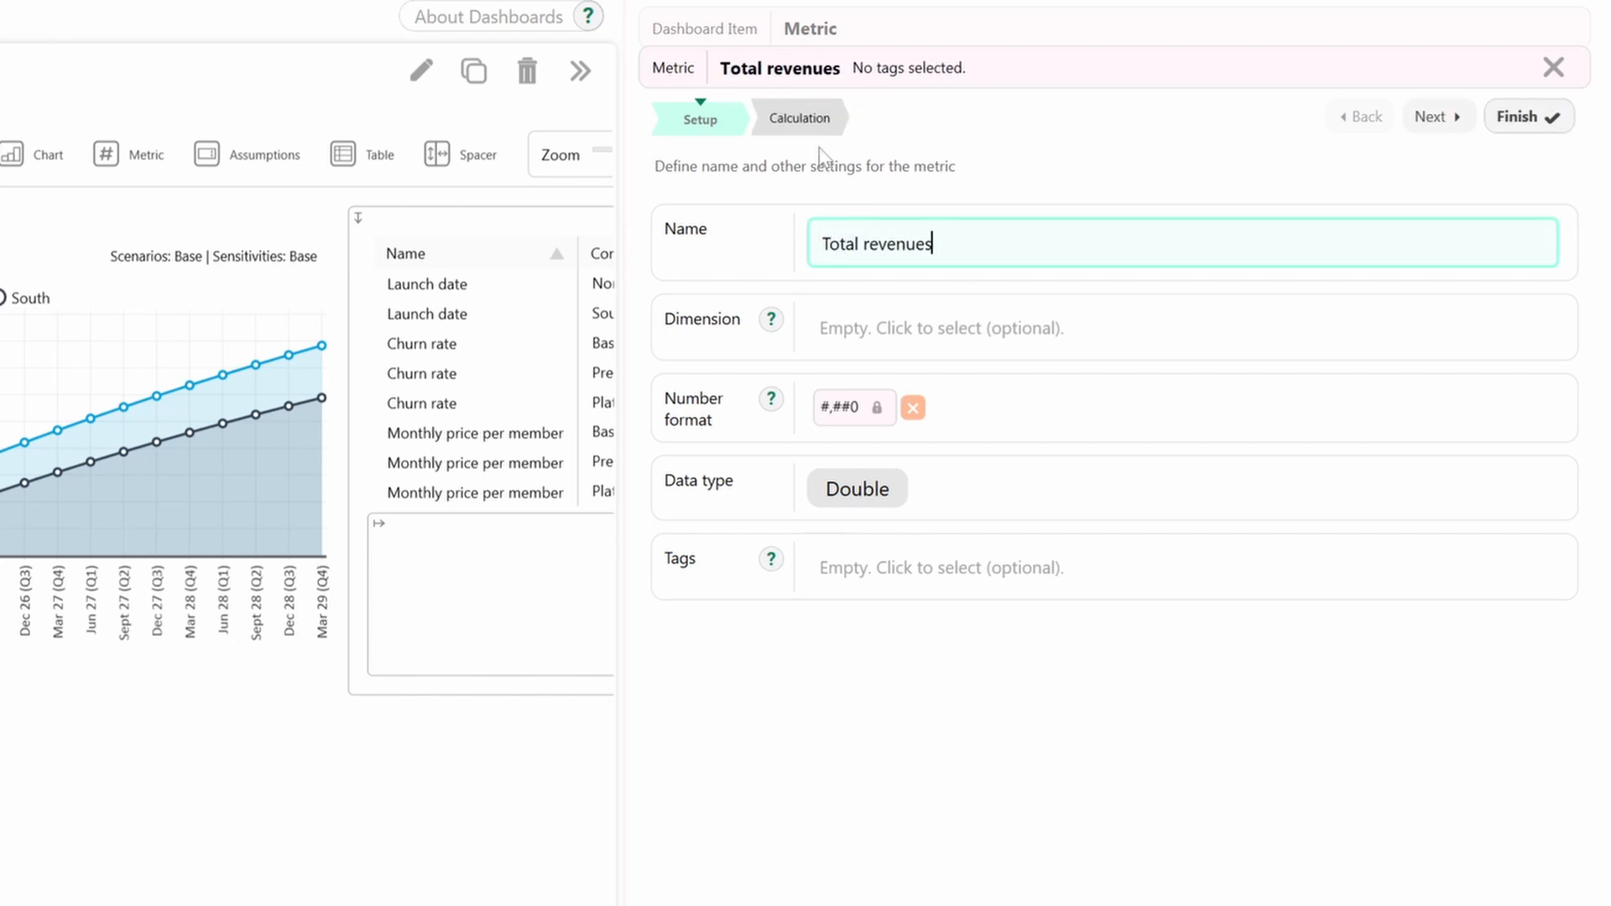
Calculate the metric as SUM ( Total revenues [Starts at: First period, Ends at: Last period] ) / 1000000
{"action": "left_click", "coordinate": [825, 126]}
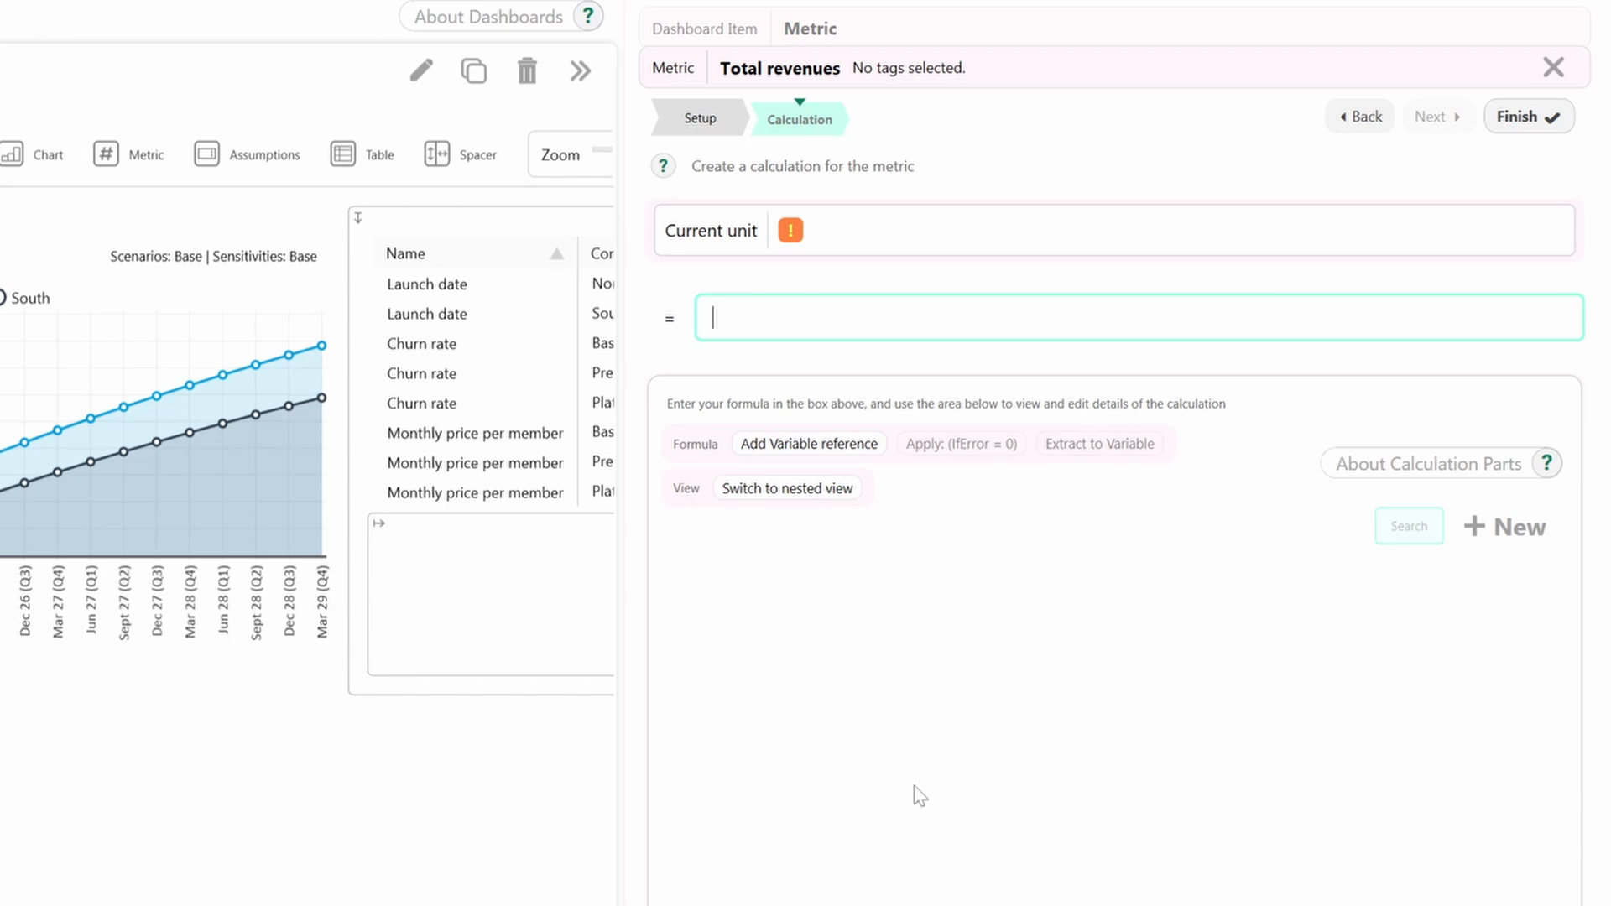
{"action": "type", "text": "sum"}
{"action": "key", "text": "Return"}
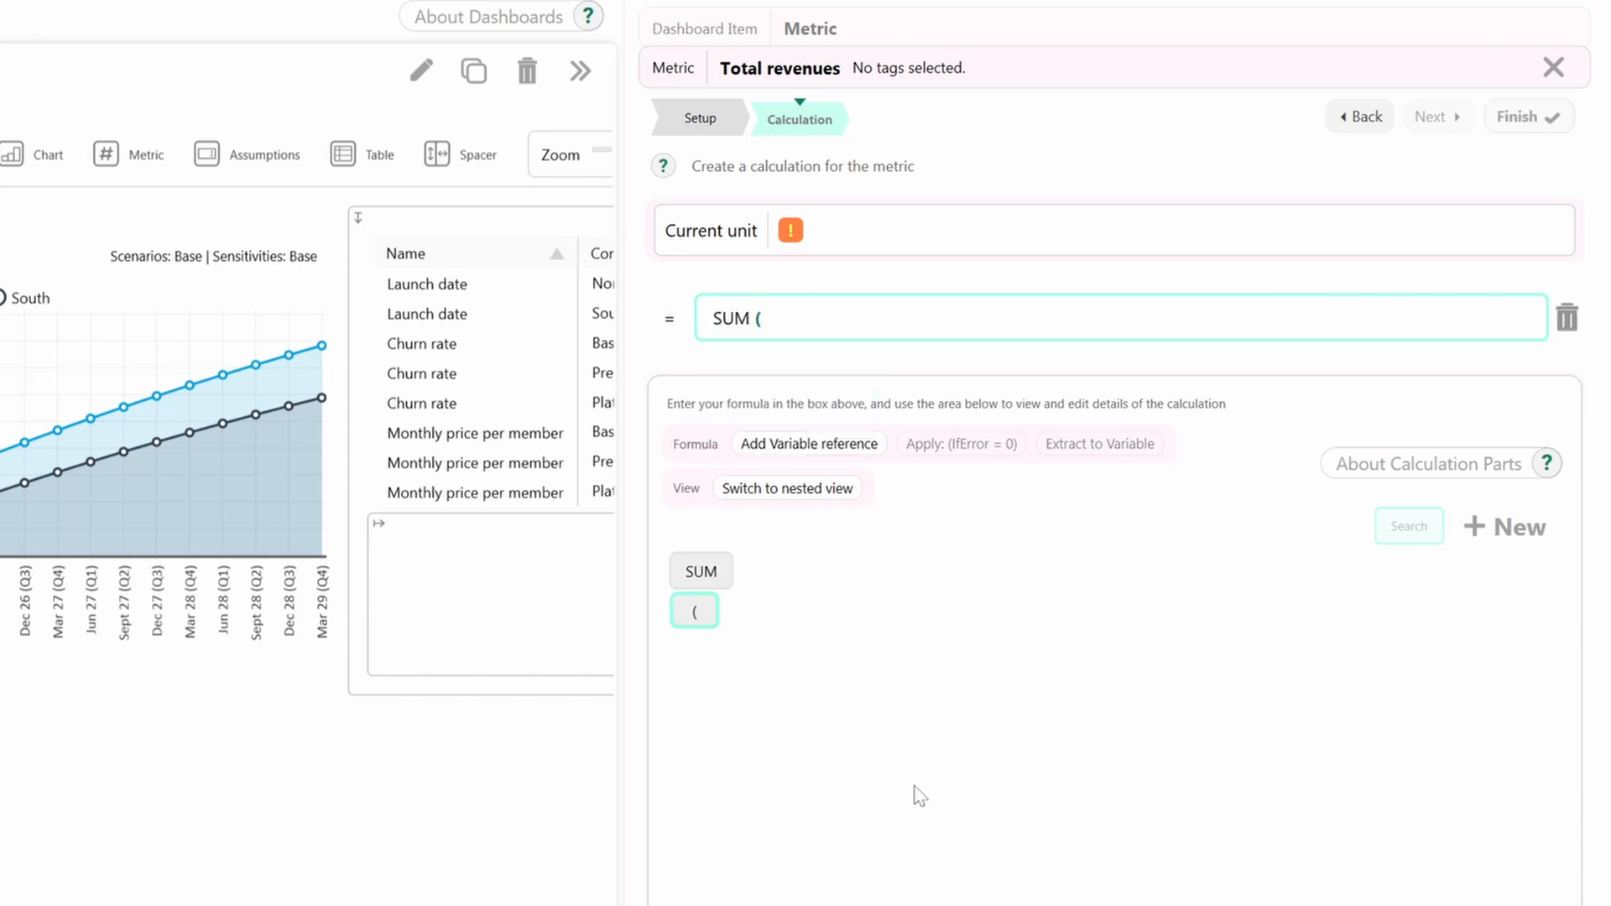
{"action": "type", "text": "revenue"}
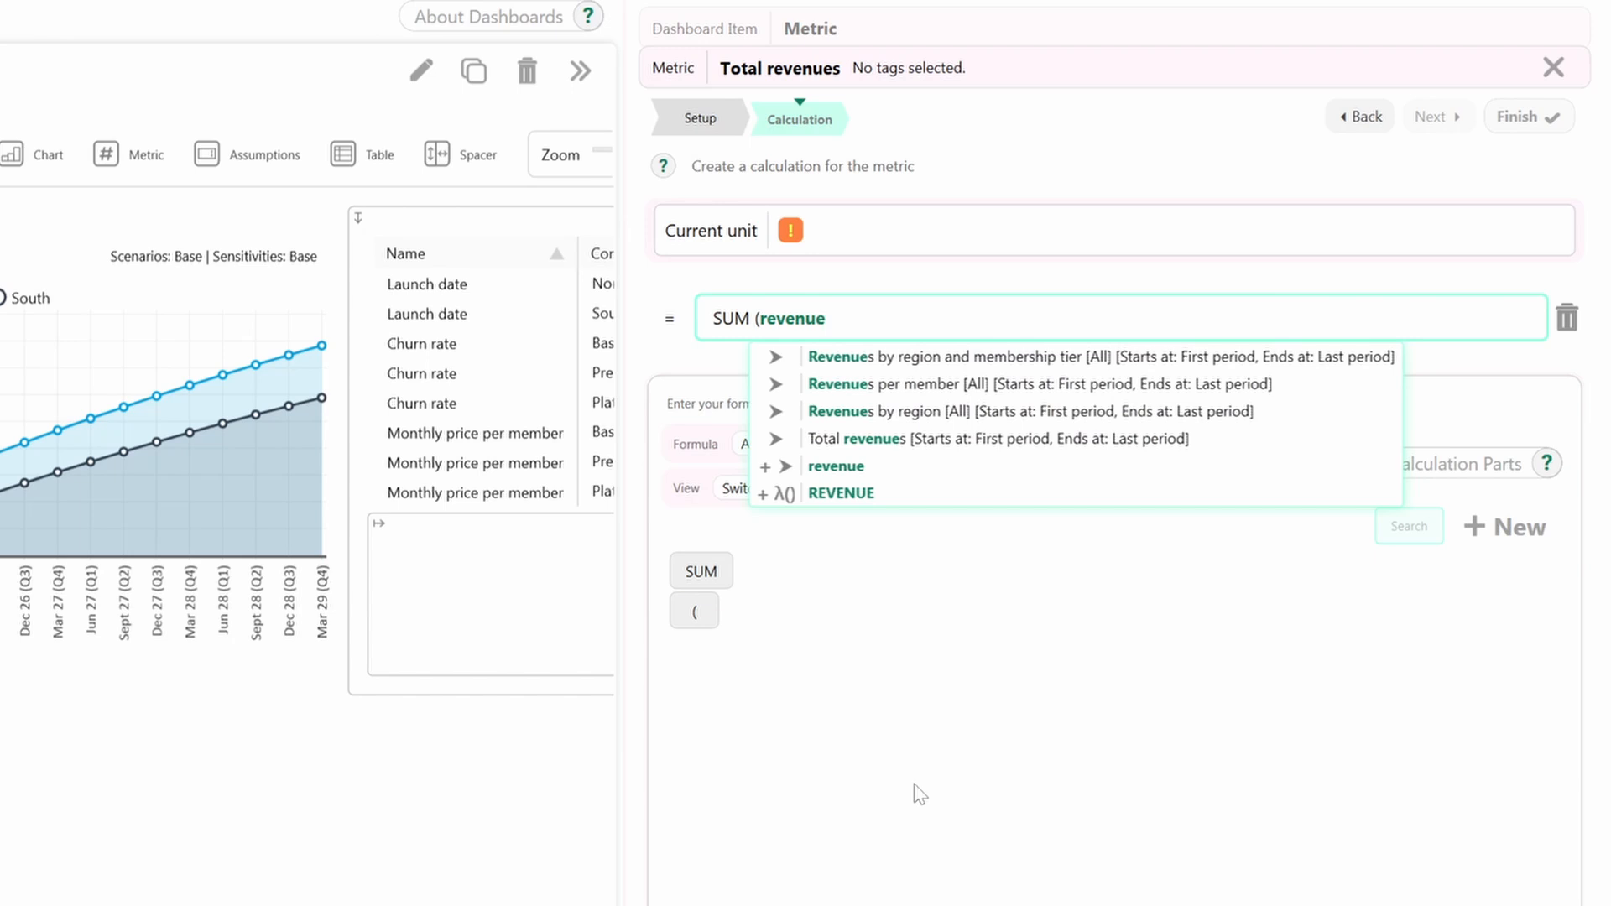
{"action": "left_click", "coordinate": [897, 447]}
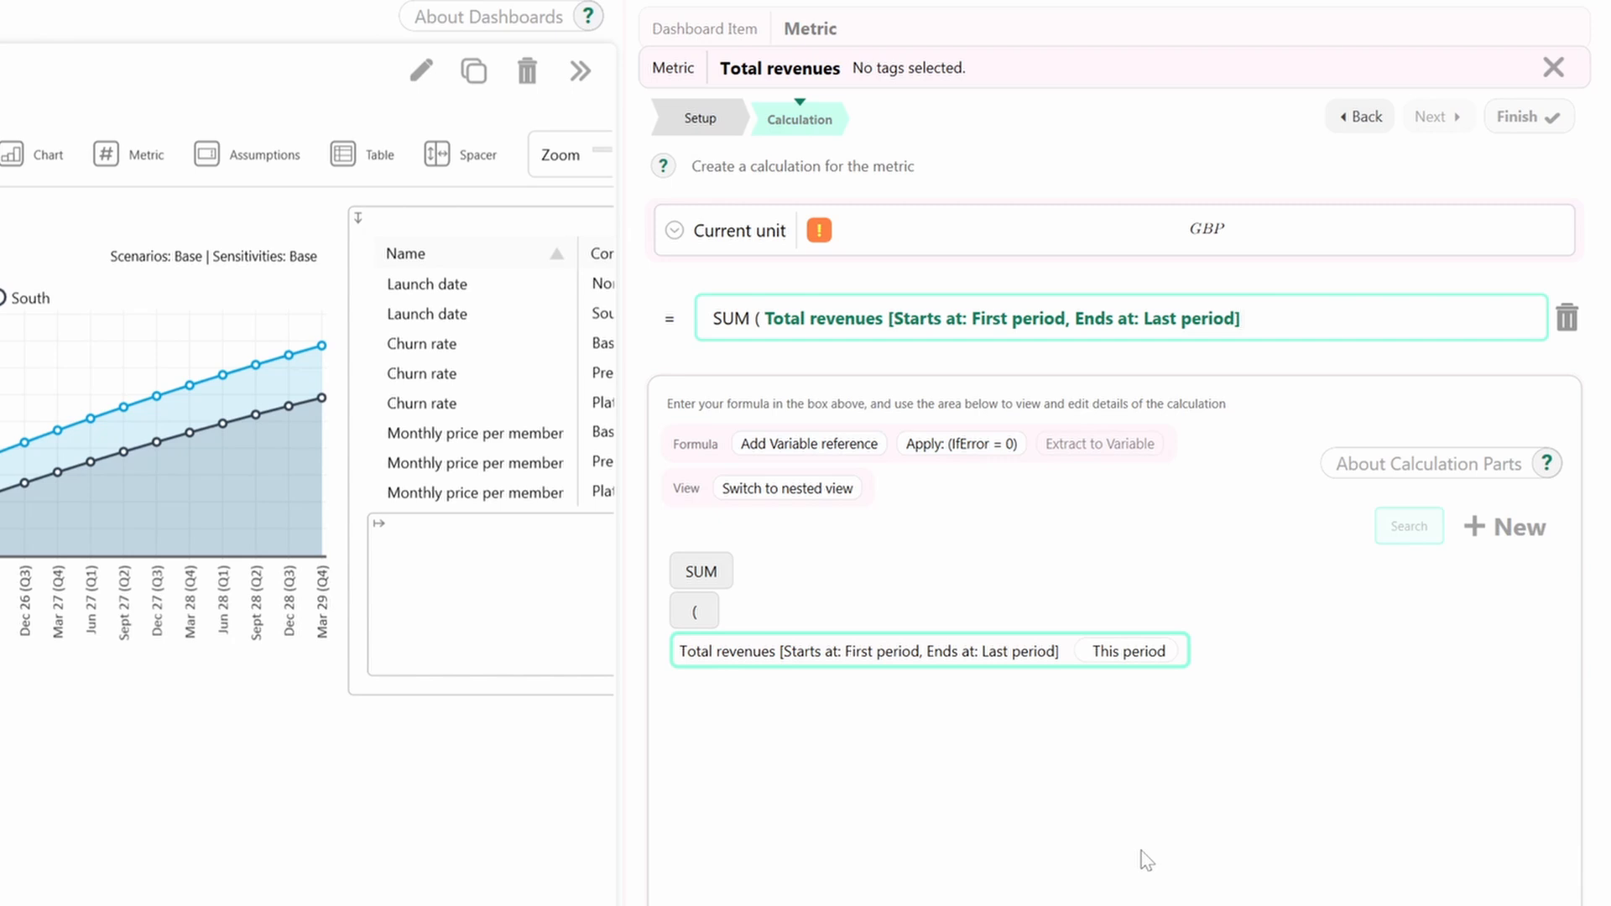
{"action": "type", "text": ")"}
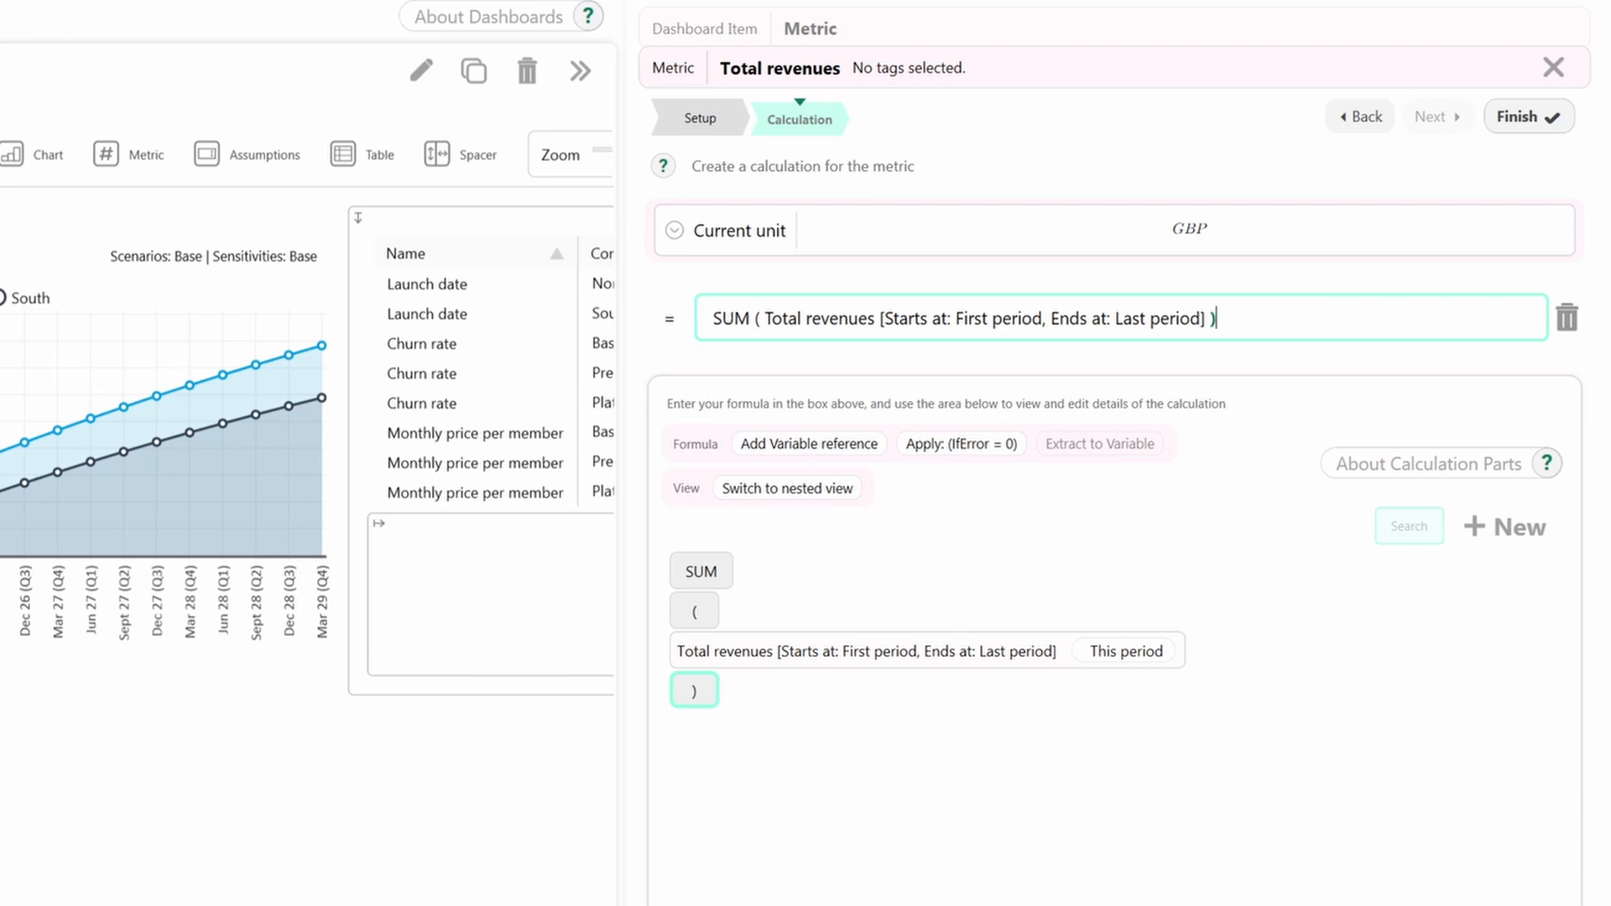
{"action": "type", "text": "/ 10"}
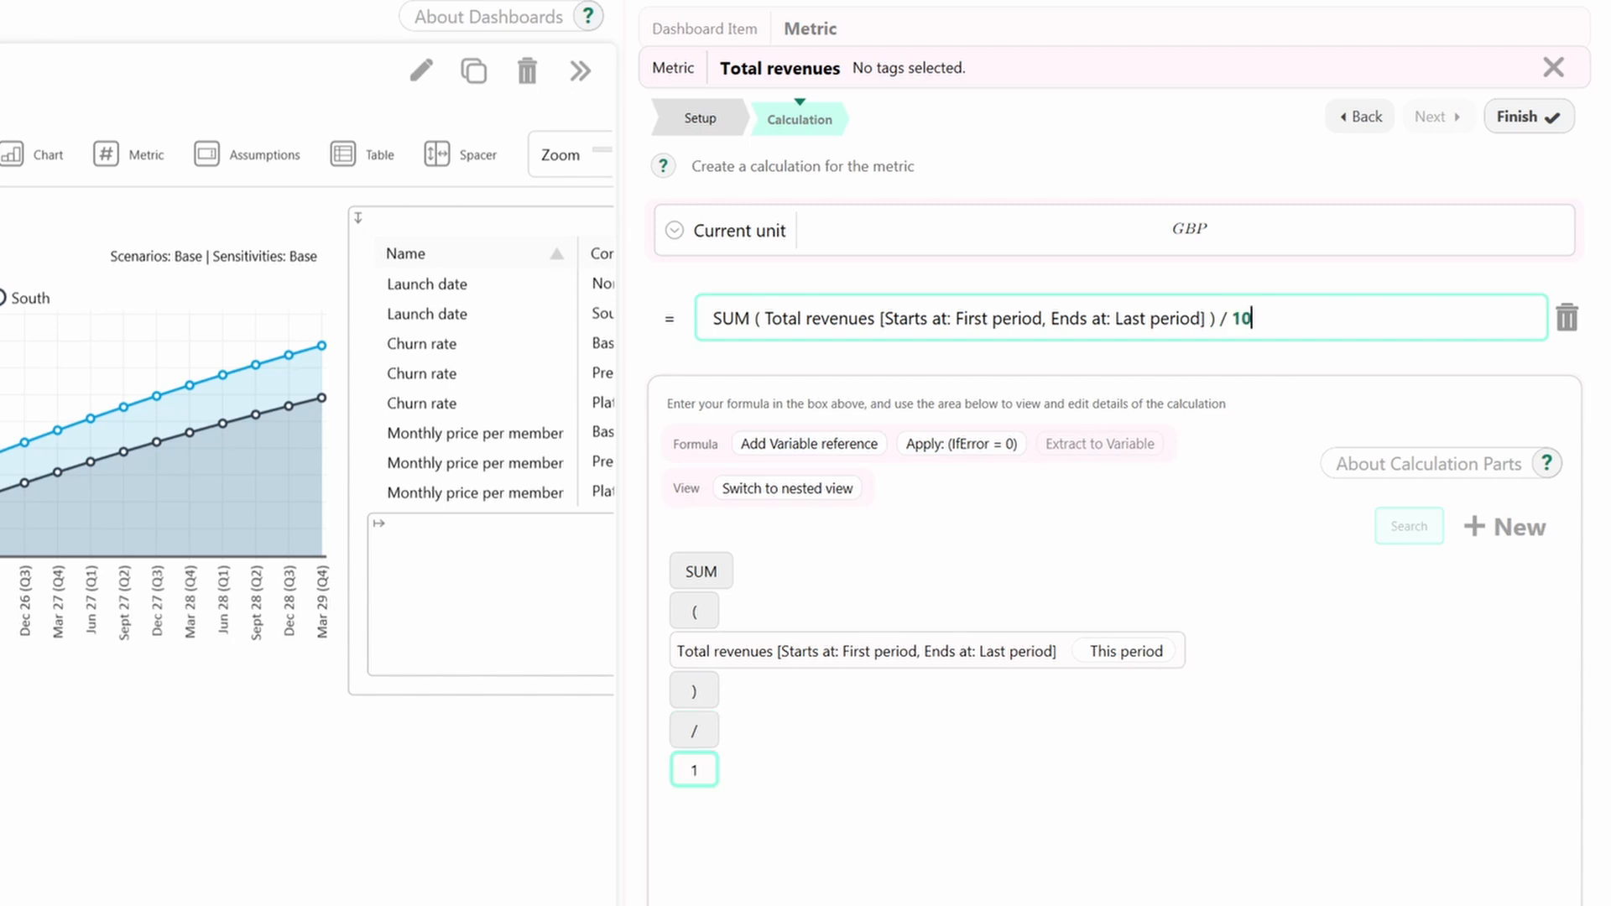
{"action": "type", "text": "00000"}
Set the metric's number format to "£"#,##0.0"m" and display the finished Total revenues metric in the dashboard
{"action": "left_click", "coordinate": [701, 119]}
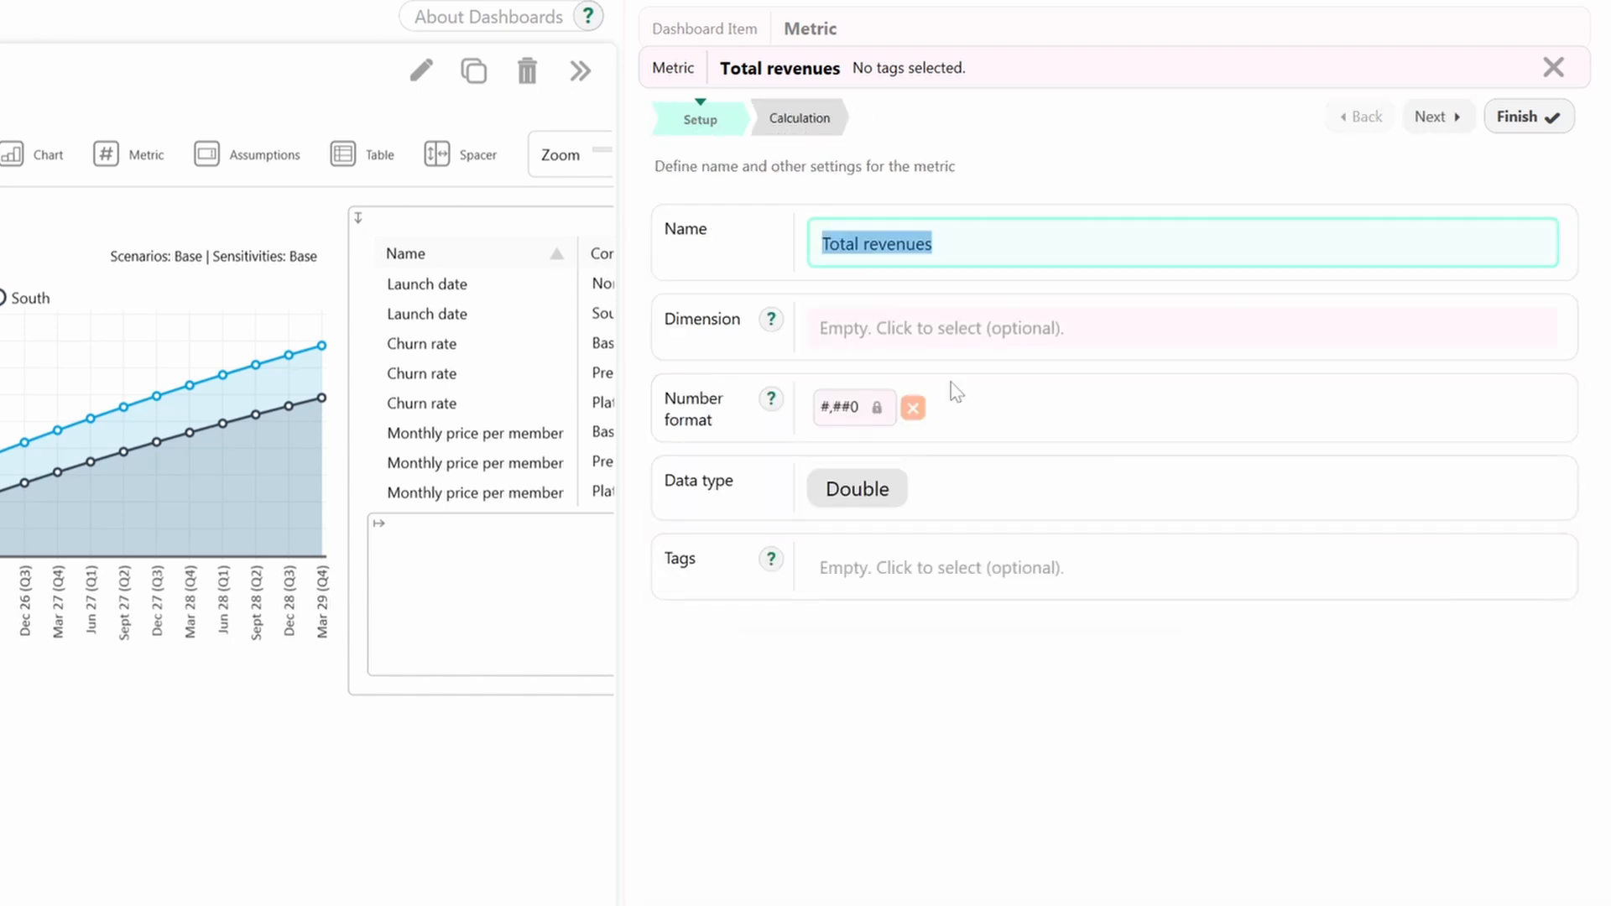
{"action": "left_click", "coordinate": [971, 413]}
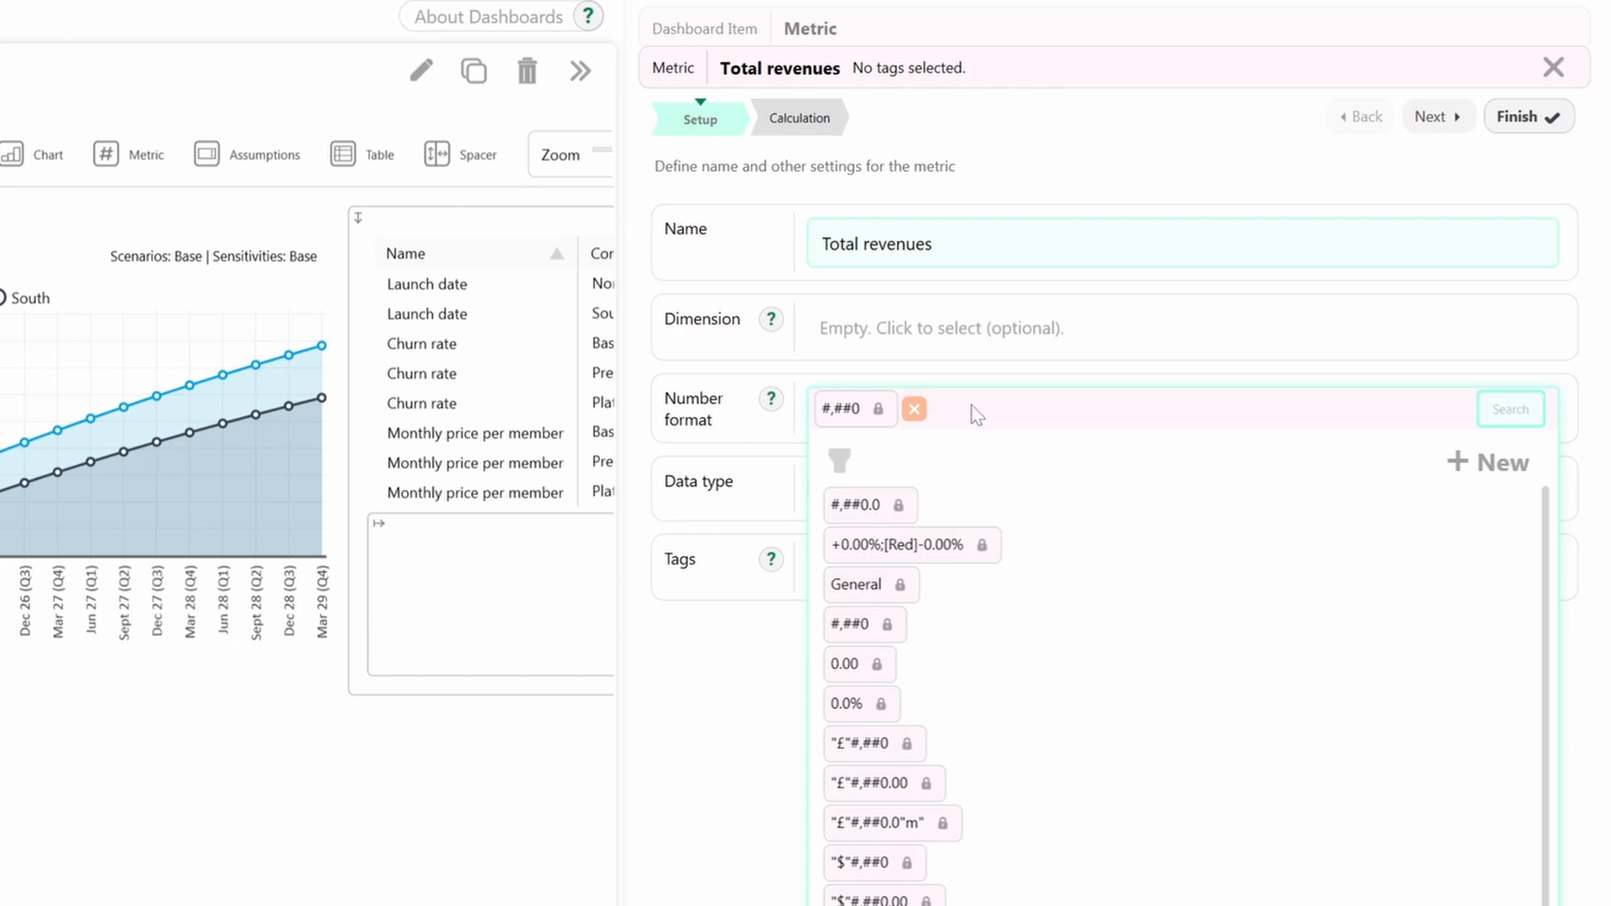
{"action": "type", "text": "£"}
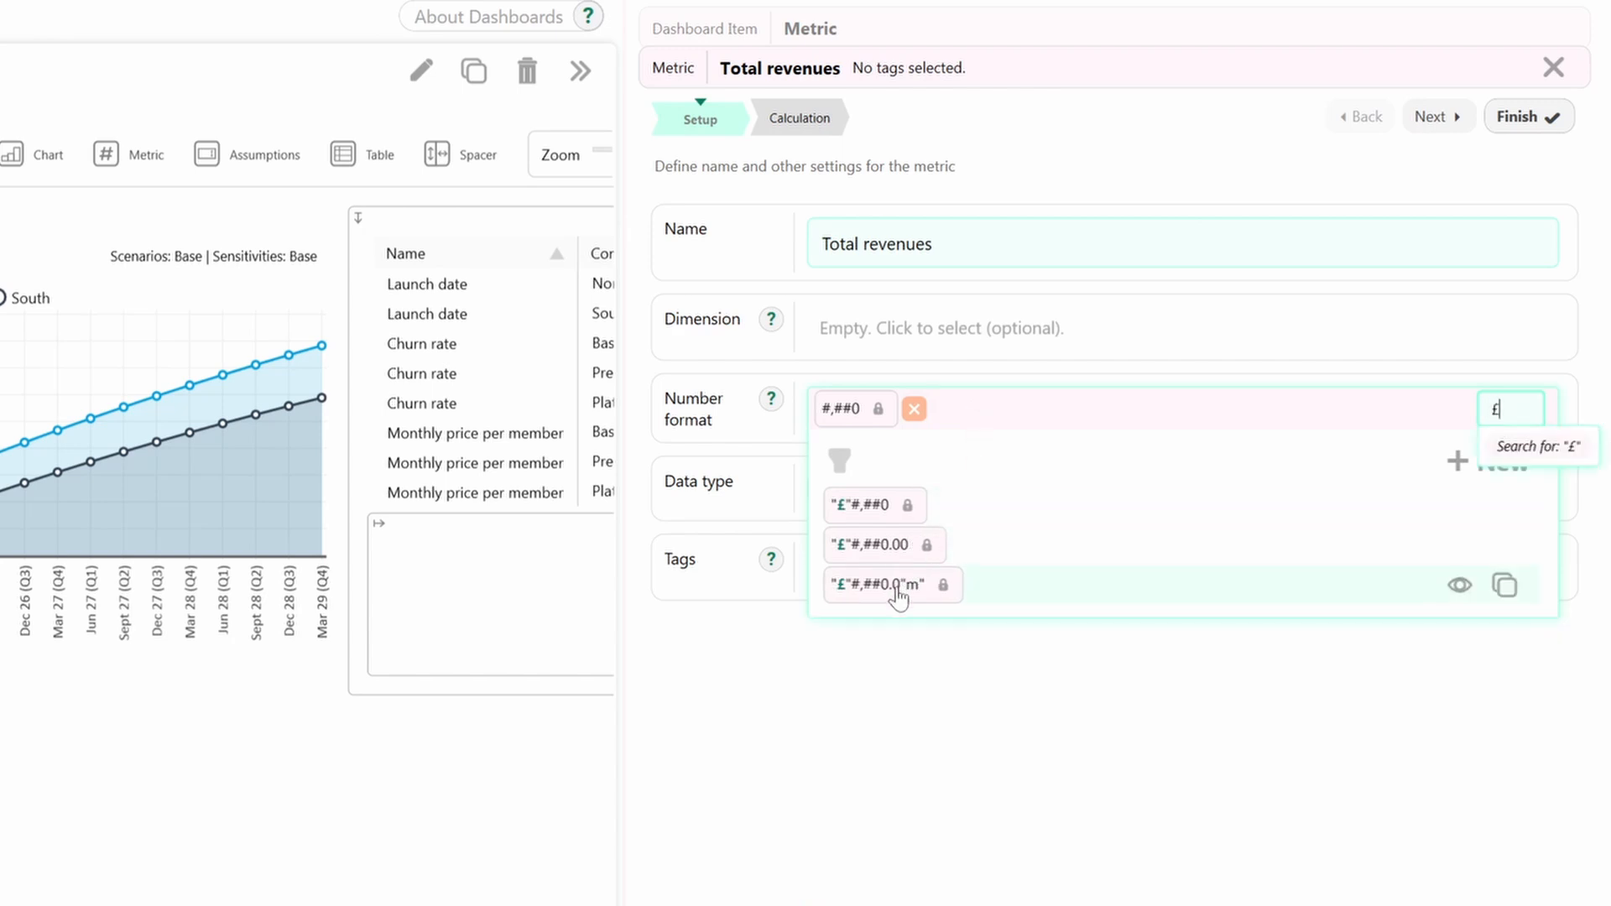
{"action": "left_click", "coordinate": [890, 584]}
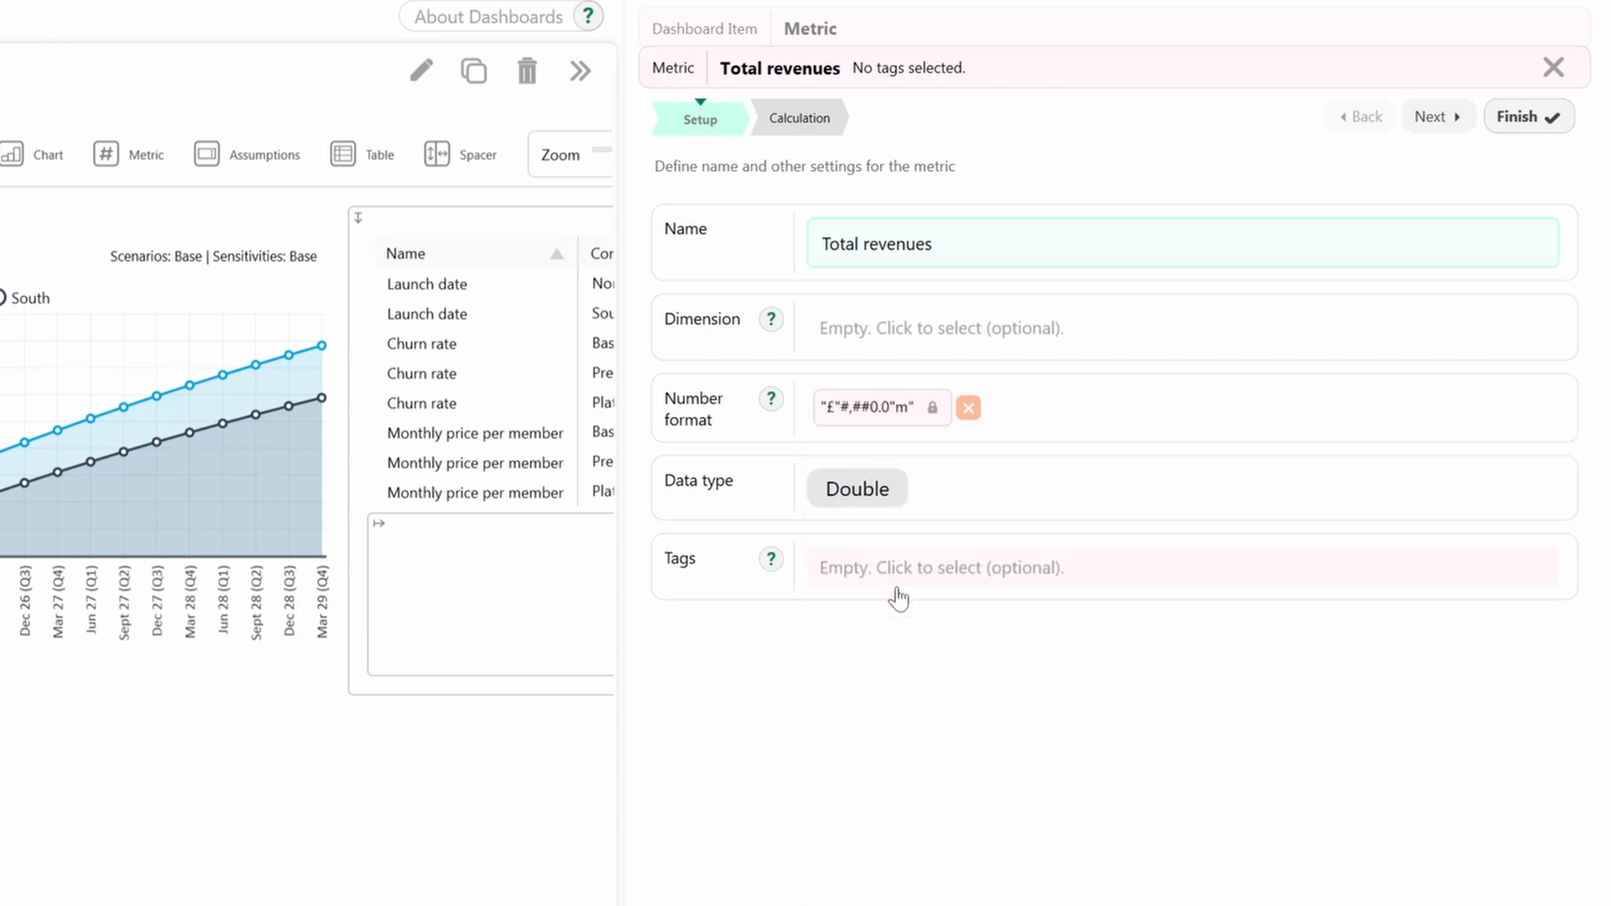
{"action": "left_click", "coordinate": [1529, 117]}
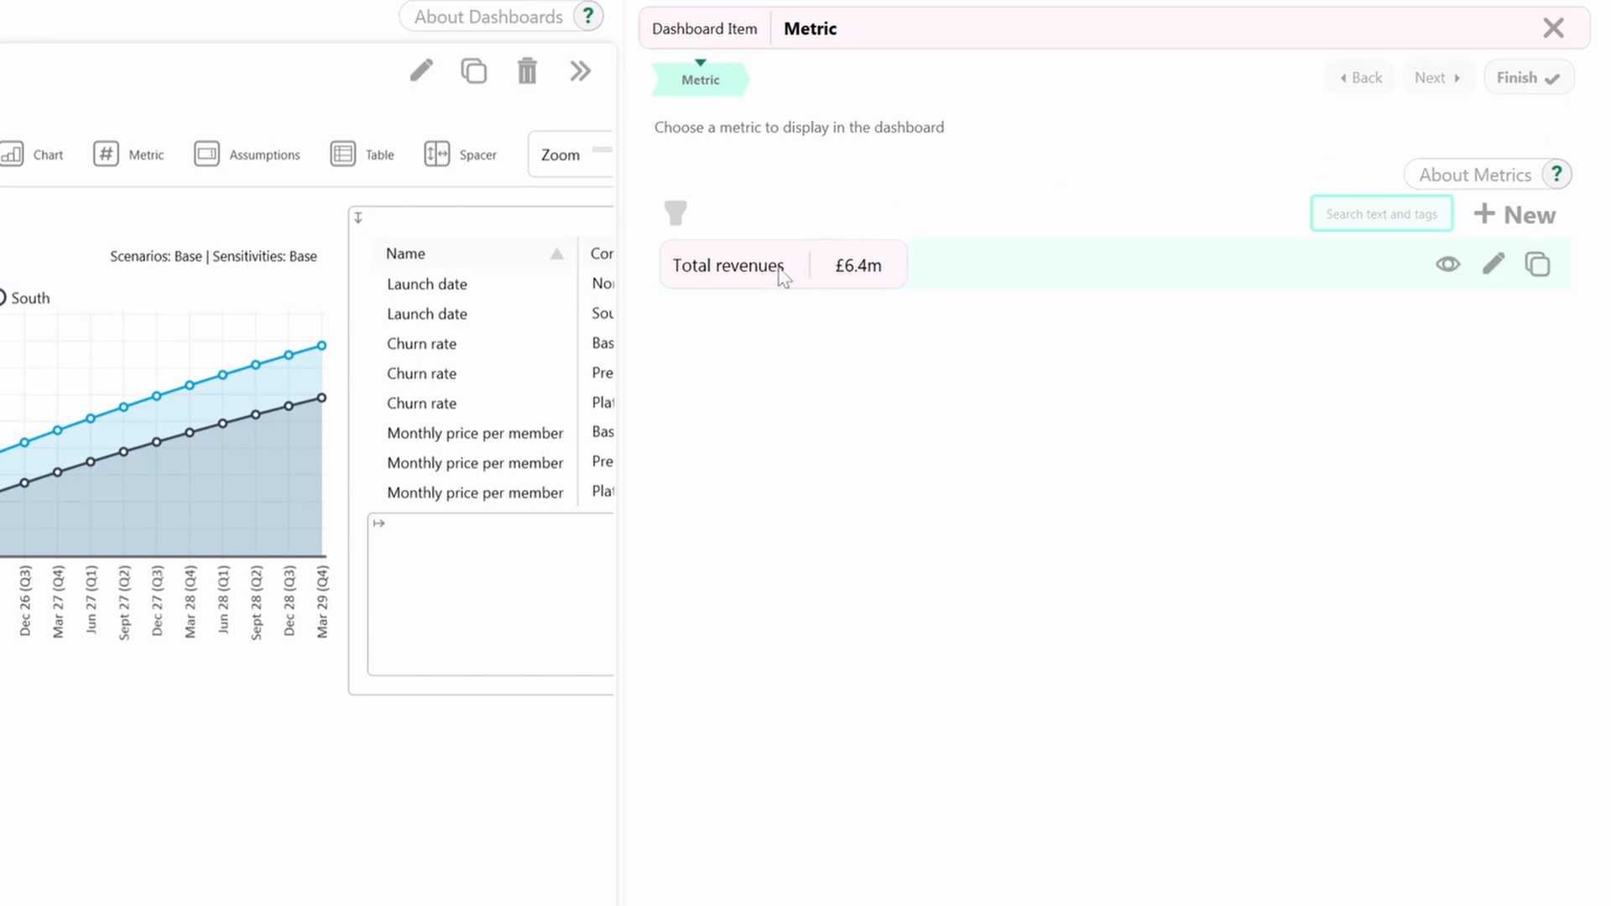
{"action": "left_click", "coordinate": [779, 273]}
{"action": "left_click", "coordinate": [1529, 78]}
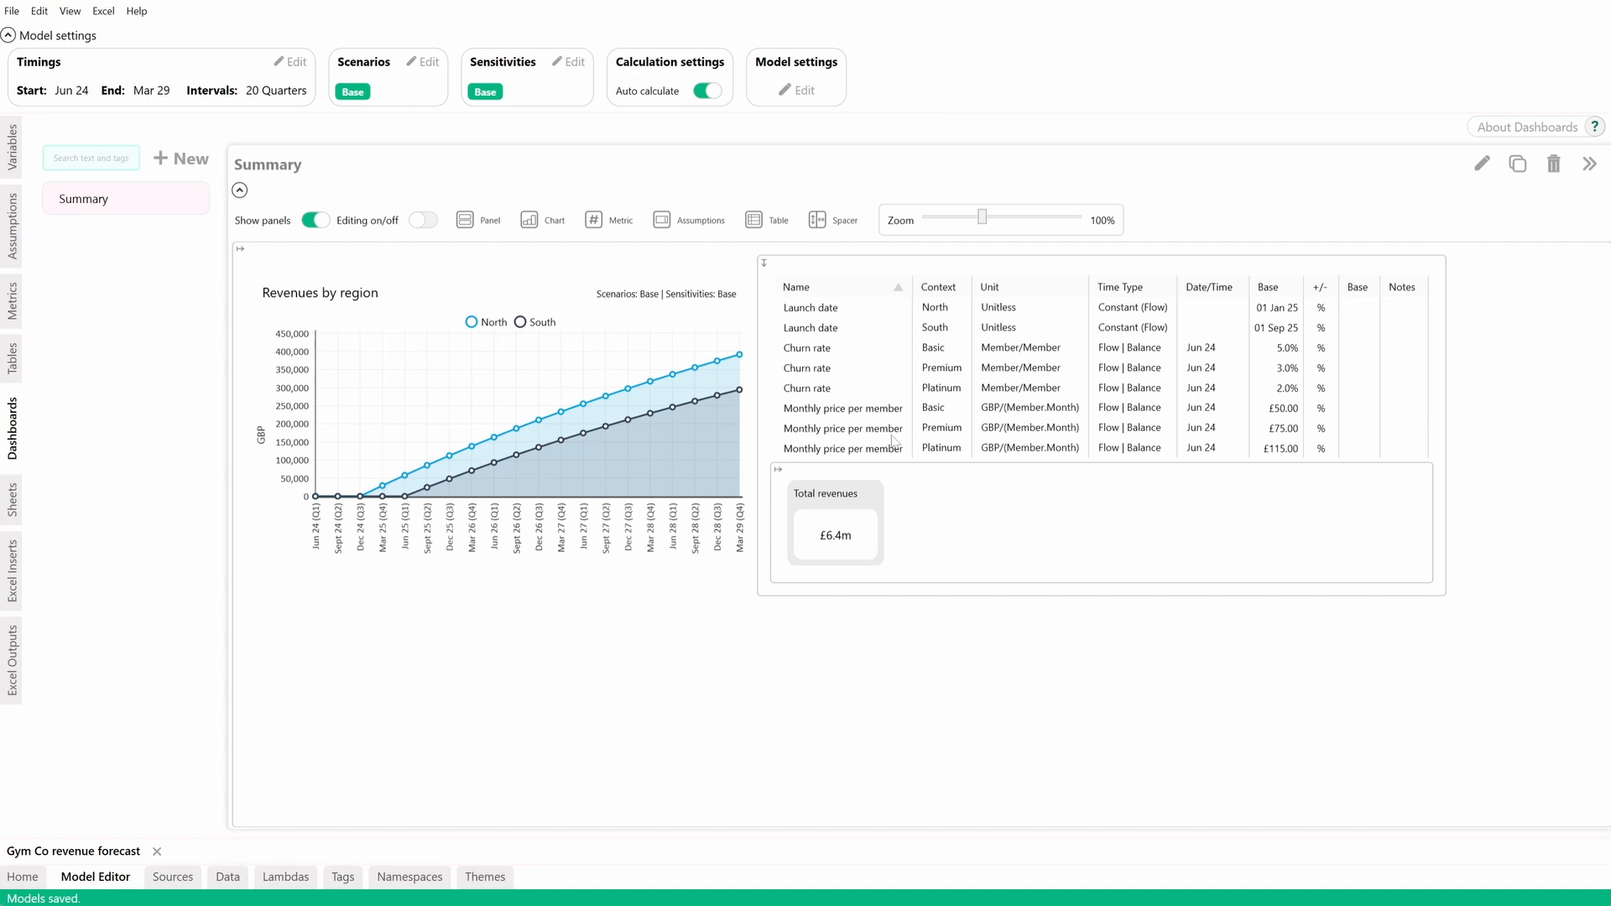
Place another metric item beside Total revenues and start a new metric named "Final members" with the Region dimension
{"action": "left_click_drag", "start_coordinate": [631, 219], "coordinate": [889, 514]}
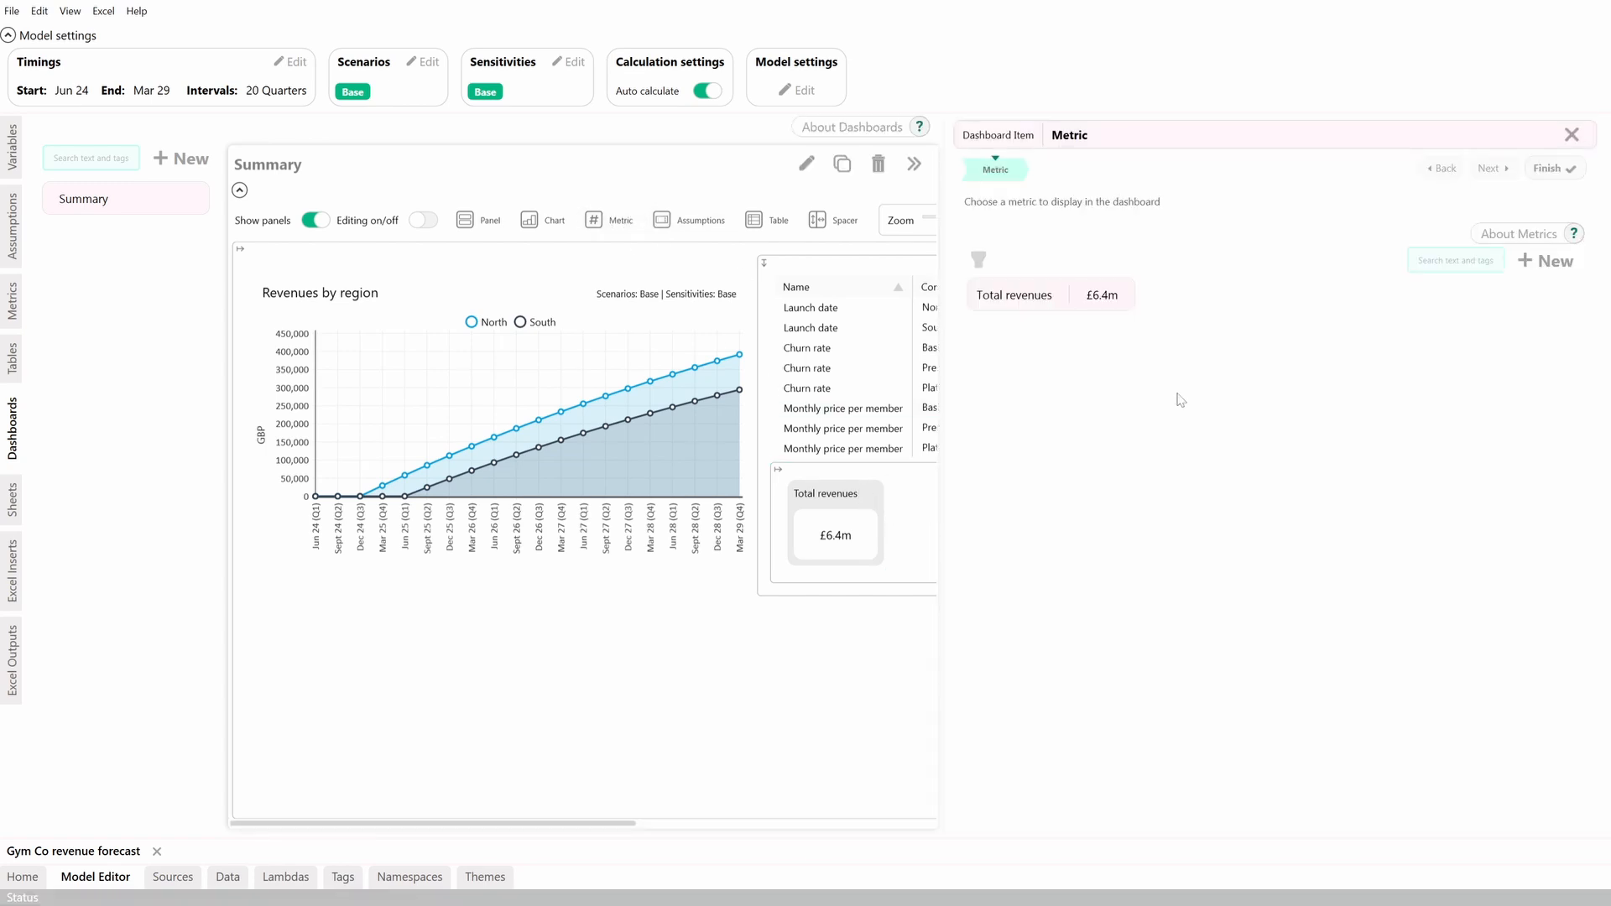
{"action": "left_click", "coordinate": [1551, 264]}
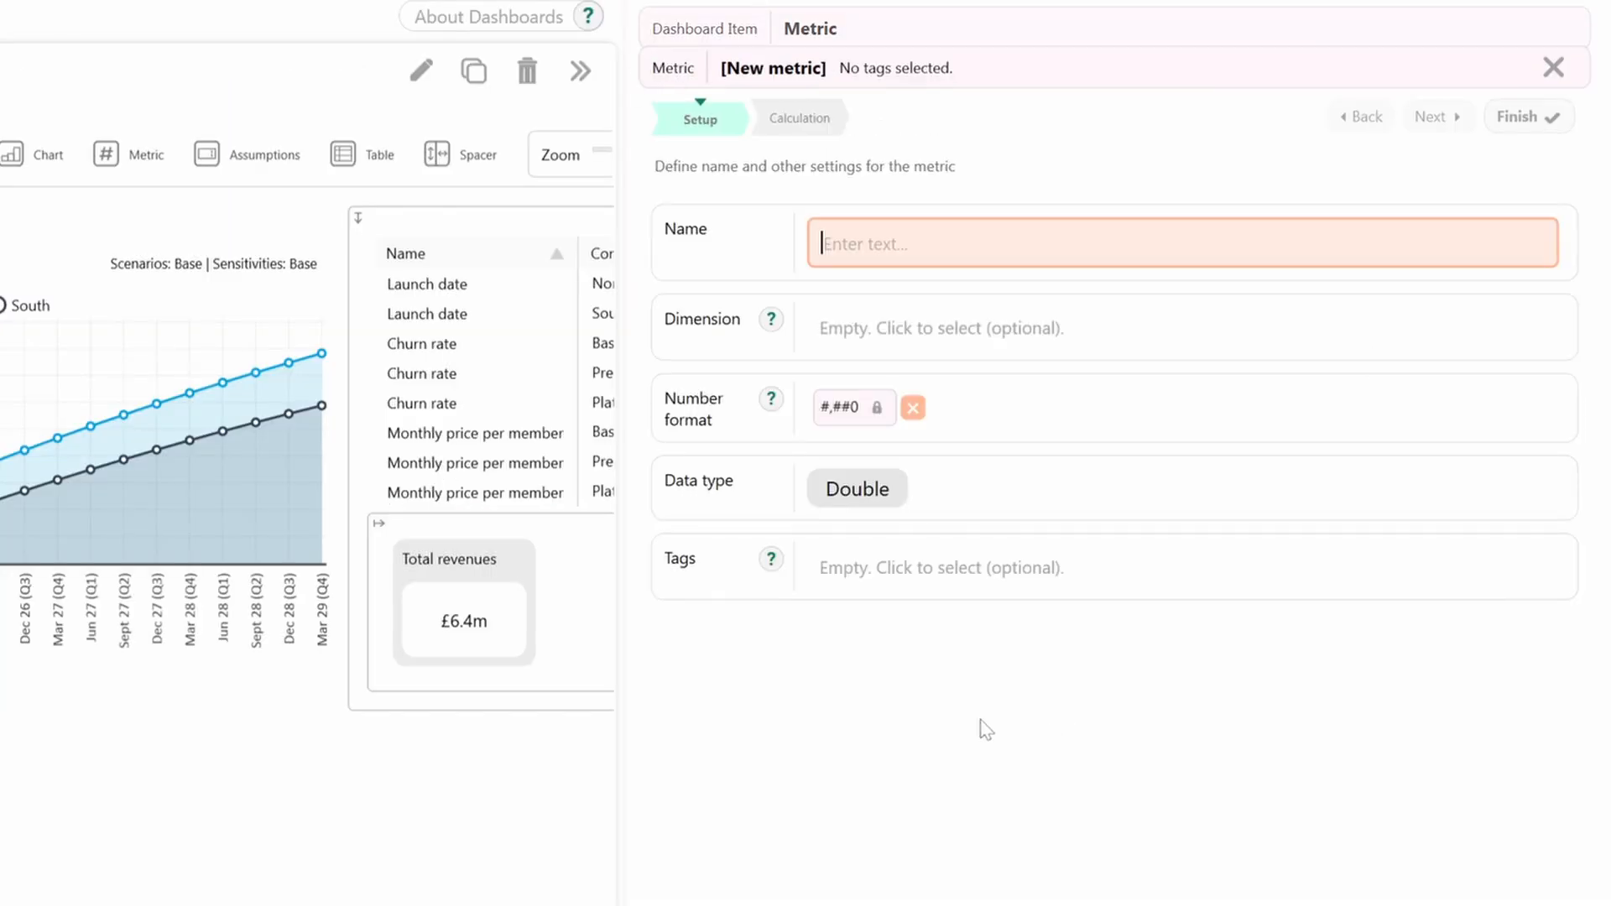
{"action": "type", "text": "Final members"}
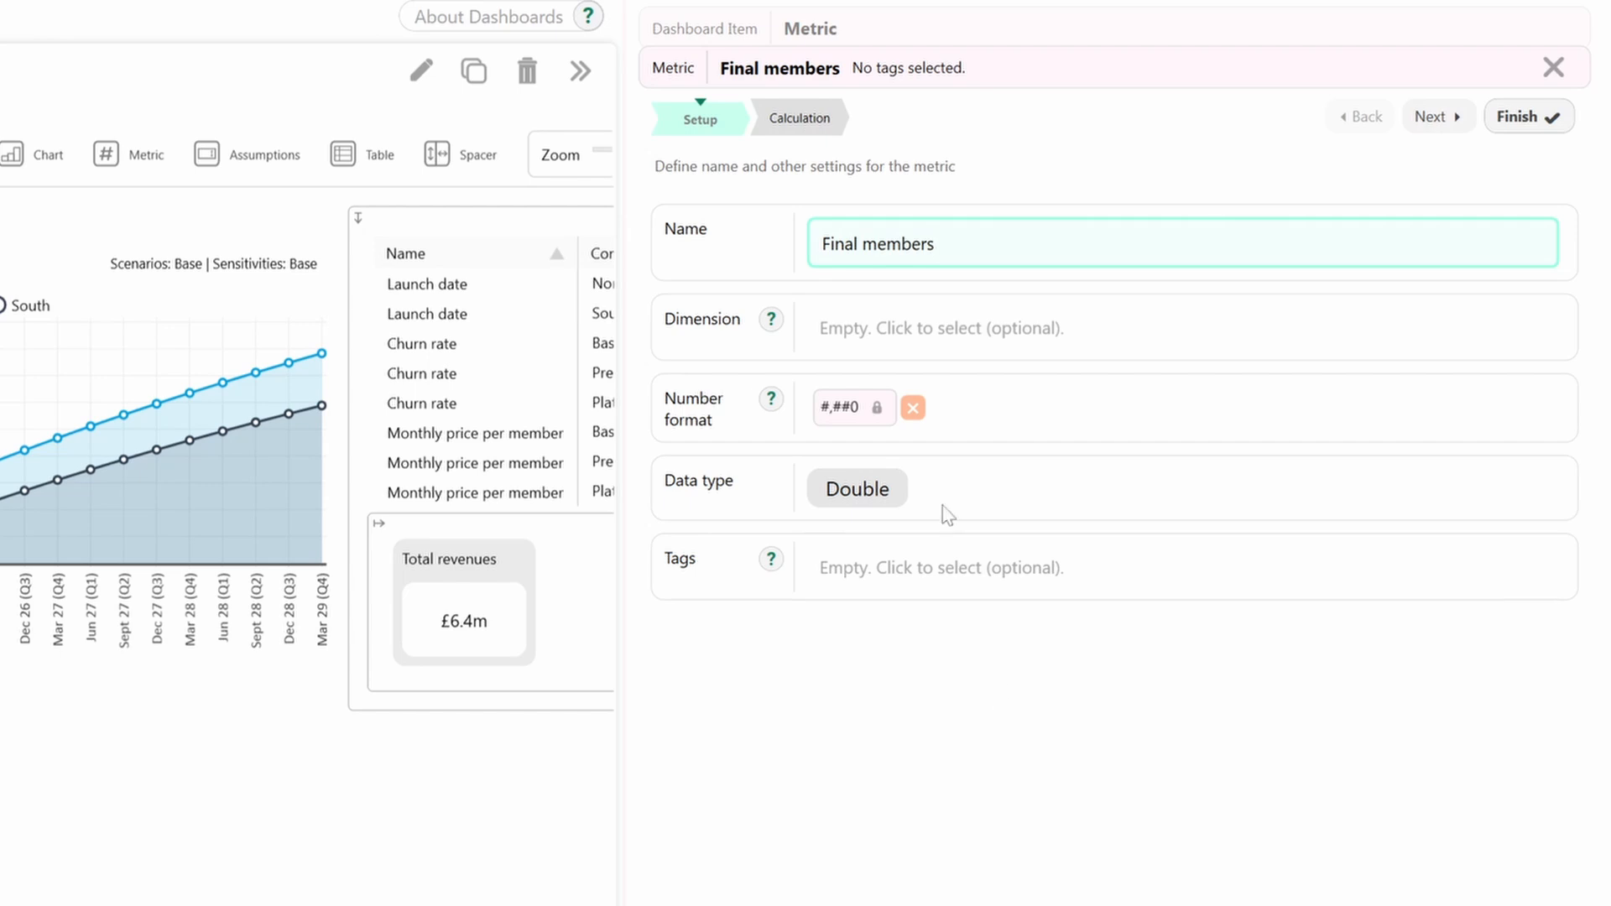
{"action": "left_click", "coordinate": [877, 334]}
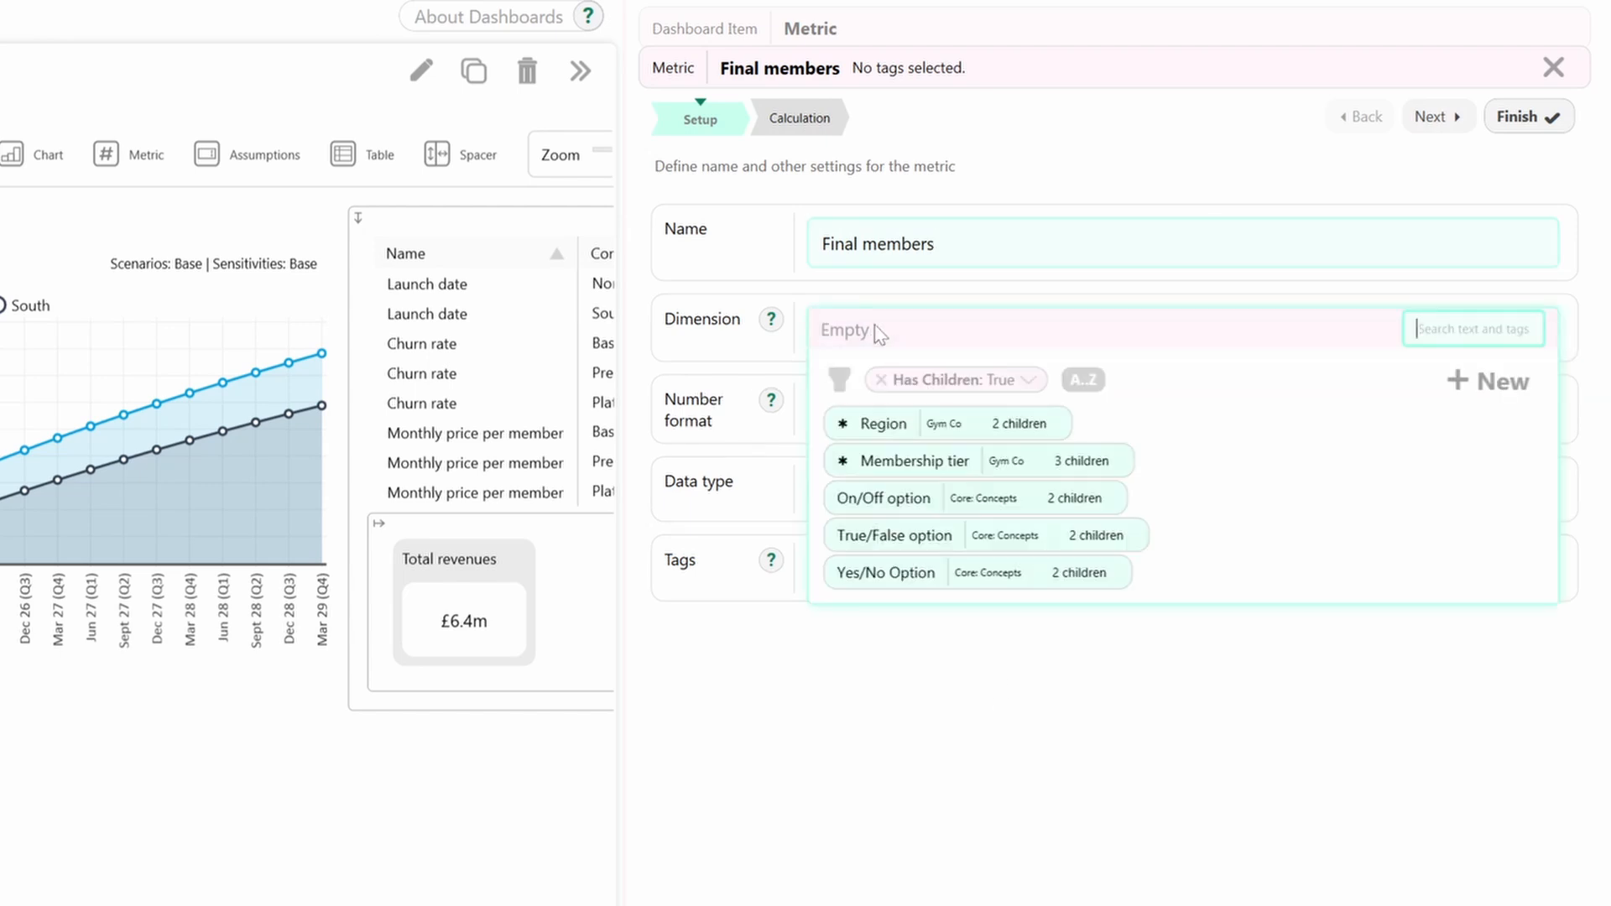
{"action": "left_click", "coordinate": [937, 432]}
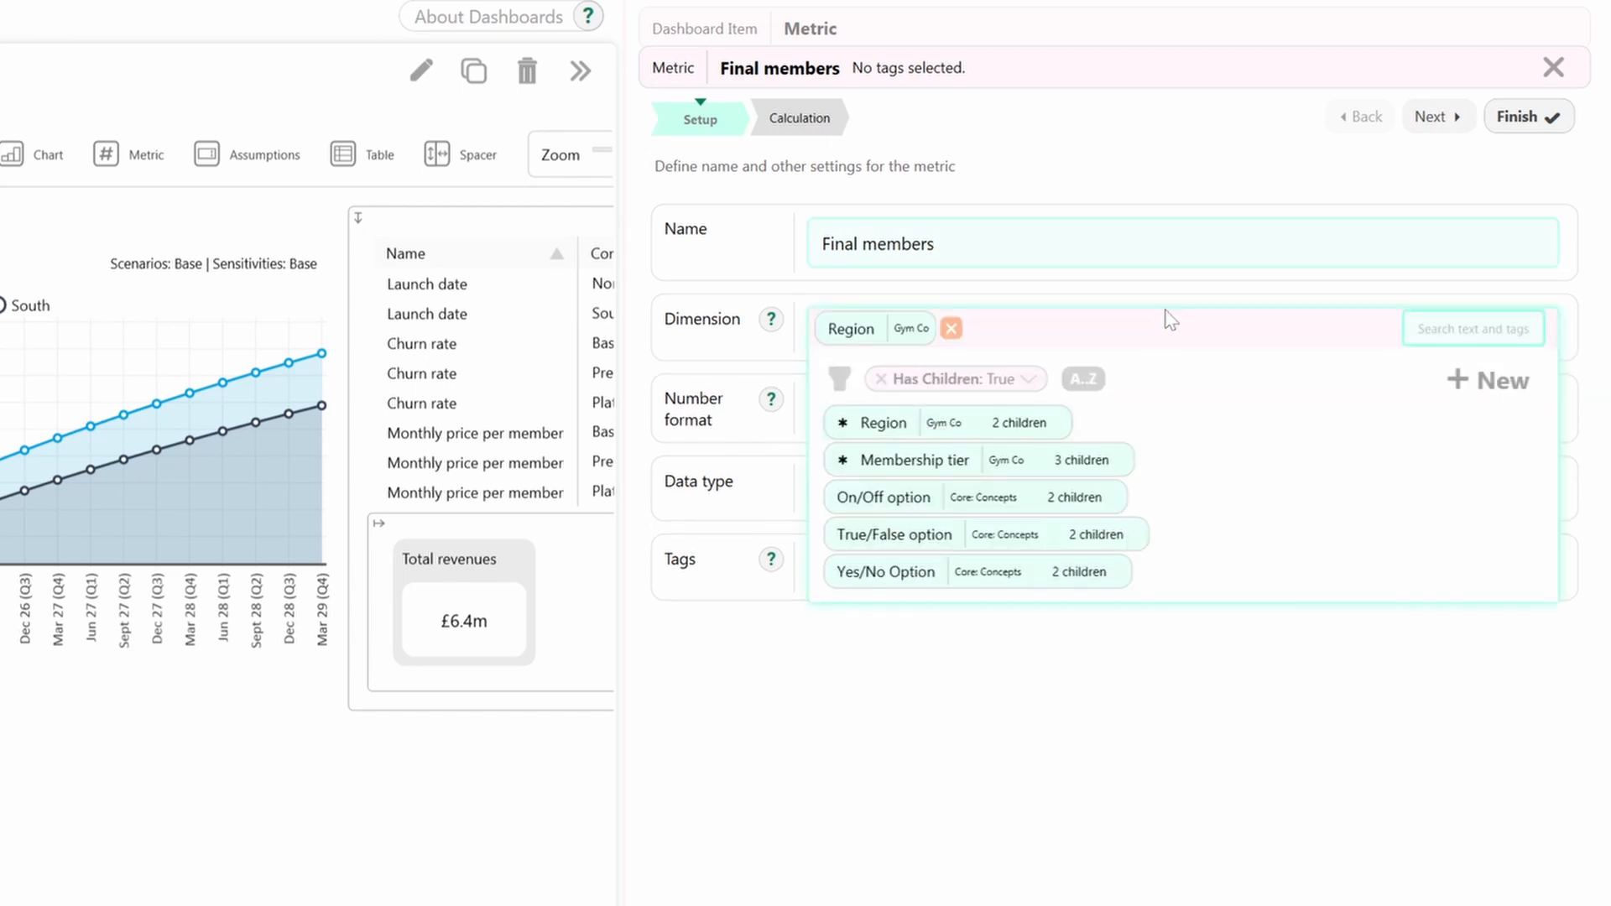
Calculate the Final members metric as Gym members [Summary: Region | Sum] [For: 1 period, Ends at: Last period]
{"action": "left_click", "coordinate": [823, 126]}
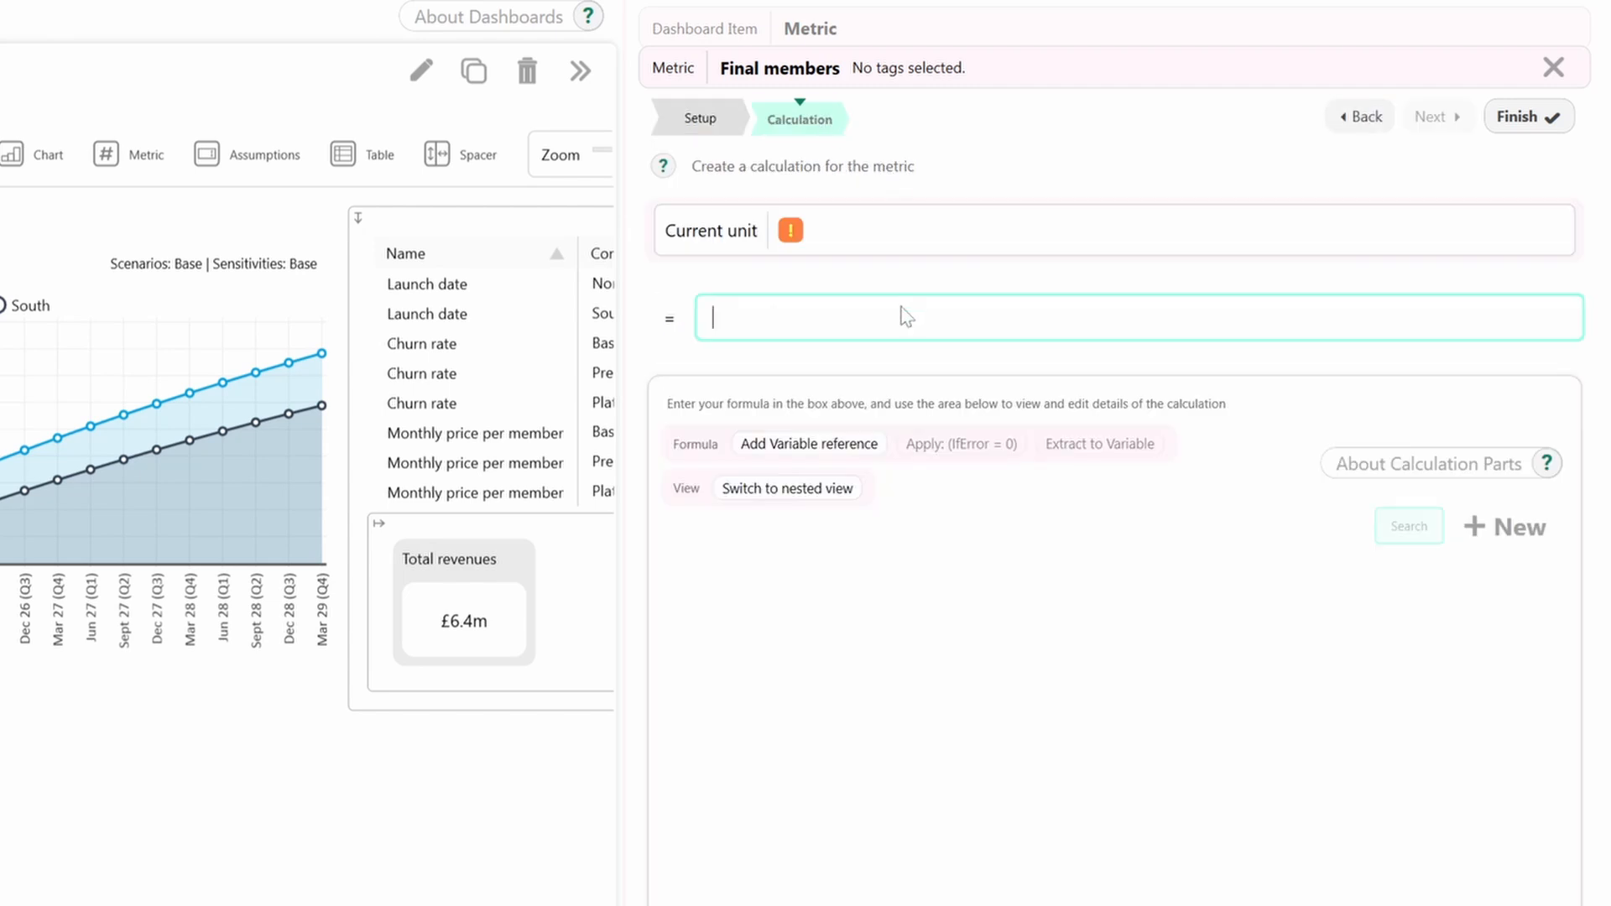
{"action": "type", "text": "gym m"}
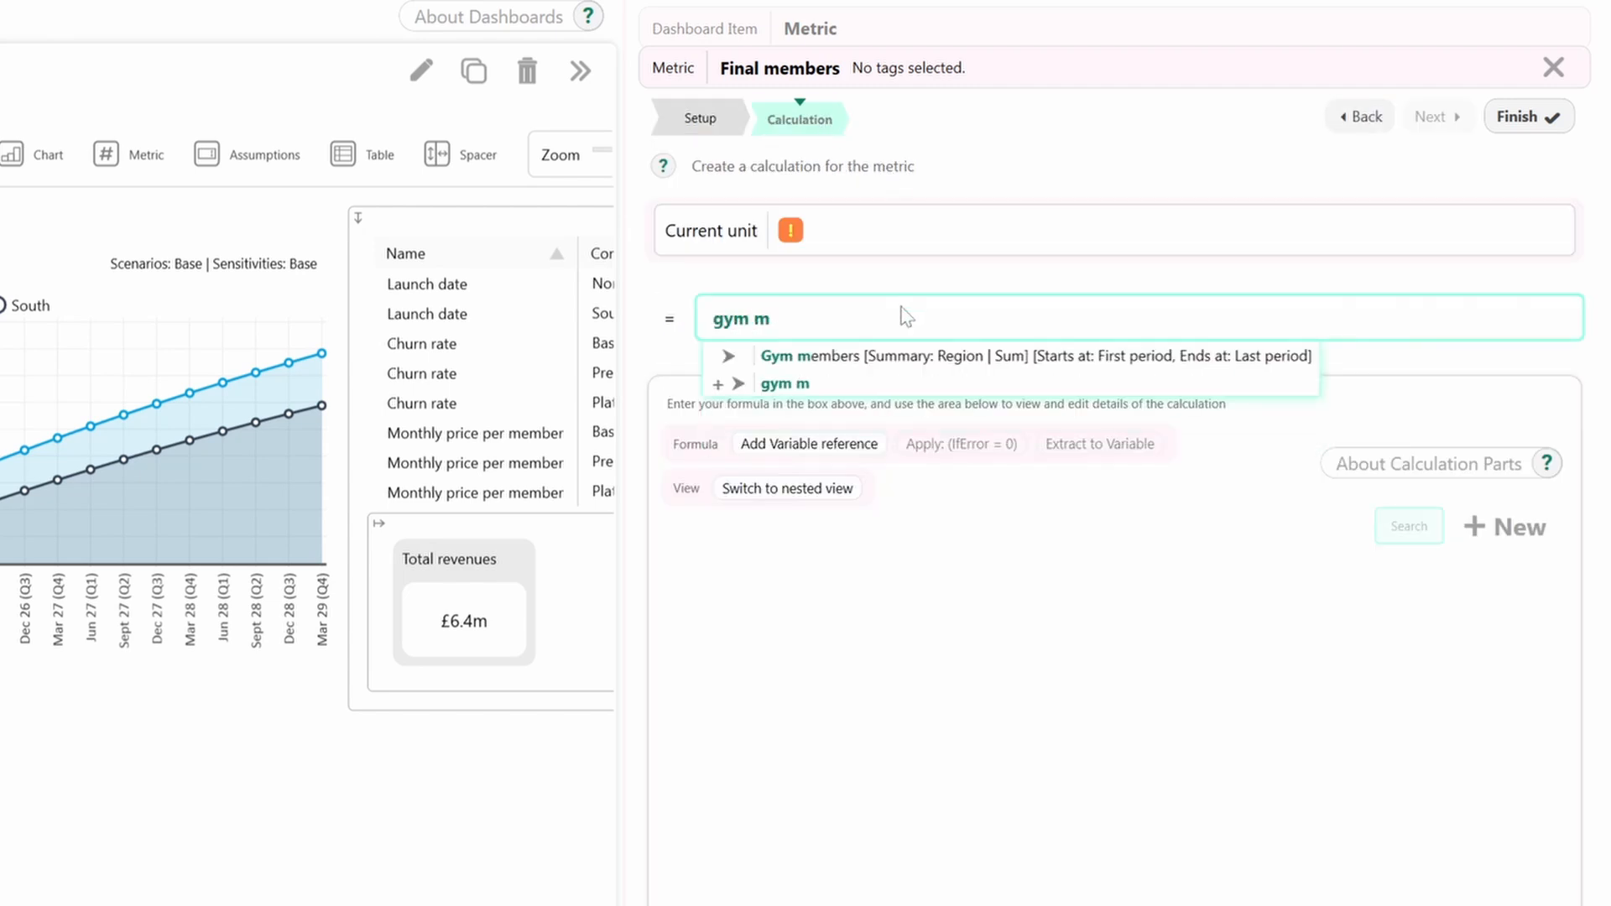
{"action": "left_click", "coordinate": [917, 356]}
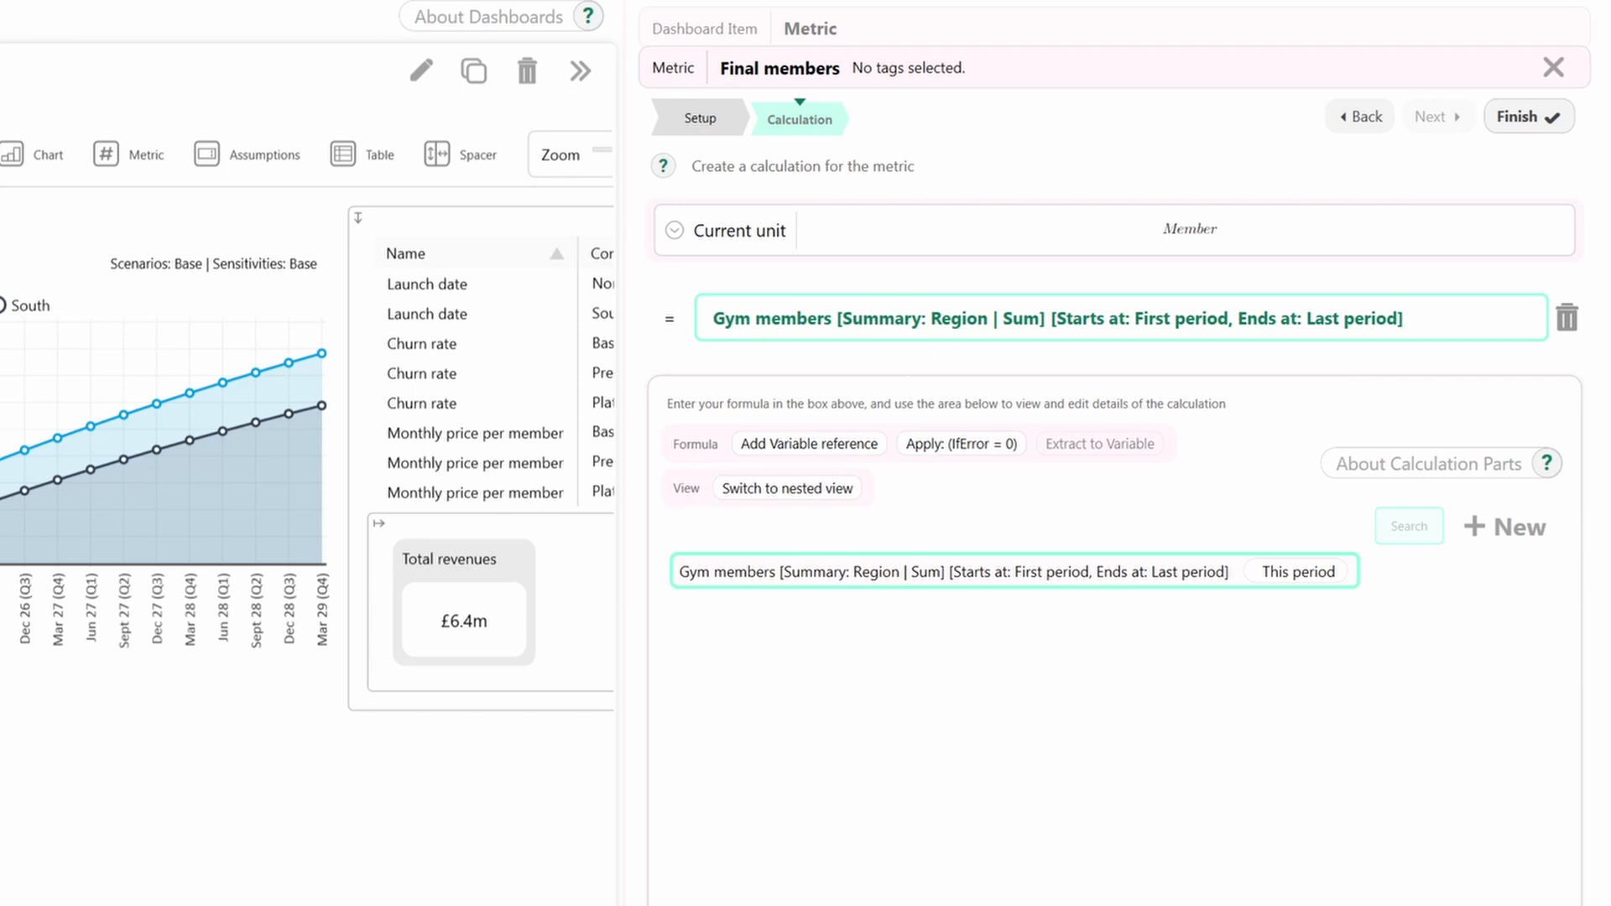
{"action": "left_click", "coordinate": [1297, 573]}
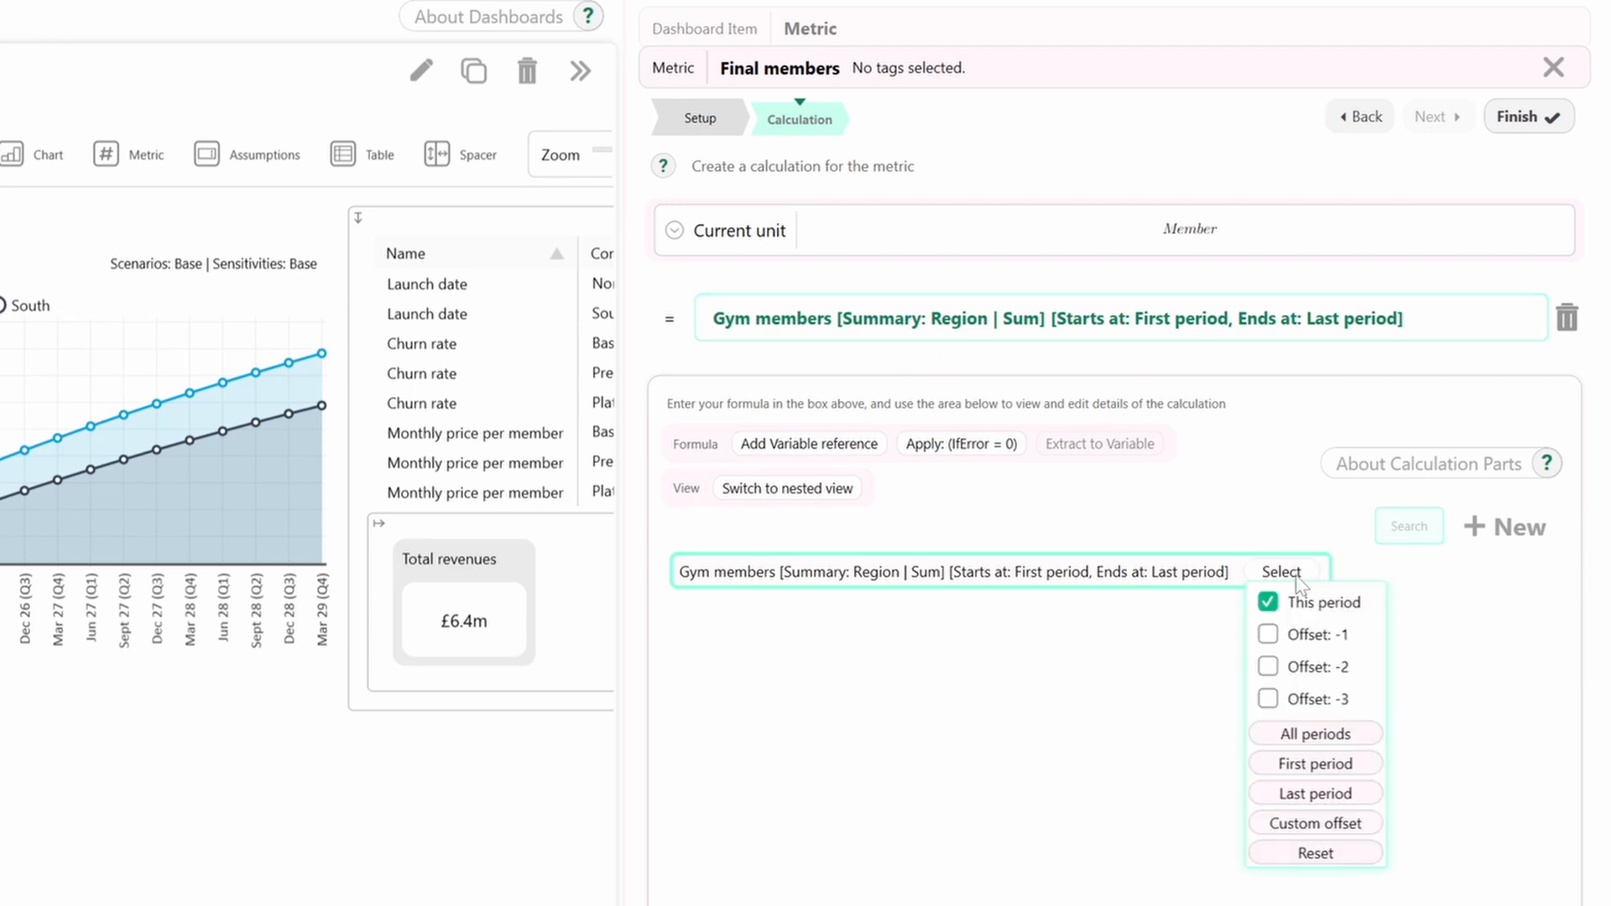
{"action": "left_click", "coordinate": [1321, 796]}
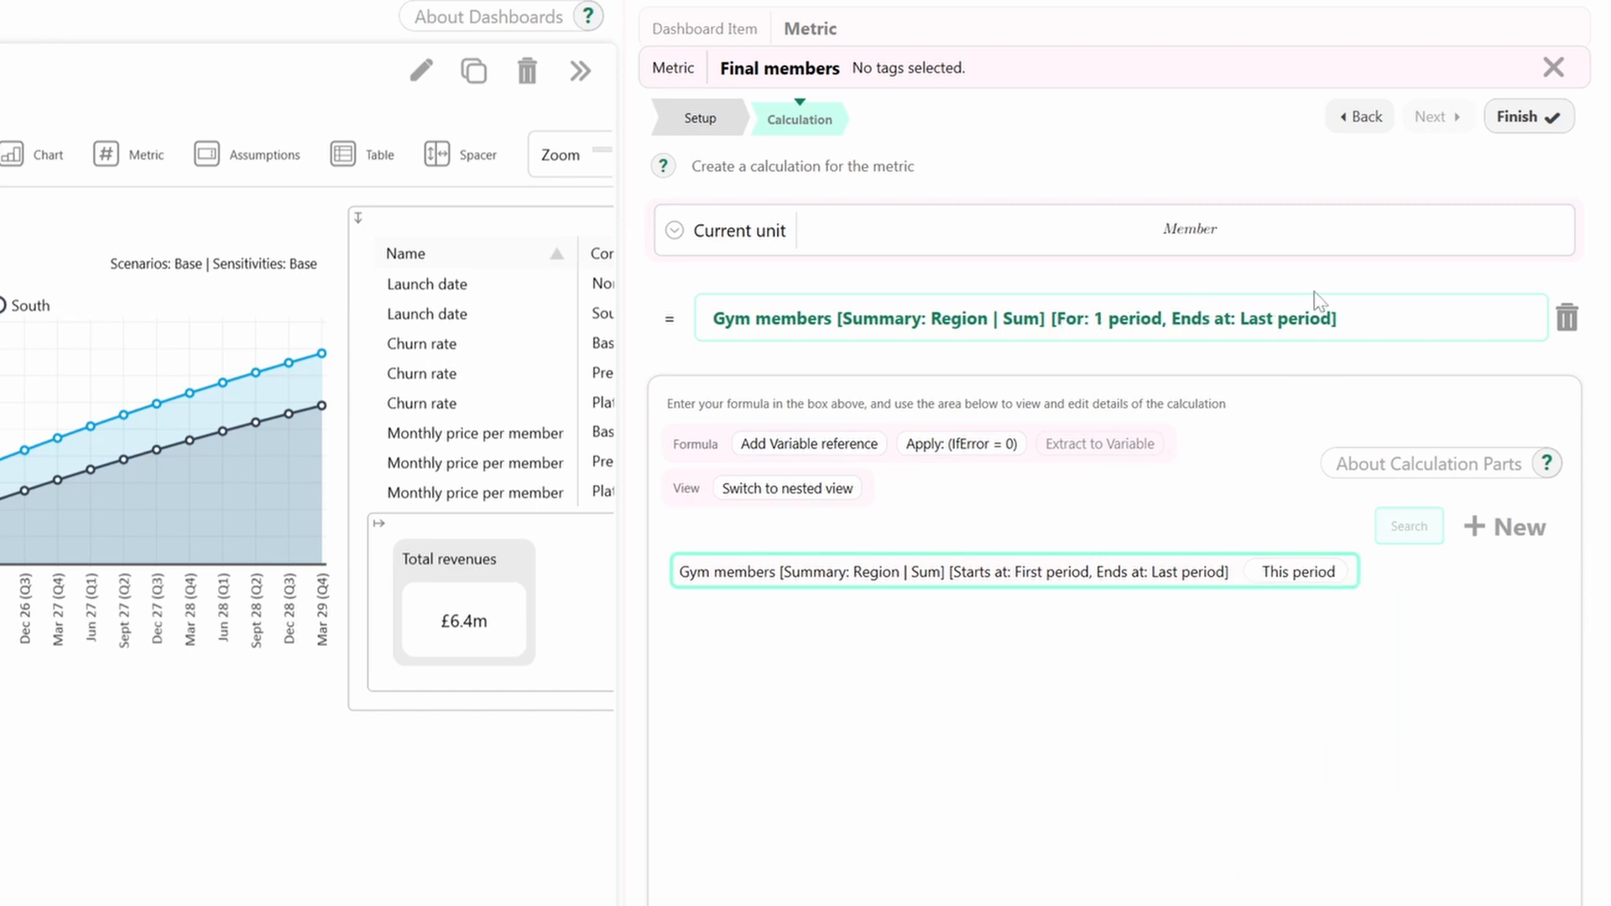
Finish the Final members metric, display it in the dashboard, and hide the dashboard's panel outlines
{"action": "left_click", "coordinate": [1524, 122]}
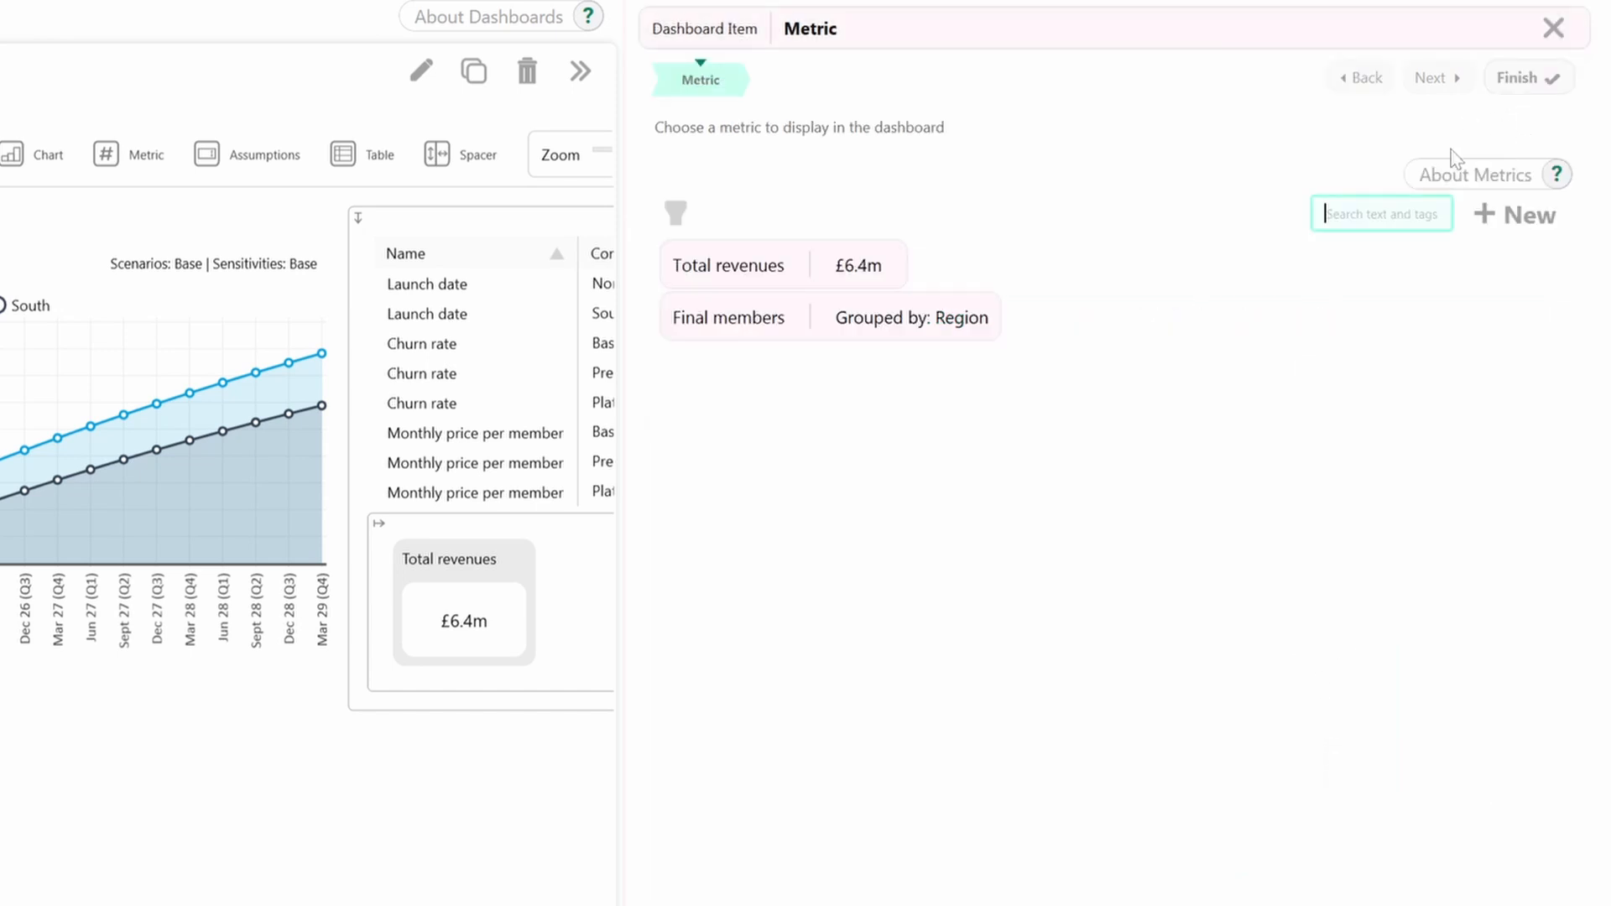
{"action": "left_click", "coordinate": [947, 317]}
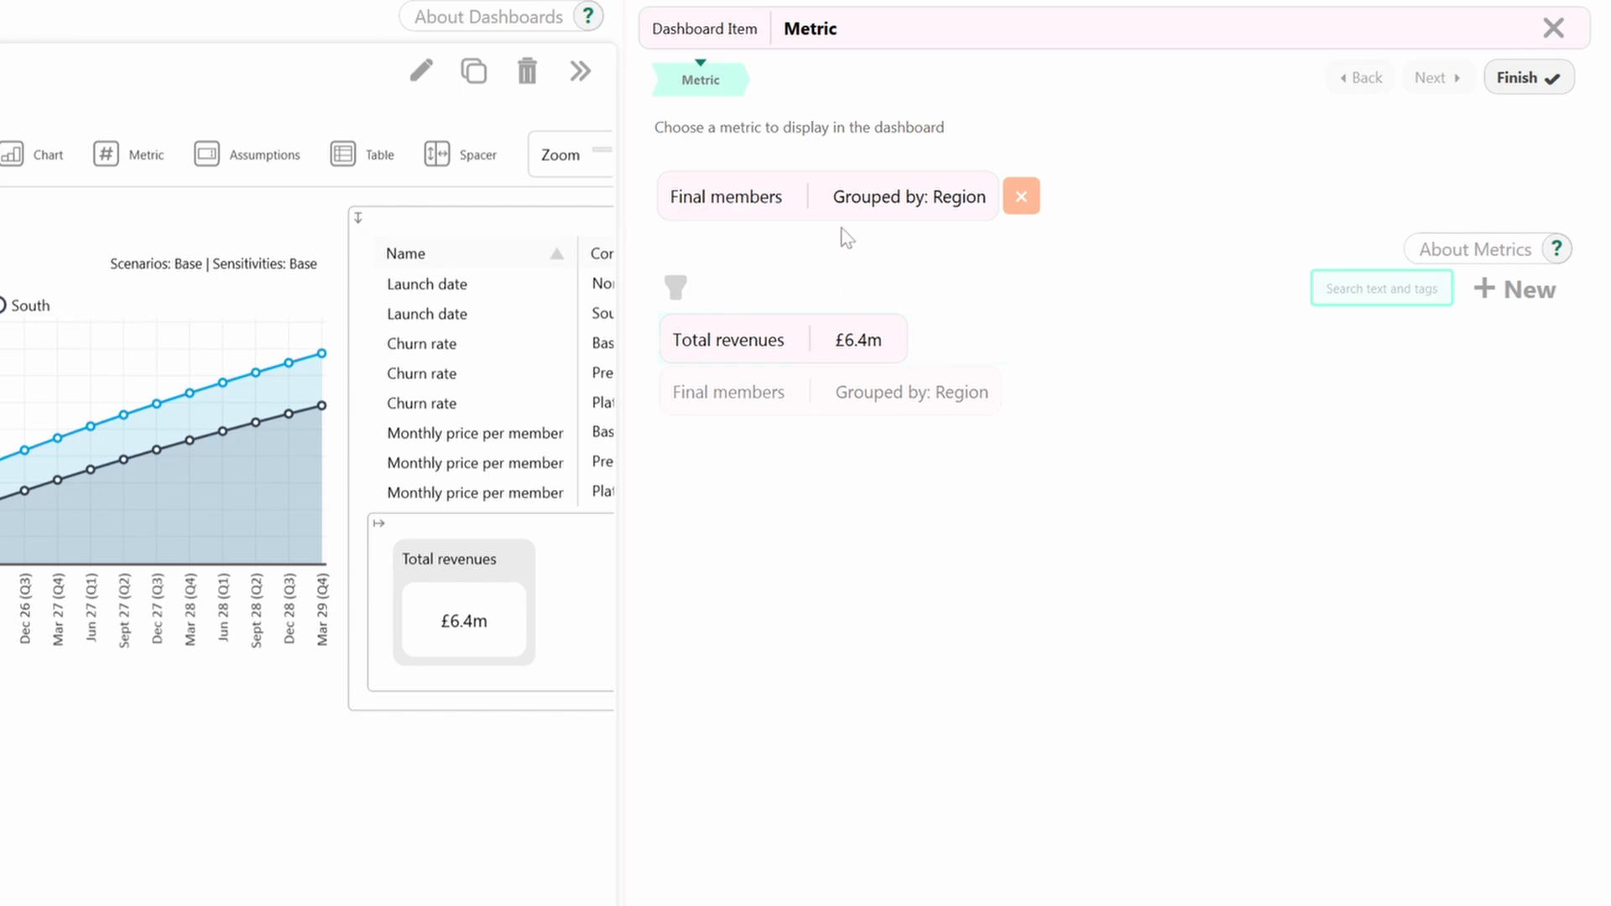
{"action": "left_click", "coordinate": [1543, 77]}
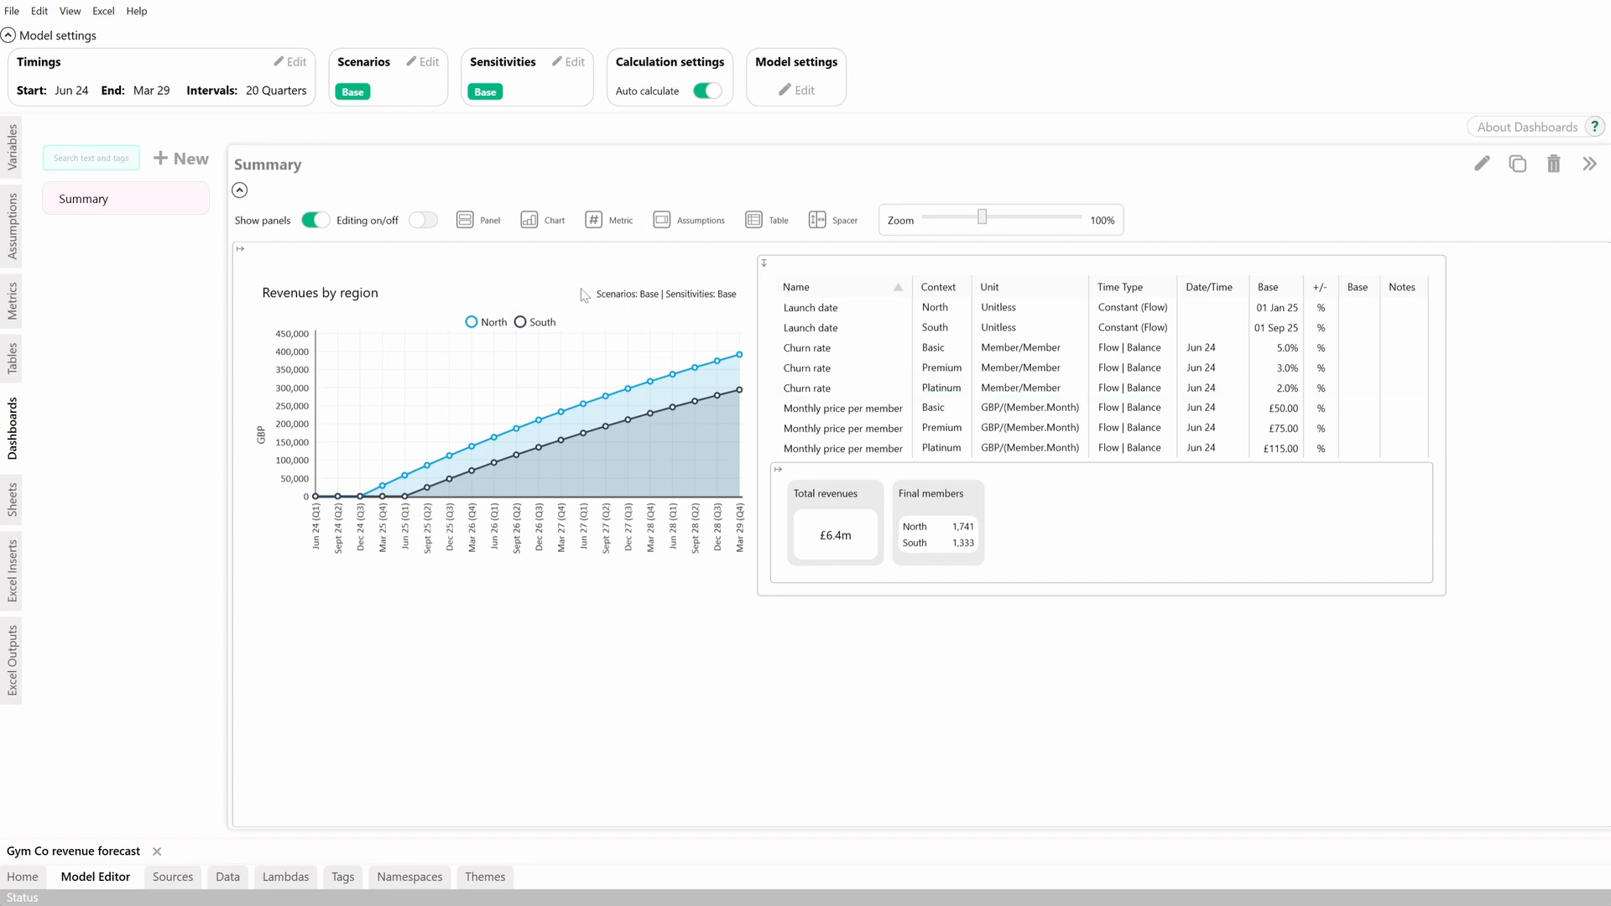
{"action": "left_click", "coordinate": [316, 221]}
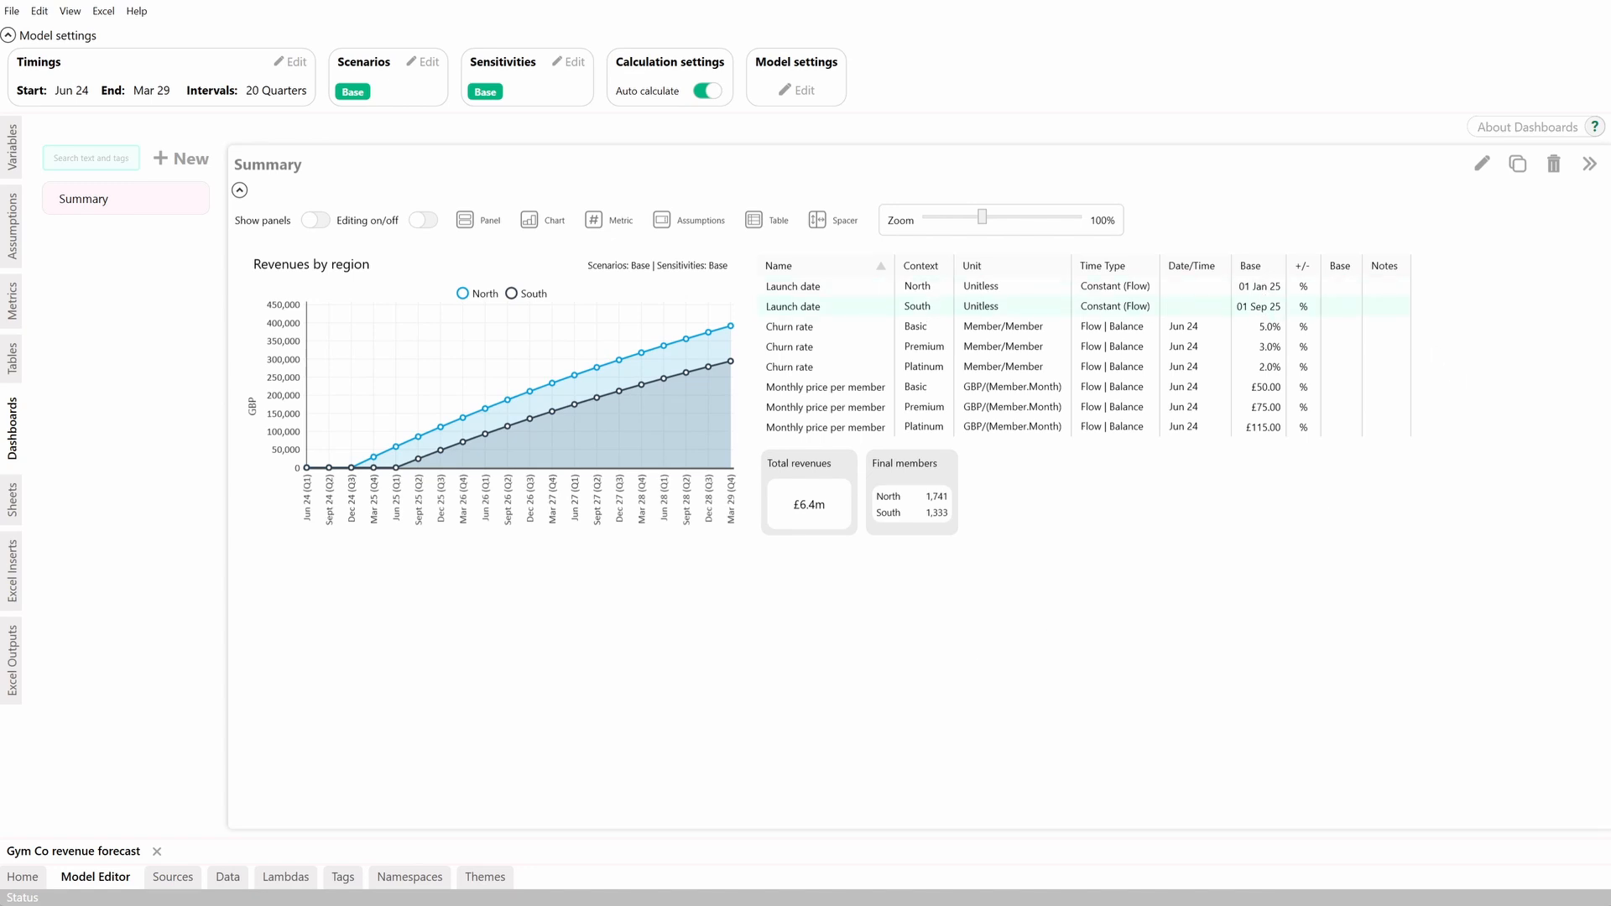
In the dashboard's assumptions table, set the South launch date to 01 Sep 26 and the Basic churn rate to 20%
{"action": "double_click", "coordinate": [1278, 309]}
{"action": "left_click", "coordinate": [1275, 305]}
{"action": "key", "text": "Return"}
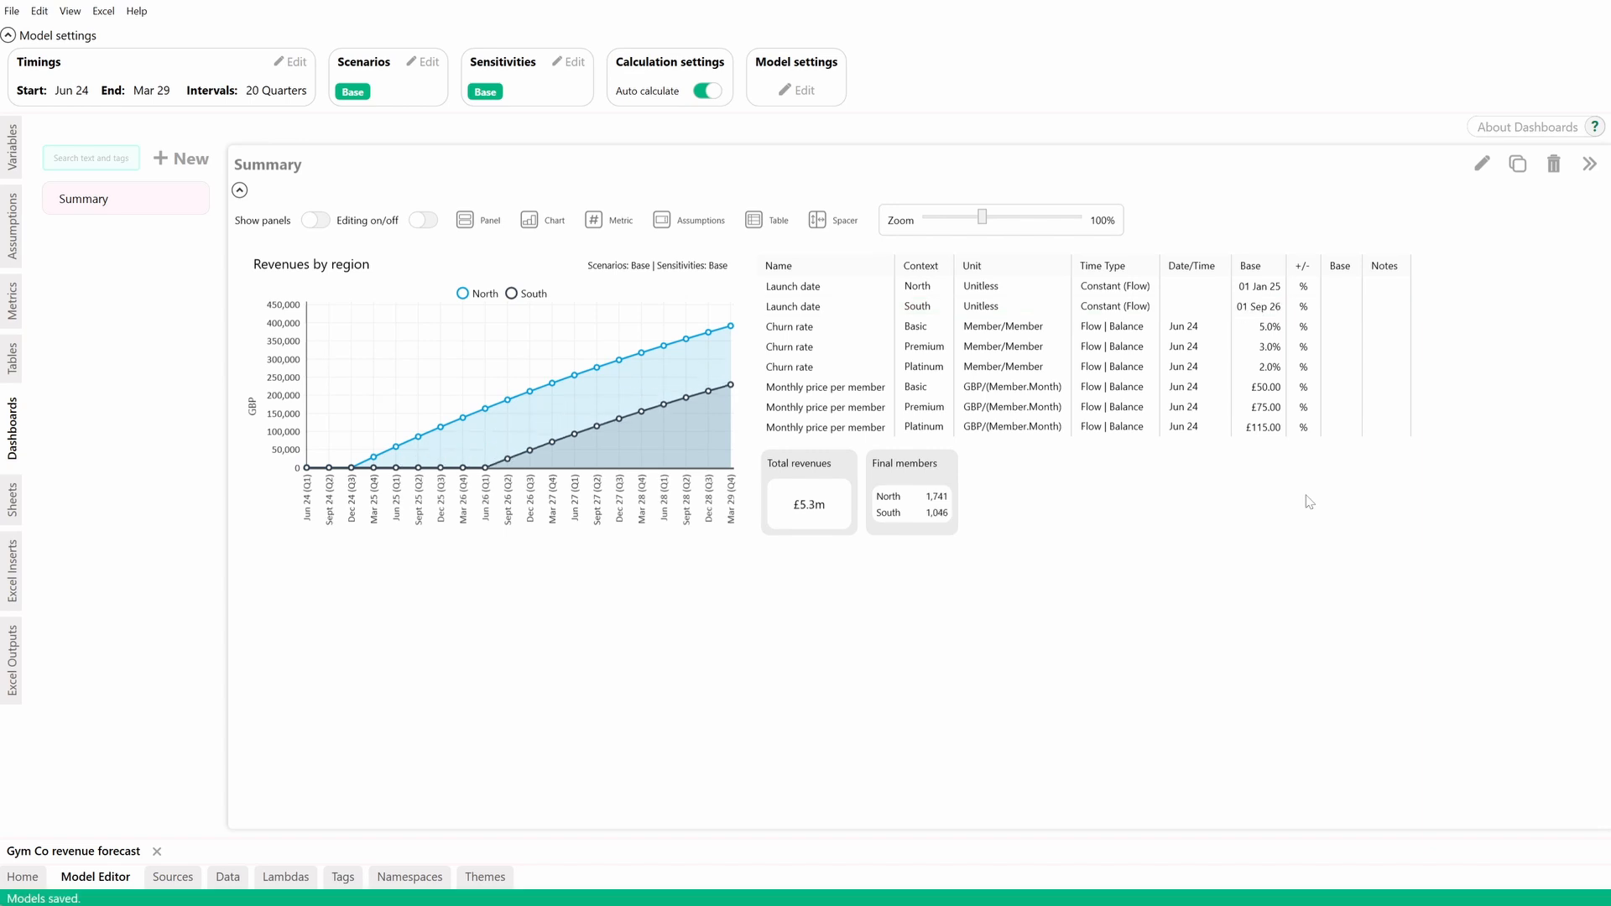
{"action": "double_click", "coordinate": [1271, 326]}
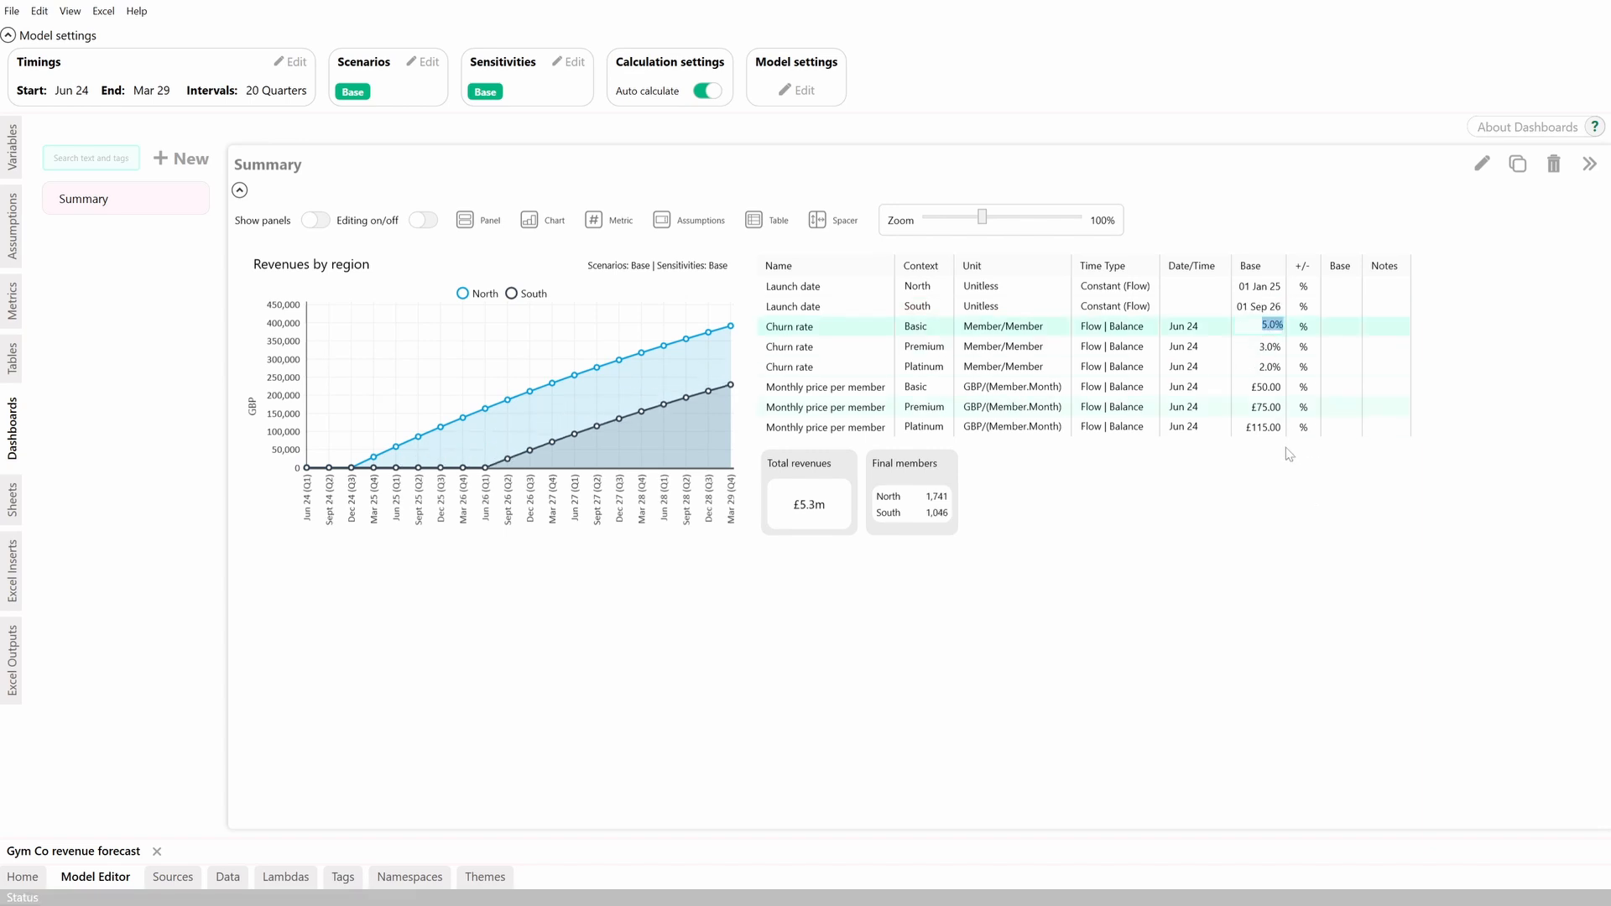
{"action": "type", "text": "20"}
{"action": "key", "text": "Return"}
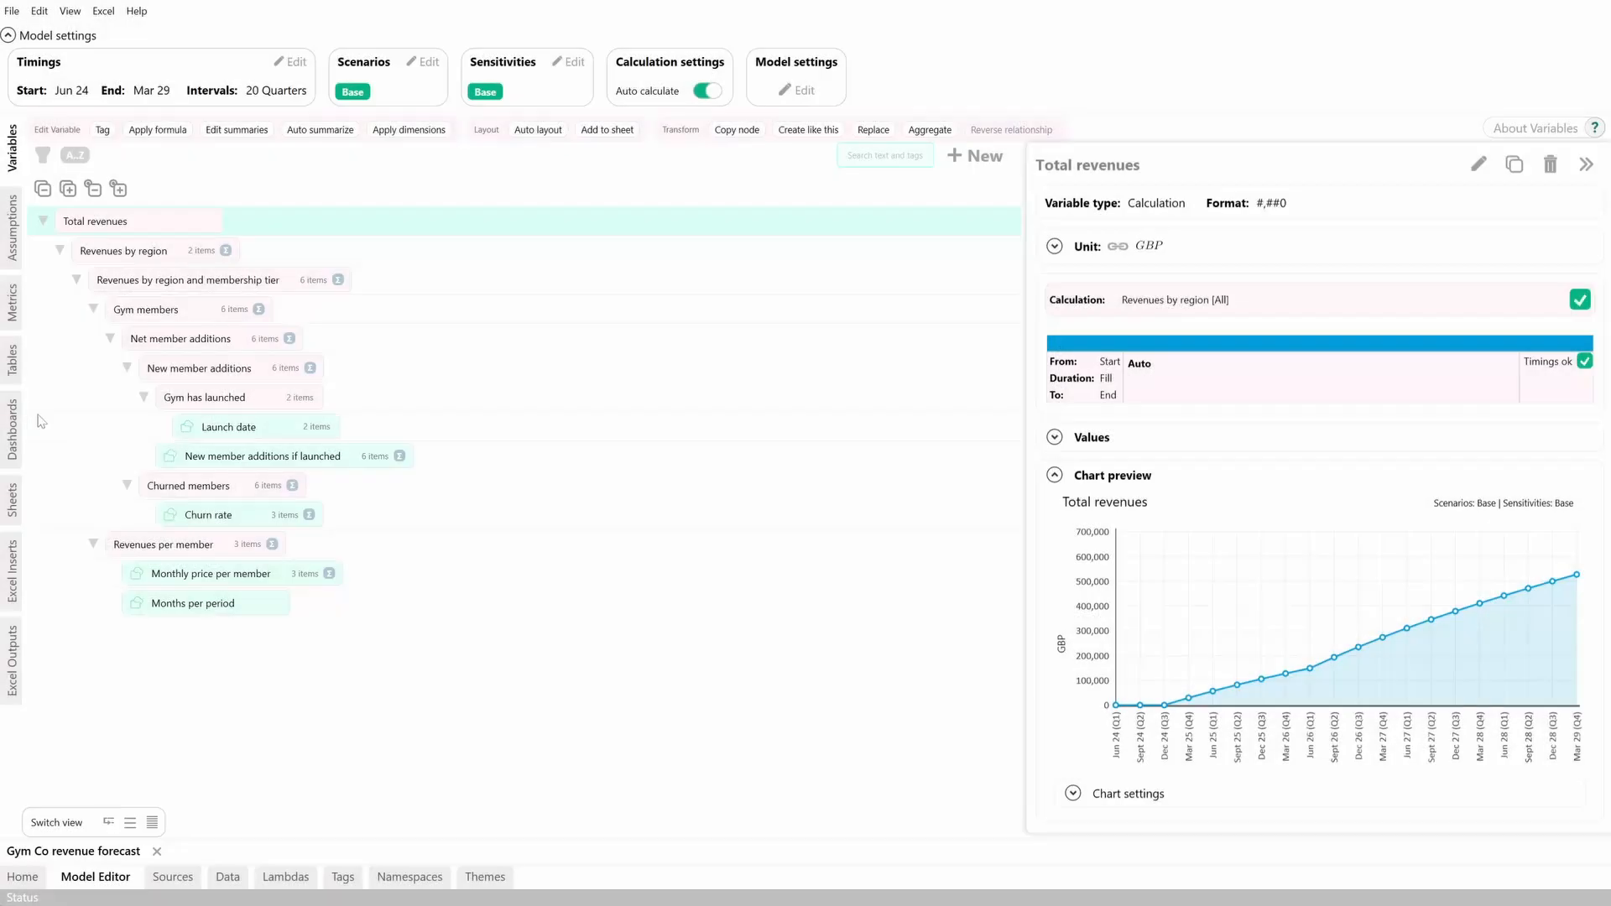
Rename the Assumptions sheet as Inputs and the Calculations sheet as Revenues
{"action": "left_click", "coordinate": [15, 504]}
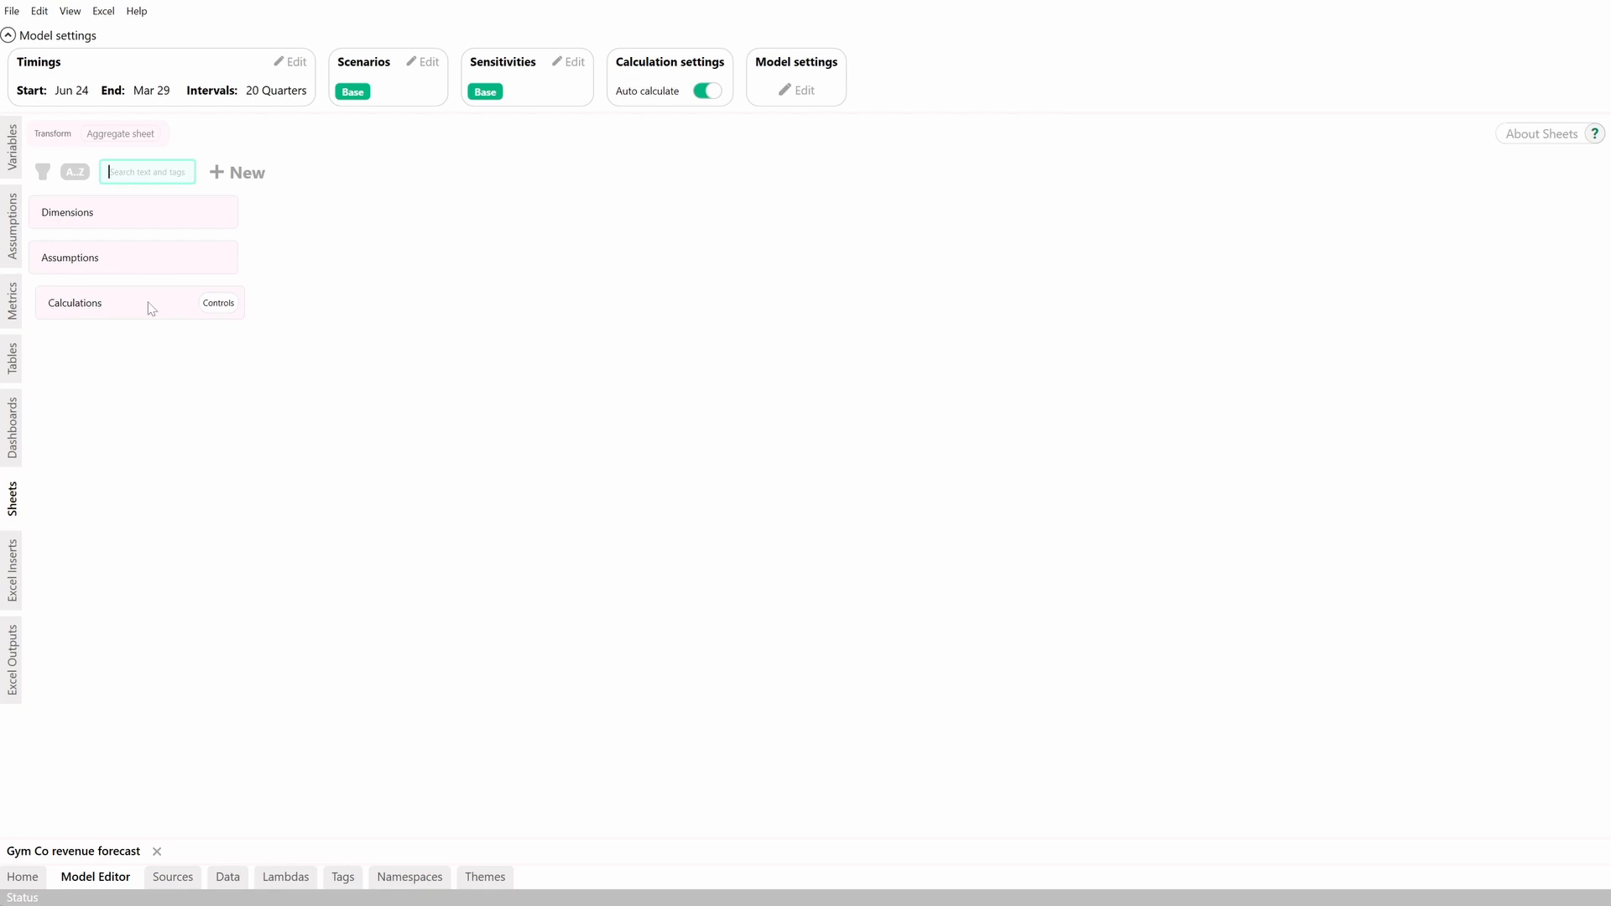
{"action": "double_click", "coordinate": [71, 261]}
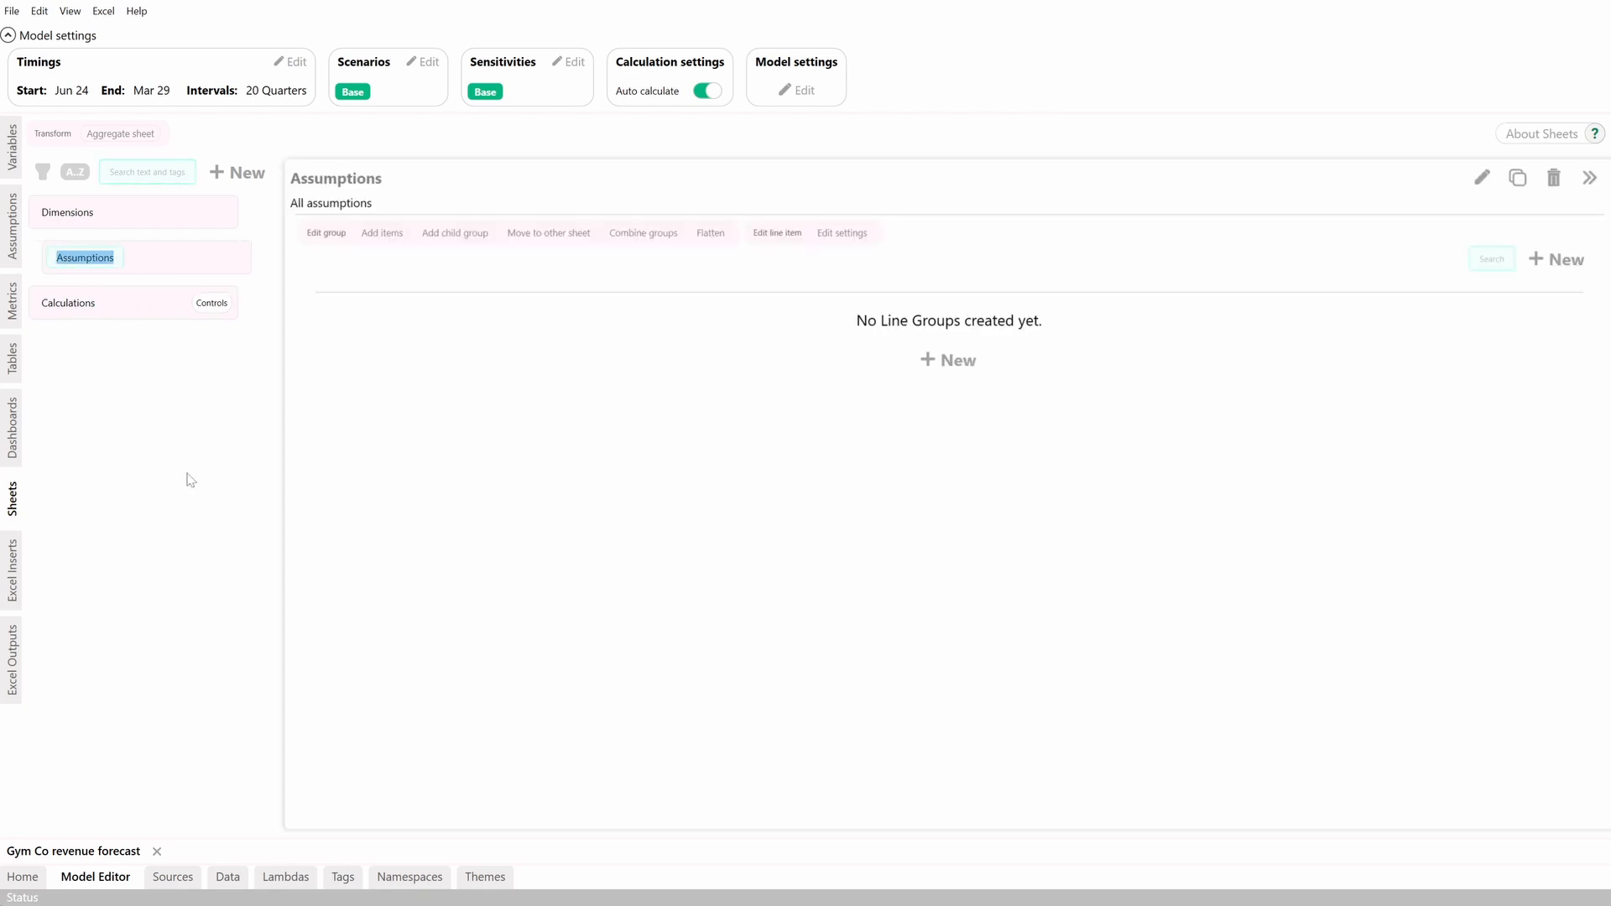
{"action": "type", "text": "Inputs"}
{"action": "key", "text": "Return"}
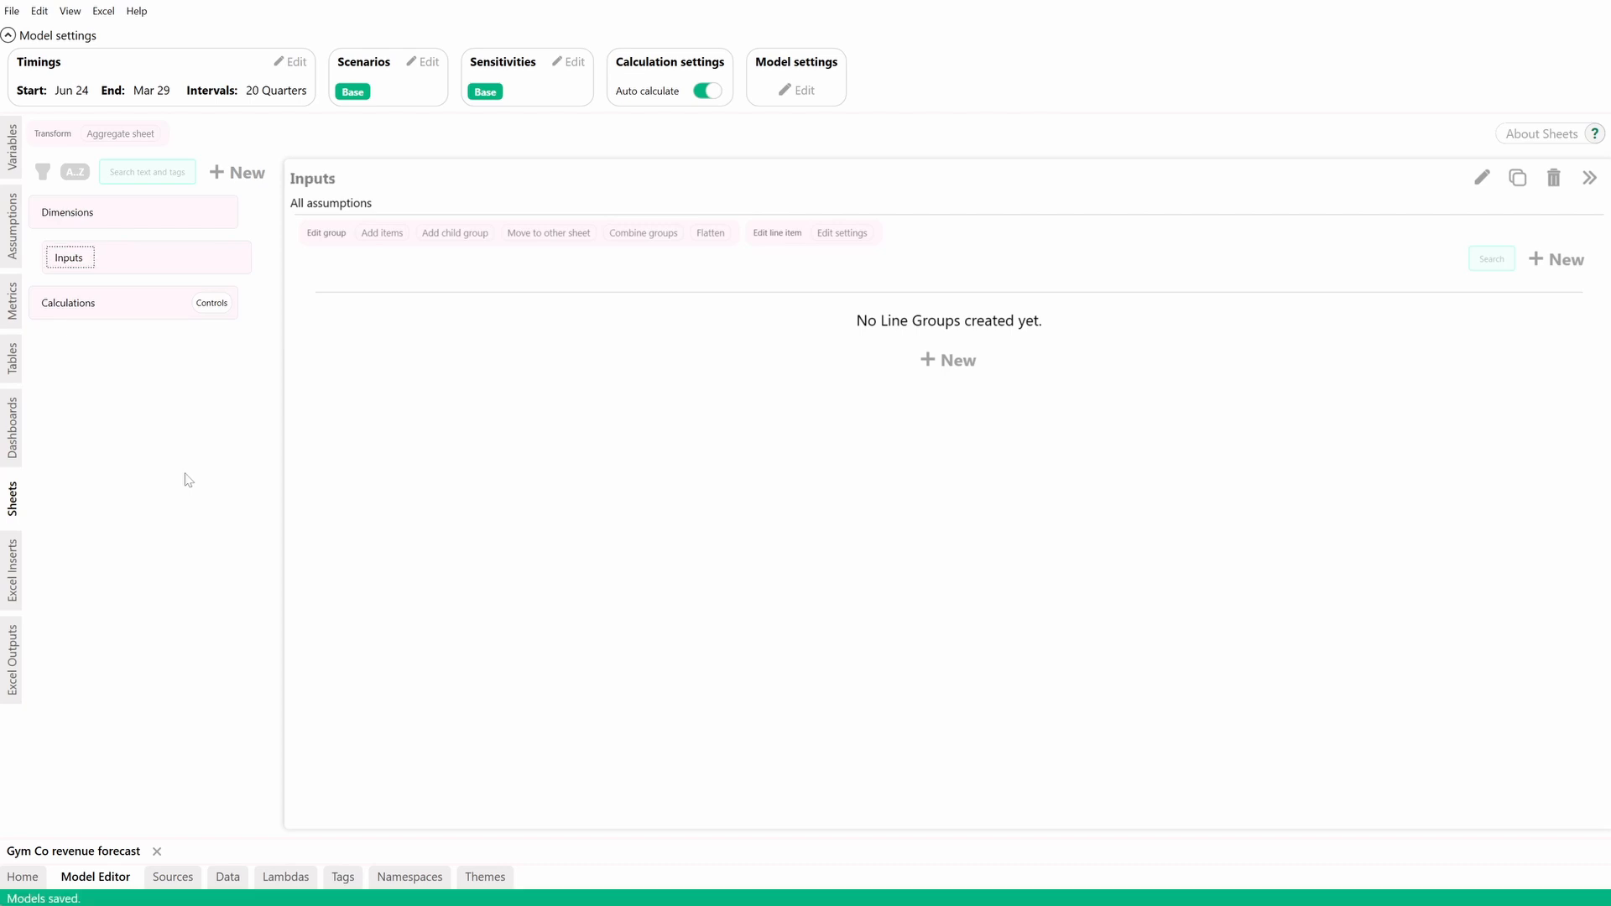
{"action": "double_click", "coordinate": [72, 303]}
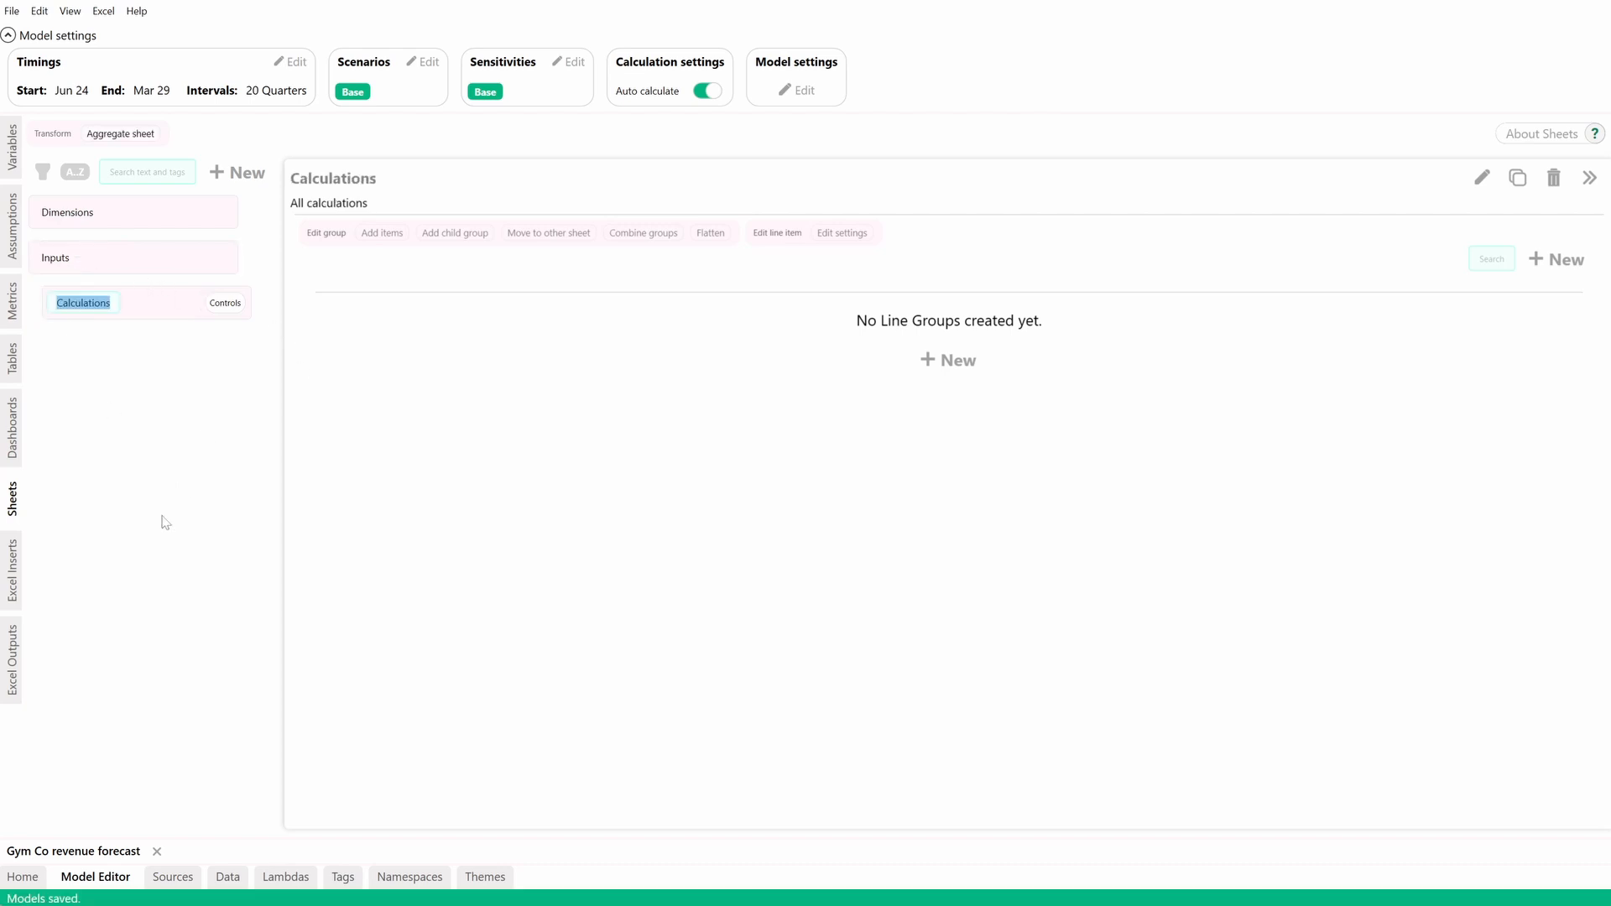
{"action": "type", "text": "Revenues"}
{"action": "key", "text": "Return"}
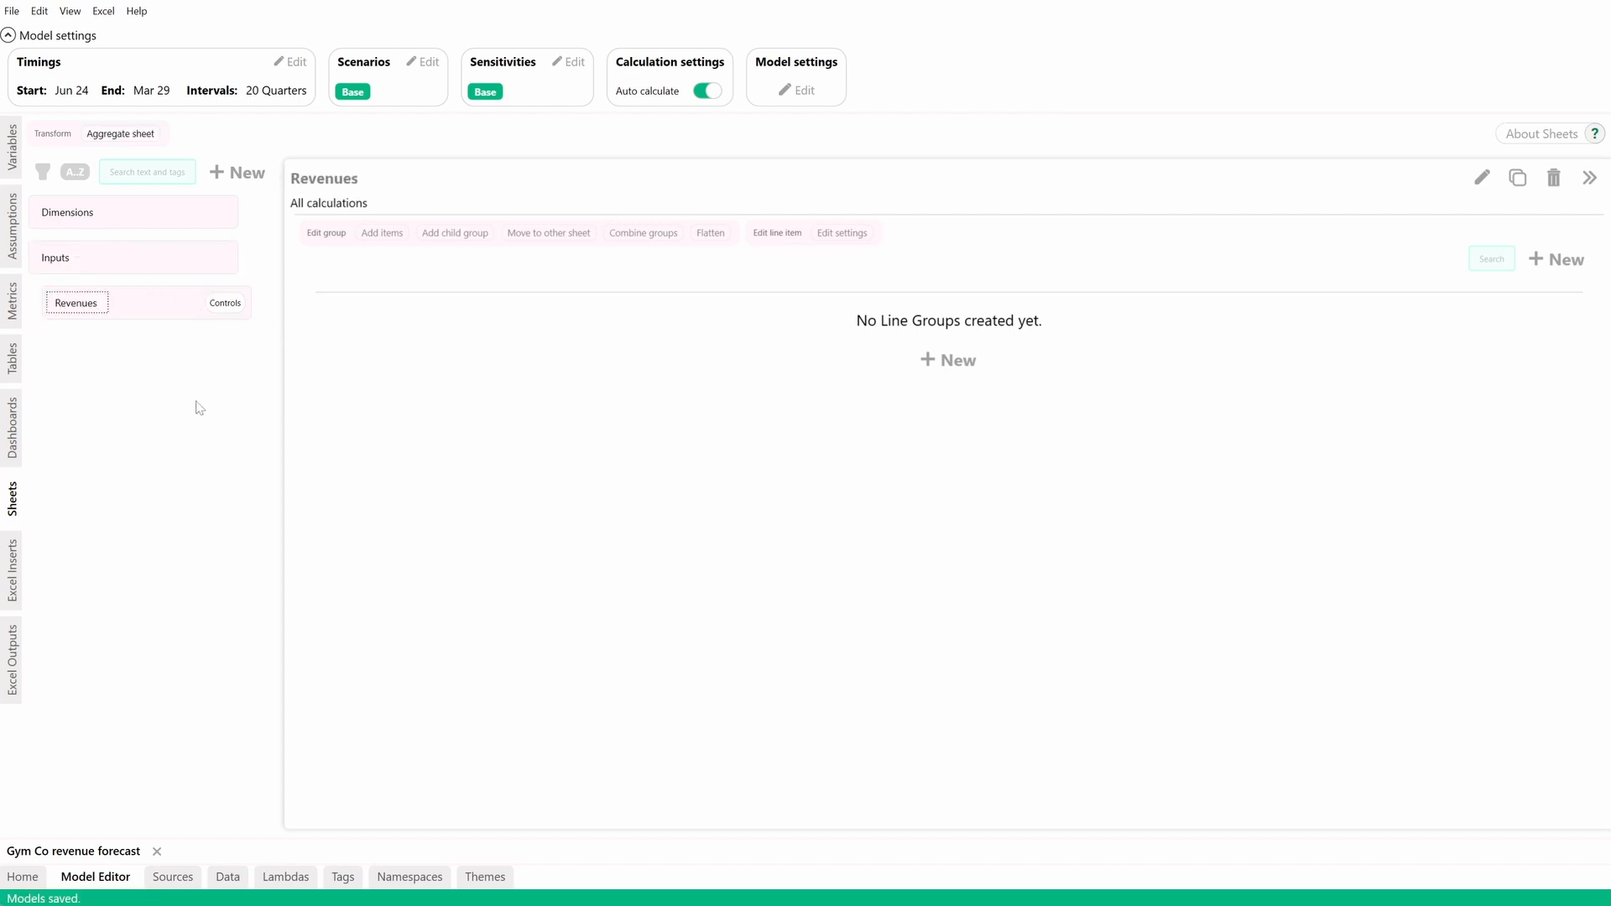
Set the Dimensions sheet to be hidden in the generated Excel workbook
{"action": "left_click", "coordinate": [126, 219]}
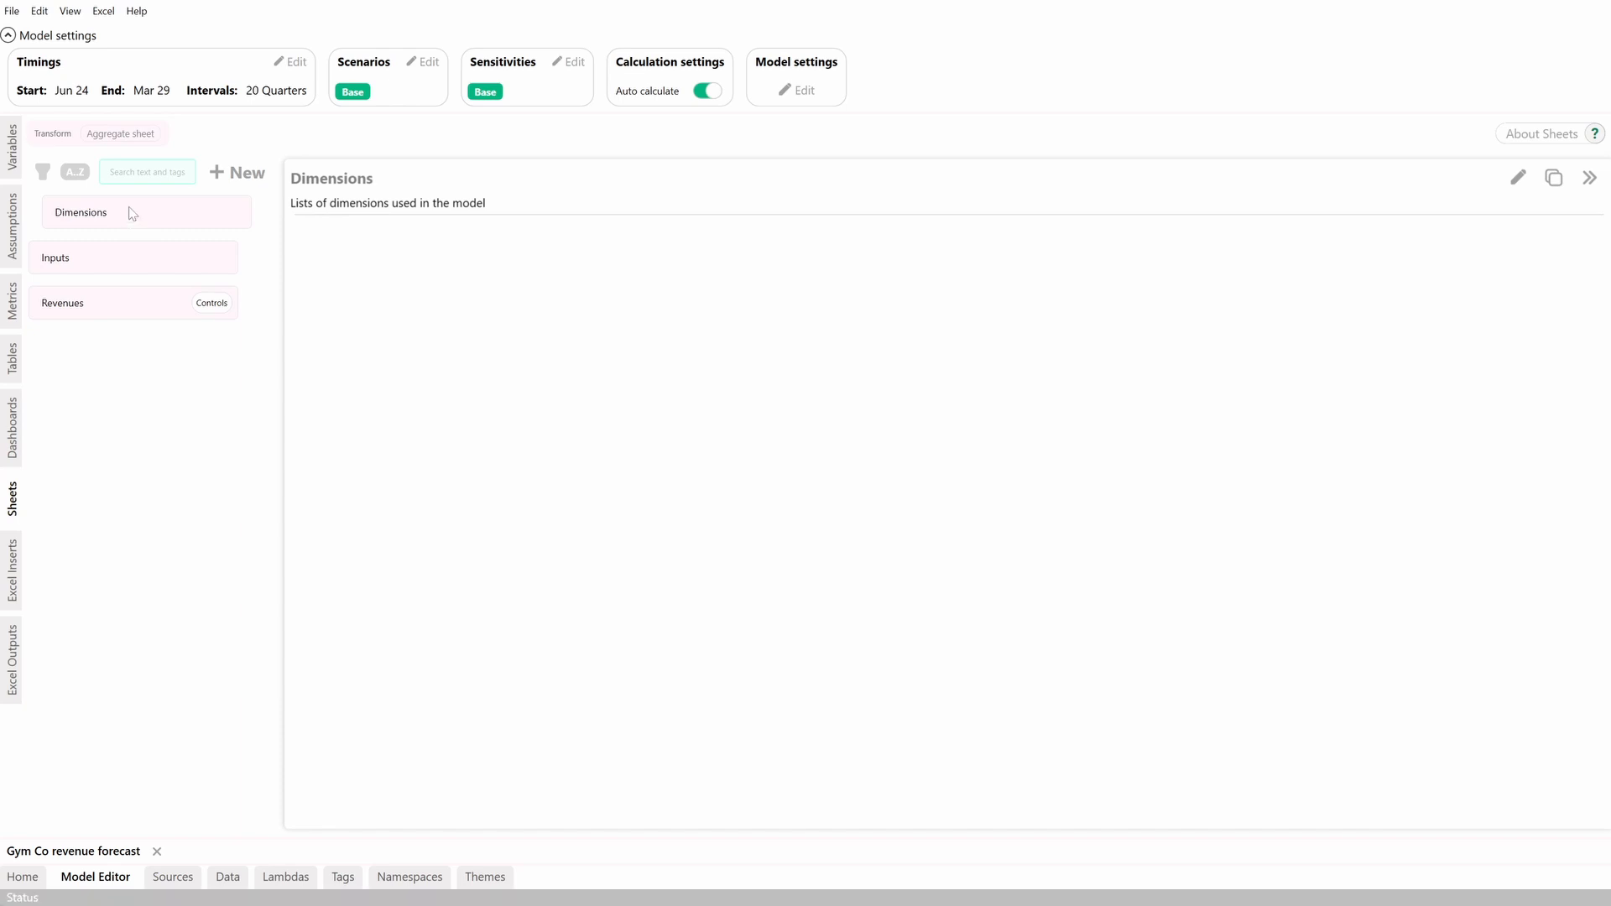
{"action": "double_click", "coordinate": [132, 214]}
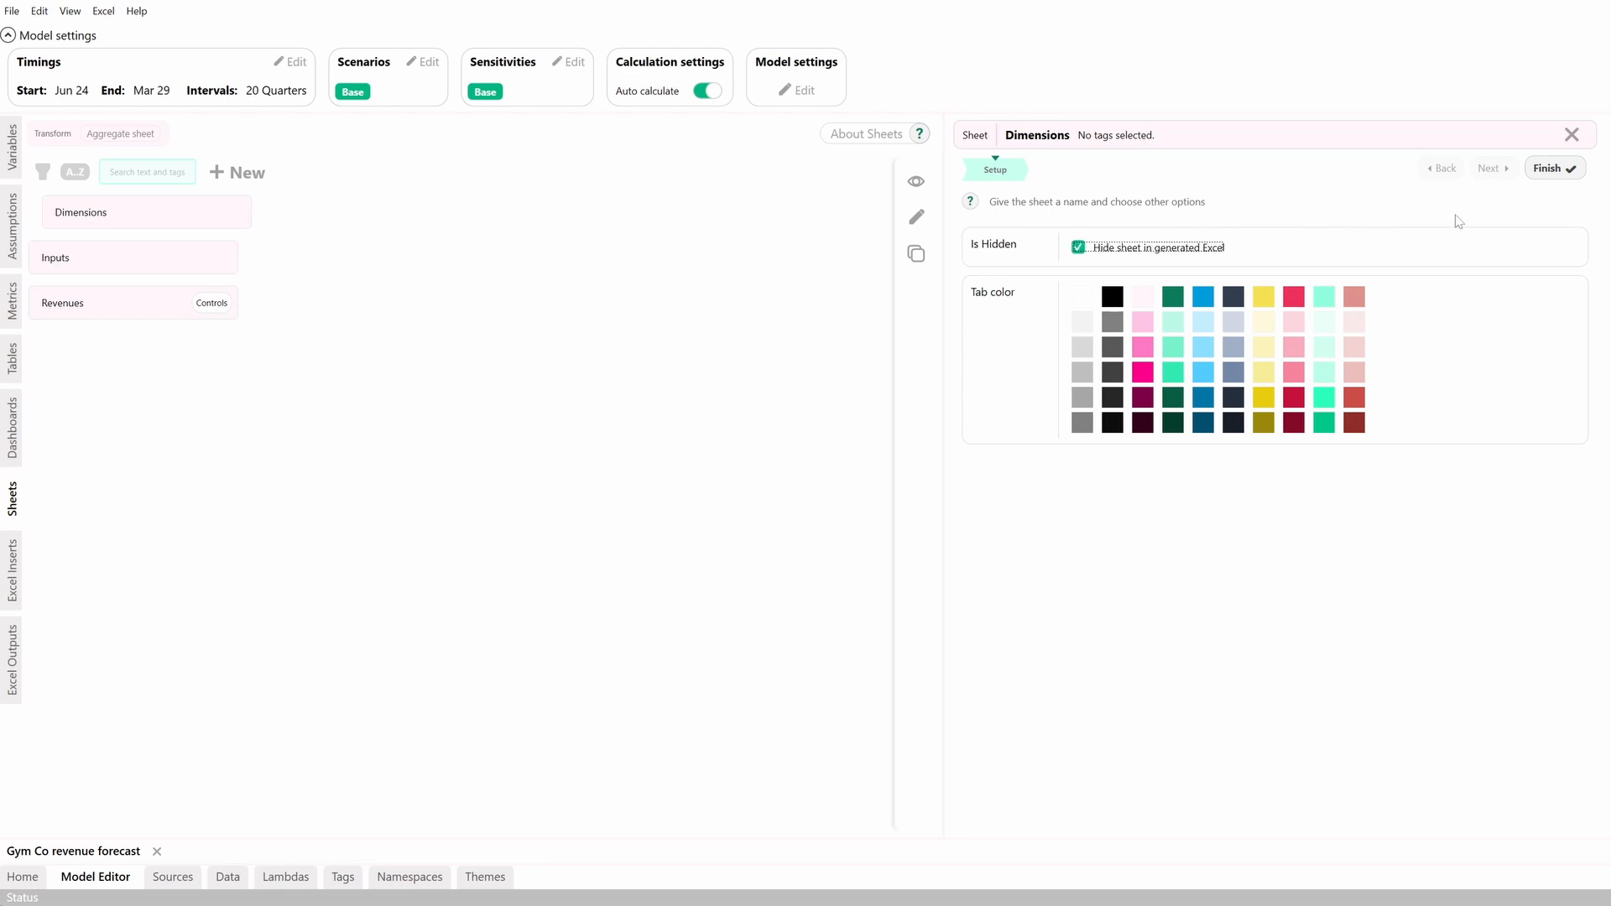
{"action": "left_click", "coordinate": [1559, 170]}
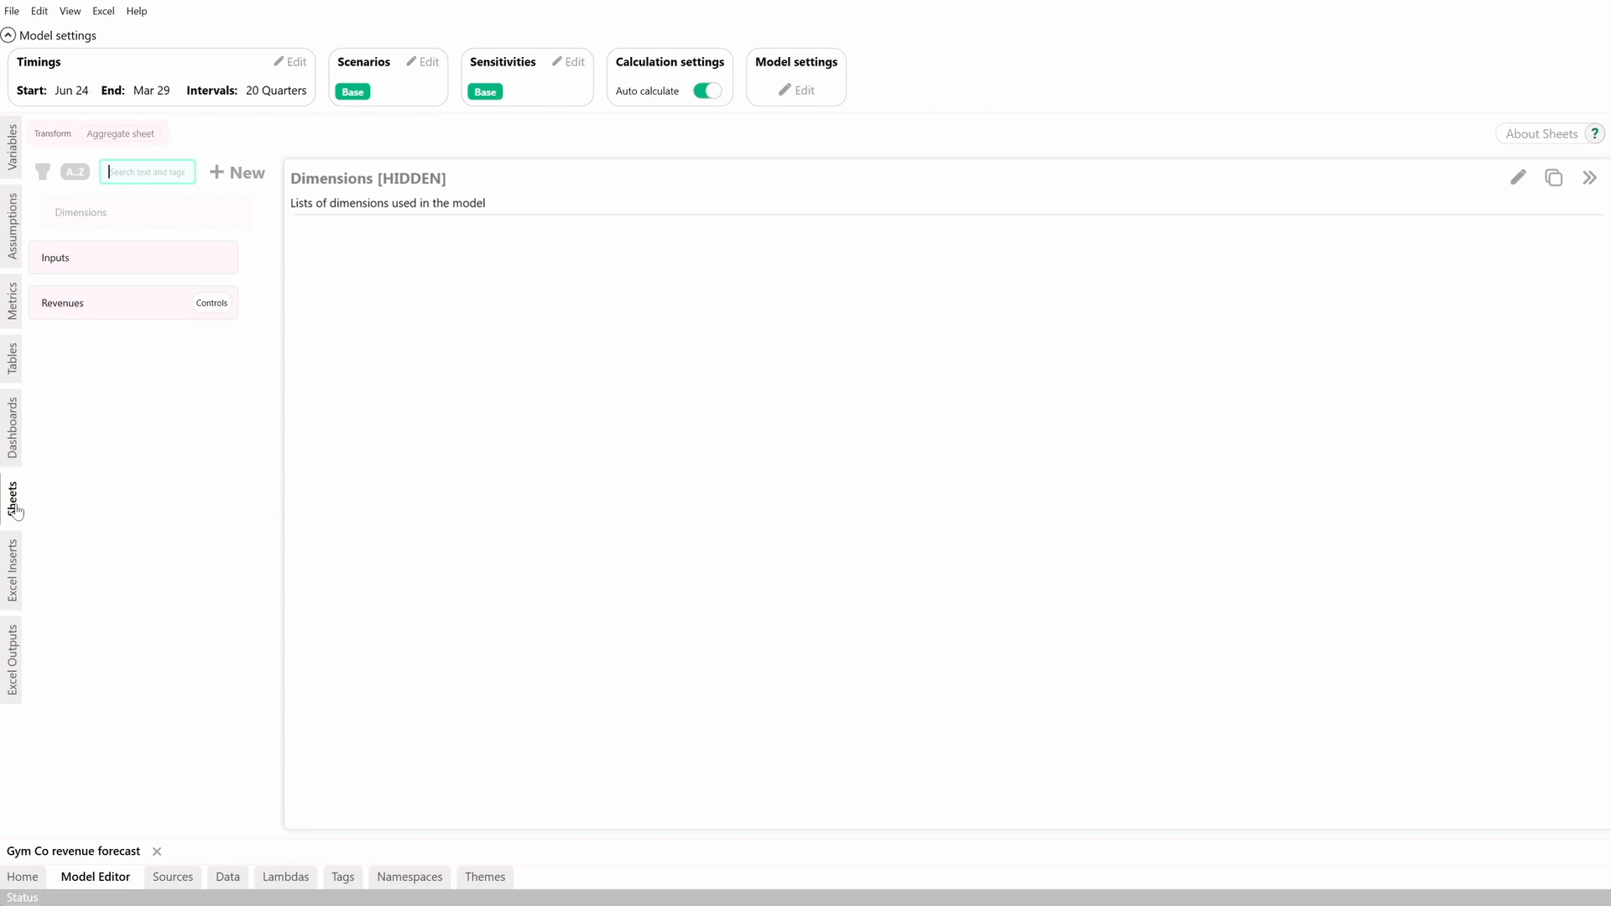
Show the layout buttons beside the model's variables
{"action": "left_click", "coordinate": [13, 151]}
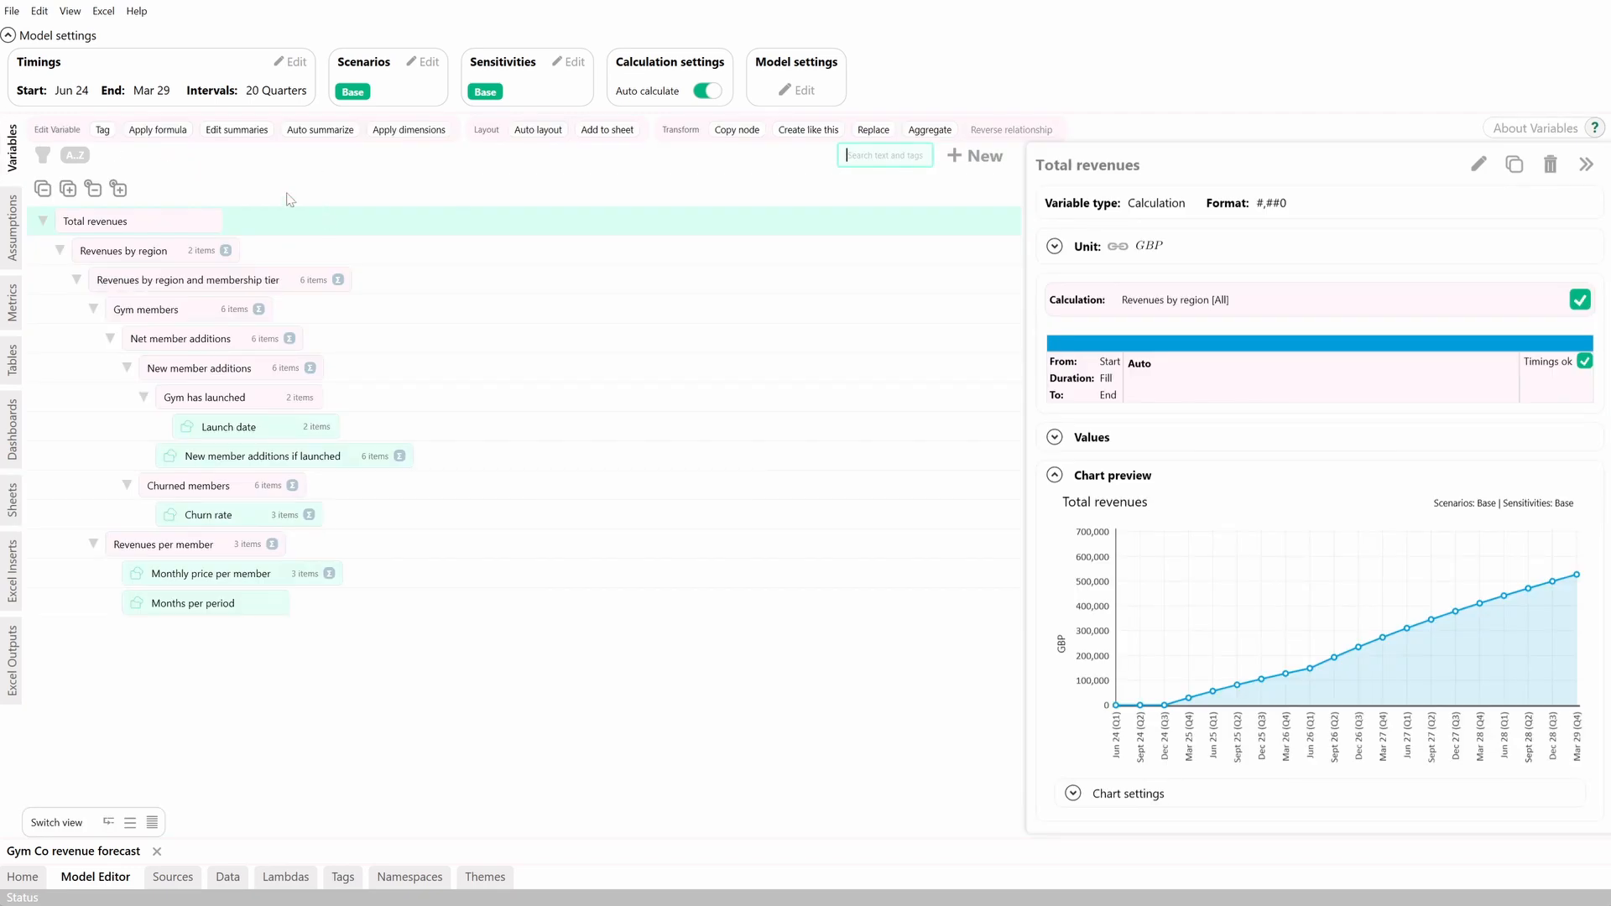
{"action": "left_click", "coordinate": [70, 12]}
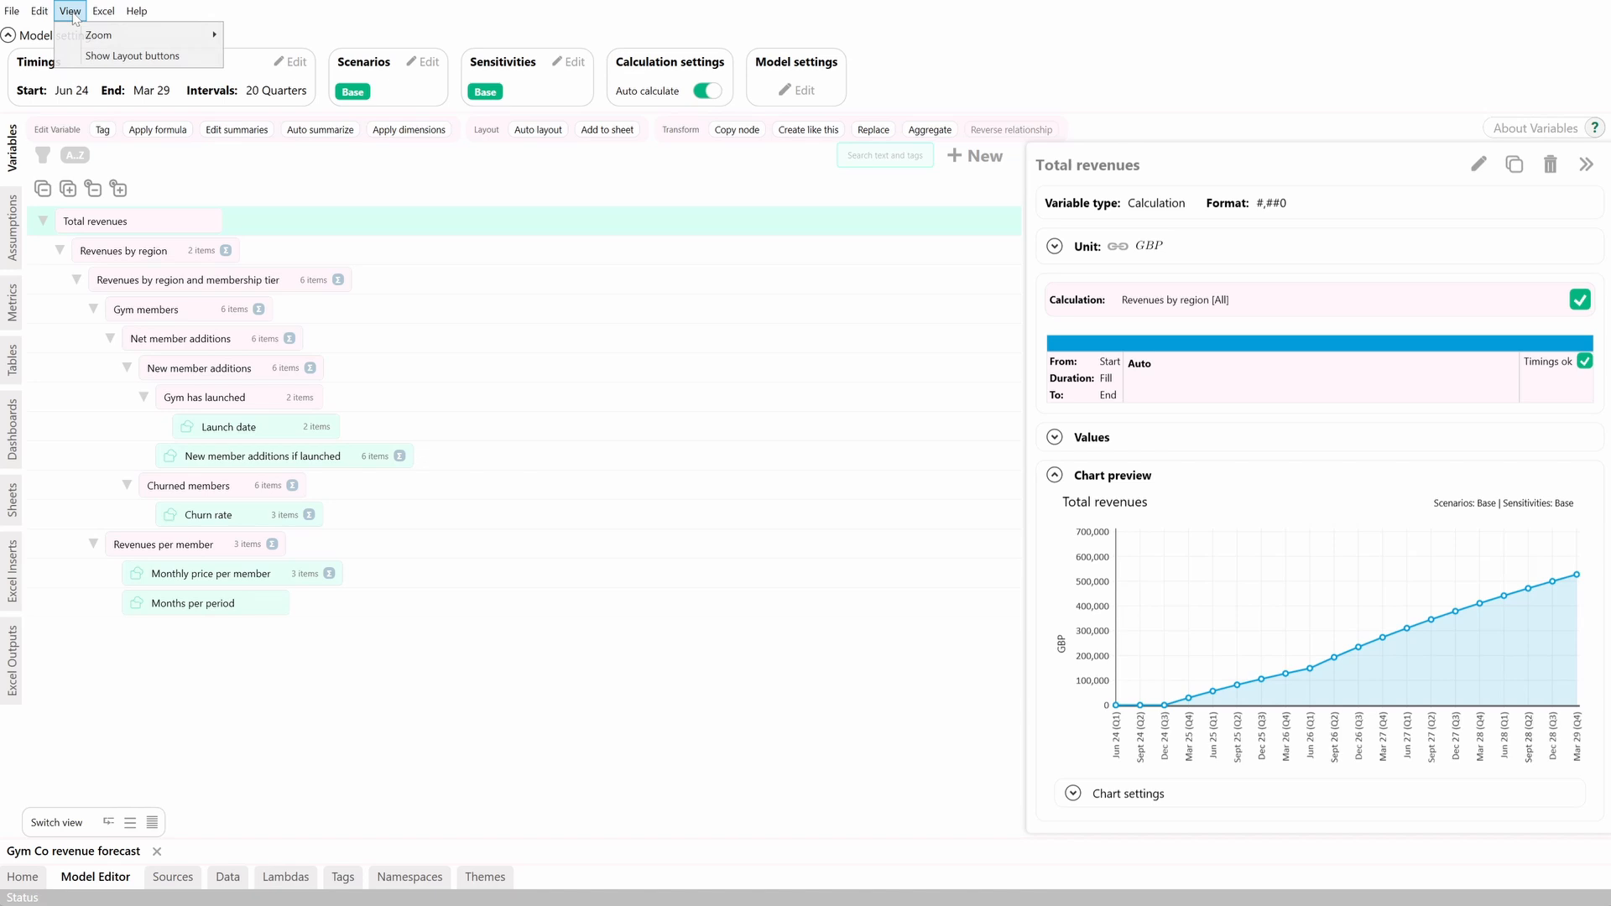
{"action": "left_click", "coordinate": [108, 56]}
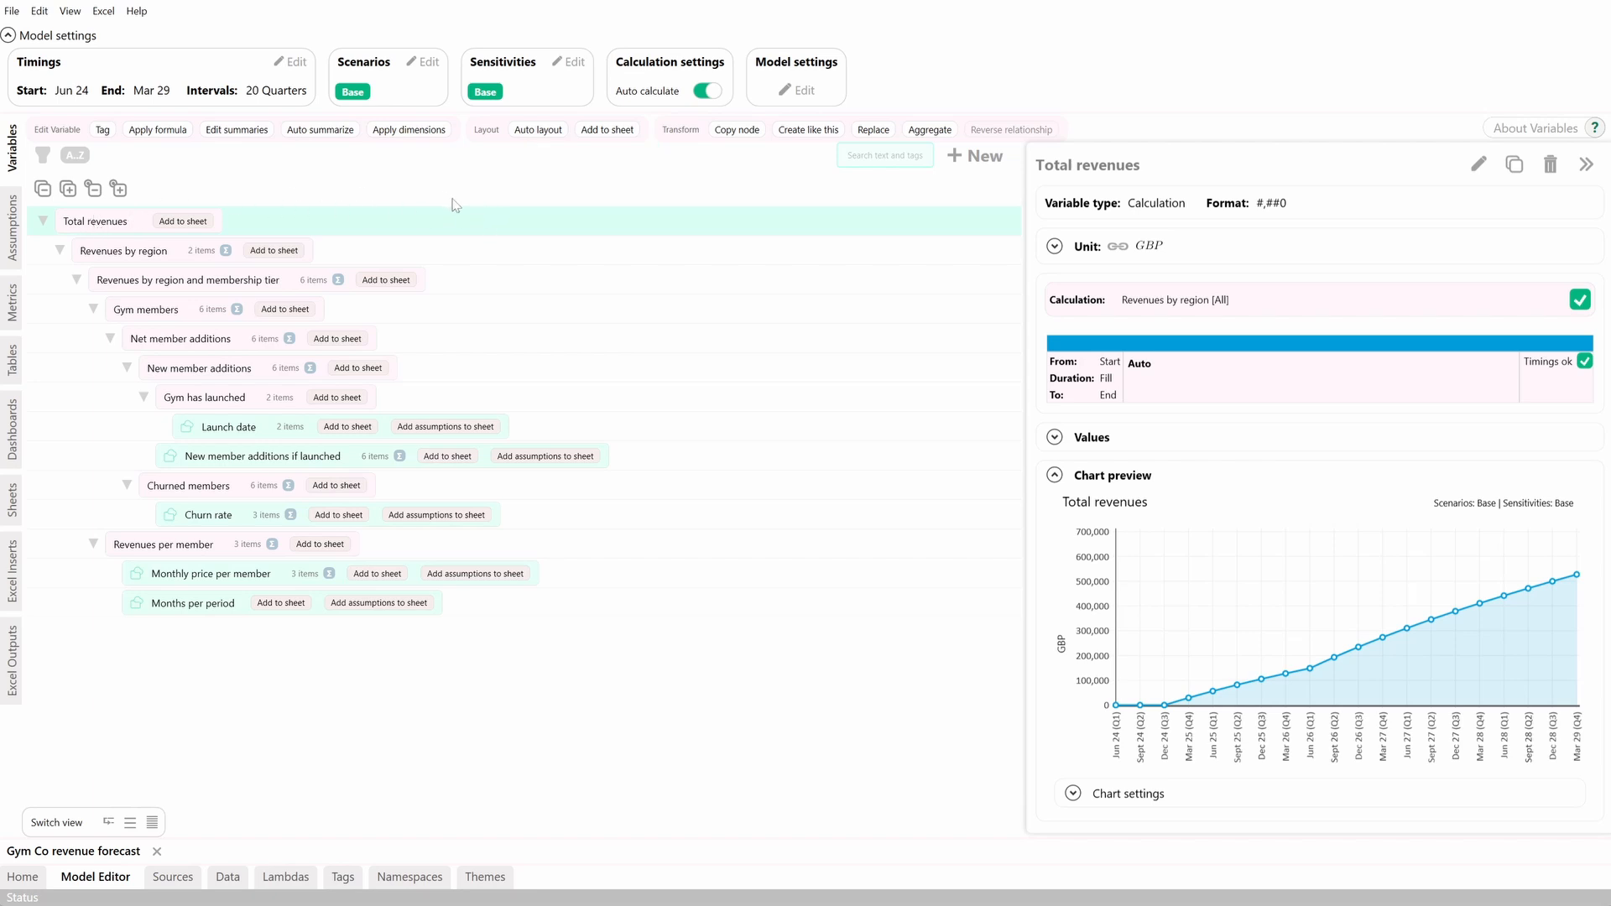
Auto-layout the Total revenues variable with Revenues as the calculations sheet, leaving the line group and assumptions sheet empty
{"action": "left_click", "coordinate": [538, 131]}
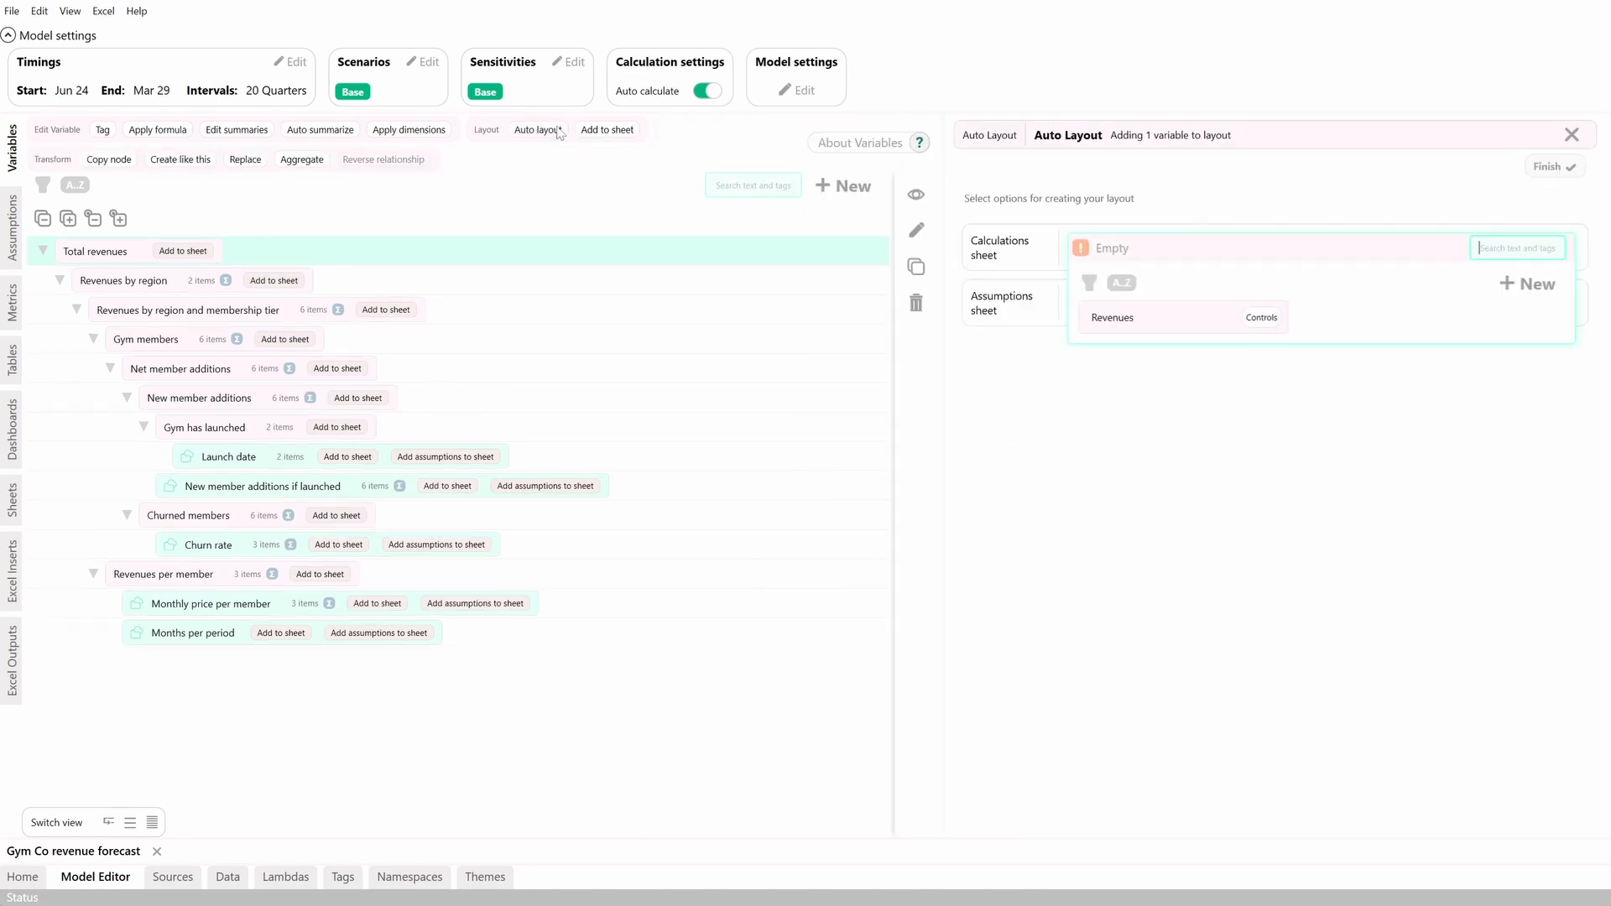
{"action": "left_click", "coordinate": [1197, 325]}
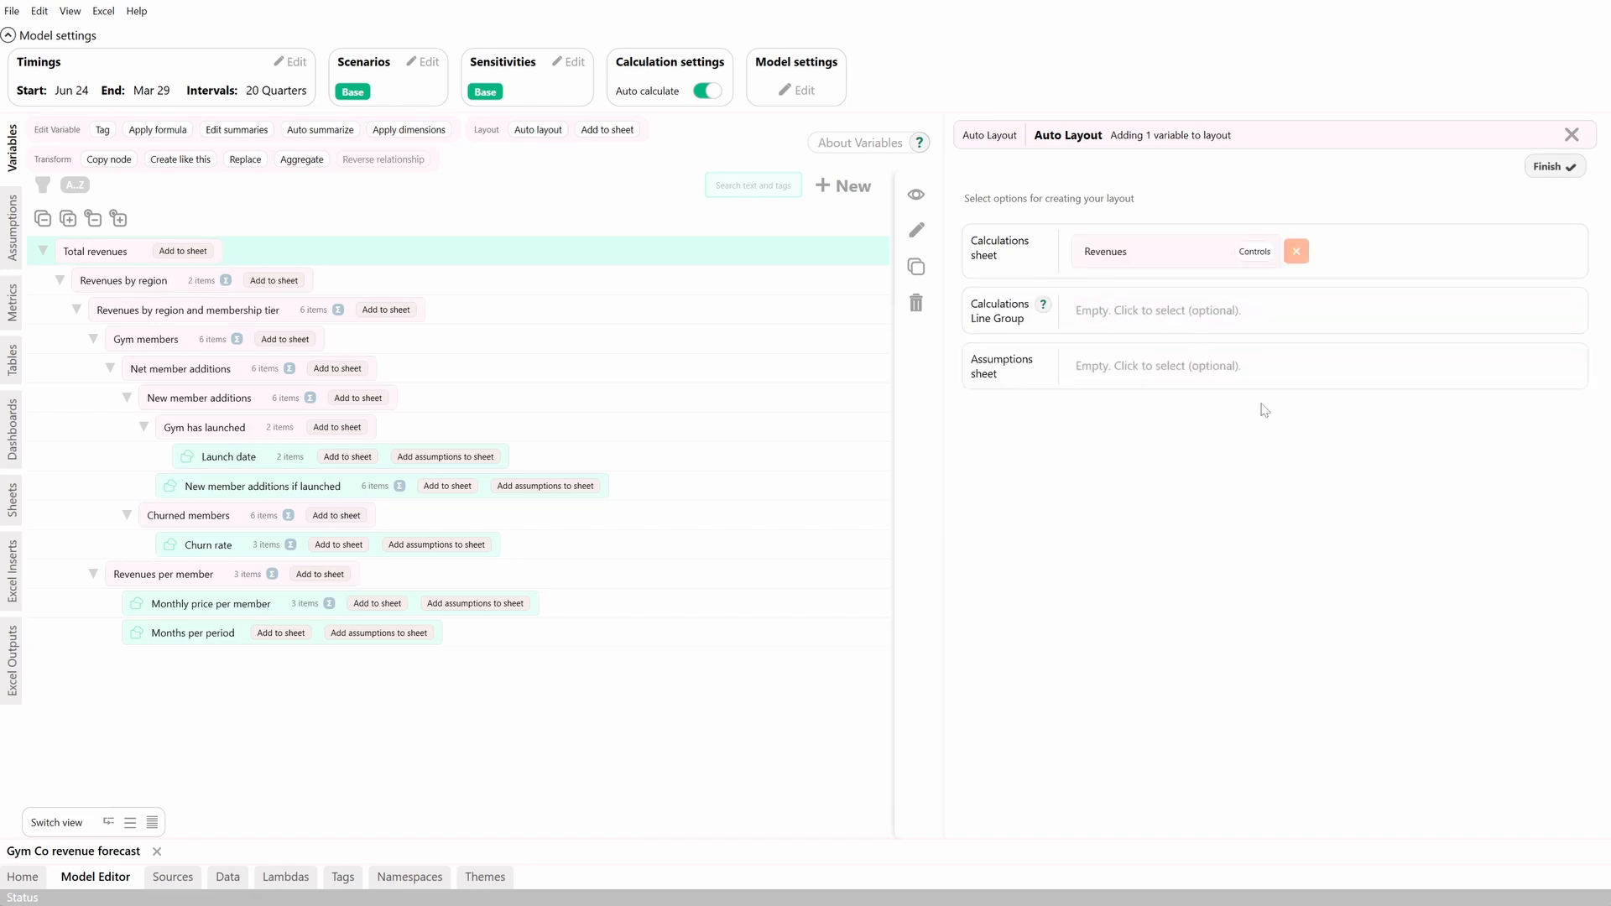
{"action": "left_click", "coordinate": [1551, 167]}
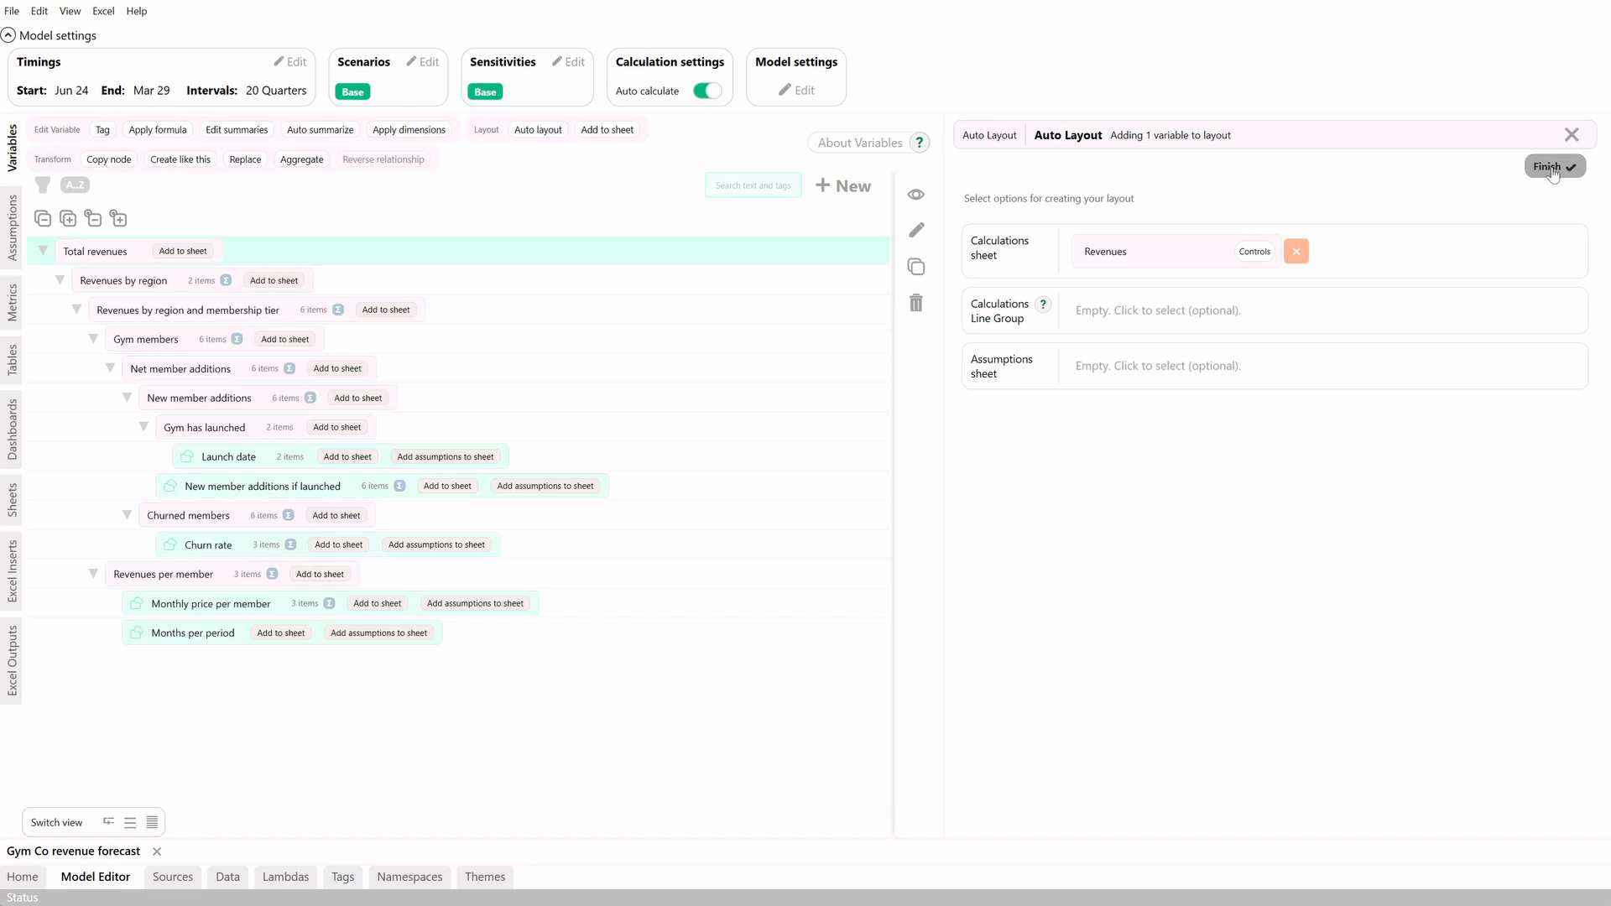
Expand all line groups on the Revenues sheet and examine its calculation structure down to Total revenues
{"action": "left_click", "coordinate": [12, 504]}
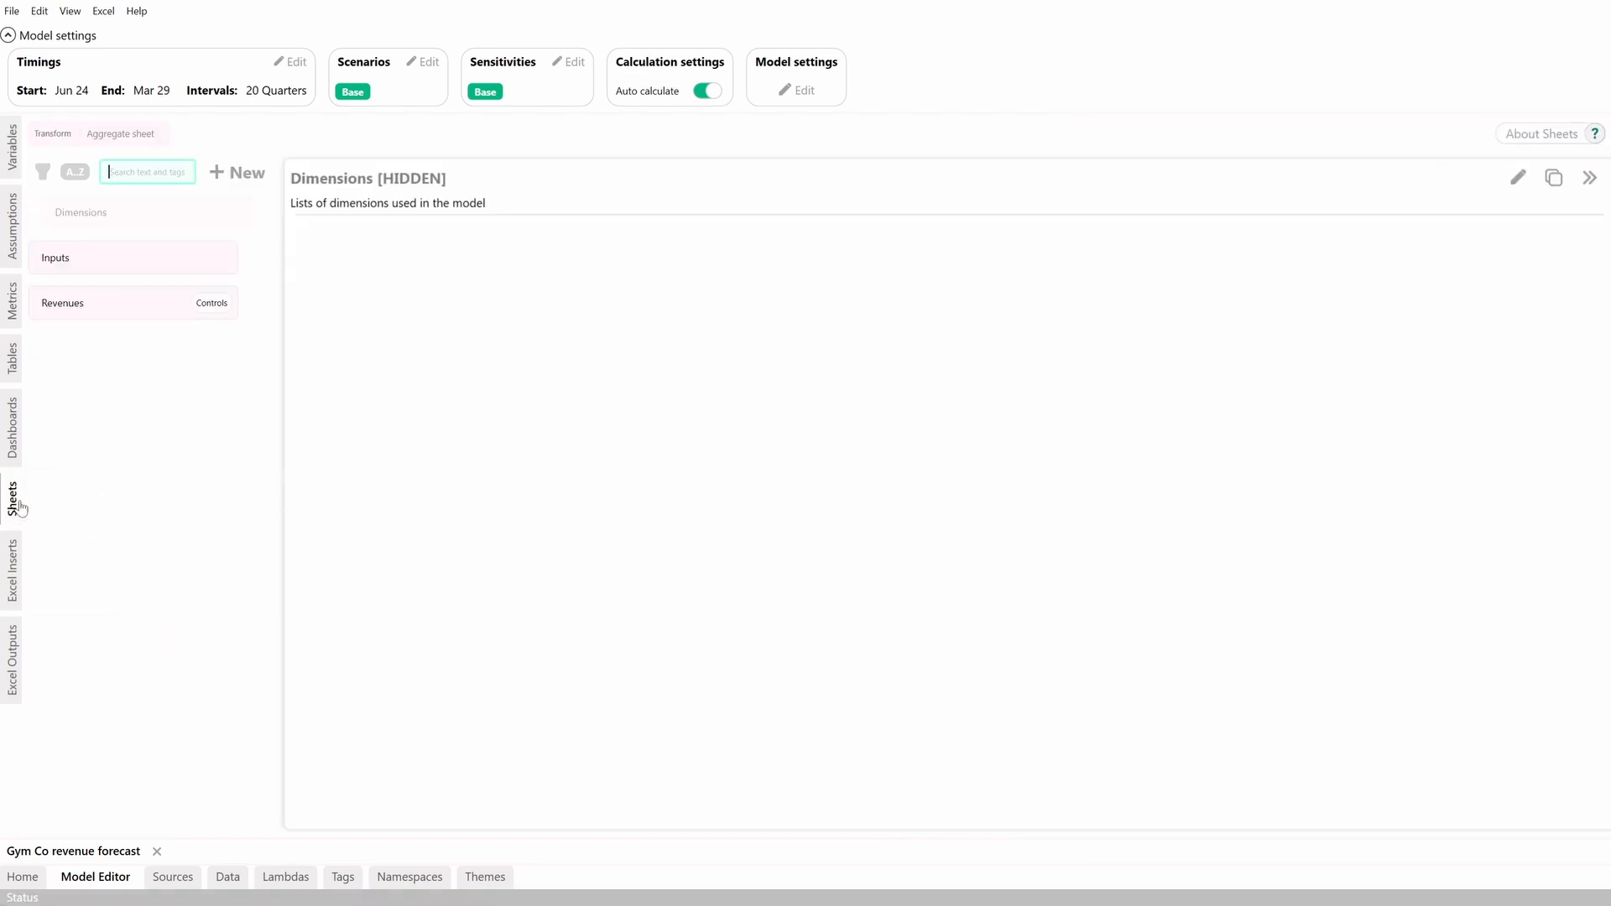
{"action": "left_click", "coordinate": [160, 312]}
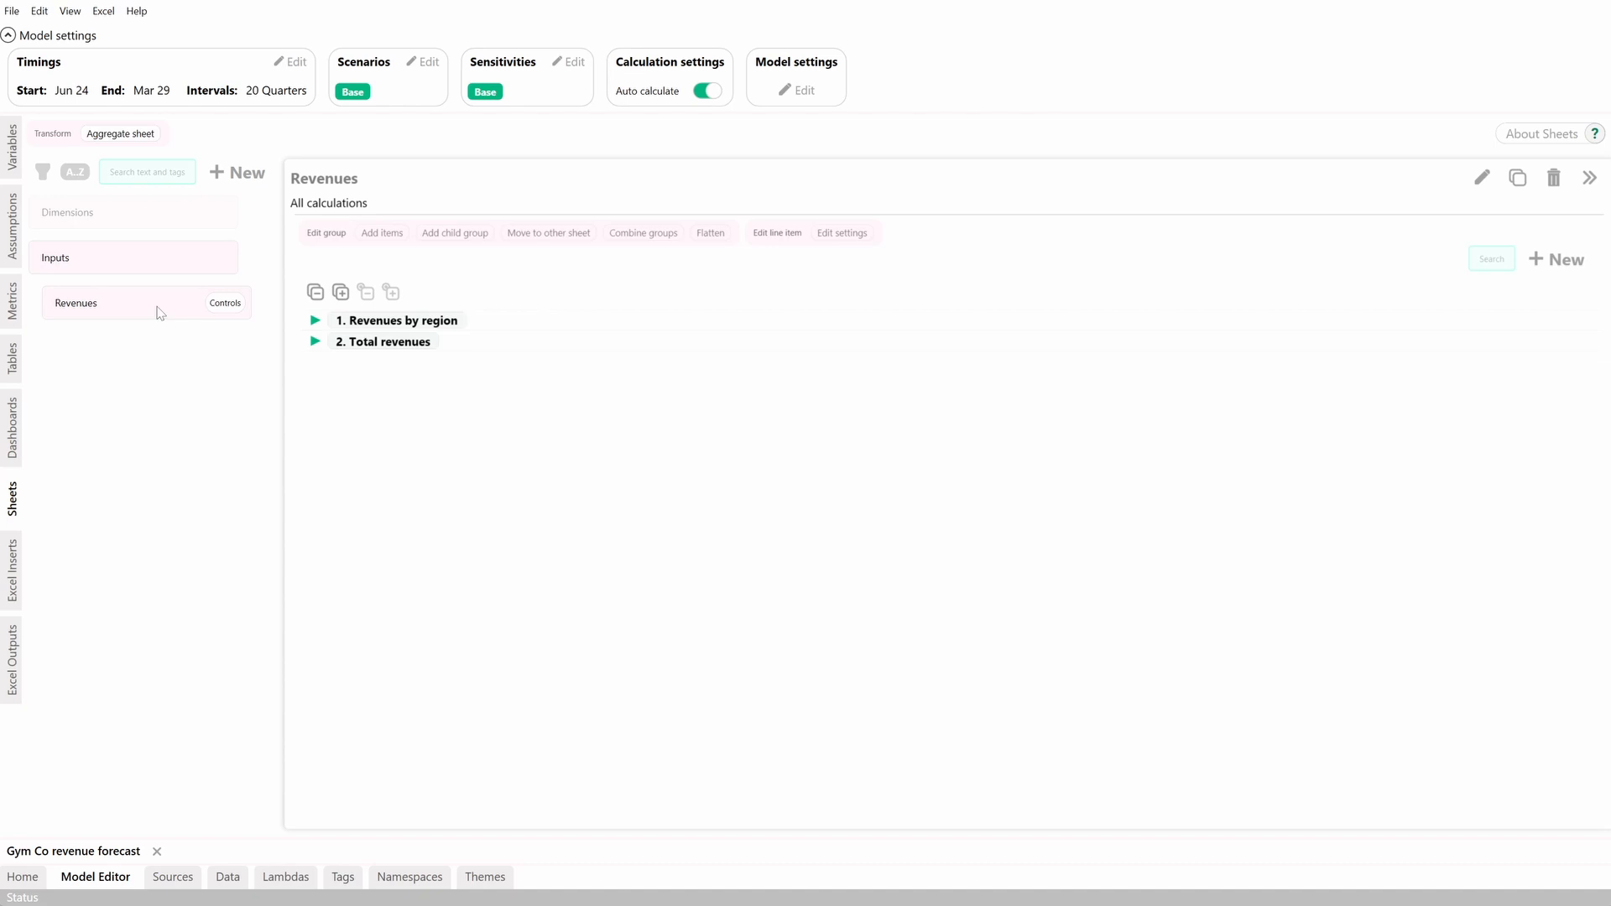
{"action": "left_click", "coordinate": [344, 289]}
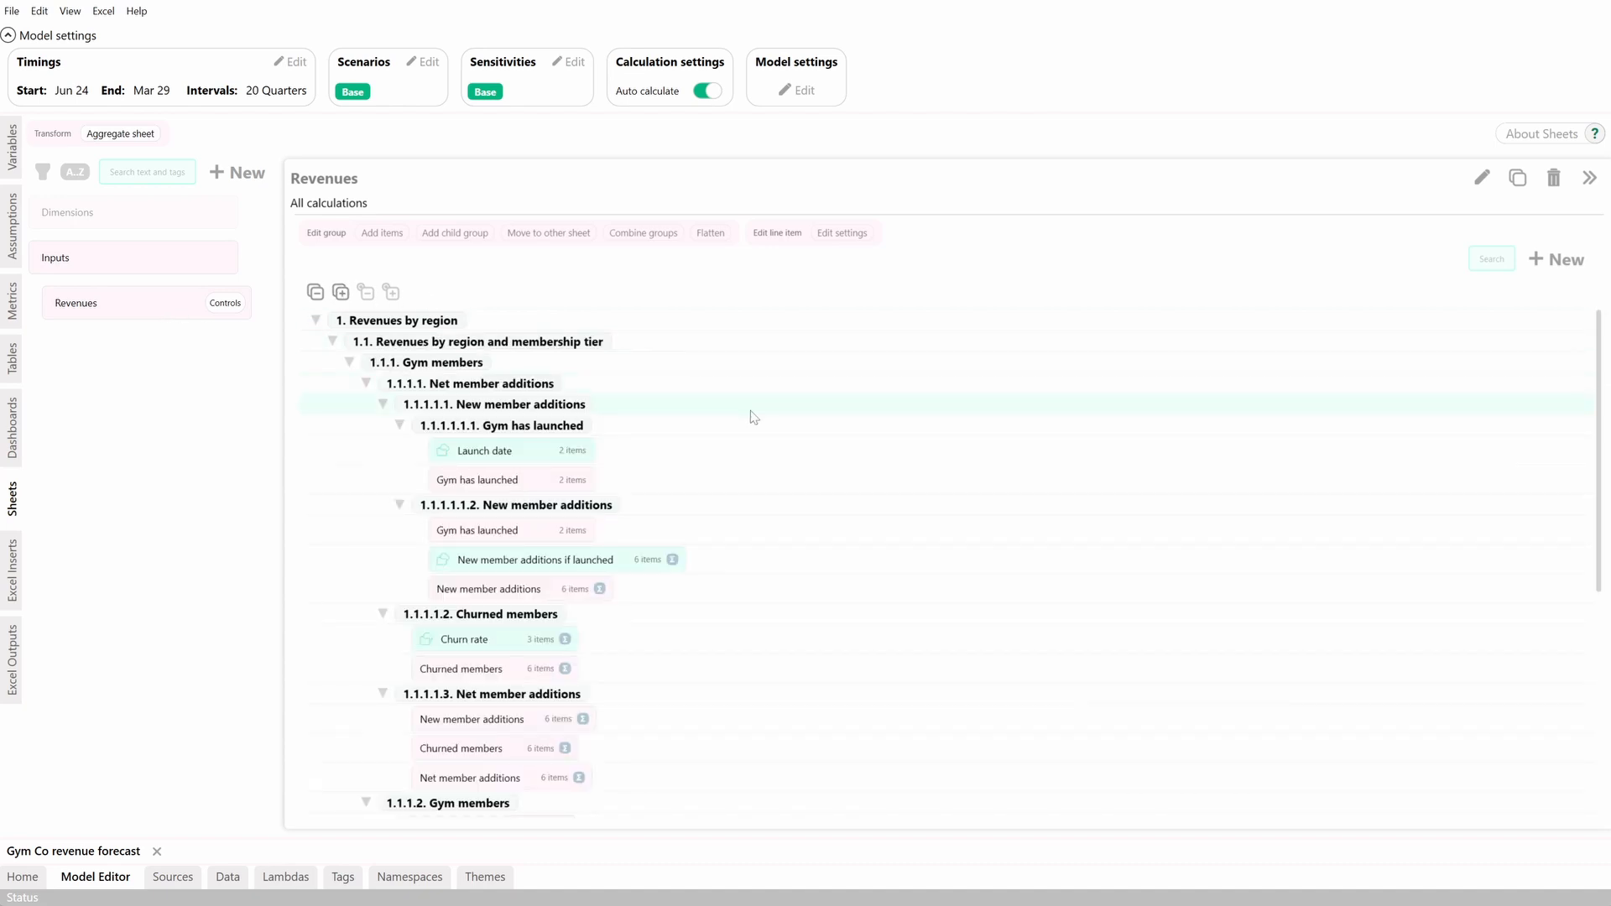
{"action": "scroll", "coordinate": [755, 456], "scroll_direction": "down", "scroll_amount": 3}
{"action": "scroll", "coordinate": [754, 454], "scroll_direction": "down", "scroll_amount": 3}
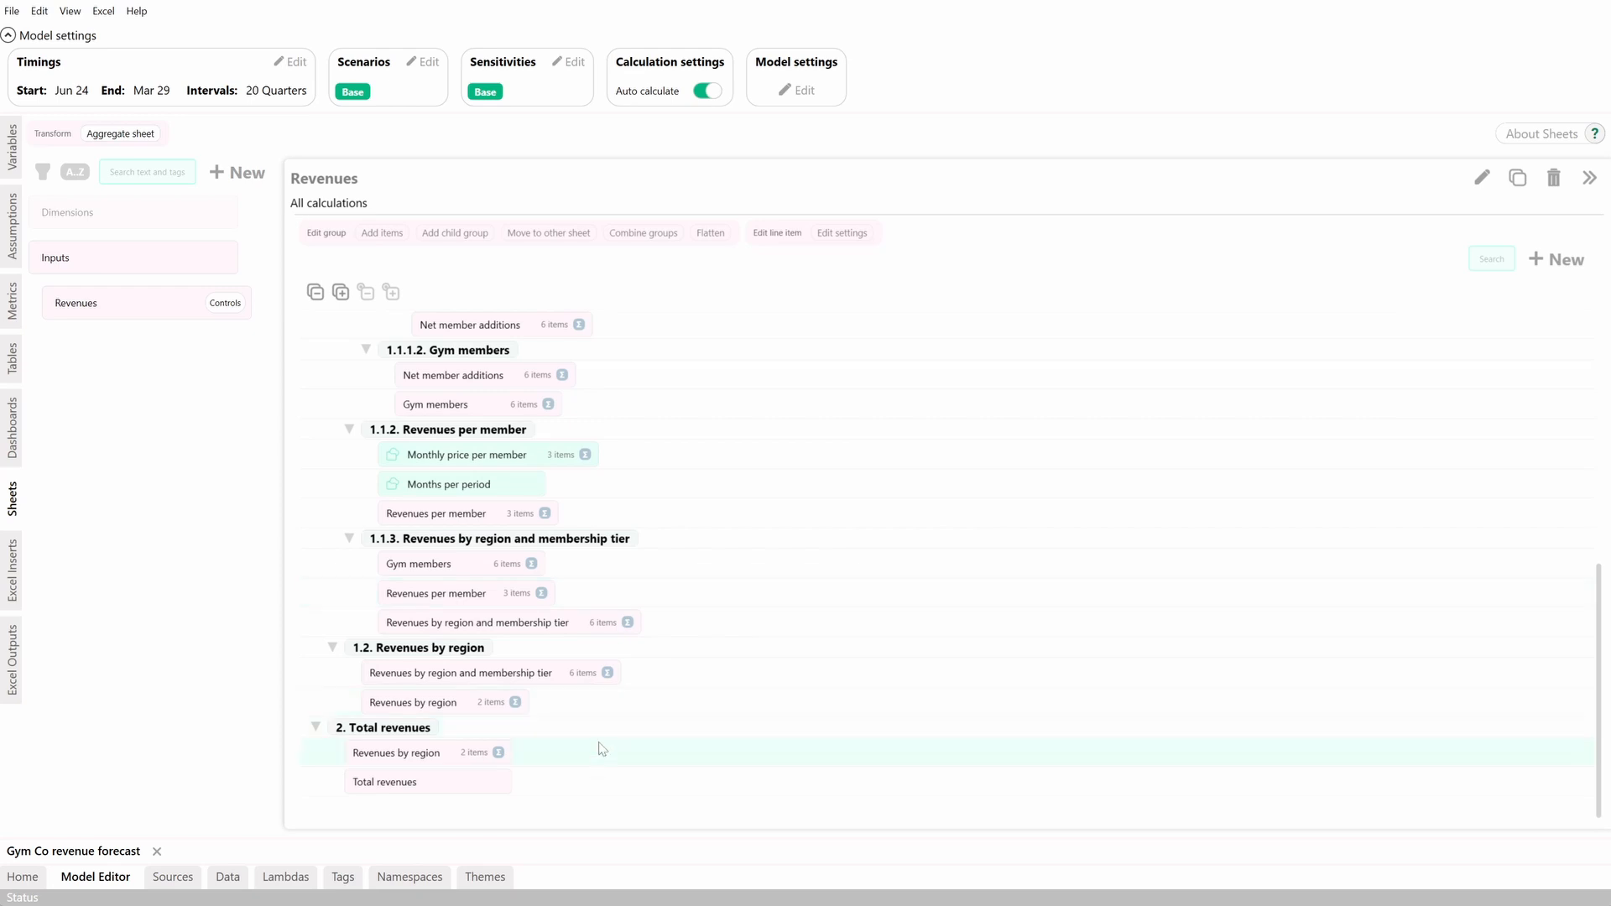
Show the details of the Total revenues line item, then inspect the calculation and chart preview of Gym has launched
{"action": "left_click", "coordinate": [594, 781]}
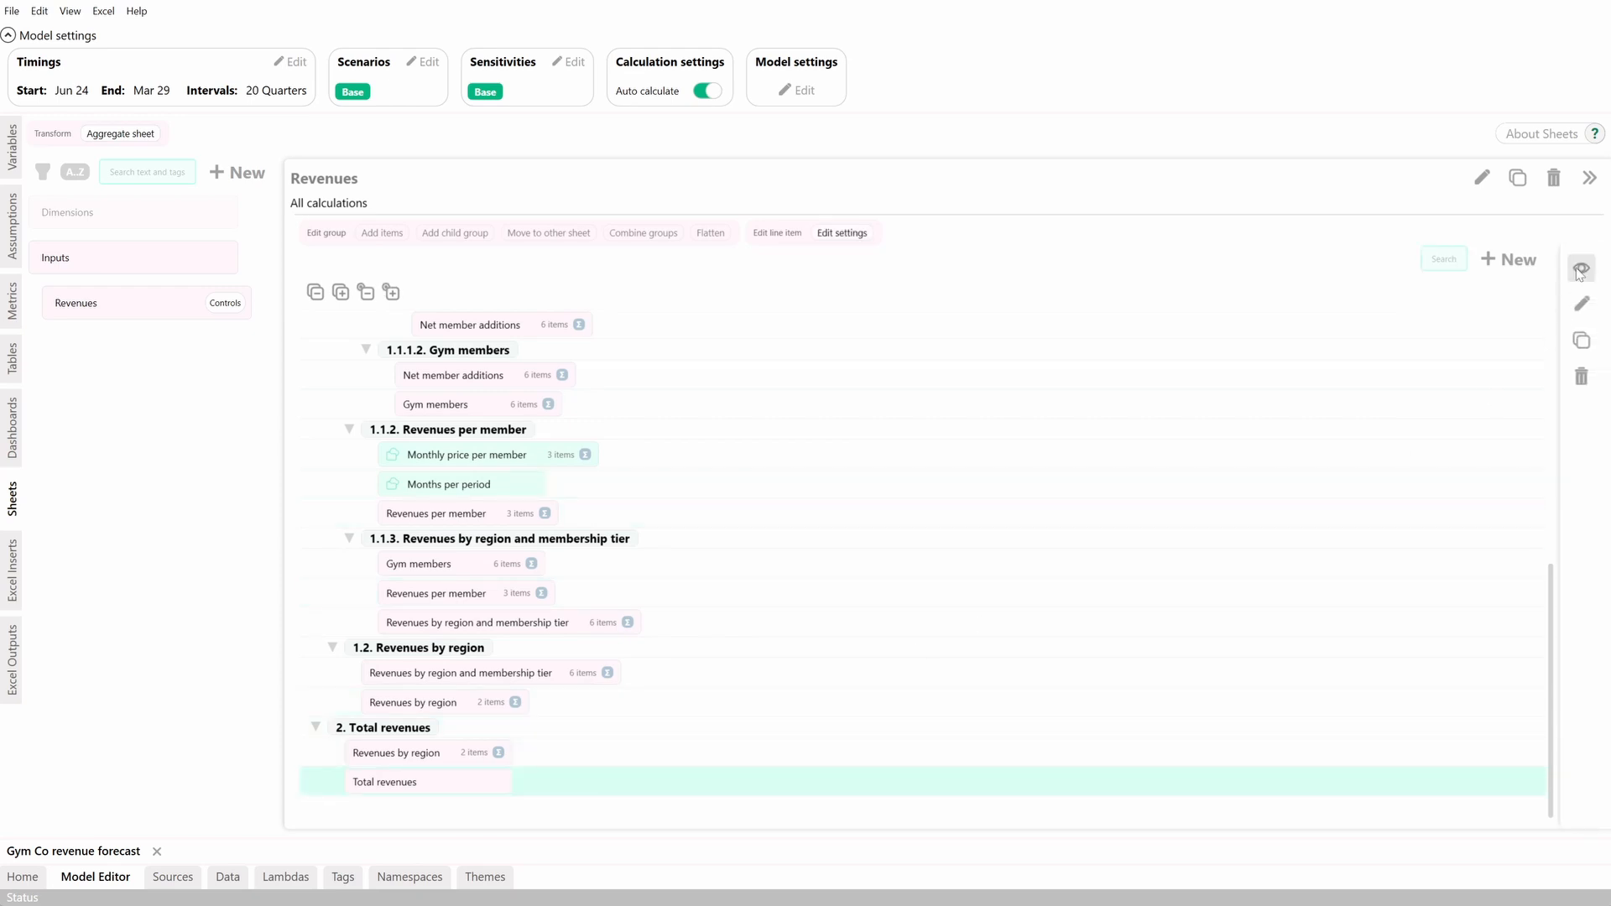
{"action": "left_click", "coordinate": [1576, 270]}
{"action": "scroll", "coordinate": [1406, 621], "scroll_direction": "down", "scroll_amount": 2}
{"action": "scroll", "coordinate": [873, 734], "scroll_direction": "up", "scroll_amount": 1}
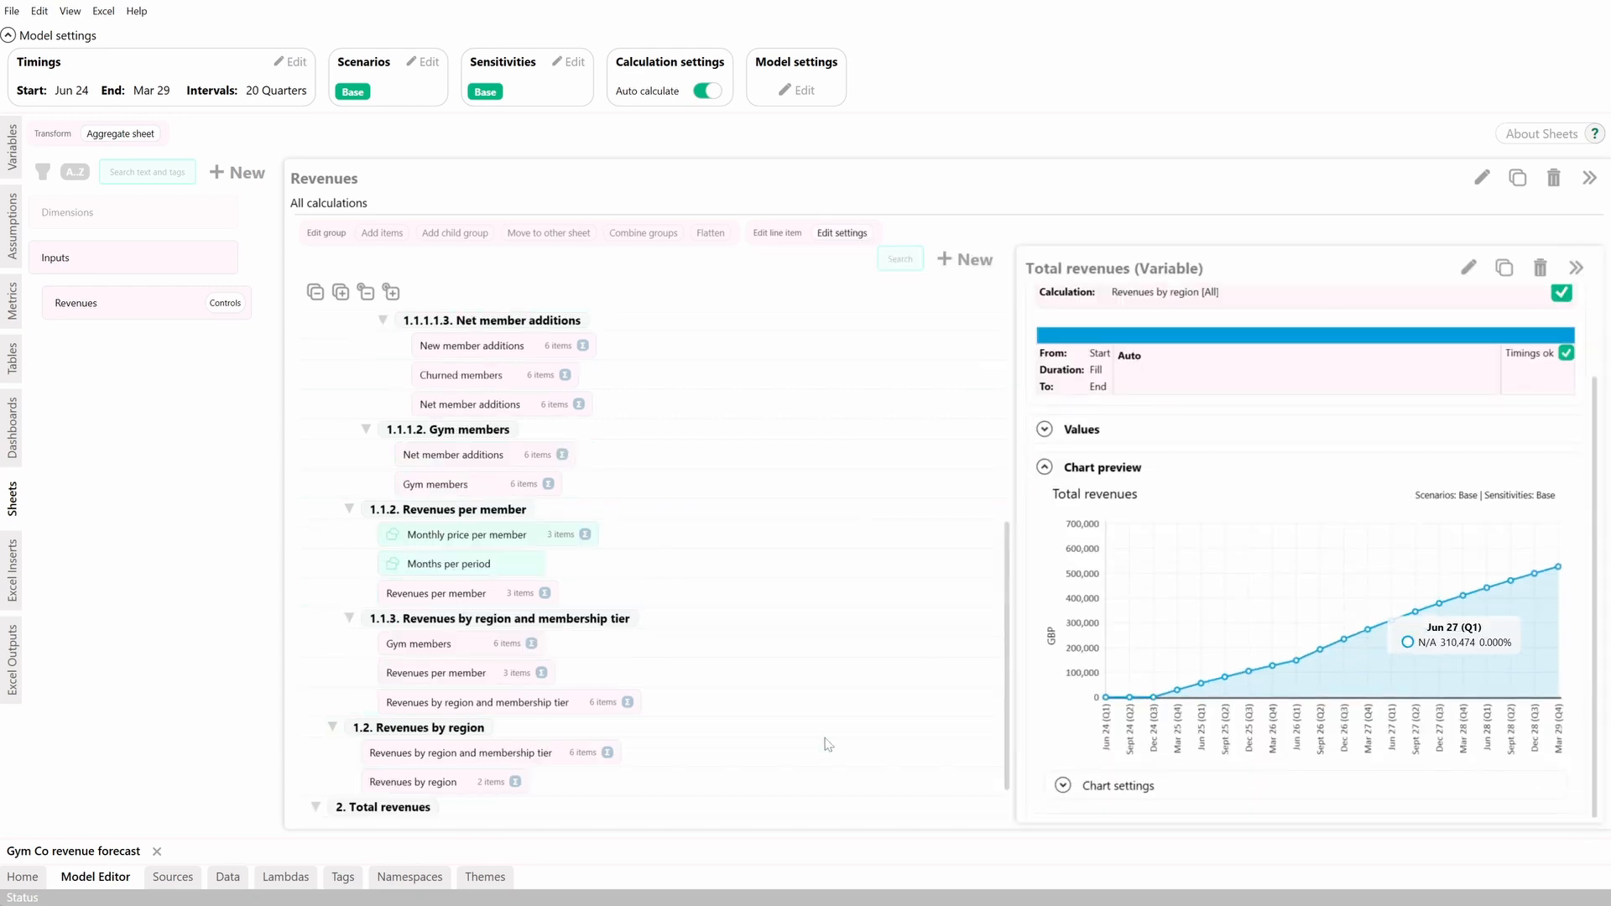
{"action": "scroll", "coordinate": [770, 725], "scroll_direction": "up", "scroll_amount": 5}
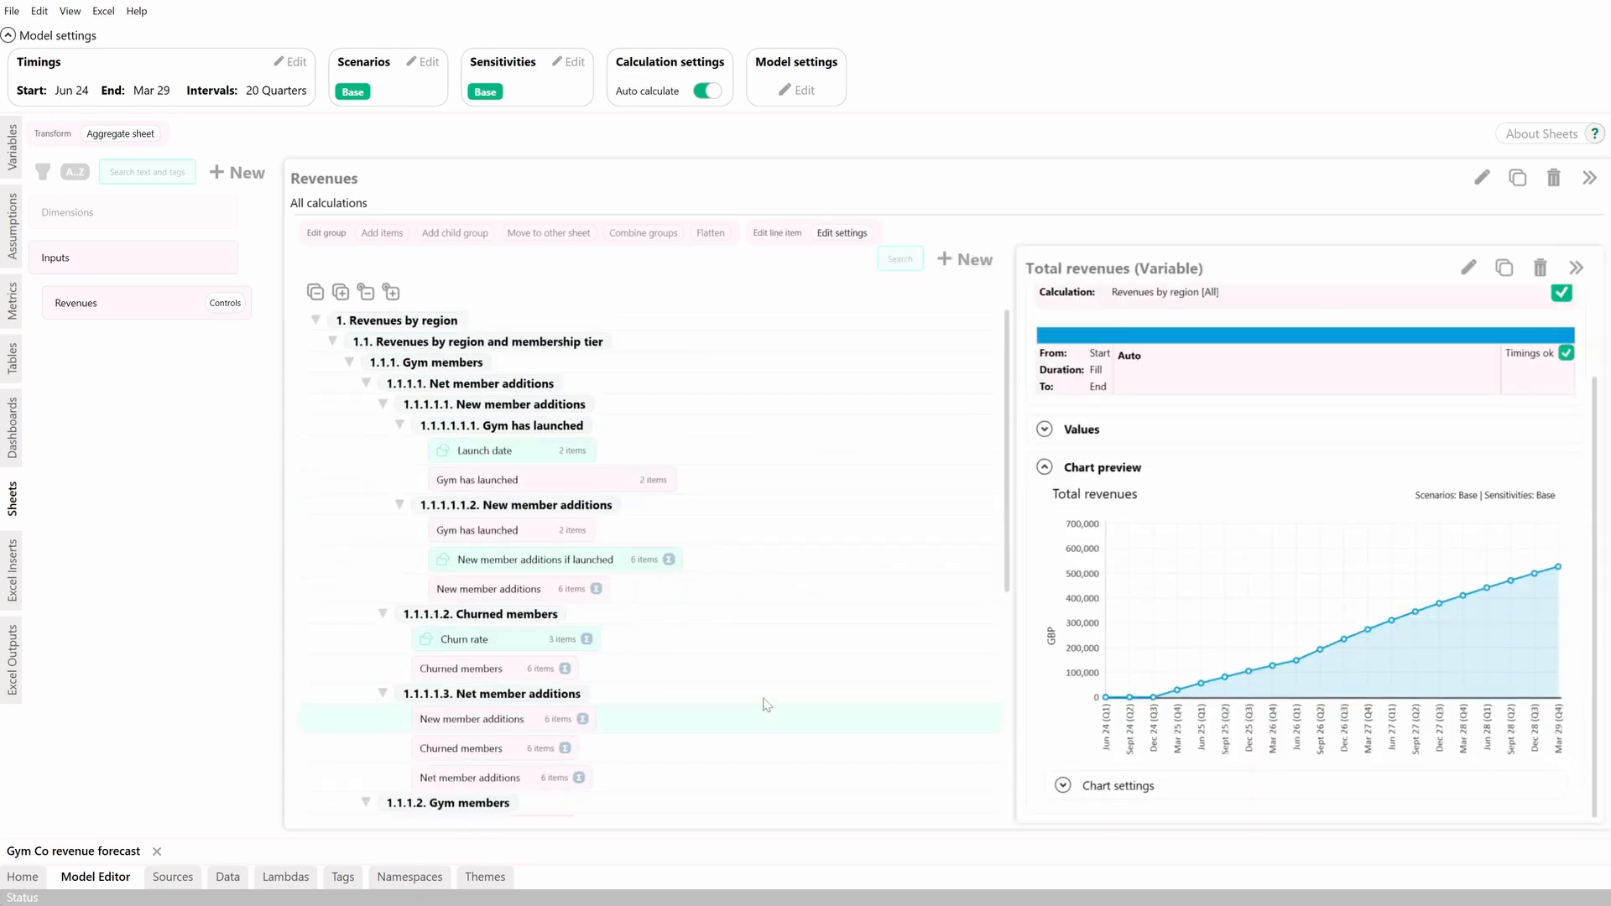
{"action": "left_click", "coordinate": [736, 459]}
{"action": "left_click", "coordinate": [743, 480]}
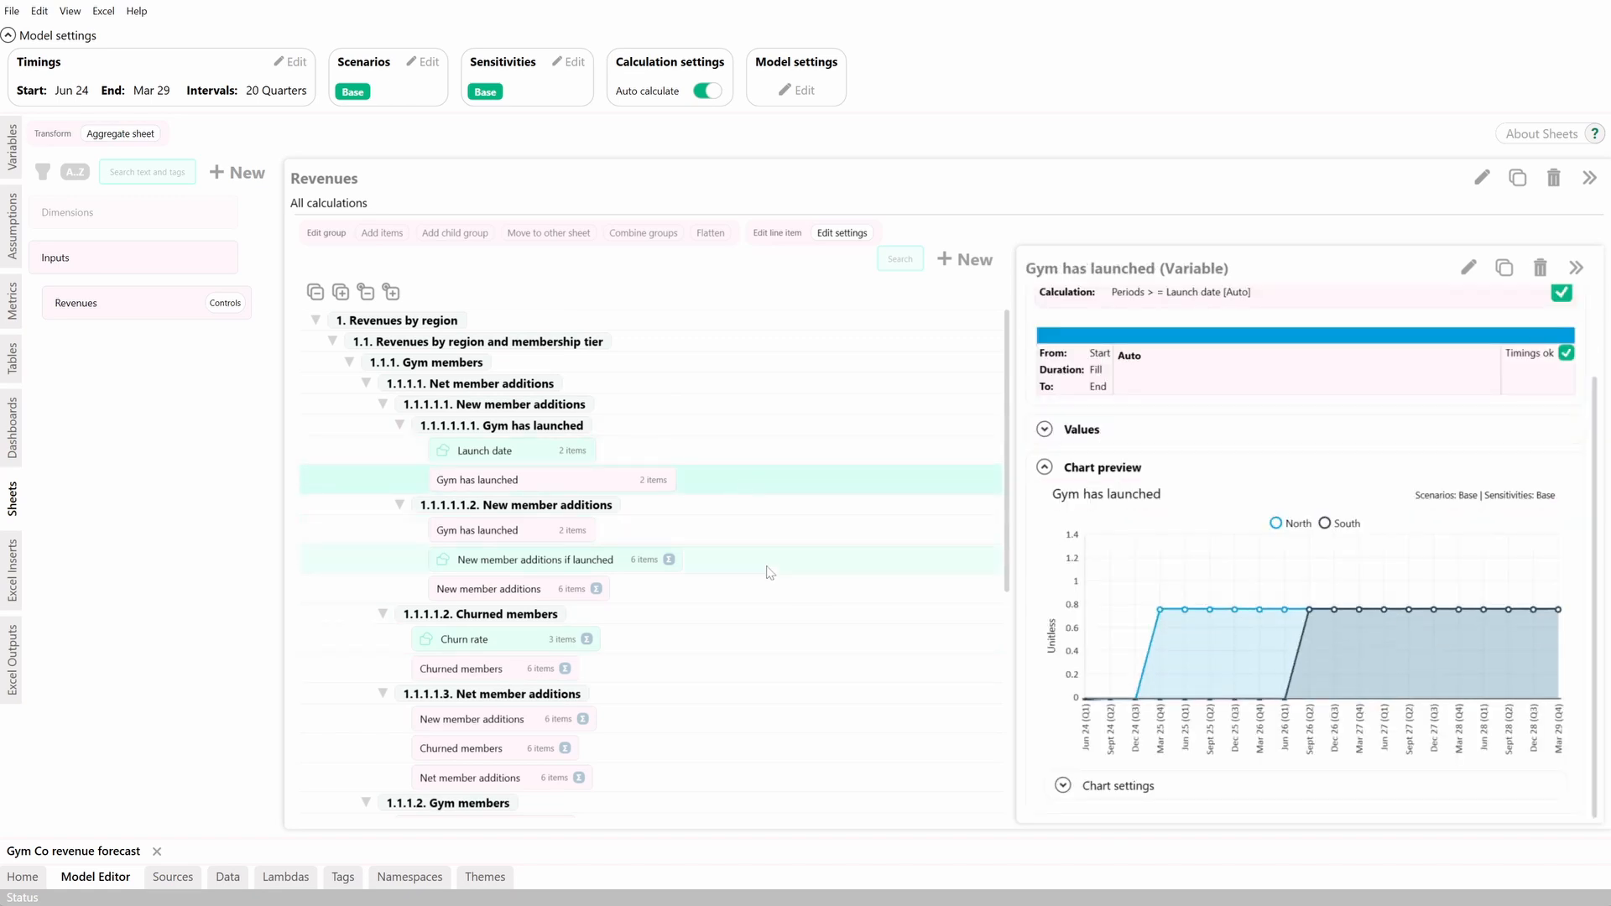
{"action": "left_click", "coordinate": [759, 541]}
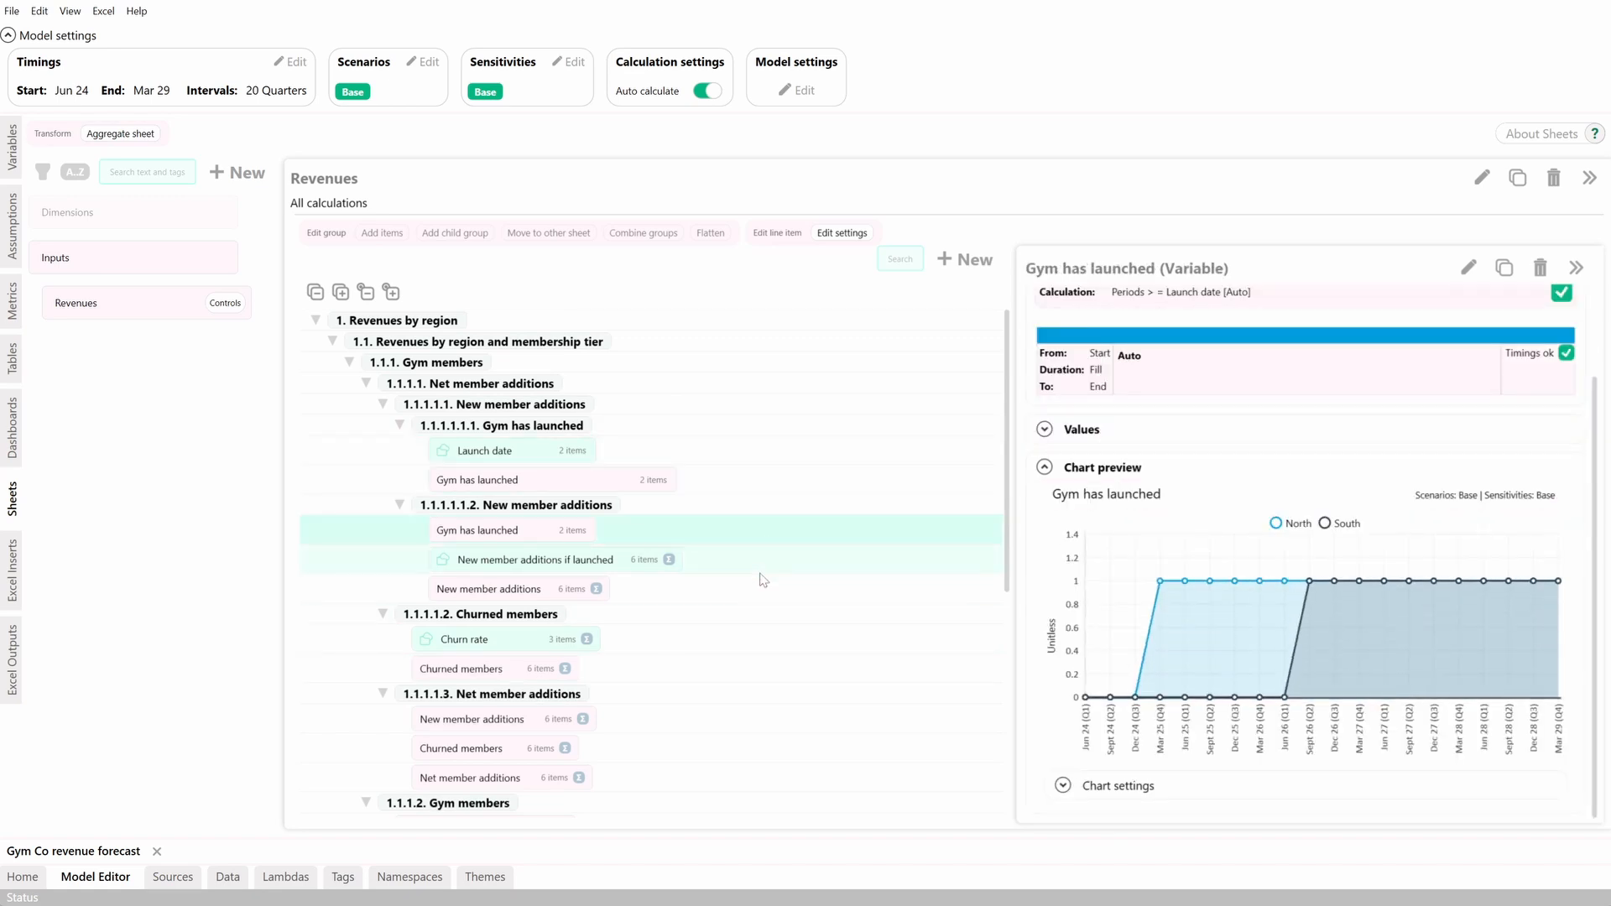
Expand all line groups on the Inputs sheet and on the Revenues sheet to examine their contents
{"action": "left_click", "coordinate": [177, 269]}
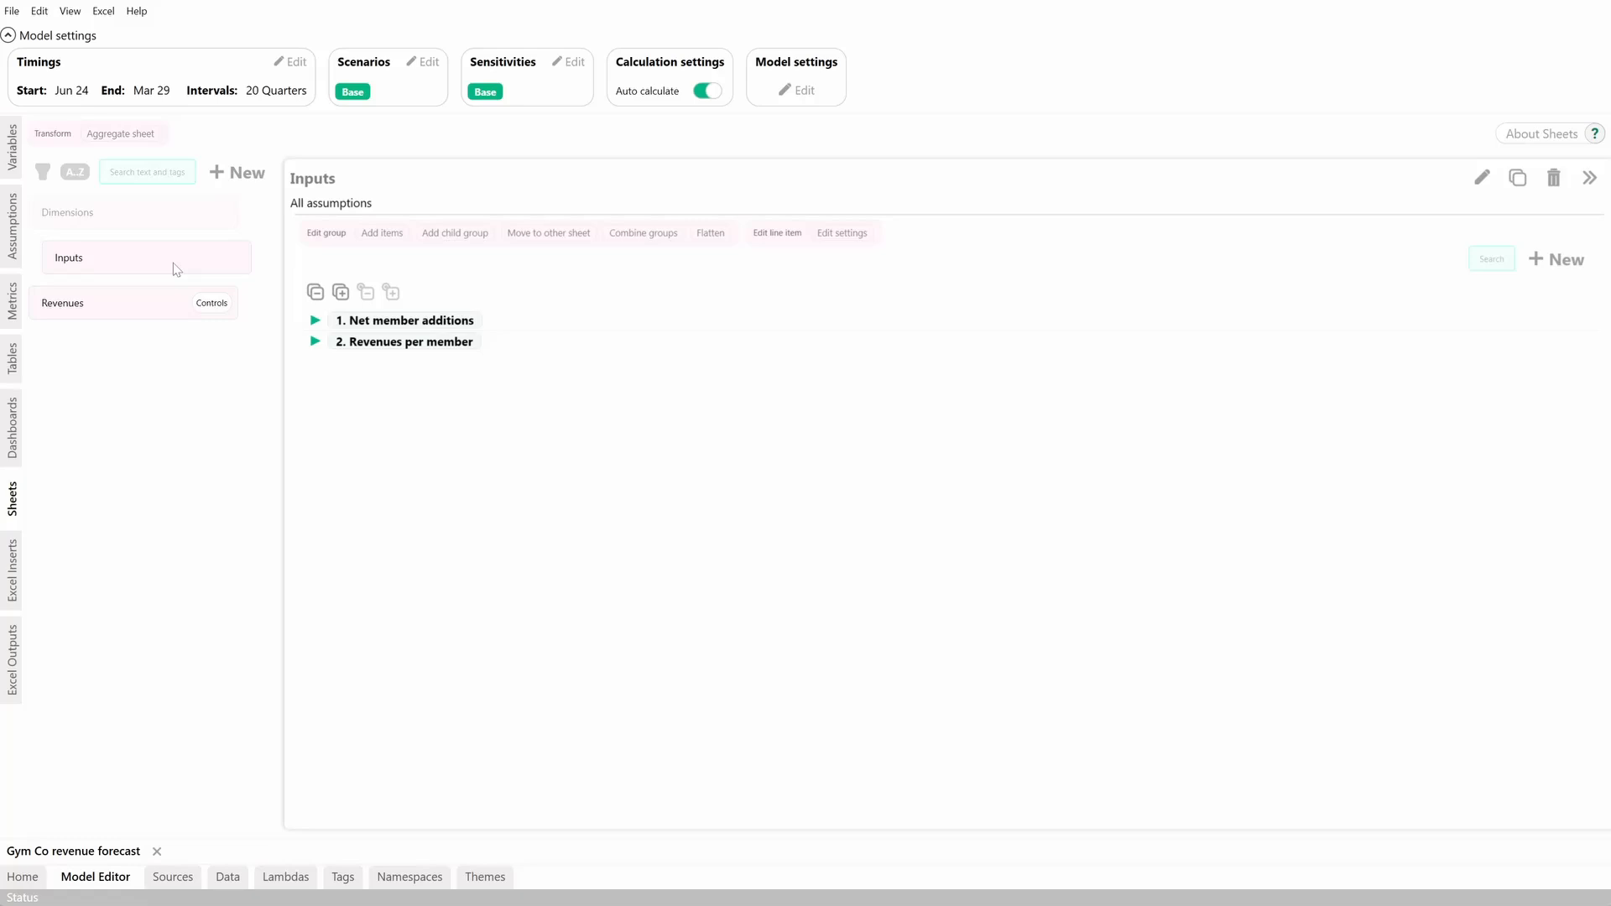
{"action": "left_click", "coordinate": [341, 292]}
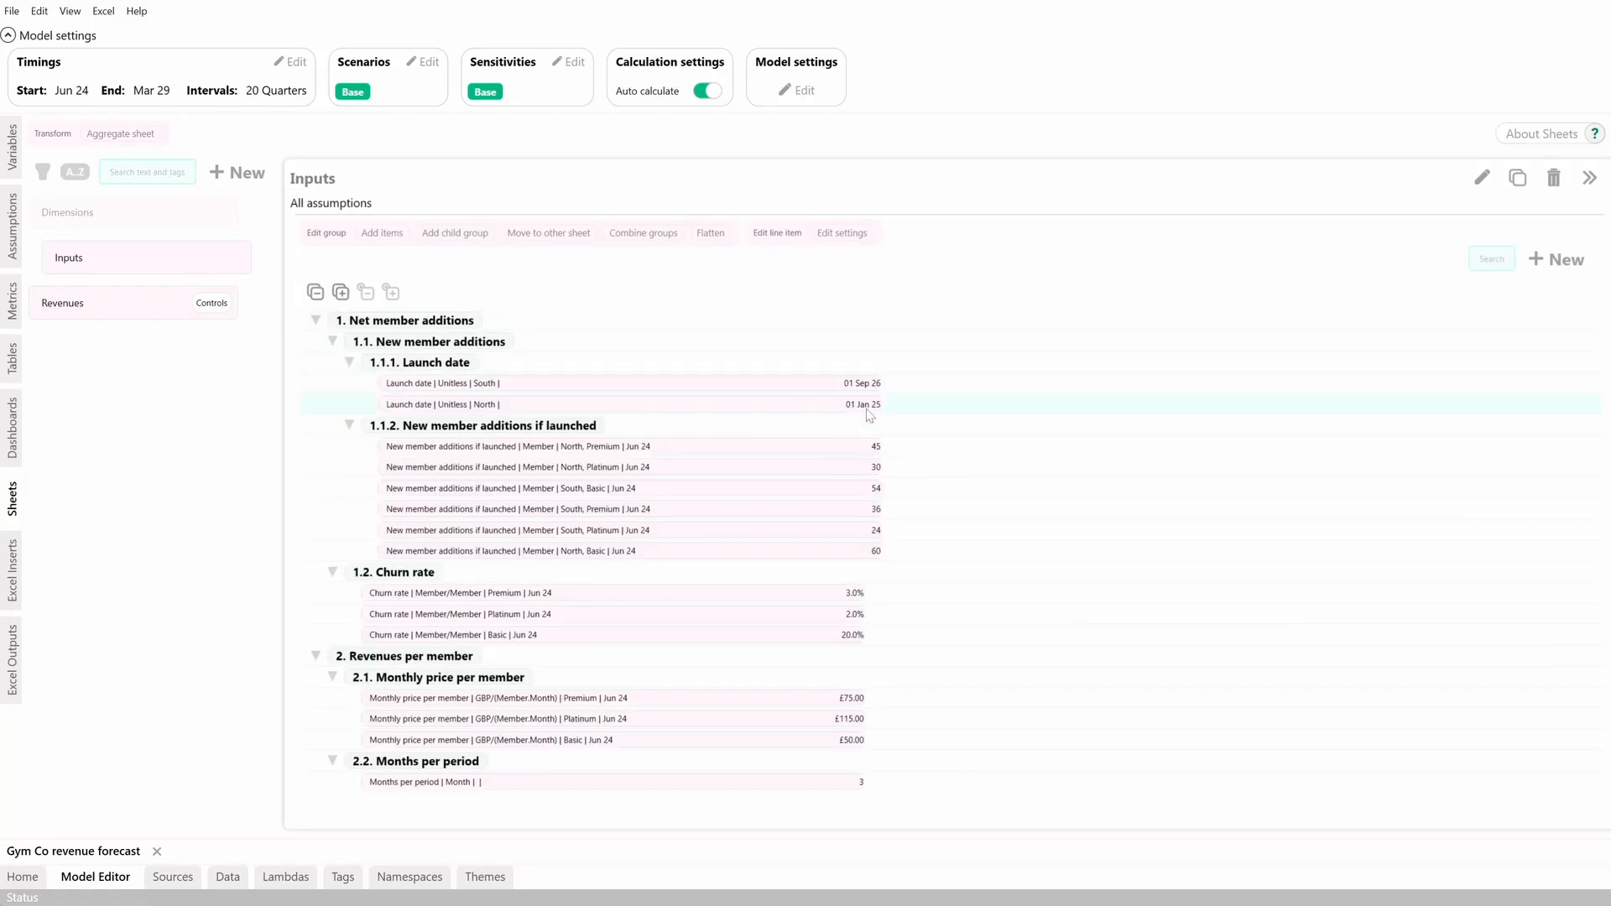
{"action": "left_click", "coordinate": [141, 304]}
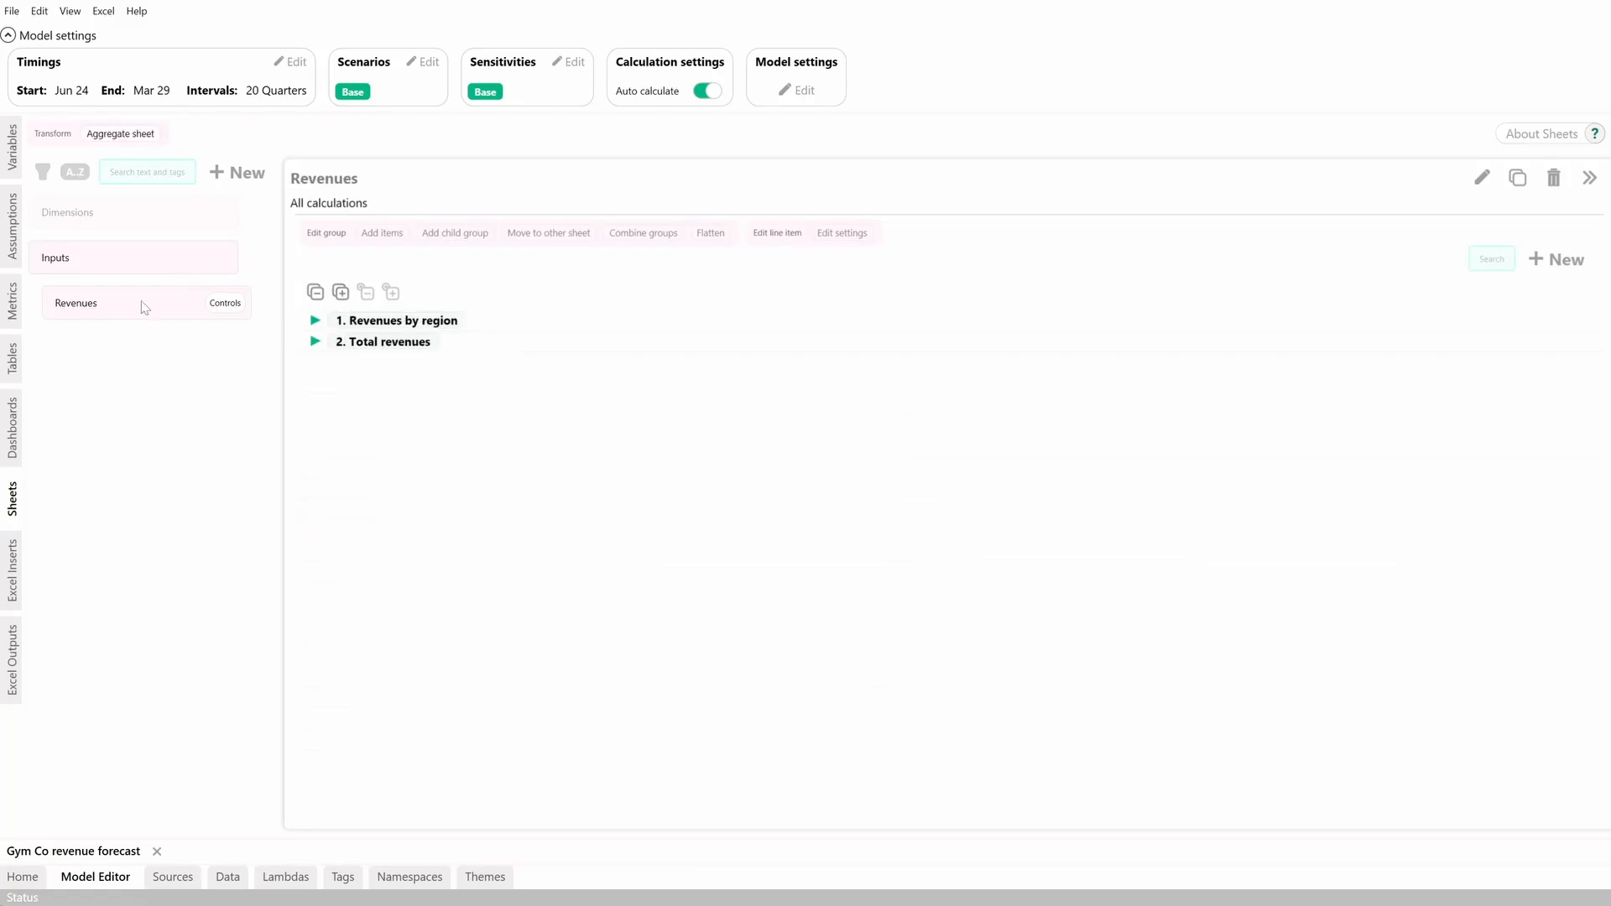
{"action": "left_click", "coordinate": [341, 293]}
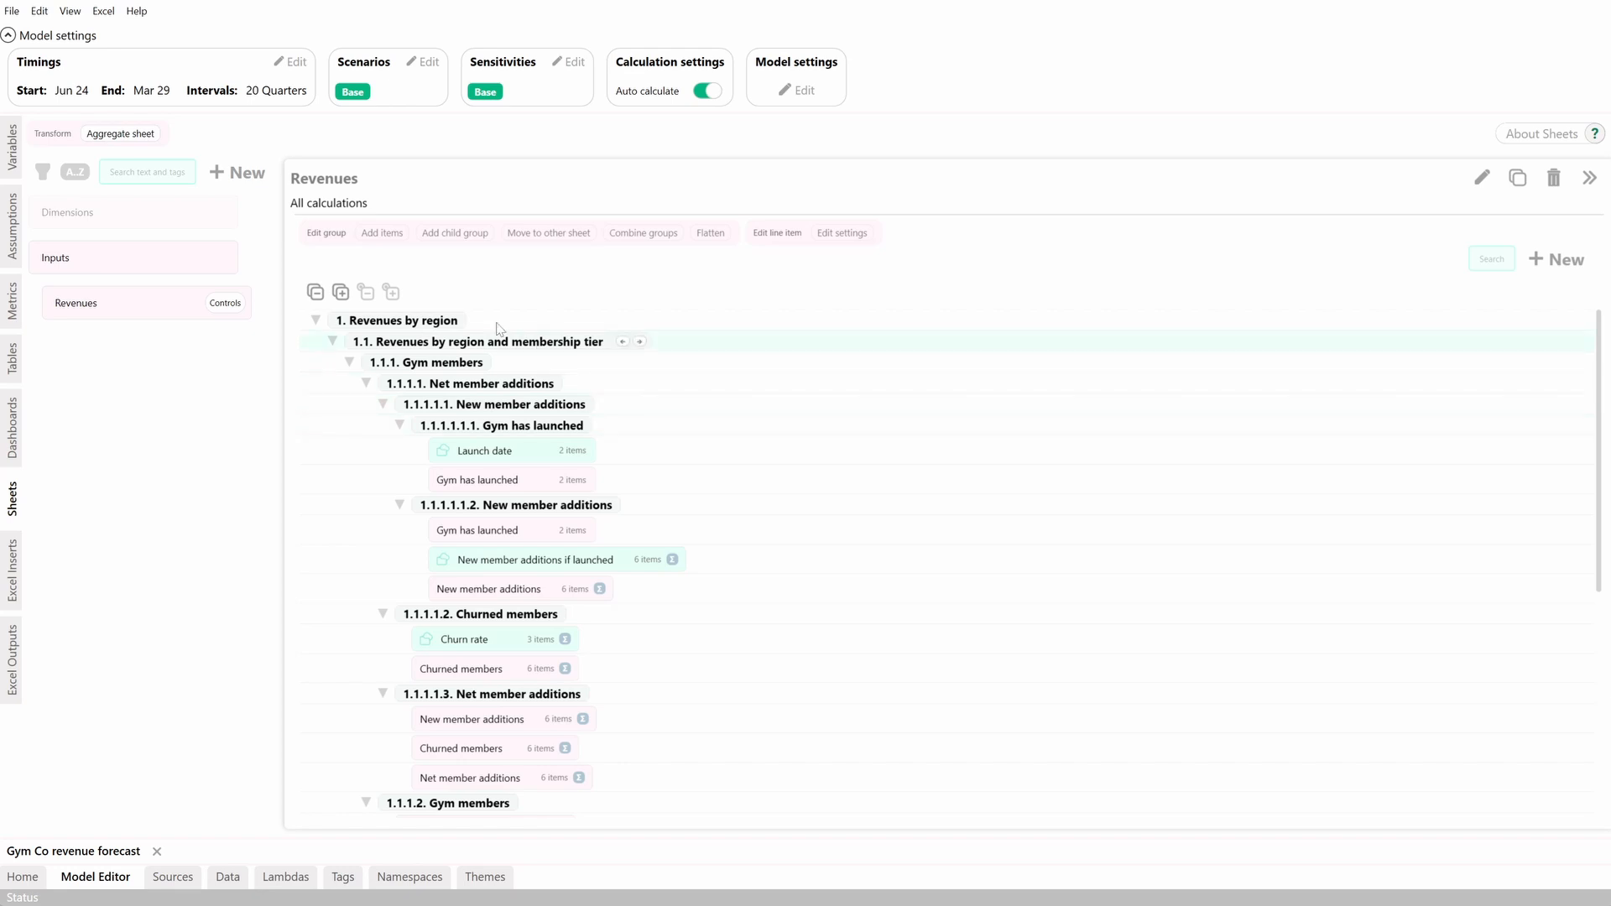
Collapse the line groups on the Revenues sheet and flatten the top-level Revenues by region group
{"action": "left_click", "coordinate": [317, 294]}
{"action": "left_click", "coordinate": [533, 325]}
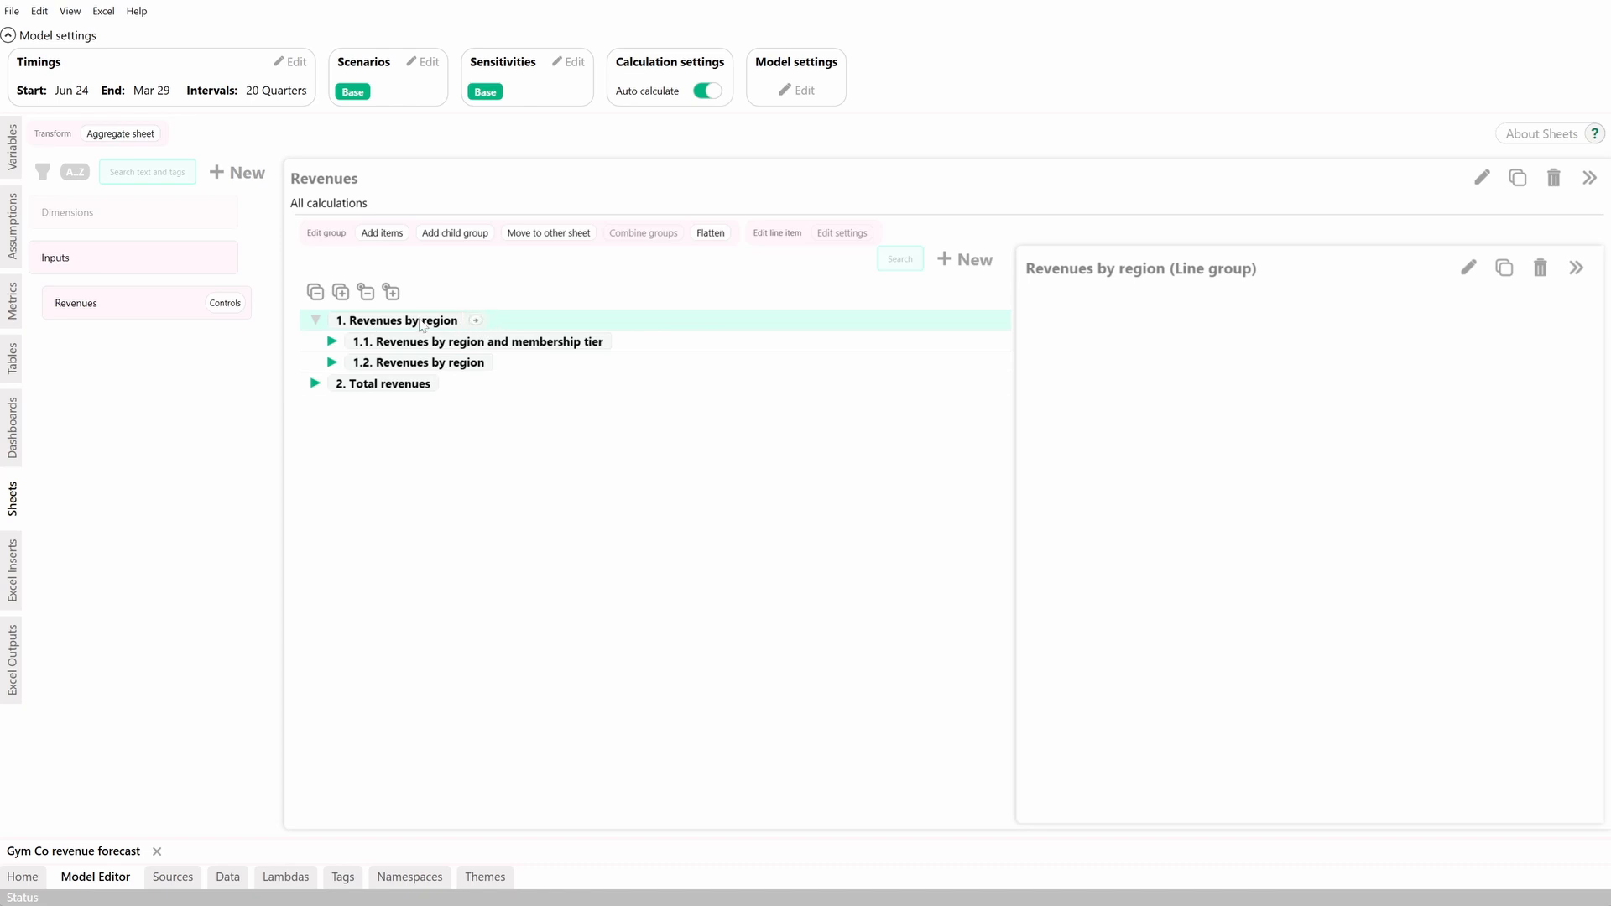
{"action": "left_click", "coordinate": [711, 235]}
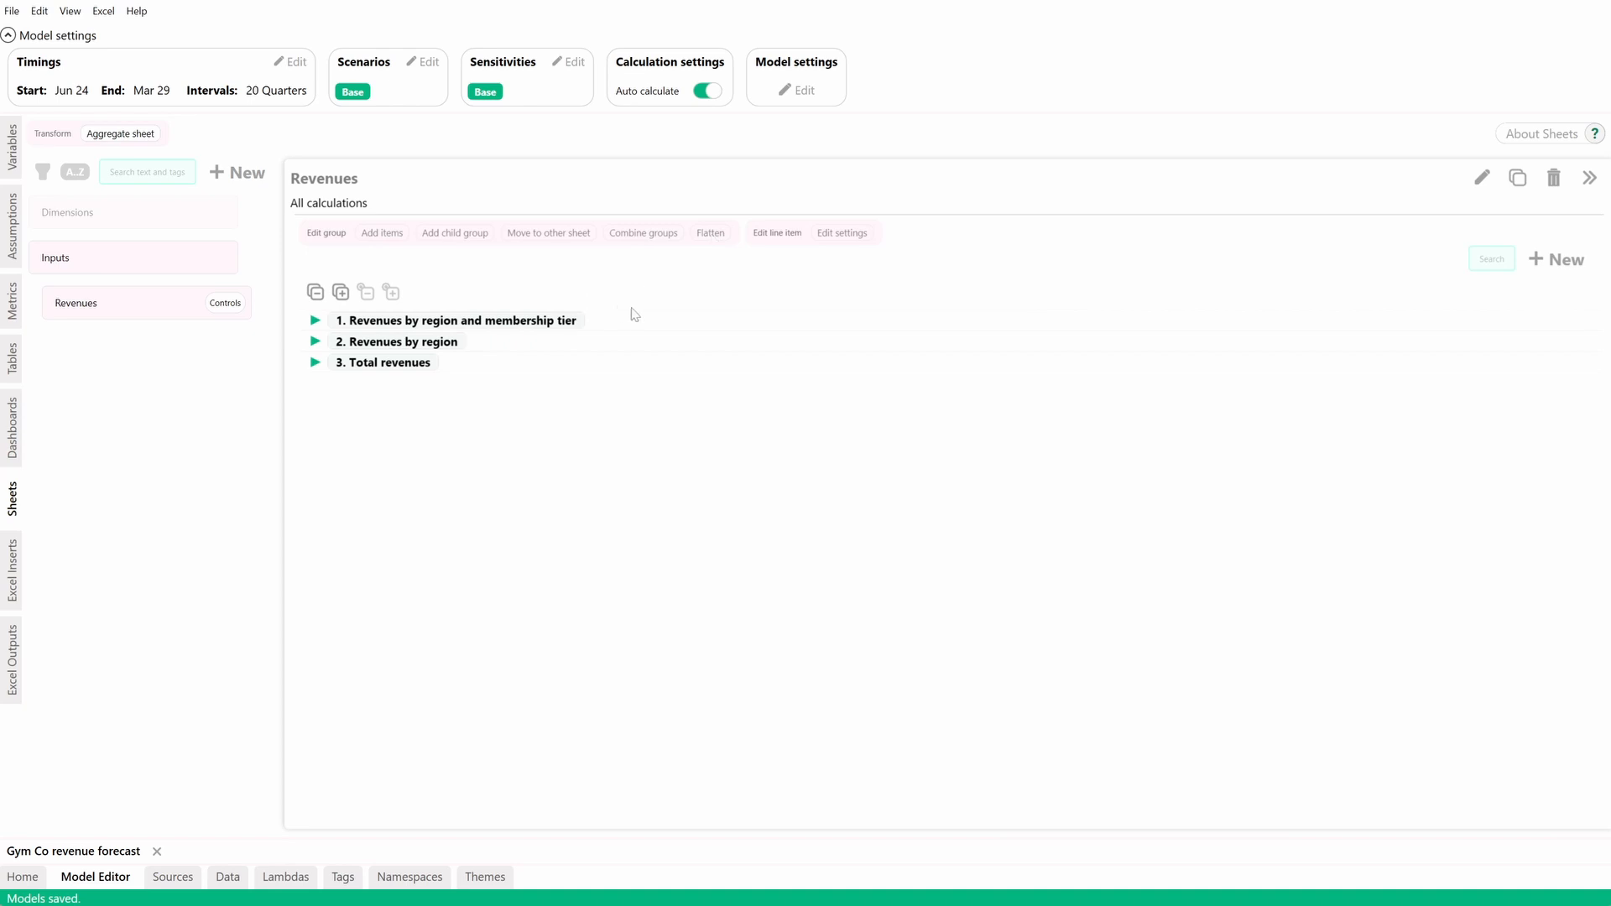
Flatten the Revenues by region and membership tier group so its child groups move to the top level
{"action": "left_click", "coordinate": [631, 326]}
{"action": "left_click", "coordinate": [622, 343]}
{"action": "left_click", "coordinate": [622, 322]}
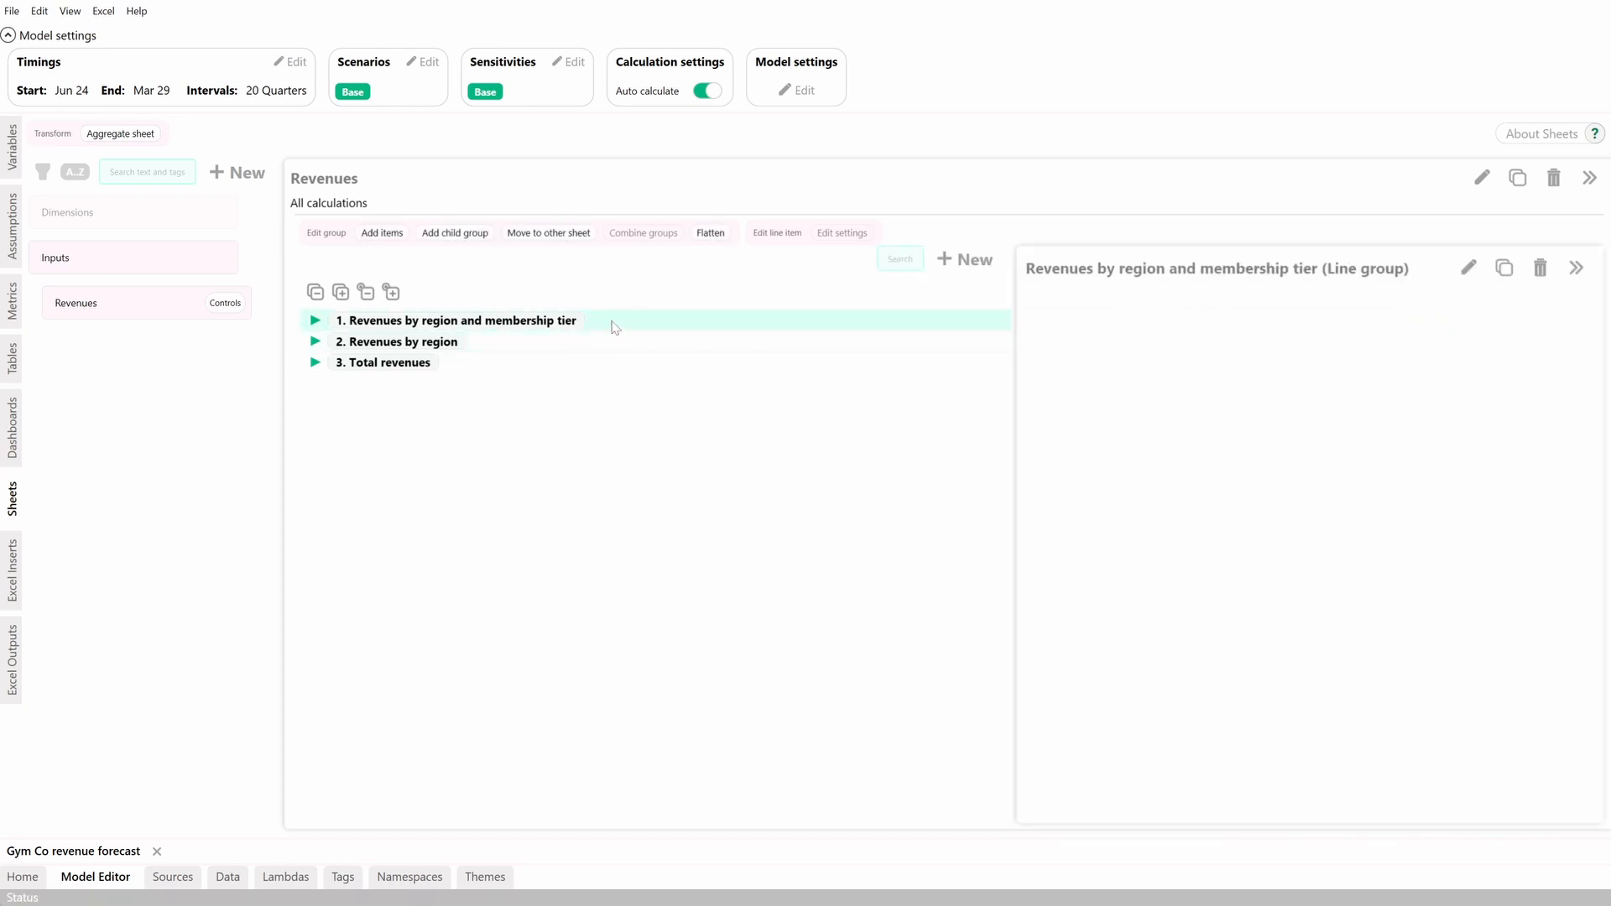
{"action": "double_click", "coordinate": [615, 327]}
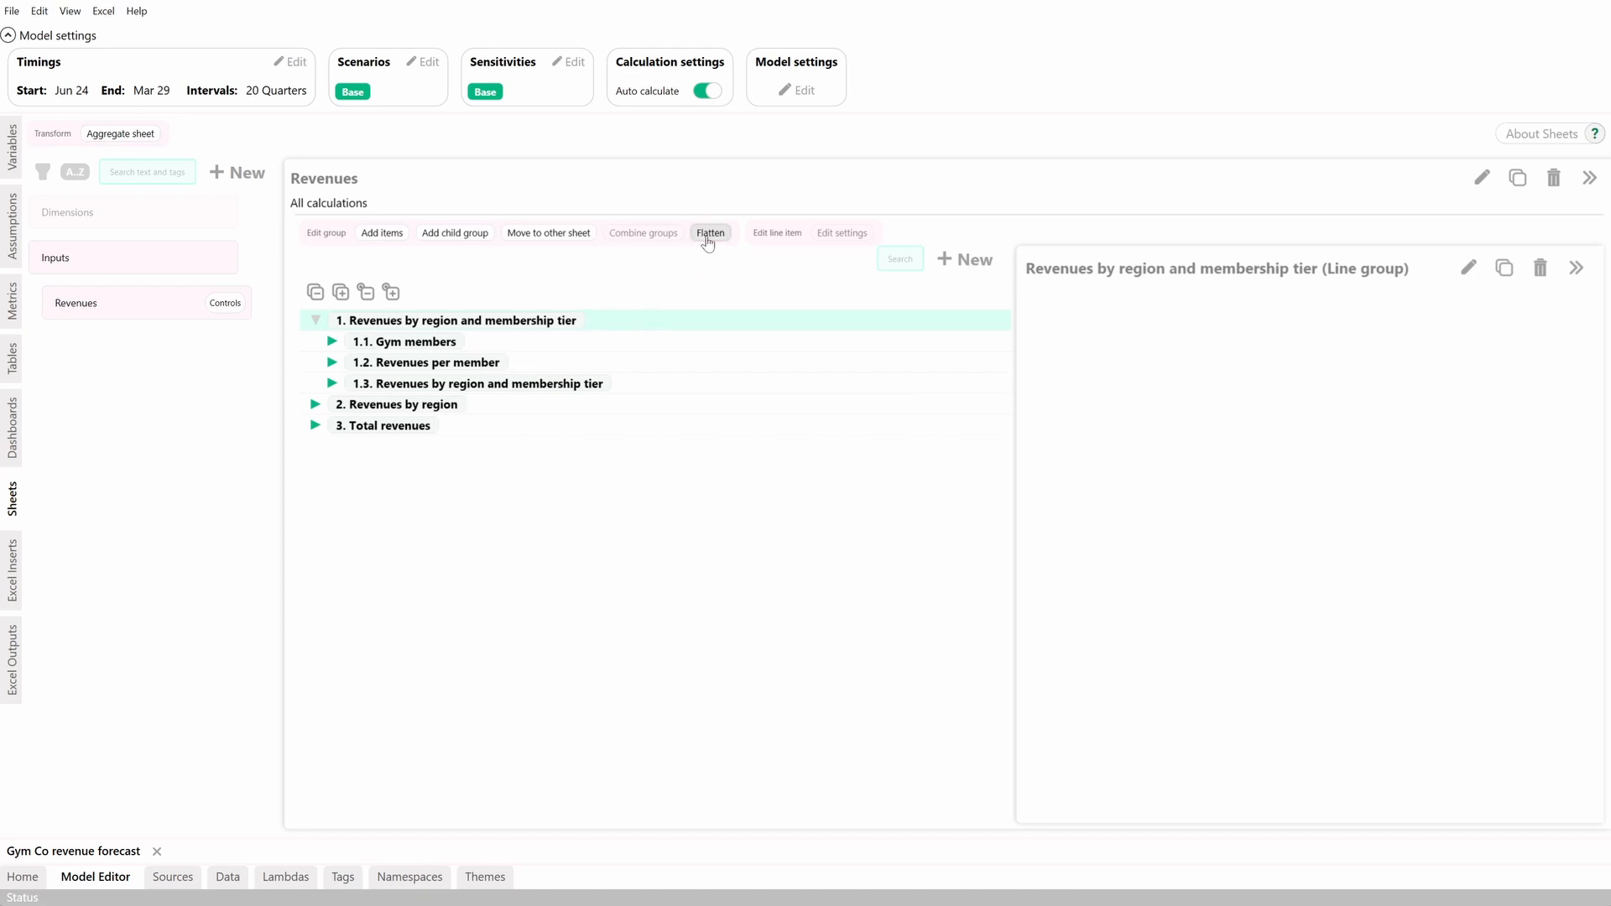
{"action": "left_click", "coordinate": [708, 241]}
Combine the Revenues by region and membership tier, Revenues by region and Total revenues groups into one new group
{"action": "left_click", "coordinate": [579, 321]}
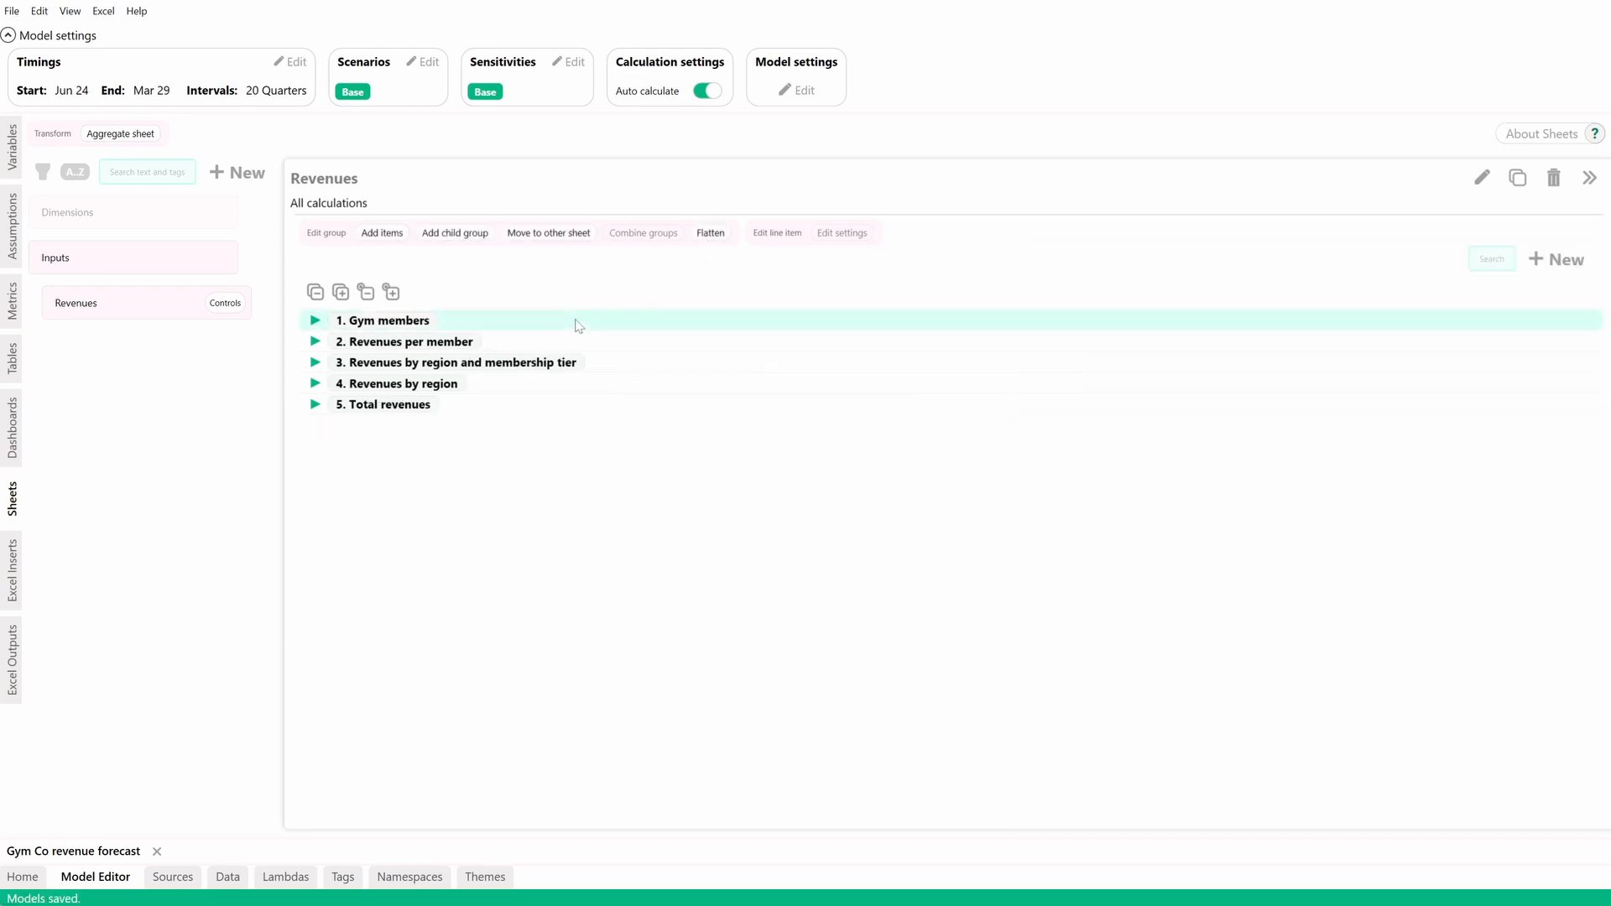
{"action": "left_click", "coordinate": [579, 322]}
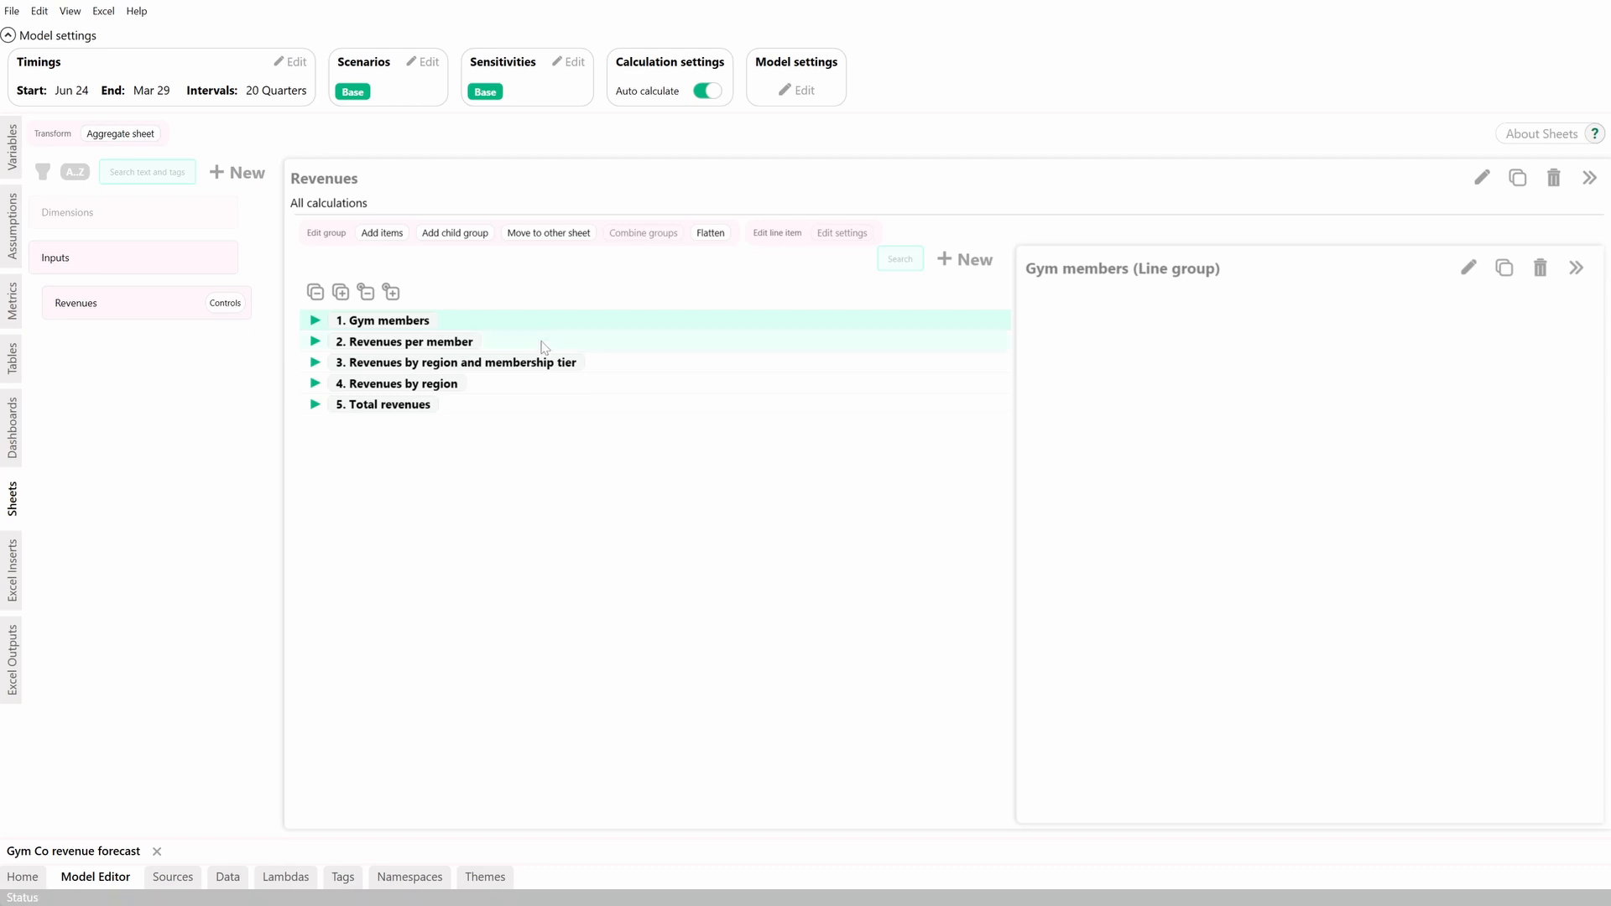
{"action": "left_click", "coordinate": [483, 342]}
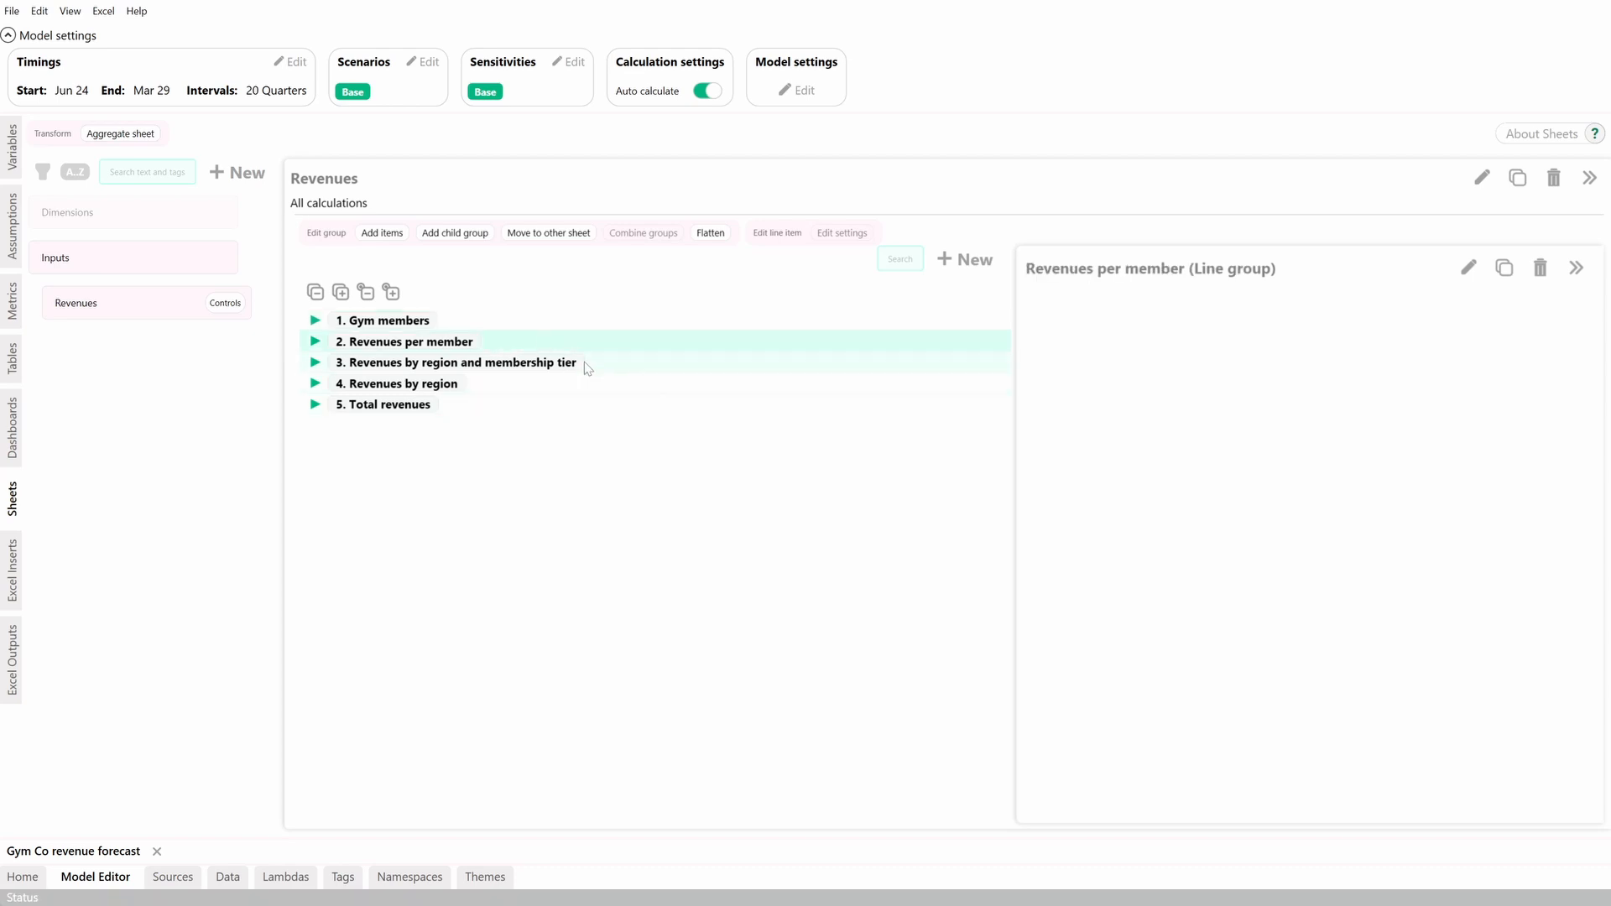
{"action": "left_click", "coordinate": [629, 366]}
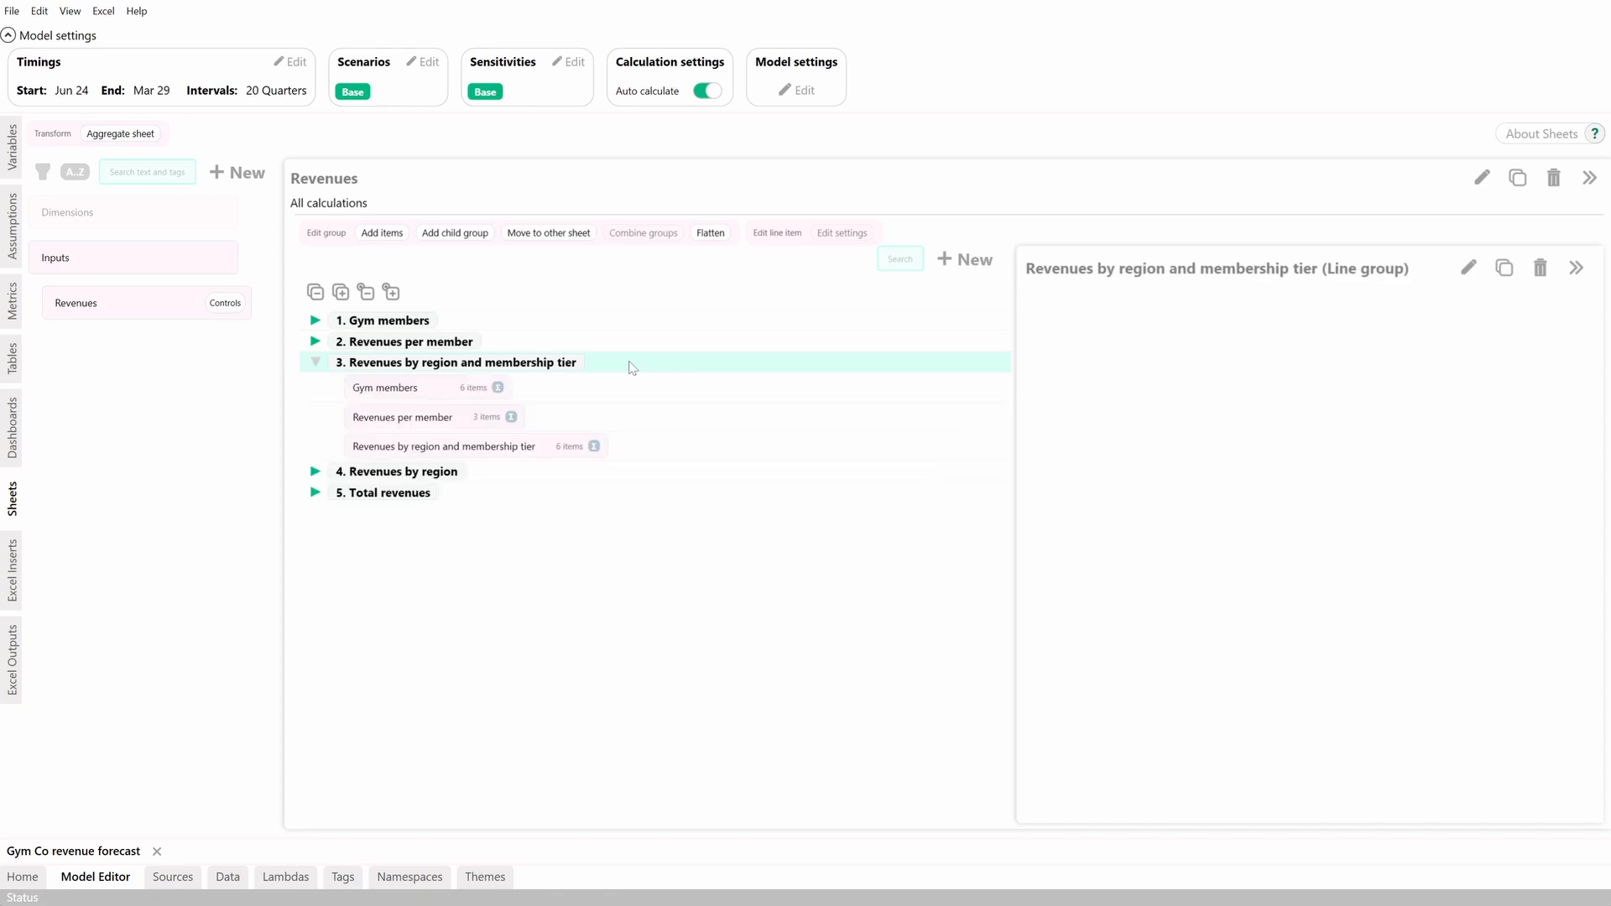
{"action": "left_click", "coordinate": [631, 370]}
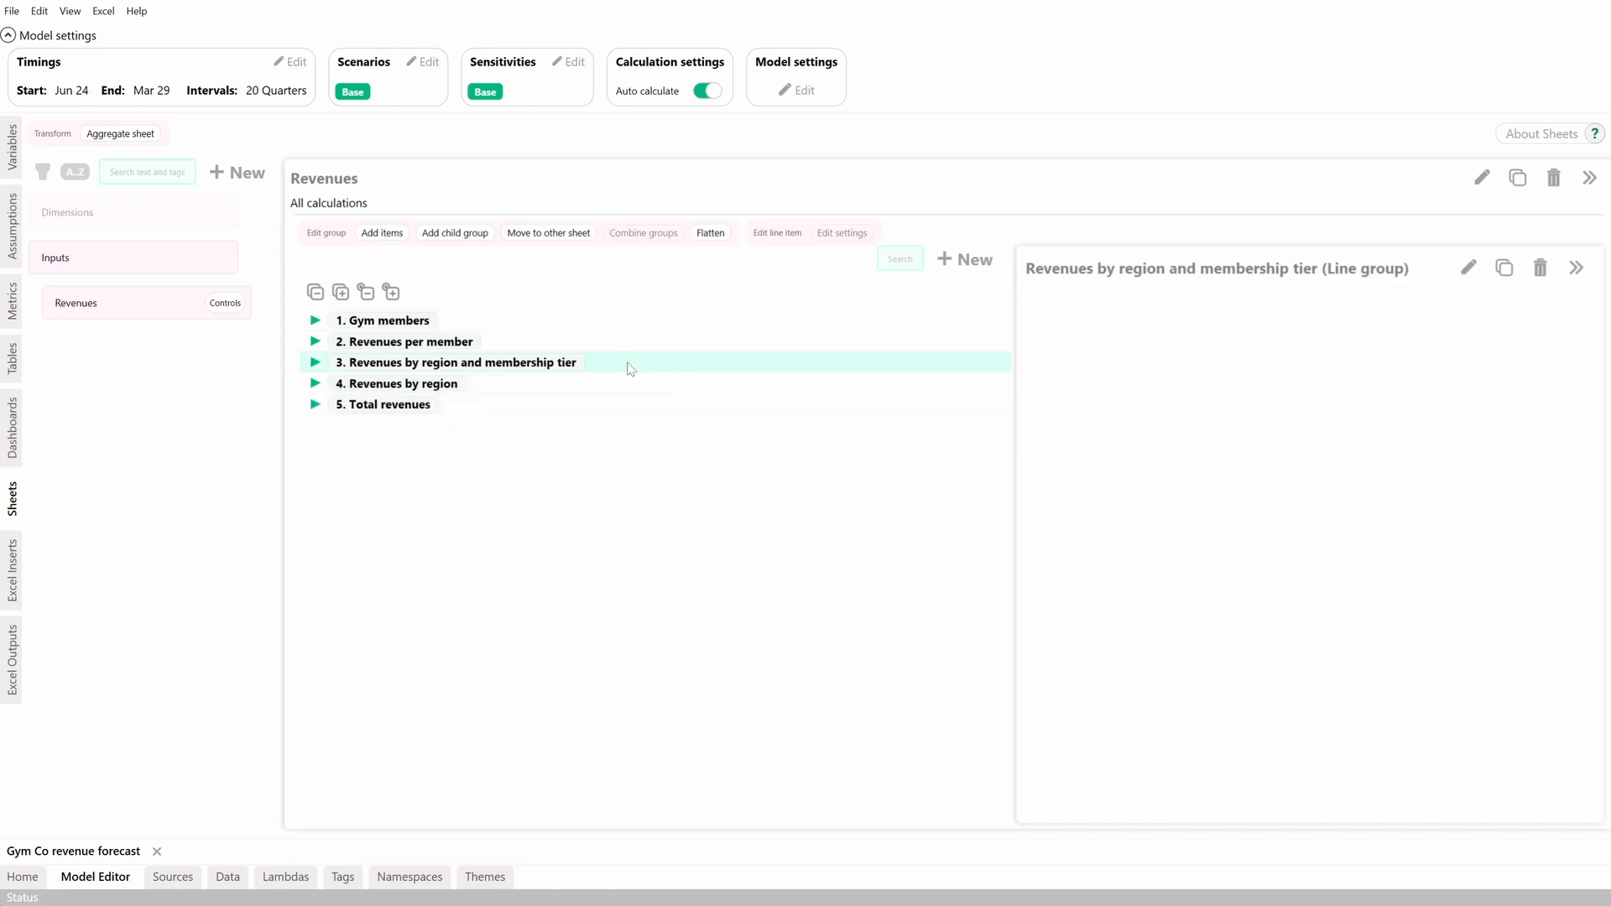
{"action": "left_click", "coordinate": [635, 384], "text": "shift"}
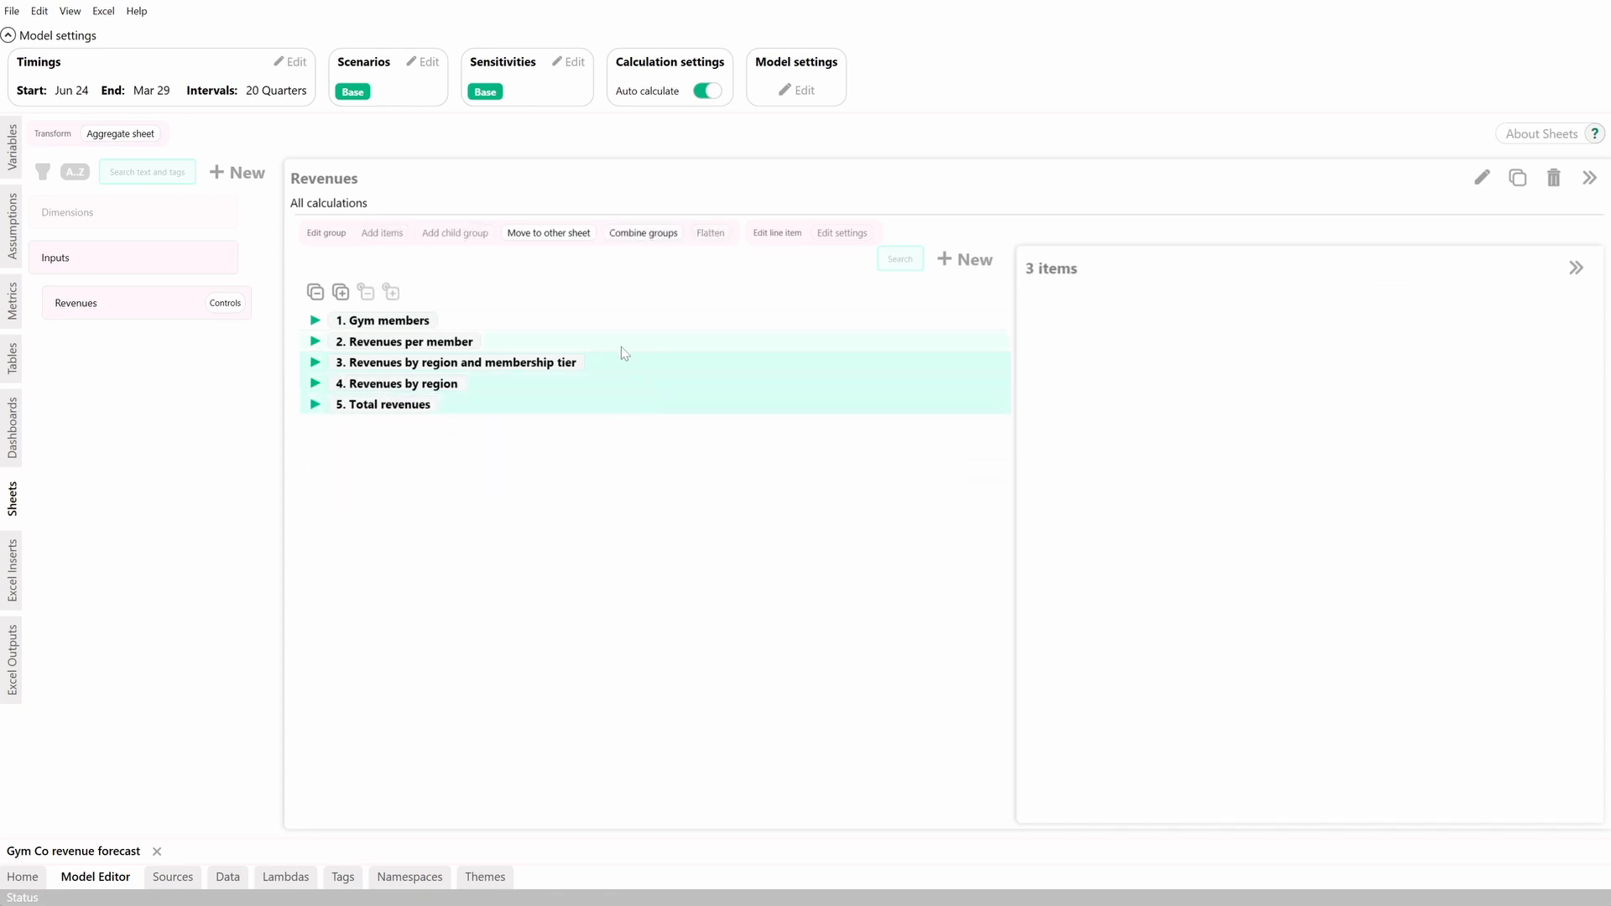
{"action": "left_click", "coordinate": [648, 235]}
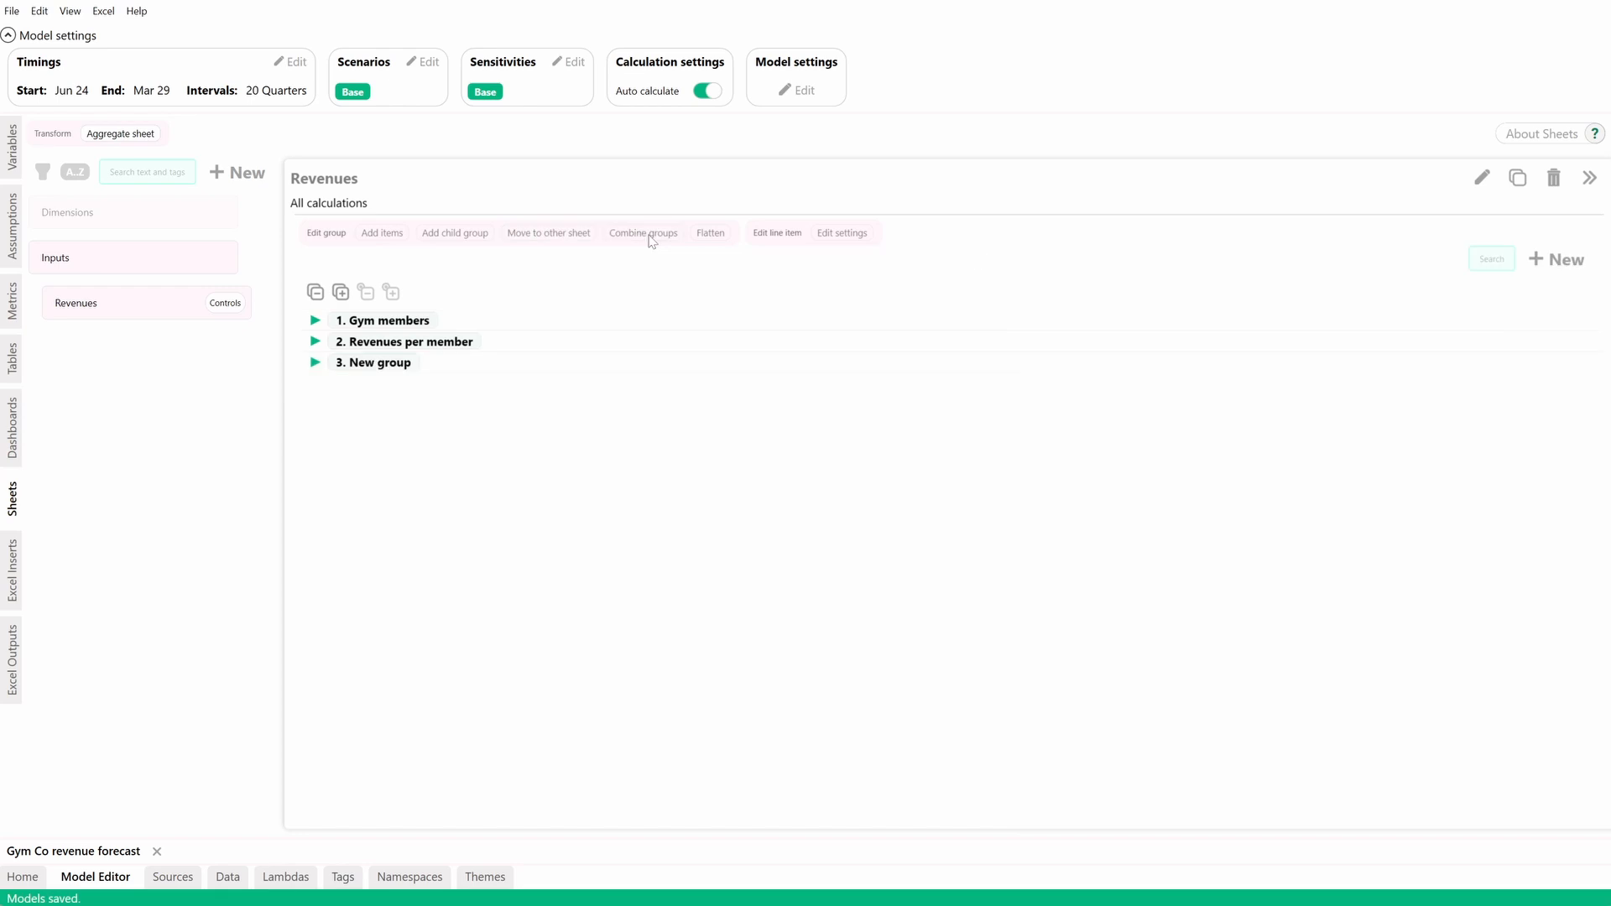
Rename the combined line group Revenue Summary, and expand the Revenues per member and Gym members groups
{"action": "left_click", "coordinate": [532, 367]}
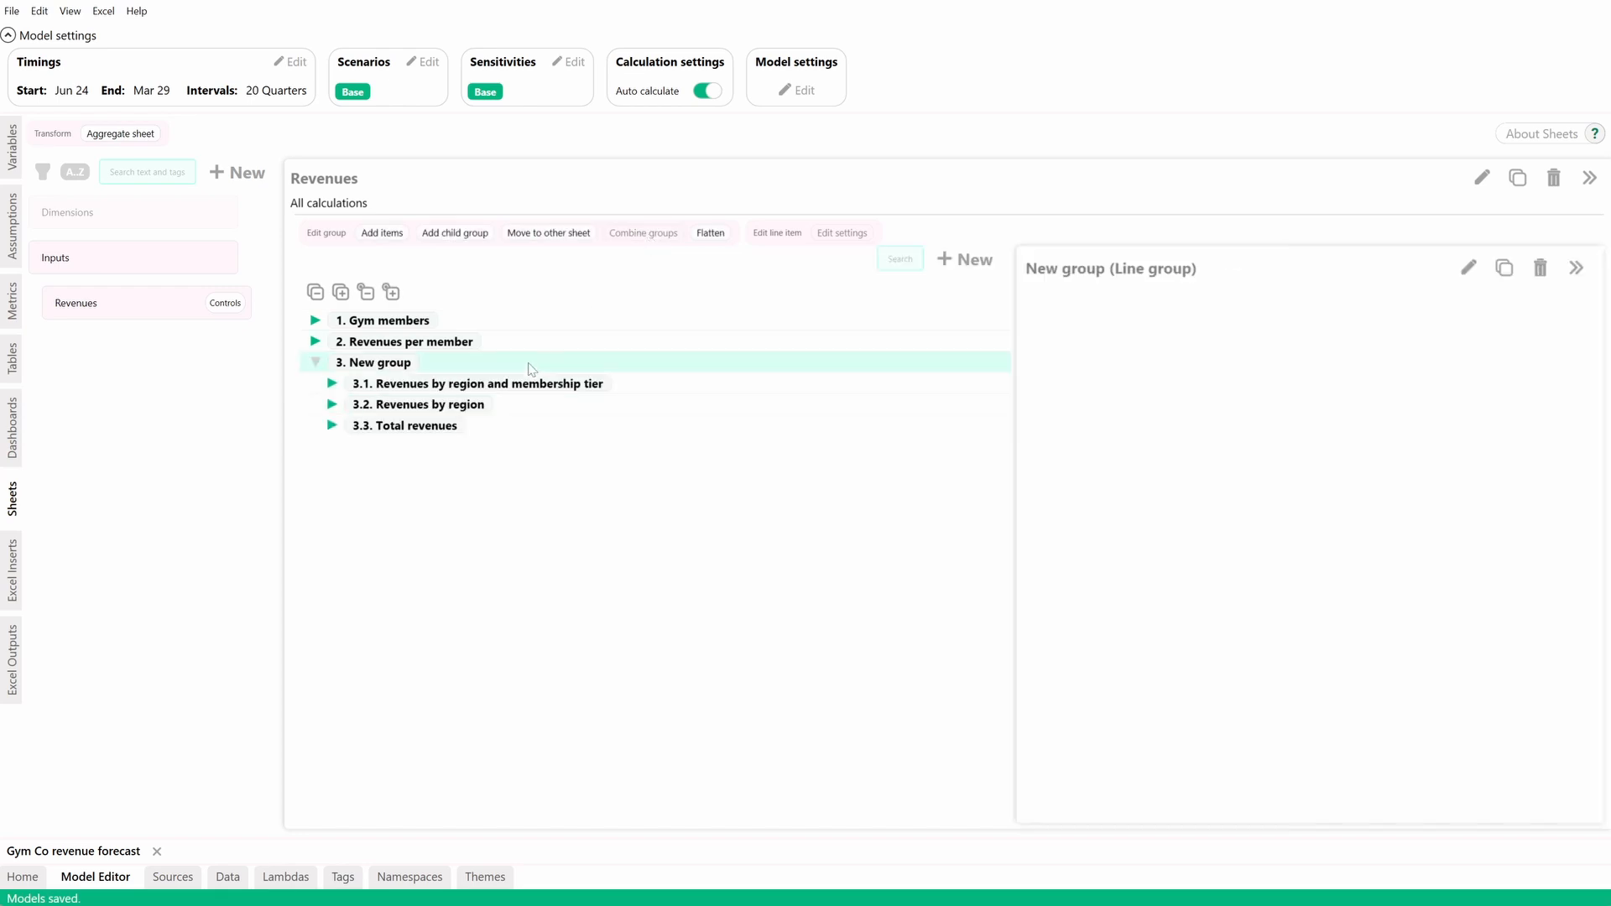
{"action": "double_click", "coordinate": [531, 370]}
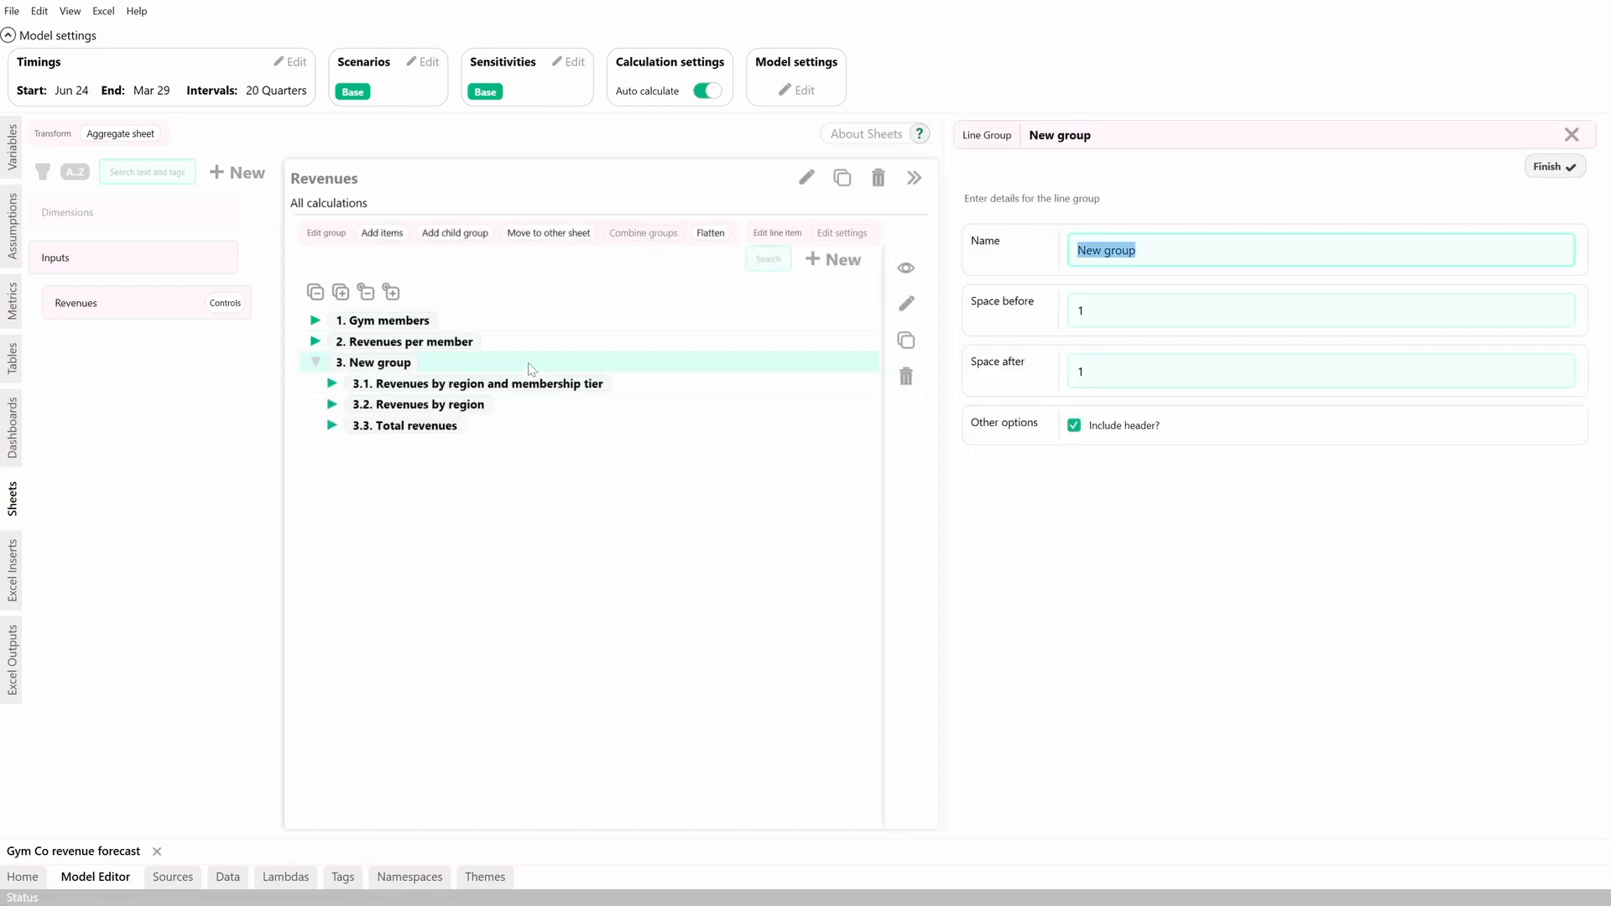
{"action": "type", "text": "Revenue"}
{"action": "key", "text": "BackSpace"}
{"action": "key", "text": "BackSpace"}
{"action": "key", "text": "BackSpace"}
{"action": "key", "text": "BackSpace"}
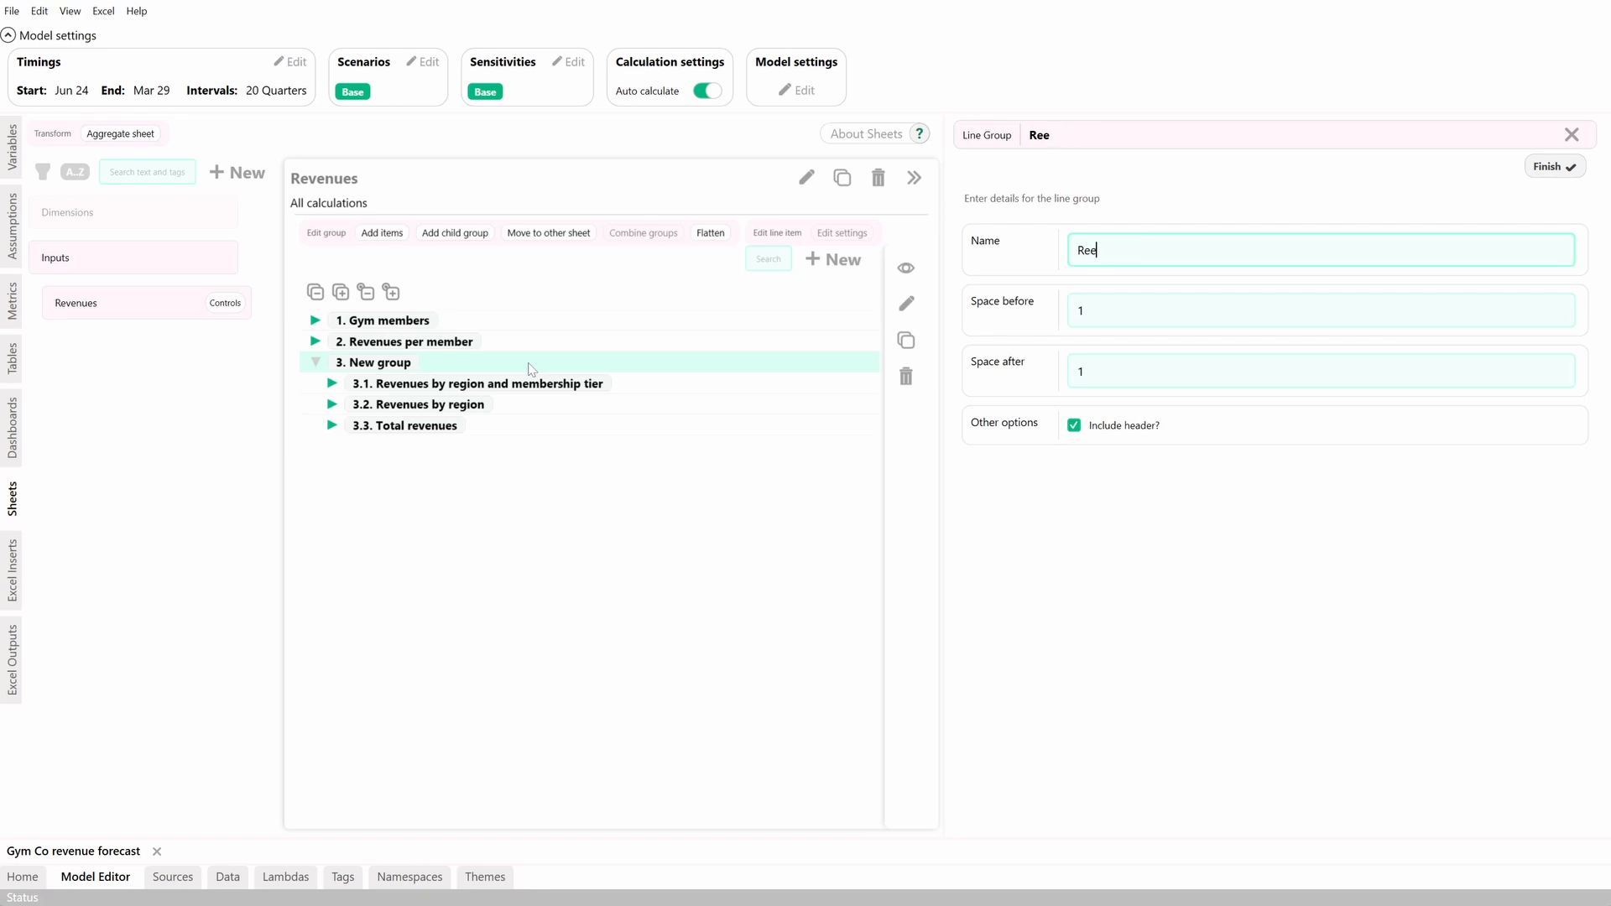
{"action": "type", "text": "enue Summary"}
{"action": "key", "text": "Return"}
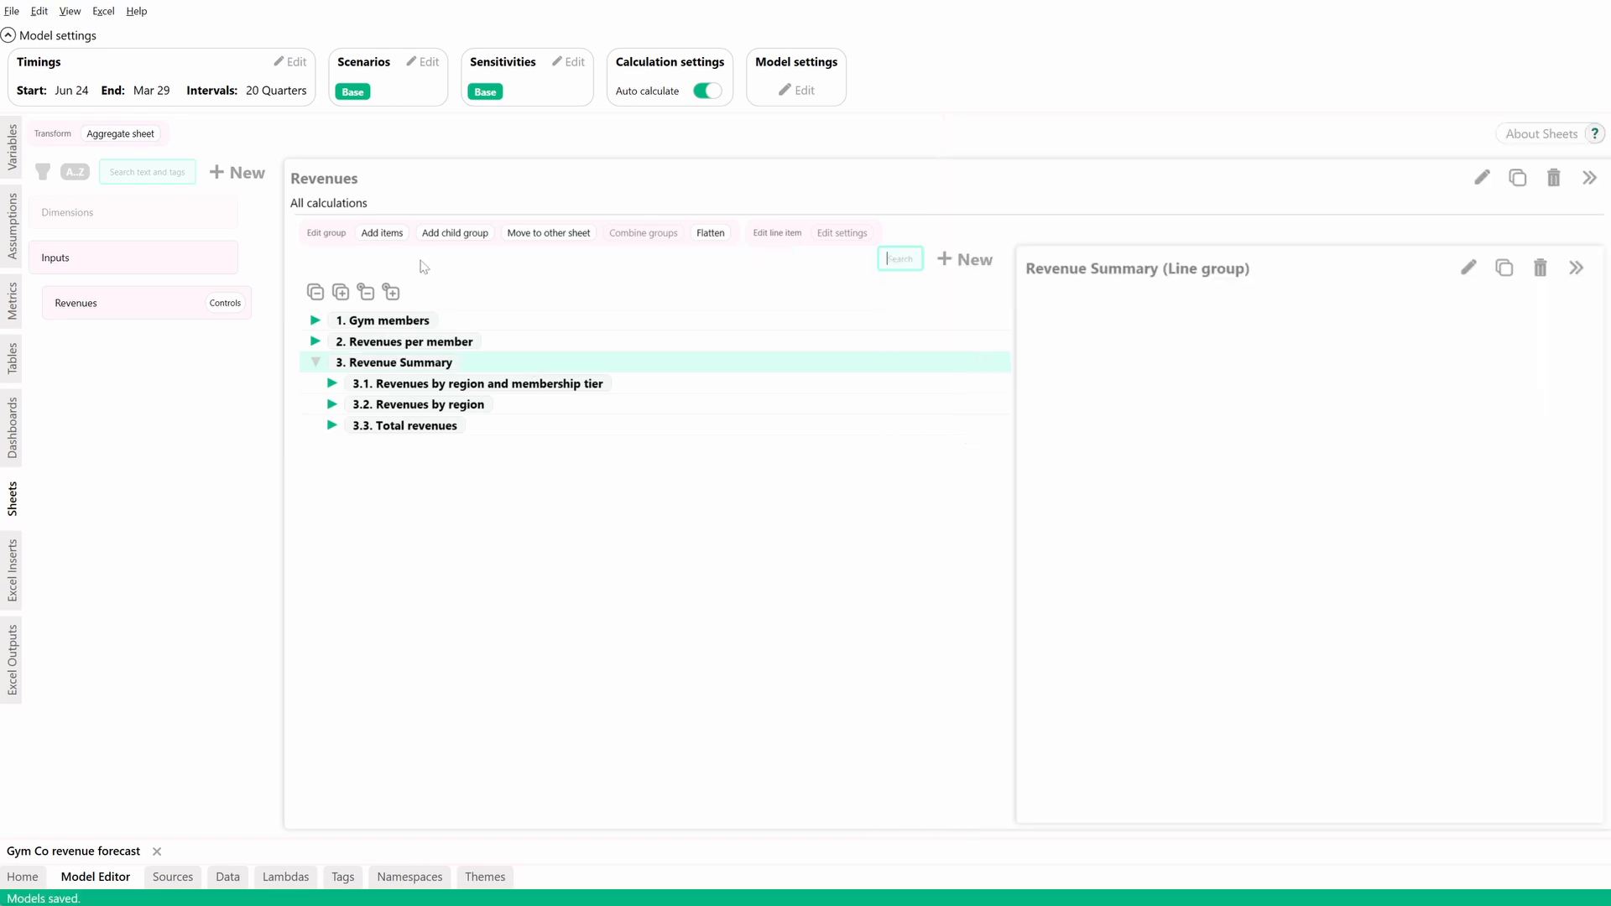
{"action": "left_click", "coordinate": [536, 344]}
{"action": "left_click", "coordinate": [542, 318]}
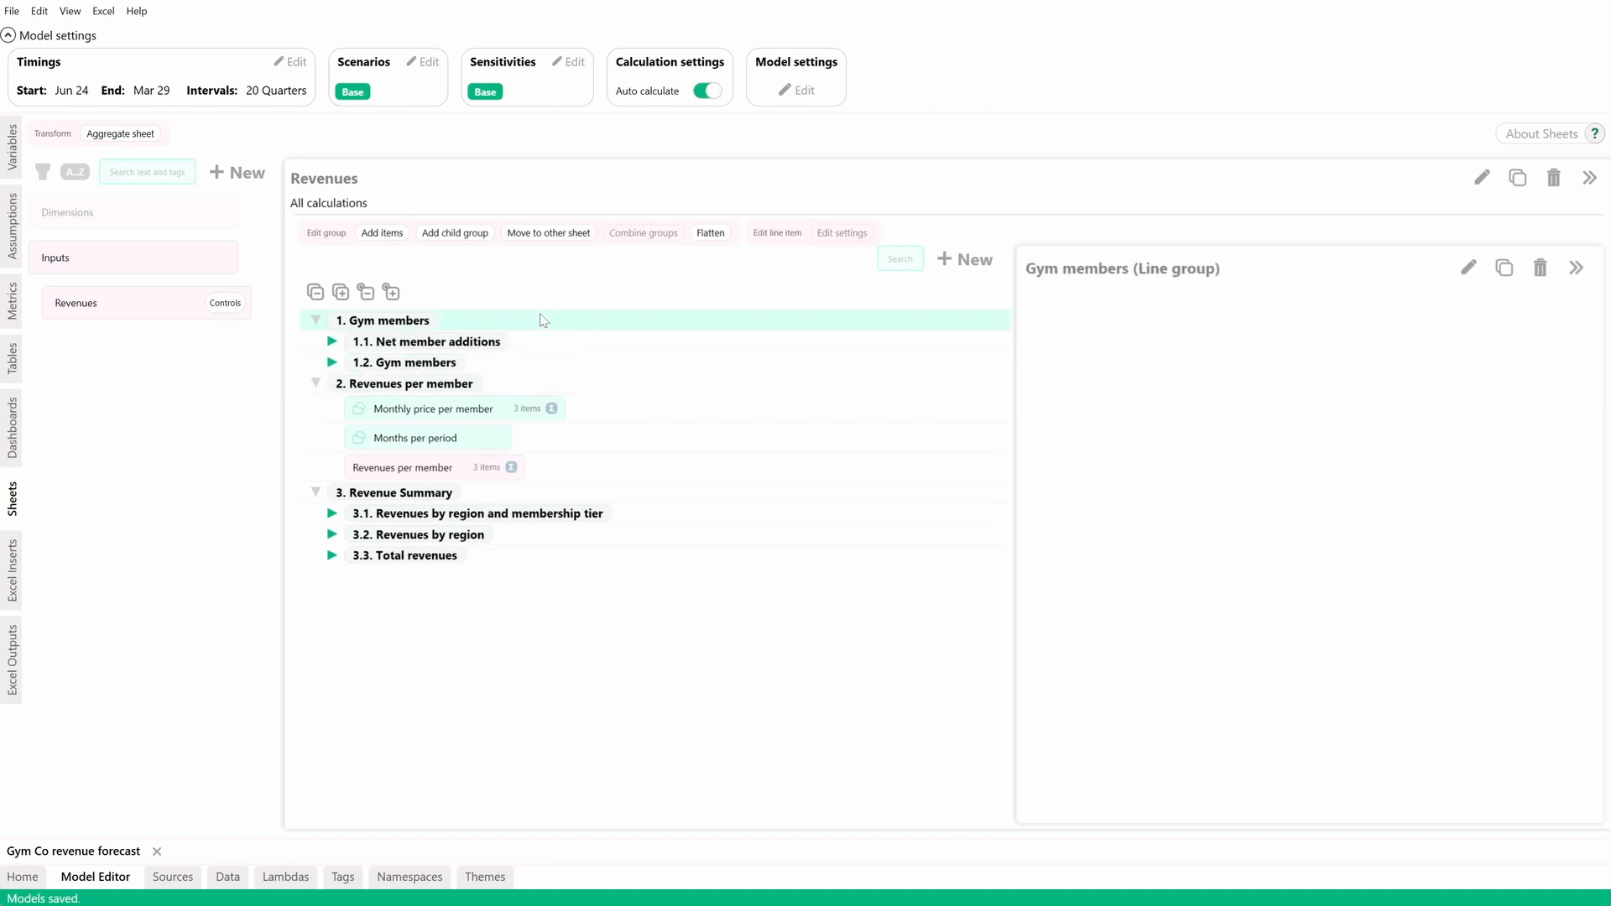
On the Inputs sheet, expand all line groups and move the Launch date group to the top level above Net member additions
{"action": "left_click", "coordinate": [202, 252]}
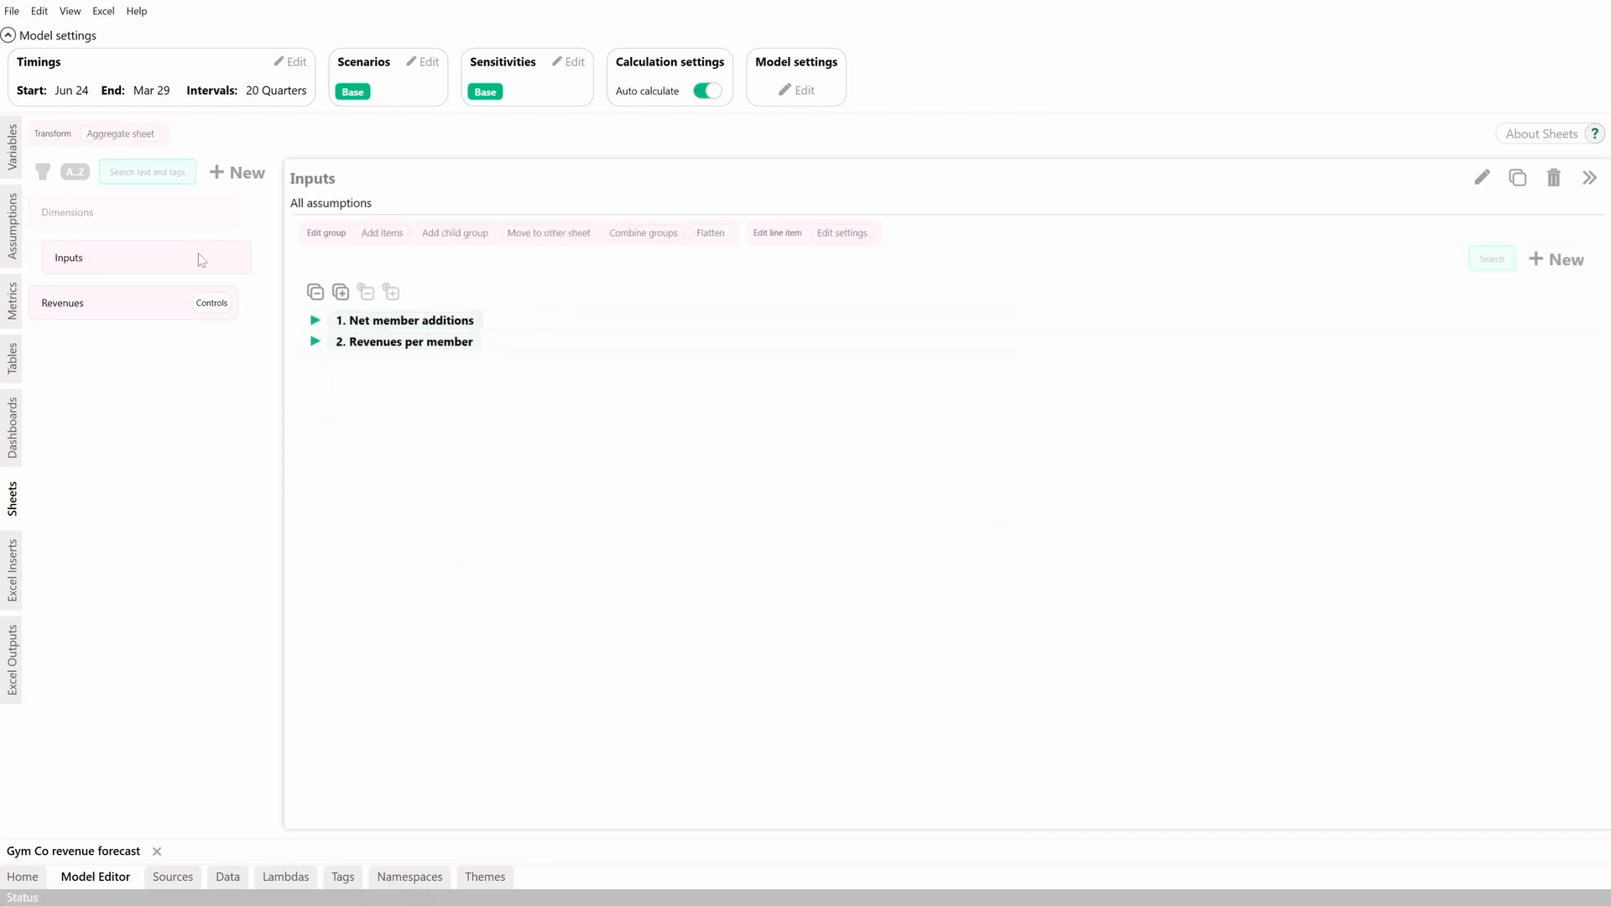
{"action": "left_click", "coordinate": [340, 293]}
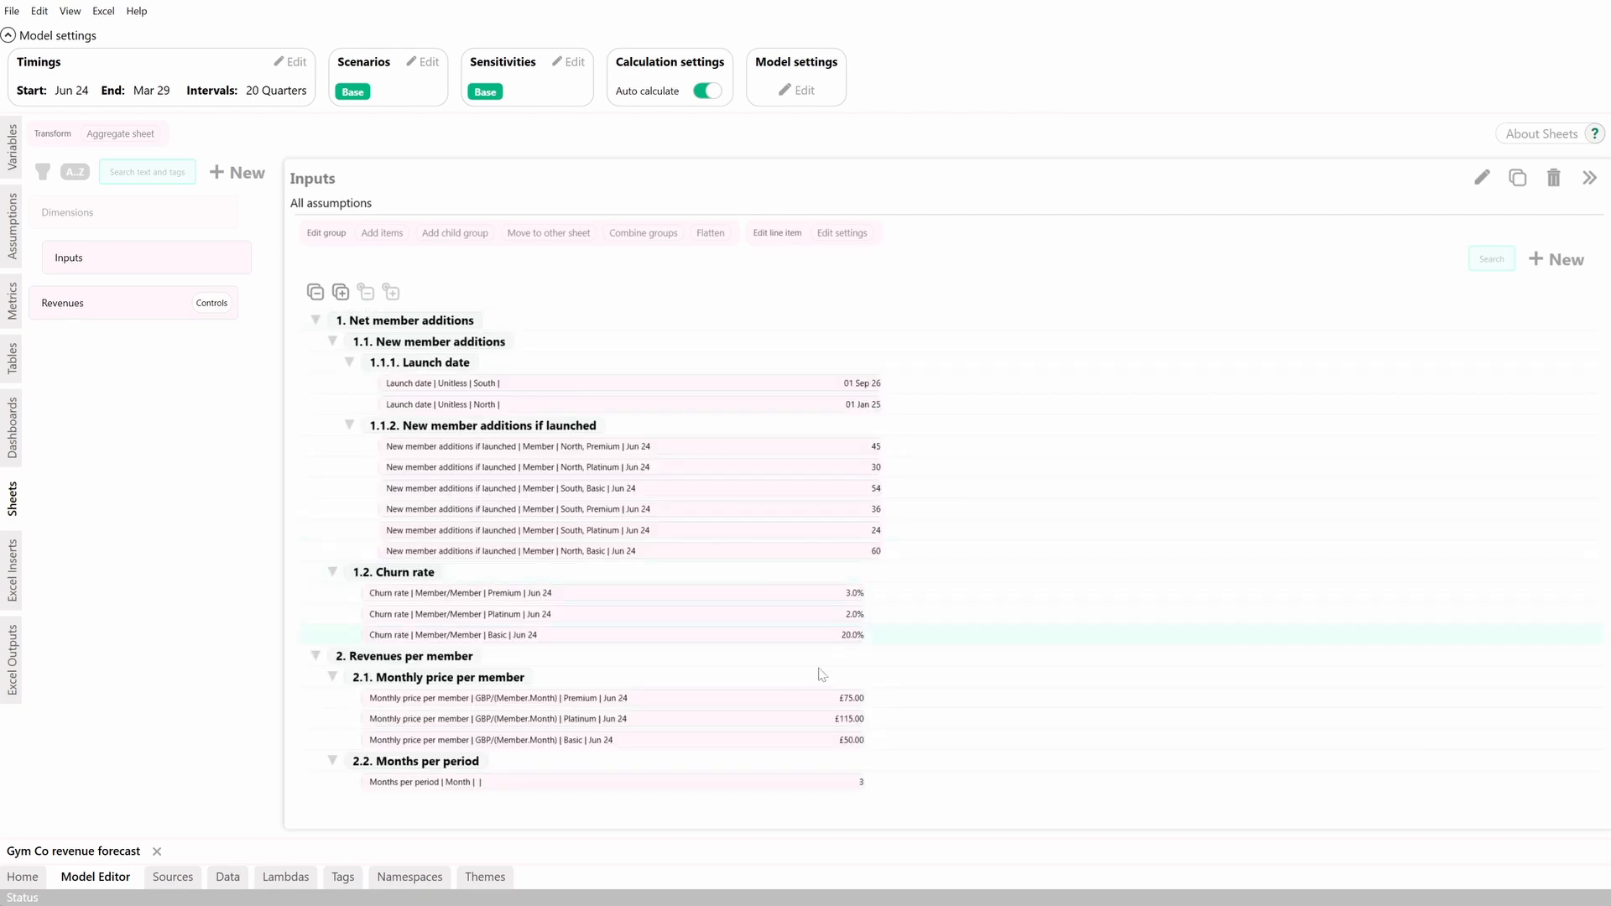
{"action": "left_click", "coordinate": [520, 371]}
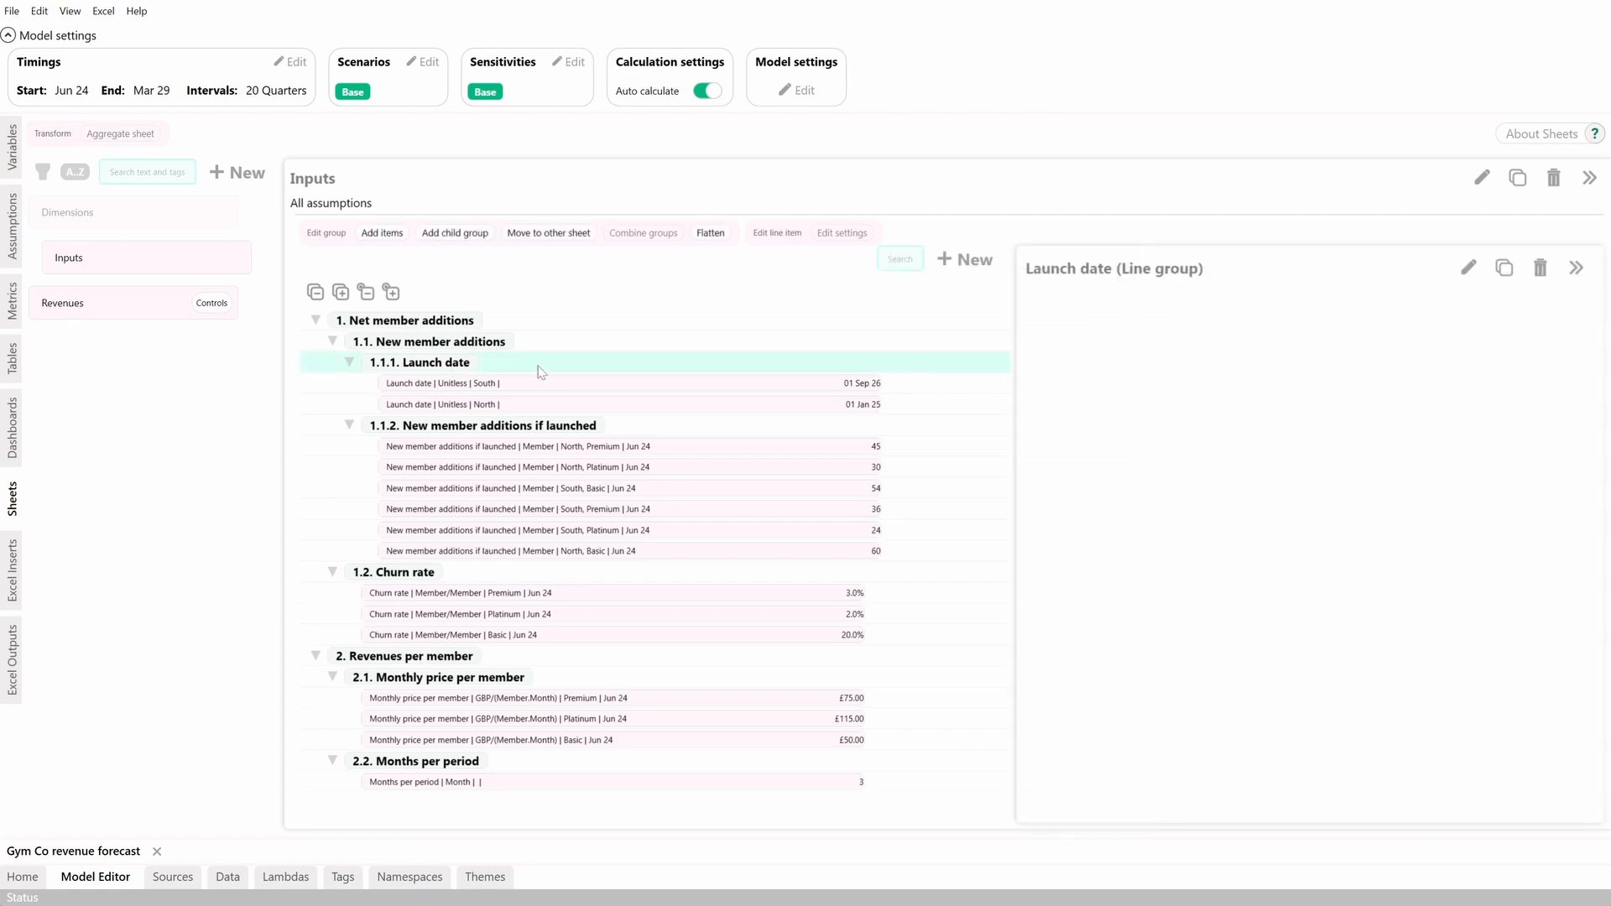
{"action": "left_click_drag", "start_coordinate": [541, 372], "coordinate": [477, 317]}
Rename the Launch date line group on the Inputs sheet as Timings
{"action": "left_click", "coordinate": [521, 326]}
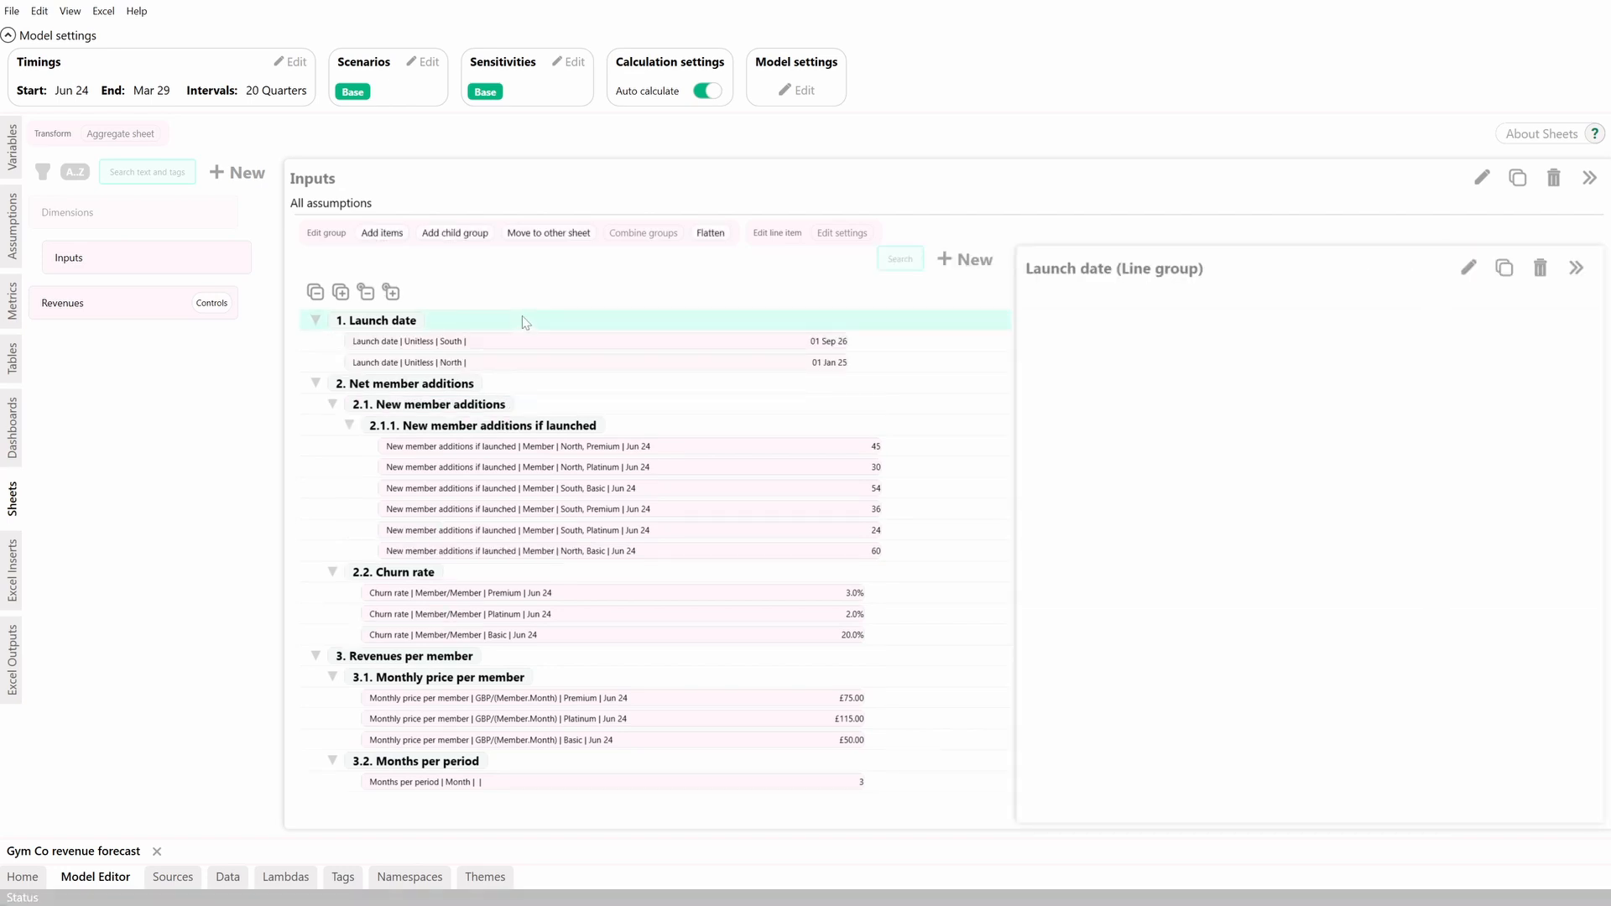
{"action": "double_click", "coordinate": [522, 316]}
{"action": "type", "text": "Timings"}
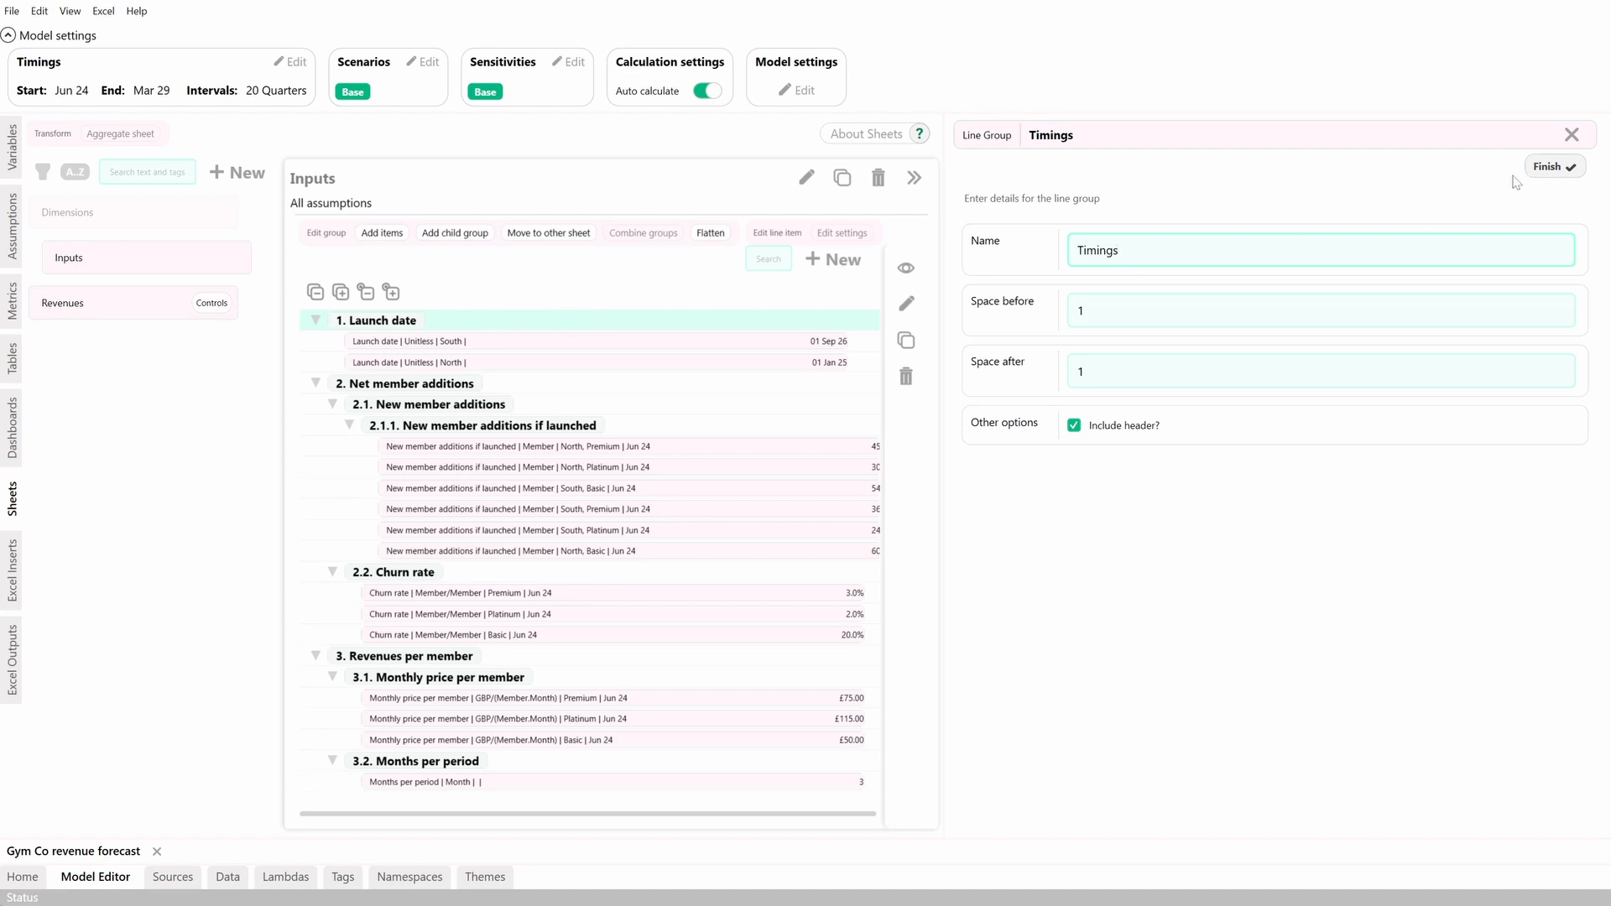
{"action": "left_click", "coordinate": [1547, 168]}
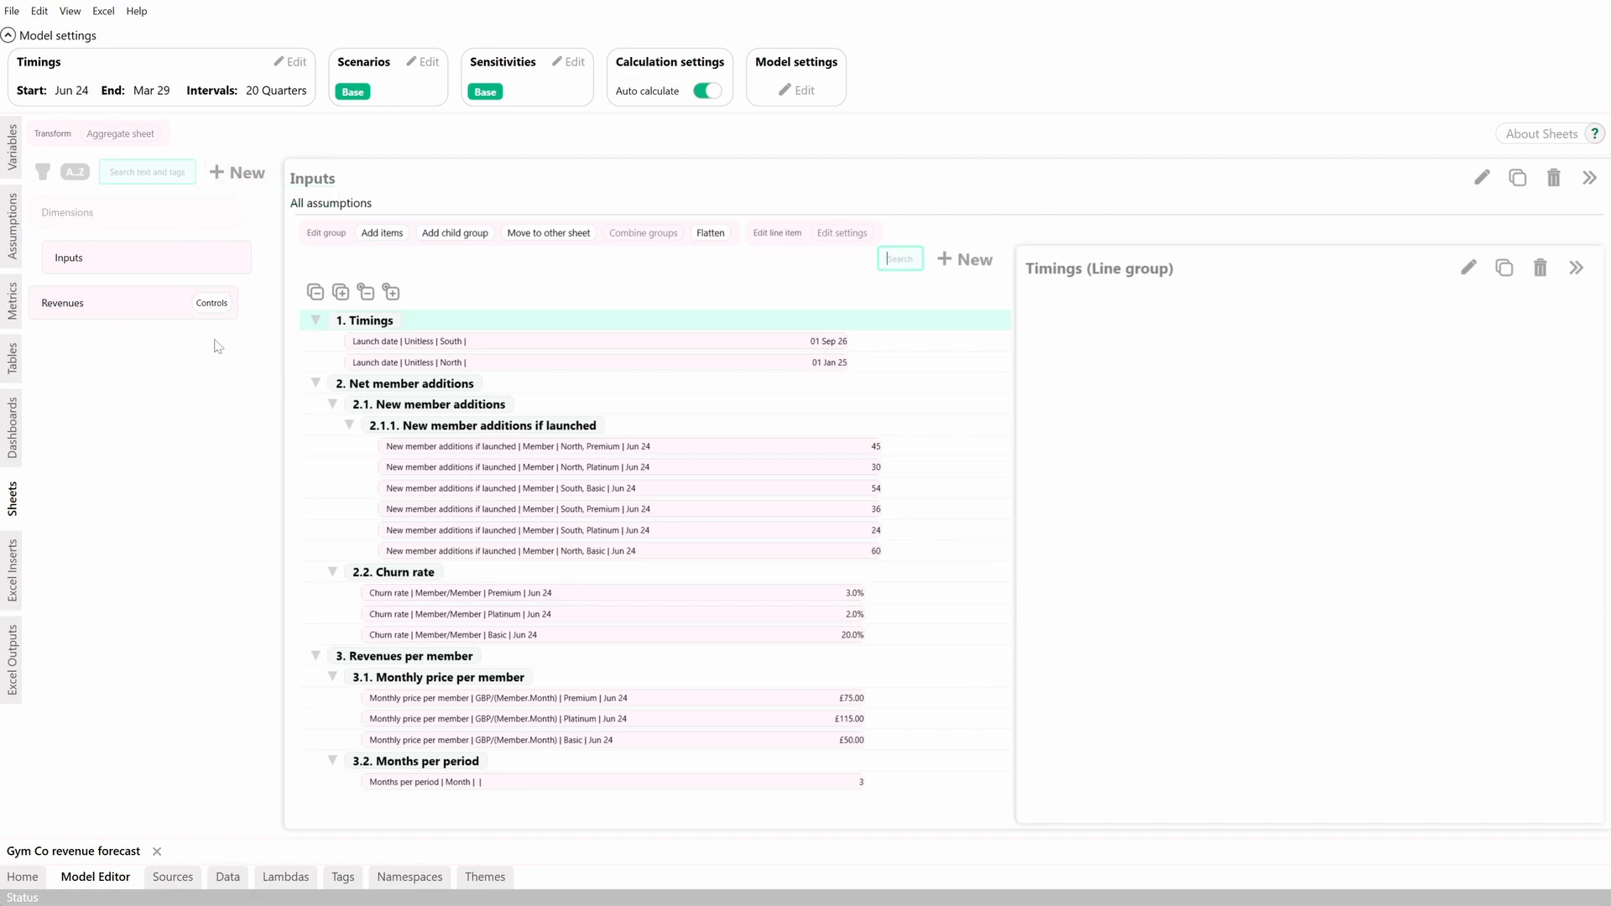
Create a Dashboard-type sheet from the Summary dashboard, keeping the name Summary and giving it a bright blue tab color
{"action": "left_click", "coordinate": [237, 176]}
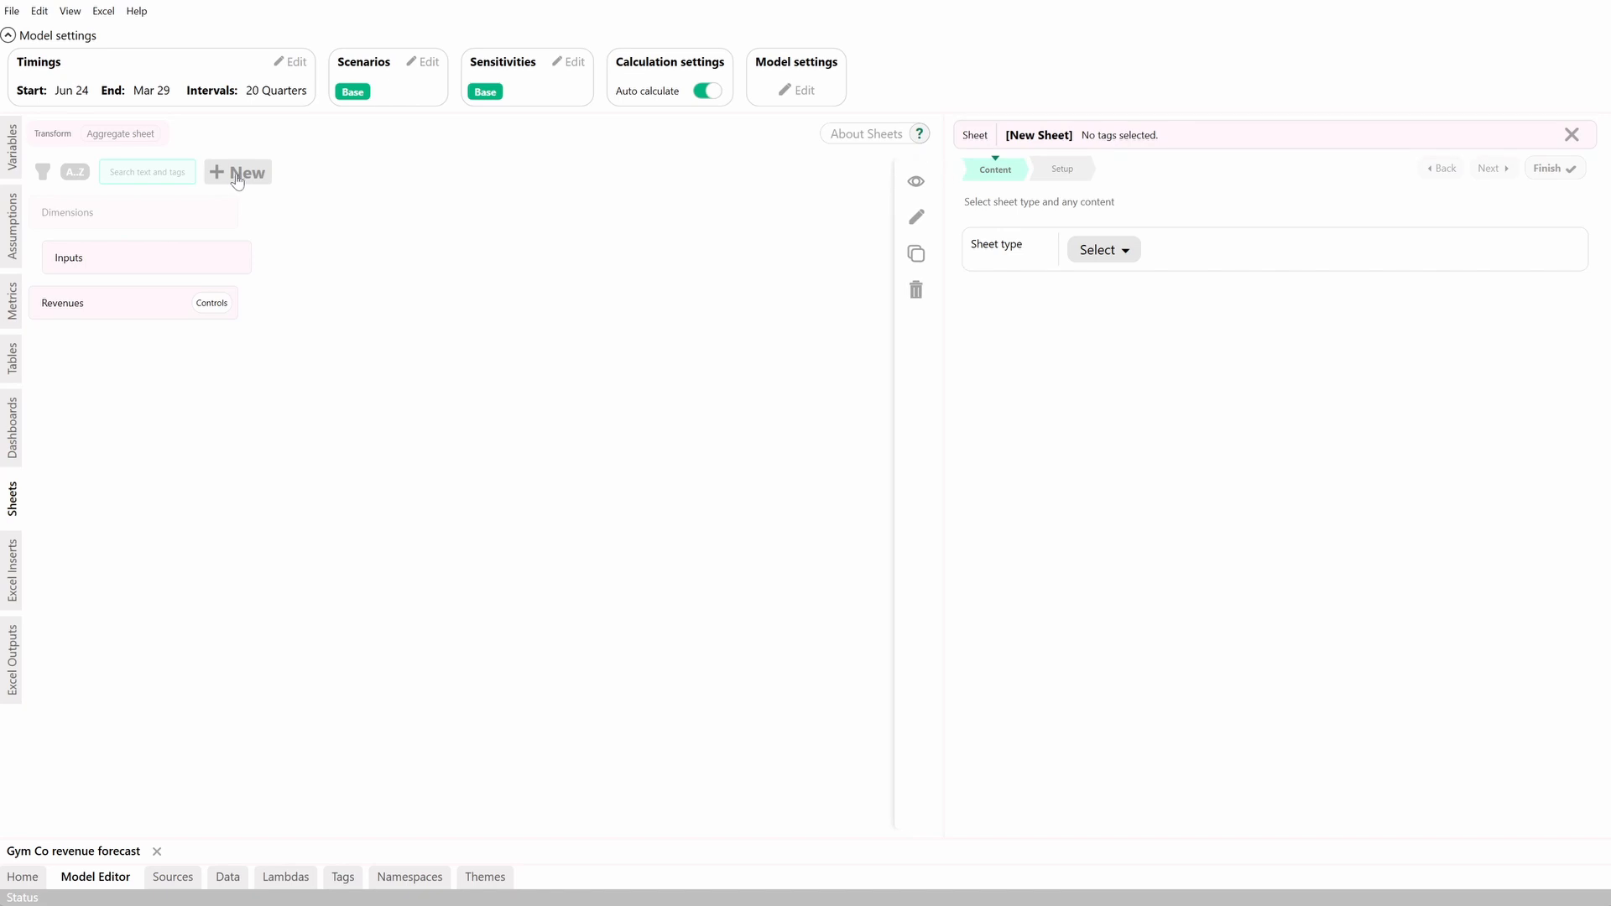
{"action": "left_click", "coordinate": [1118, 254]}
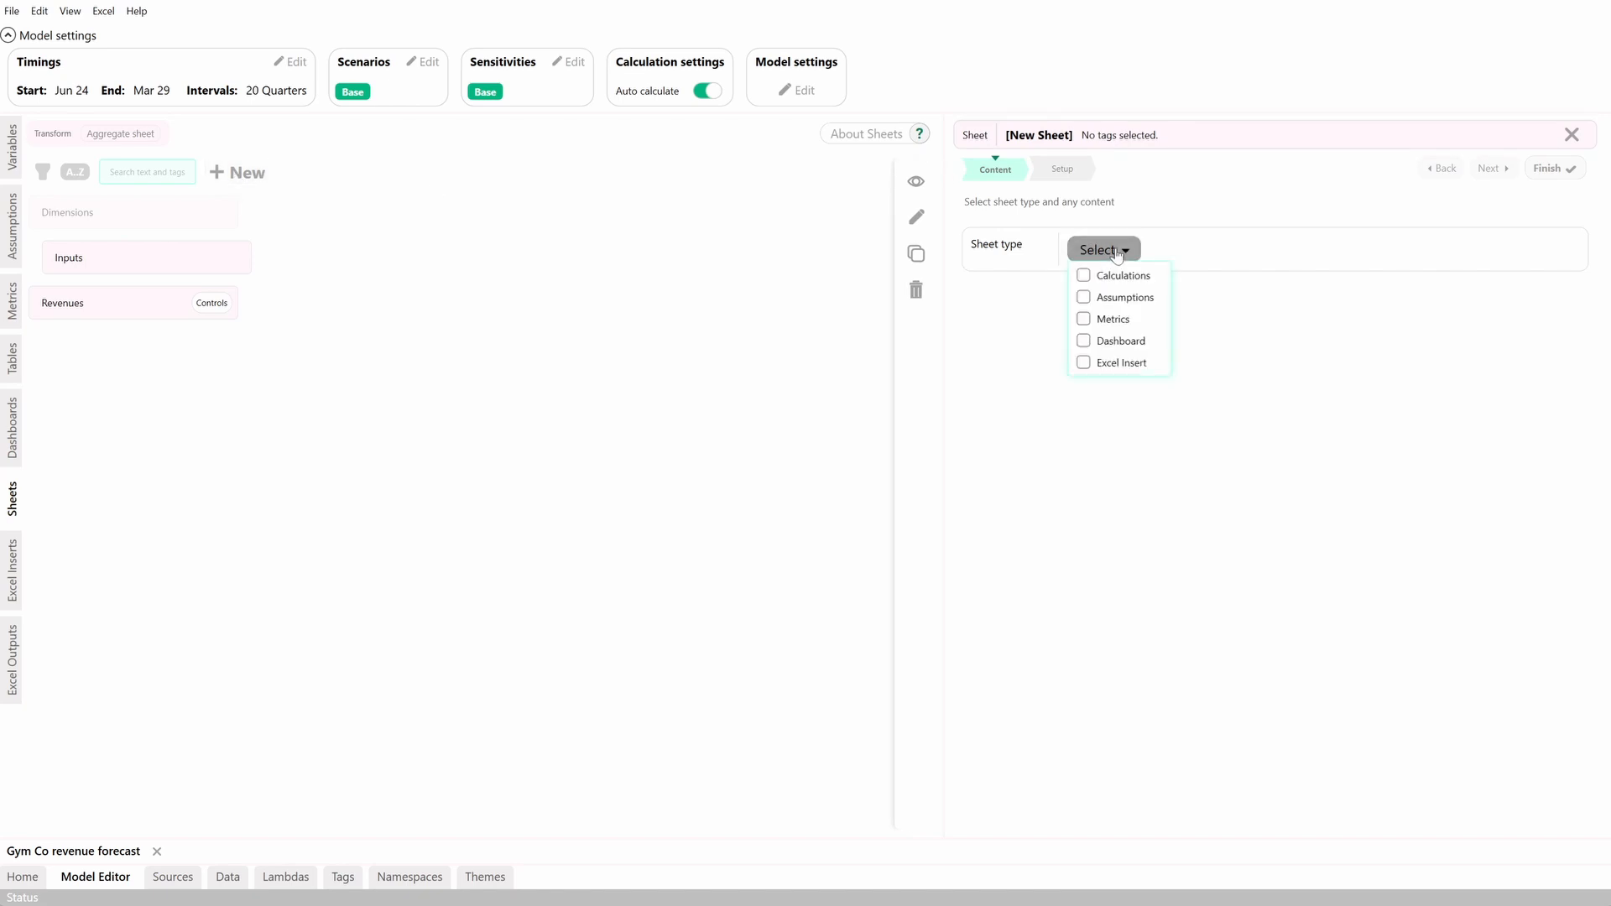
{"action": "left_click", "coordinate": [1127, 341]}
{"action": "left_click", "coordinate": [1151, 411]}
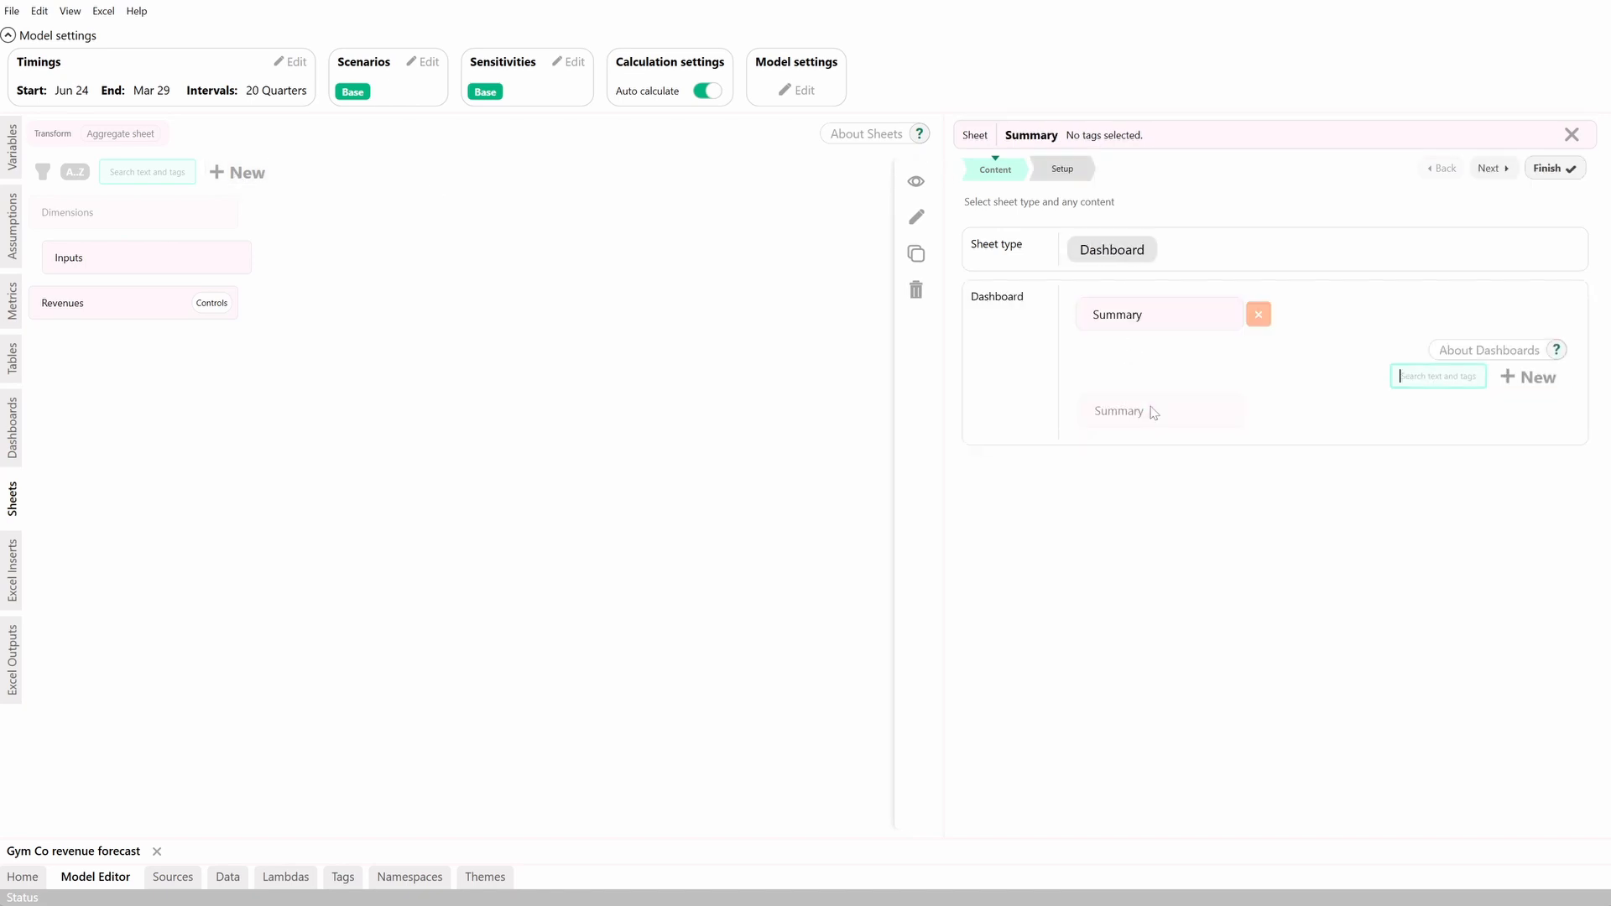
{"action": "left_click", "coordinate": [1089, 171]}
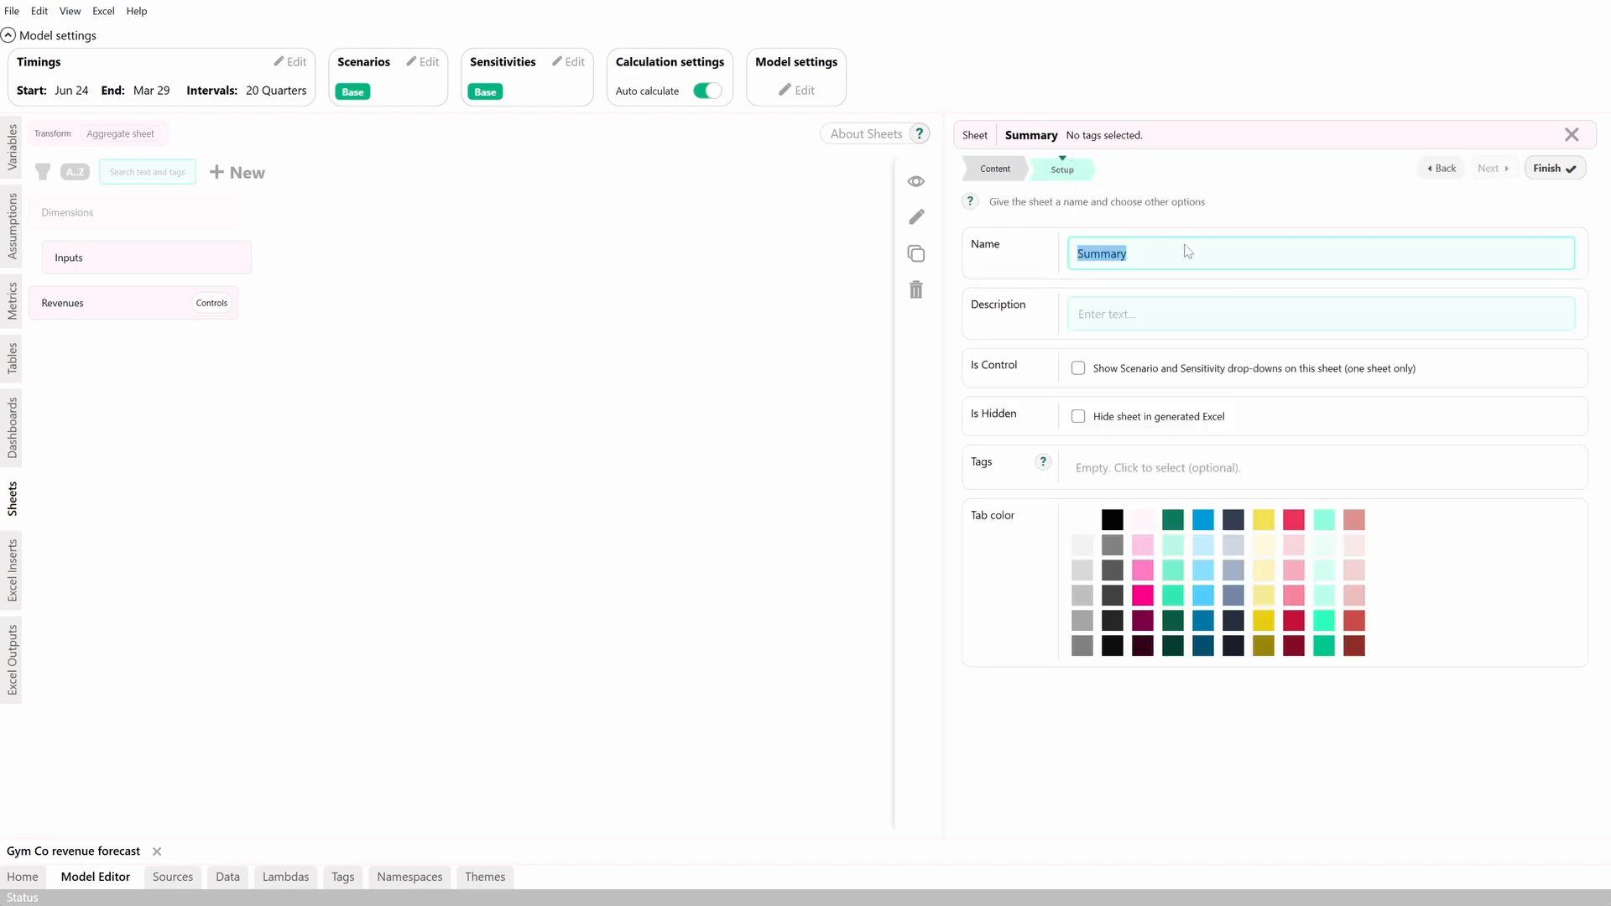
{"action": "left_click", "coordinate": [1203, 520]}
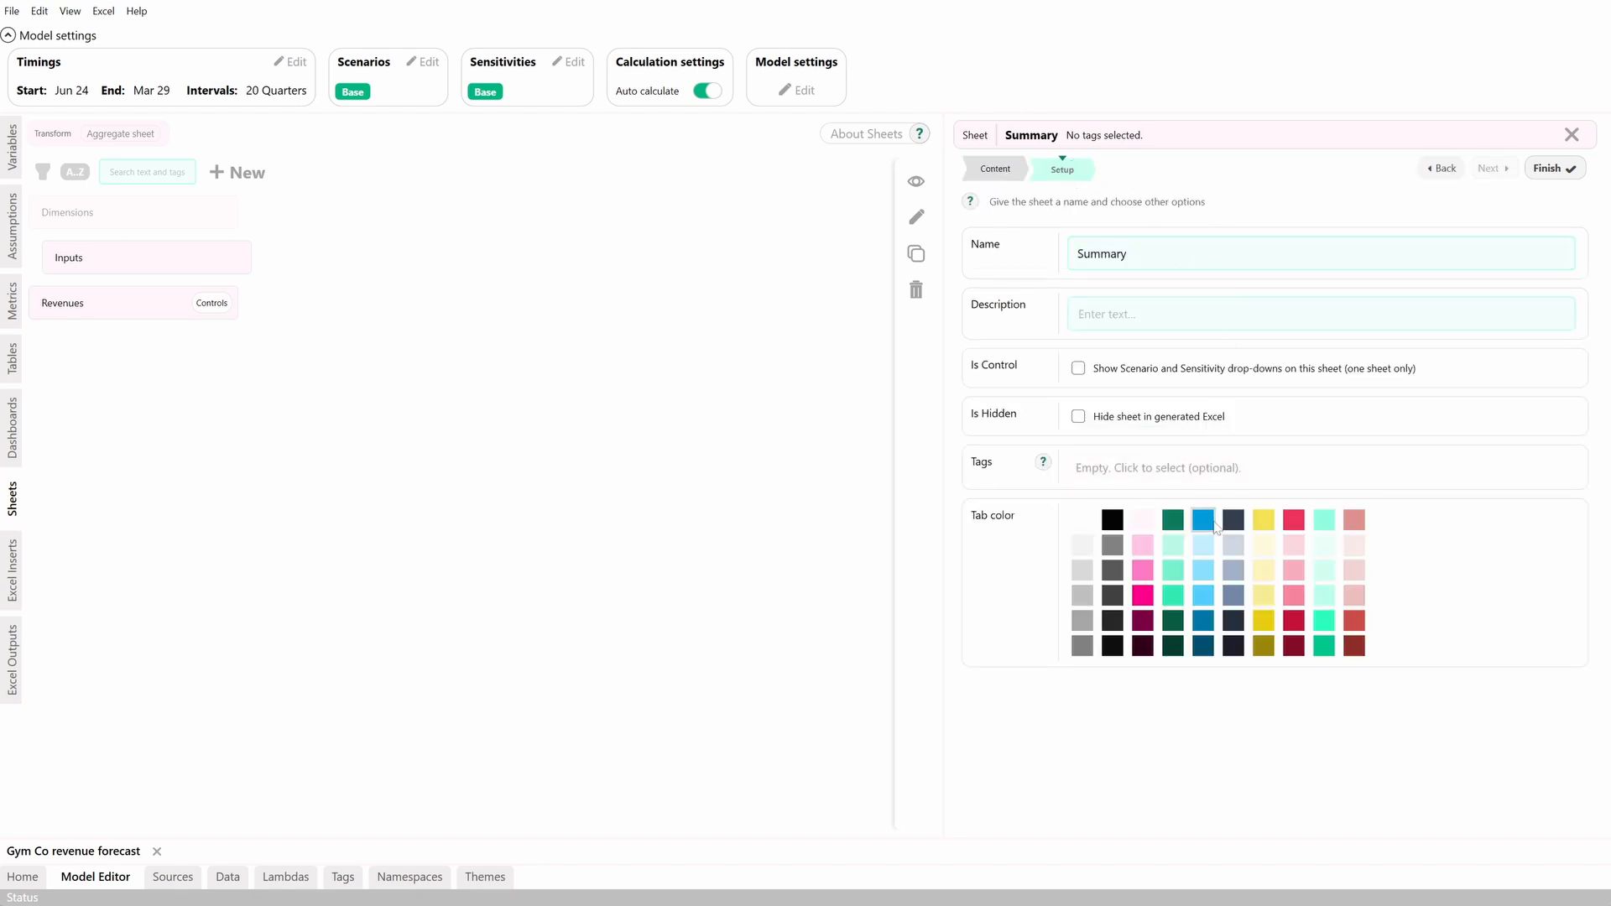
{"action": "left_click", "coordinate": [1549, 169]}
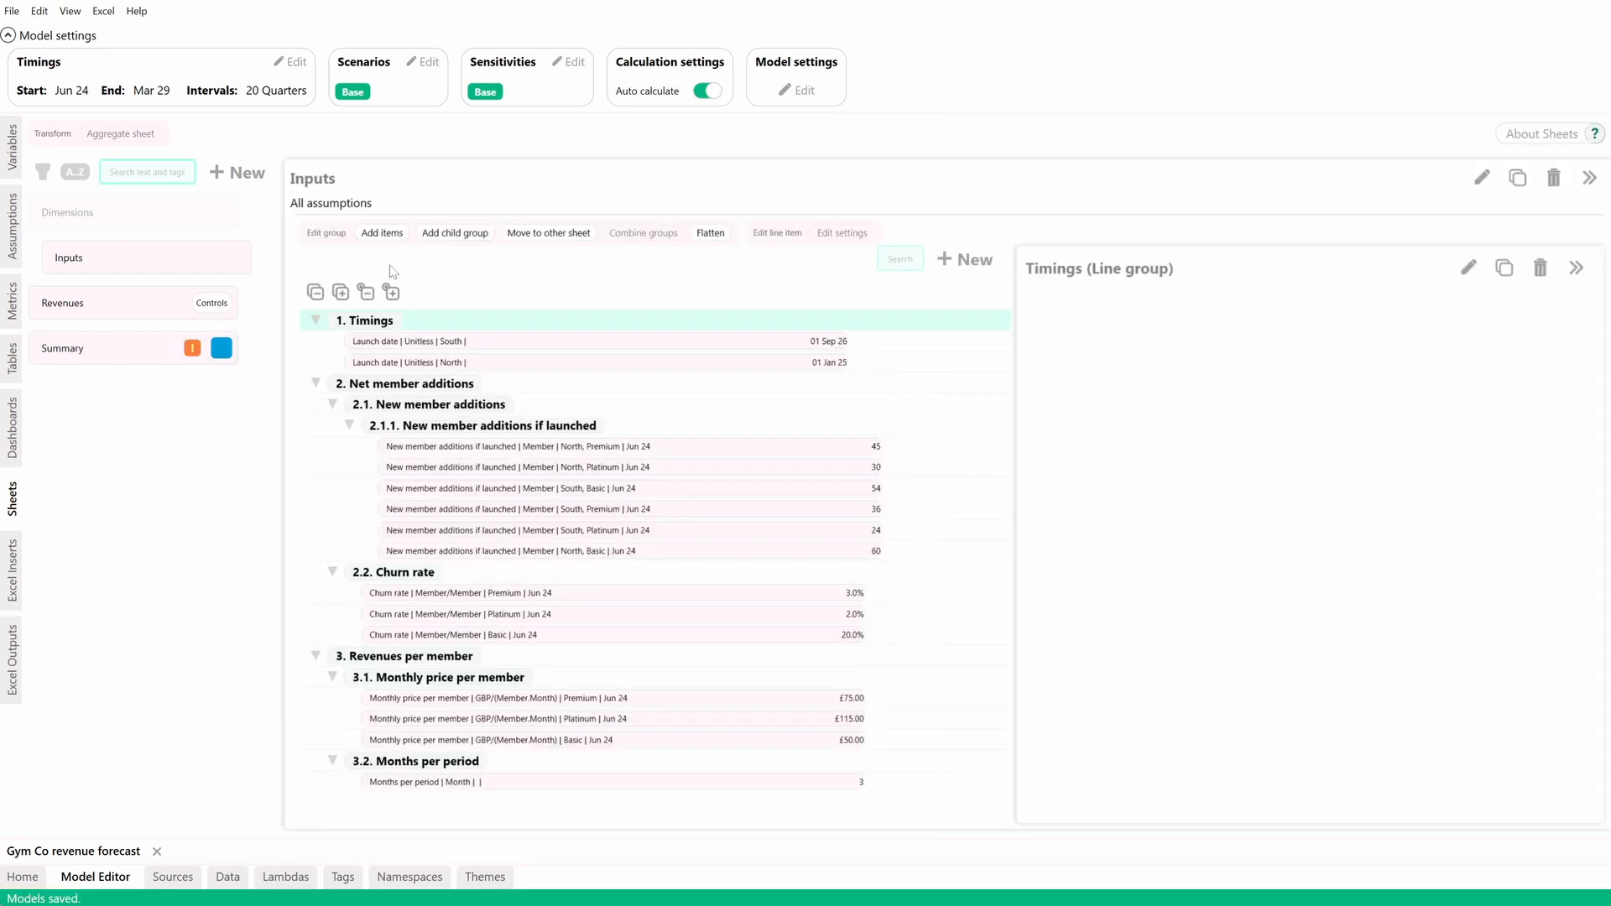
On the Summary sheet, start adding the Total revenues metric to a sheet, creating a new sheet named KPIs for it
{"action": "left_click", "coordinate": [140, 350]}
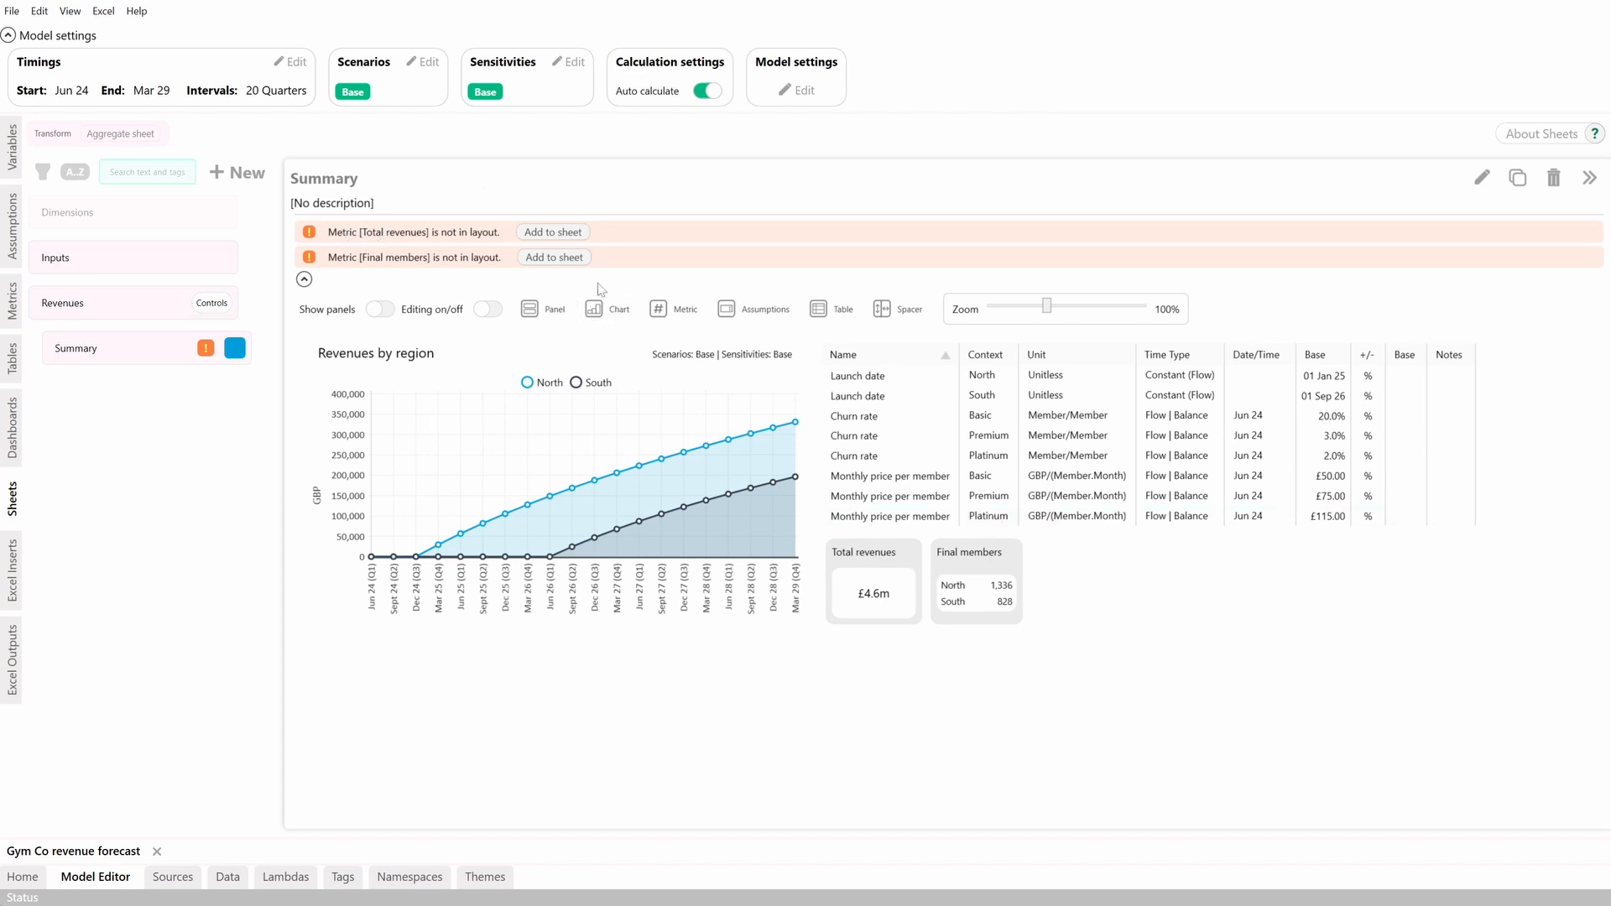
{"action": "left_click", "coordinate": [547, 240]}
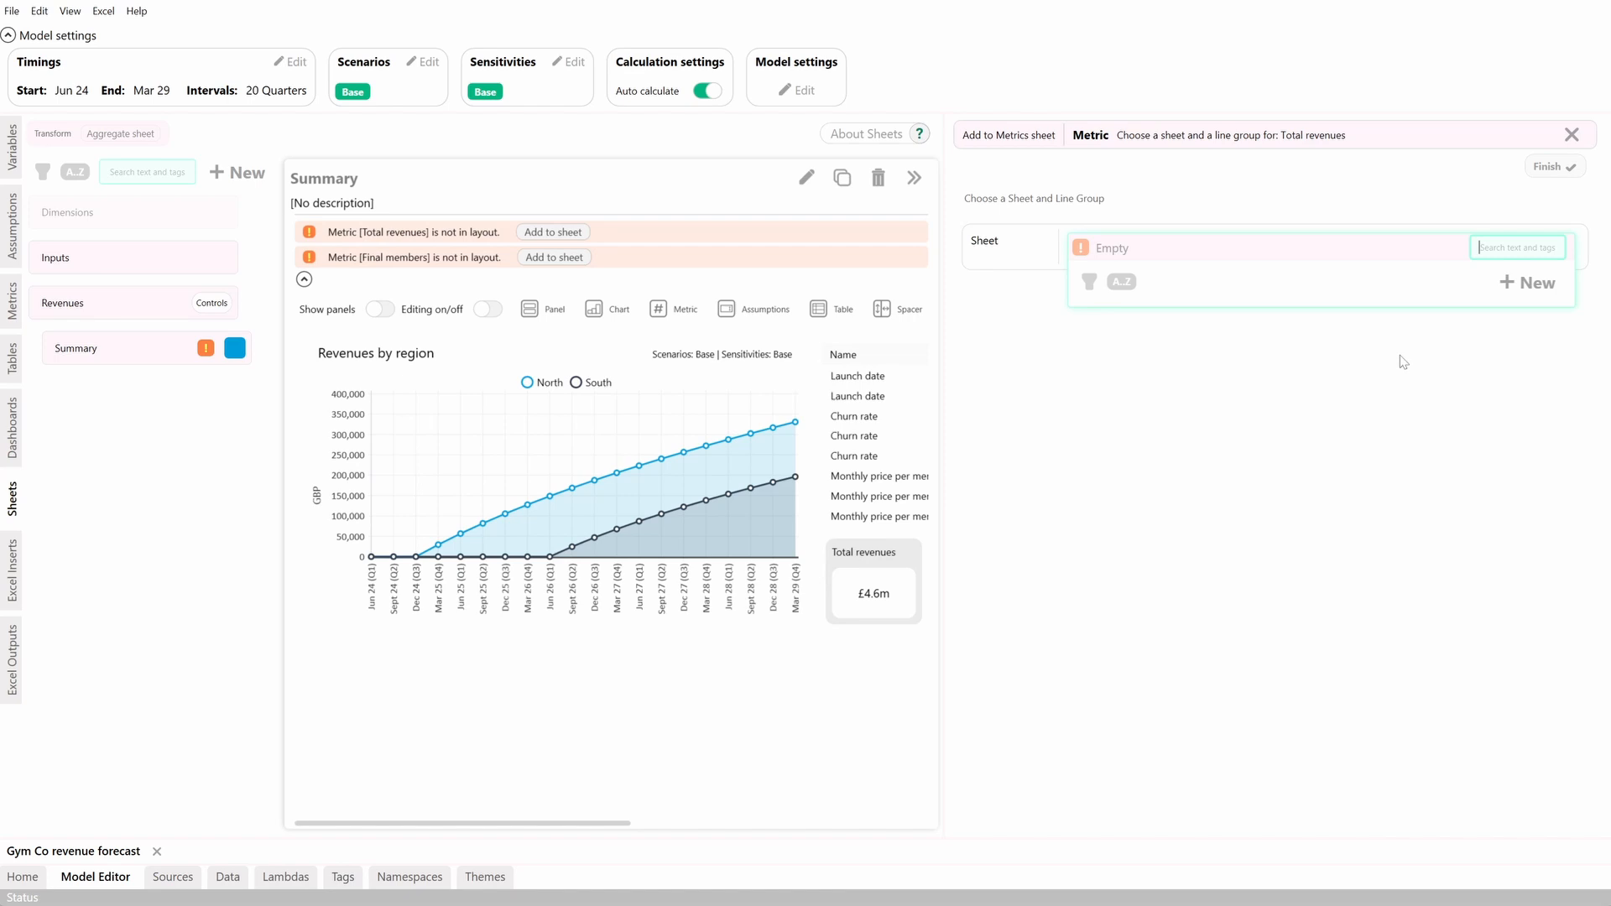
{"action": "left_click", "coordinate": [1529, 283]}
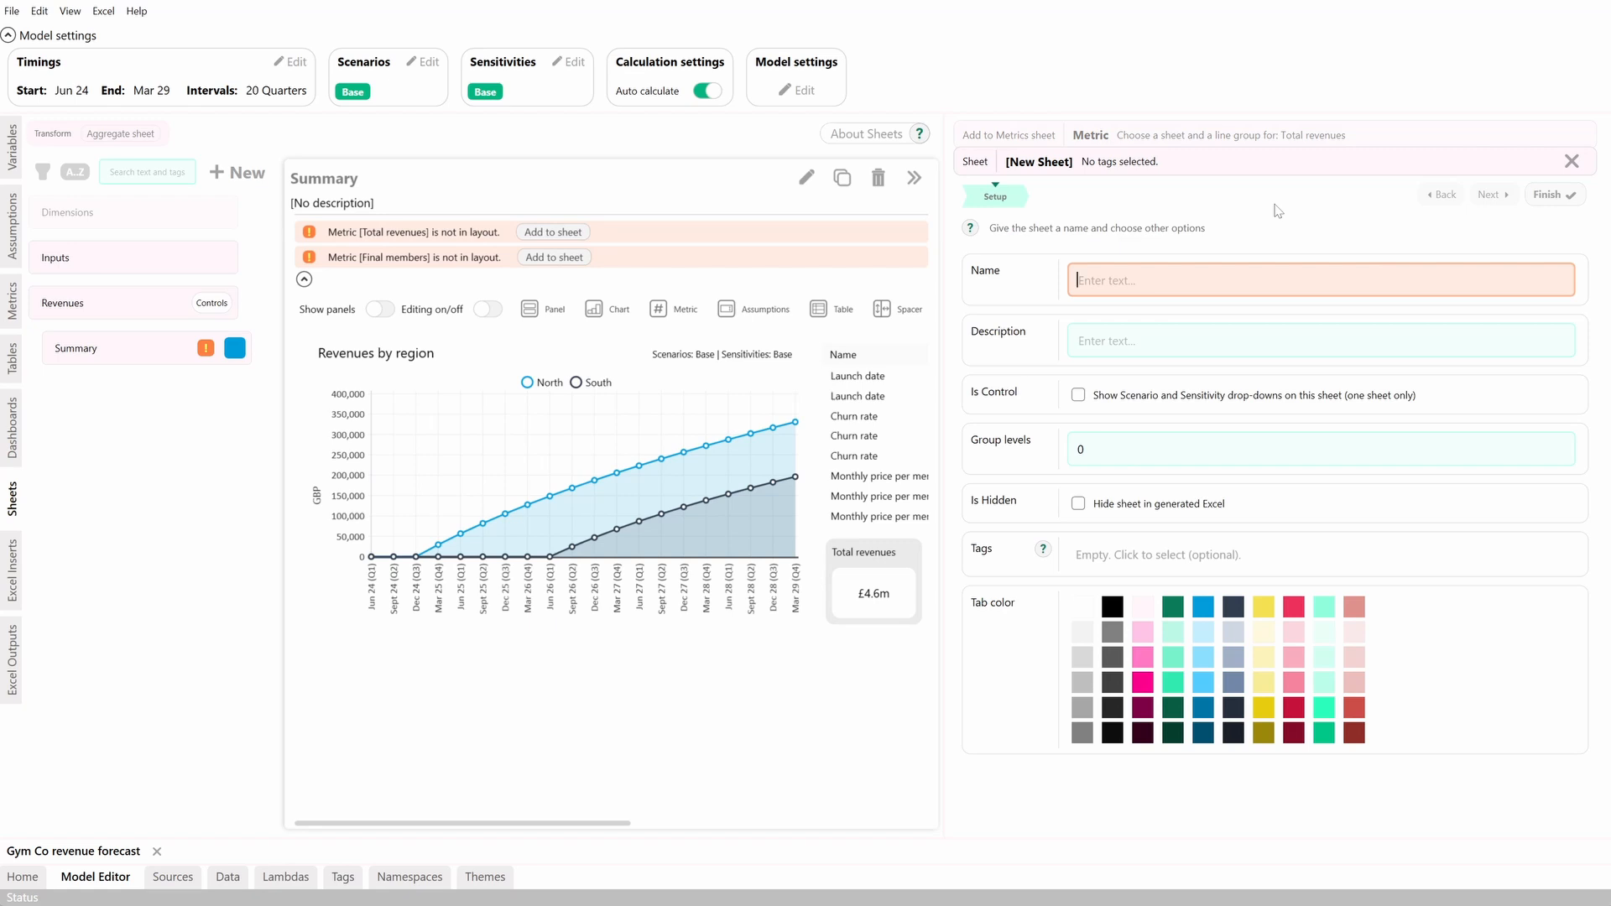
{"action": "type", "text": "KPI"}
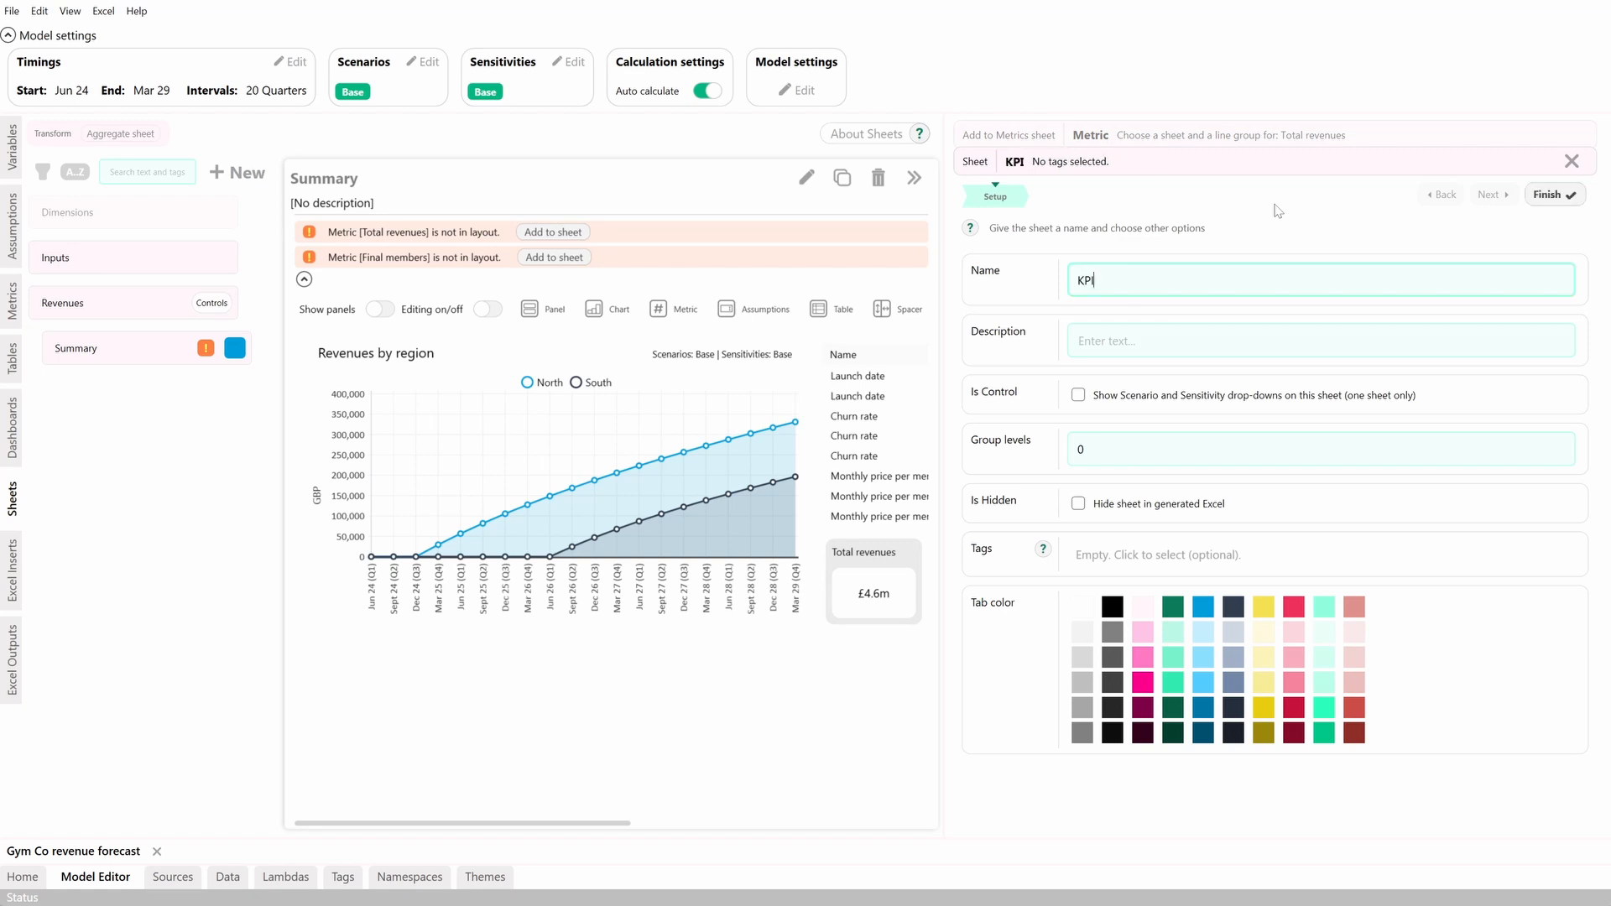
{"action": "type", "text": "s"}
{"action": "left_click", "coordinate": [1554, 195]}
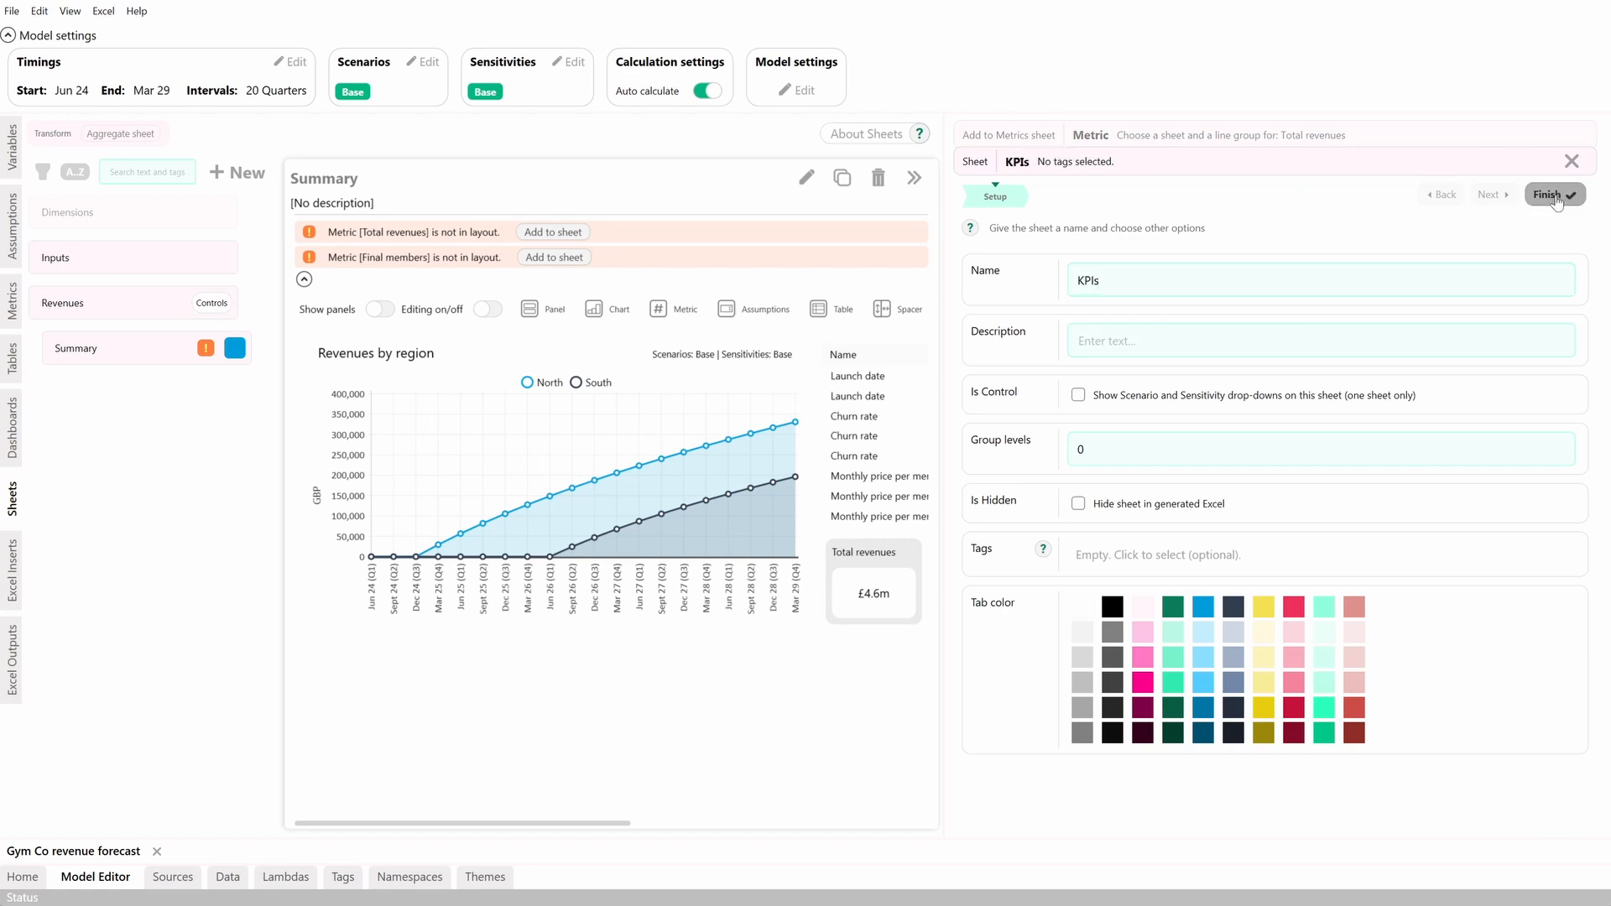
Create a line group named KPIs on the KPIs sheet and place the Total revenues metric in it
{"action": "left_click", "coordinate": [1175, 316]}
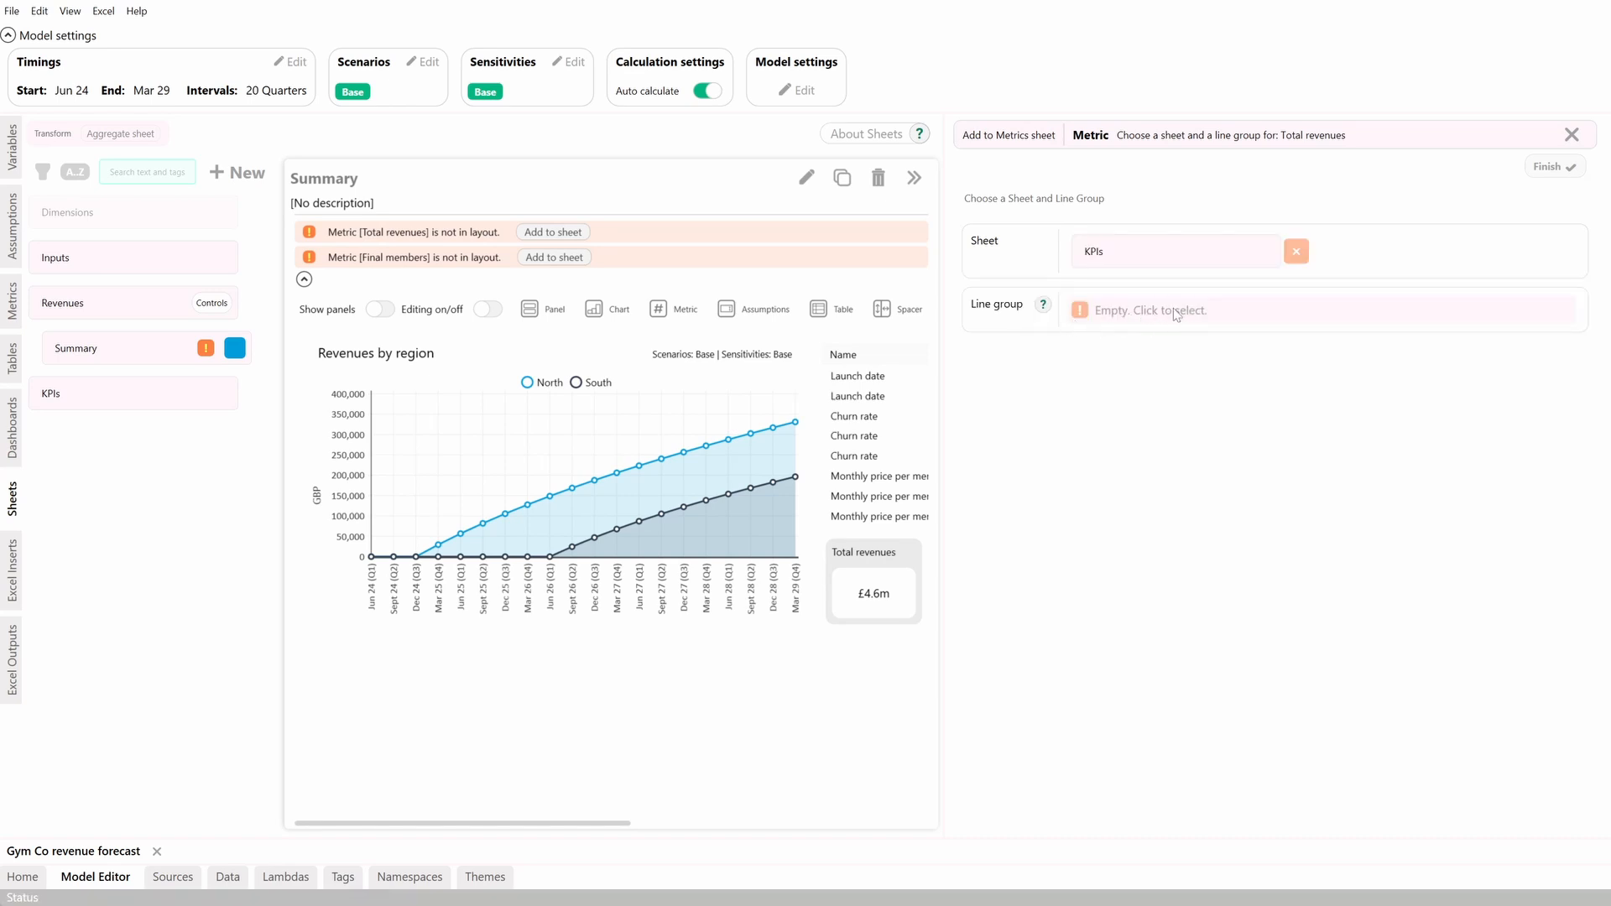
{"action": "left_click", "coordinate": [1175, 315]}
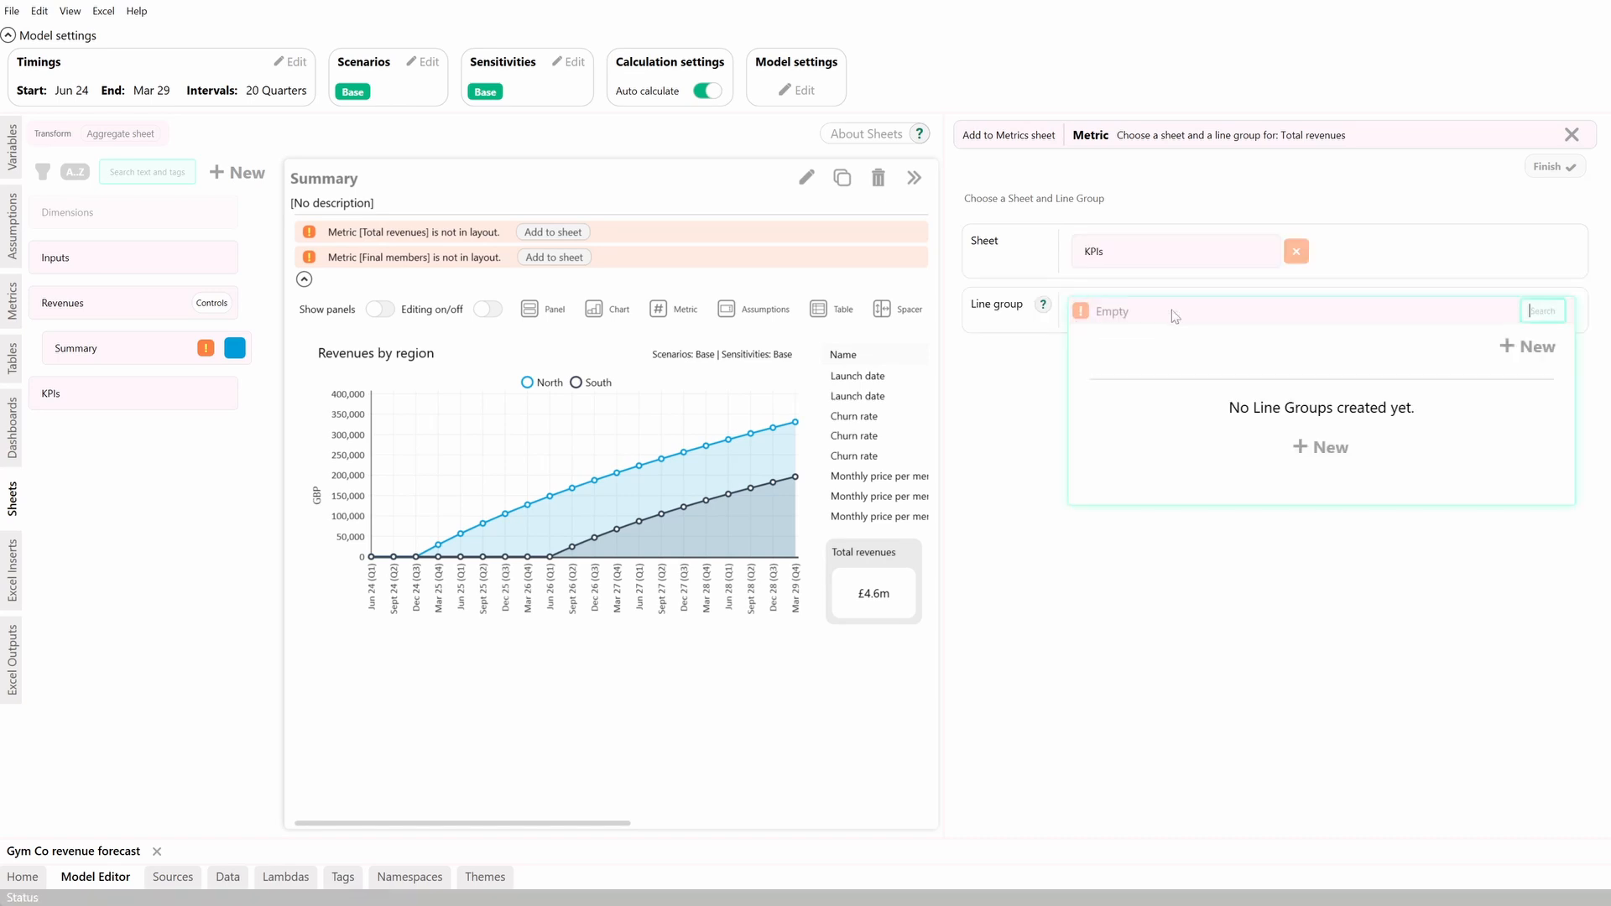
{"action": "left_click", "coordinate": [1536, 348]}
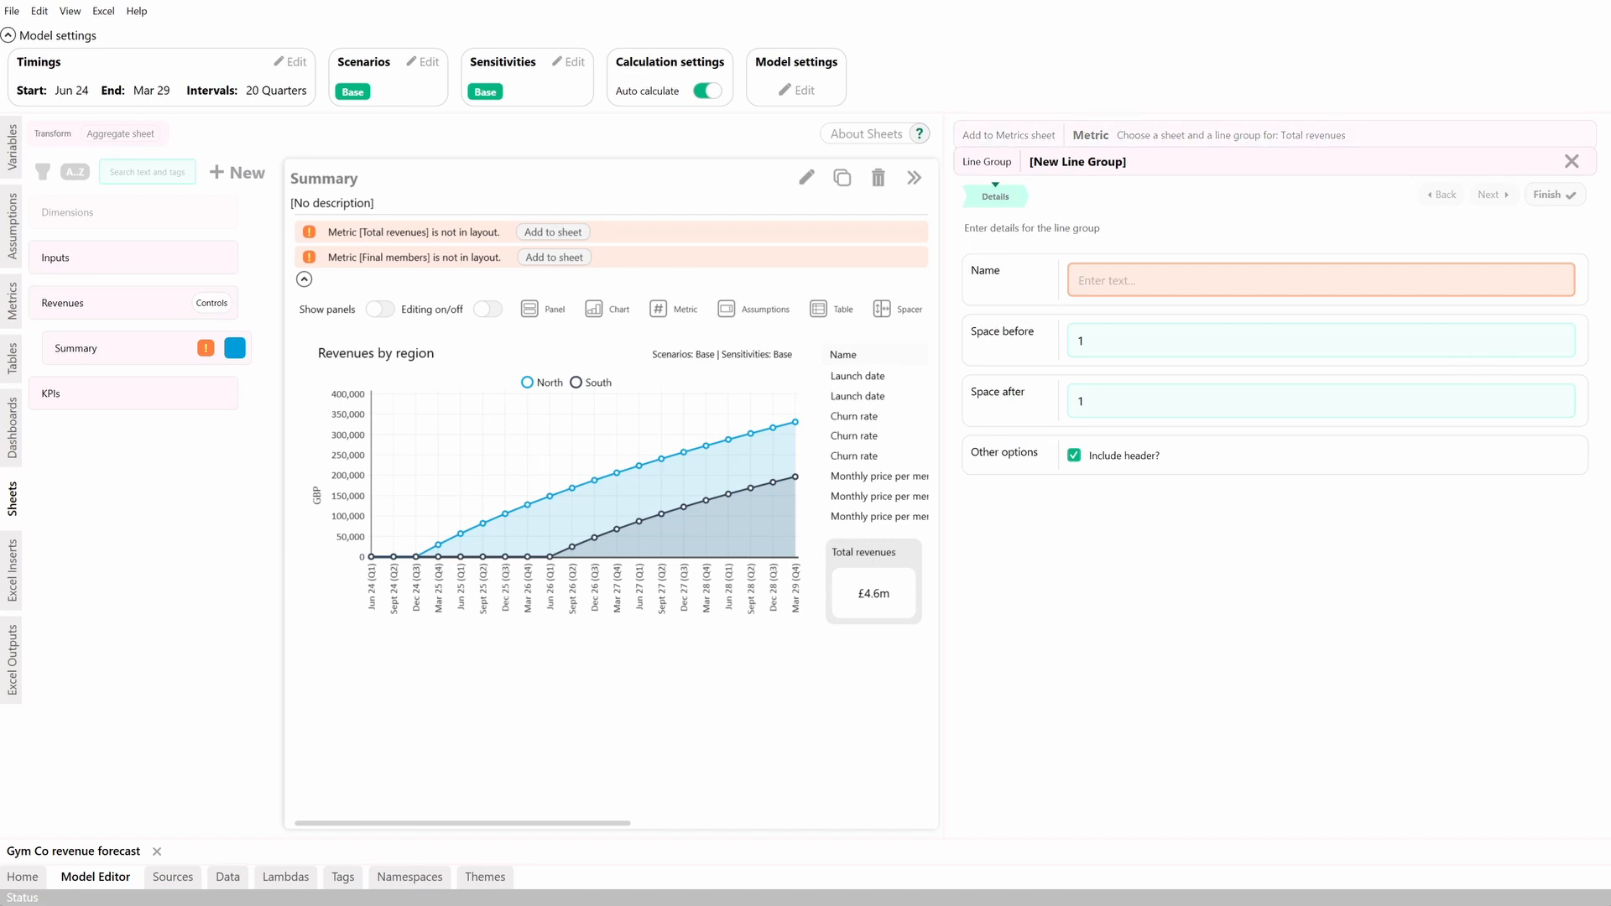
{"action": "type", "text": "KPIs"}
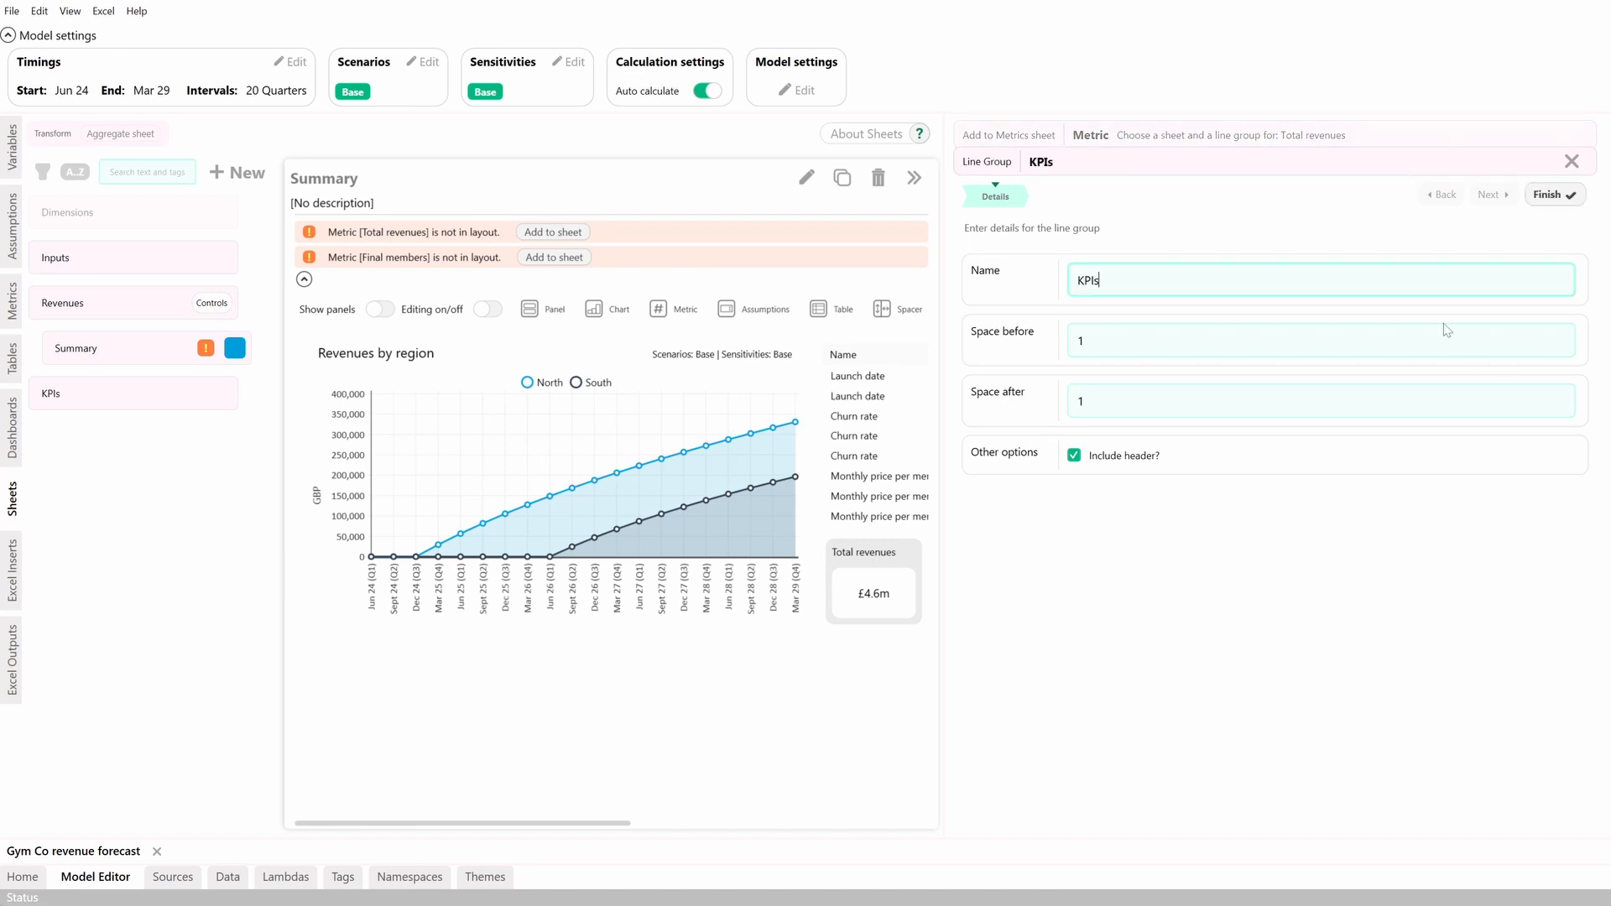
{"action": "left_click", "coordinate": [1561, 194]}
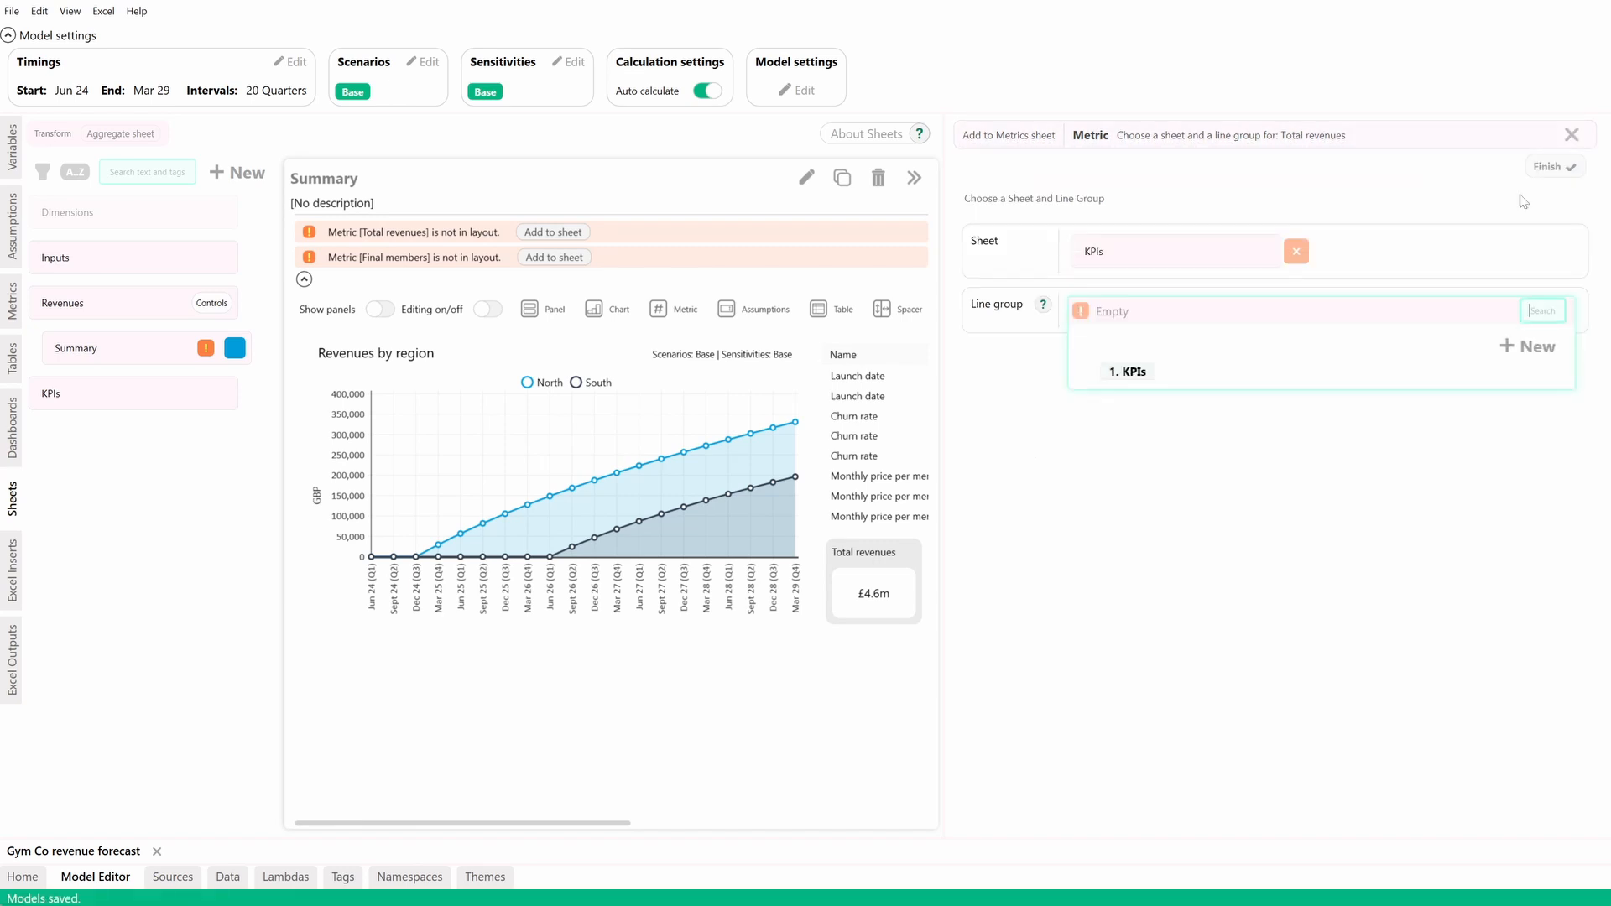
{"action": "left_click", "coordinate": [1151, 371]}
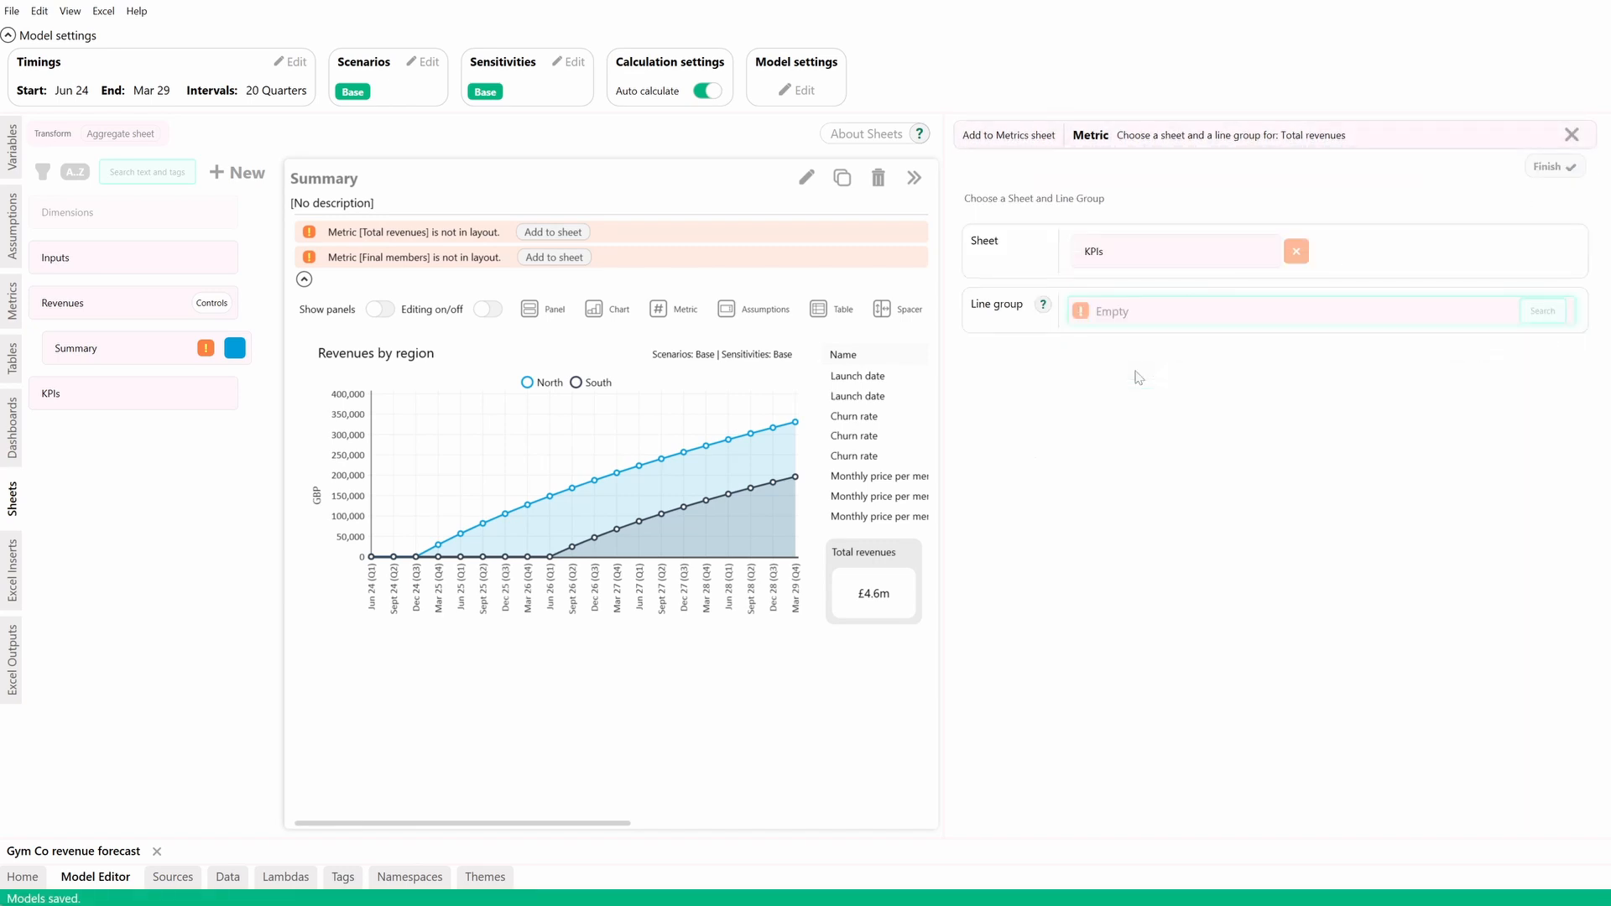
{"action": "left_click", "coordinate": [1554, 168]}
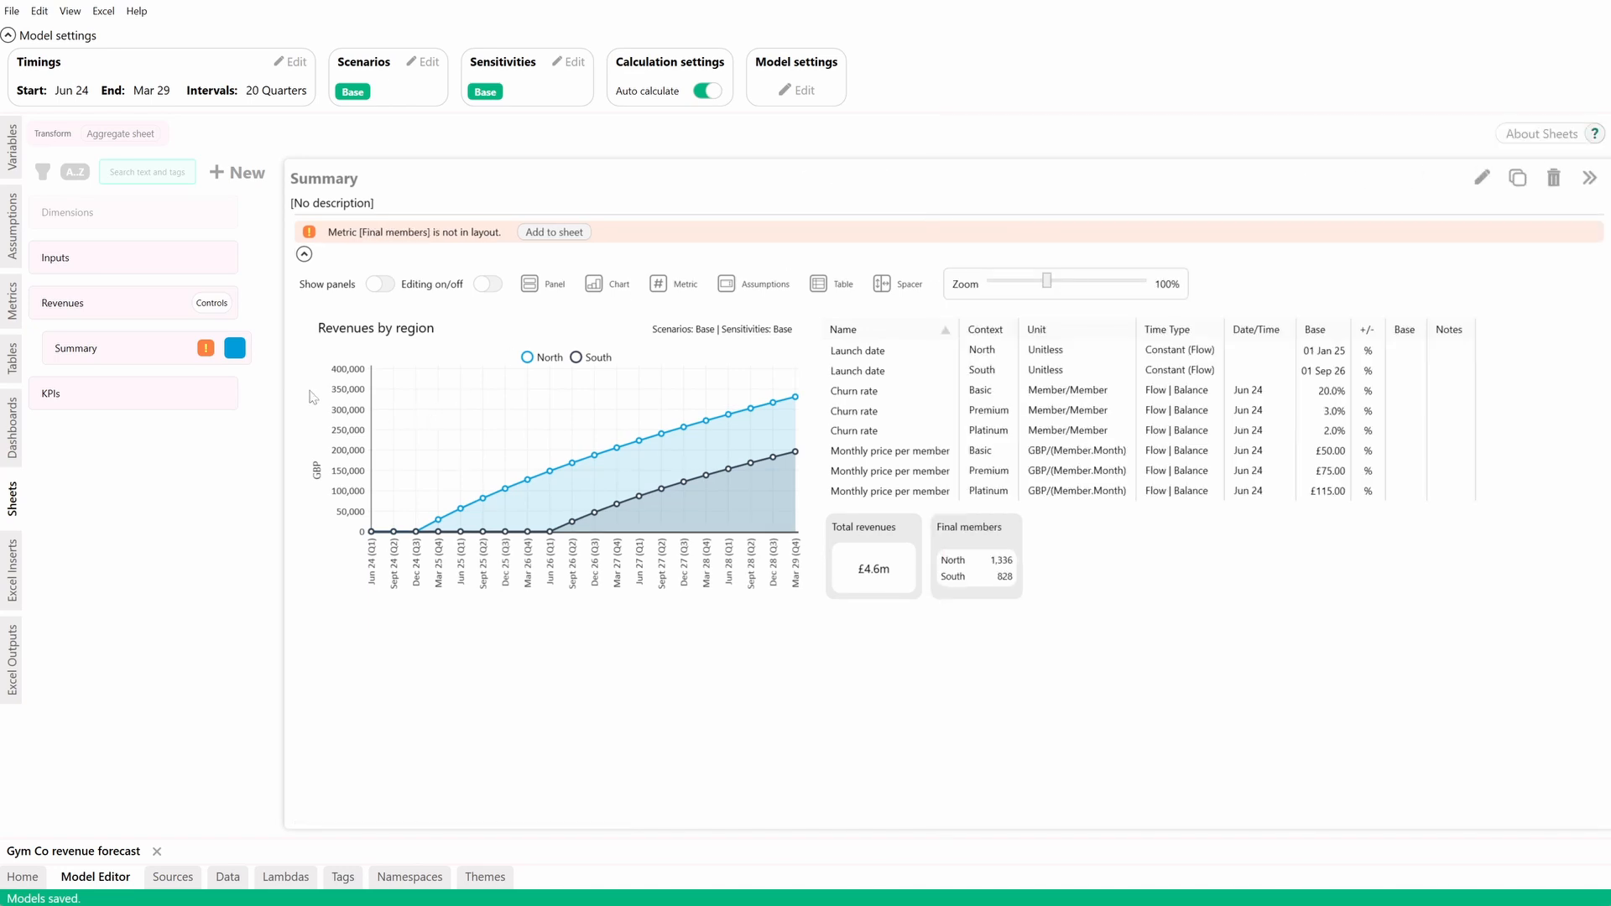
Add the Final members metric to the KPIs line group on the KPIs sheet
{"action": "left_click", "coordinate": [555, 235]}
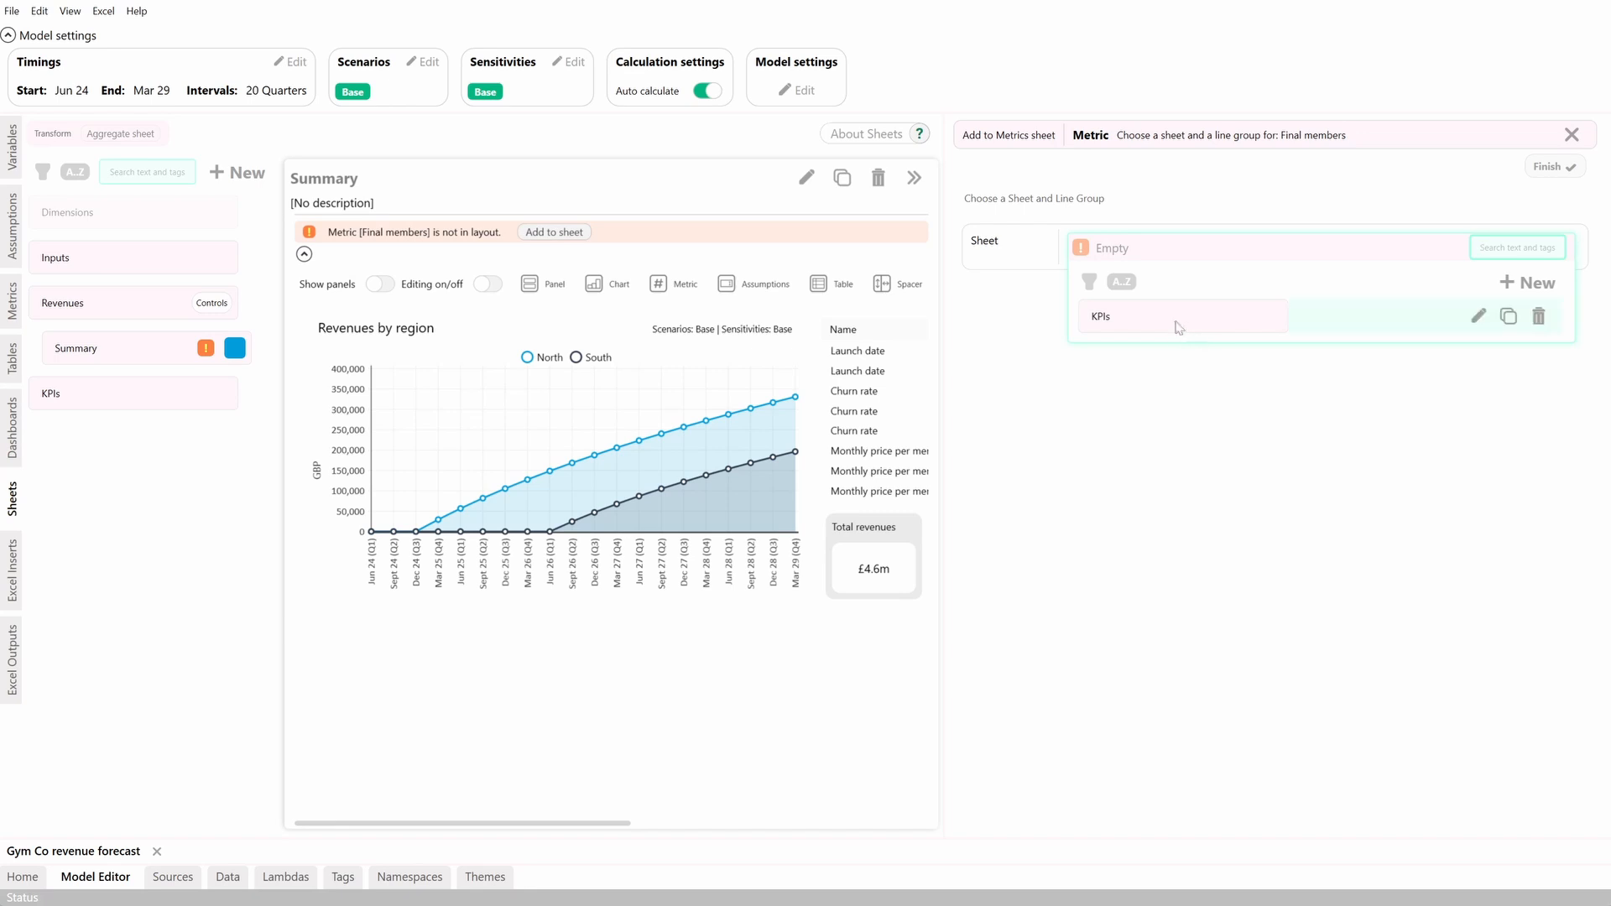
{"action": "left_click", "coordinate": [1179, 326]}
{"action": "left_click", "coordinate": [1146, 313]}
{"action": "left_click", "coordinate": [1132, 374]}
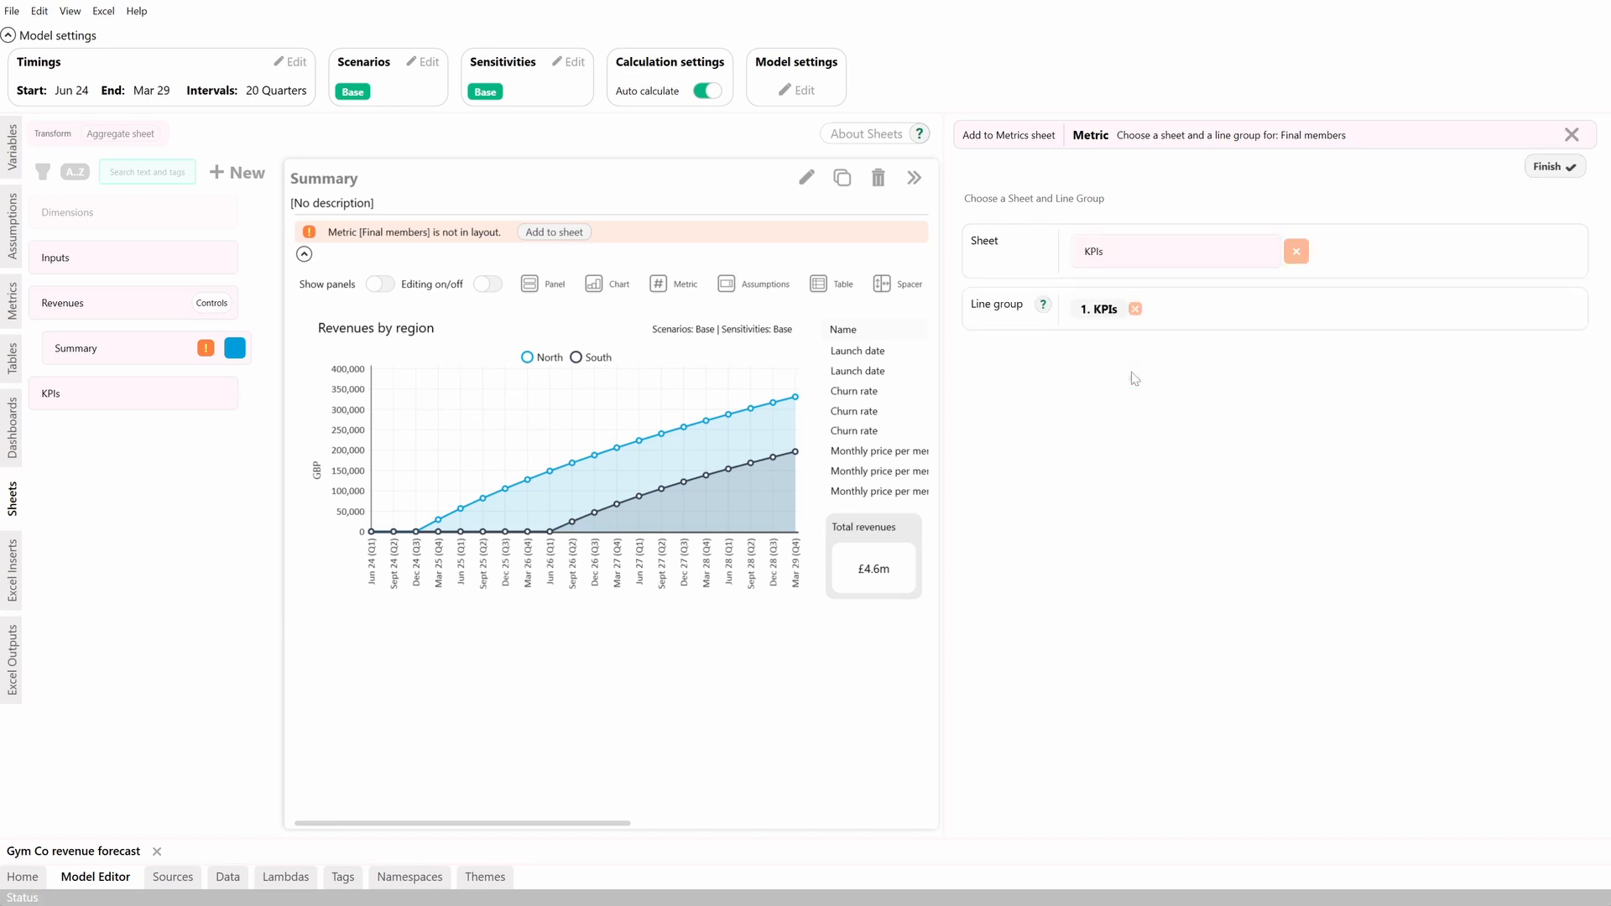
{"action": "left_click", "coordinate": [1553, 166]}
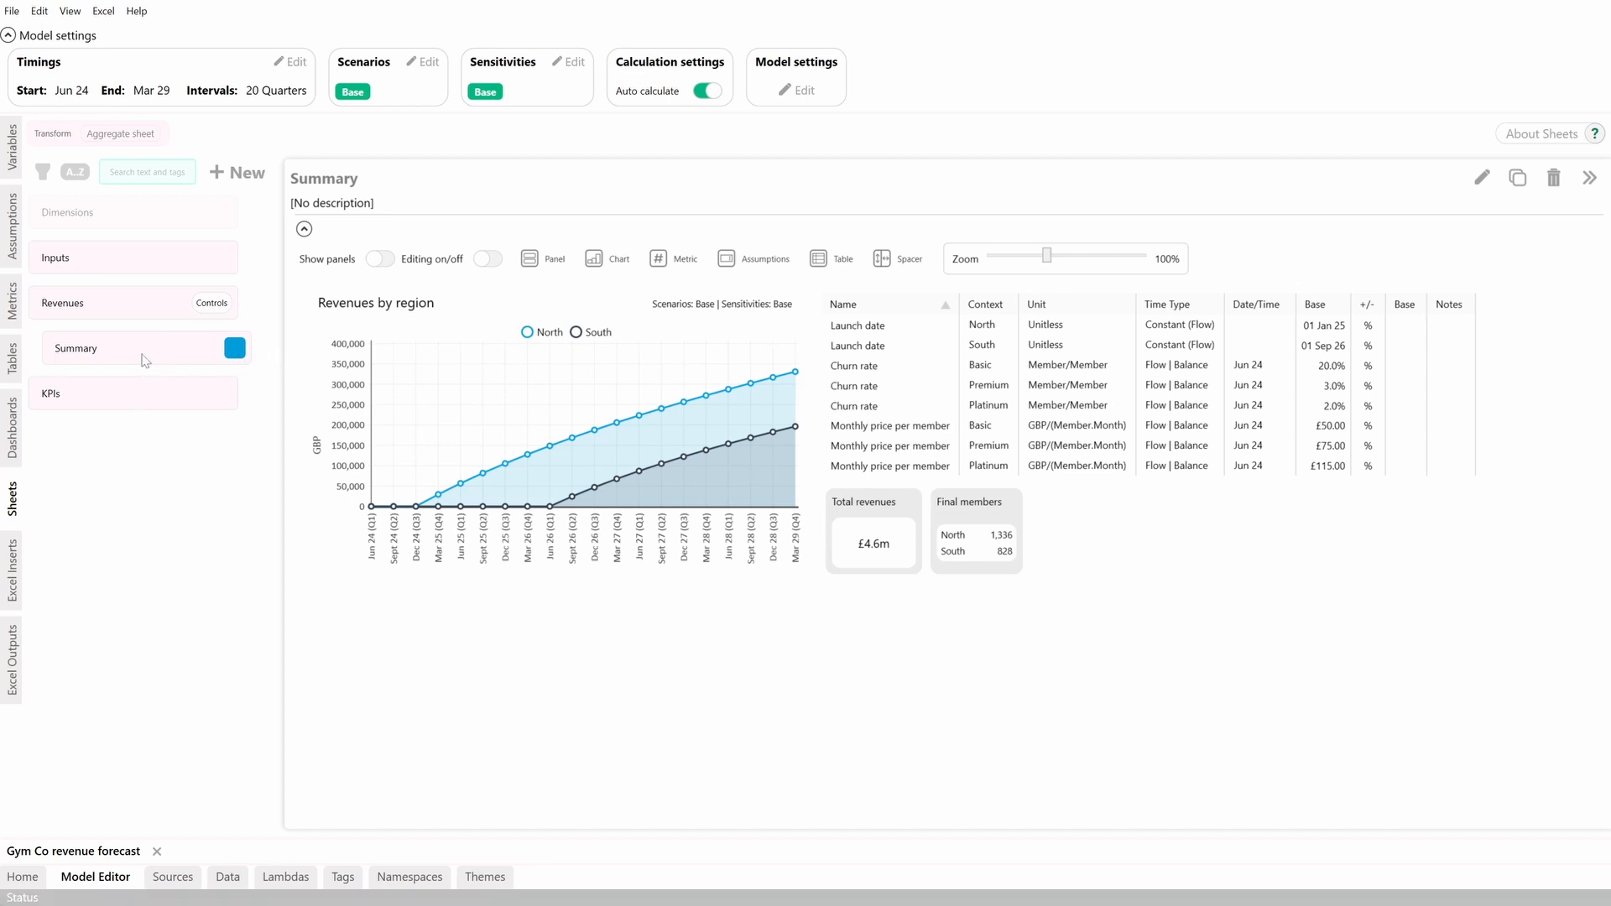
Move the Summary sheet below KPIs in the sheet order and generate the Excel workbook
{"action": "left_click_drag", "start_coordinate": [146, 359], "coordinate": [139, 410]}
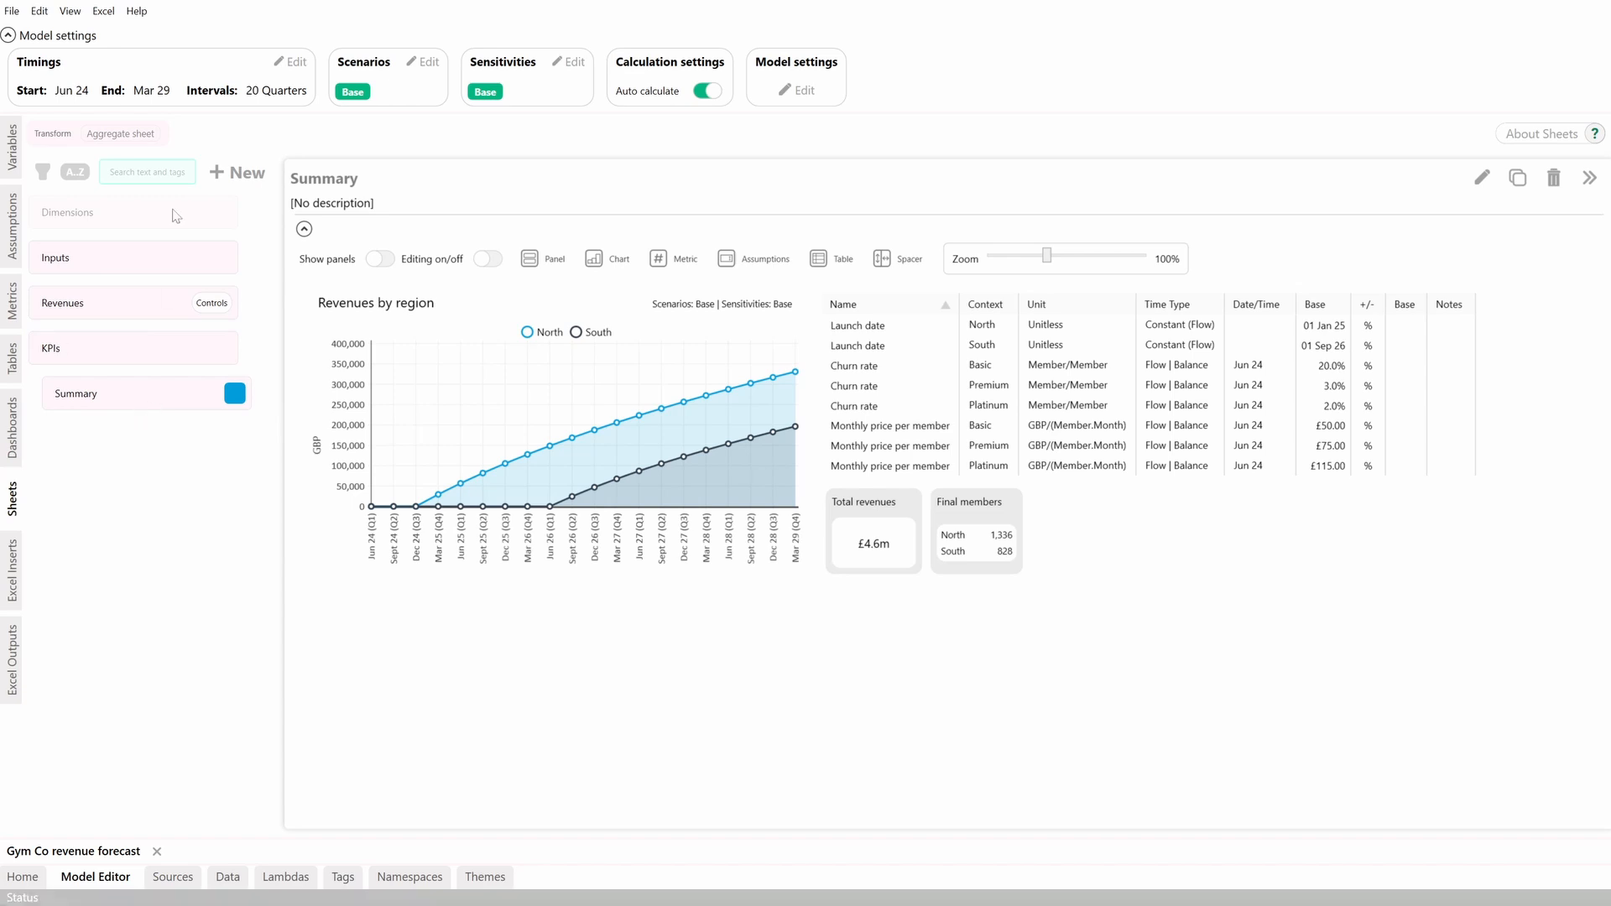
{"action": "left_click", "coordinate": [102, 12]}
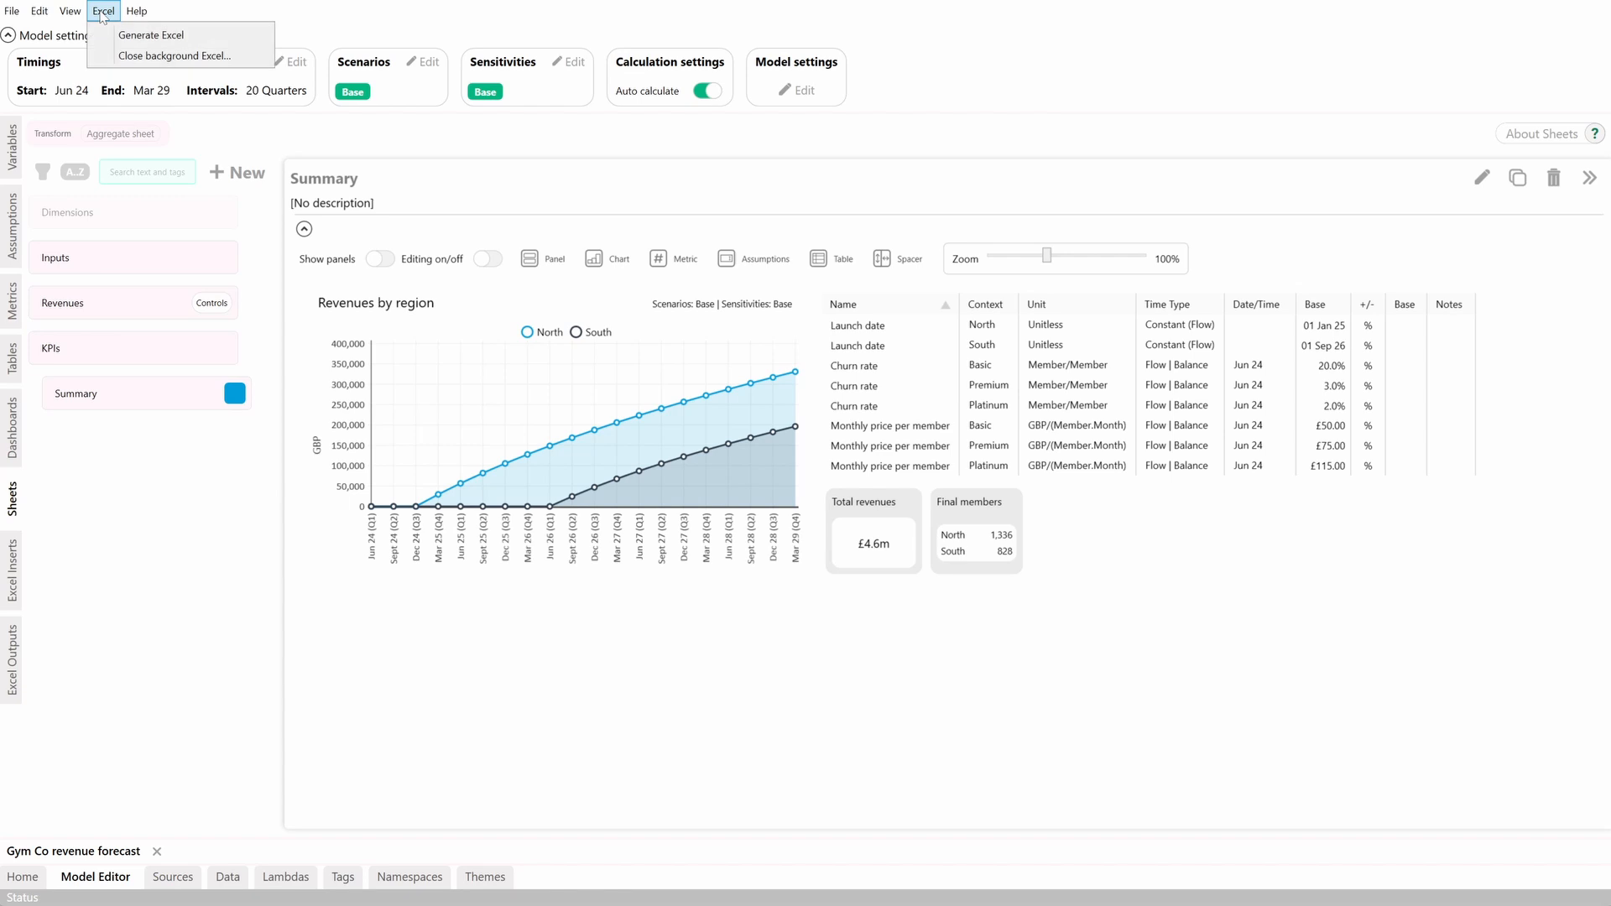
{"action": "left_click", "coordinate": [114, 34]}
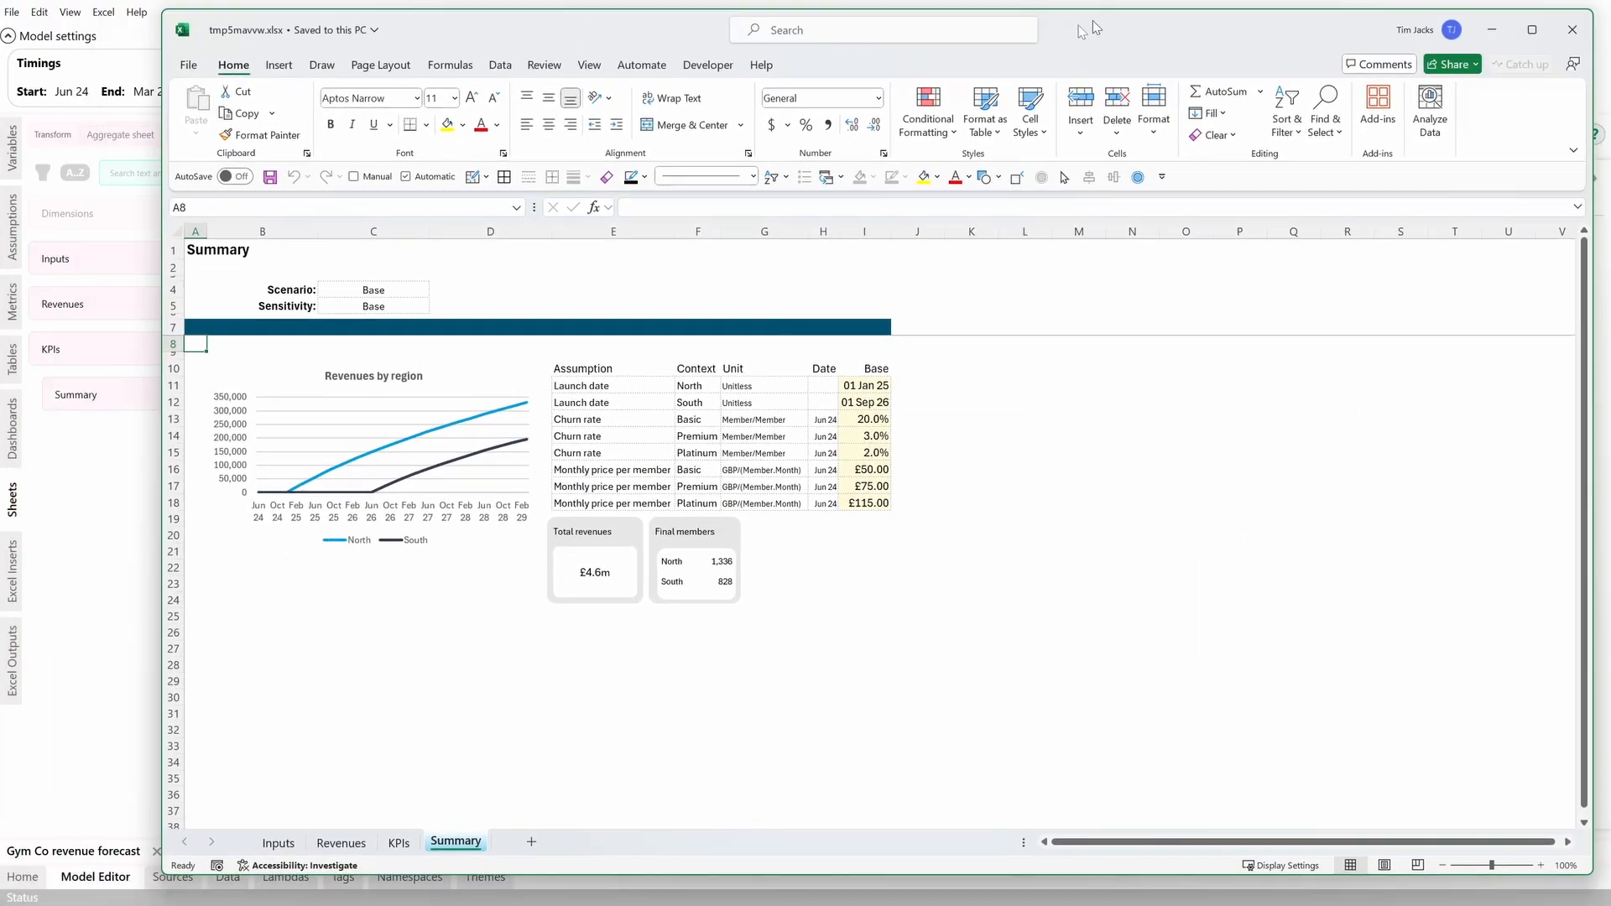
In the generated Excel workbook, extend the Revenues by region chart downward to align with the bottom of the metric cards
{"action": "left_click_drag", "start_coordinate": [1094, 27], "coordinate": [1014, 10]}
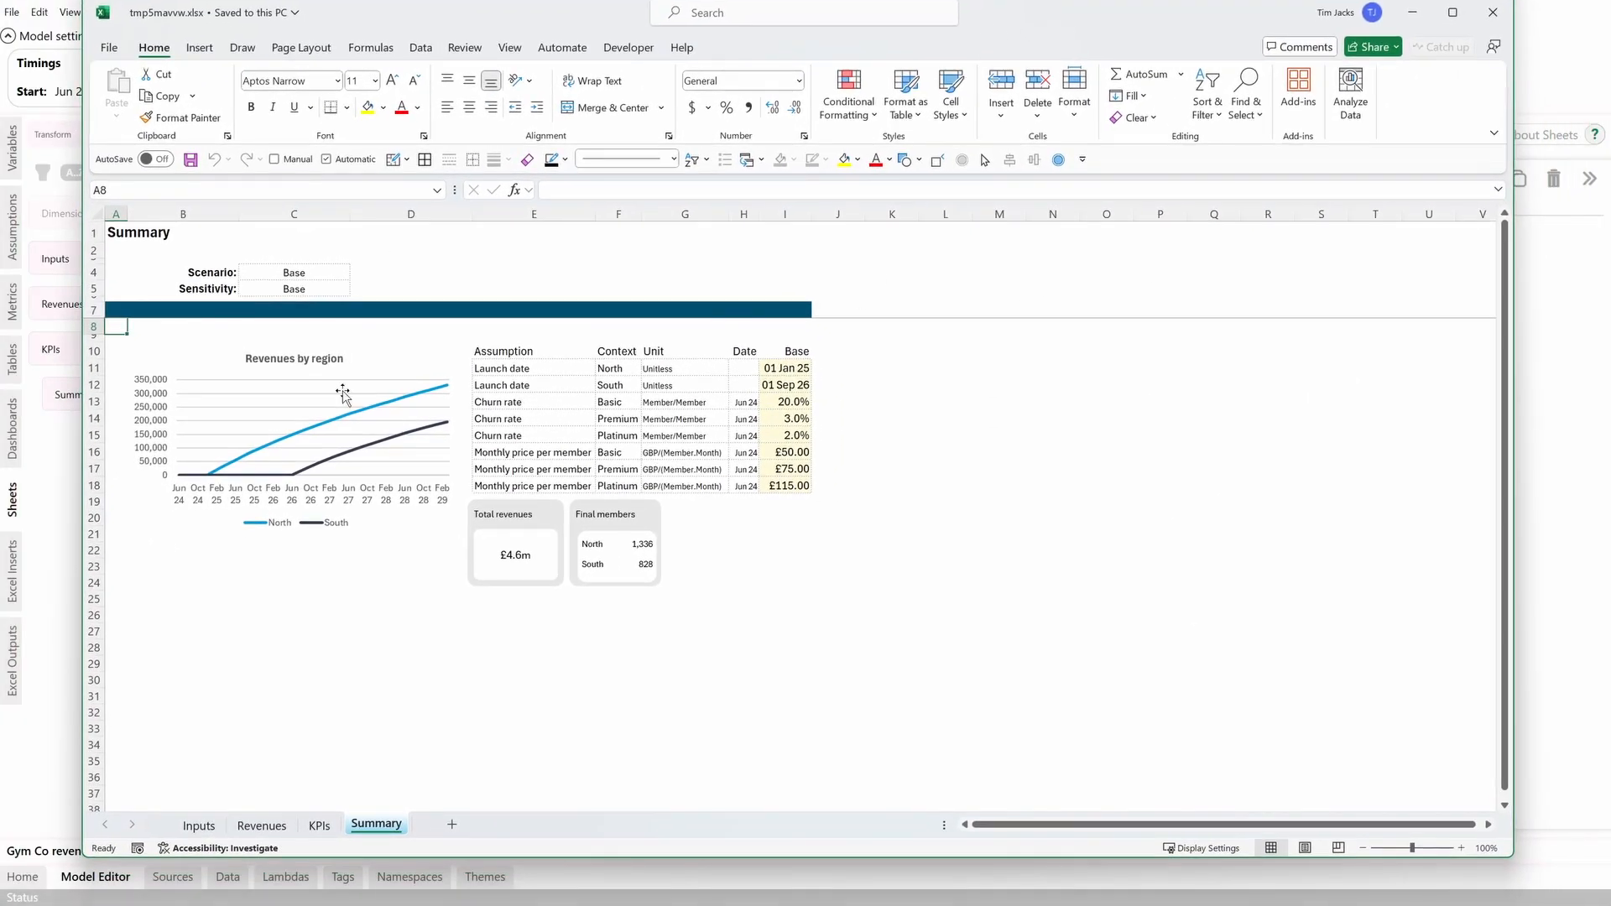
{"action": "left_click", "coordinate": [326, 452]}
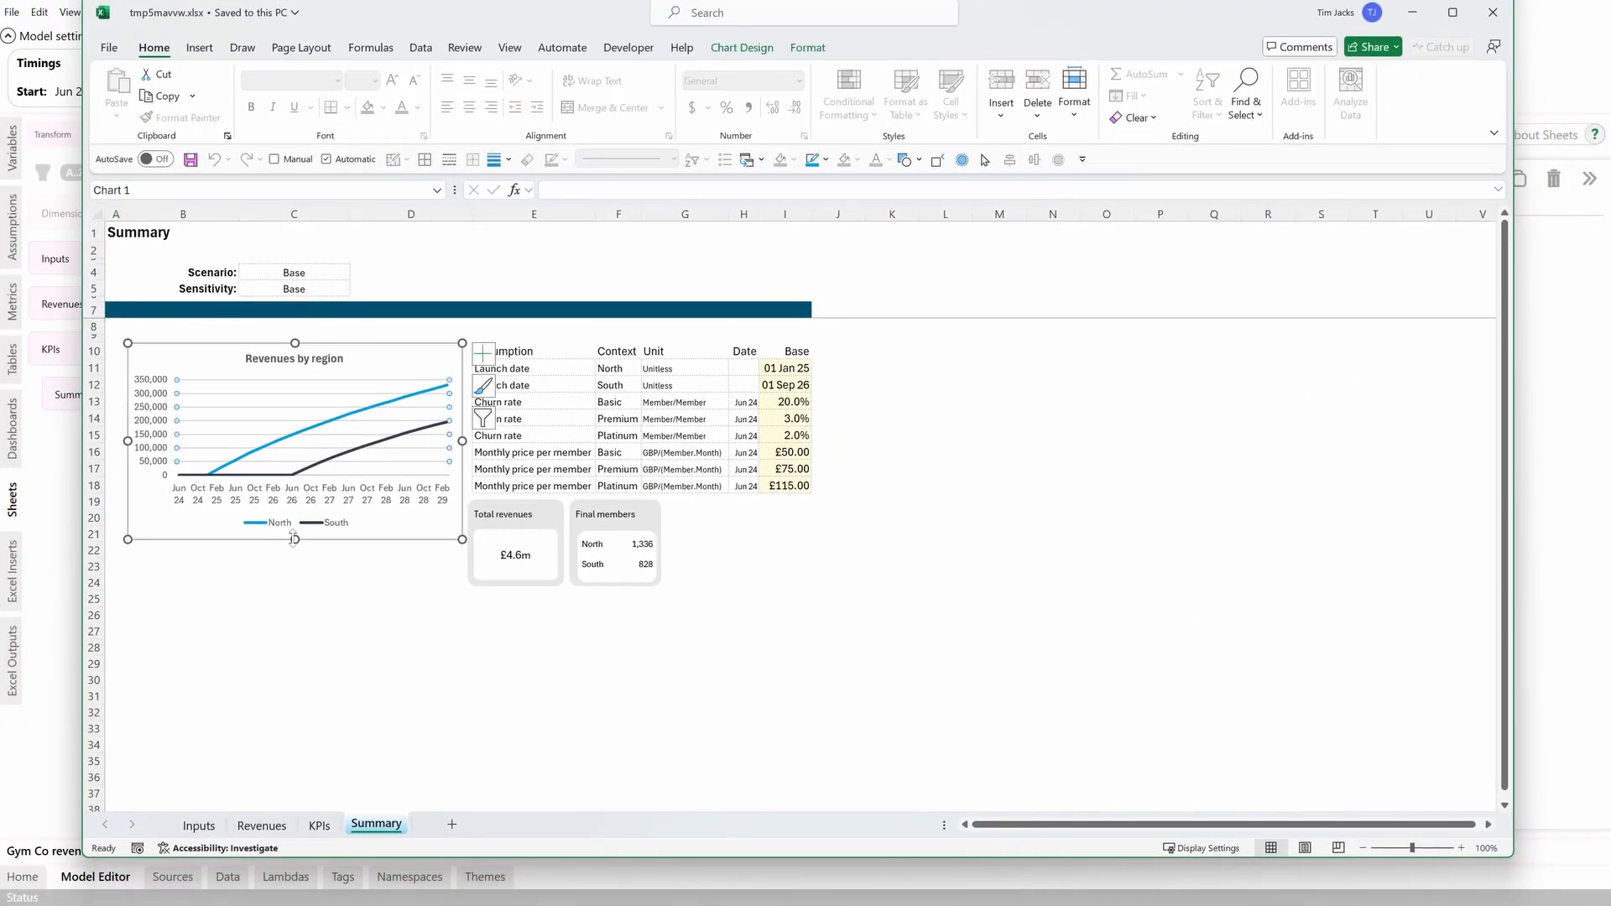
{"action": "left_click_drag", "start_coordinate": [294, 540], "coordinate": [294, 590]}
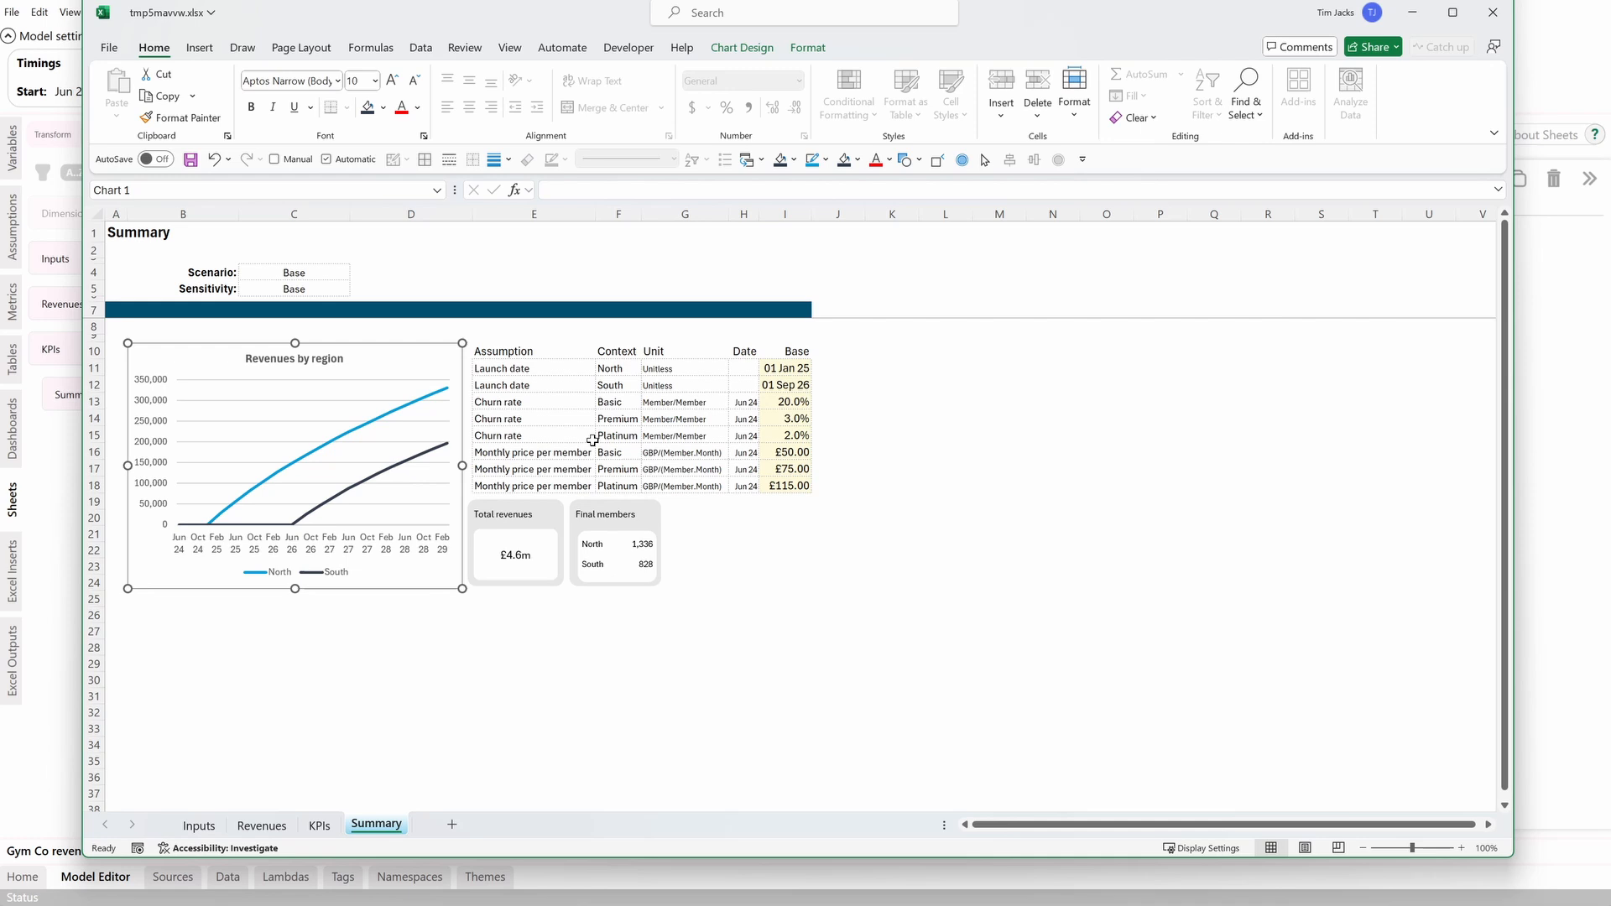
In the Summary assumptions table, set the South launch date to 01/09/2025 and the Basic churn rate to 5%
{"action": "left_click", "coordinate": [804, 385]}
{"action": "key", "text": "F2"}
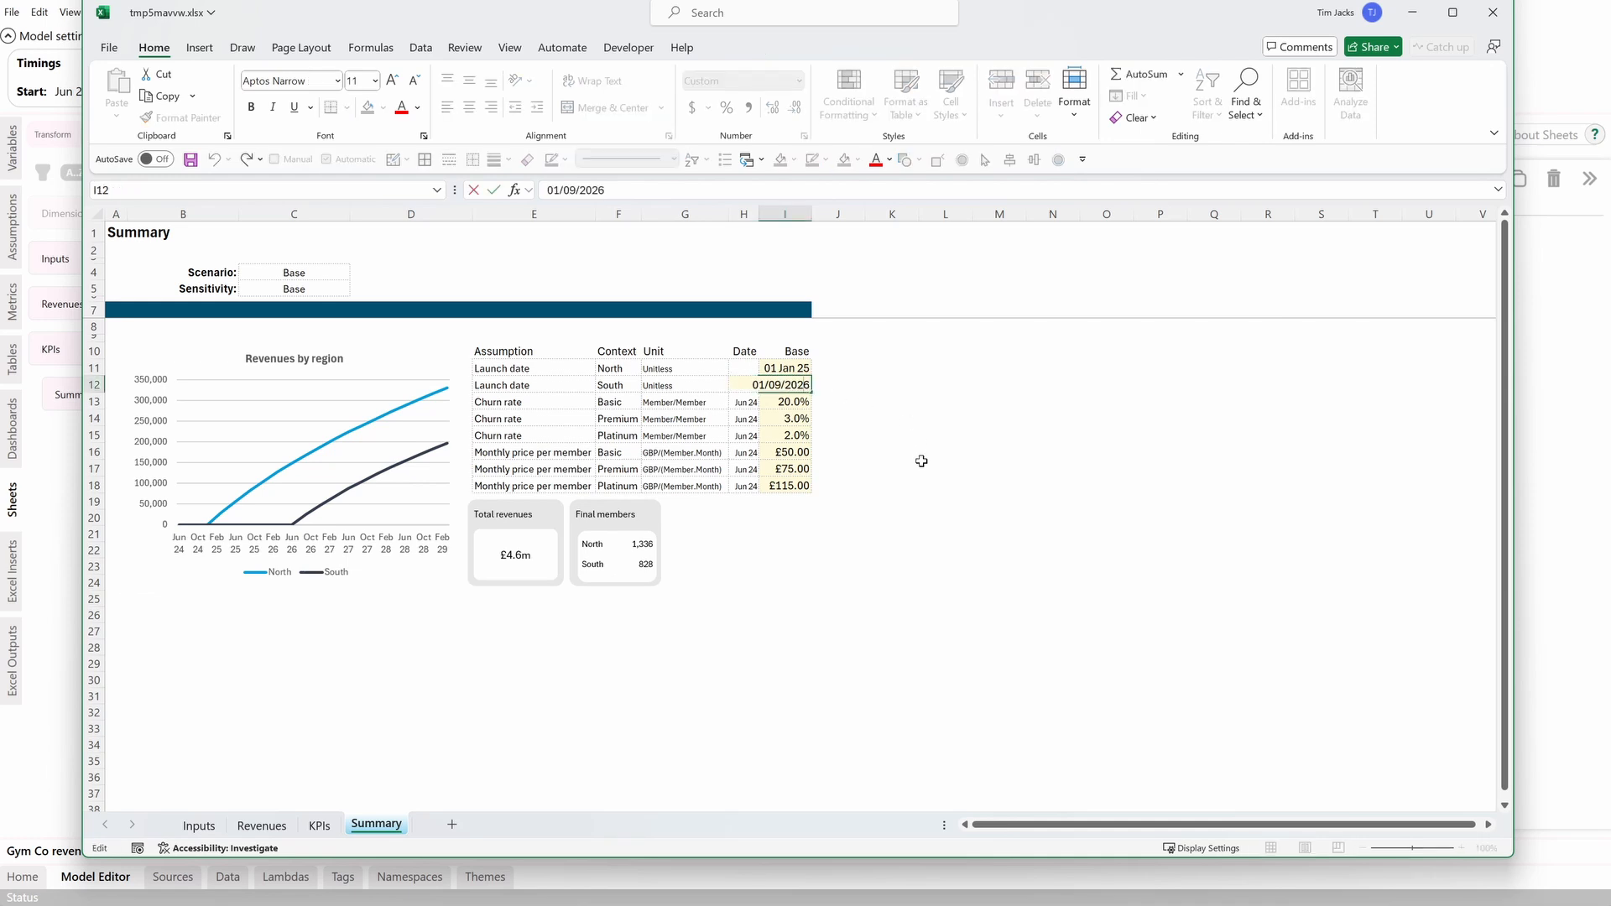
{"action": "key", "text": "BackSpace"}
{"action": "type", "text": "5"}
{"action": "key", "text": "Return"}
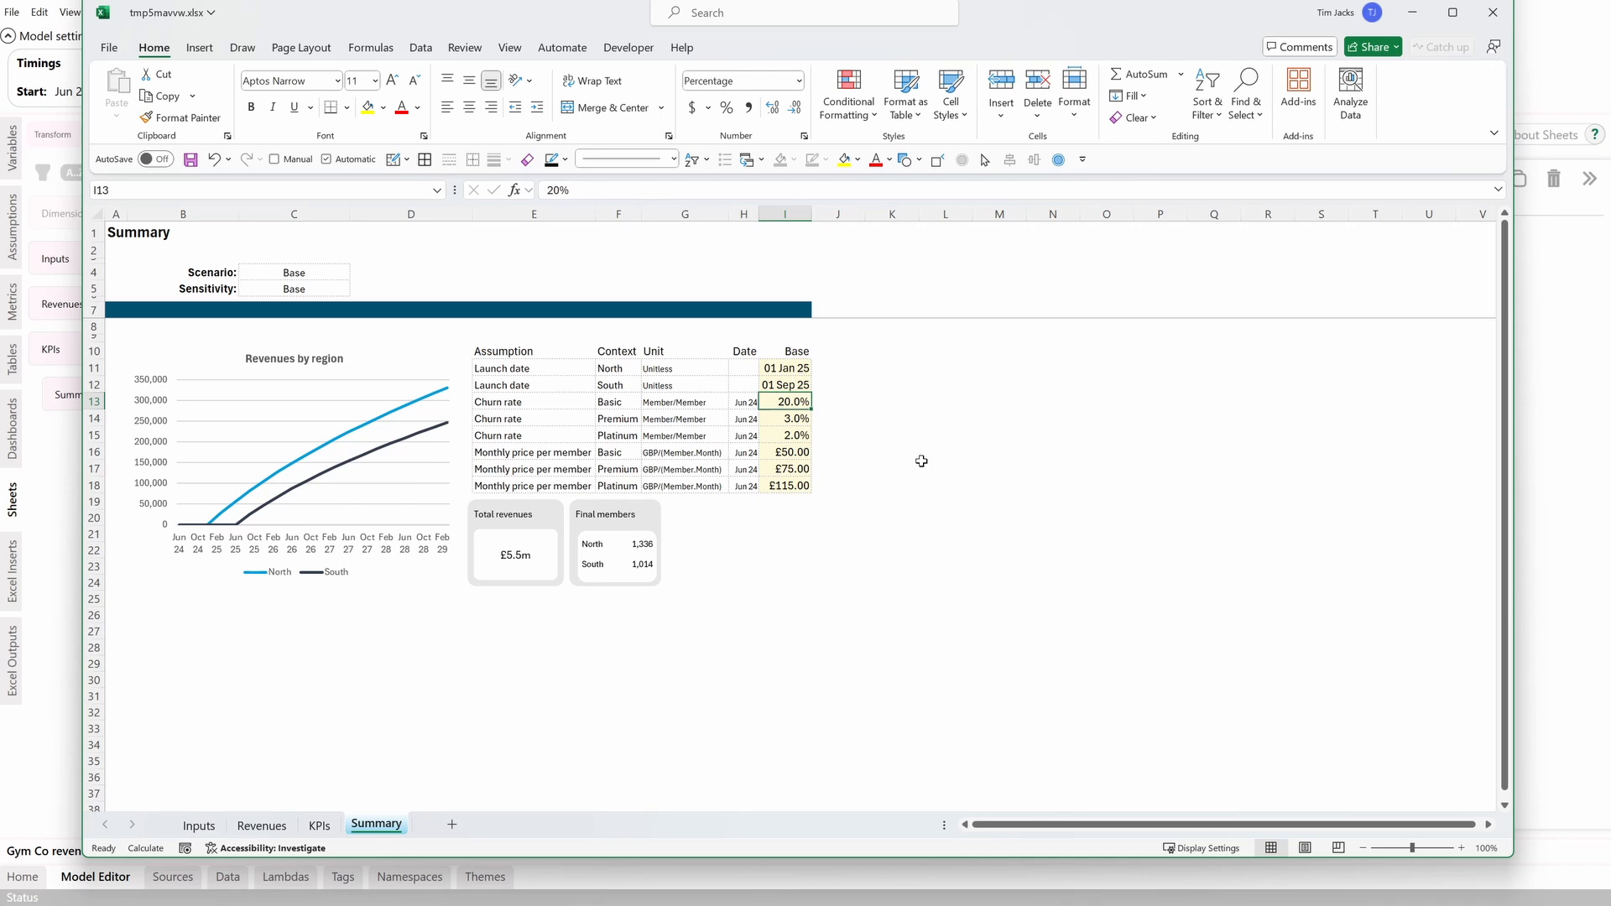
{"action": "type", "text": "5"}
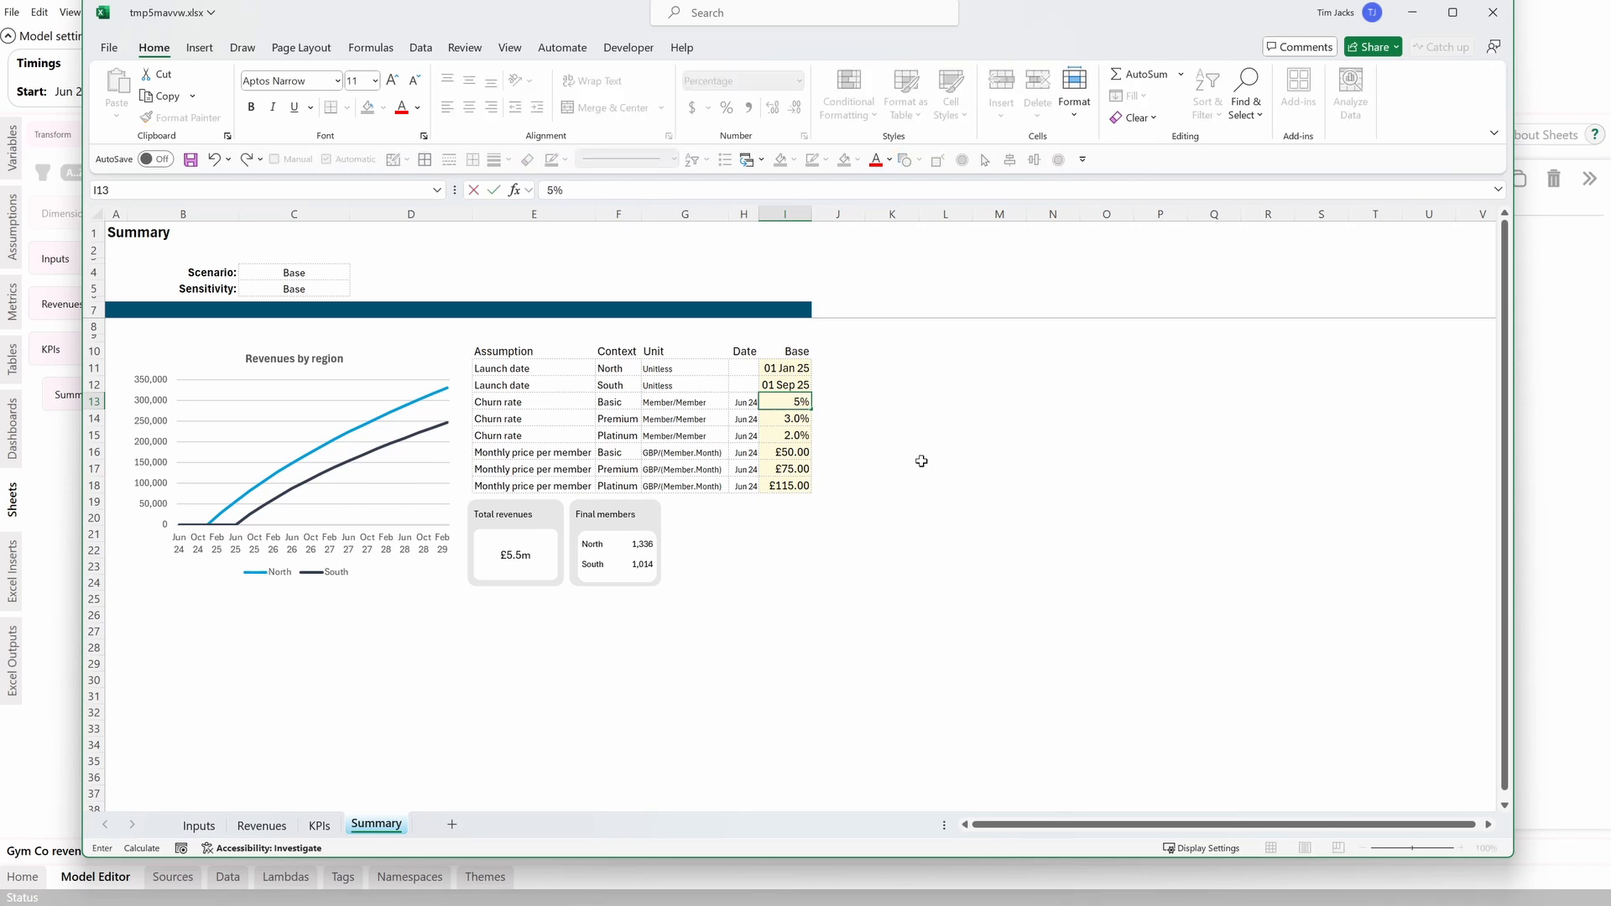
{"action": "key", "text": "Return"}
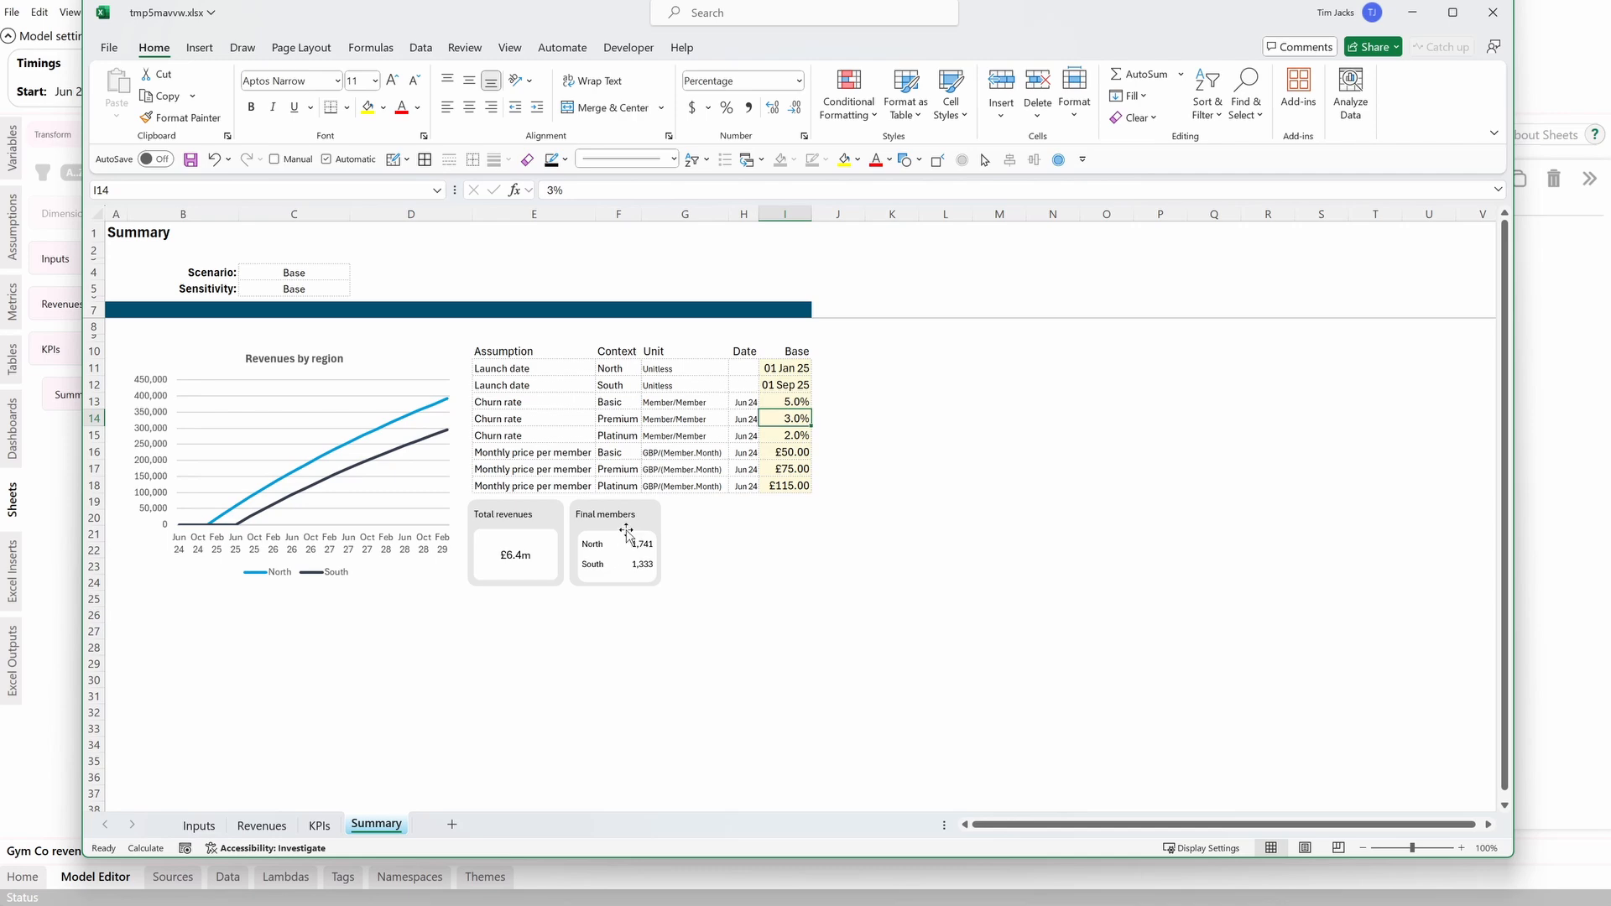
On the Revenues sheet, inspect the Sep 24 formulas for North Basic gym members and the Basic monthly price per member
{"action": "left_click", "coordinate": [263, 827]}
{"action": "scroll", "coordinate": [1020, 492], "scroll_direction": "down", "scroll_amount": 10}
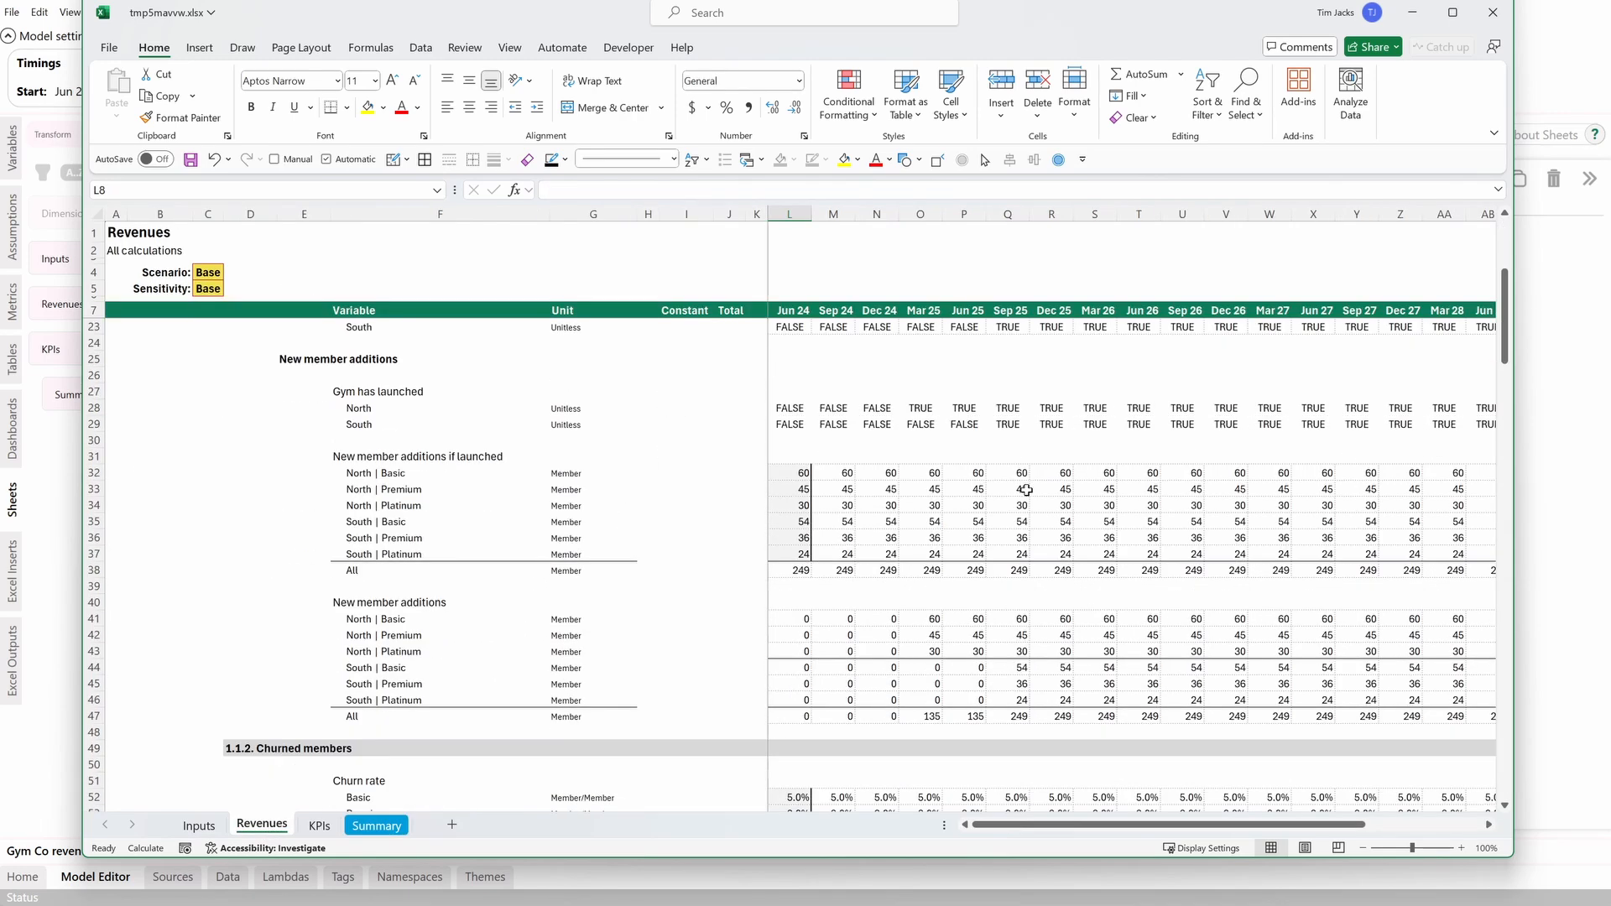
{"action": "scroll", "coordinate": [1031, 492], "scroll_direction": "down", "scroll_amount": 17}
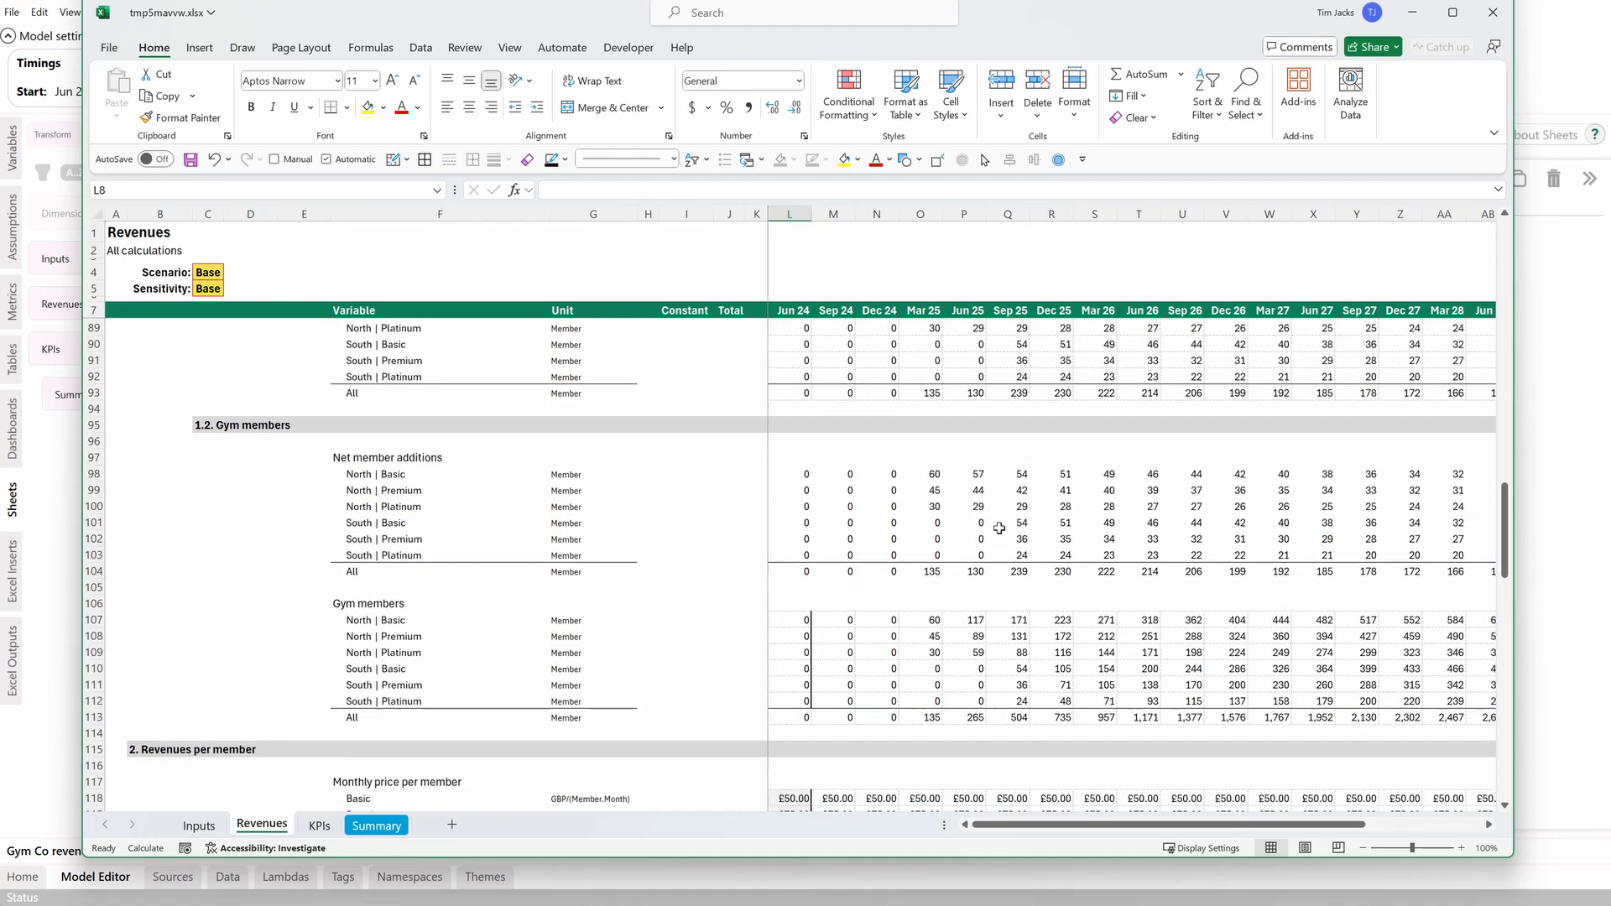
{"action": "left_click", "coordinate": [838, 571]}
{"action": "double_click", "coordinate": [835, 573]}
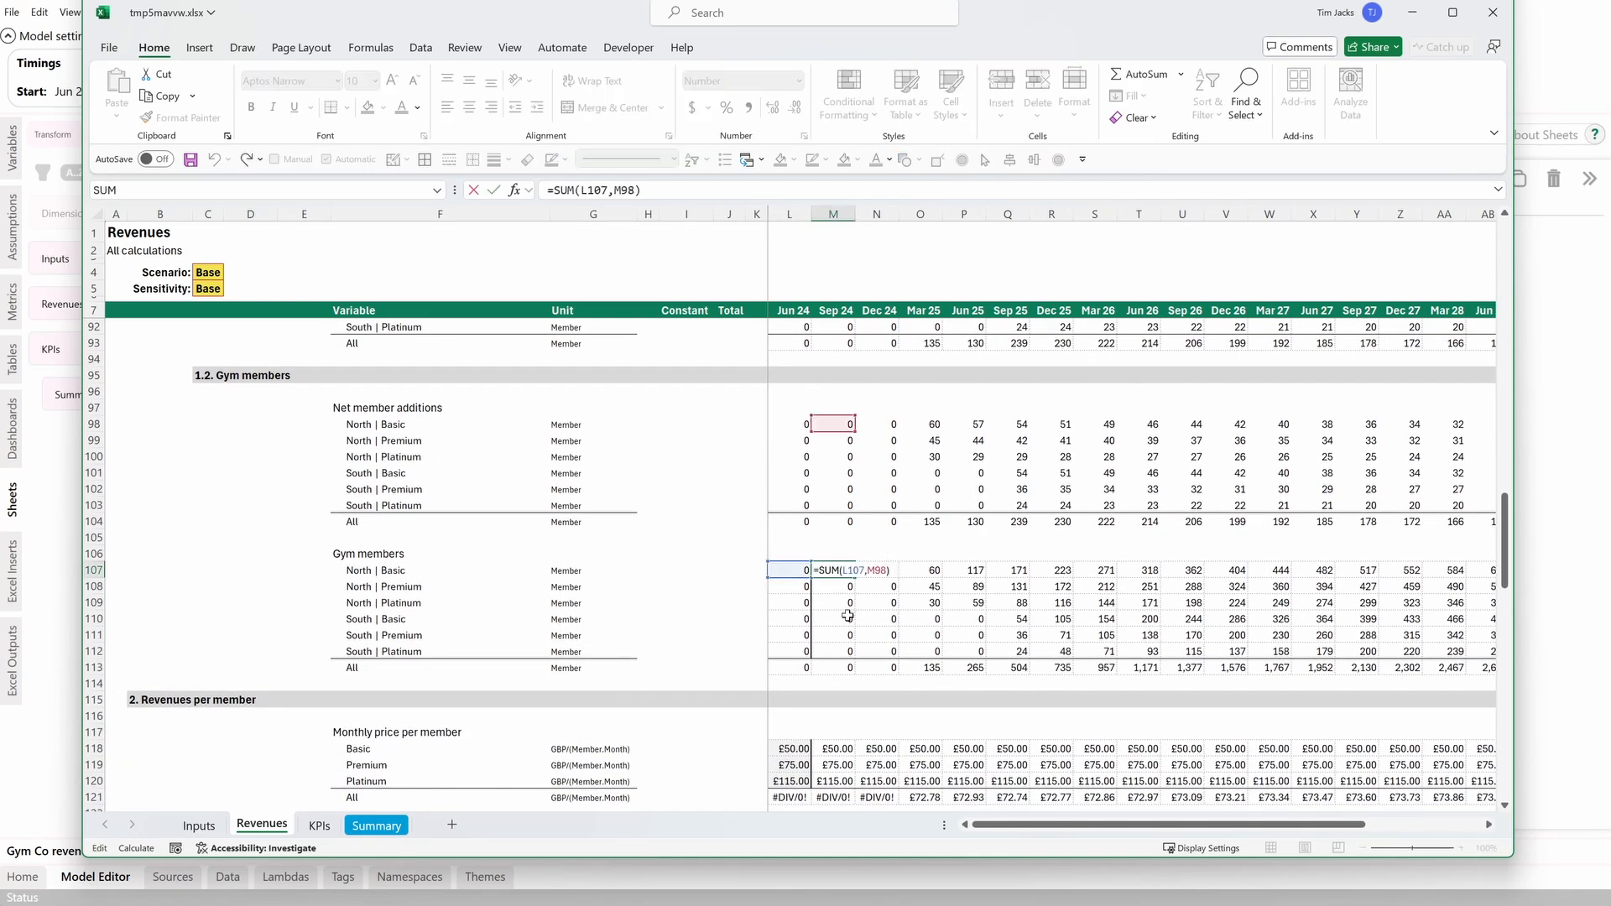
{"action": "key", "text": "Escape"}
{"action": "scroll", "coordinate": [871, 595], "scroll_direction": "down", "scroll_amount": 4}
{"action": "double_click", "coordinate": [831, 554]}
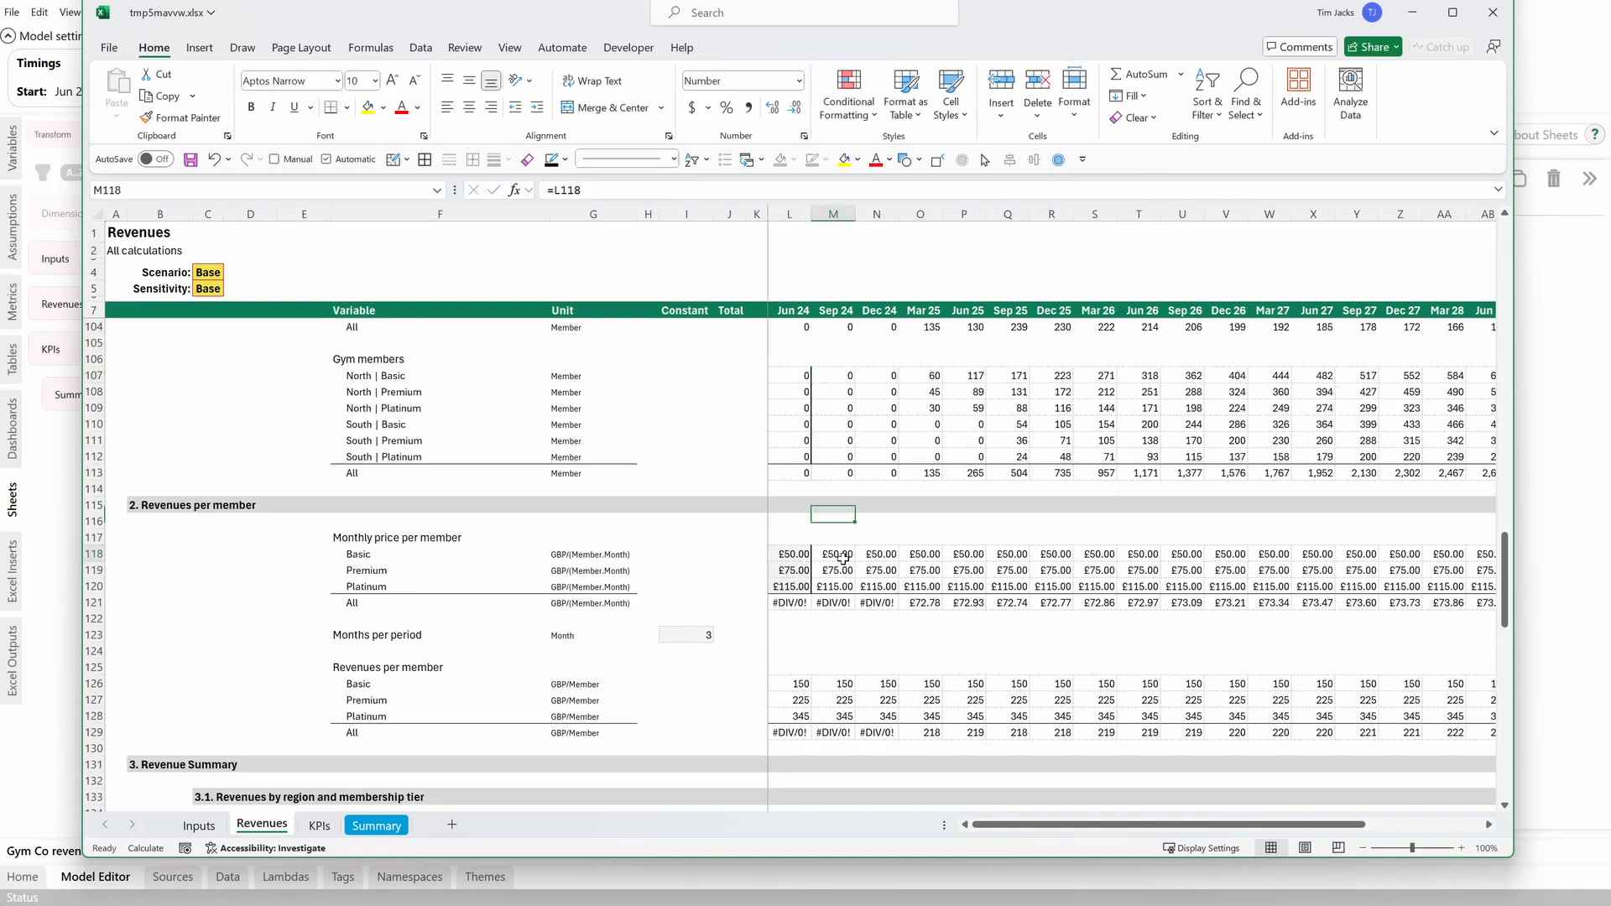
{"action": "key", "text": "Escape"}
{"action": "scroll", "coordinate": [864, 538], "scroll_direction": "up", "scroll_amount": 20}
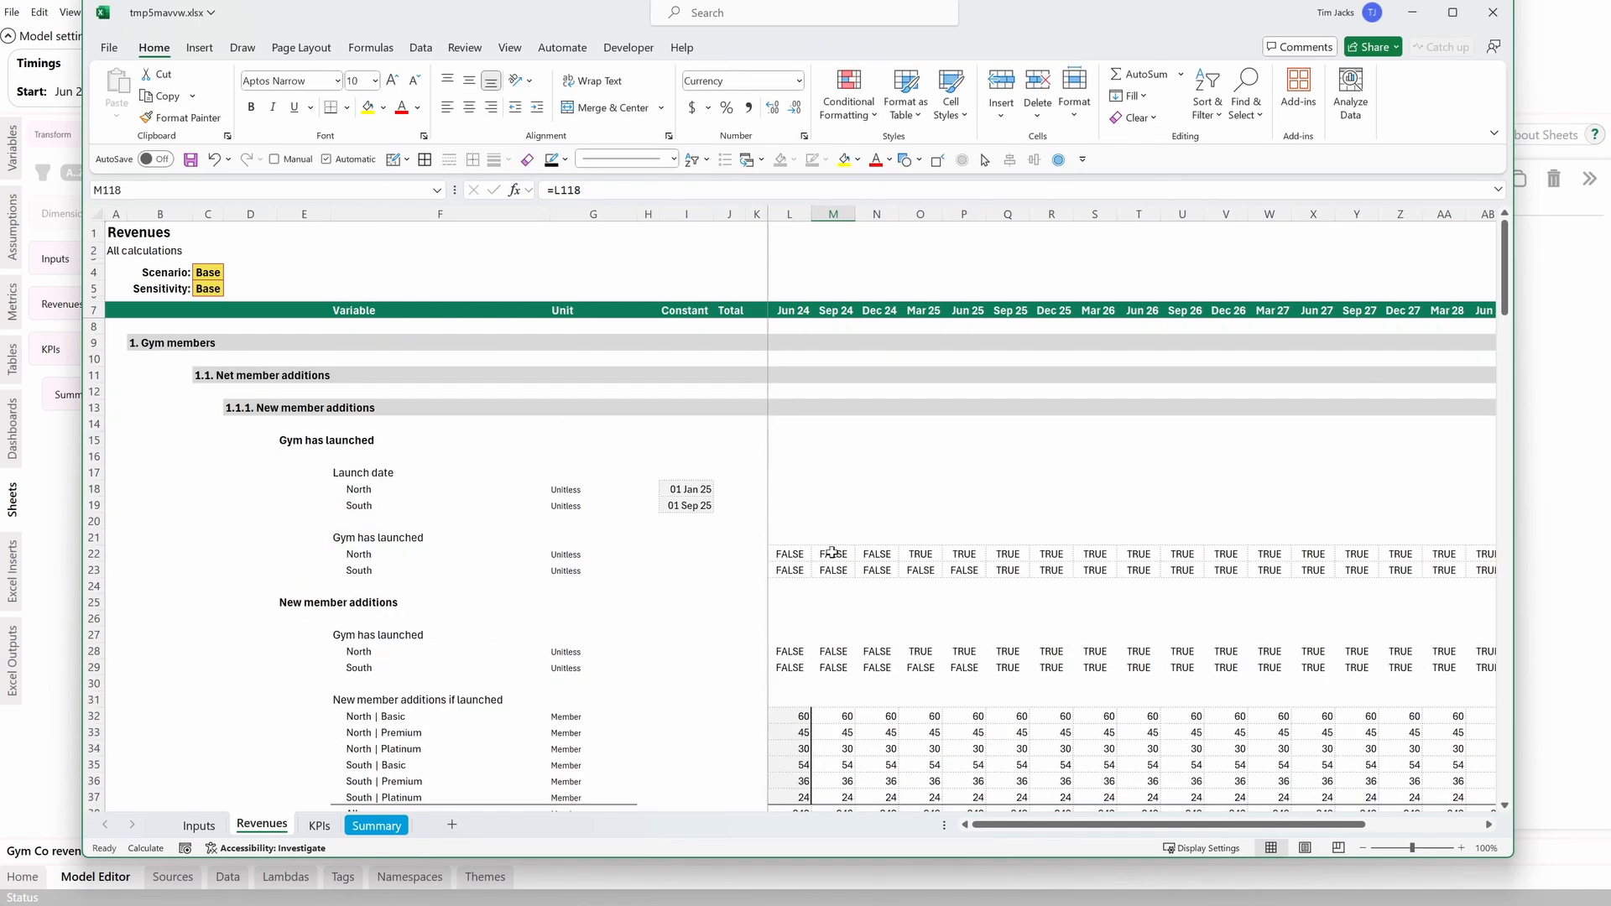
Review the metrics on the KPIs sheet and return to the Summary sheet
{"action": "left_click", "coordinate": [320, 827]}
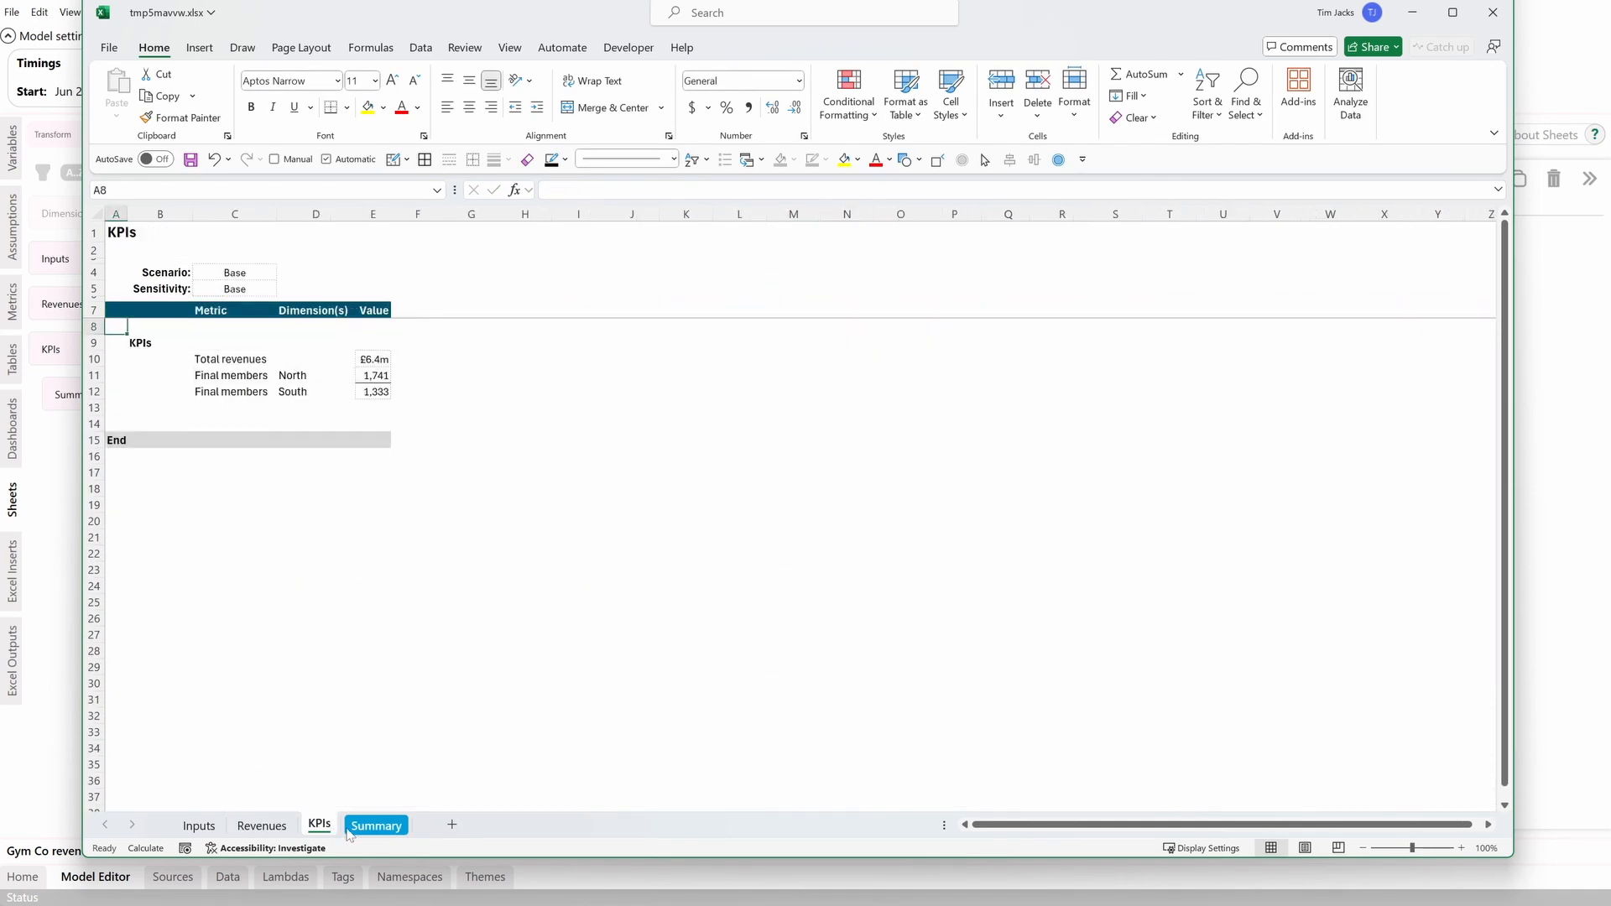
{"action": "left_click", "coordinate": [366, 827]}
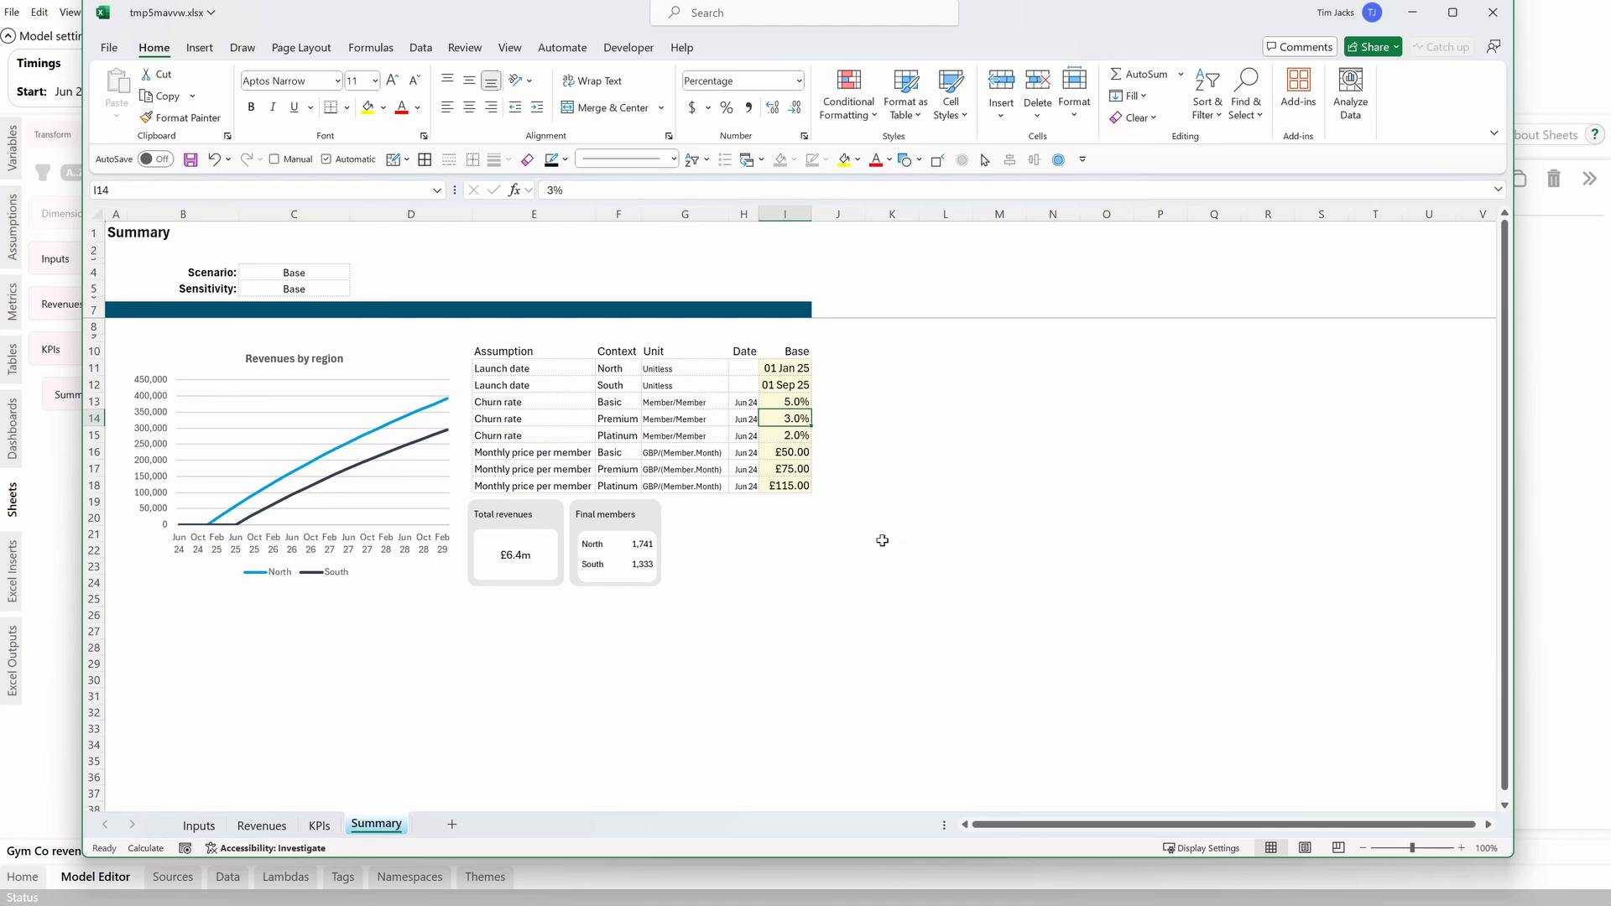
{"action": "left_click", "coordinate": [785, 547]}
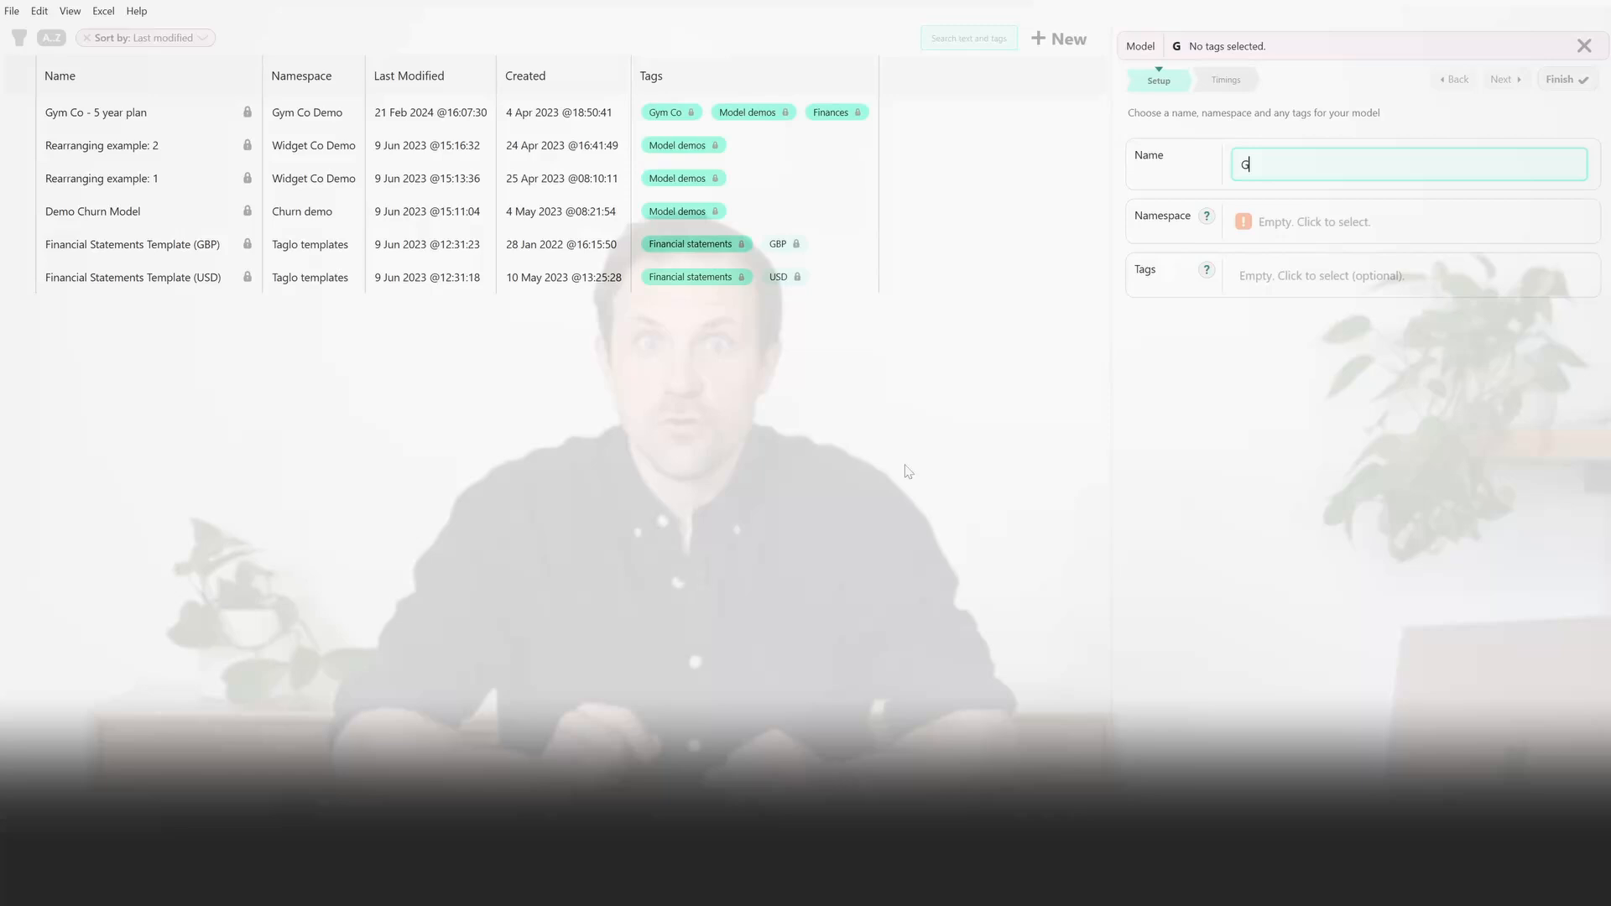
{"action": "type", "text": "ym Co"}
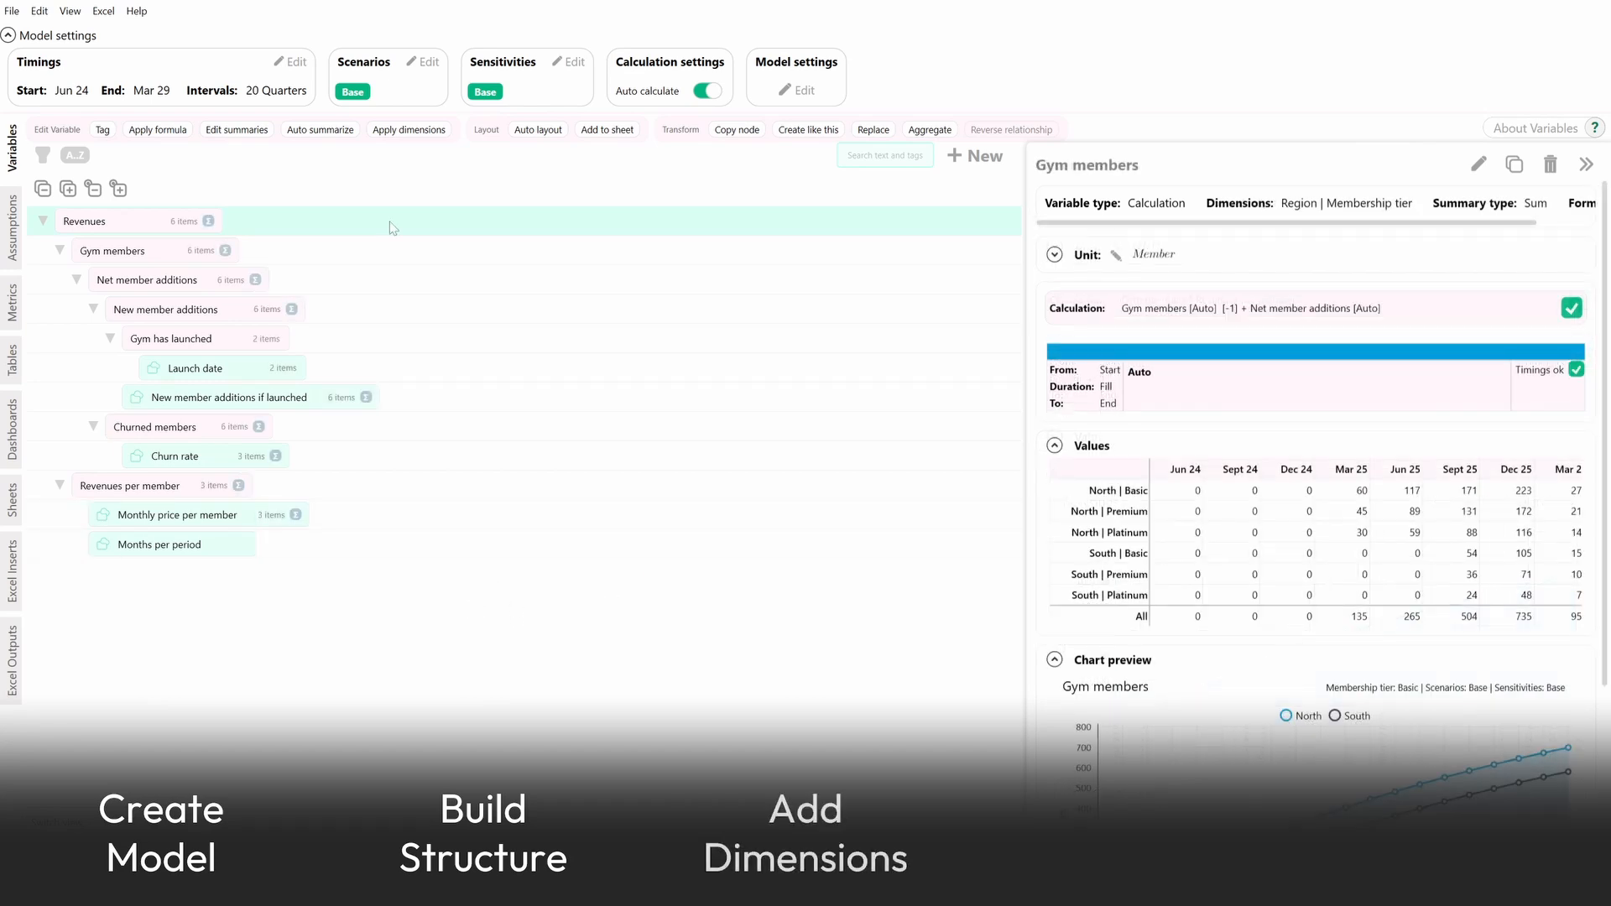
{"action": "left_click", "coordinate": [392, 228]}
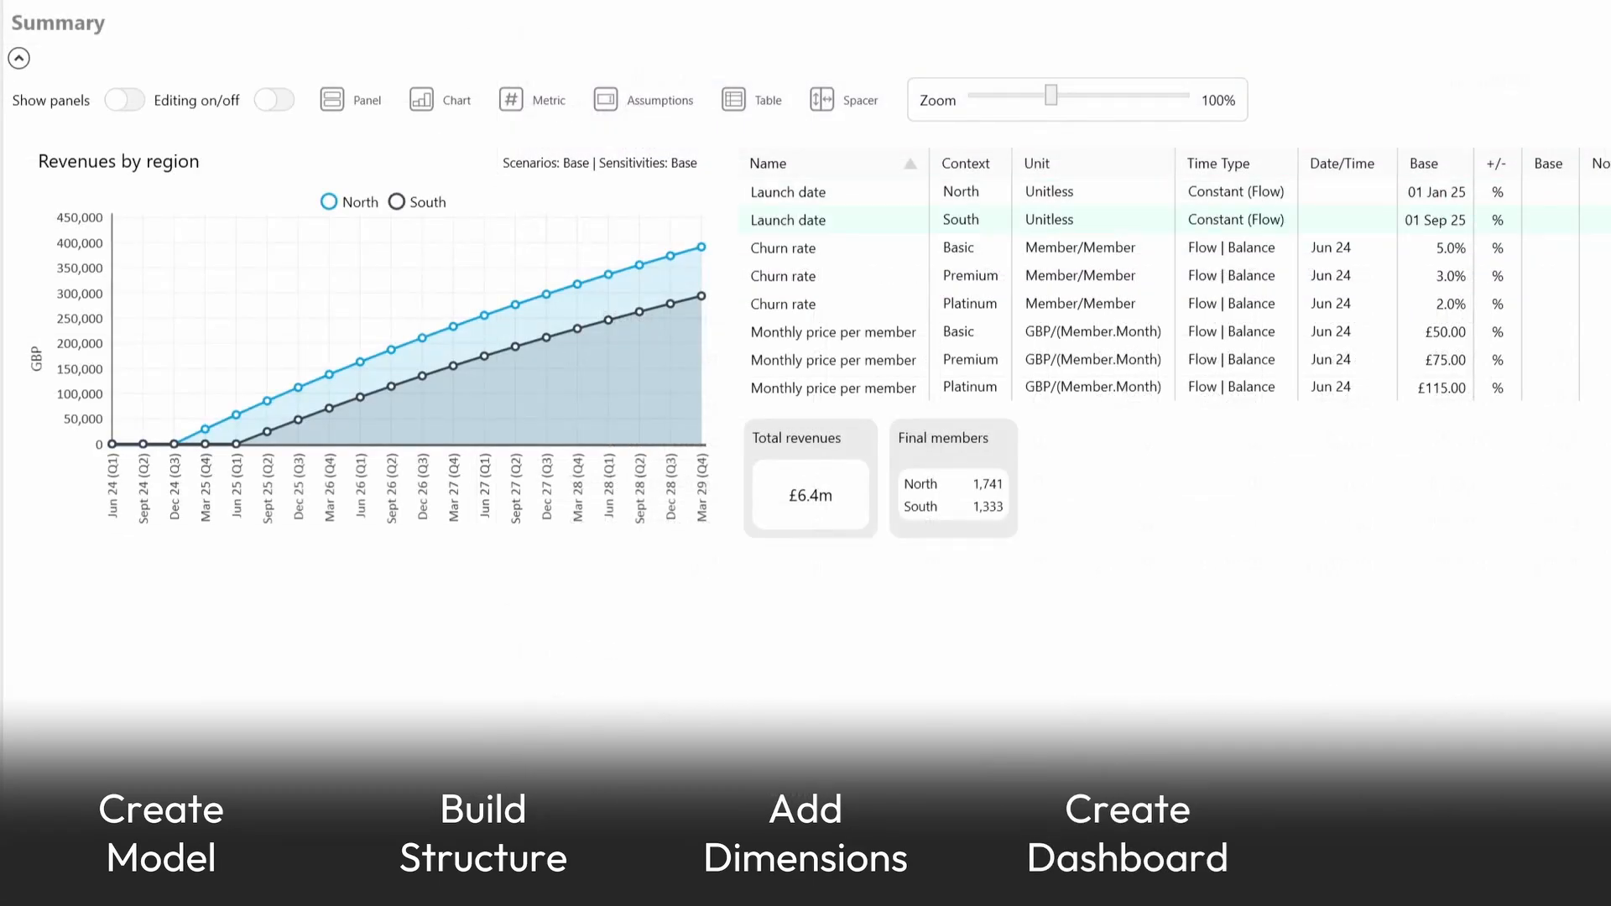
{"action": "left_click", "coordinate": [1463, 222]}
{"action": "left_click", "coordinate": [1458, 221]}
{"action": "key", "text": "Return"}
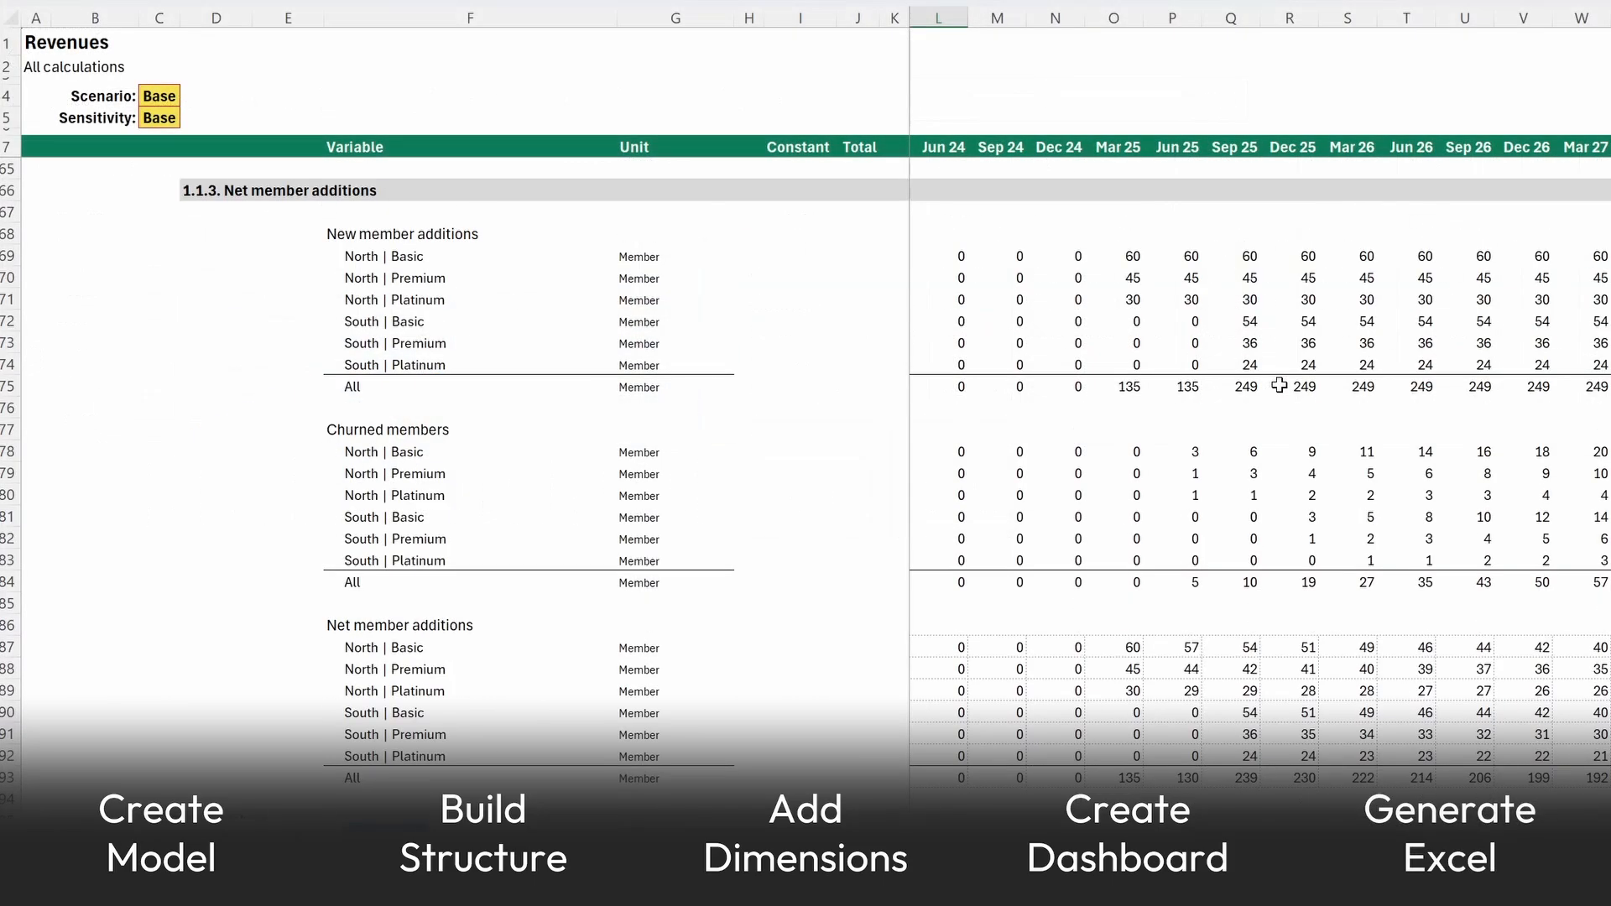
{"action": "scroll", "coordinate": [1187, 377], "scroll_direction": "down", "scroll_amount": 10}
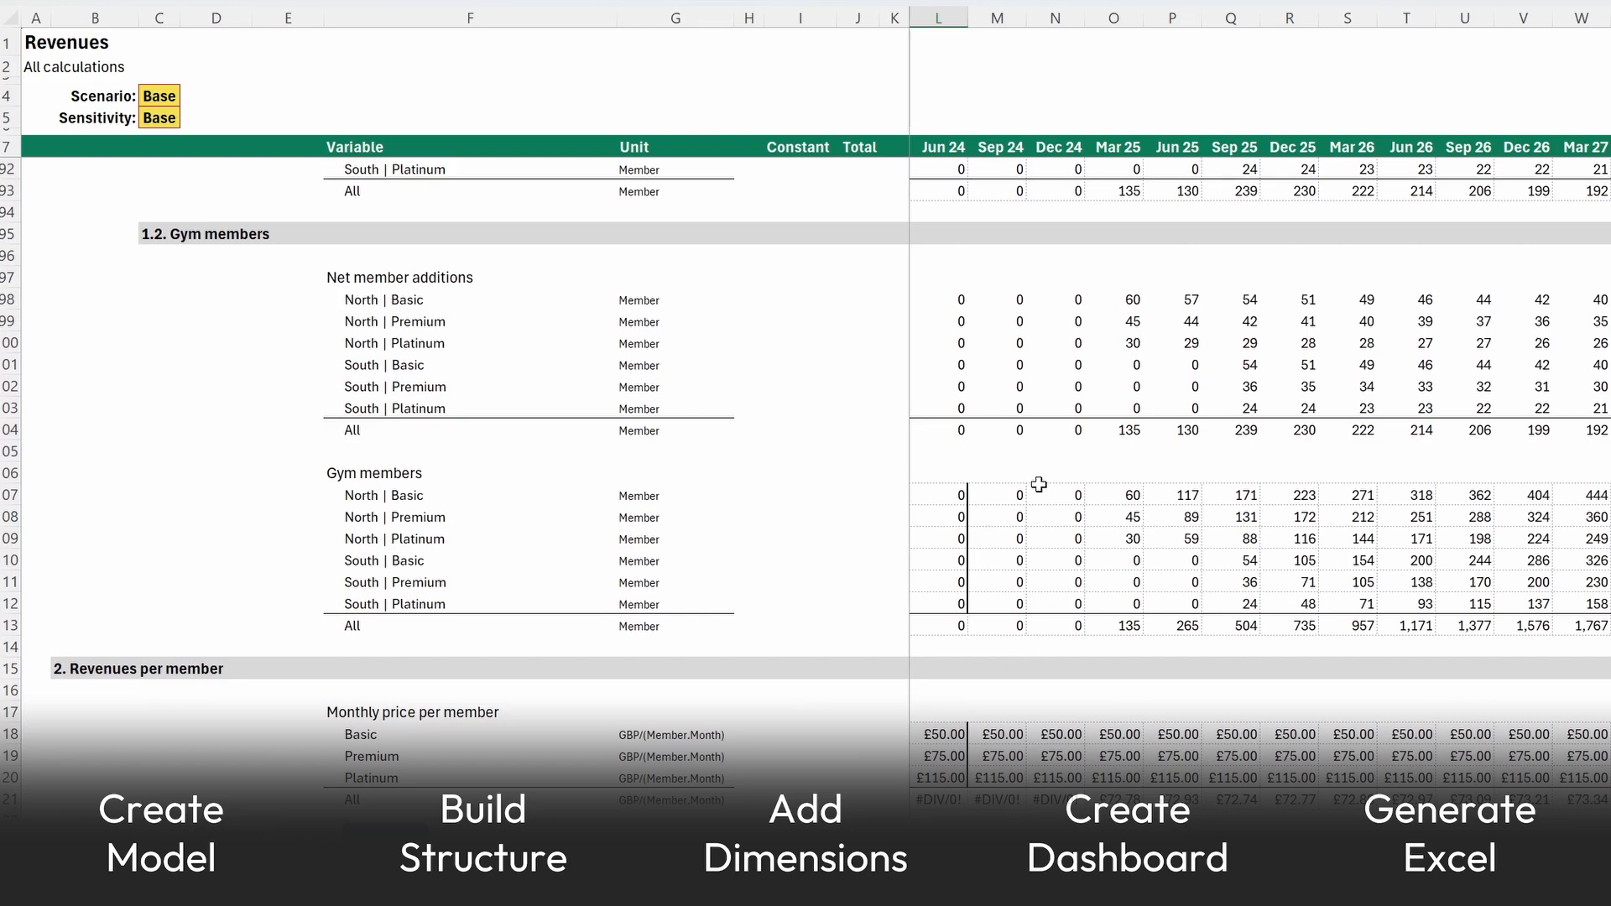
{"action": "left_click", "coordinate": [1000, 499]}
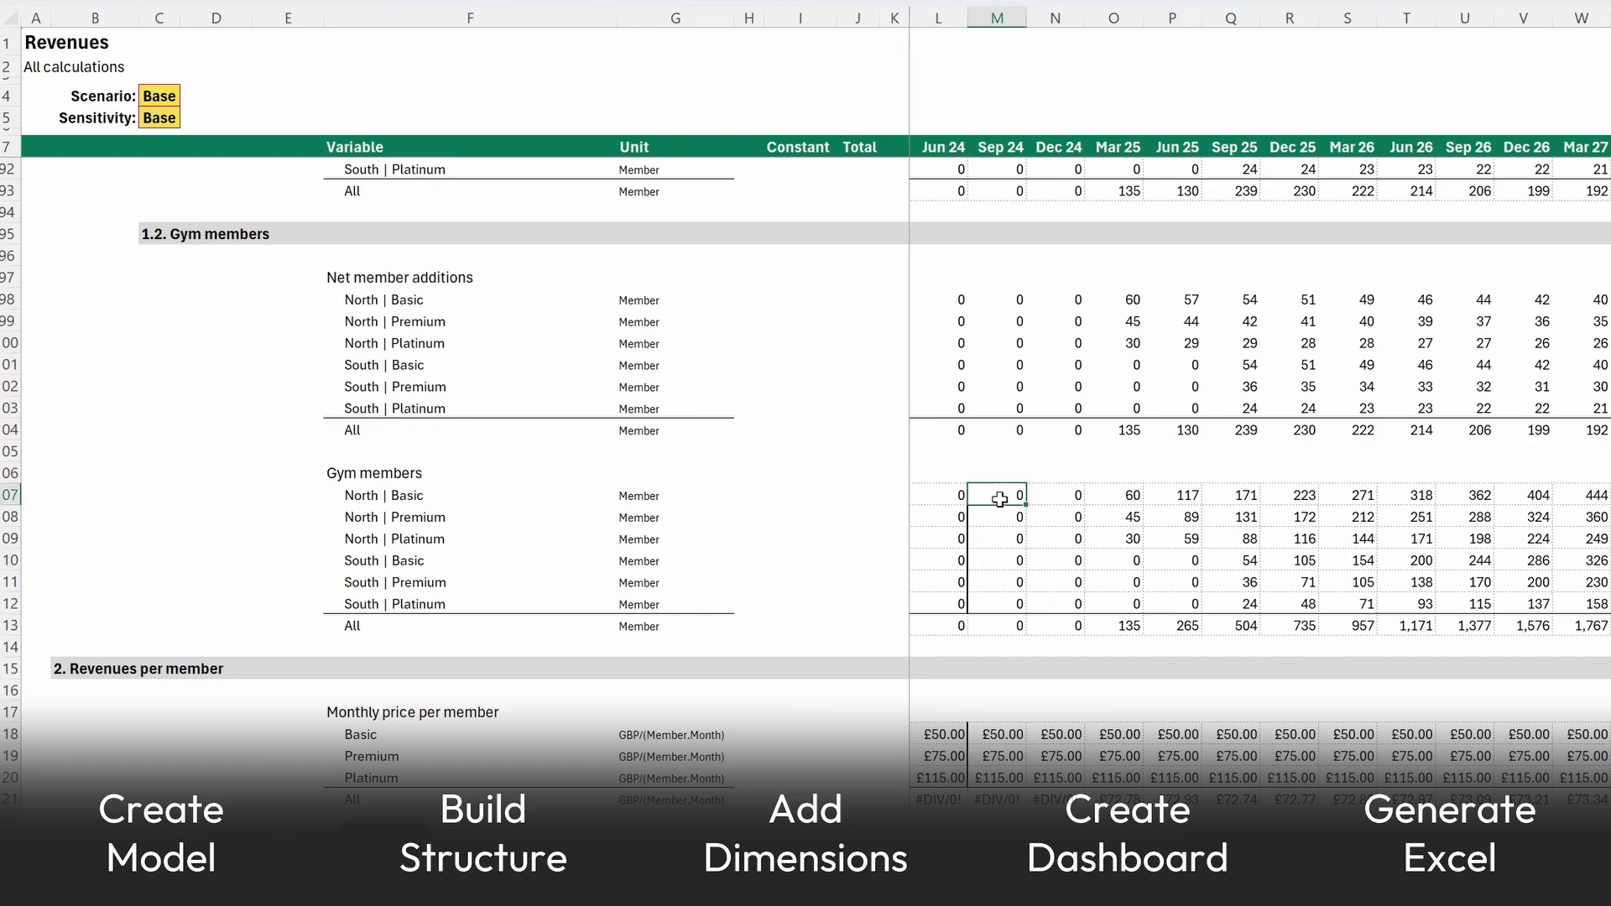
{"action": "key", "text": "F2"}
{"action": "key", "text": "Escape"}
{"action": "scroll", "coordinate": [1052, 539], "scroll_direction": "down", "scroll_amount": 4}
{"action": "left_click", "coordinate": [1010, 480]}
{"action": "key", "text": "F2"}
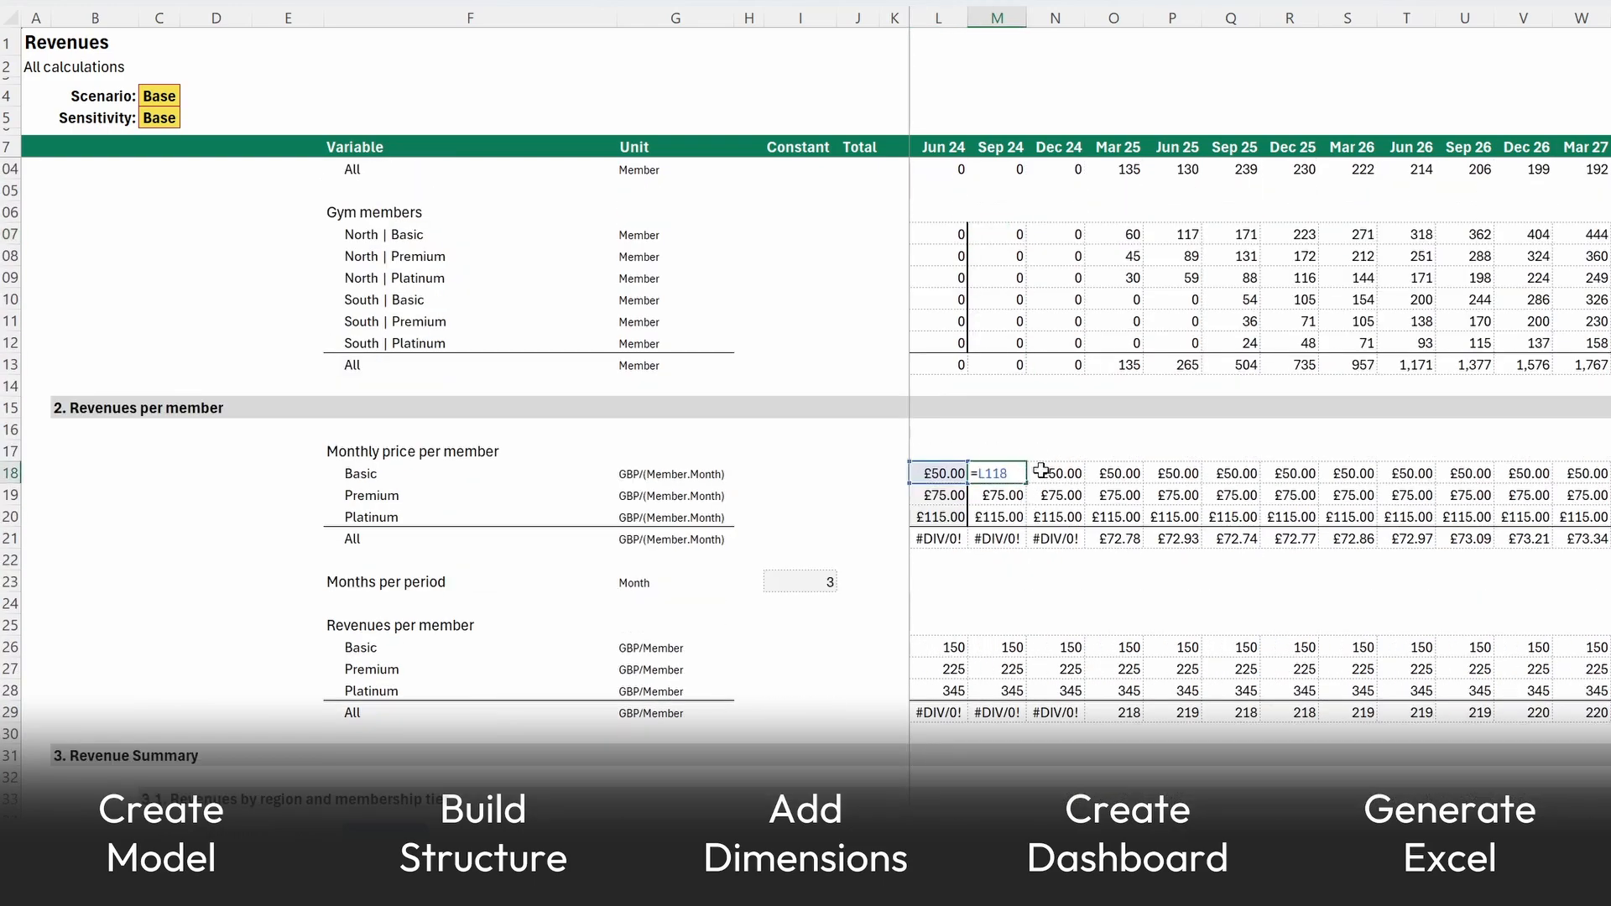